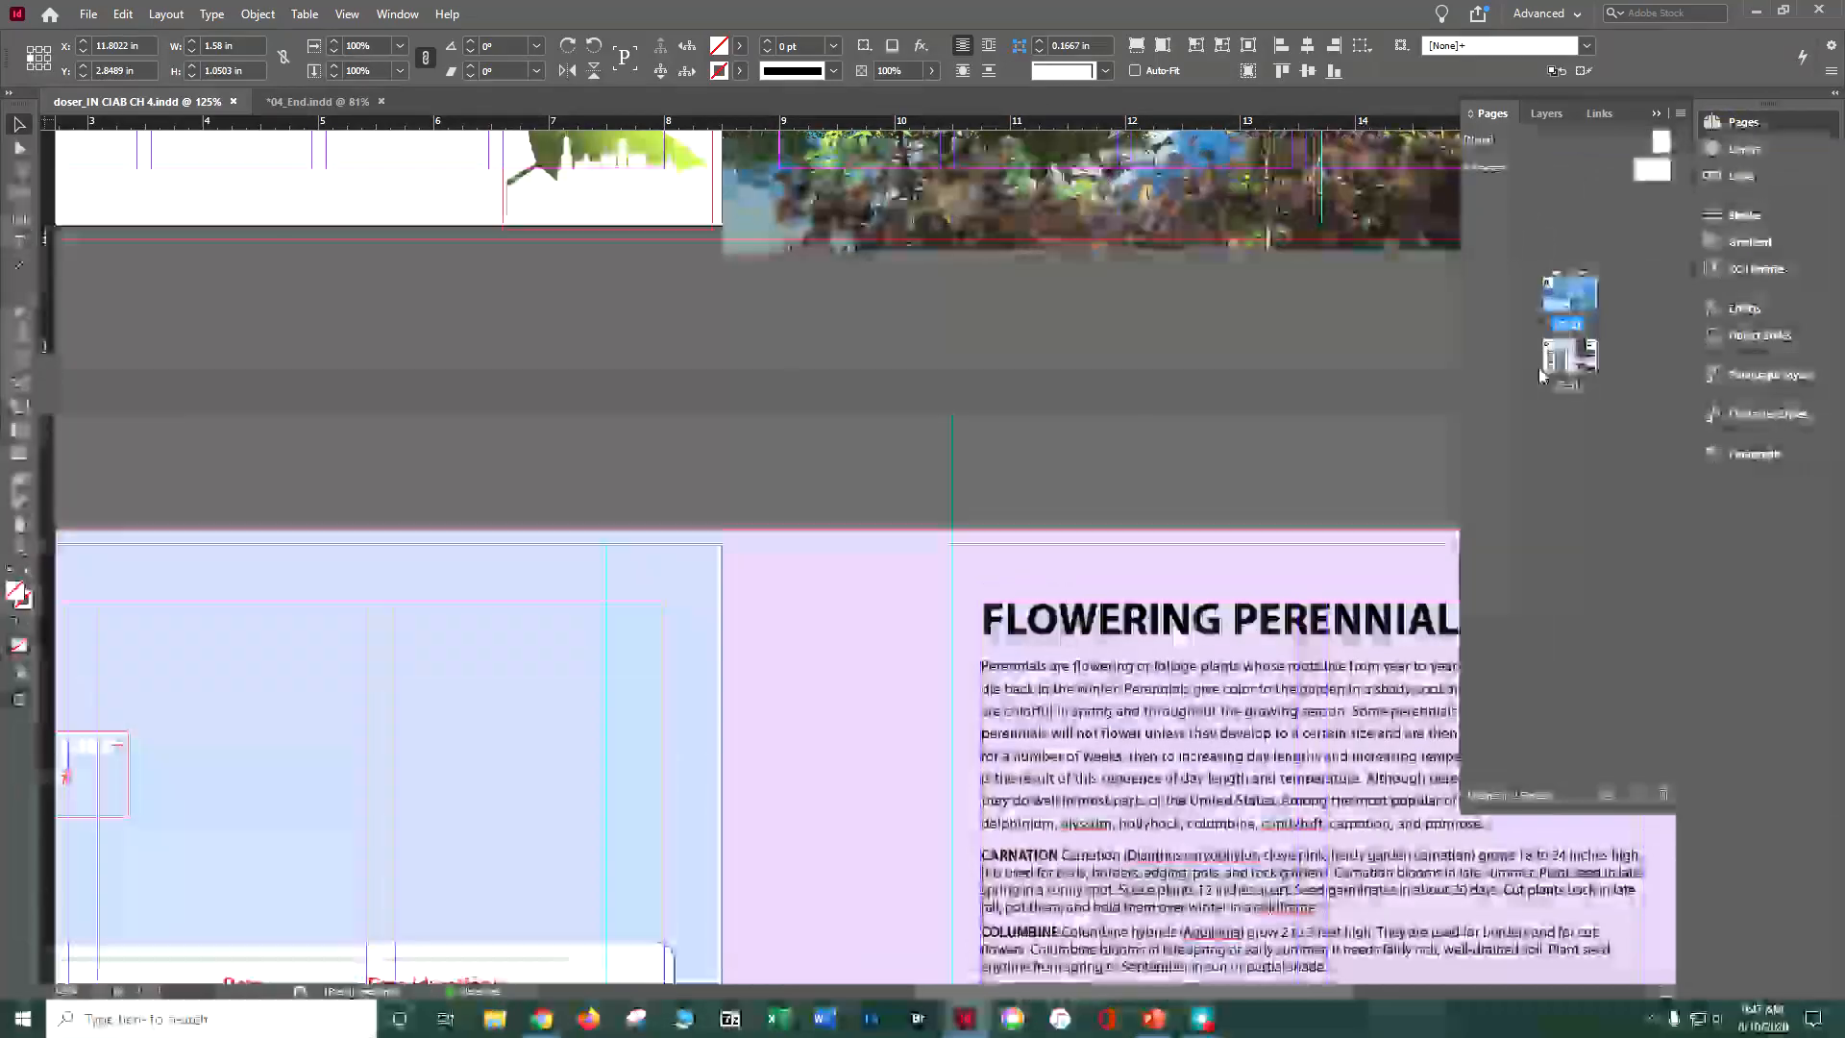
Step: Go to page 3 and display the link information for BleedingHeart.psd
double_click(1575, 360)
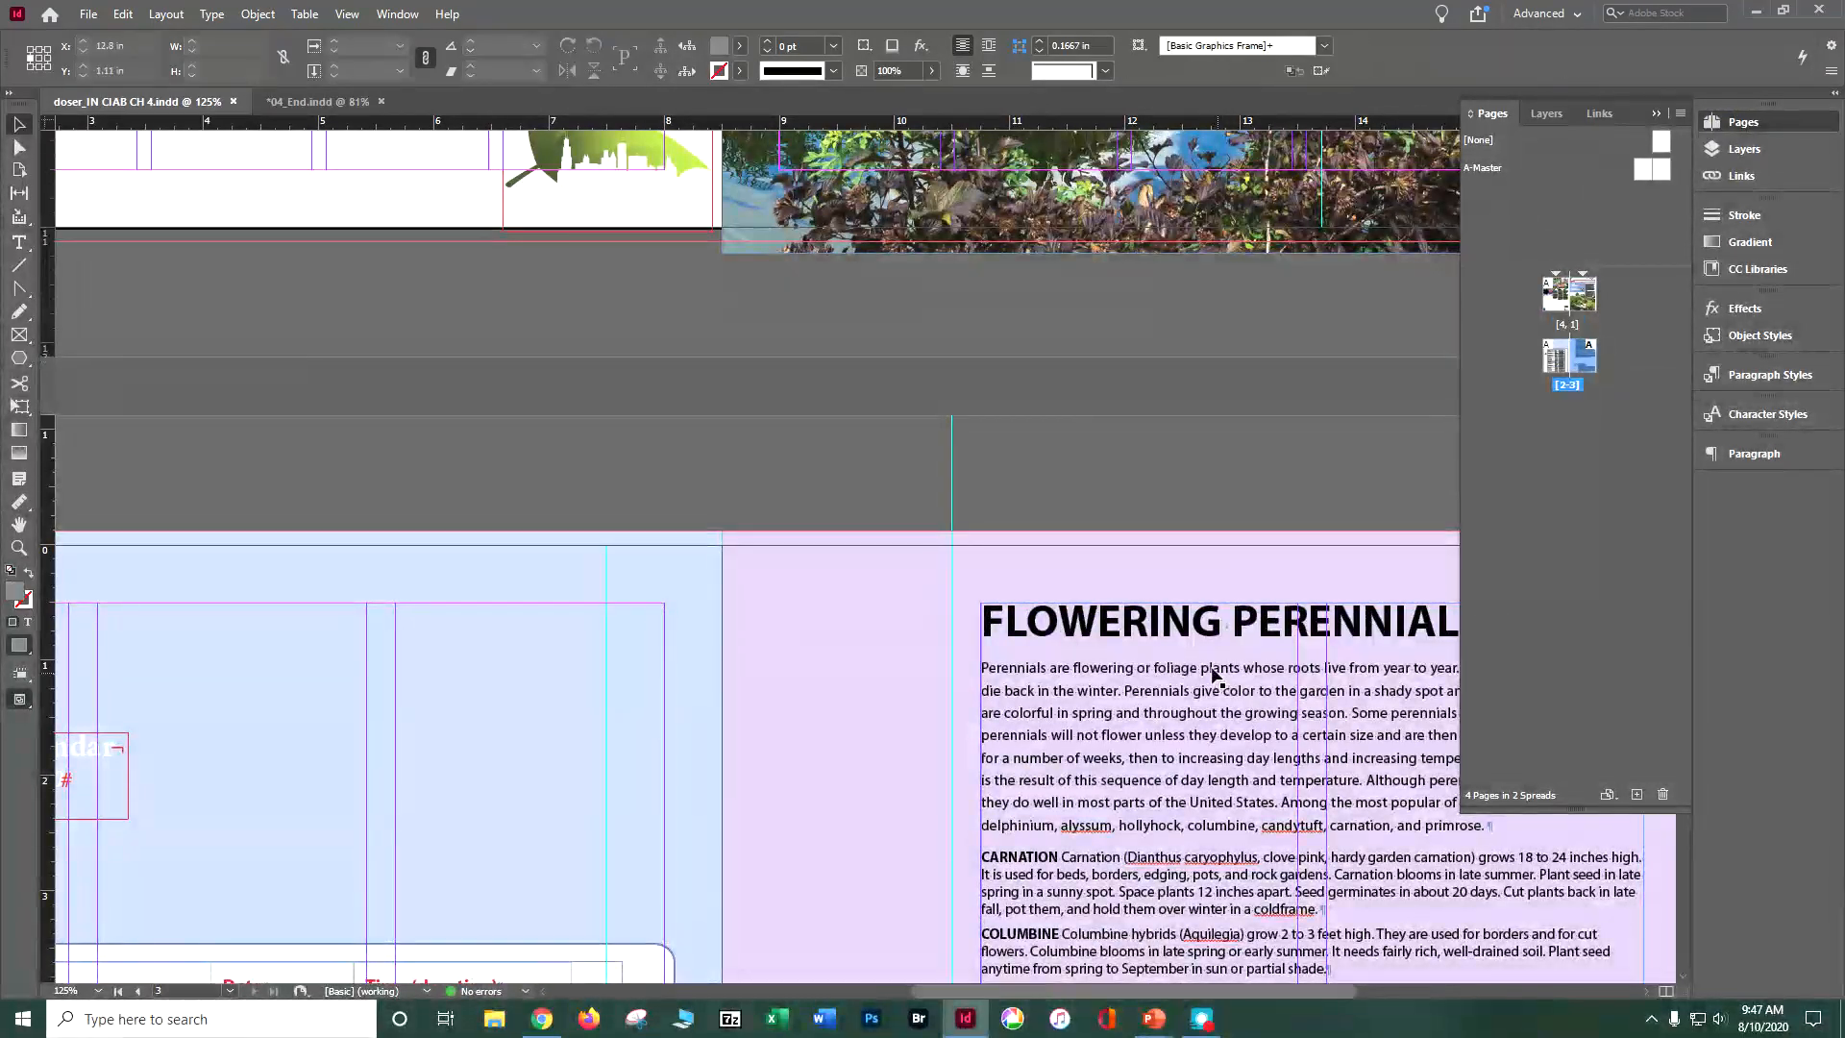
double_click(1583, 361)
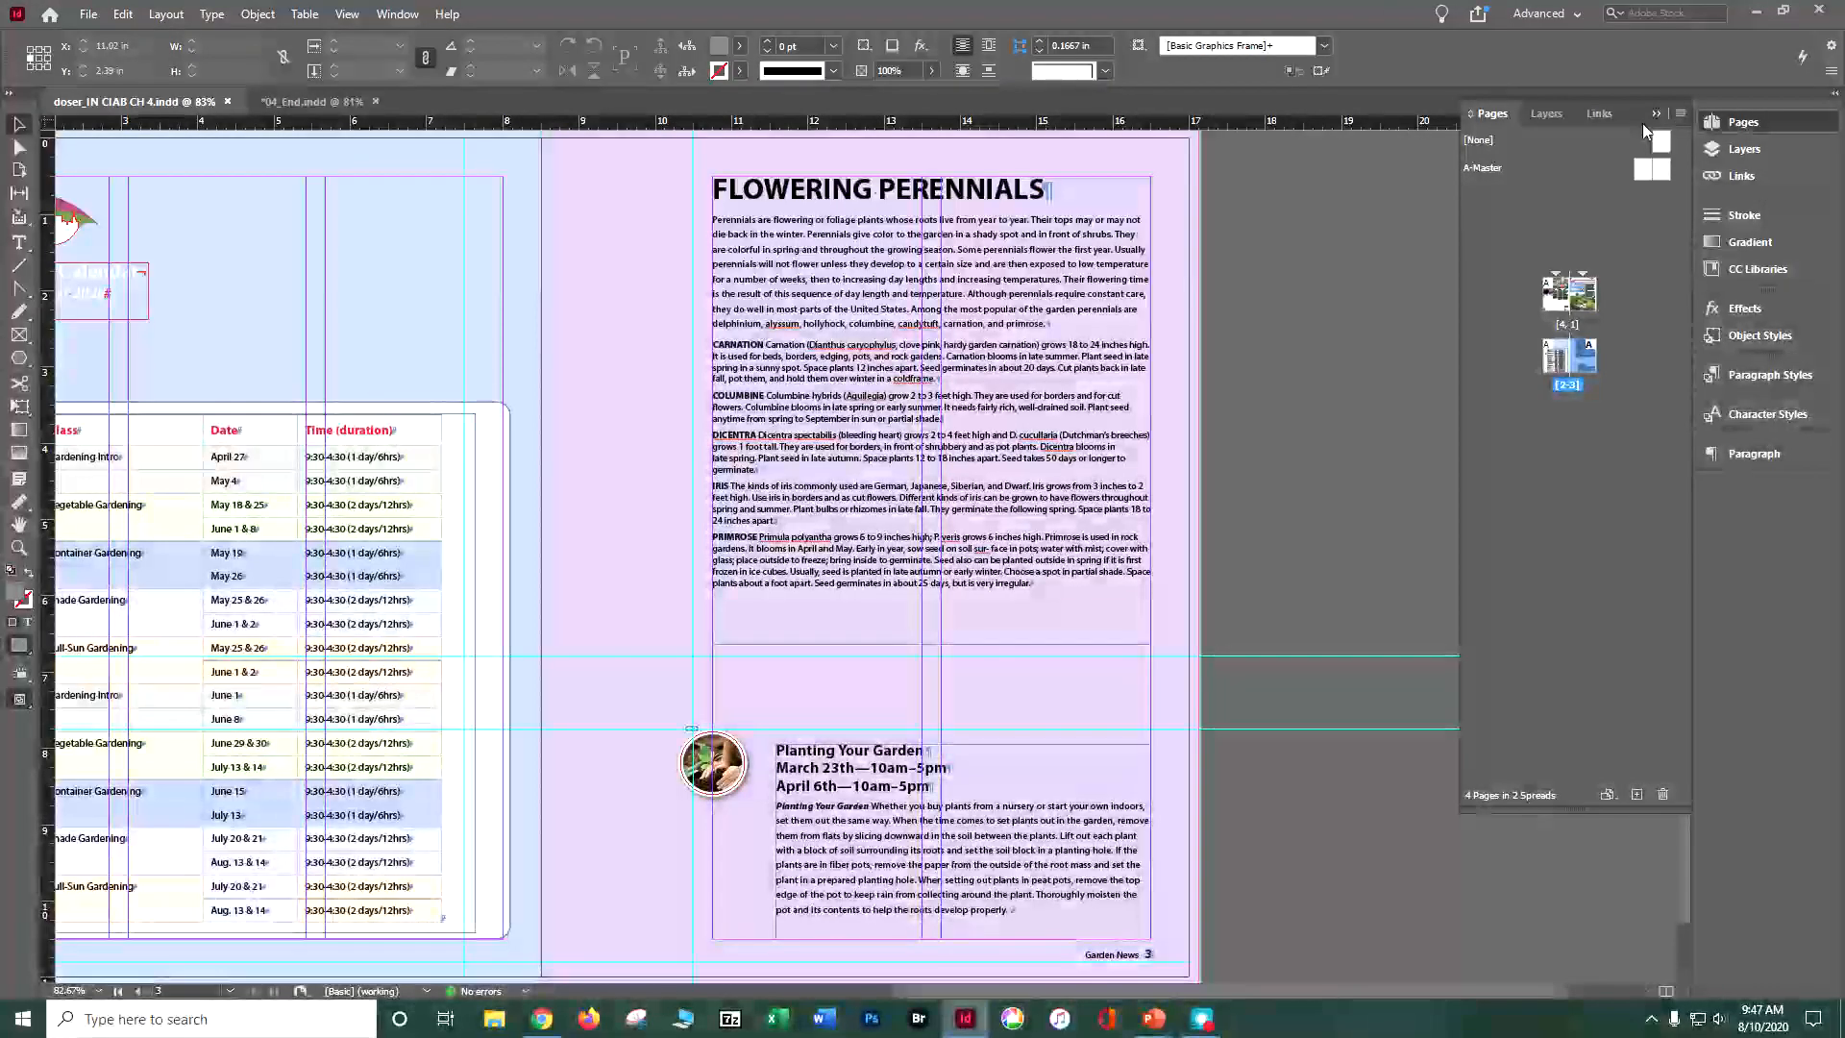
left_click(1596, 114)
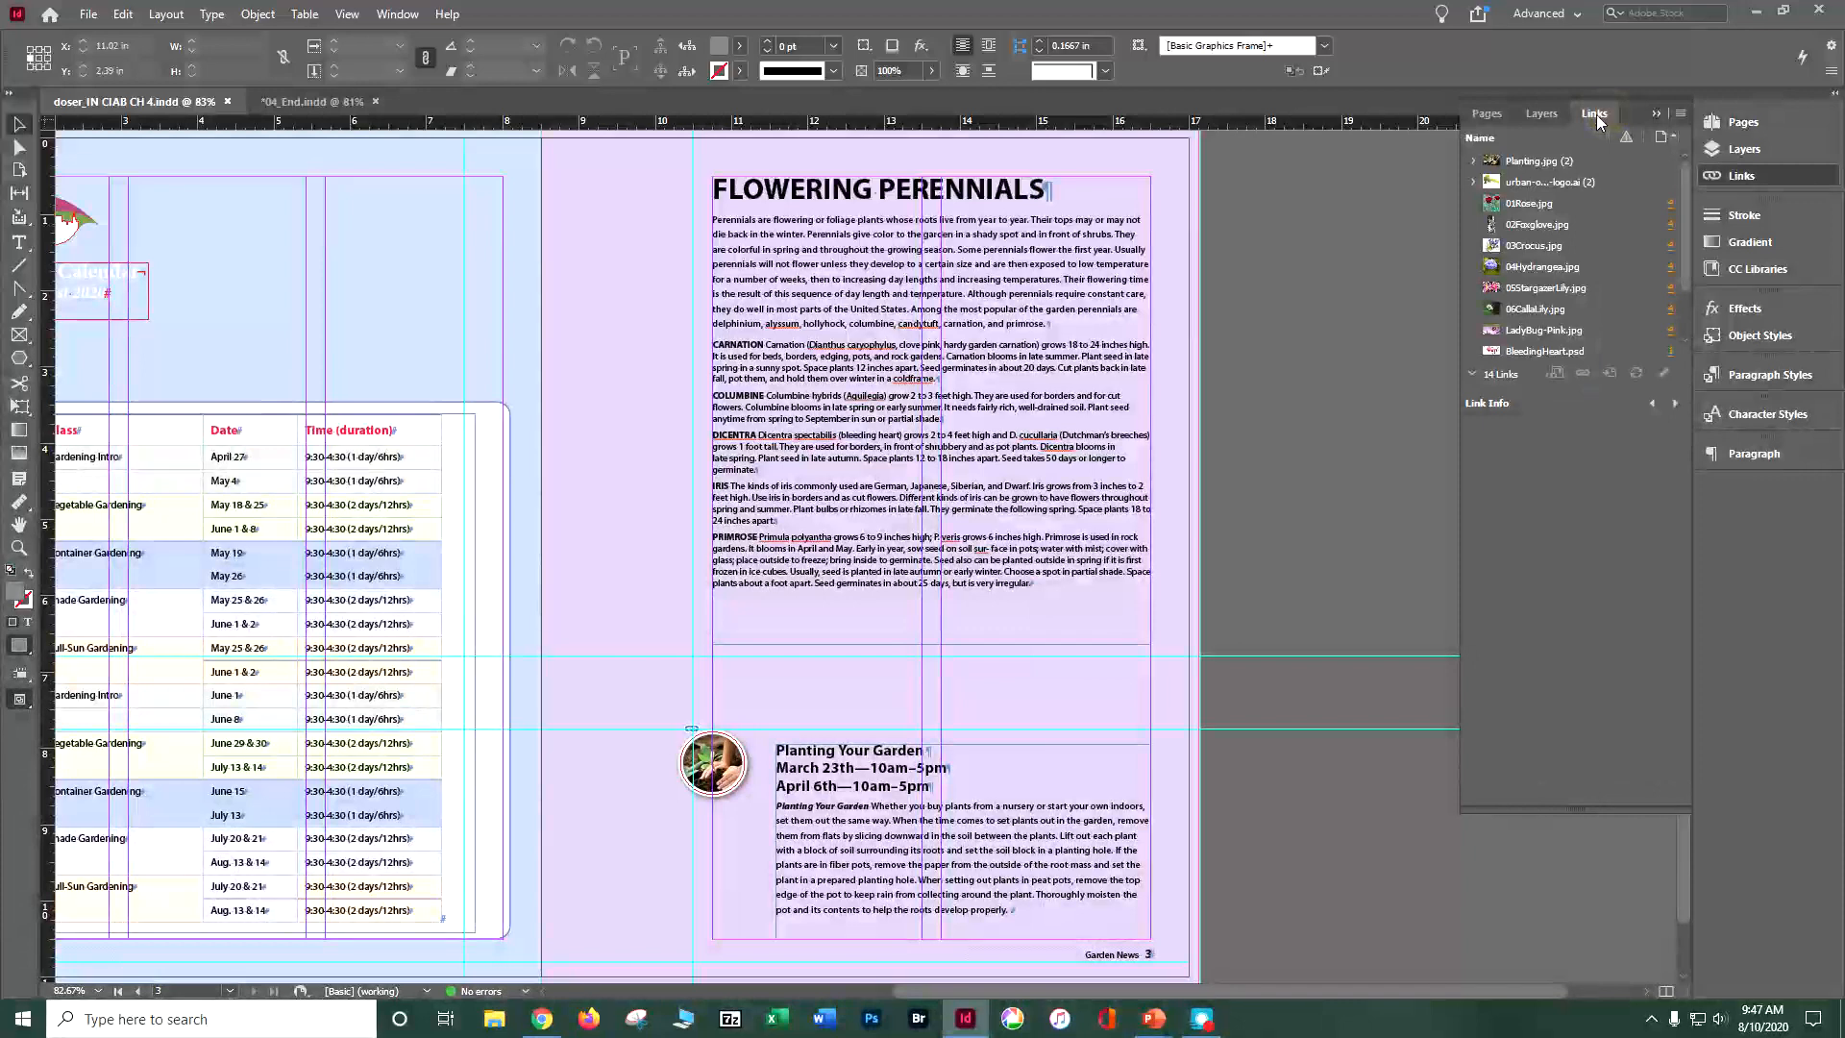
left_click(1563, 354)
double_click(1563, 355)
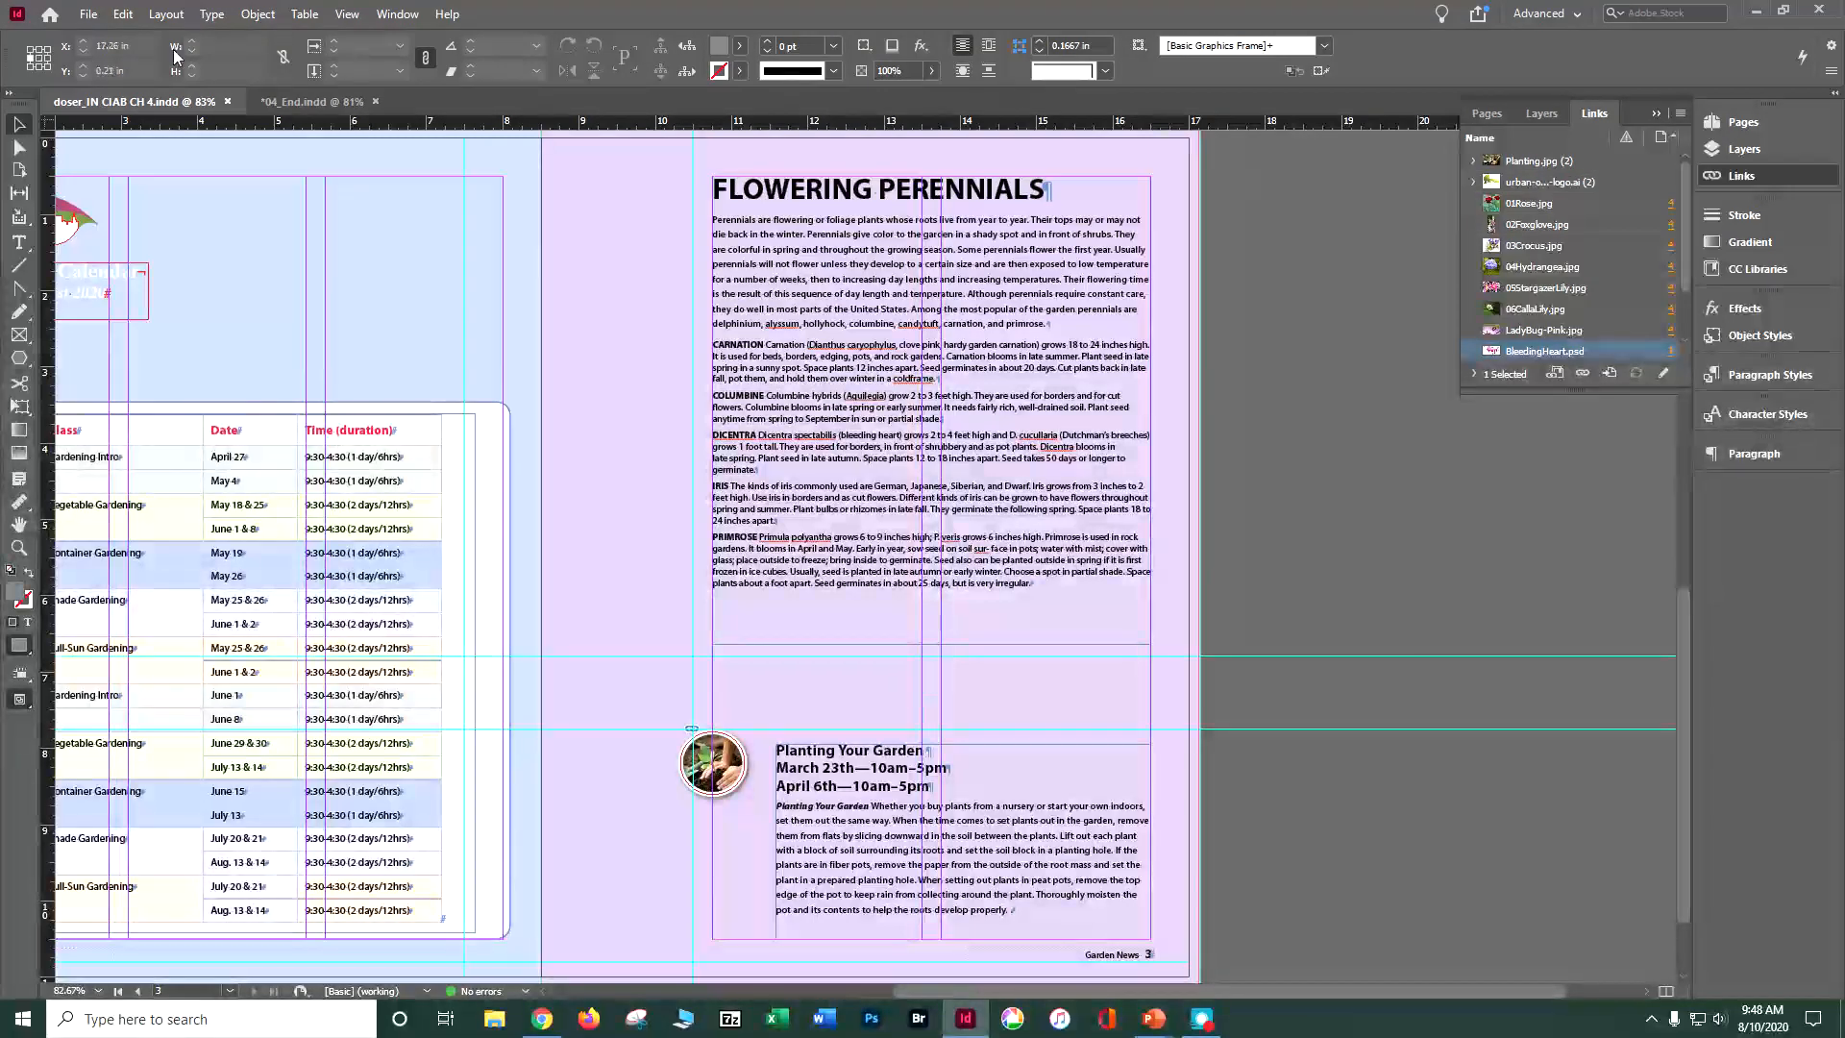
left_click(123, 14)
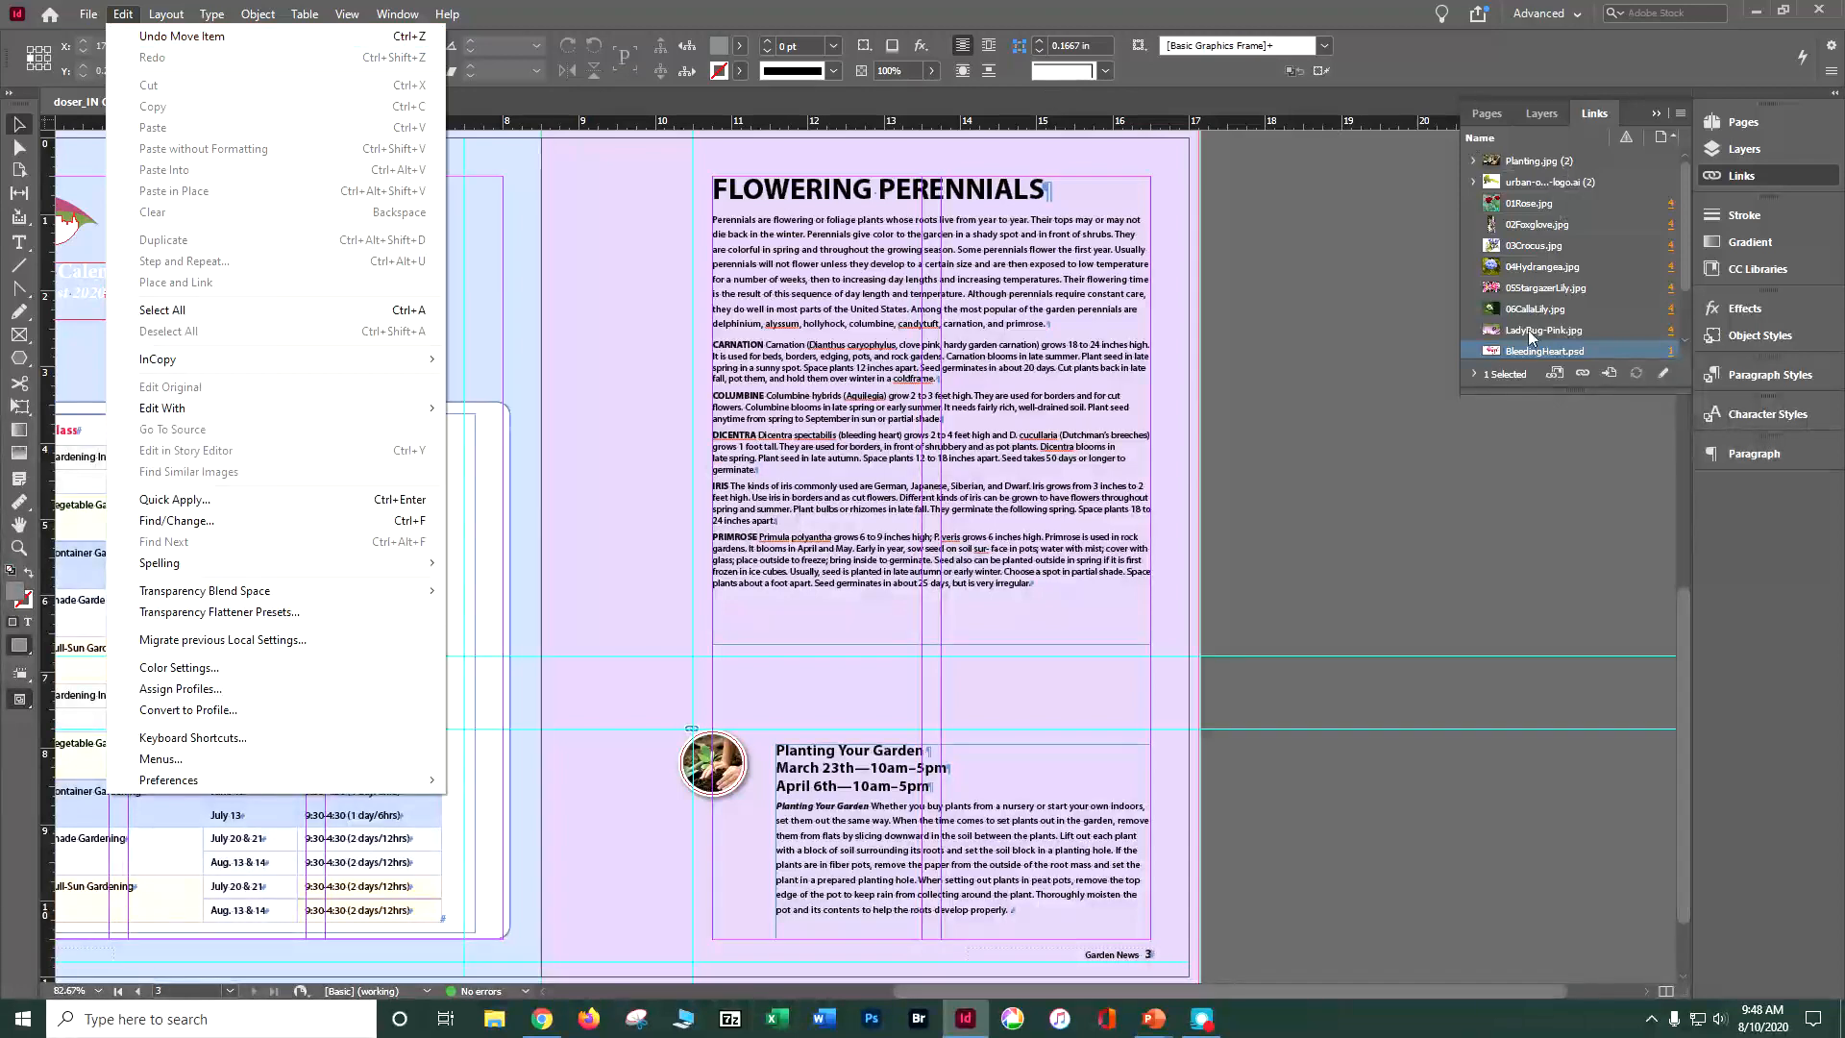
left_click(1535, 353)
double_click(1537, 354)
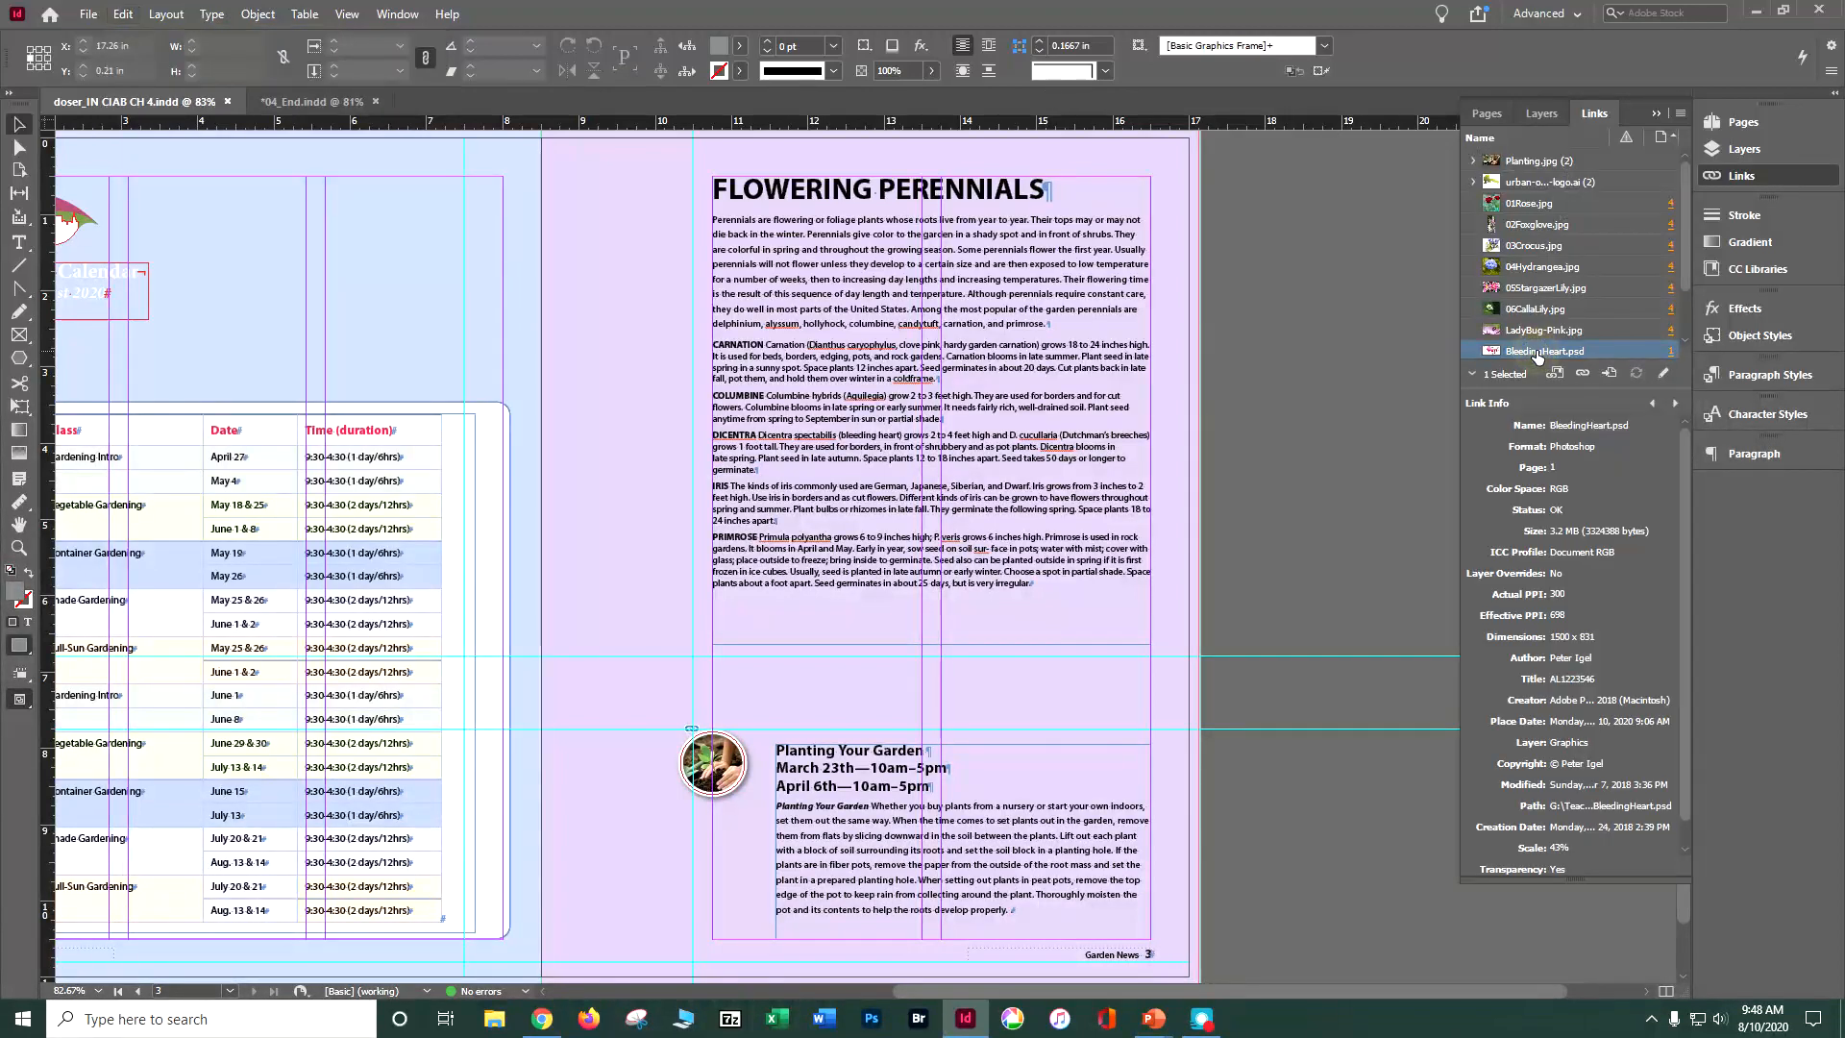
Step: Jump to the linked BleedingHeart.psd image on page 1 and copy it
left_click(1670, 350)
left_click(919, 428)
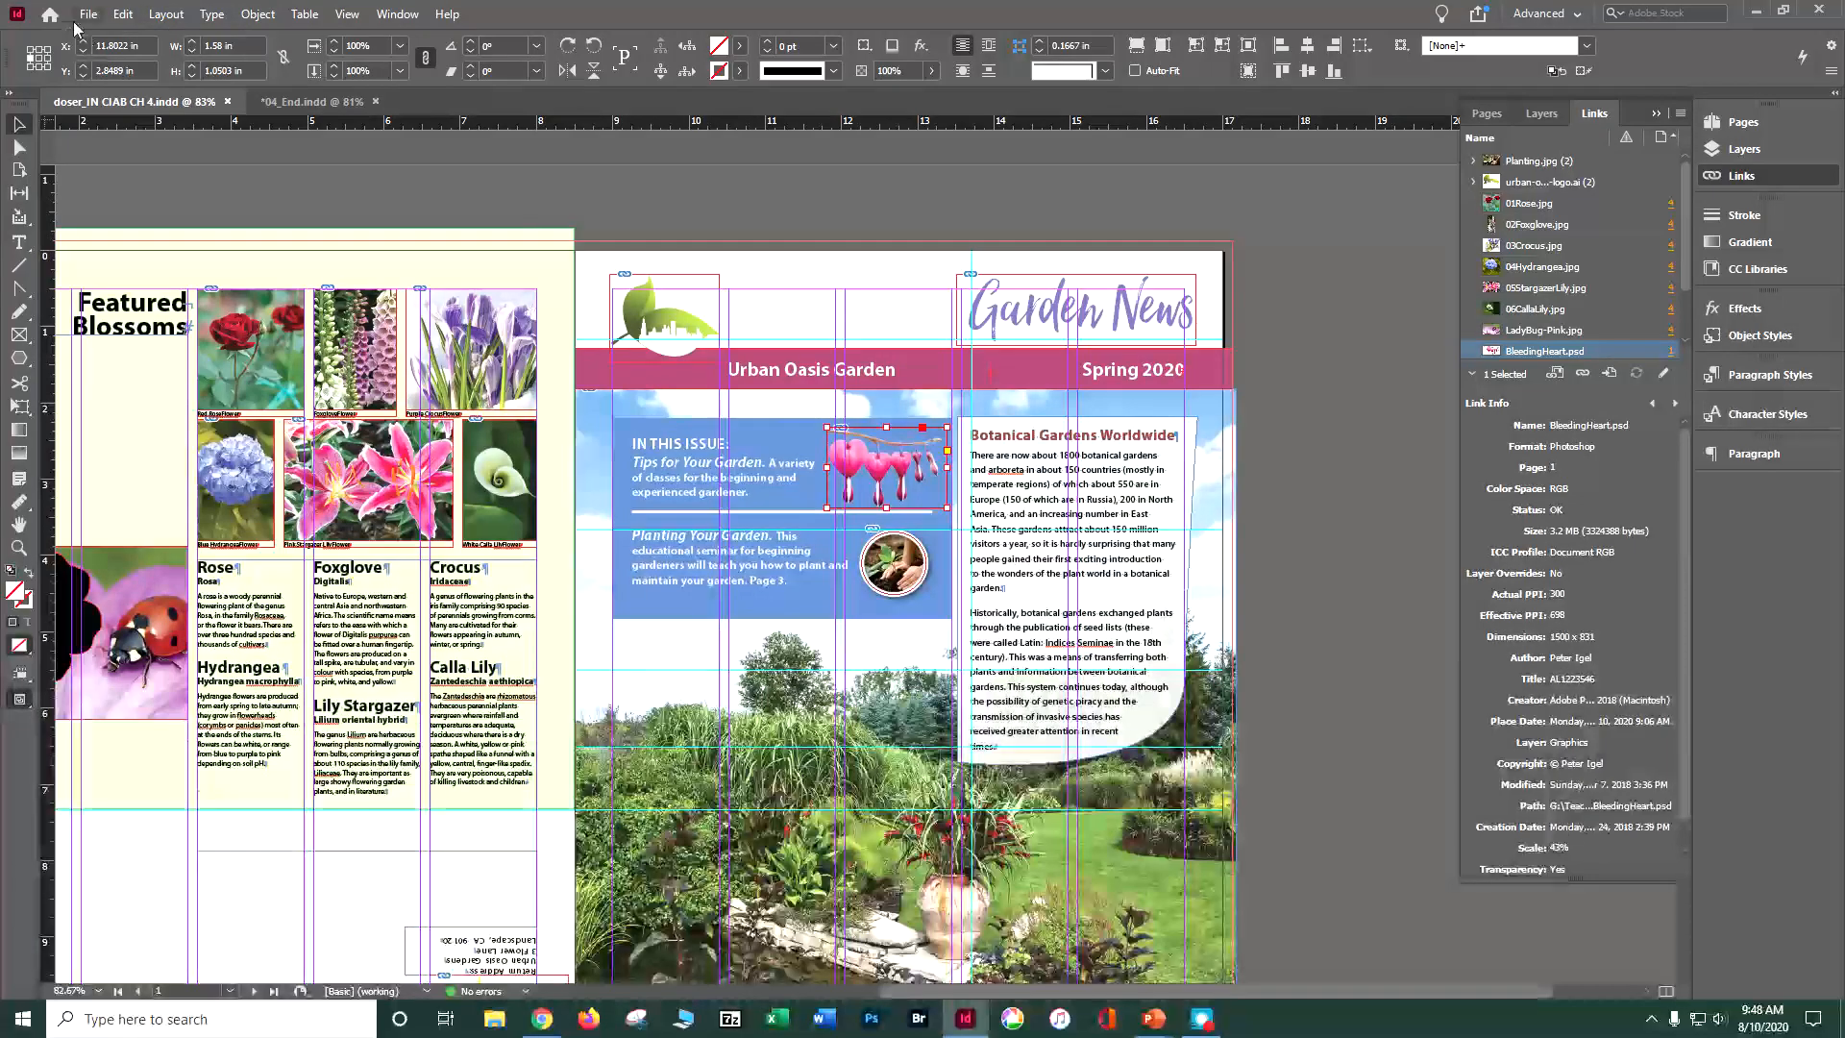
left_click(126, 17)
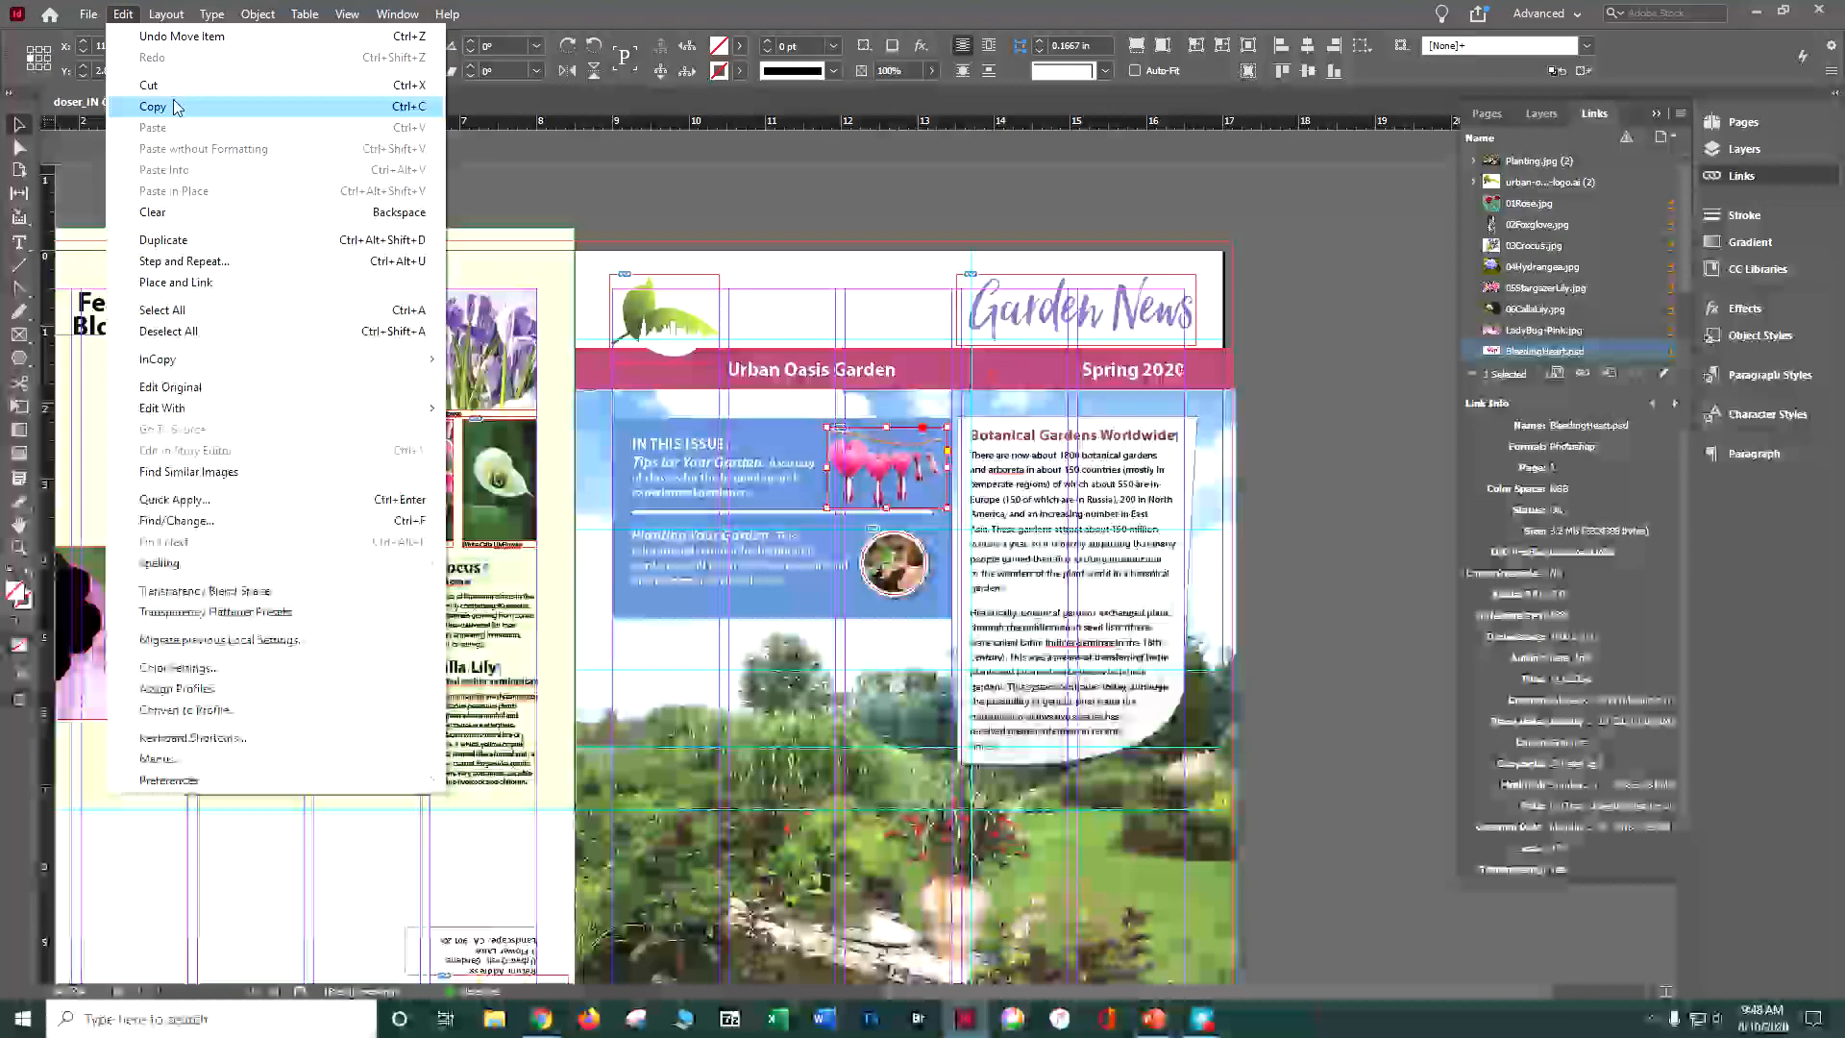
left_click(175, 112)
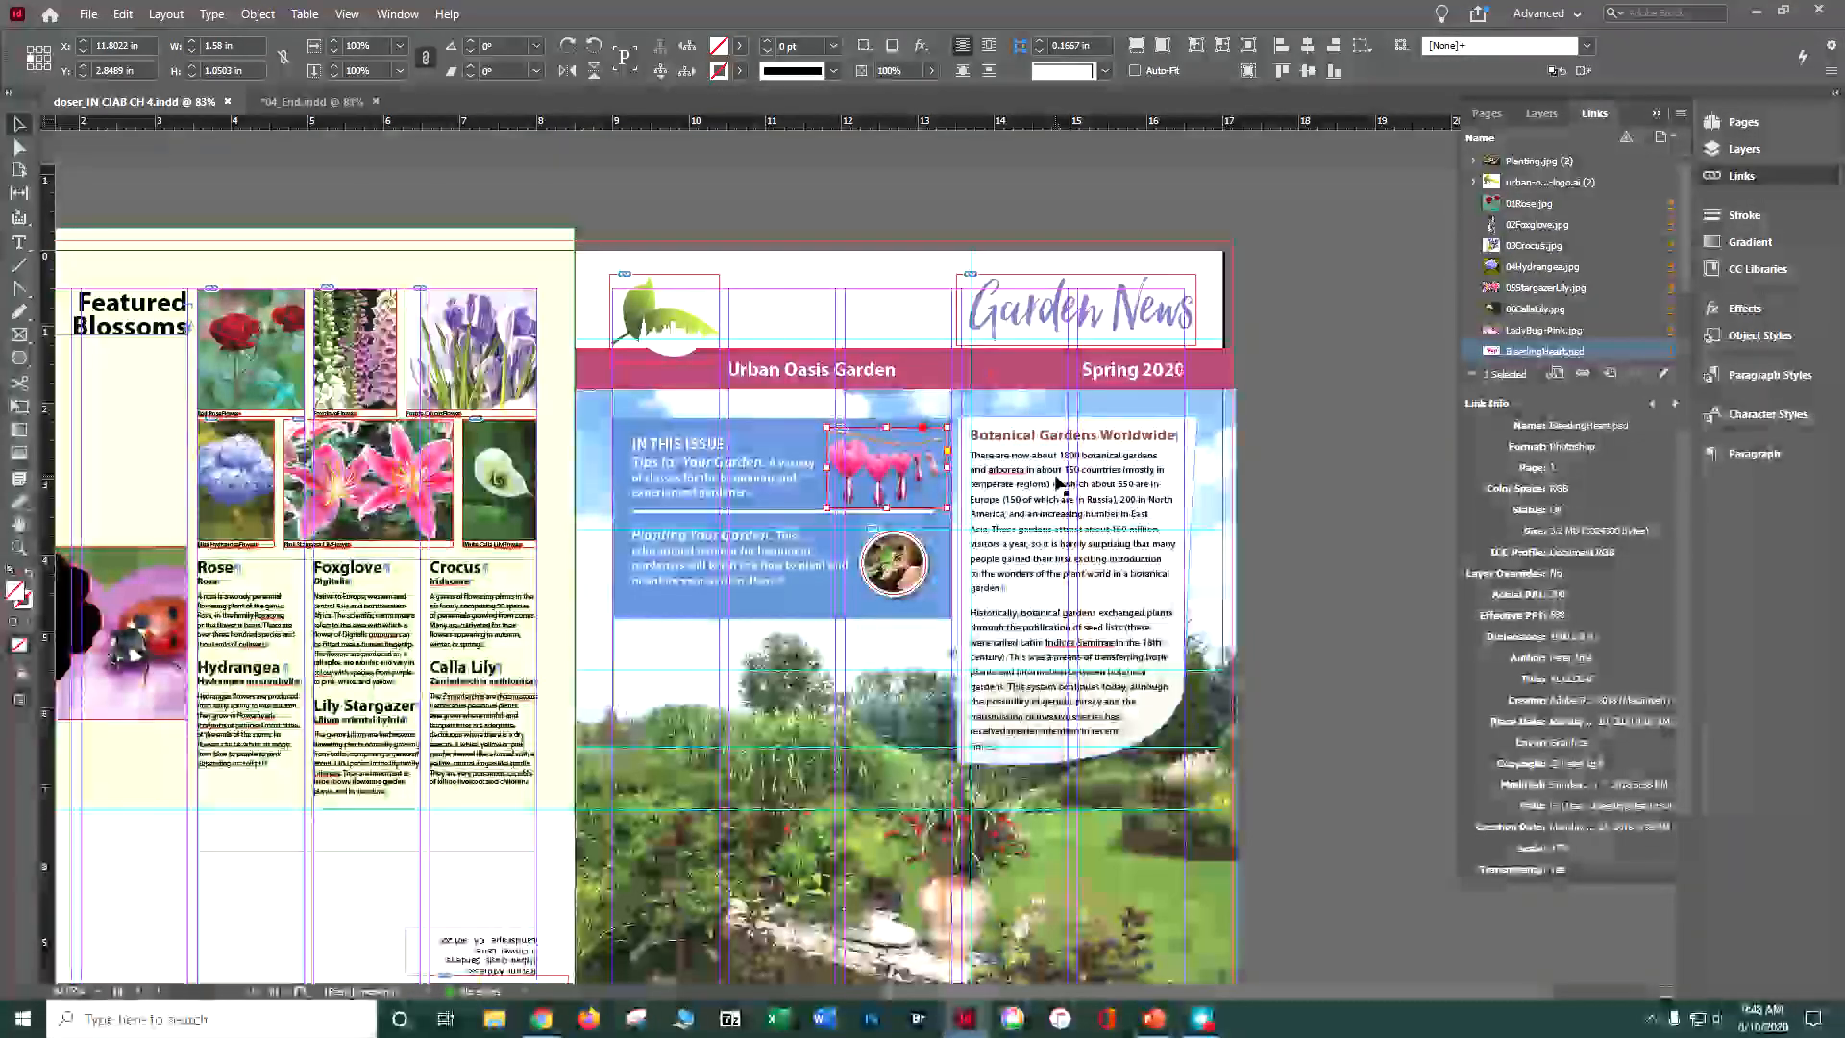
Step: Paste the copied bleeding heart image onto page 3
scroll(673, 375, "down", 10)
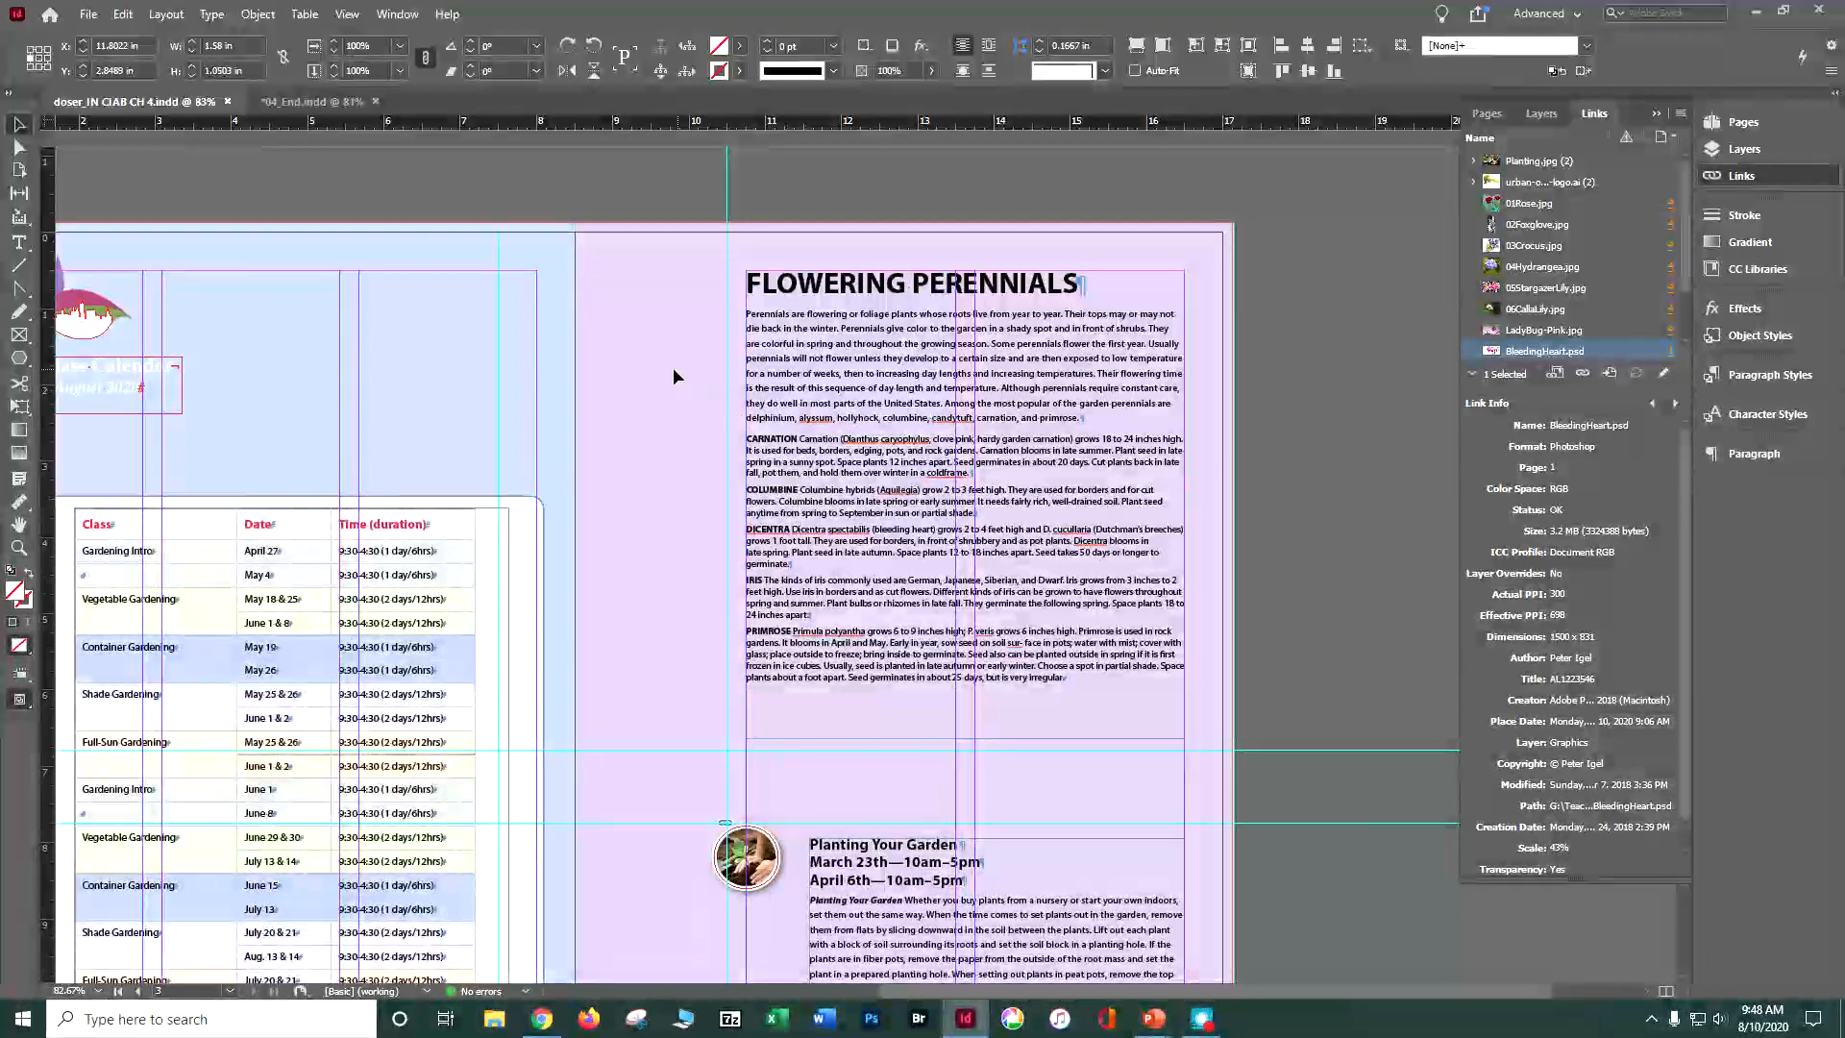
left_click(673, 376)
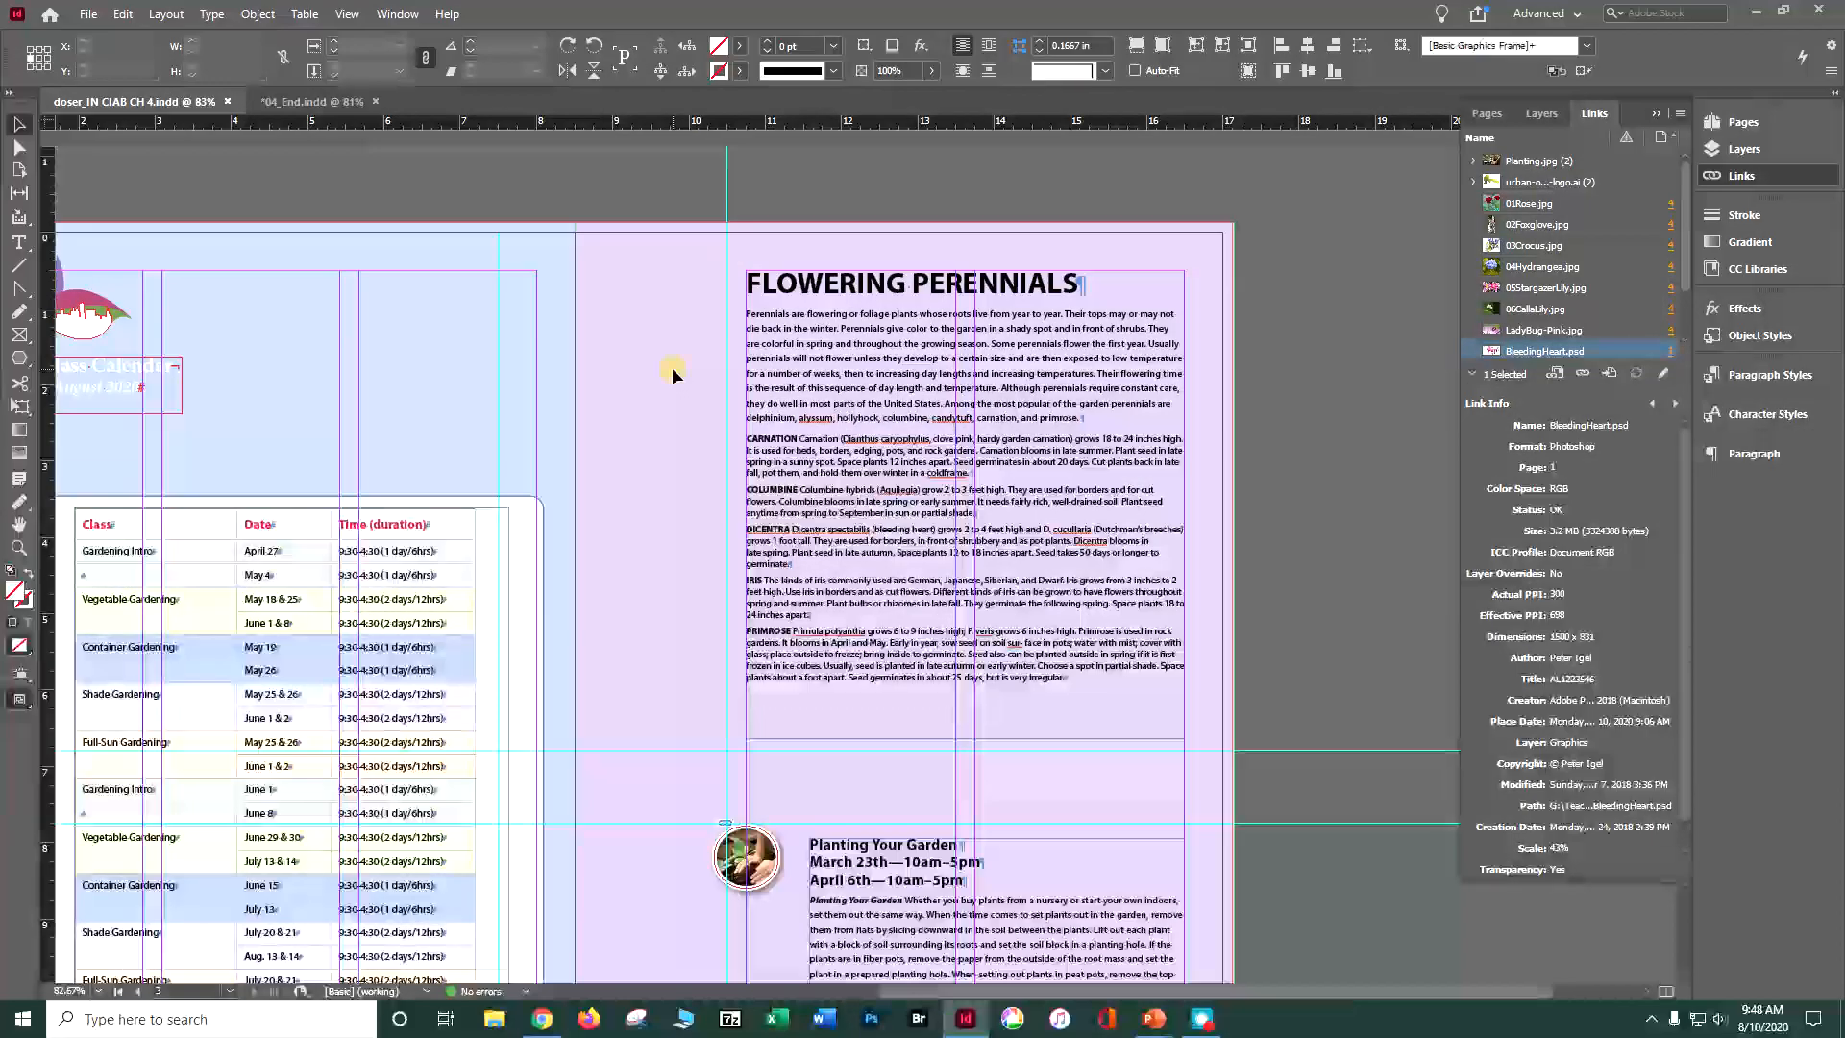
key("ctrl+v")
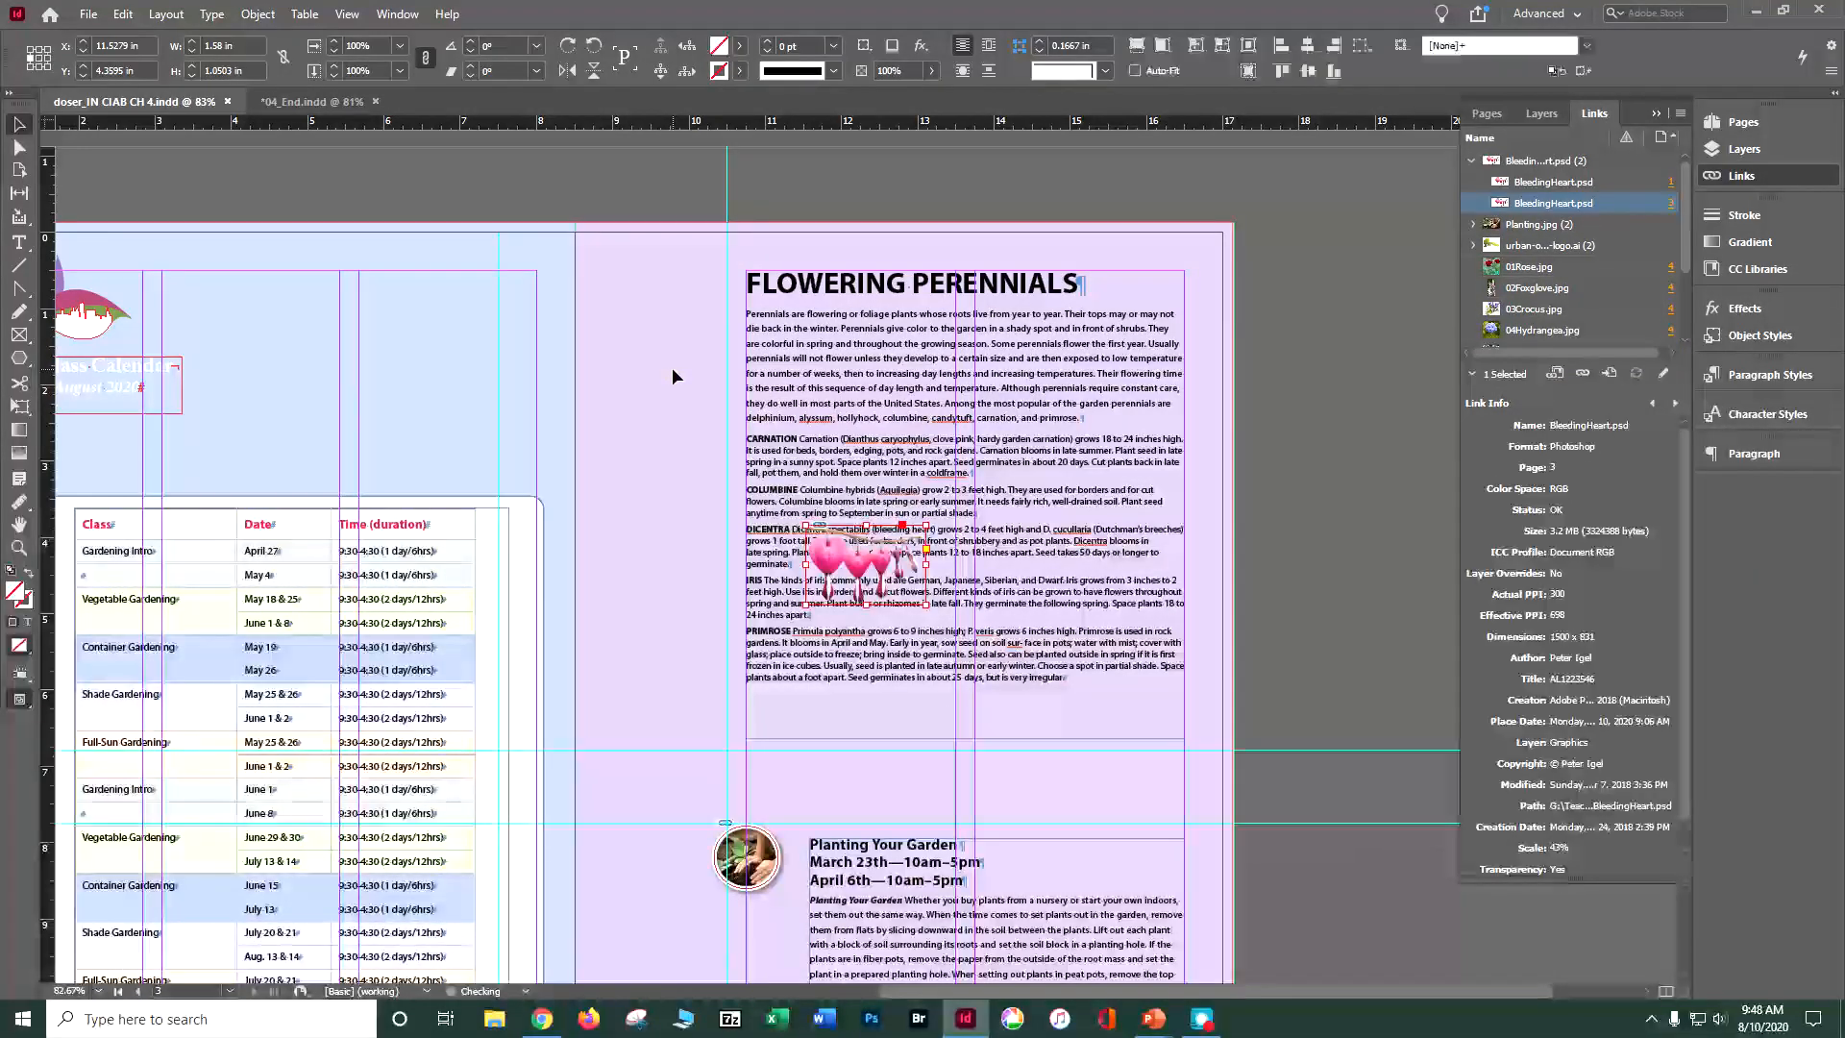
Step: Scale the pasted image up to about 2.77 by 1.84 in and place it overlapping the left side of the Flowering Perennials text
left_click_drag(834, 569, 685, 378)
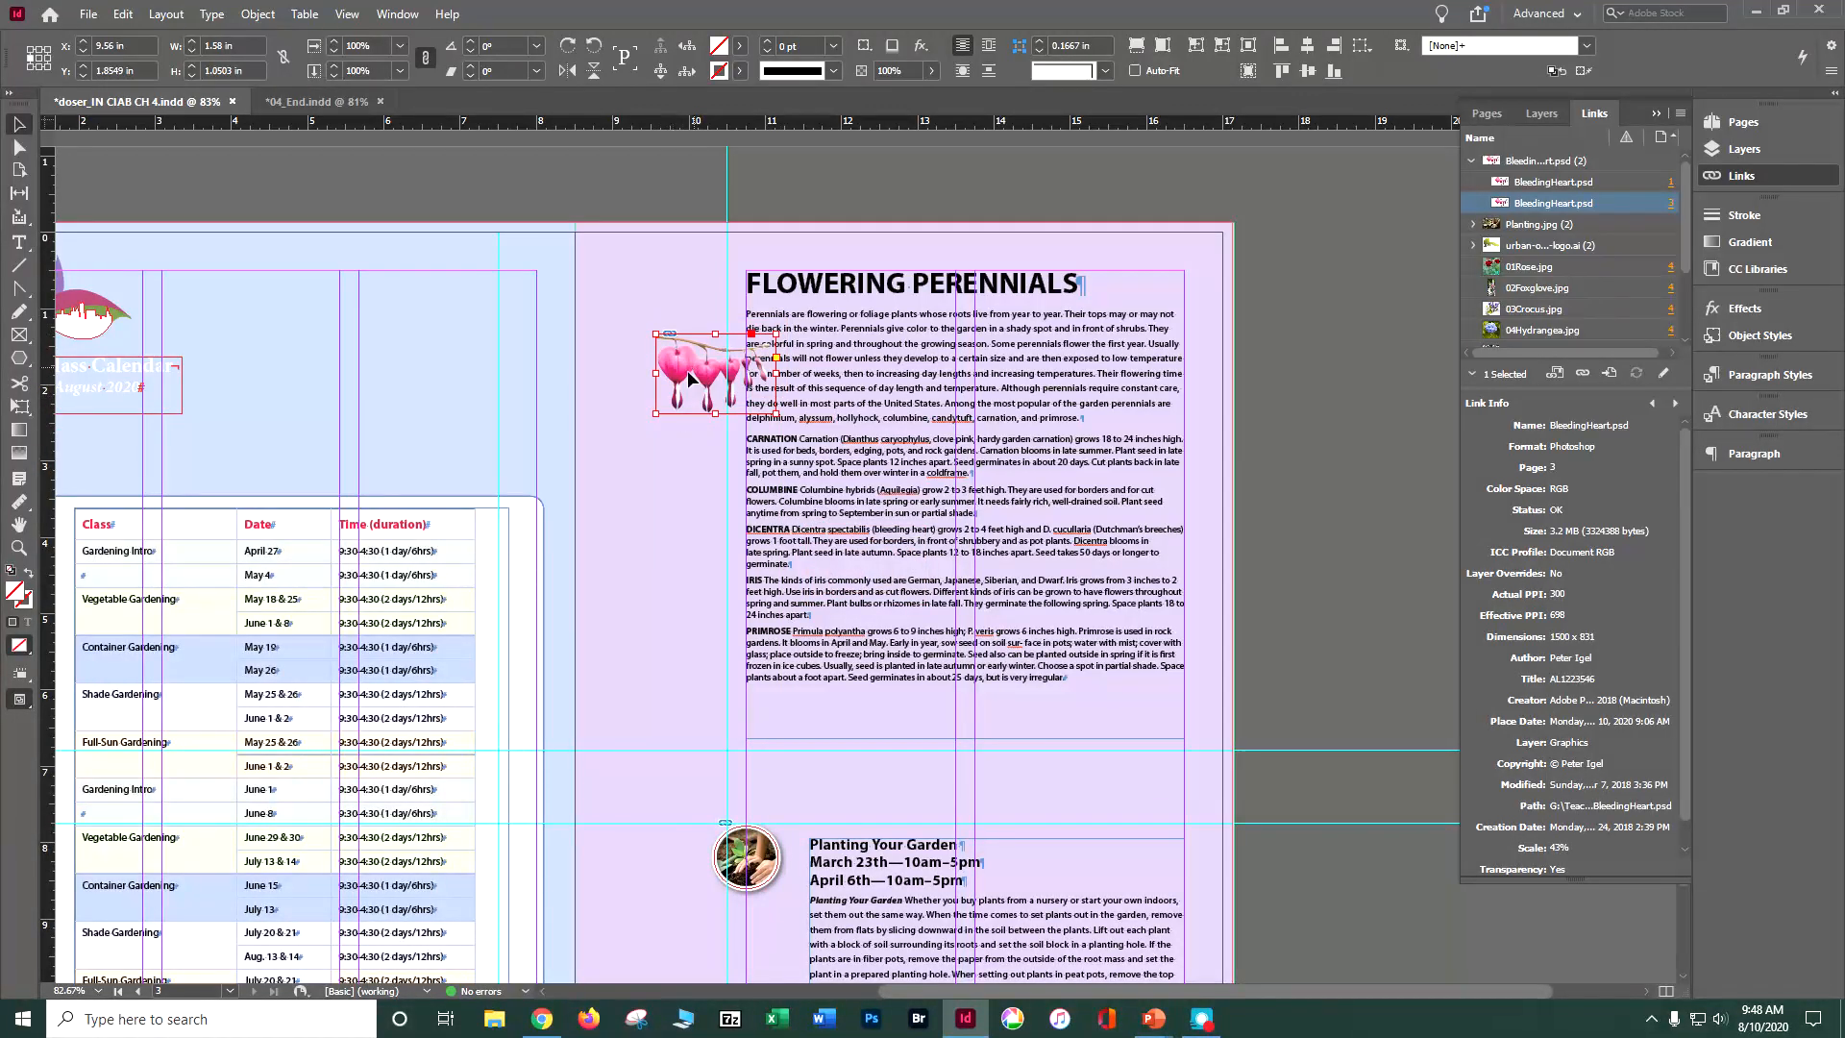
mouse_move(701, 380)
left_mouse_down()
mouse_move(686, 404)
mouse_move(700, 384)
left_mouse_up()
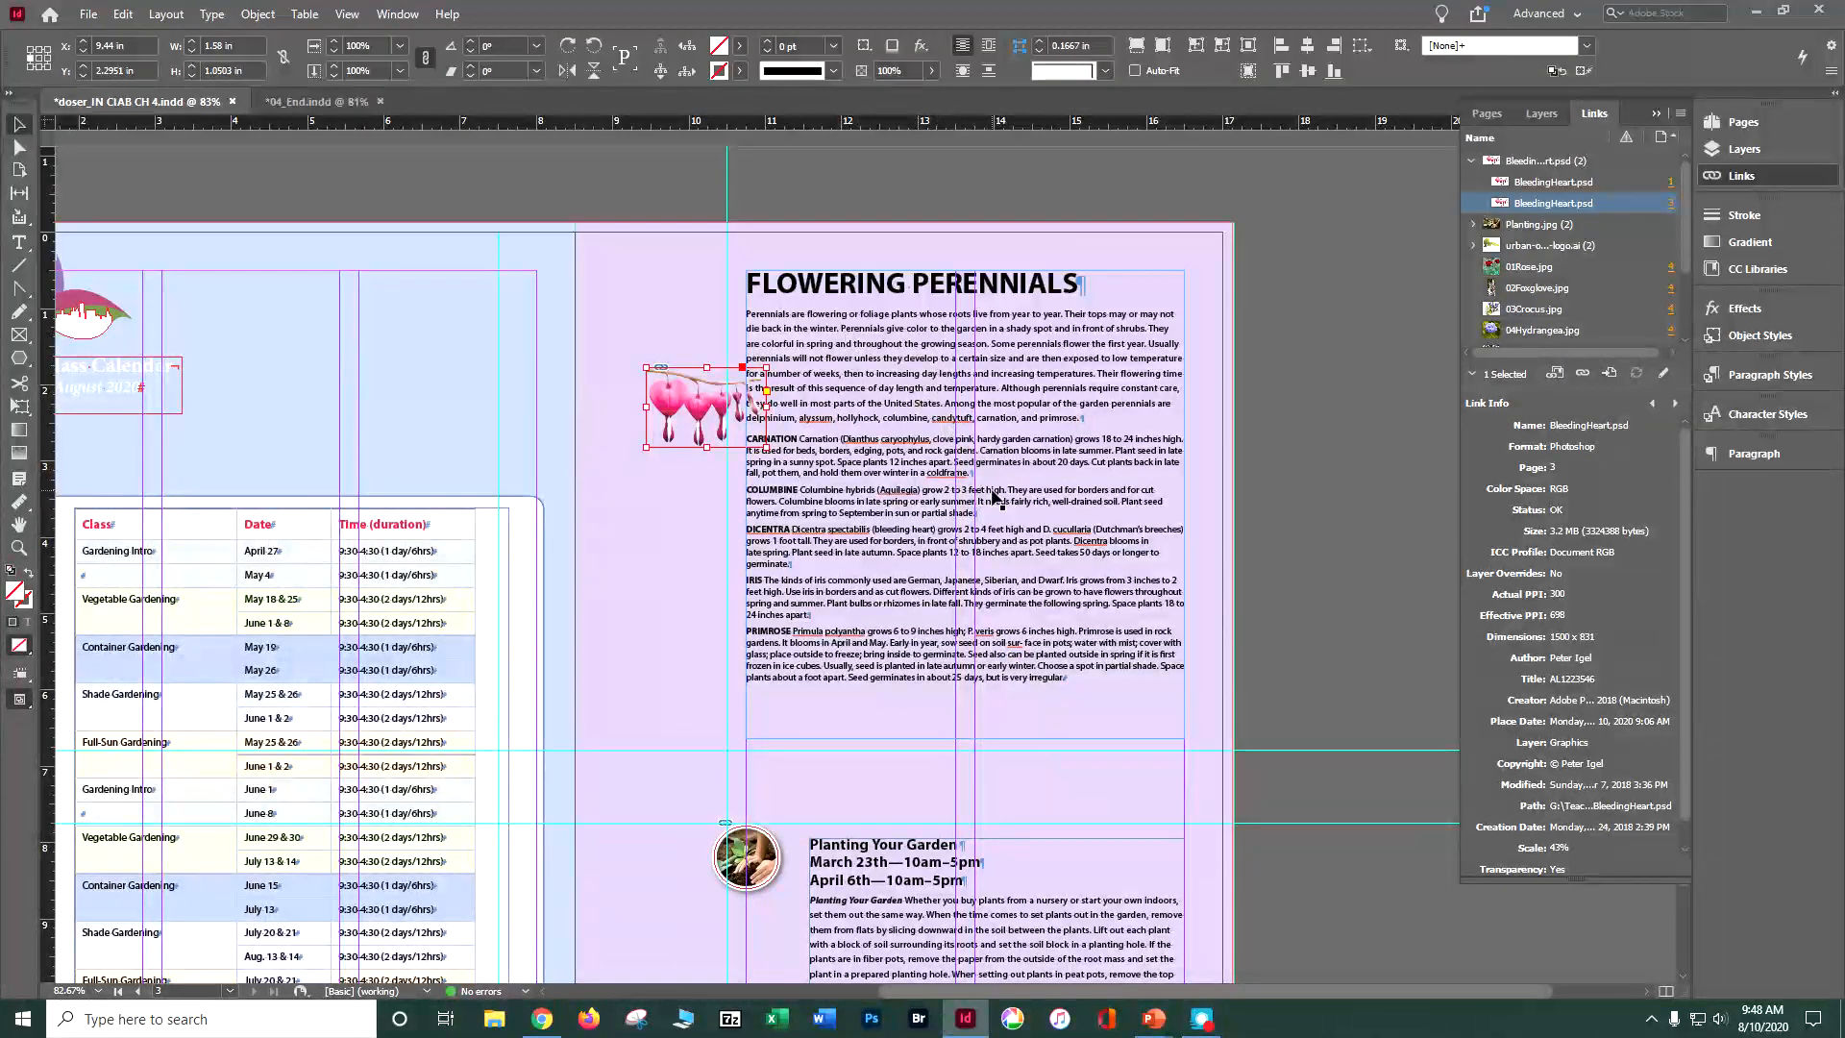
left_click_drag(772, 455, 851, 506)
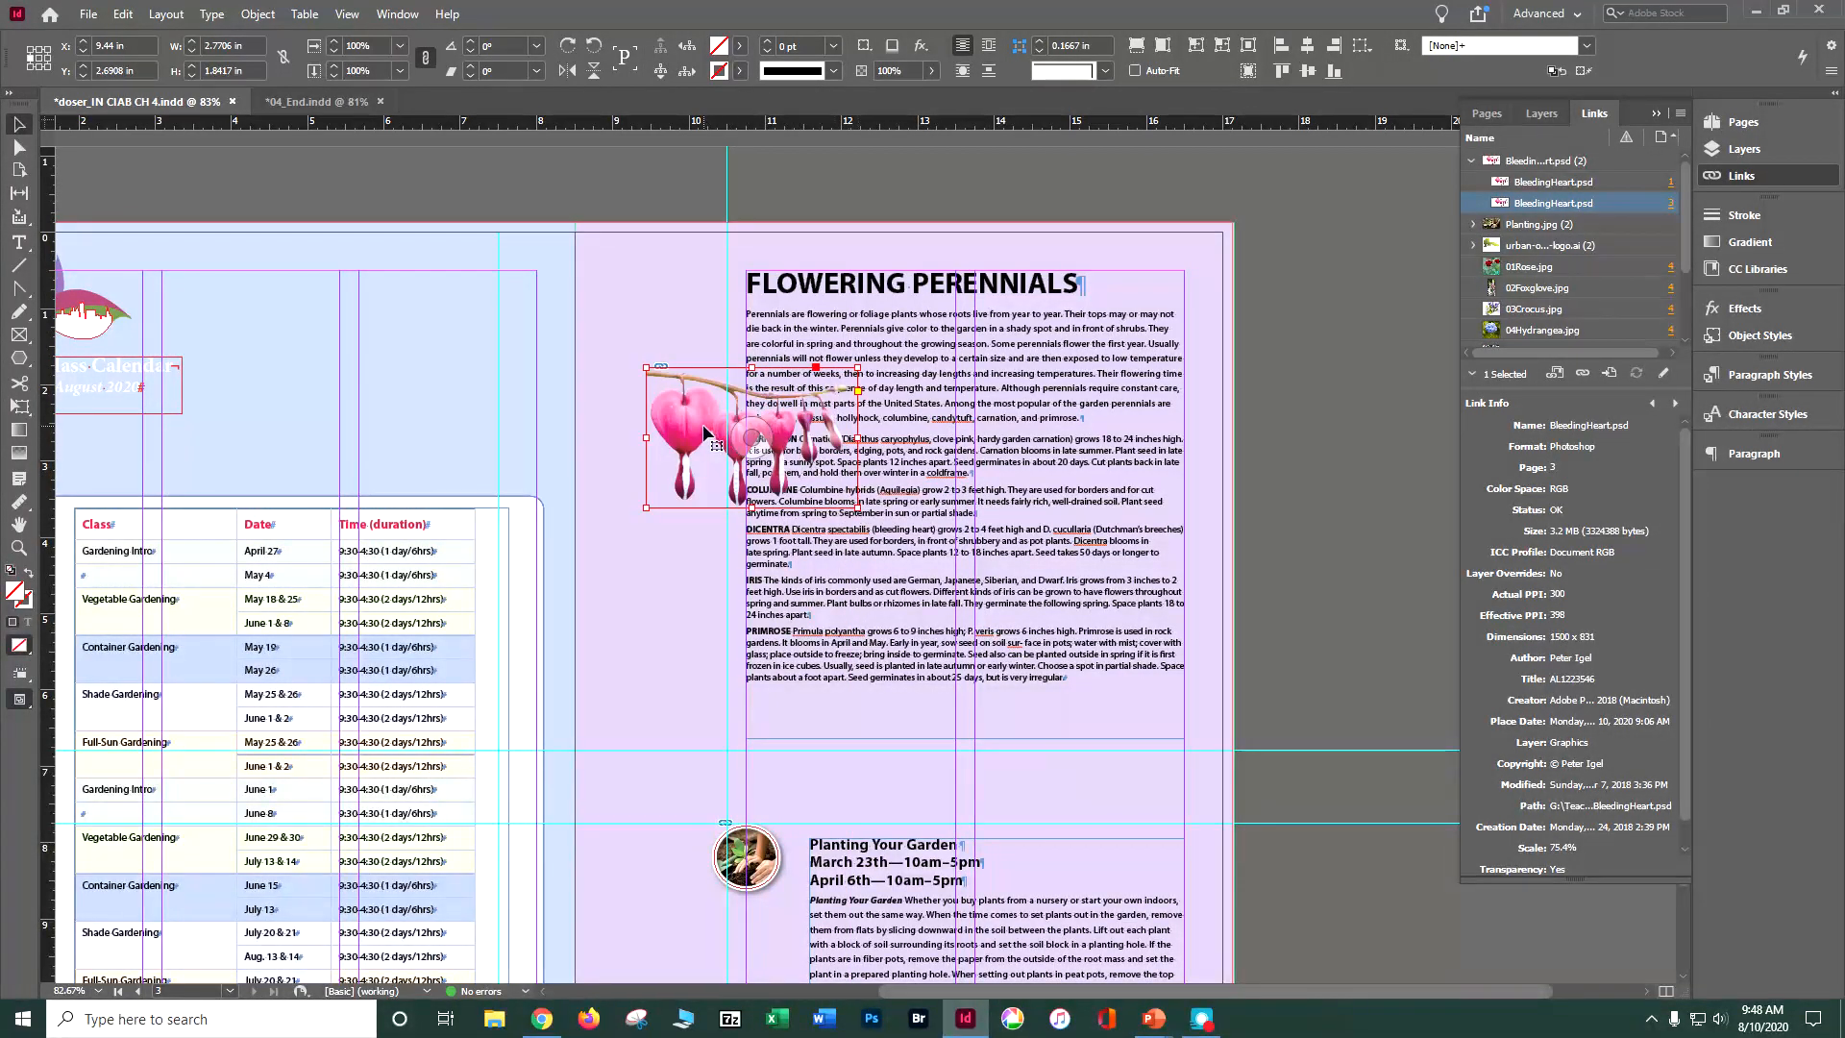
left_click_drag(698, 433, 688, 395)
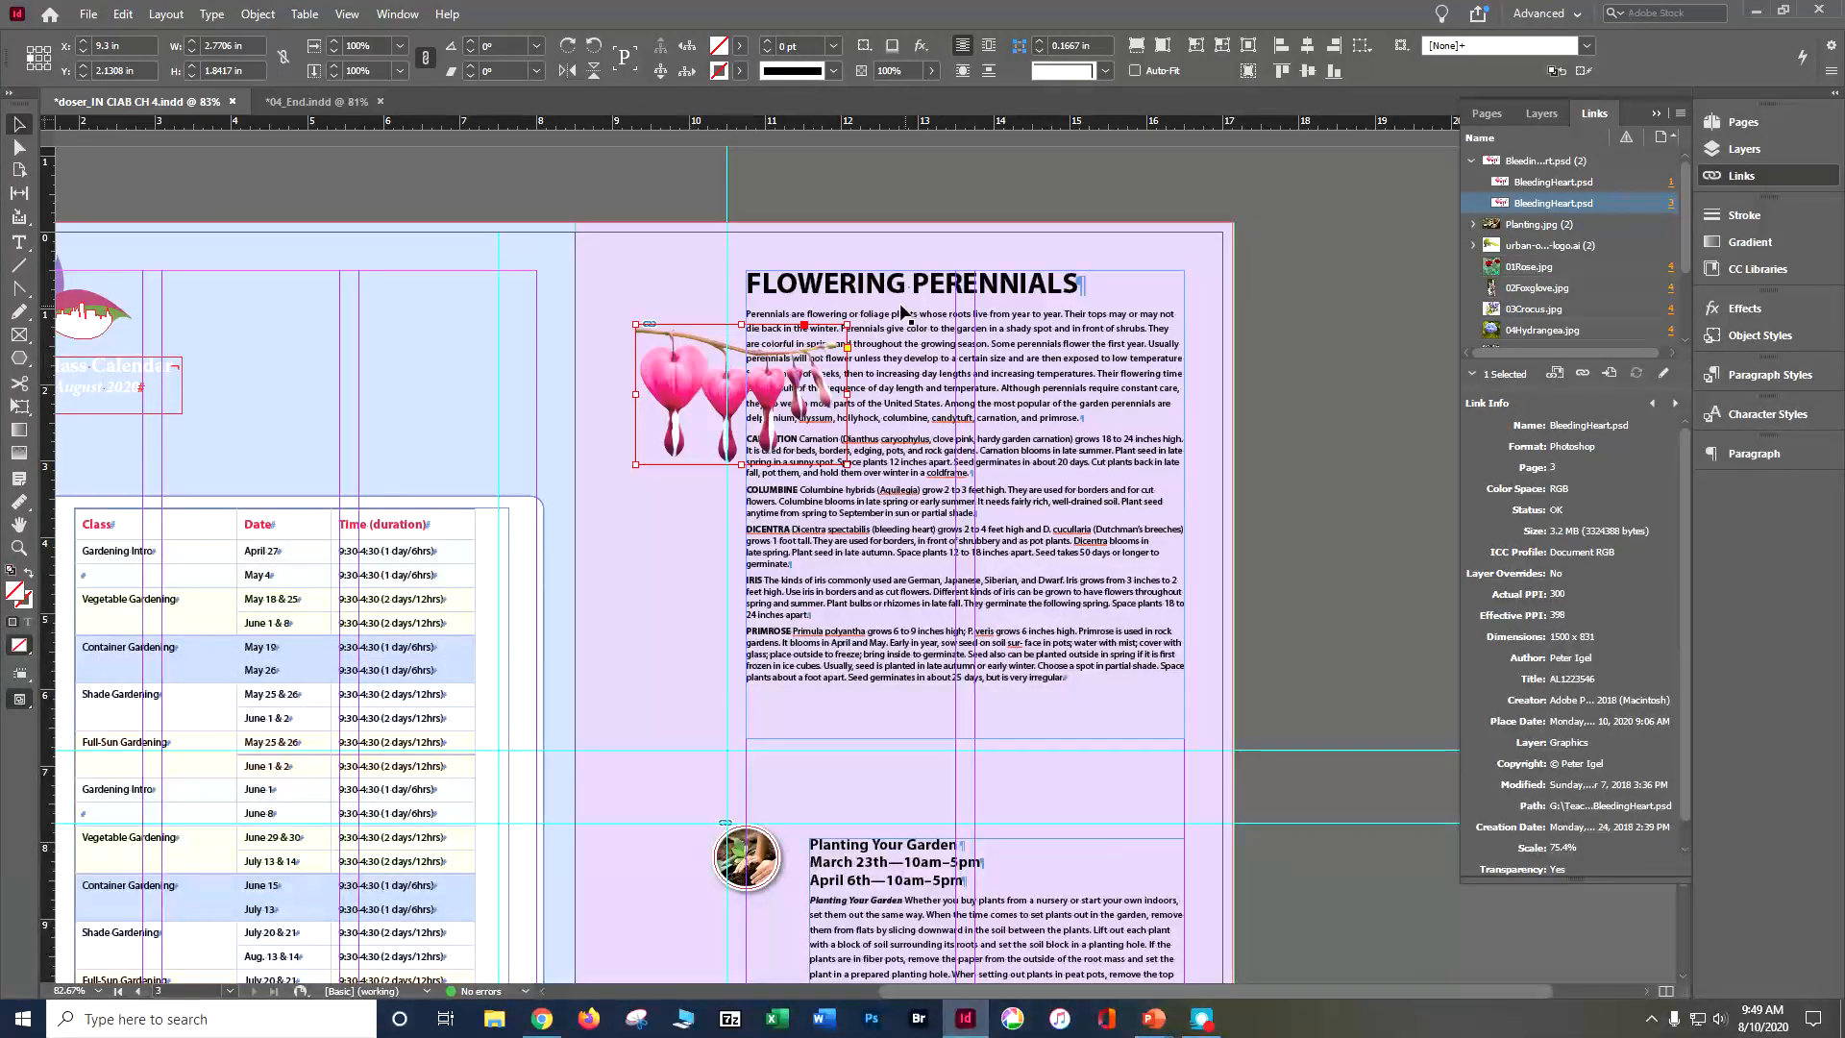
Step: Show the Text Wrap panel, dock it below Paragraph in the collapsed panel group, and expand it
left_click(394, 15)
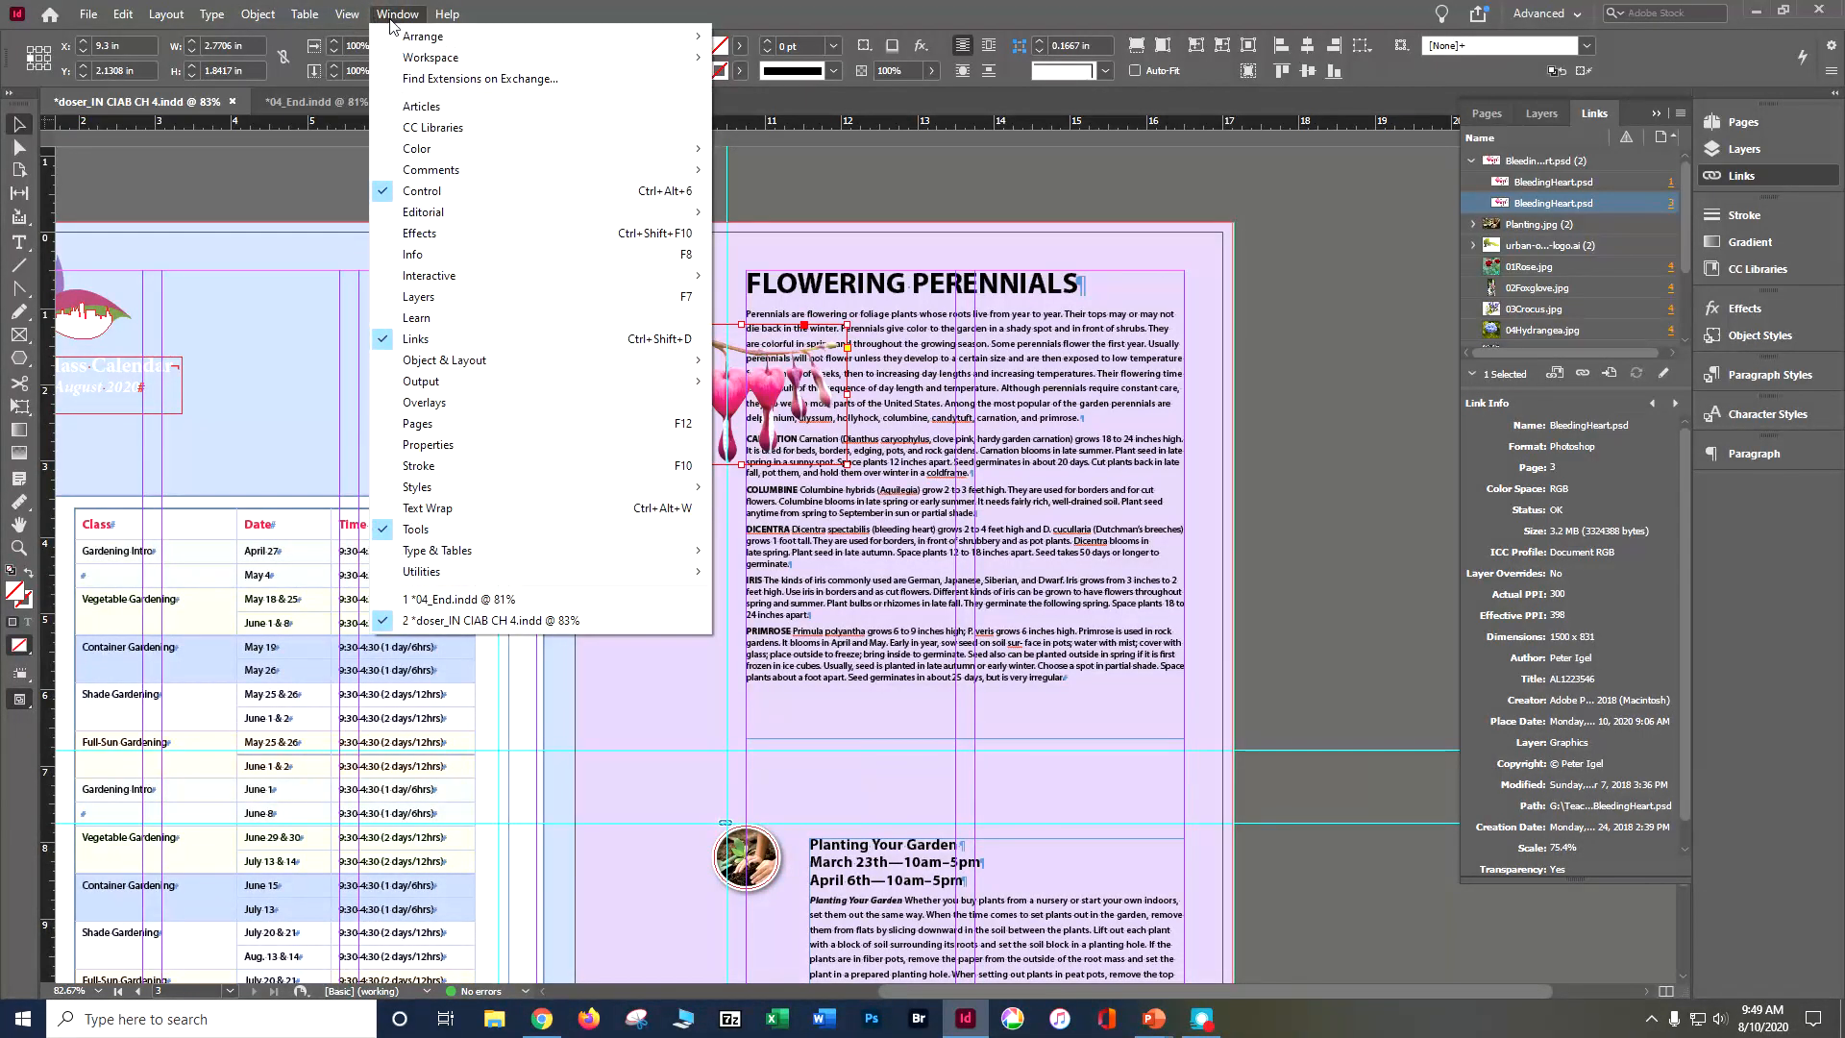
mouse_move(538, 487)
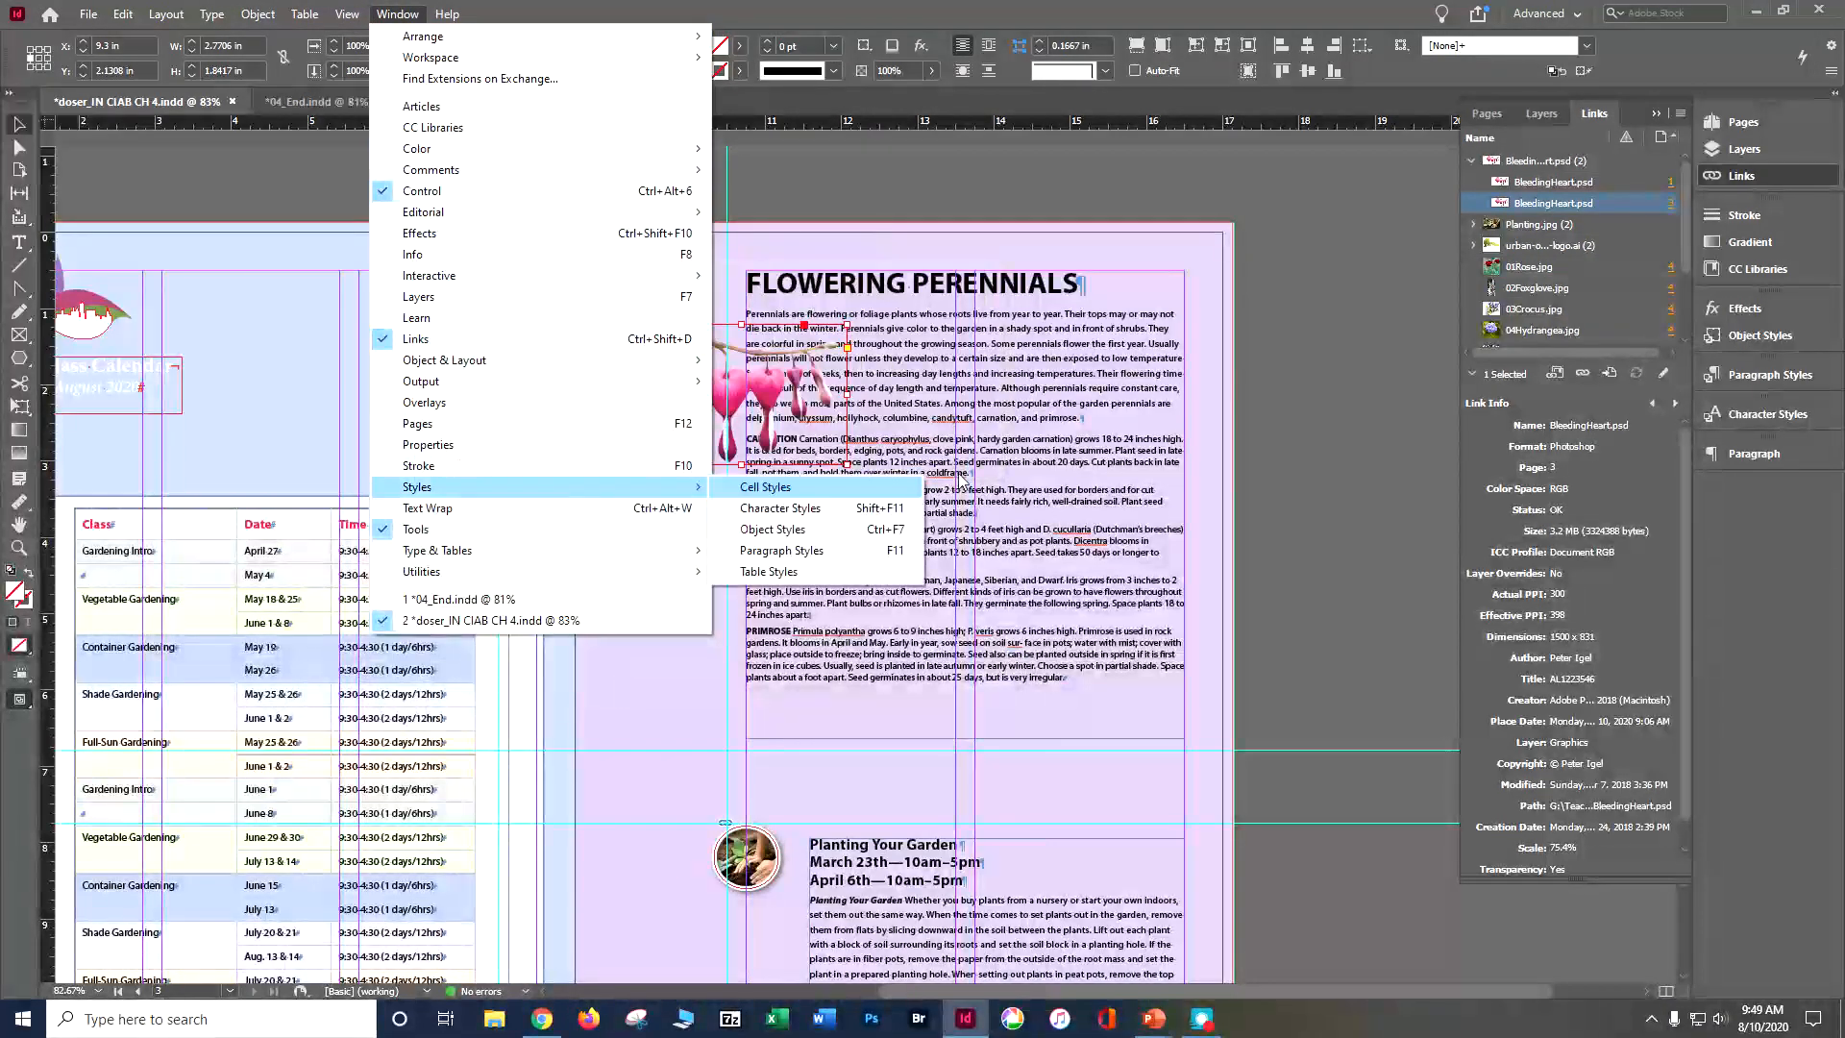
left_click(583, 515)
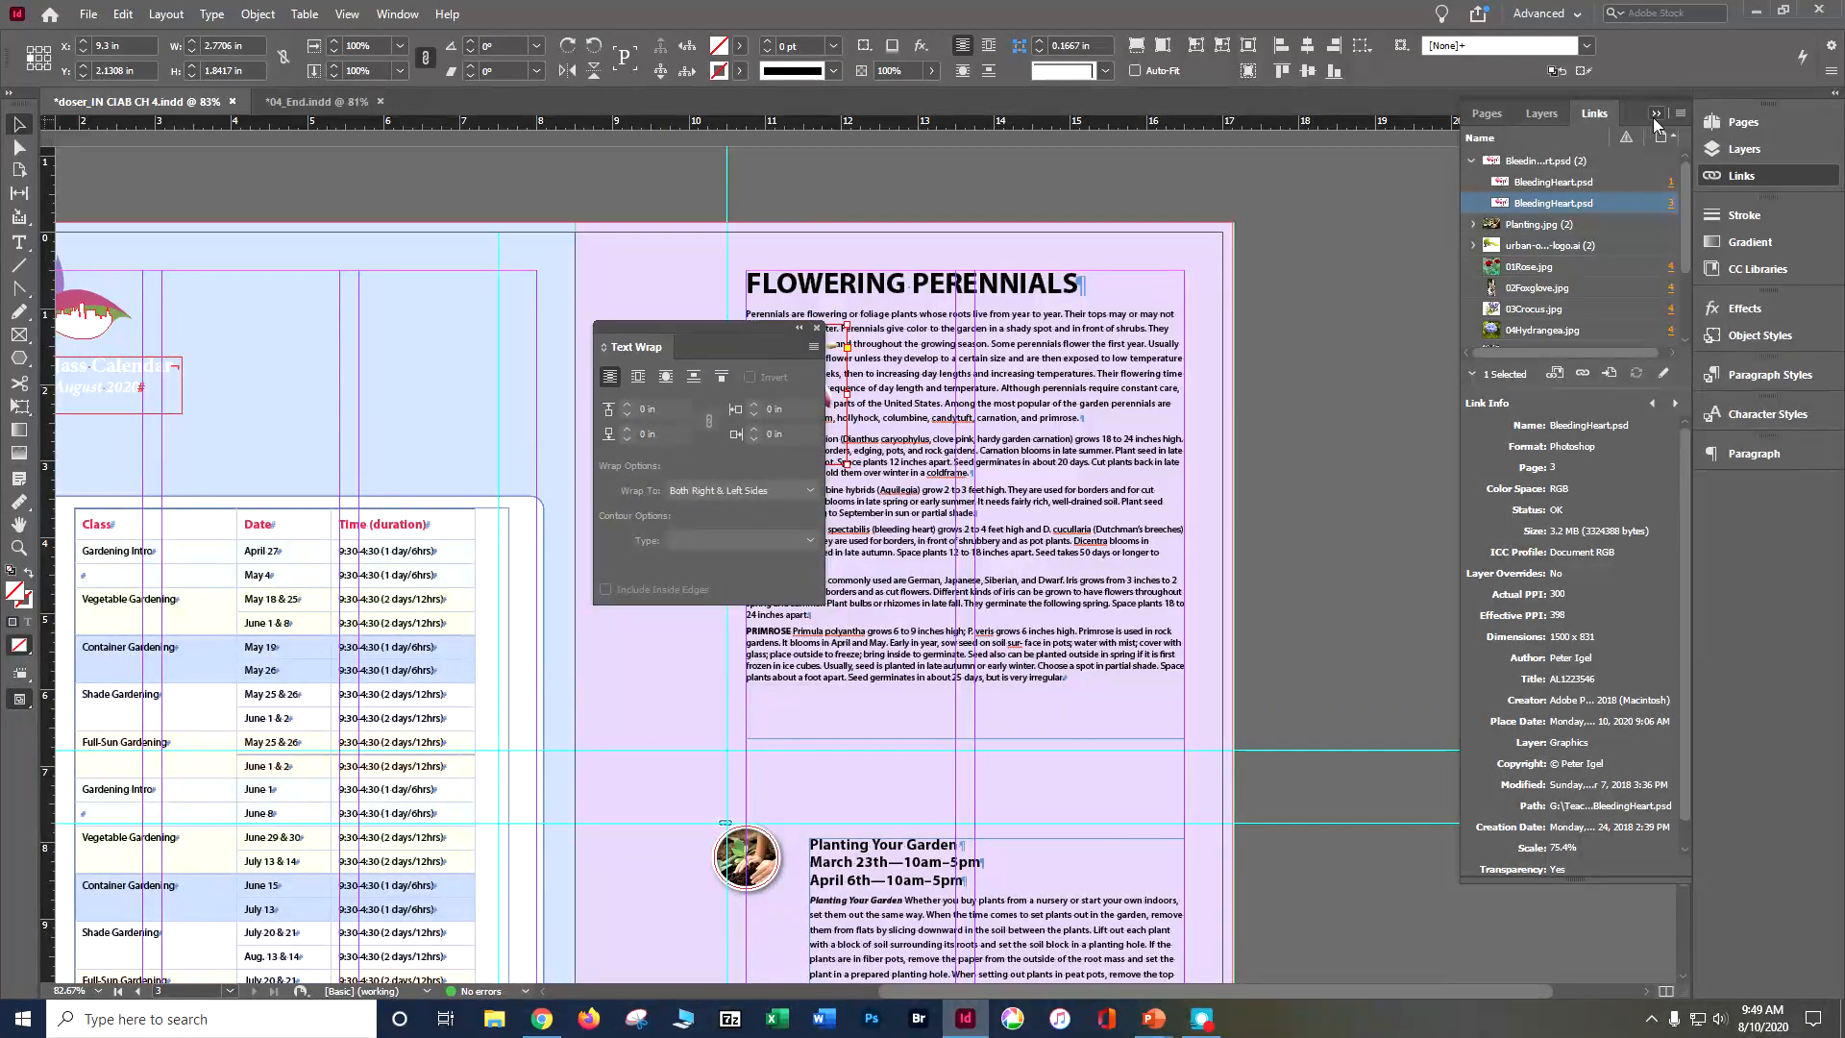
left_click(1656, 113)
left_click_drag(666, 324, 1720, 484)
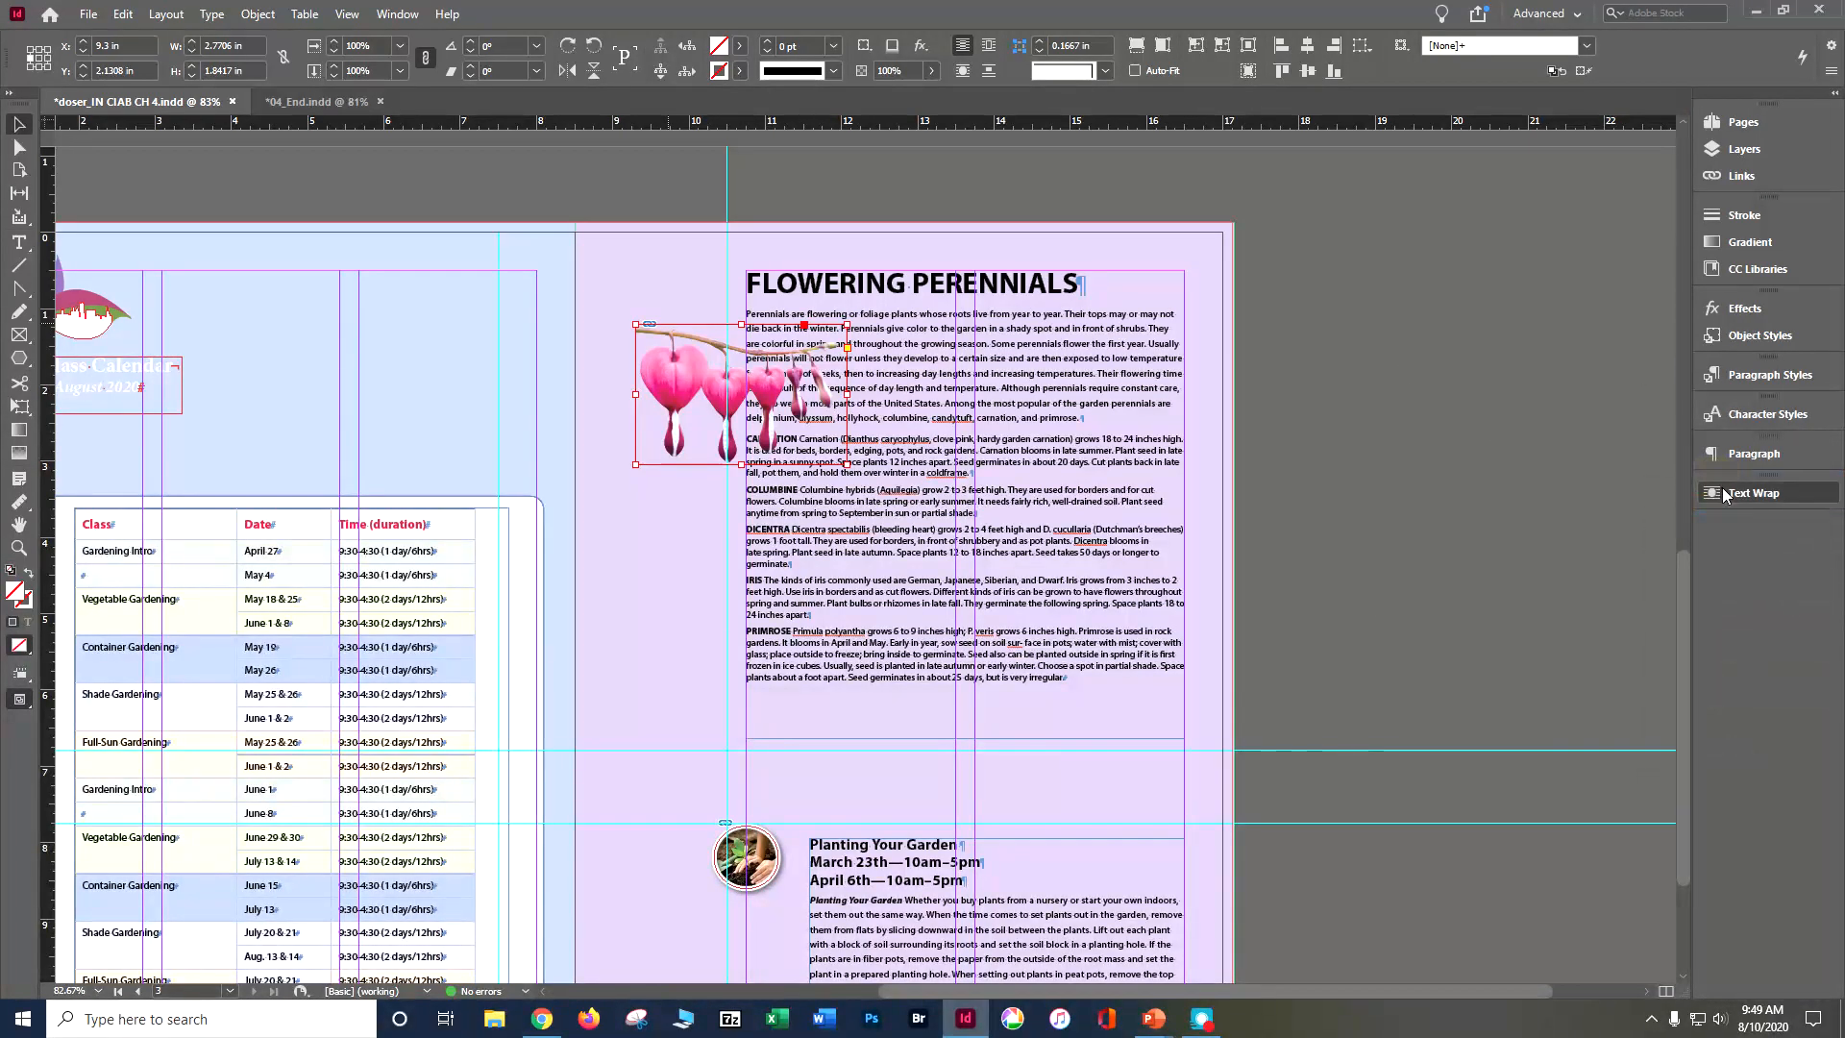
left_click(1725, 492)
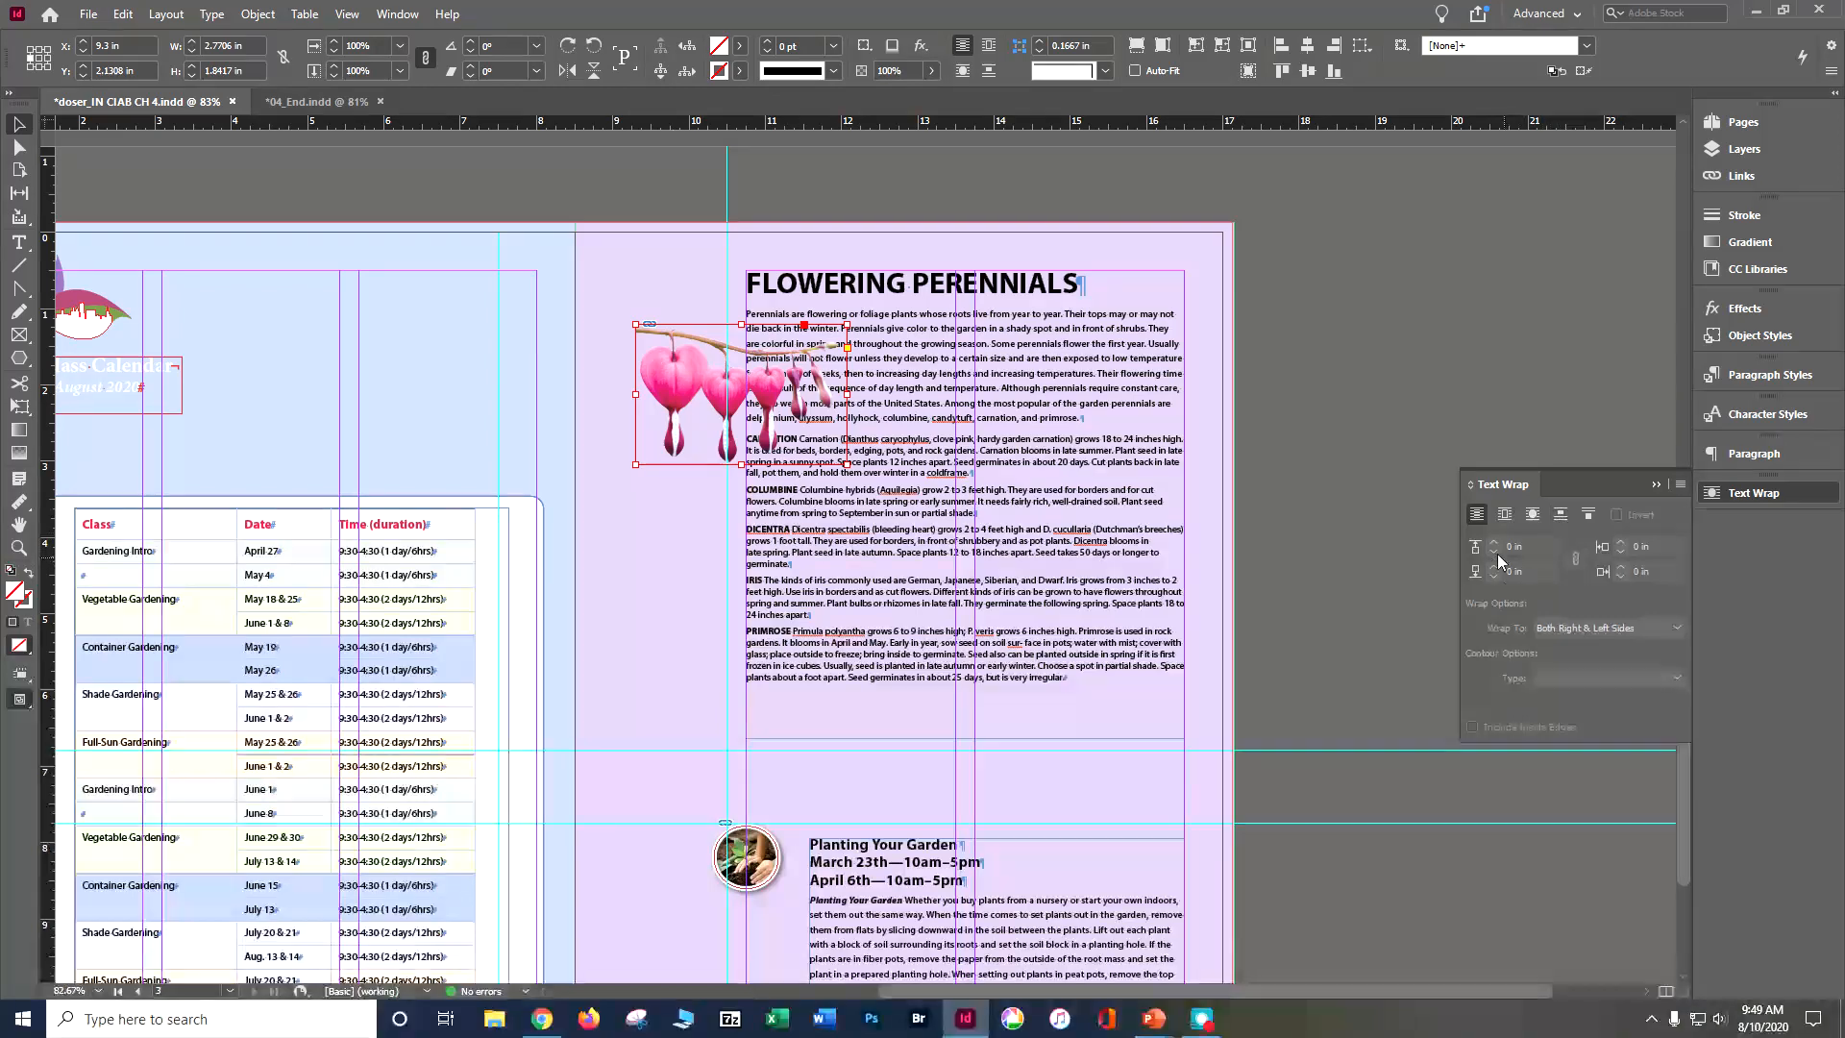
Step: Wrap the text around the bleeding heart image's object shape and restrict the wrap to Right Side
left_click(1504, 515)
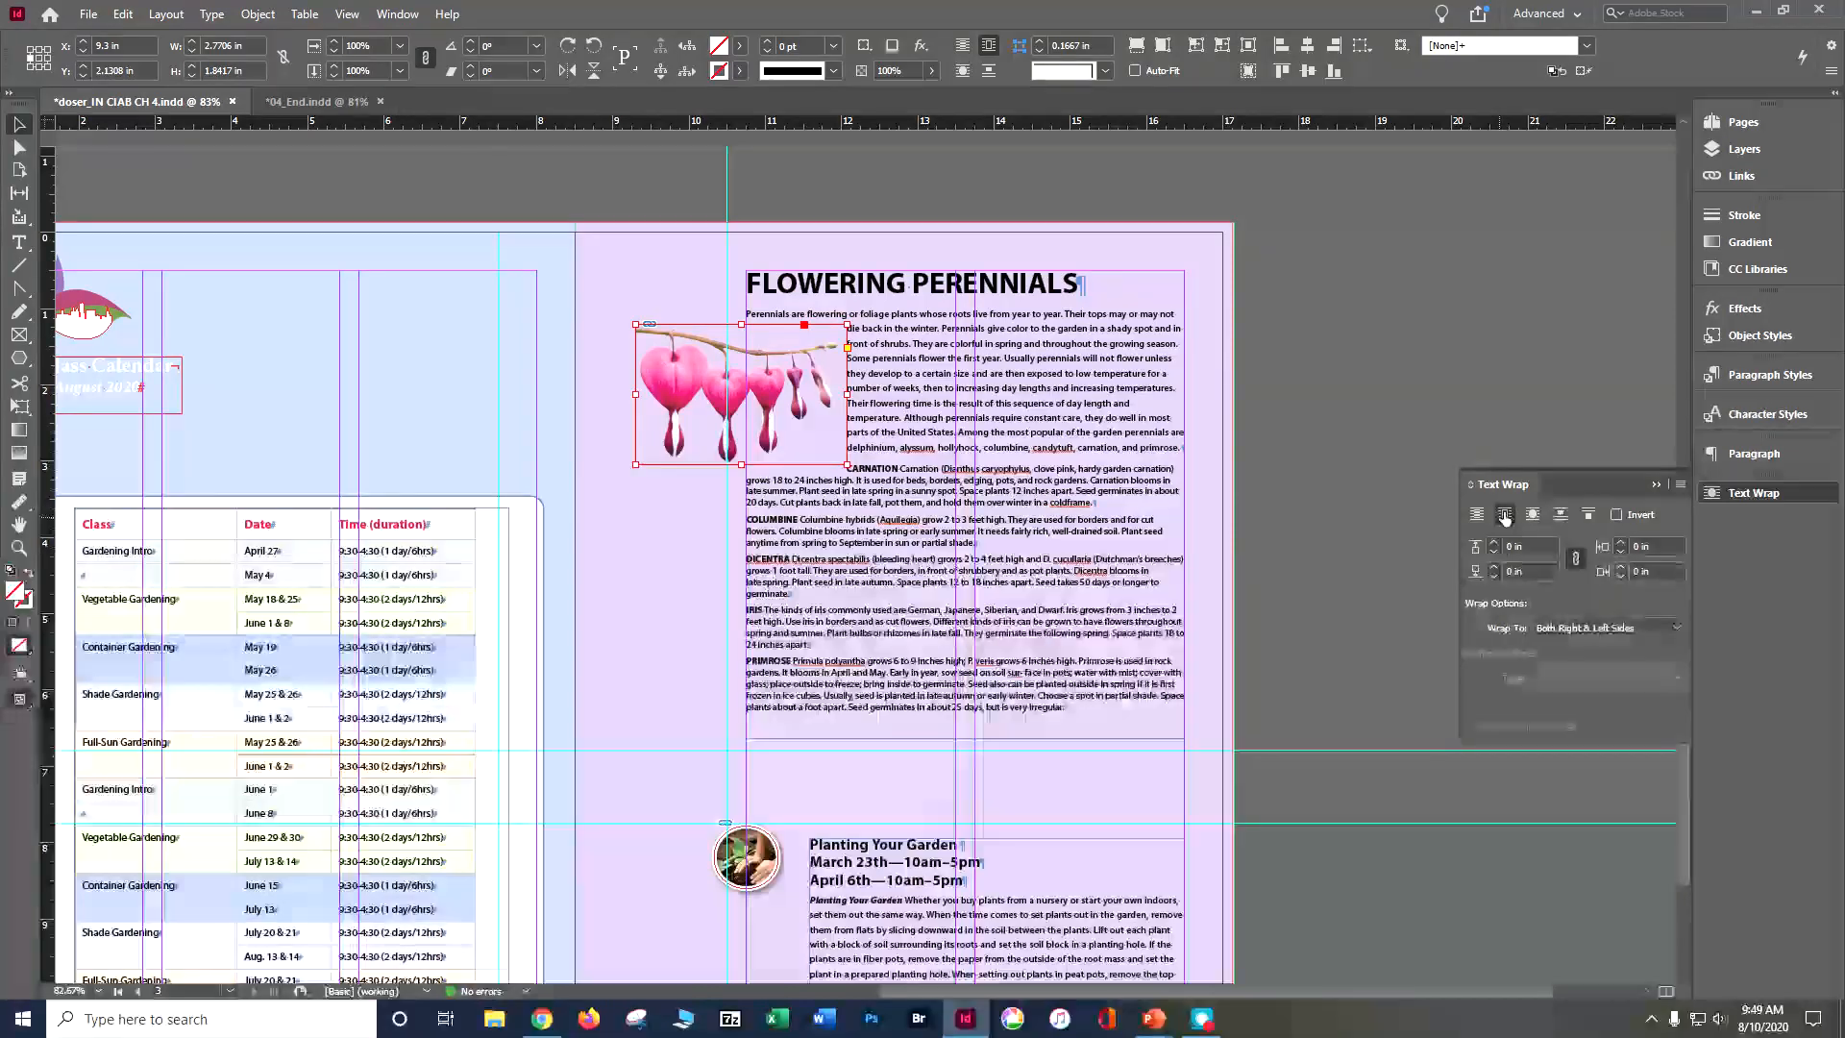
left_click(1532, 515)
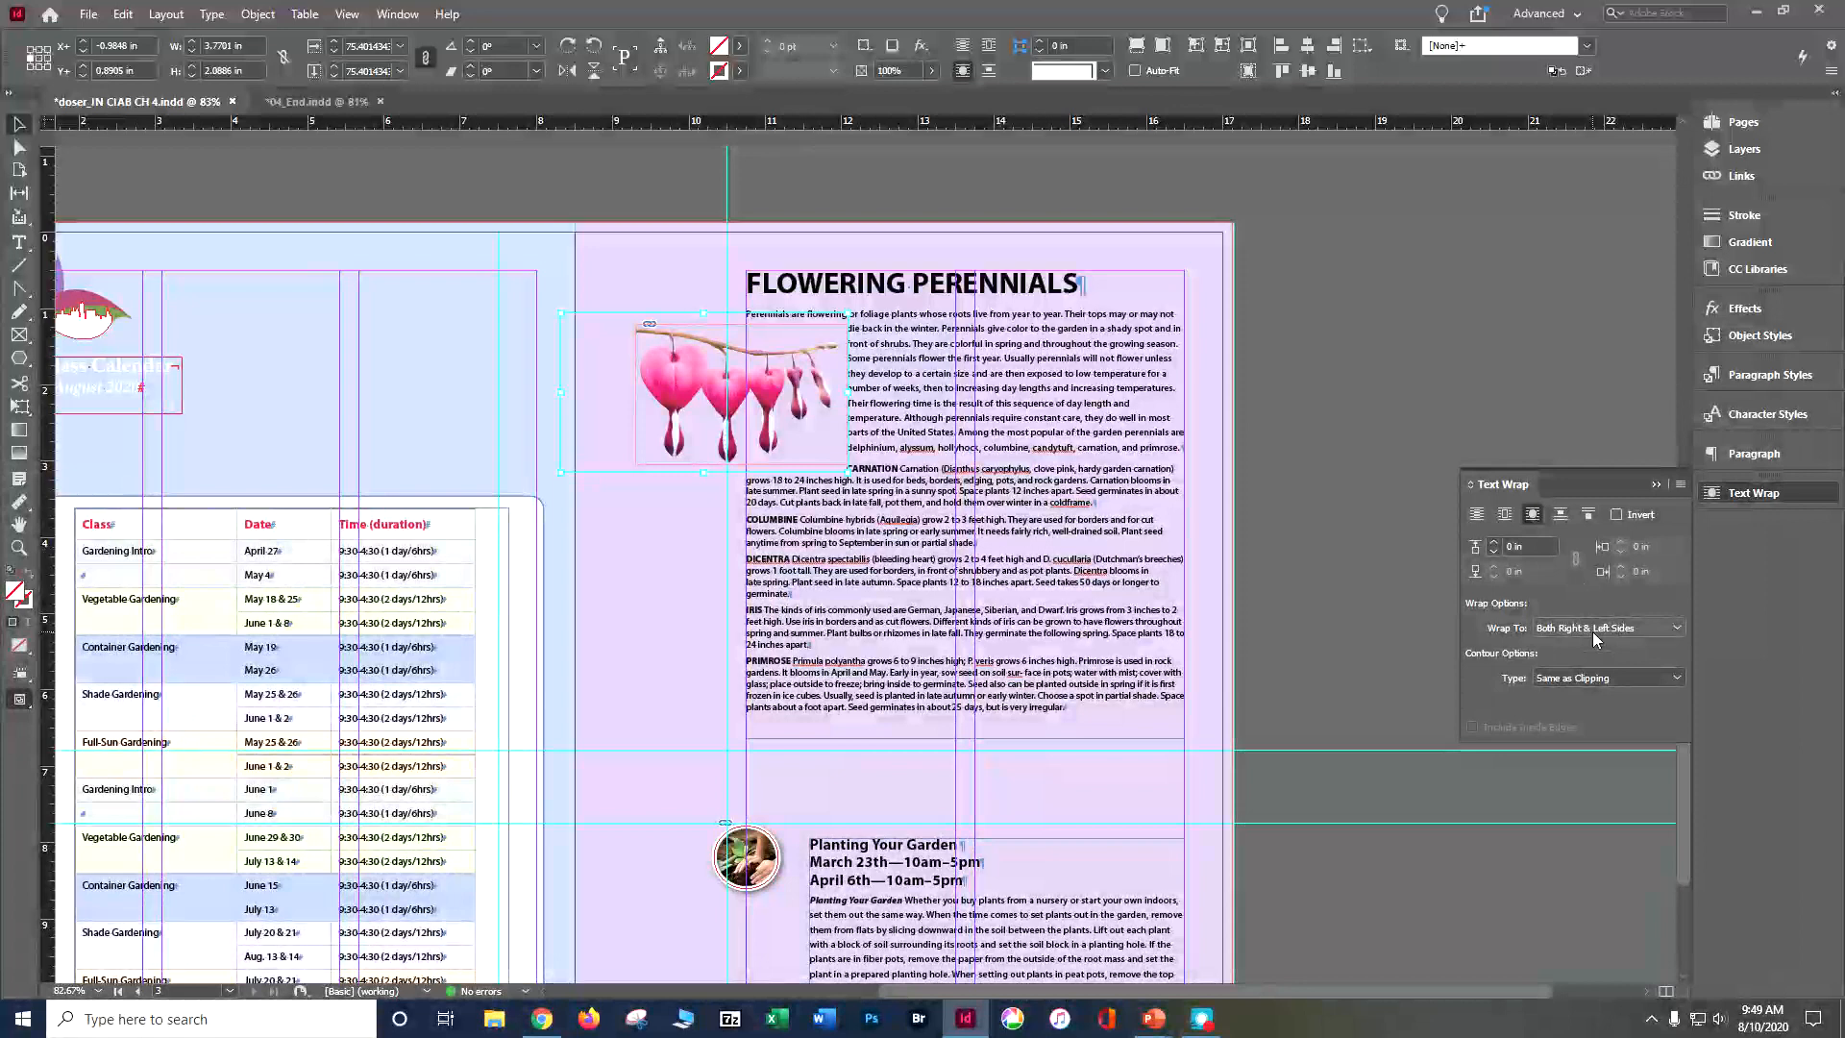
left_click(1593, 632)
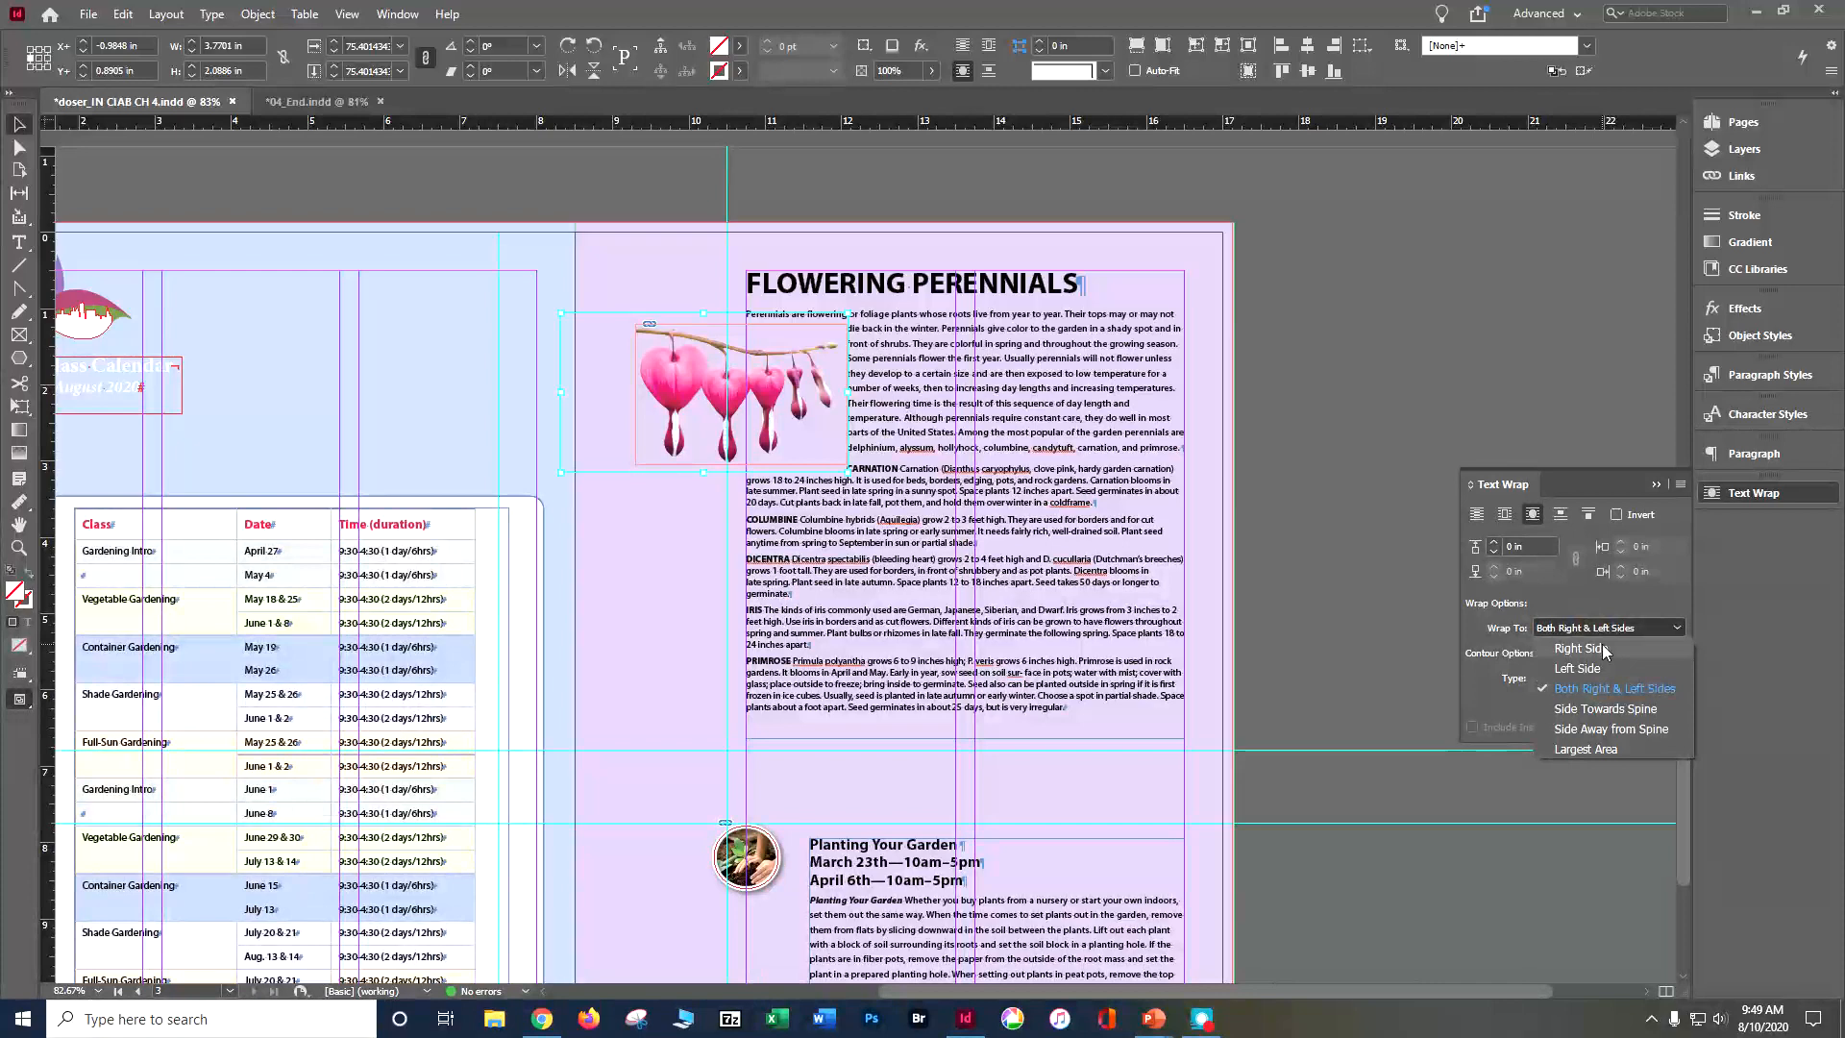
left_click(1602, 650)
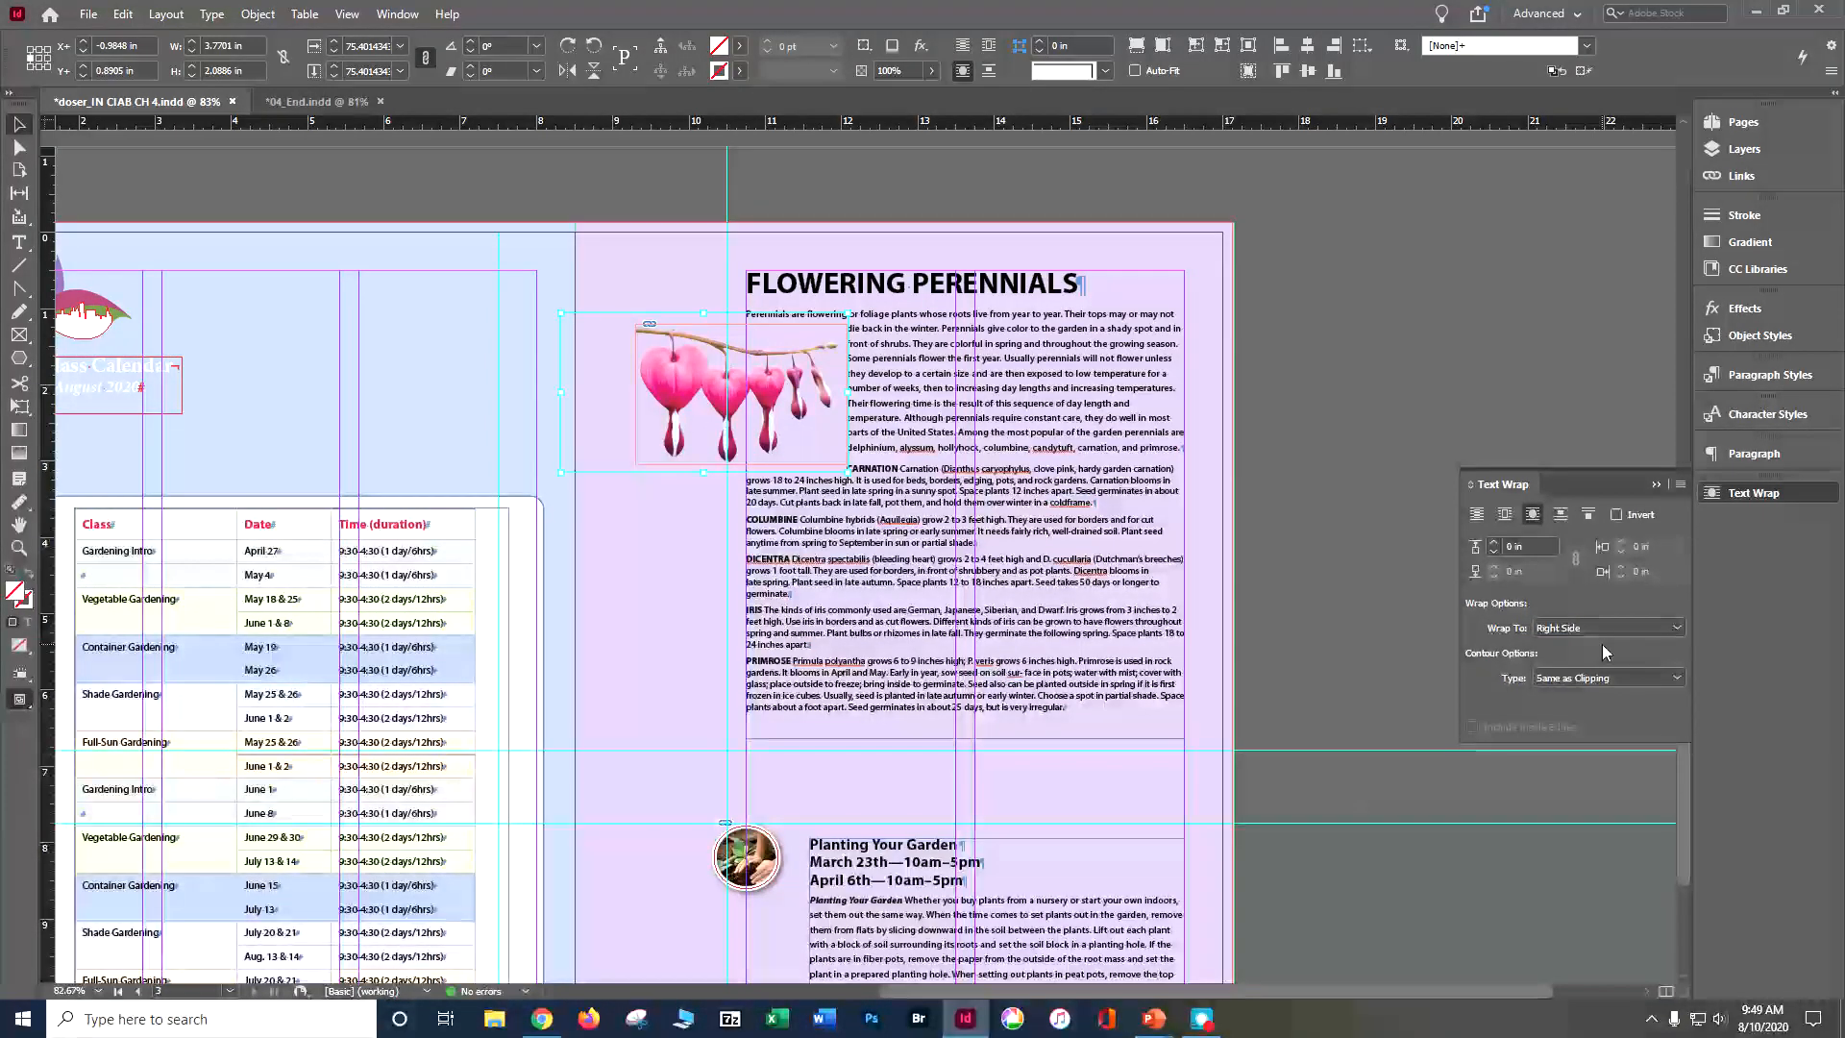
Step: Set the wrap's contour type to Detect Edges with an offset of 0.125 in
left_click(1597, 679)
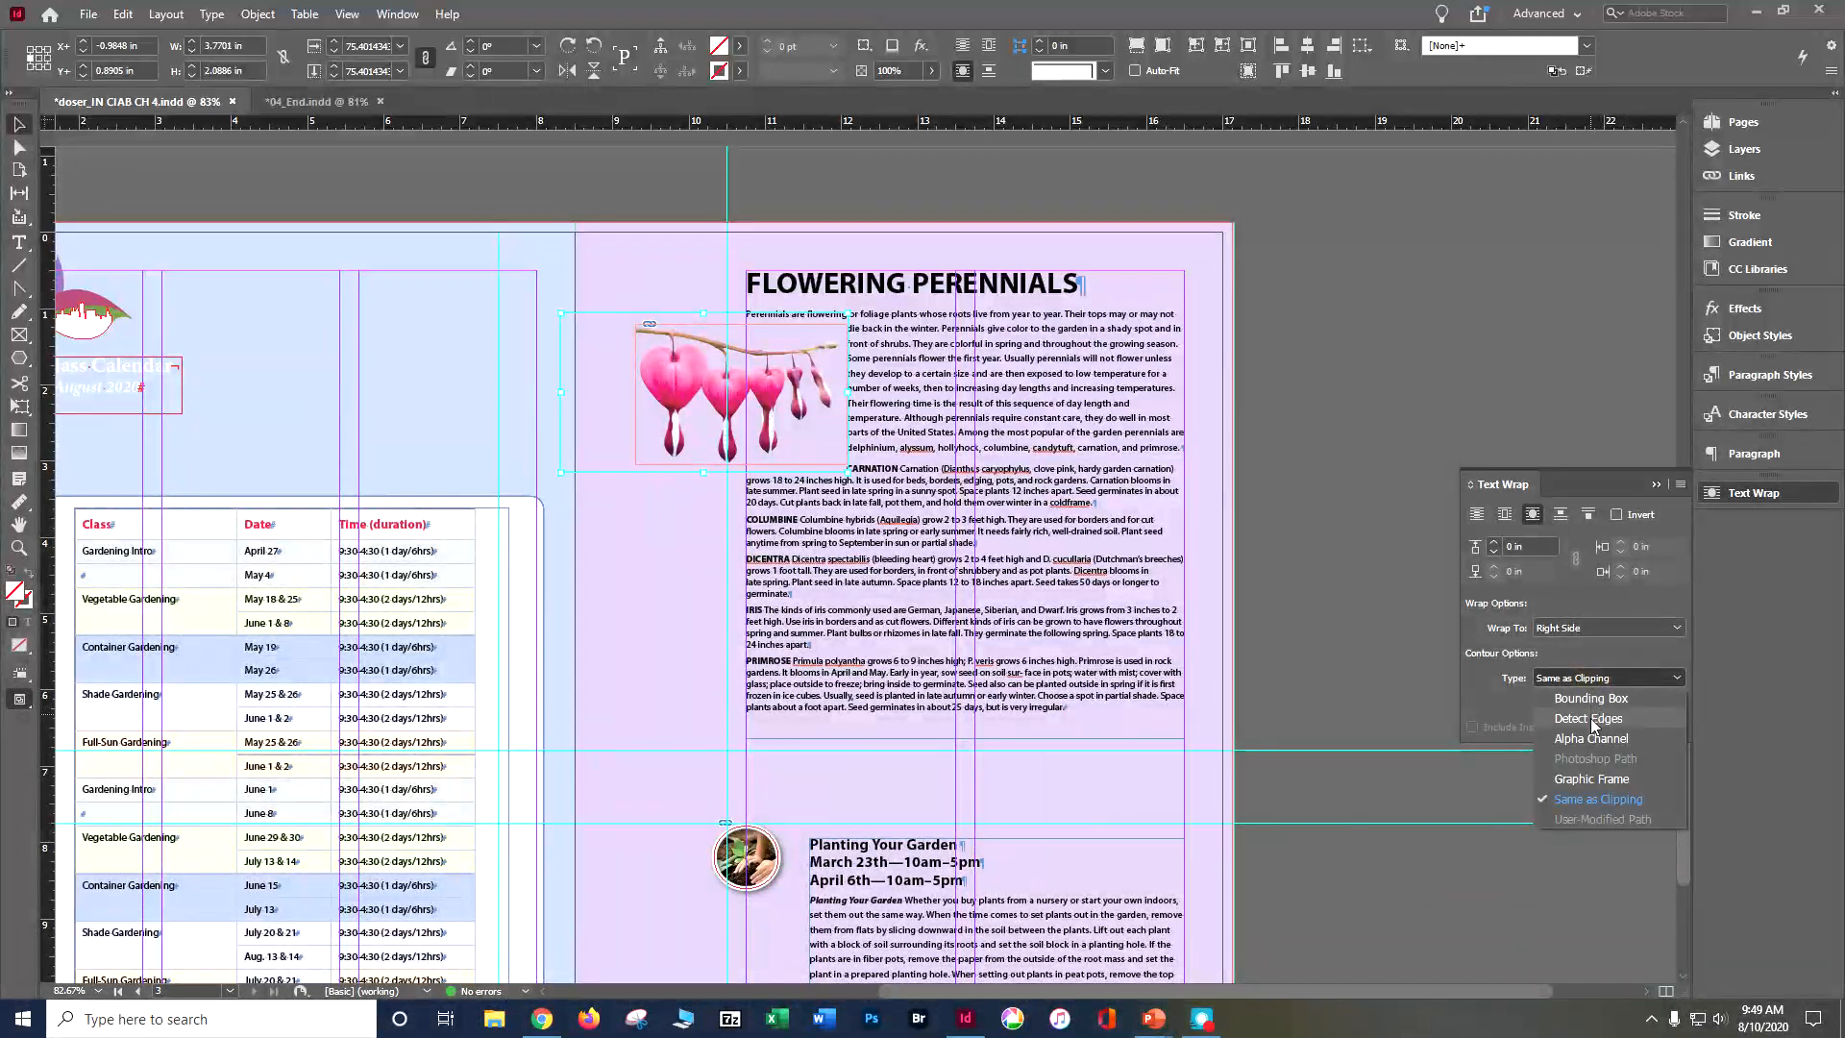
left_click(1590, 719)
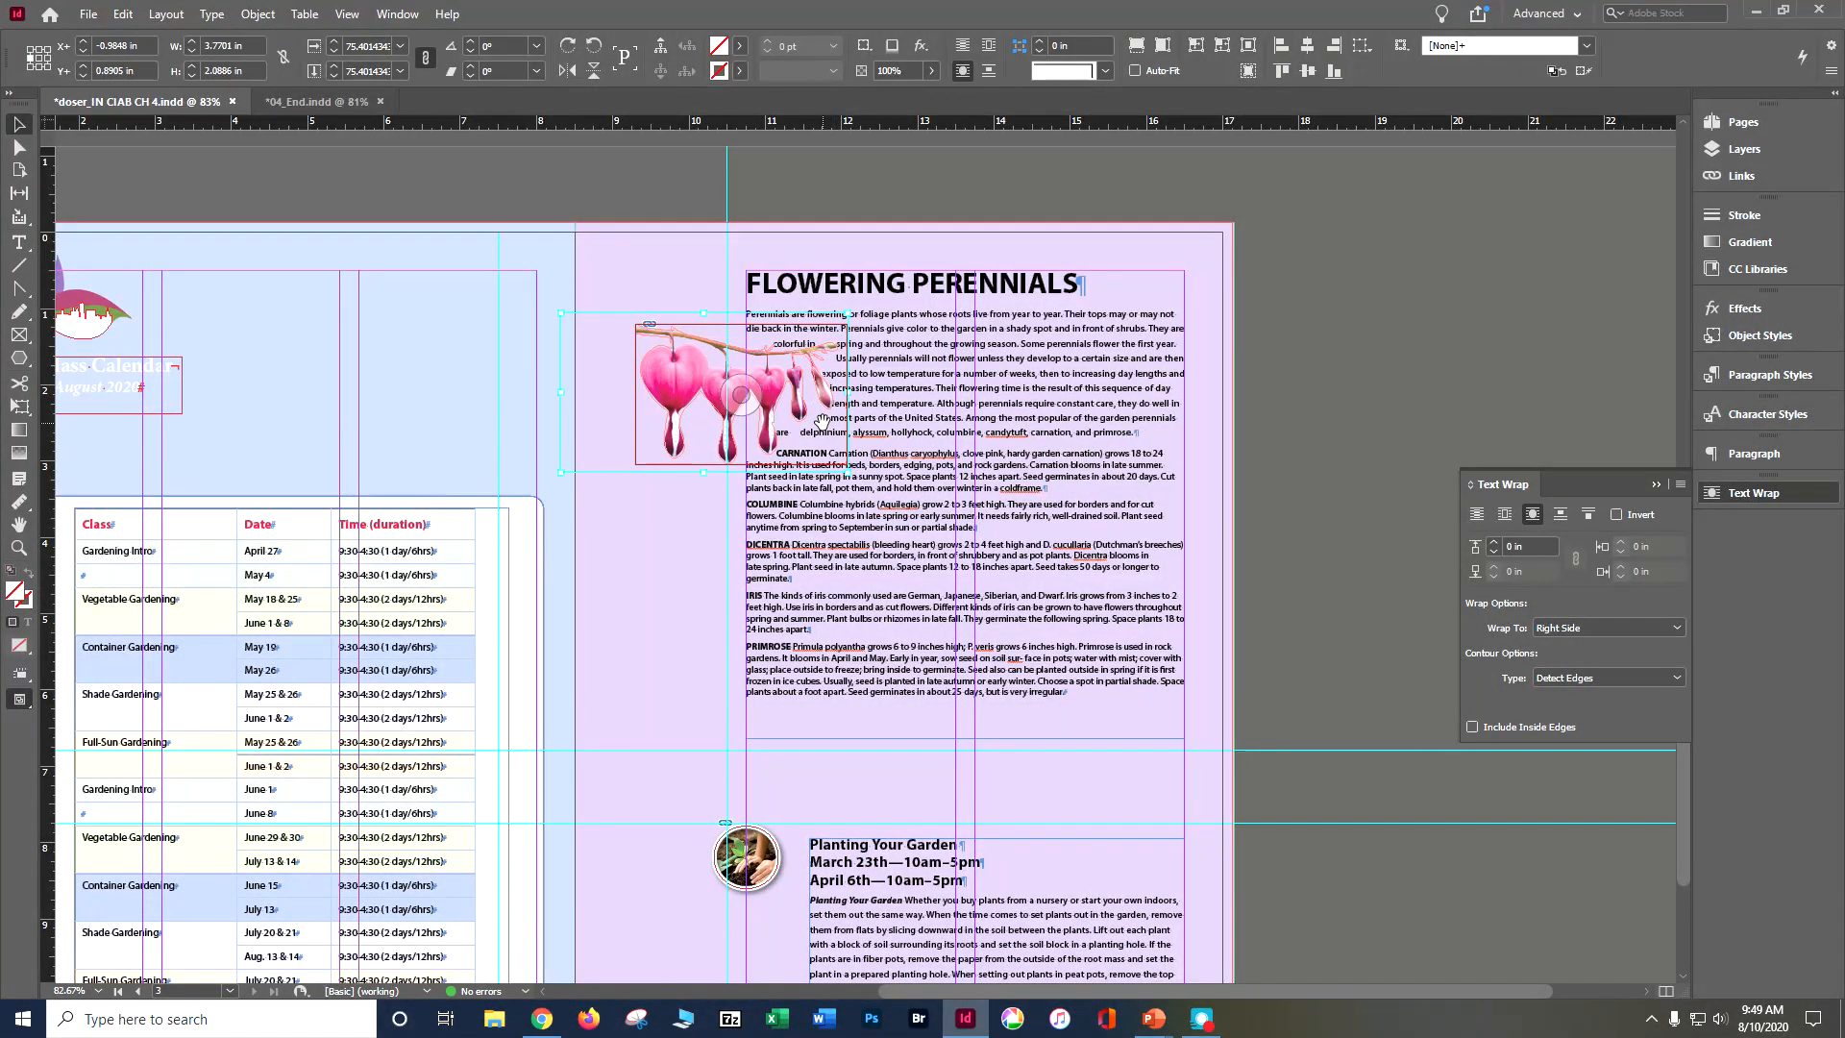
left_click(1494, 543)
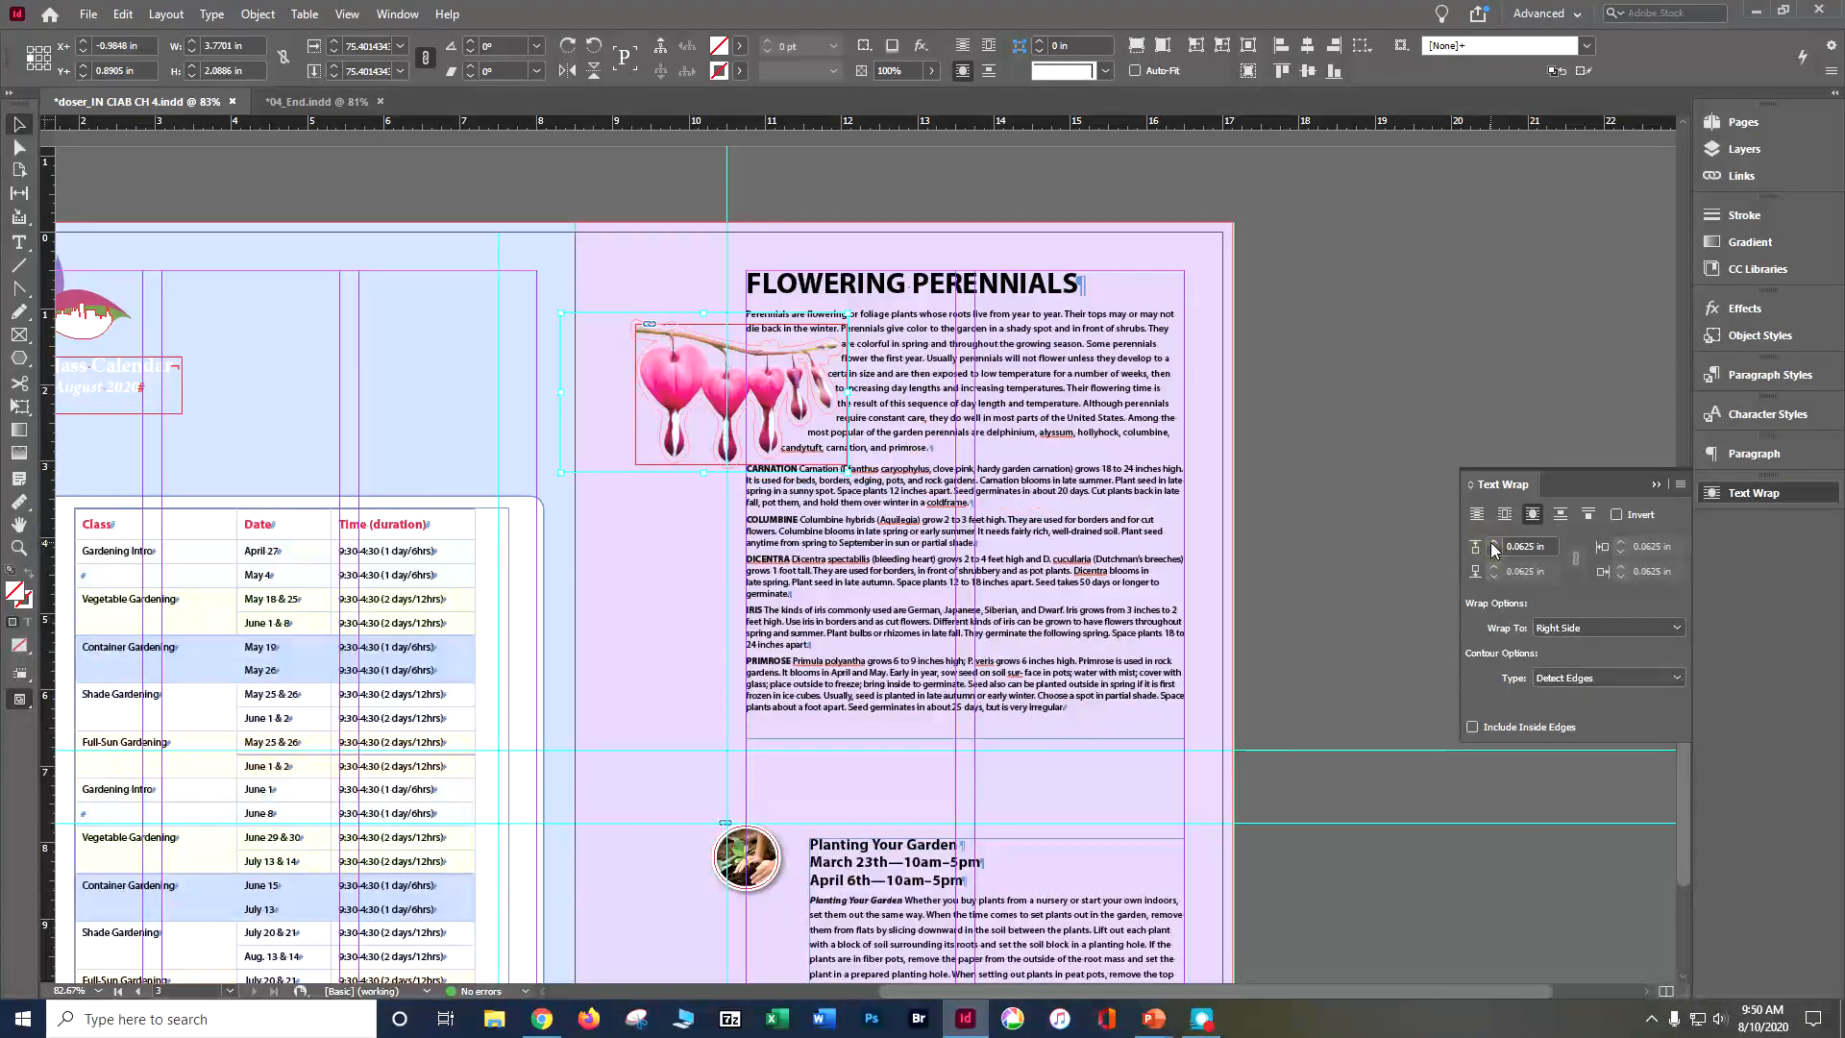
left_click(1493, 543)
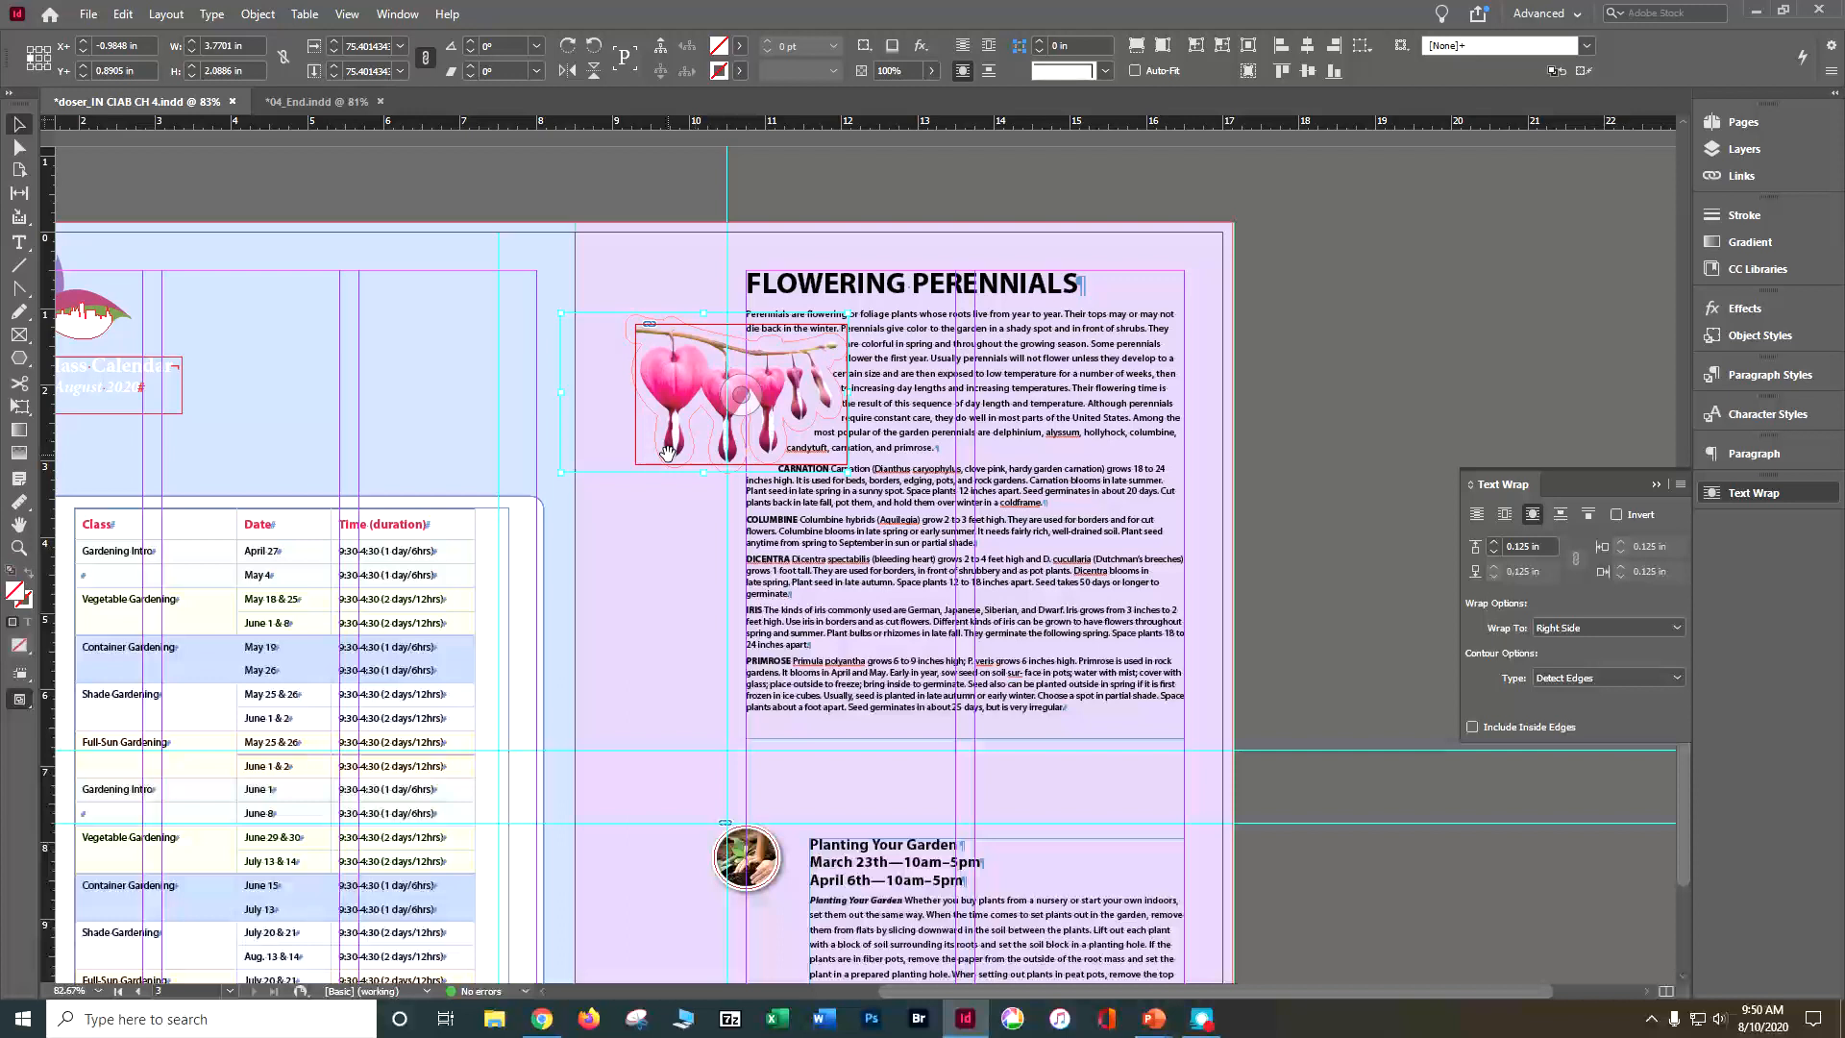
Step: Check the wrapped text on page 3 in Preview mode, return to Normal mode and save the document
left_click(1376, 199)
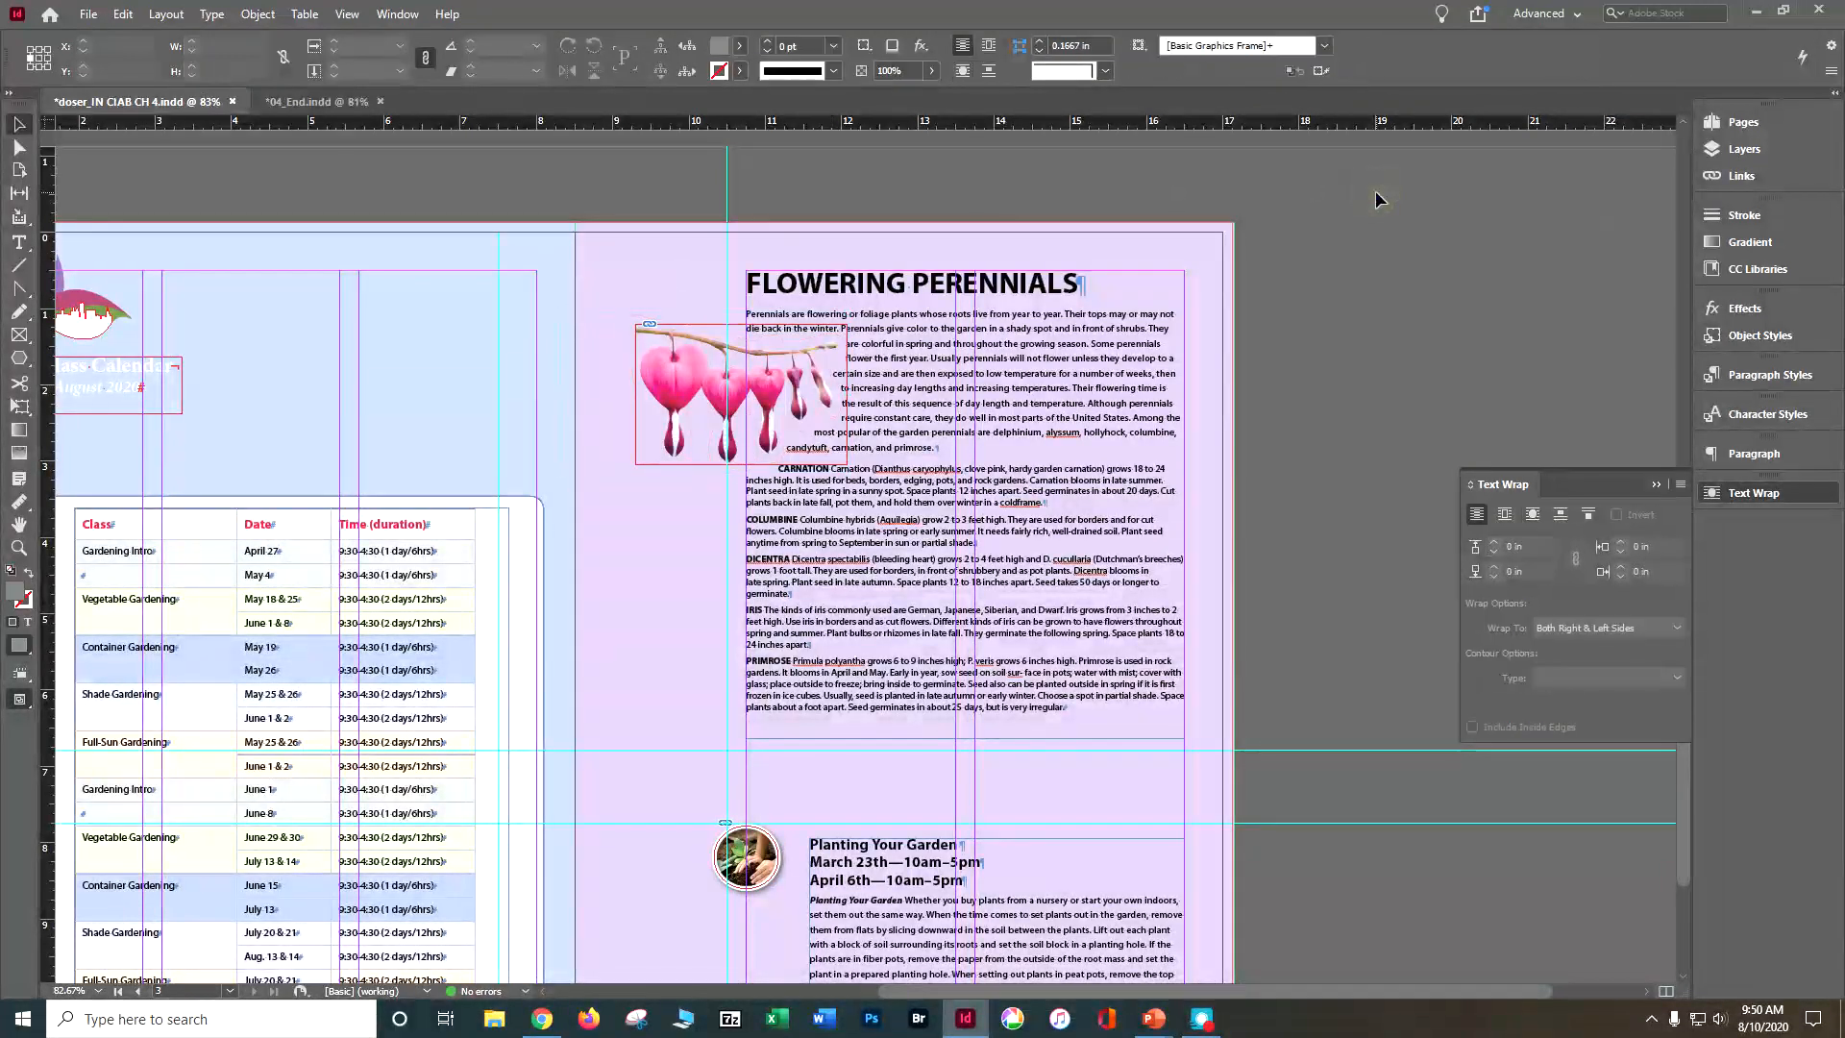
left_click(17, 707)
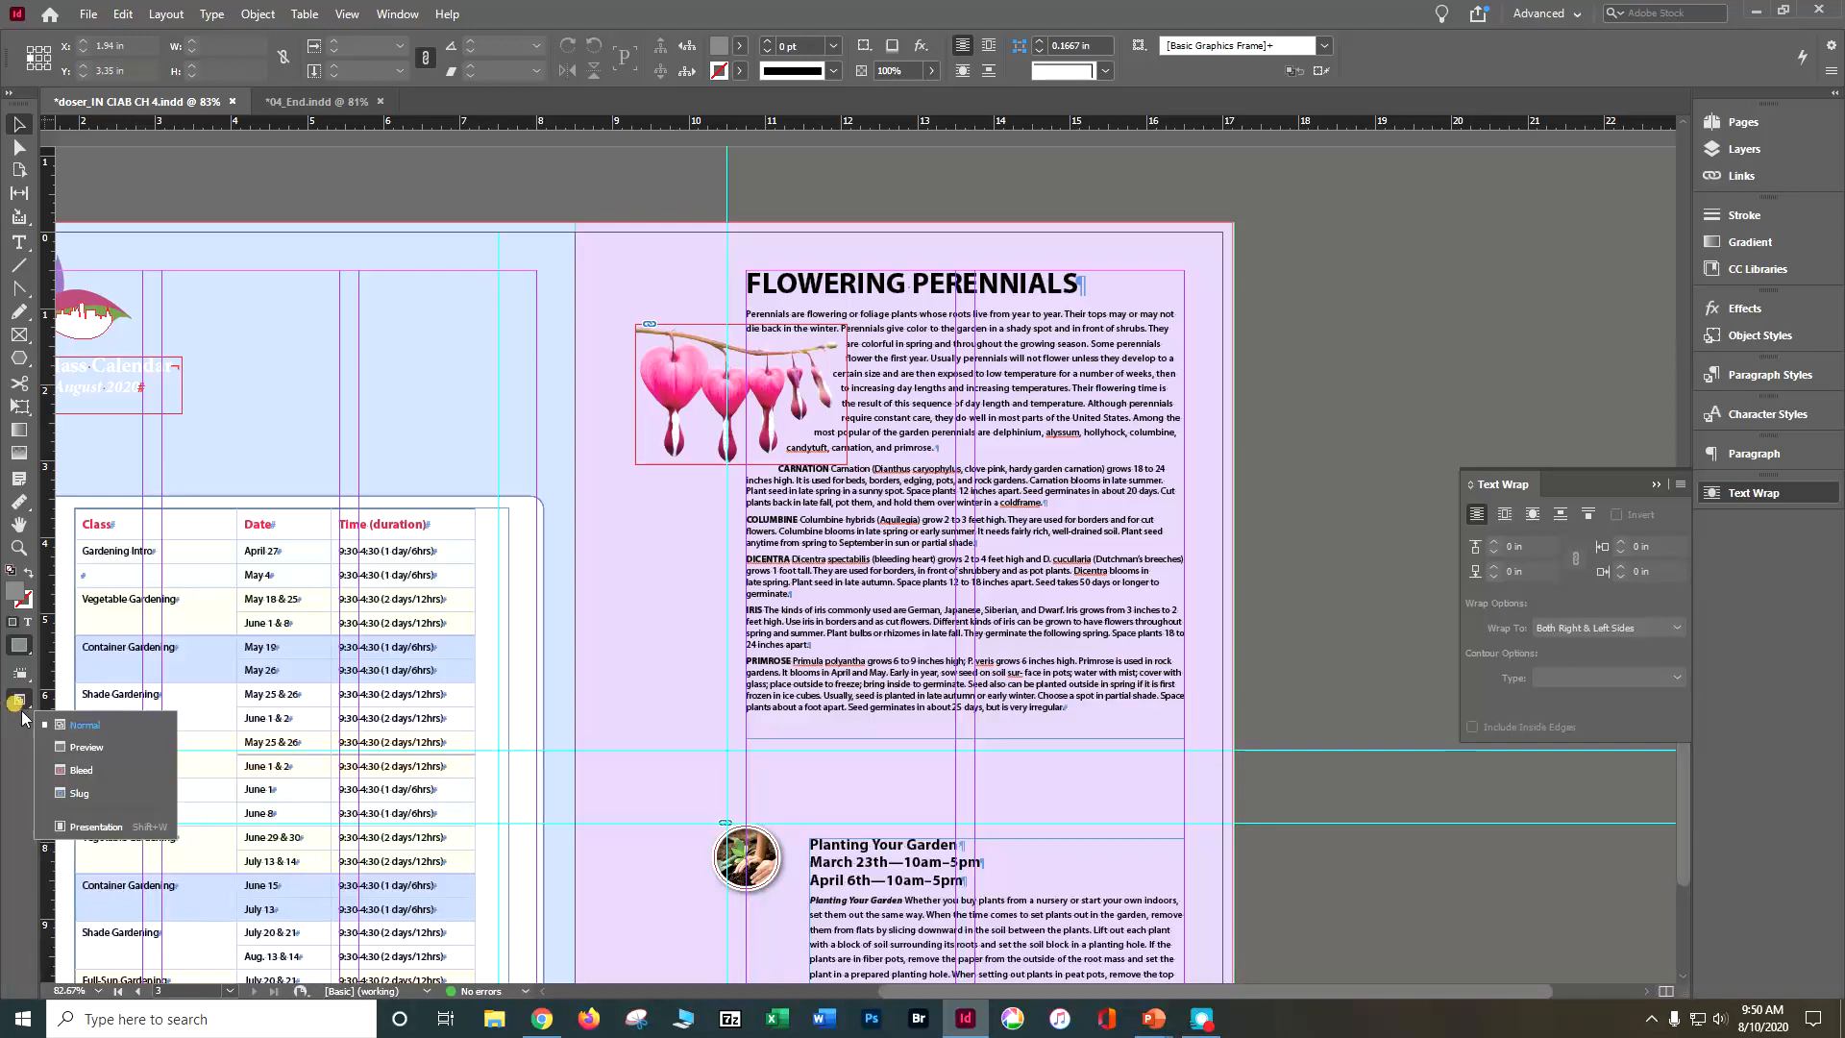
left_click(60, 746)
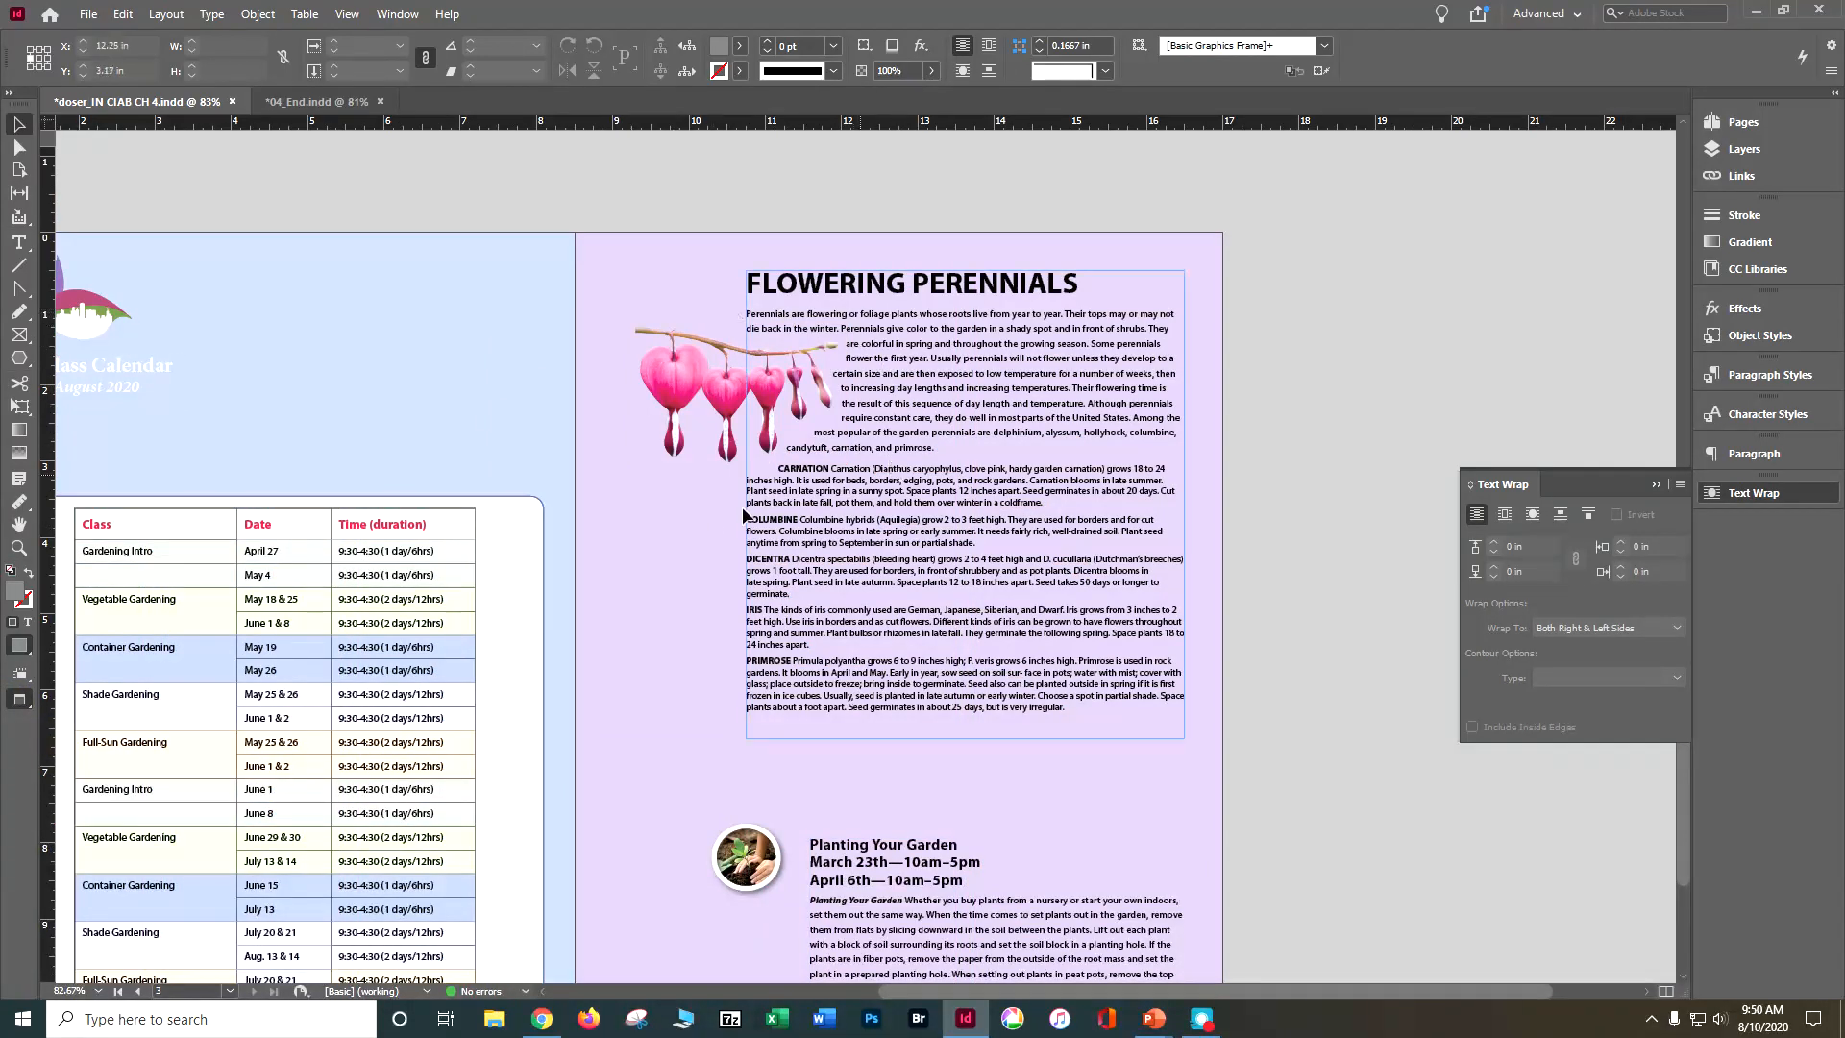
left_click(17, 705)
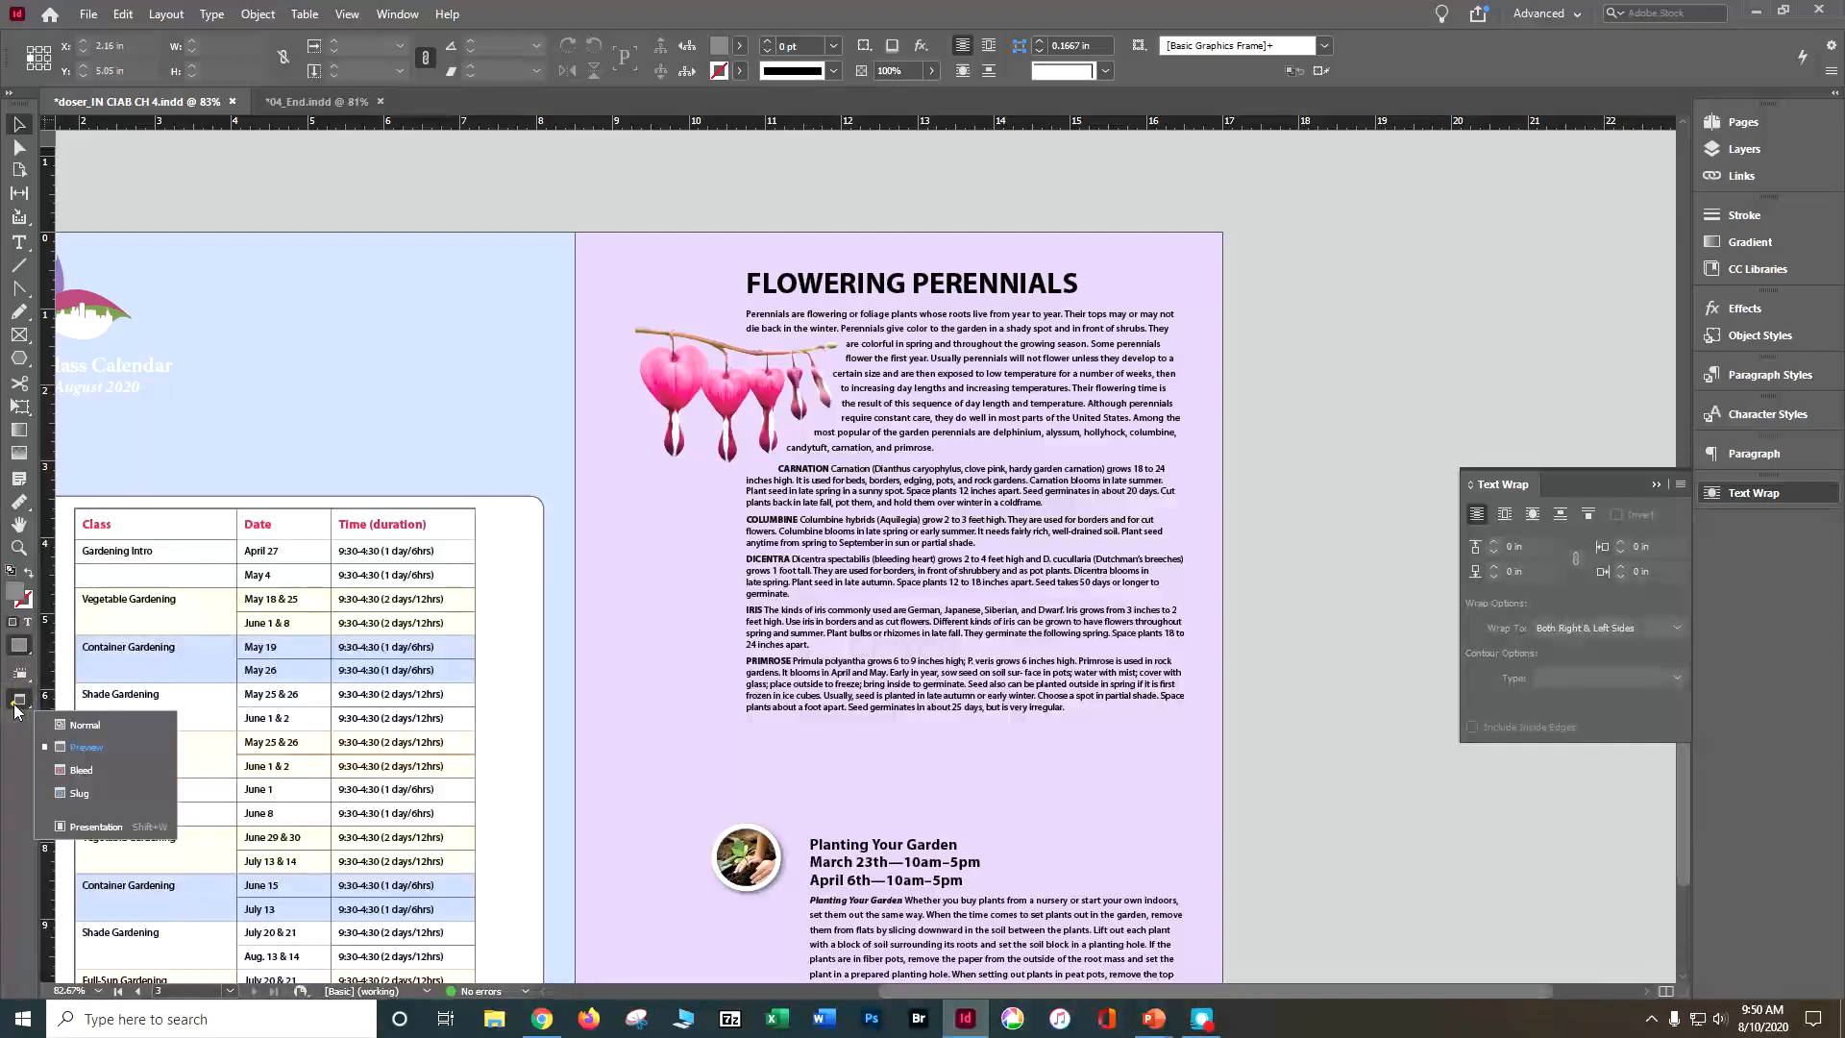
left_click(81, 724)
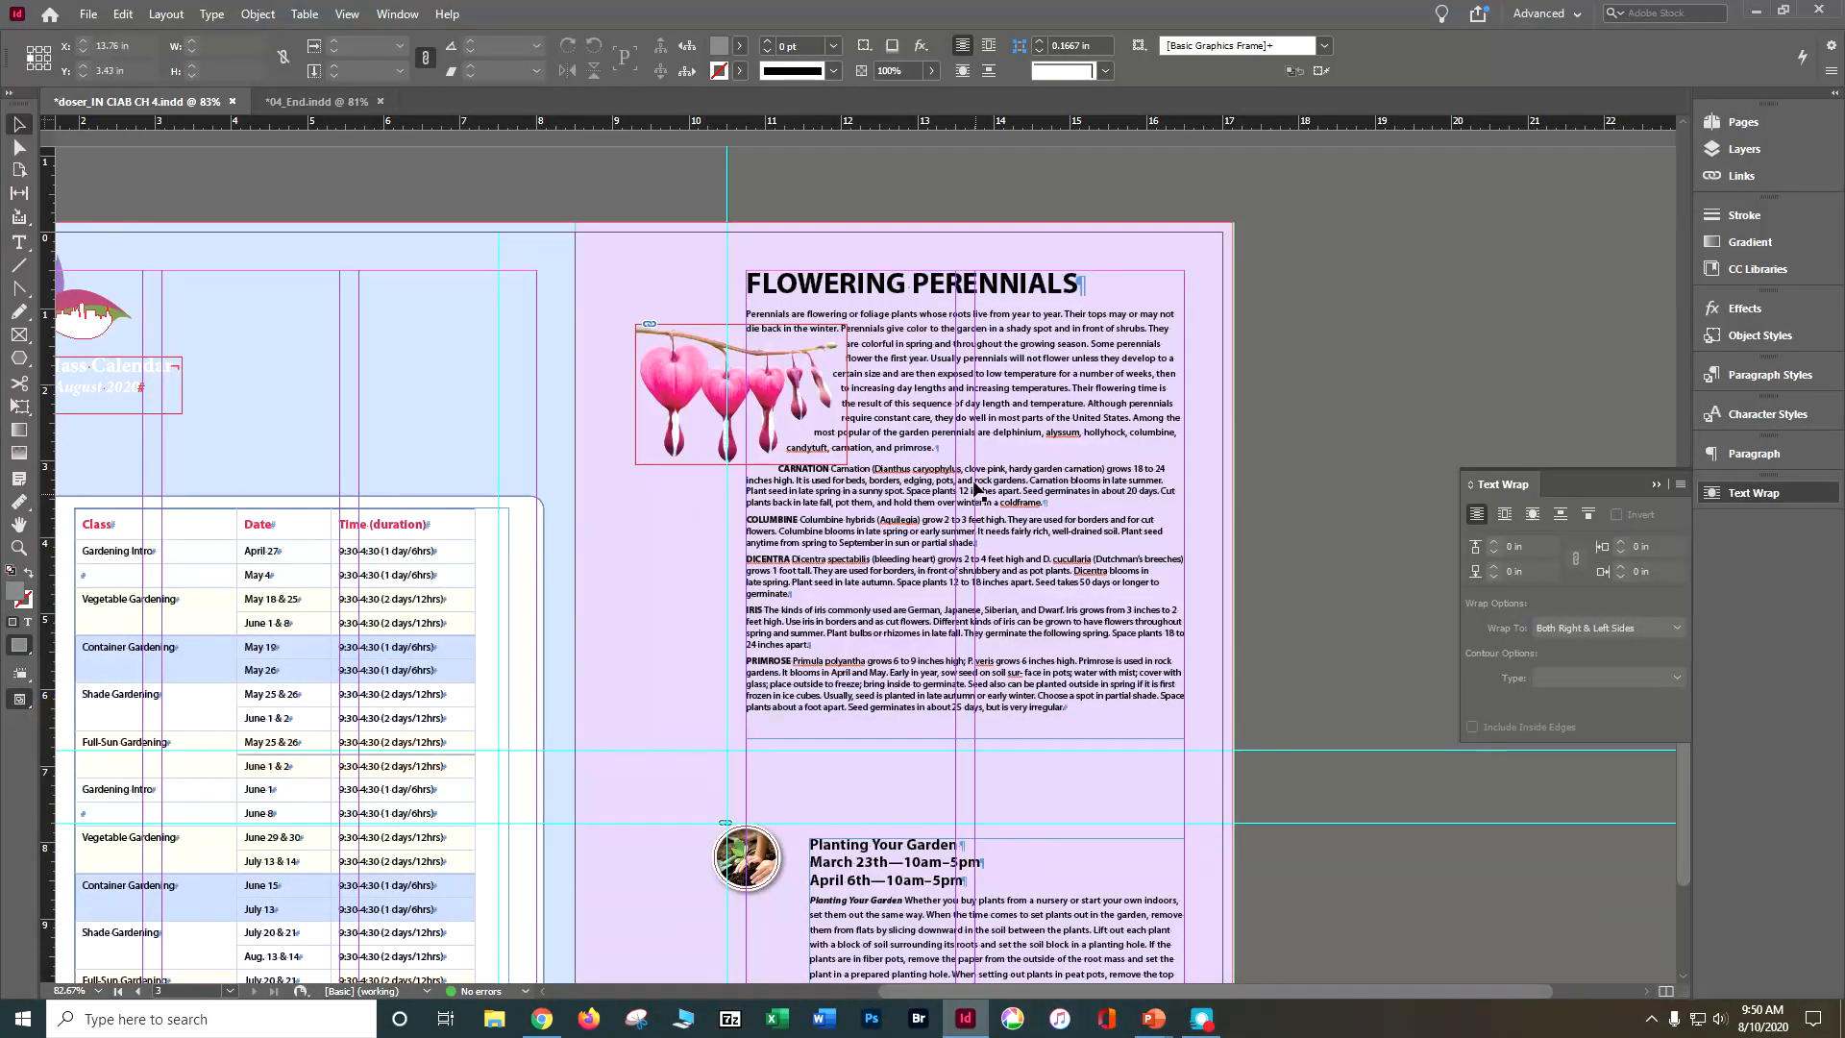
key("ctrl+s")
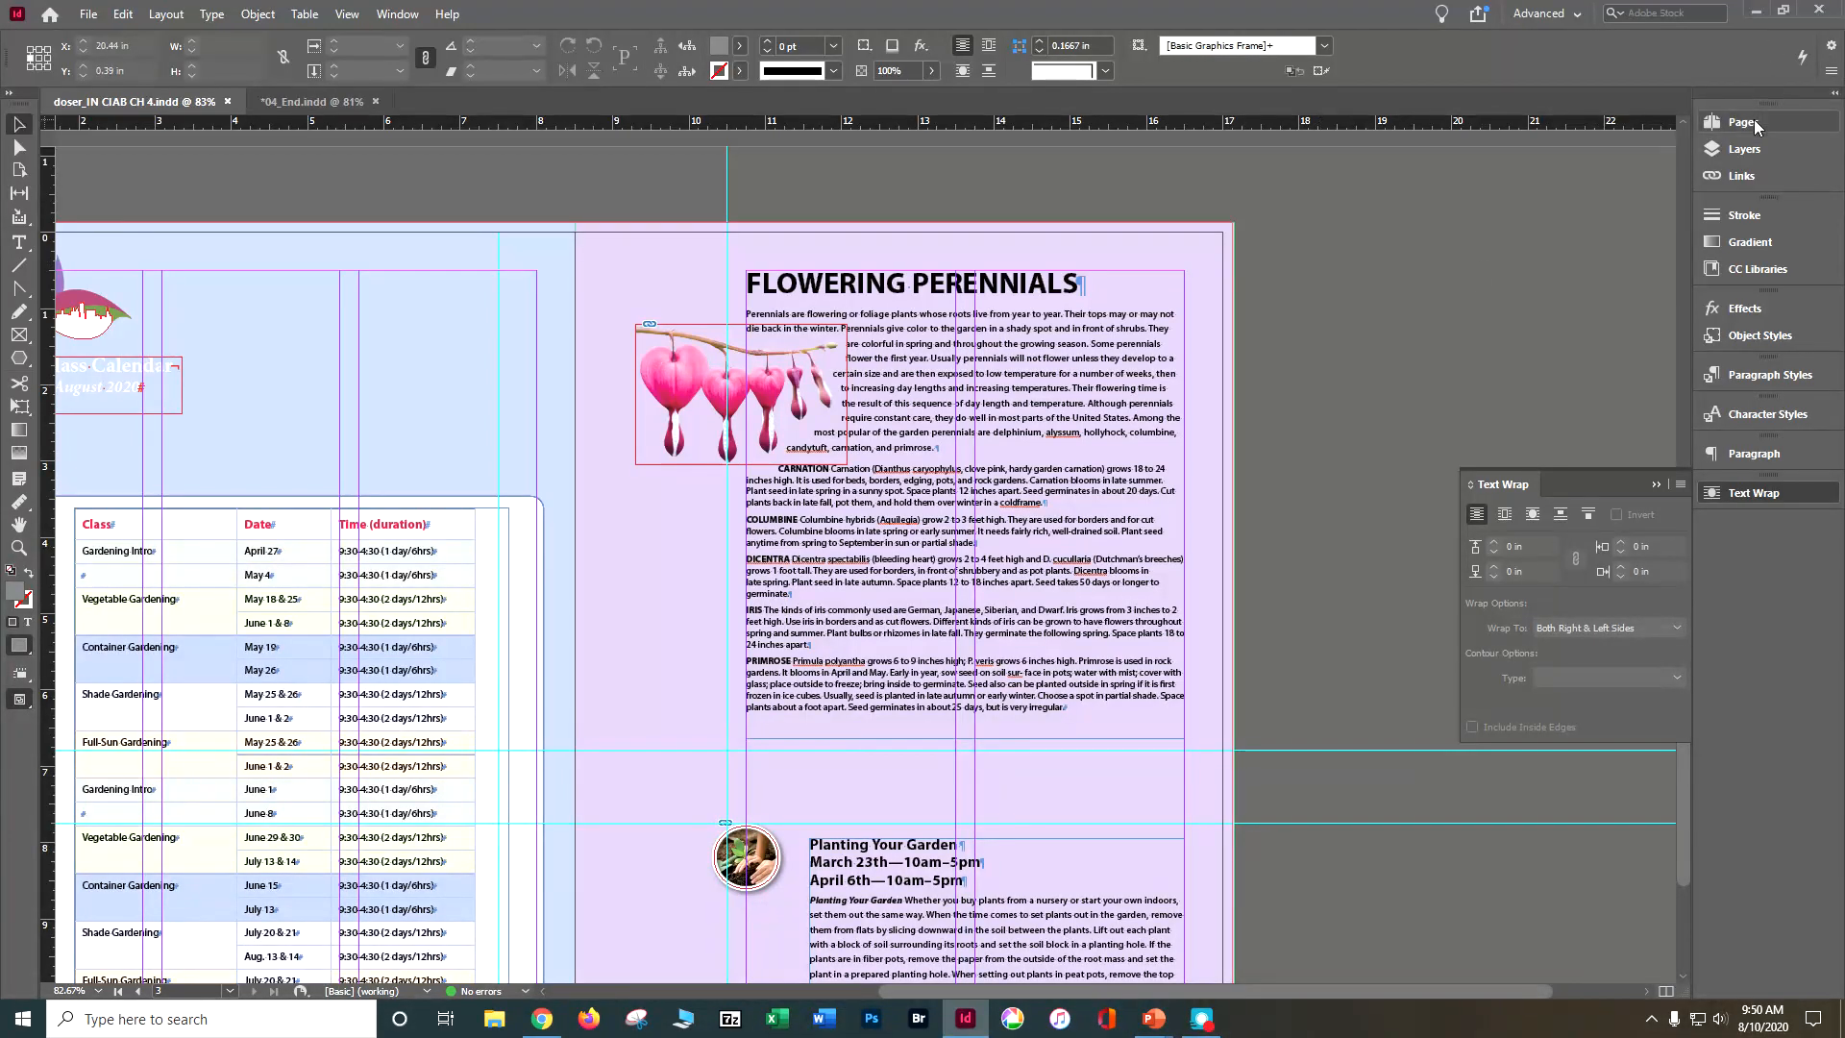
Step: Make Background the active layer and compare the lower part of page 3 with the finished 04_End.indd document
left_click(1726, 146)
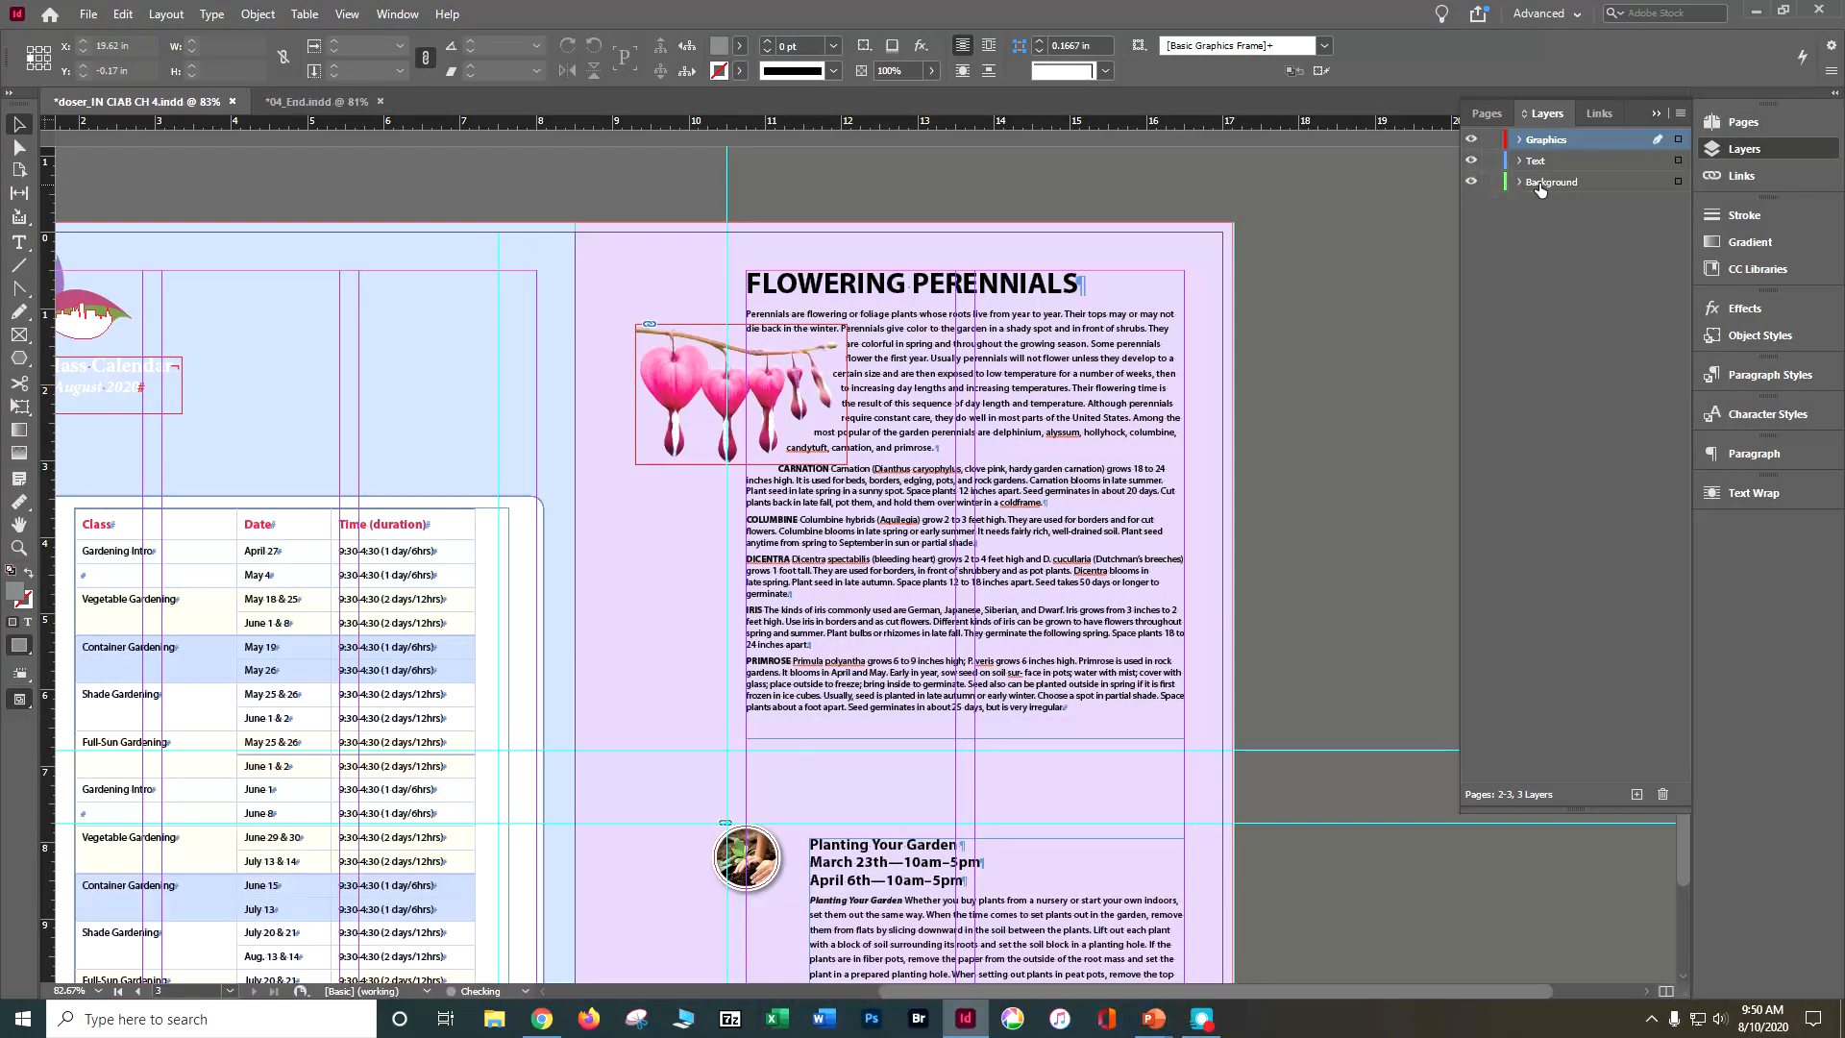
left_click(1533, 188)
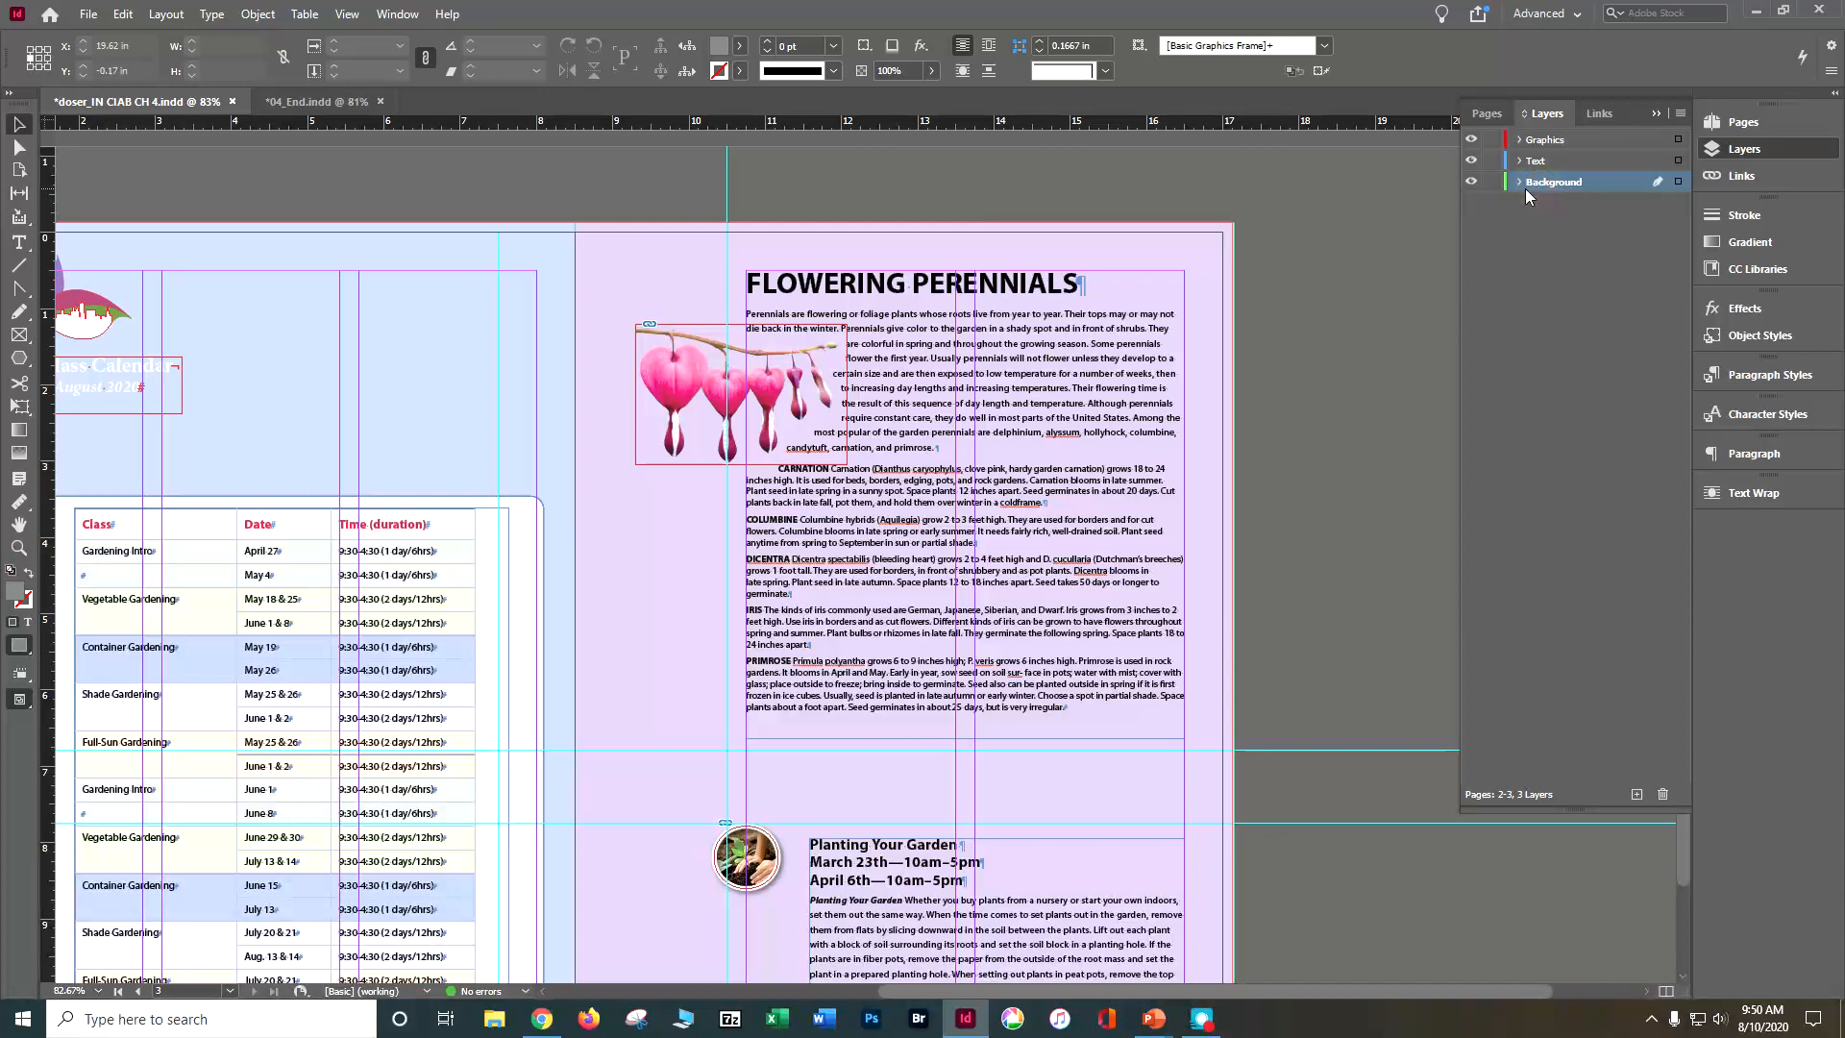
scroll(1422, 303, "down", 3)
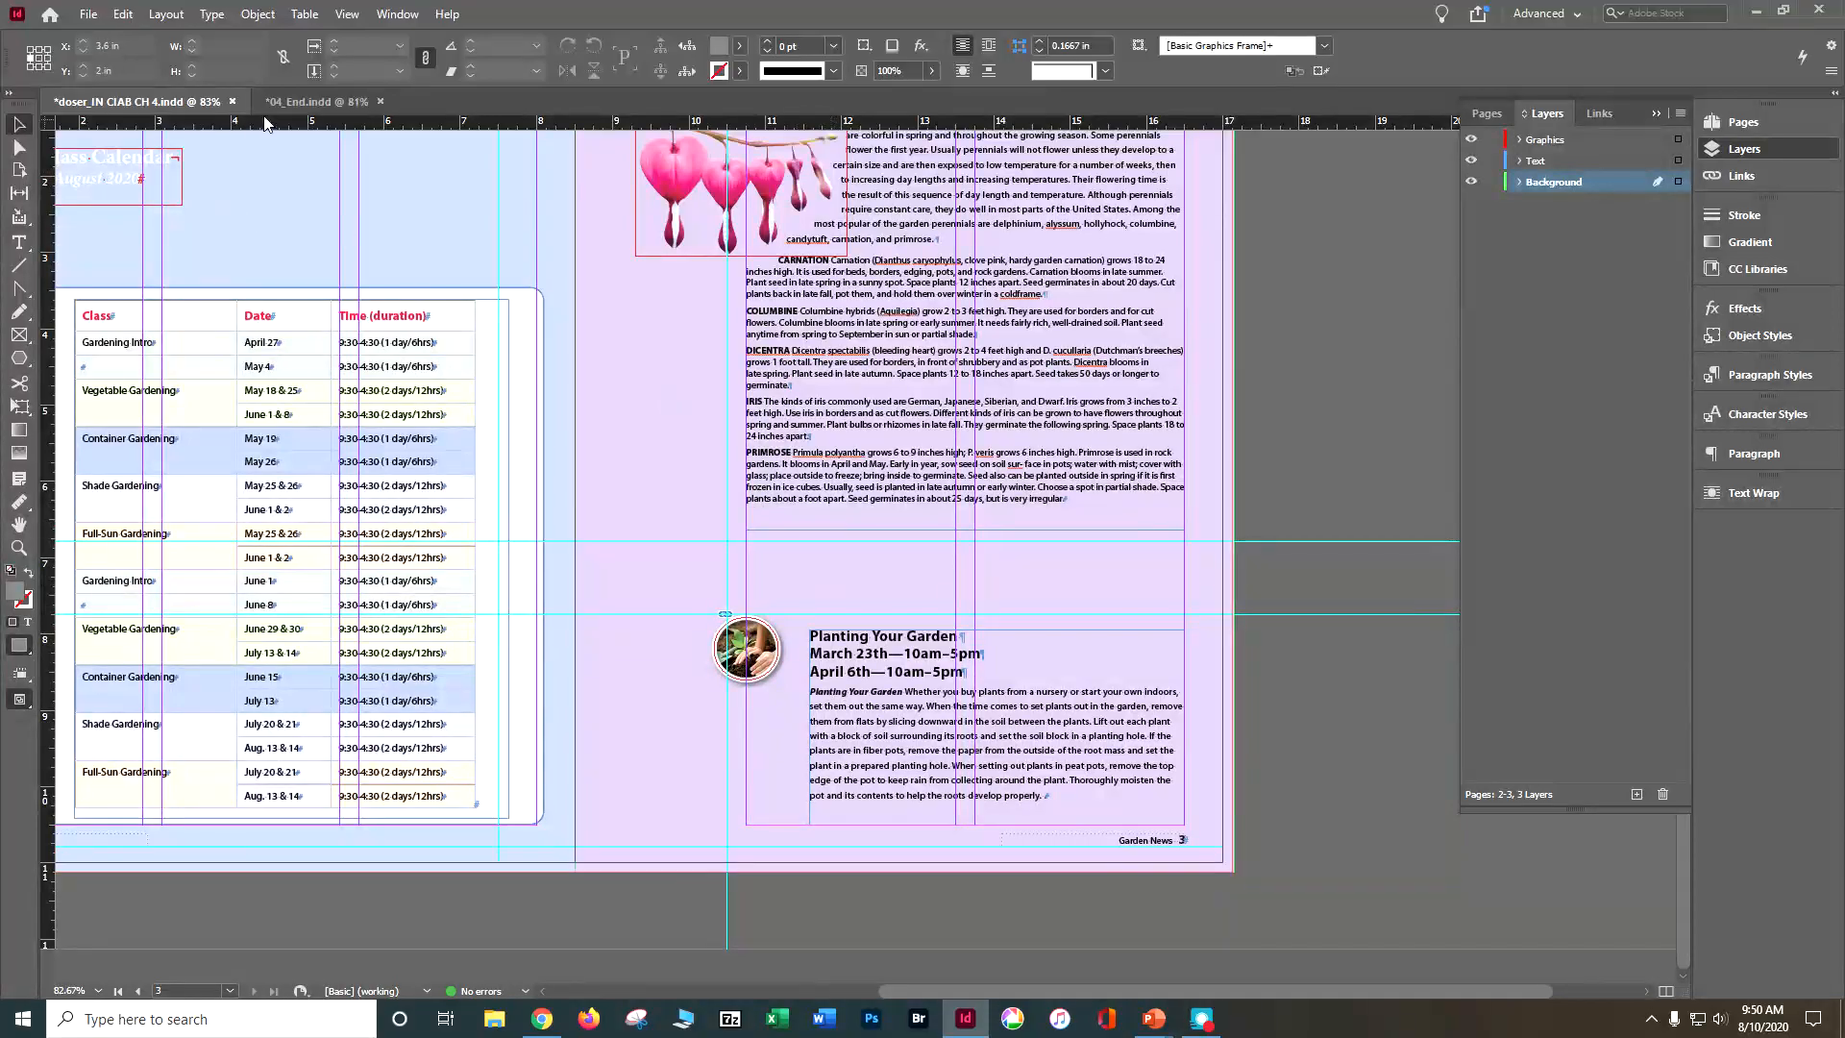
left_click(346, 101)
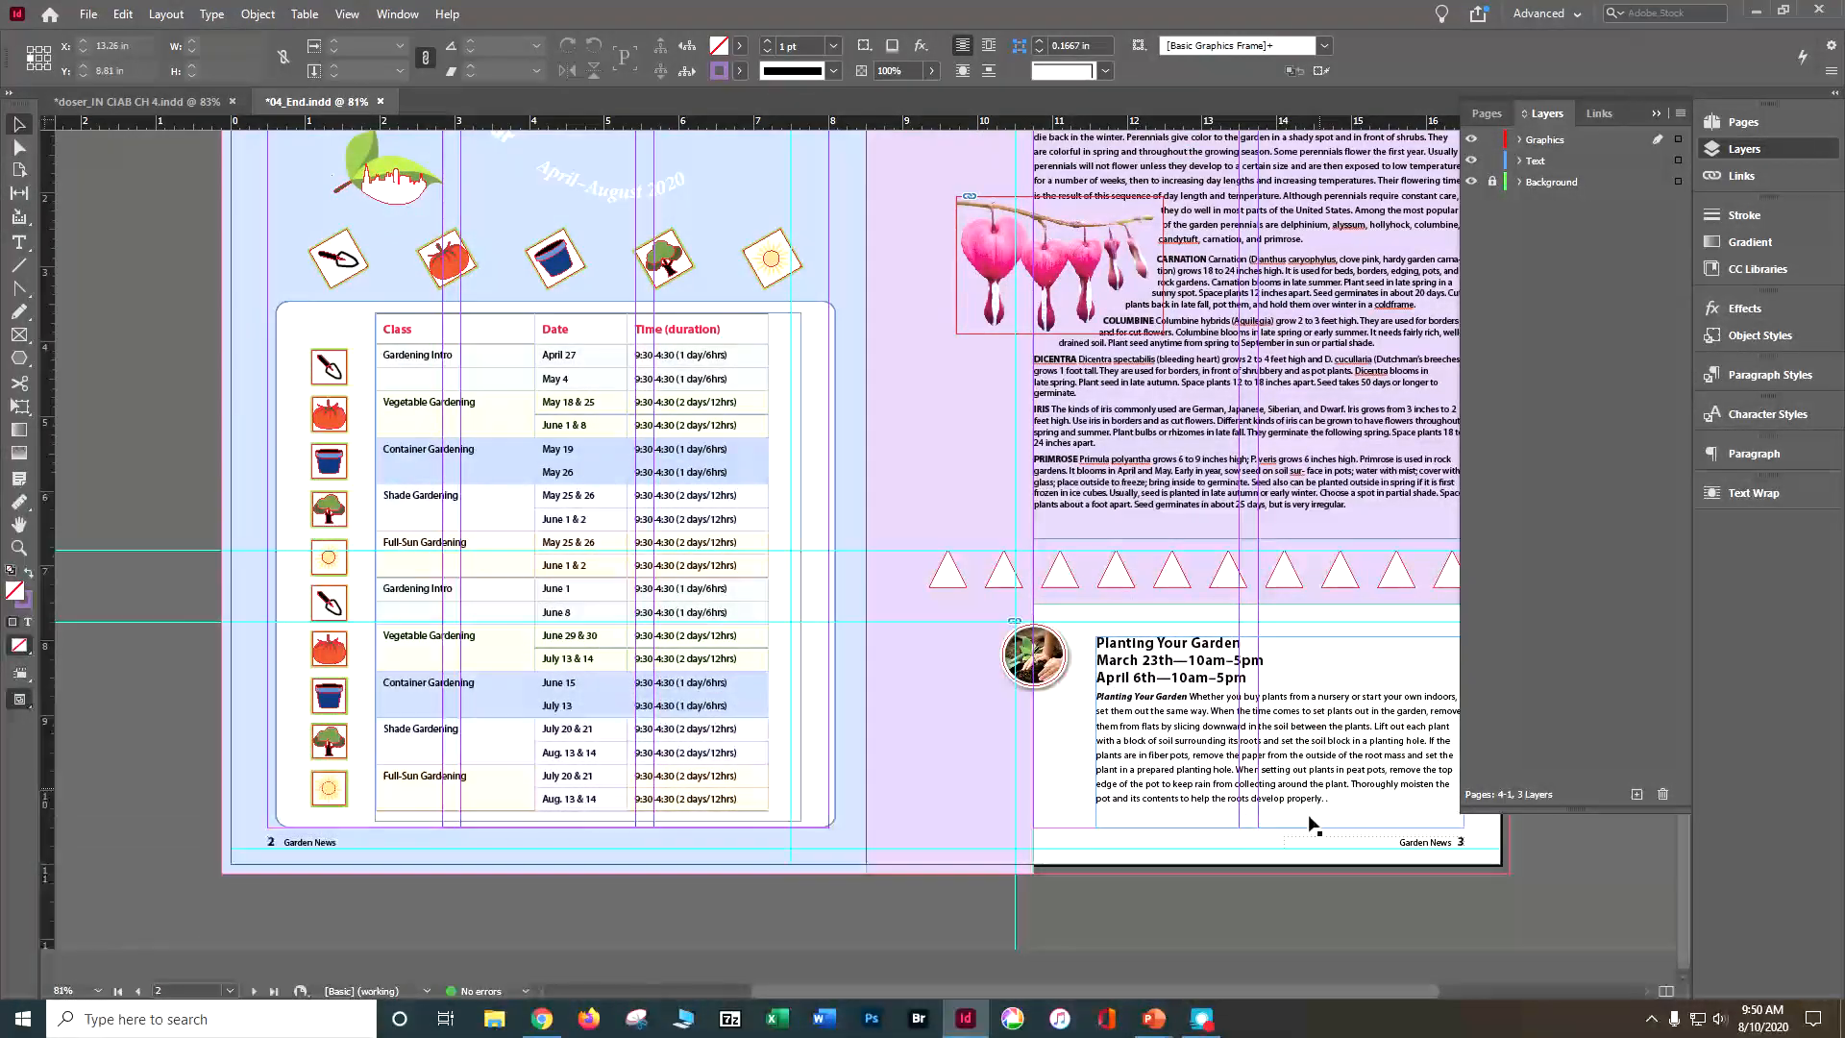
left_click(195, 103)
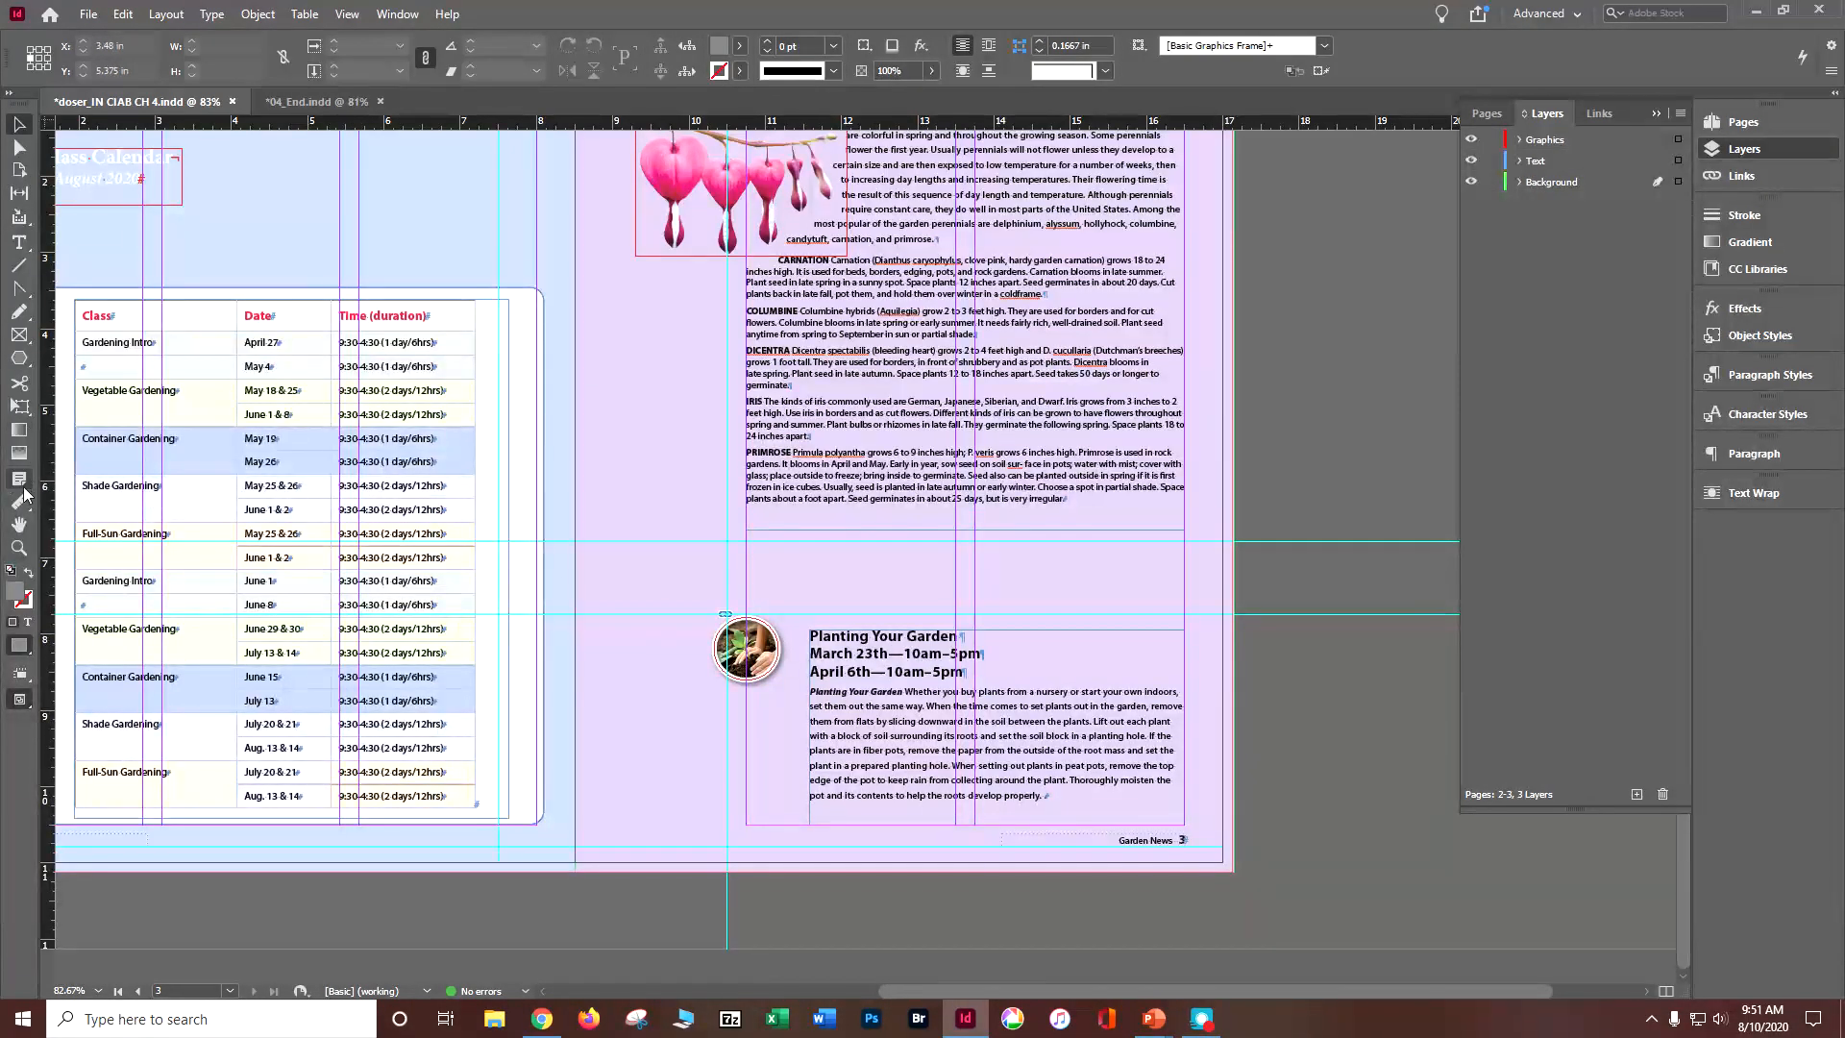
Step: Draw a rectangle about 6.375 x 3.695 in over the Planting Your Garden area, ending at page 3's lower outer bleed corner
left_click(20, 357)
left_click(96, 381)
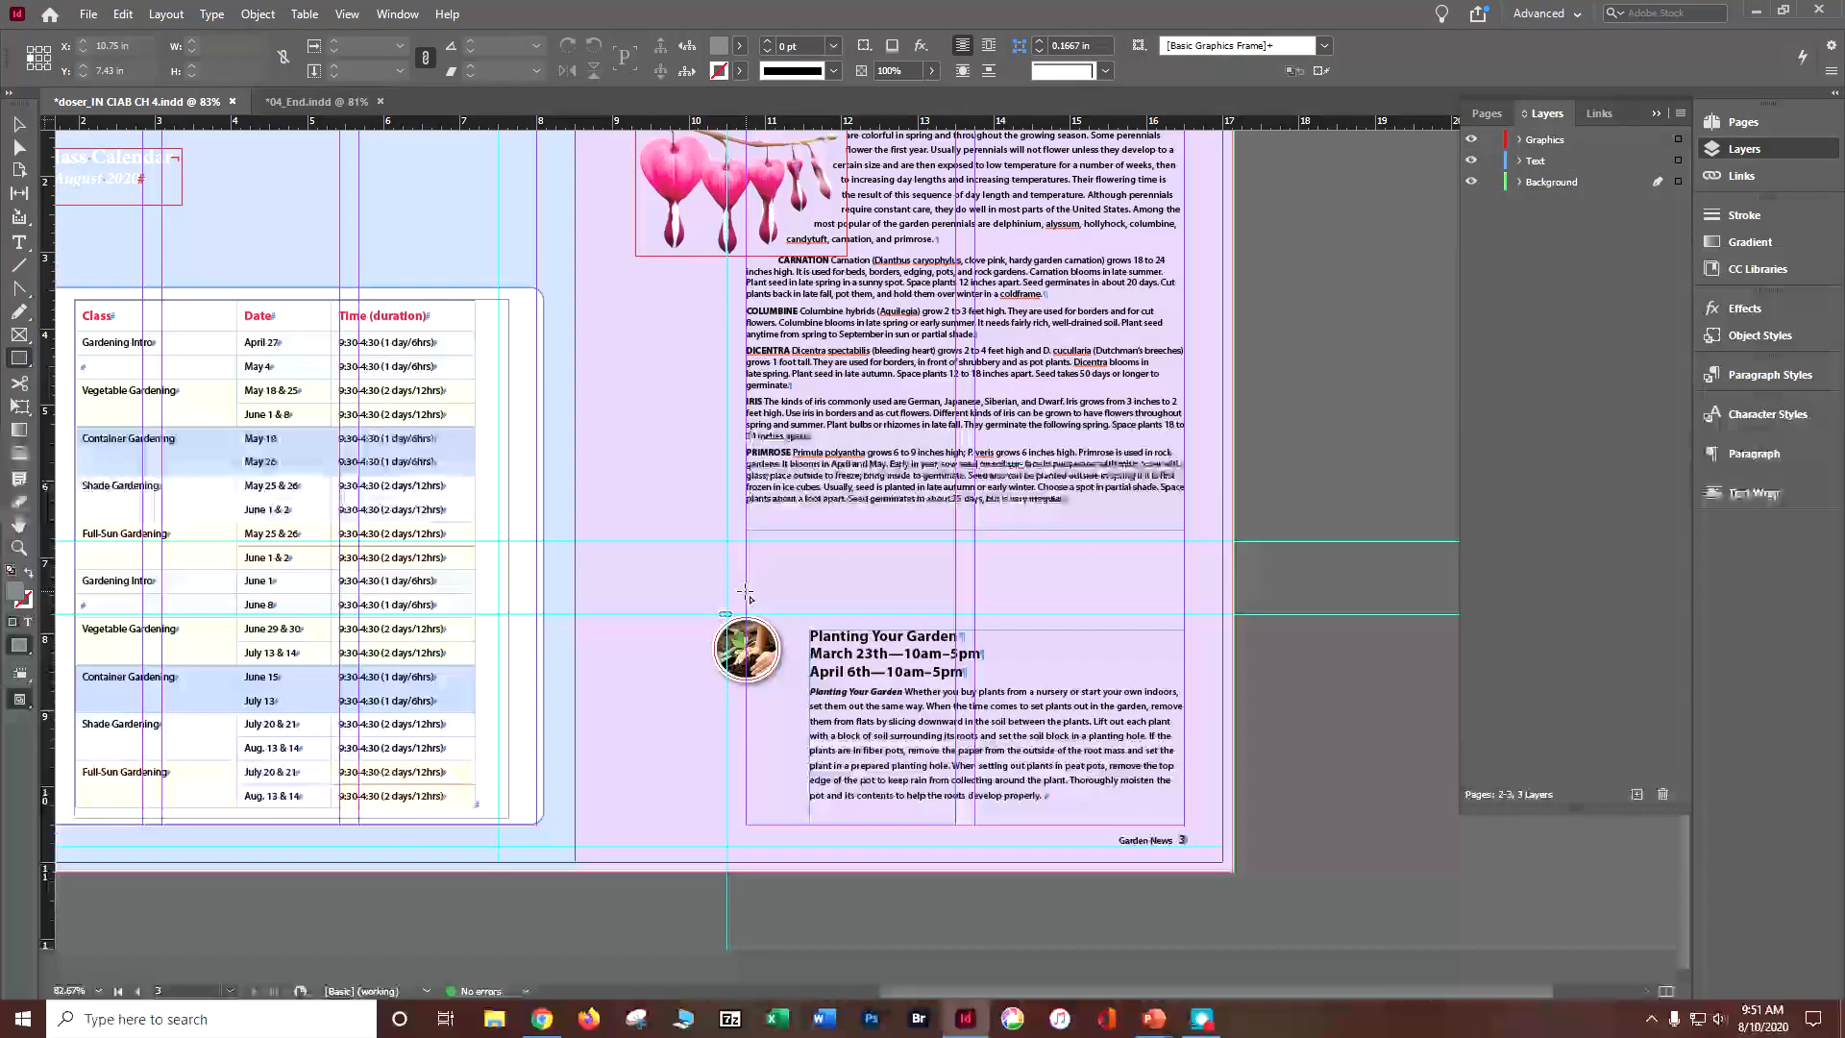
left_click_drag(745, 593, 1233, 870)
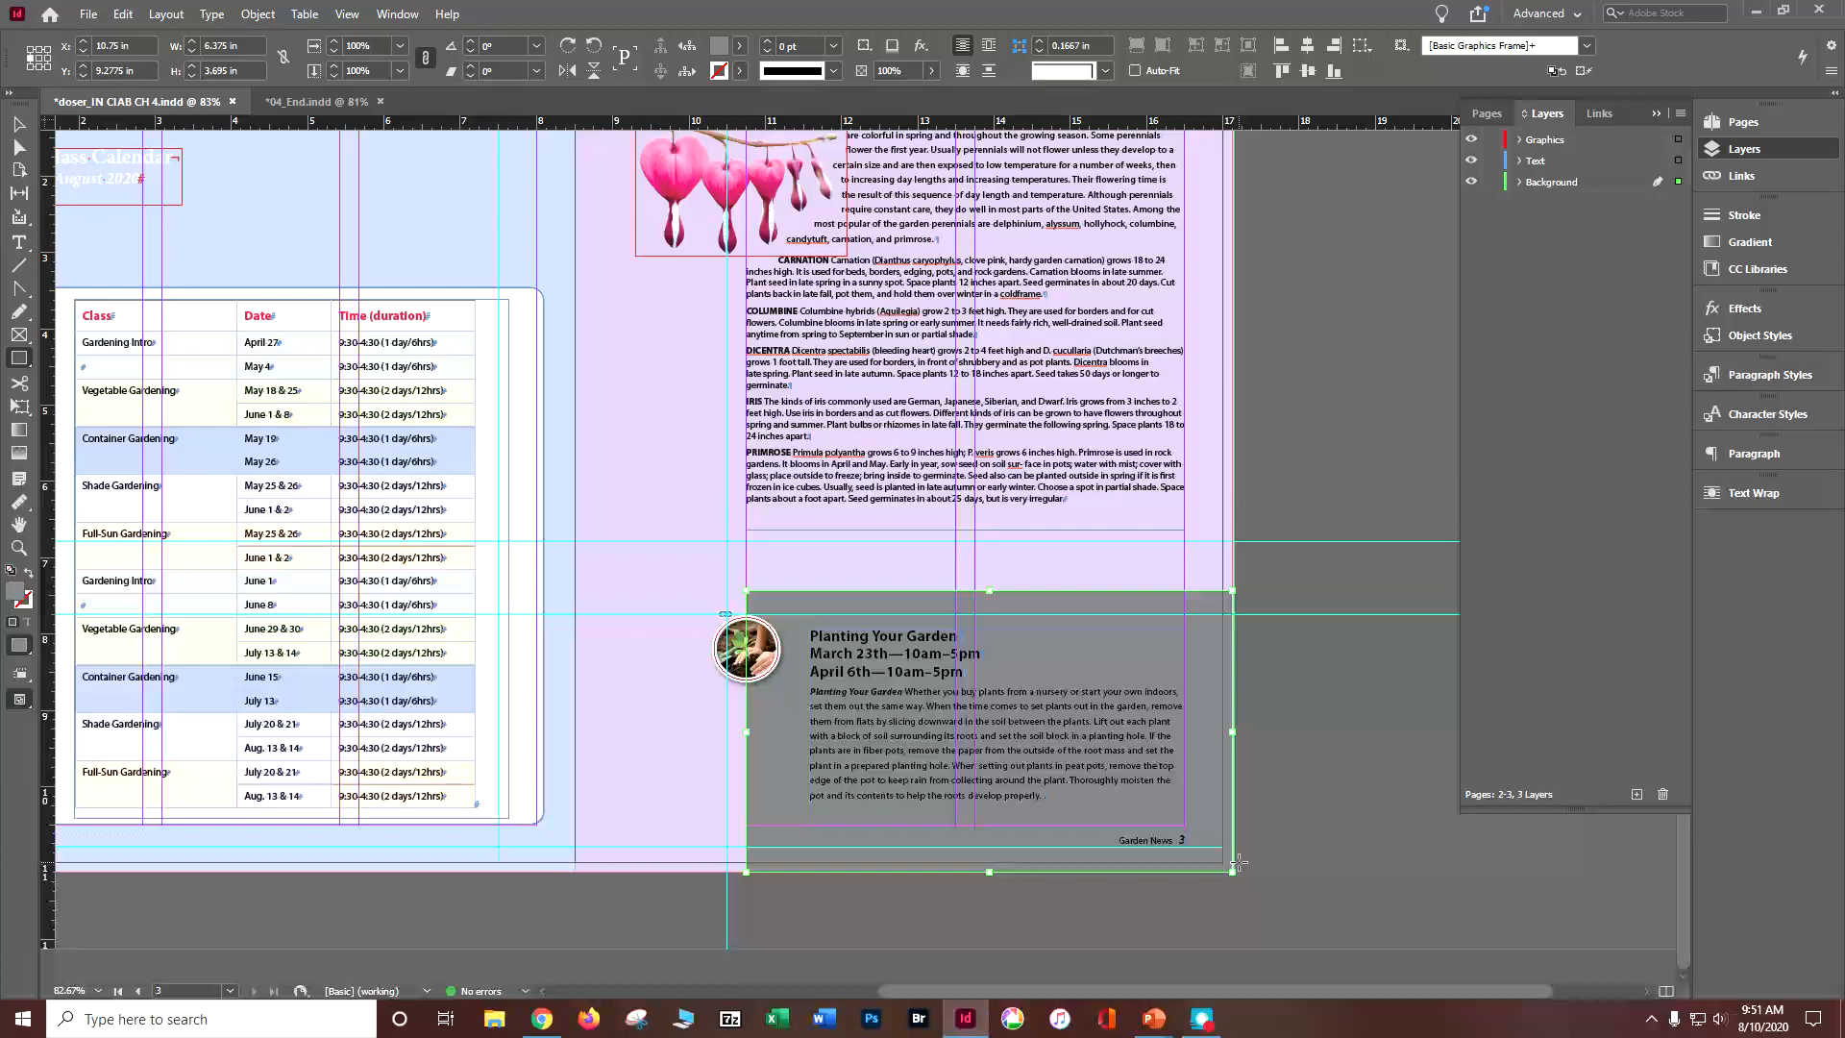
Step: Subtract the new rectangle from page 3's purple background shape with the Pathfinder Subtract operation
left_click(17, 123)
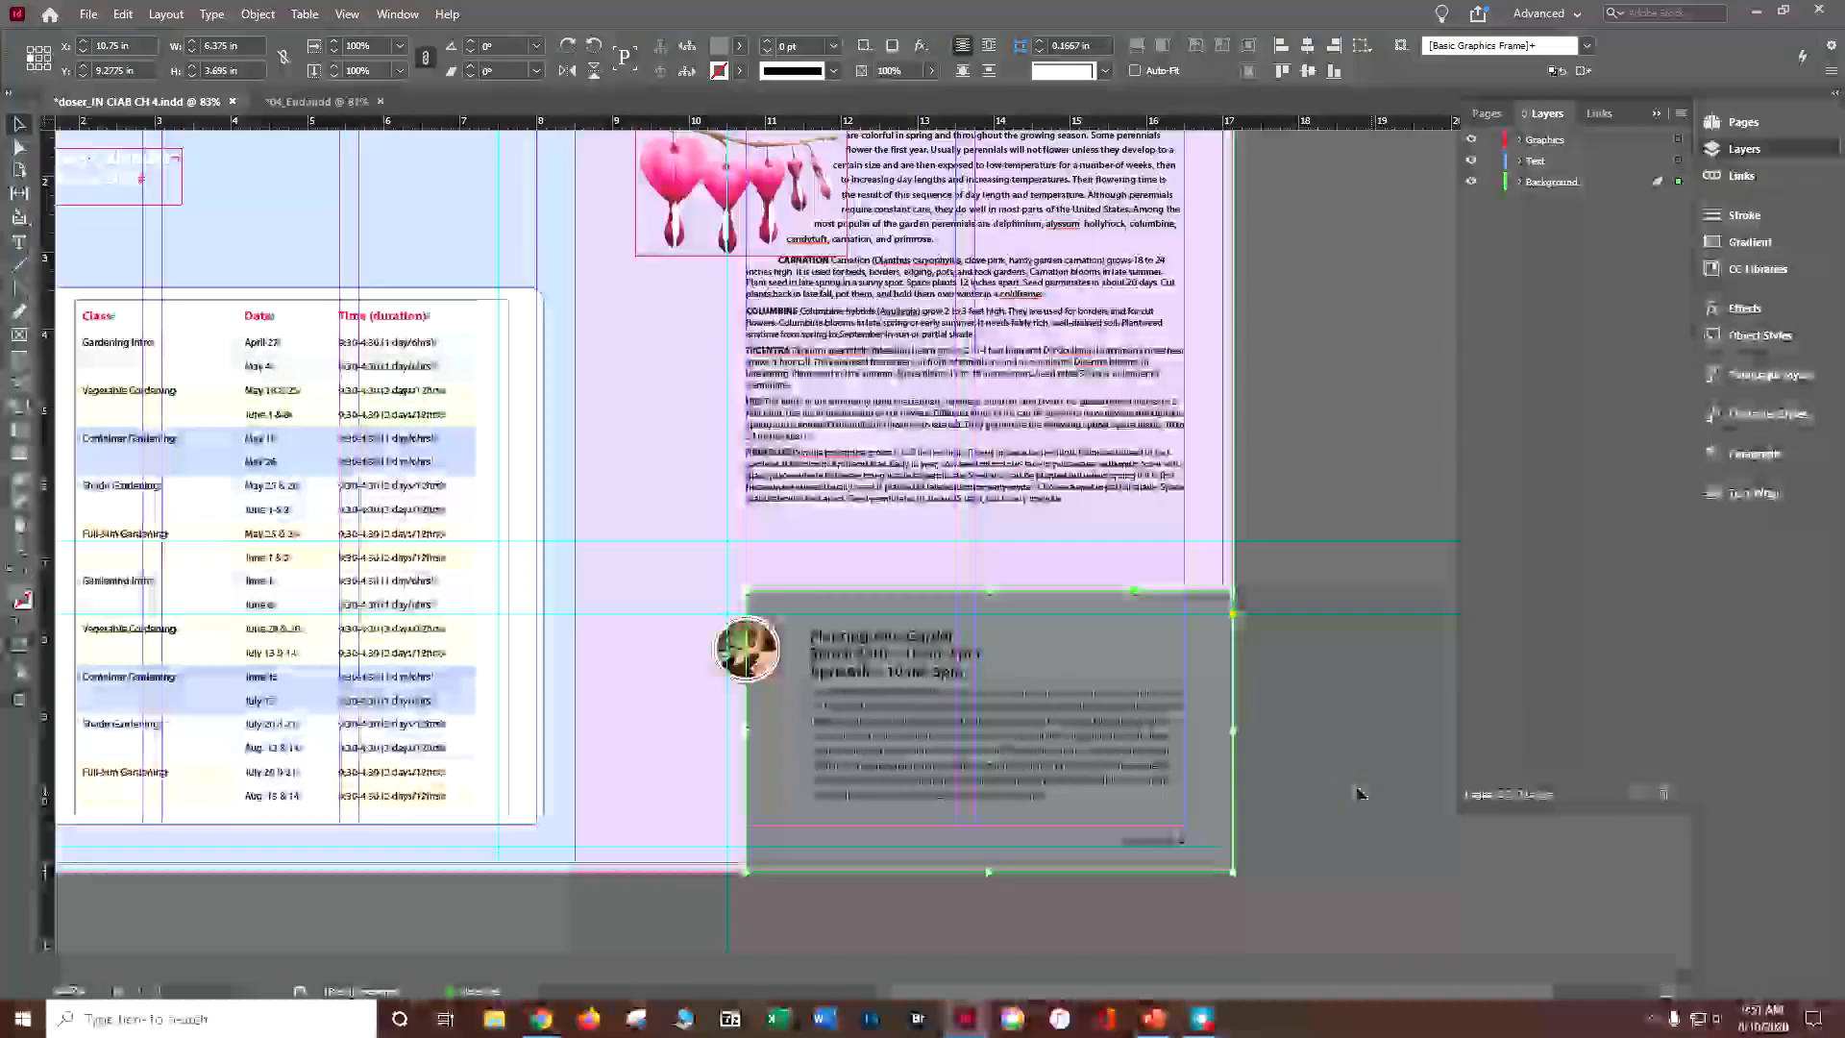
left_click(1194, 566)
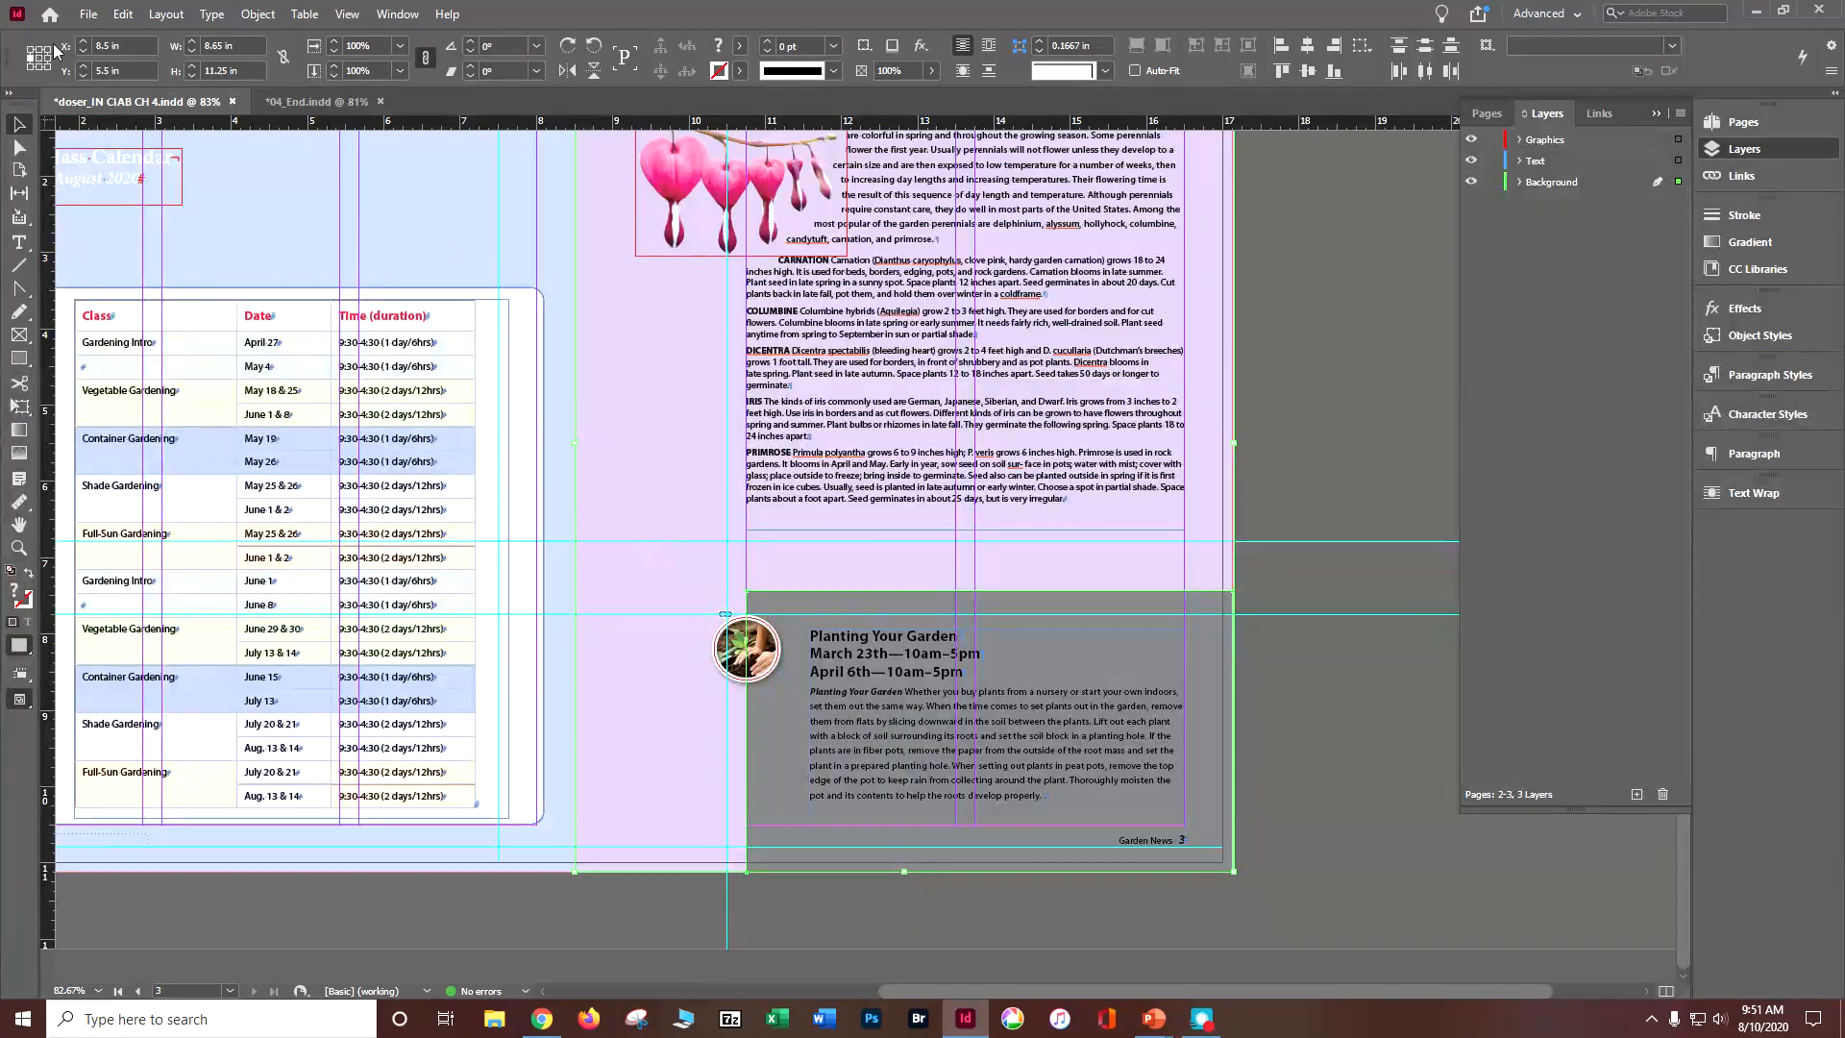
left_click(386, 18)
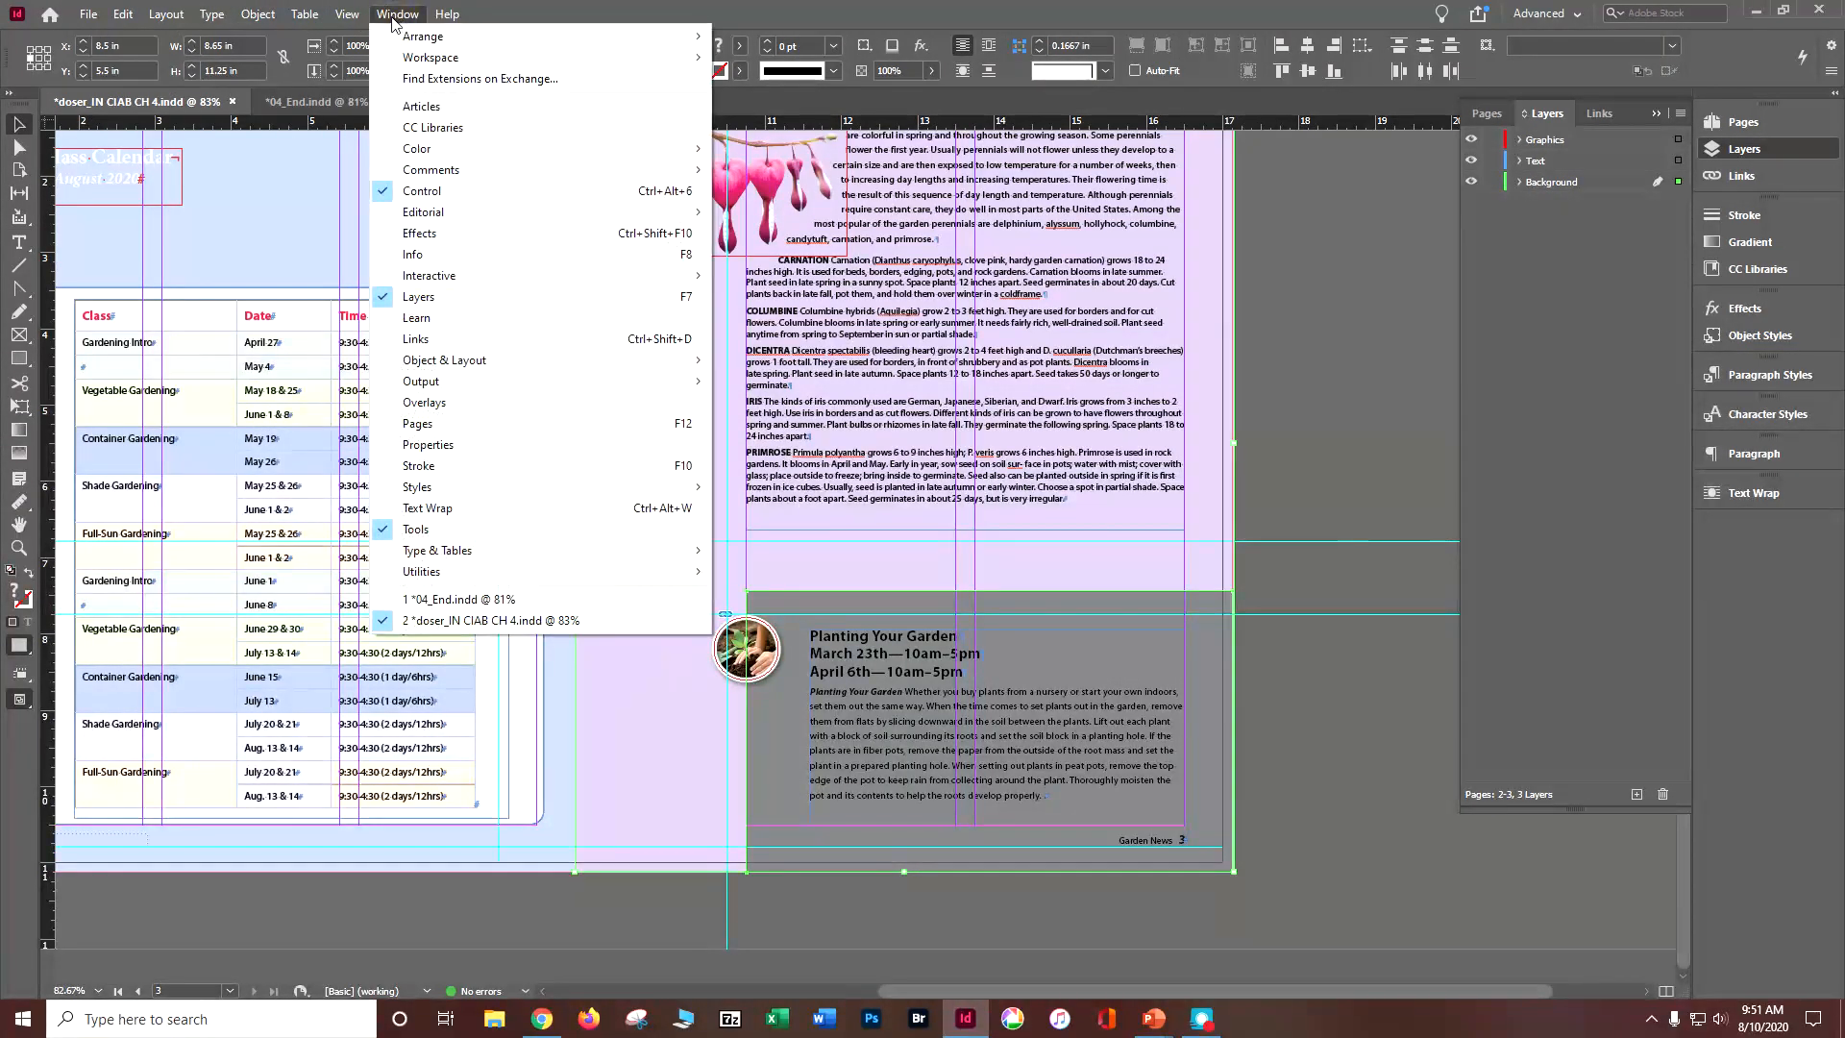
mouse_move(466, 361)
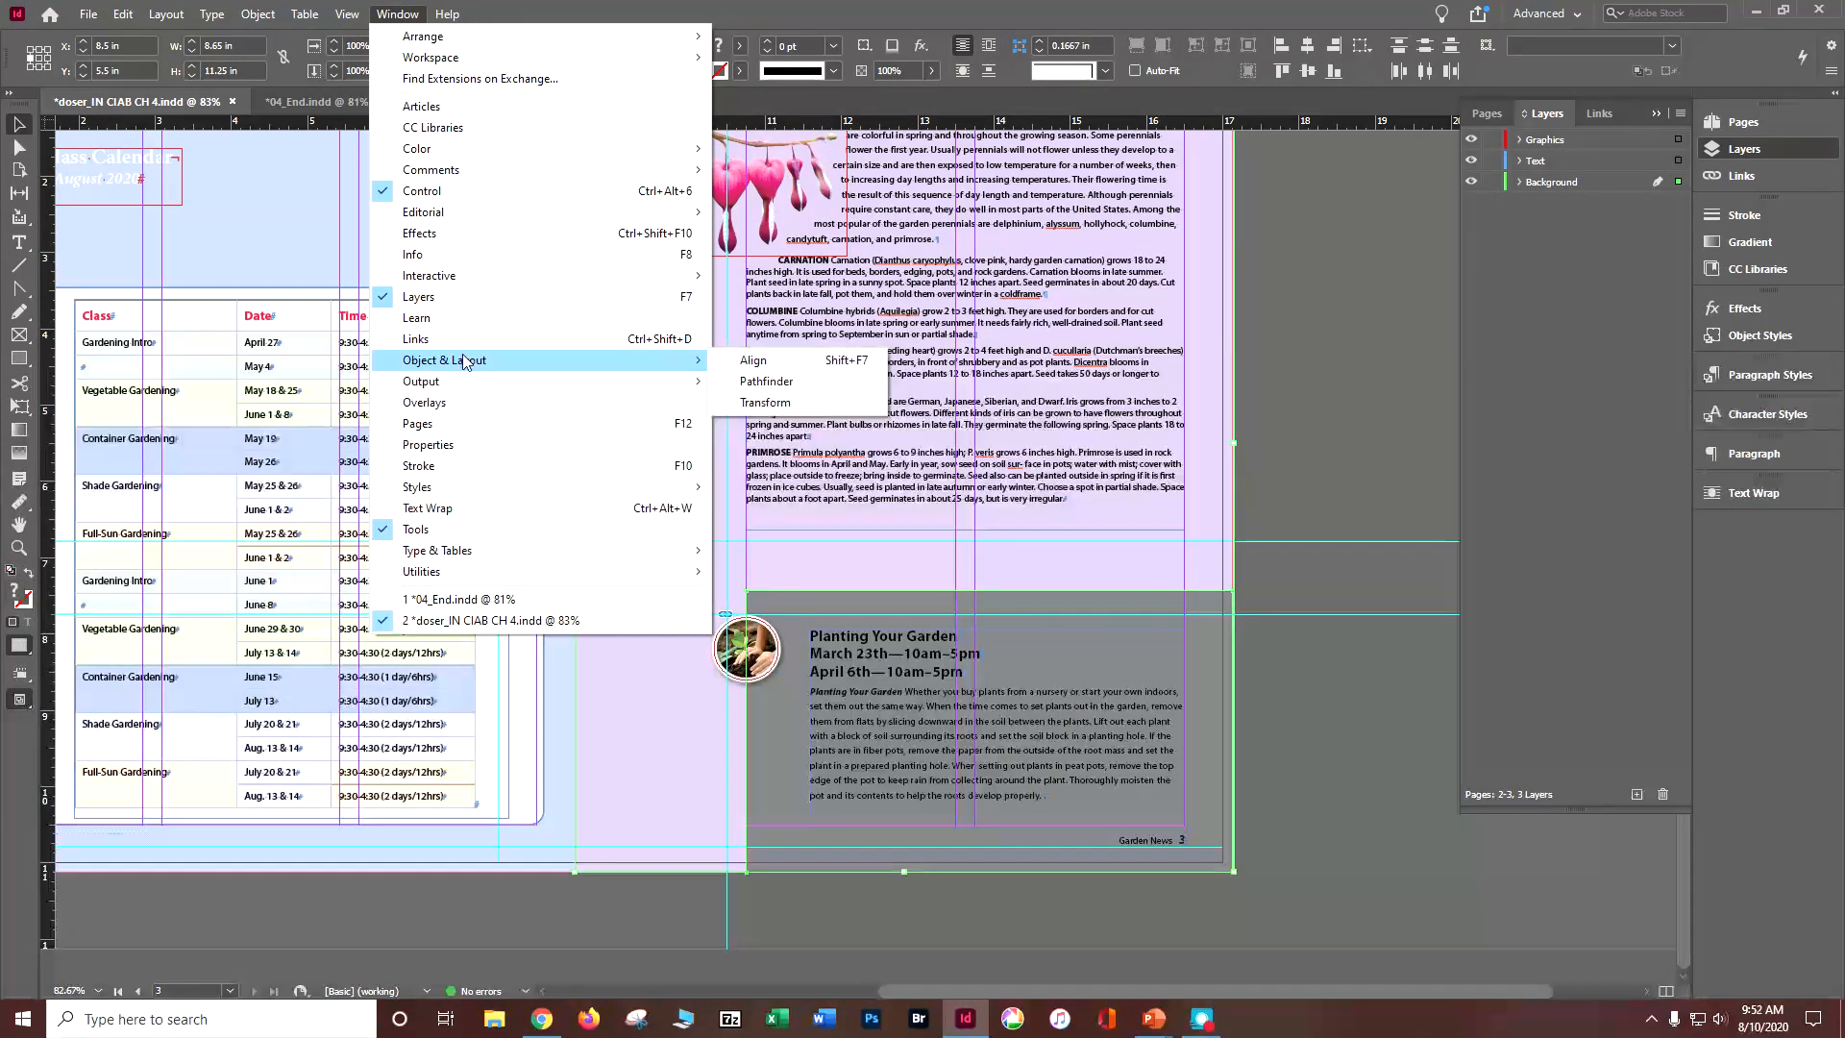
left_click(759, 381)
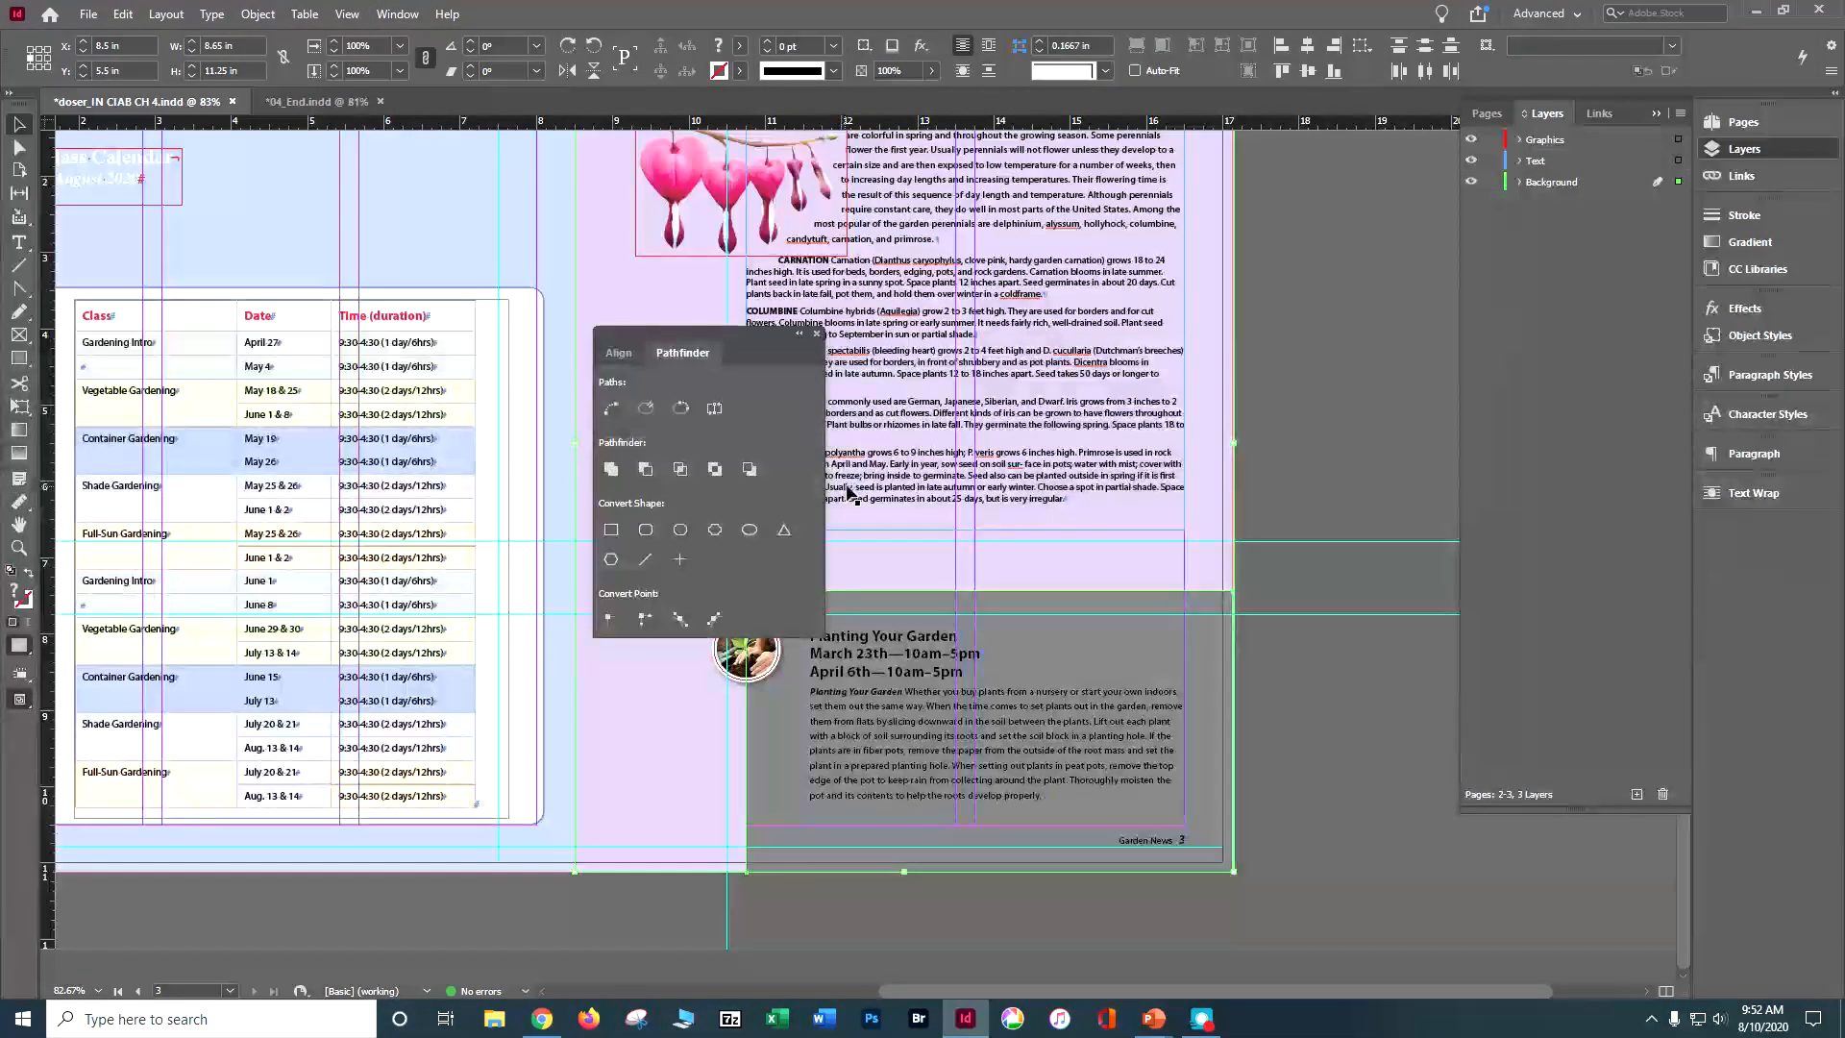
left_click(645, 469)
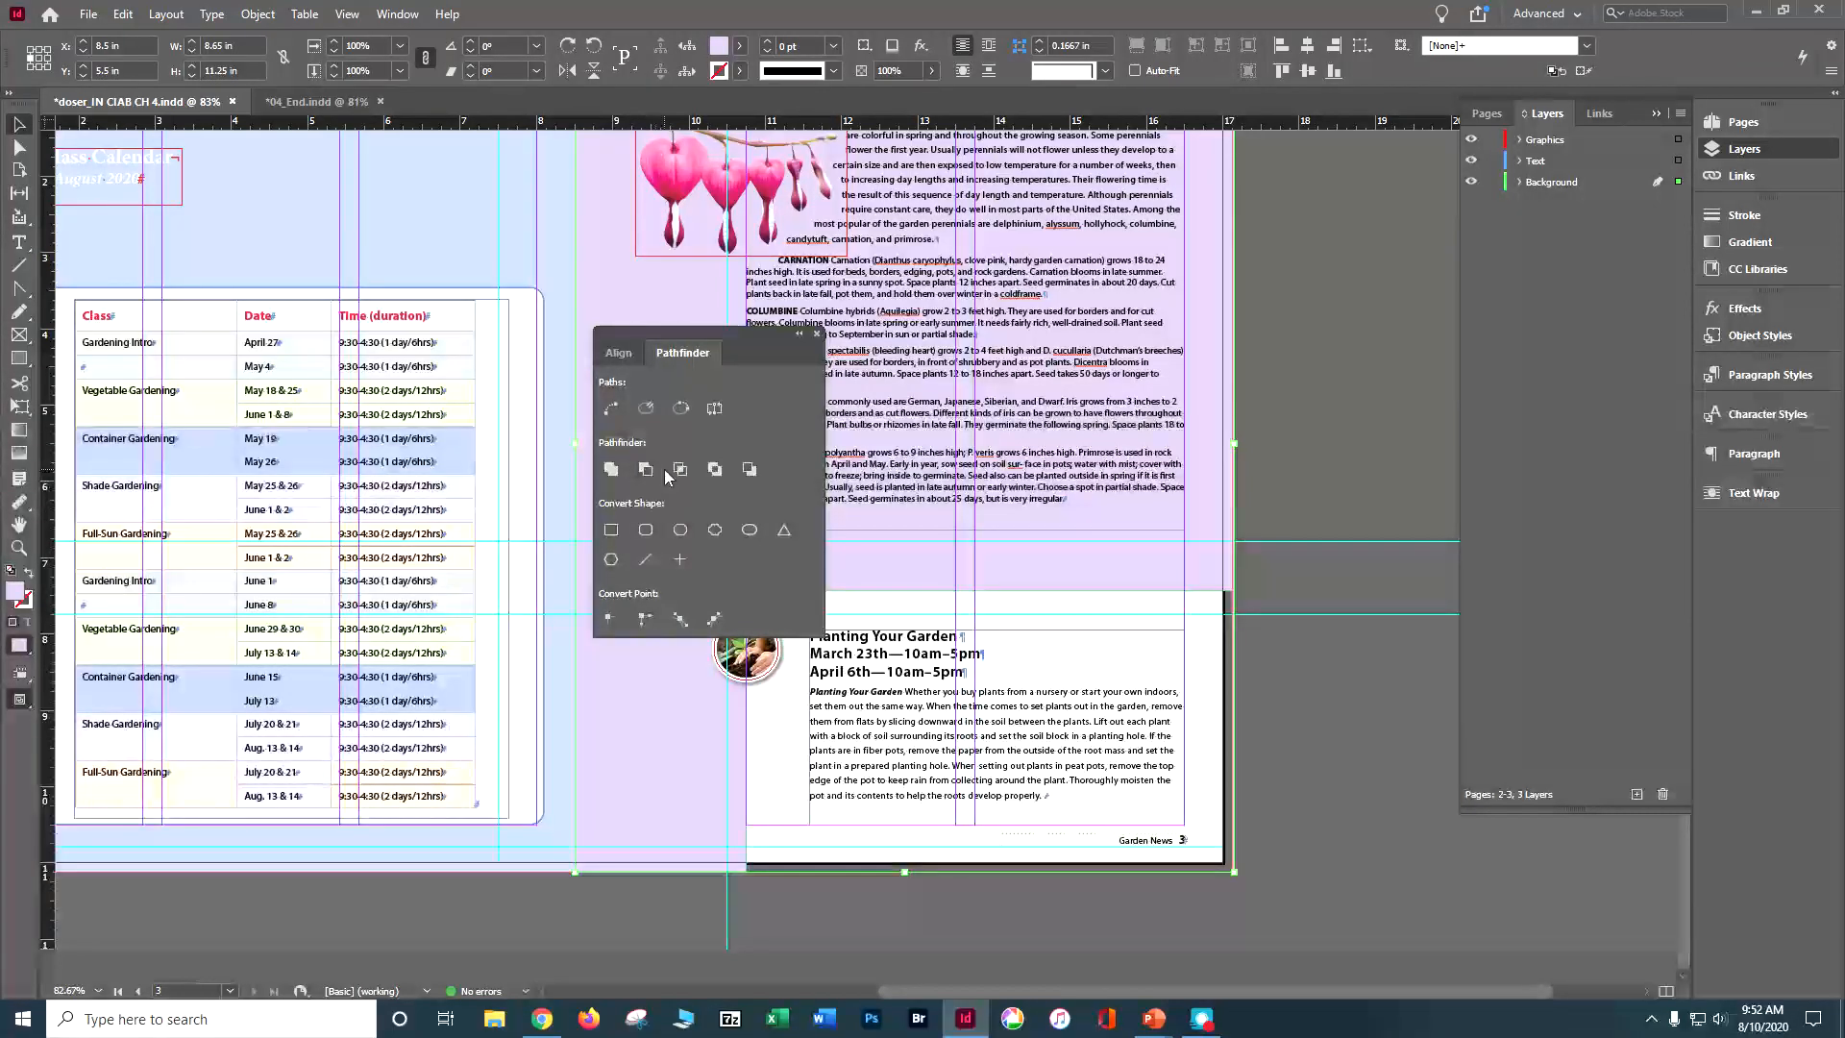
left_click(817, 333)
Step: Lock the Background layer and save the document
left_click(1492, 182)
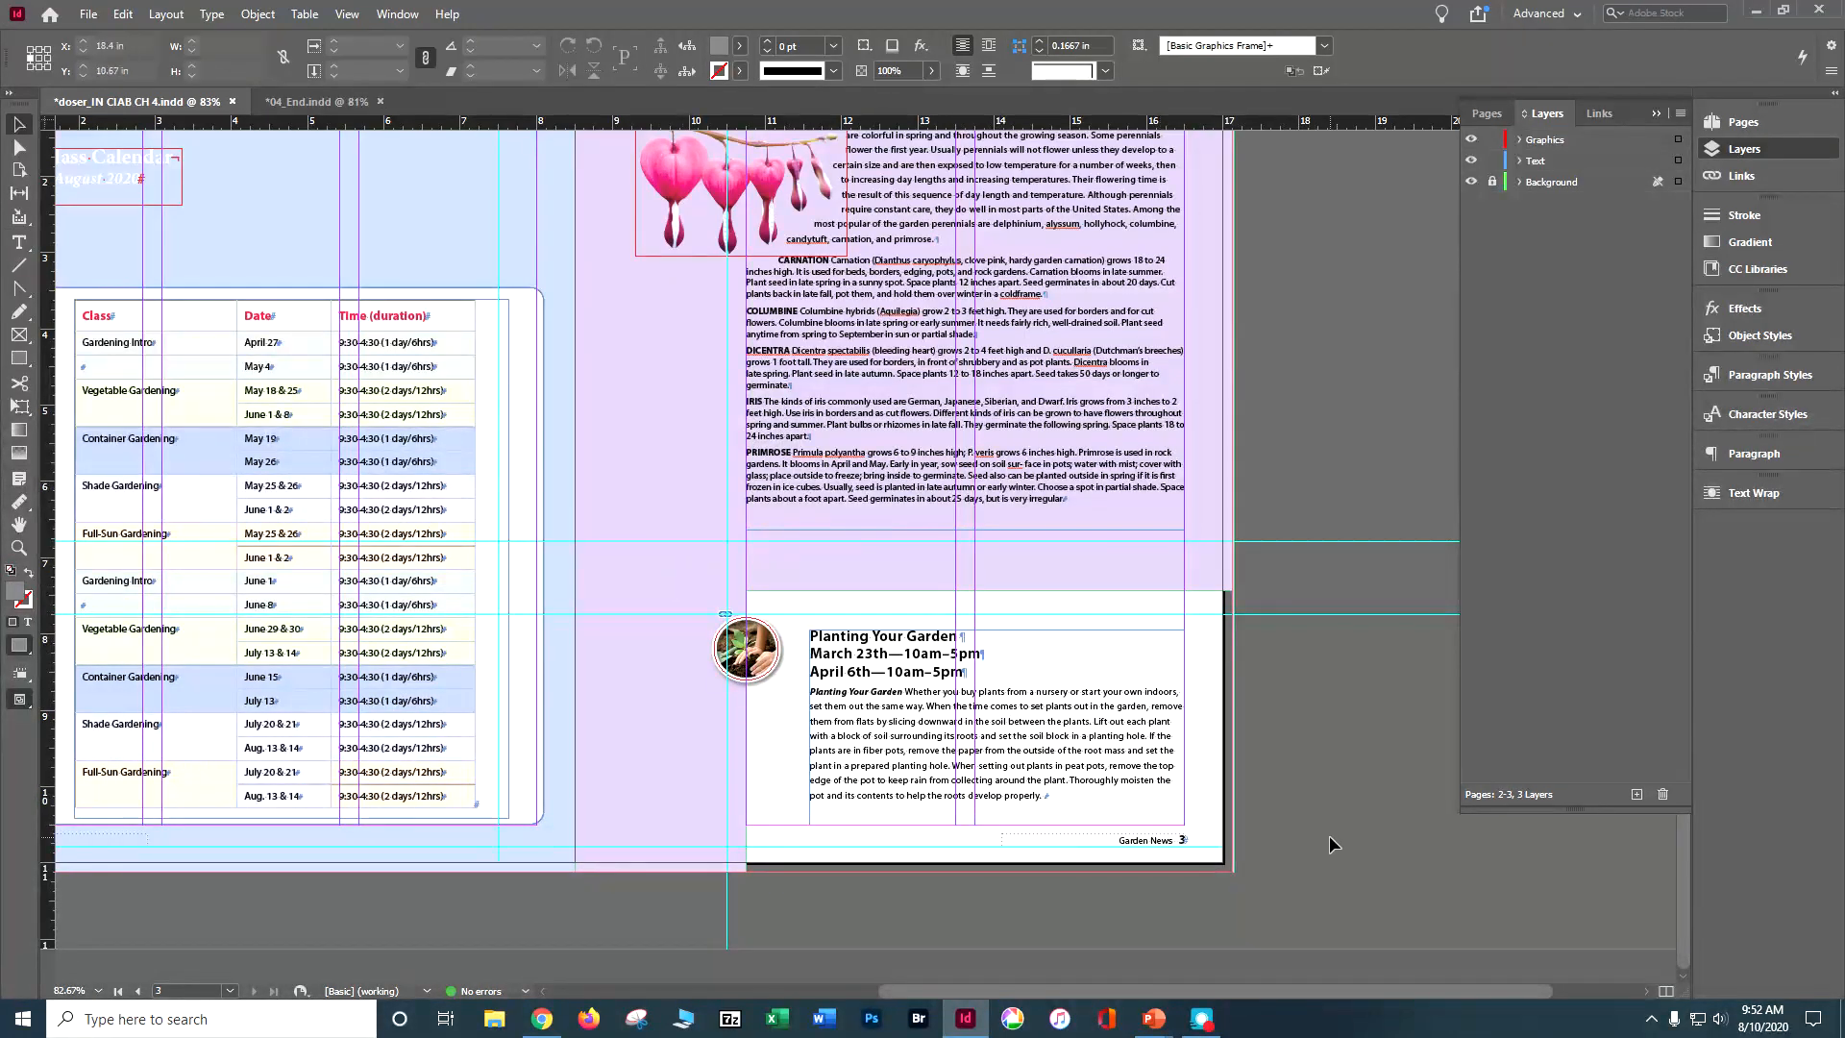
key("ctrl+s")
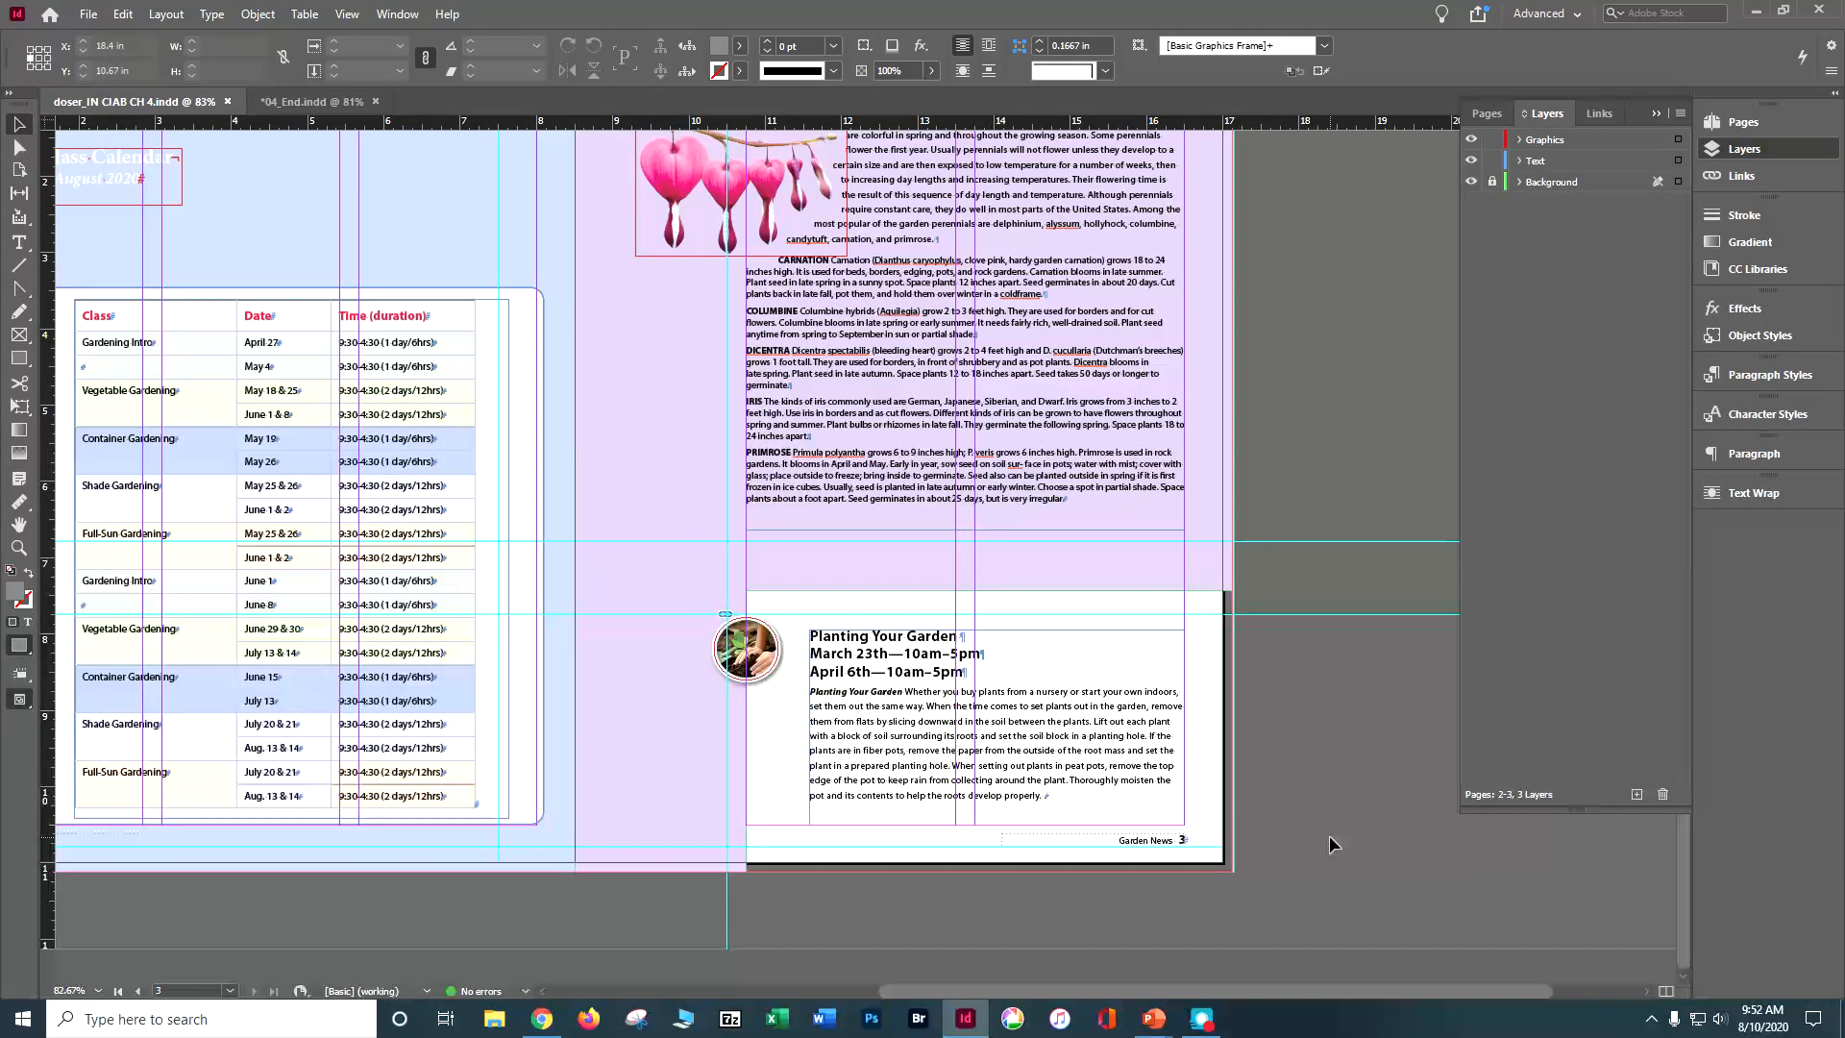
Step: Make a compound path from the black flower shape and the ladybug photo on page 4
left_click_drag(1117, 985, 1117, 936)
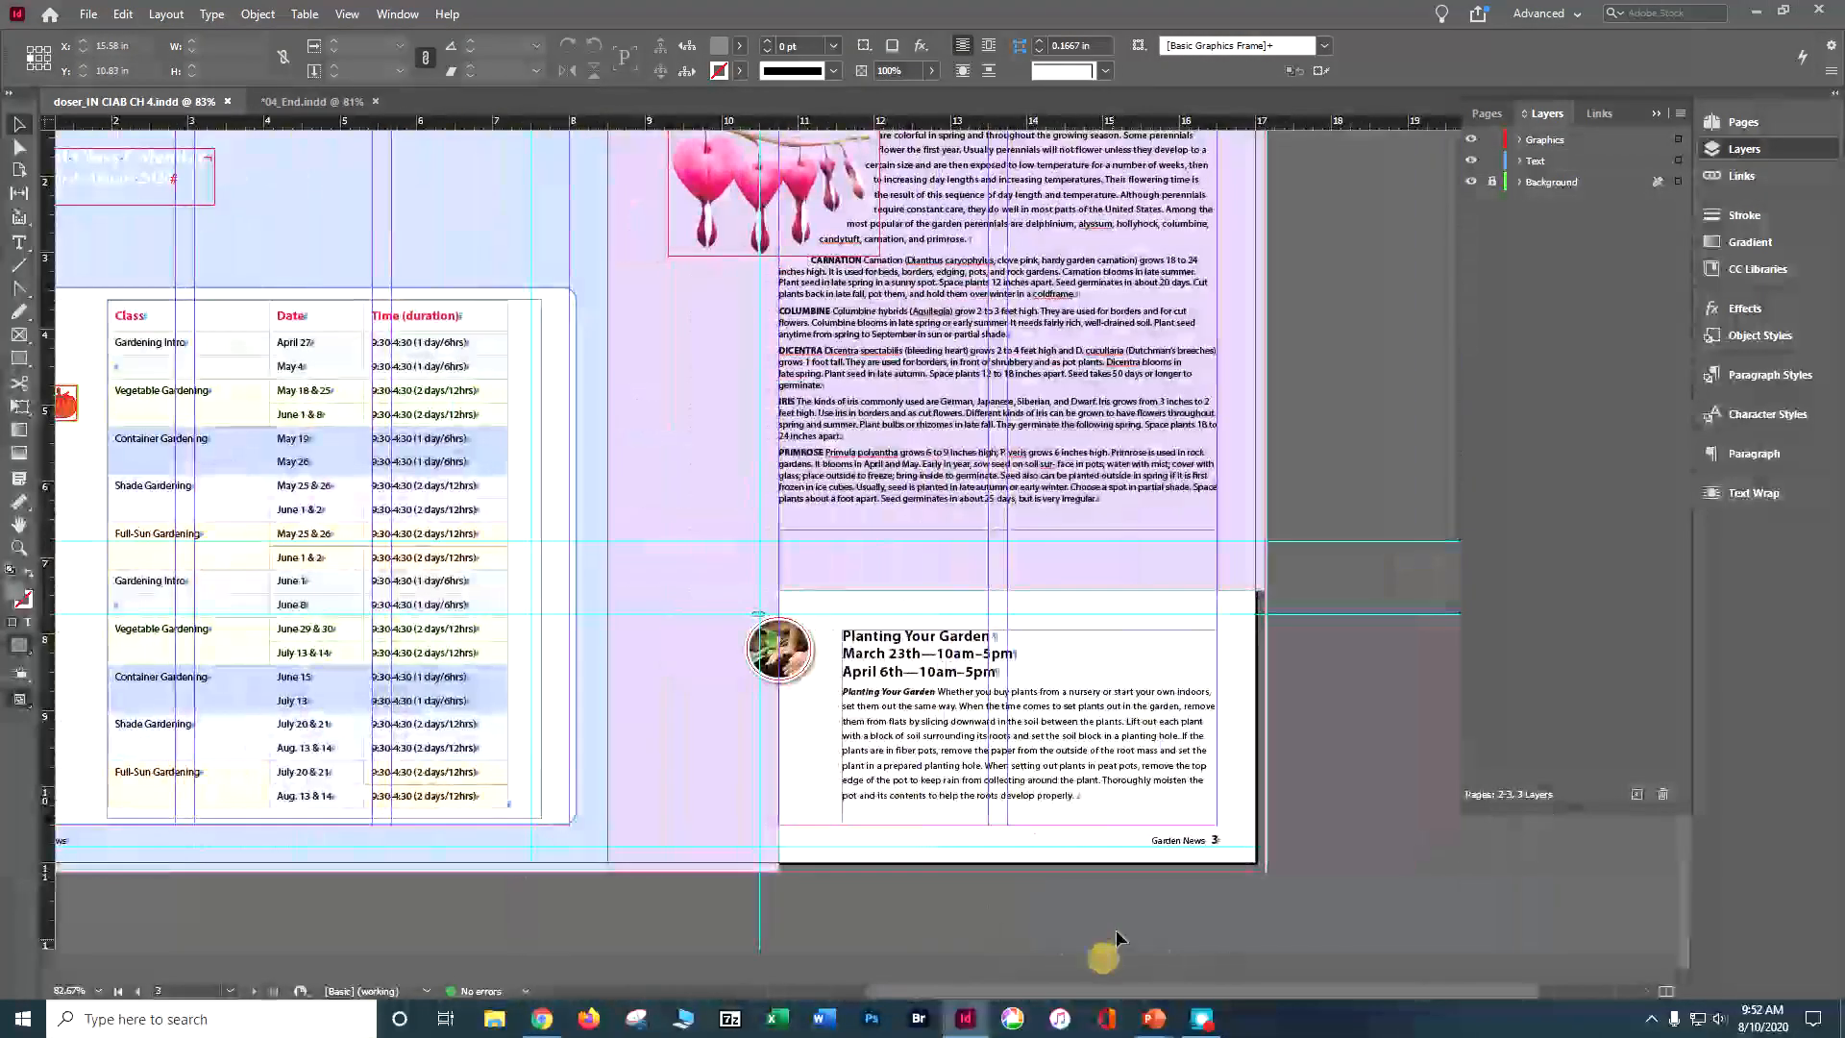
scroll(1117, 936, "up", 10)
mouse_move(1153, 1018)
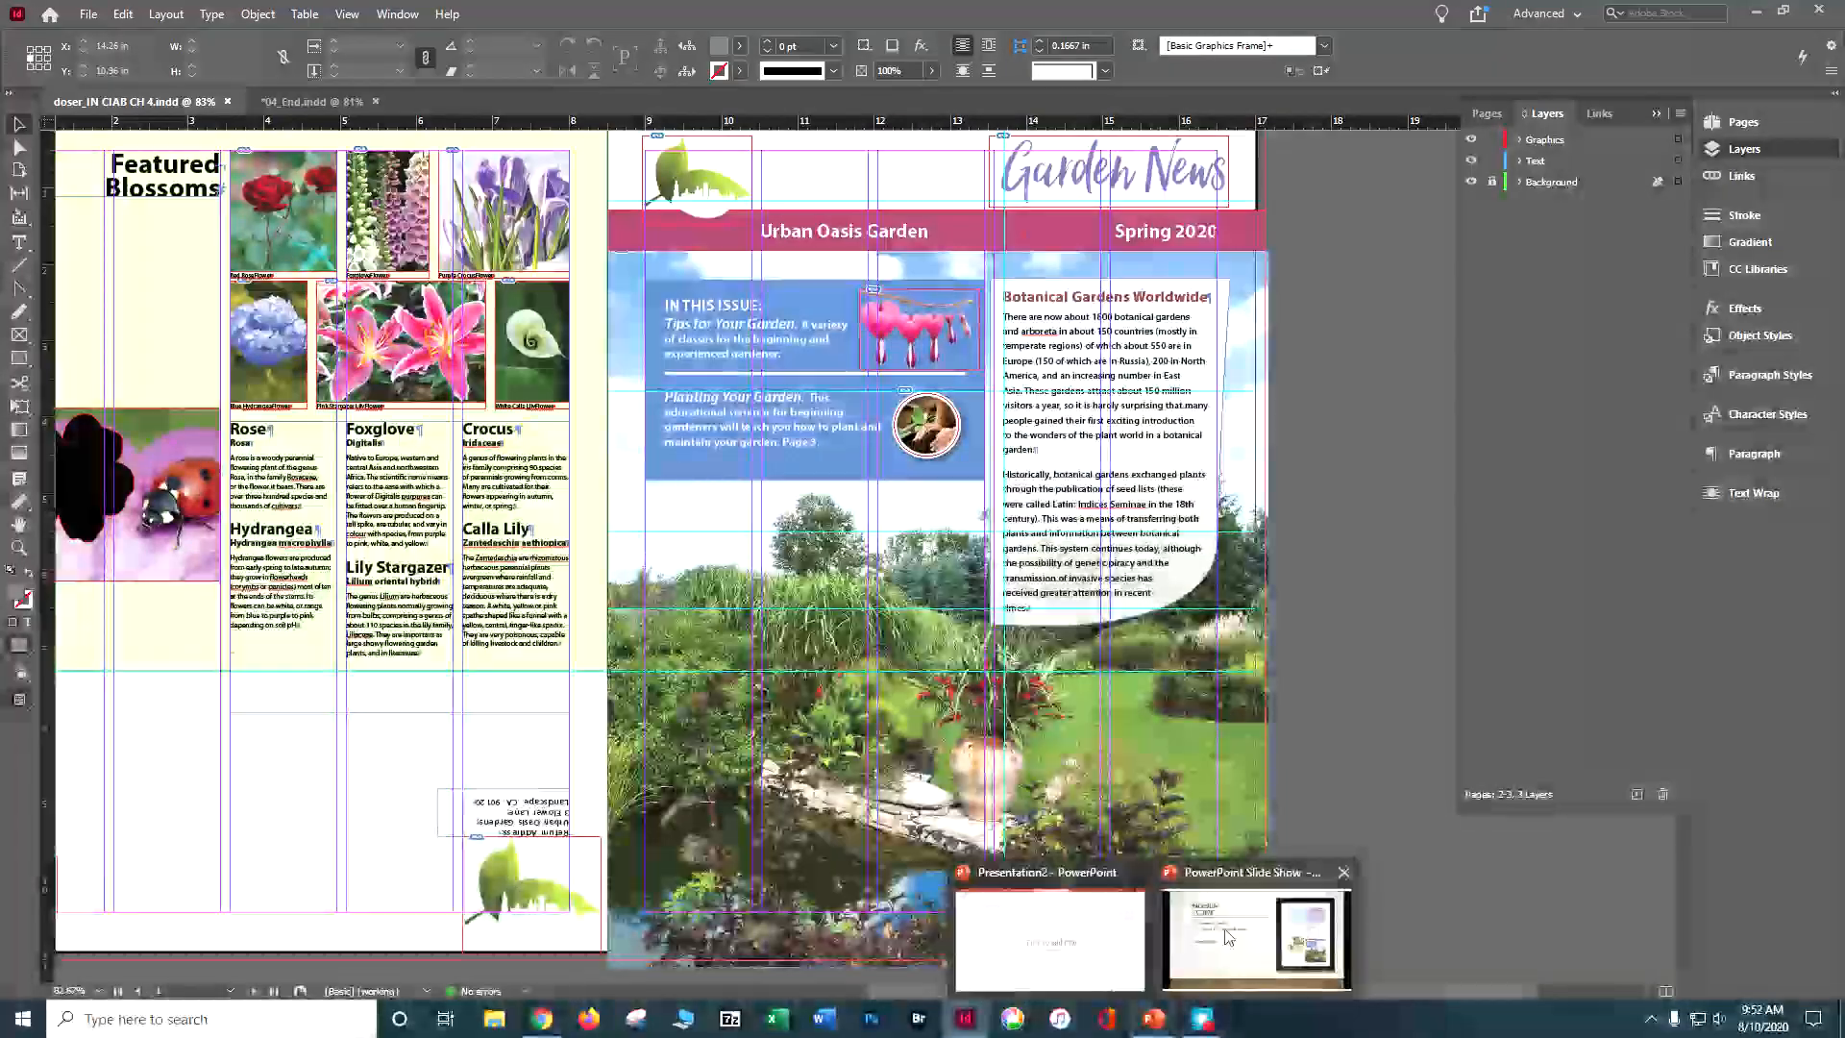
left_click_drag(1454, 992, 1249, 989)
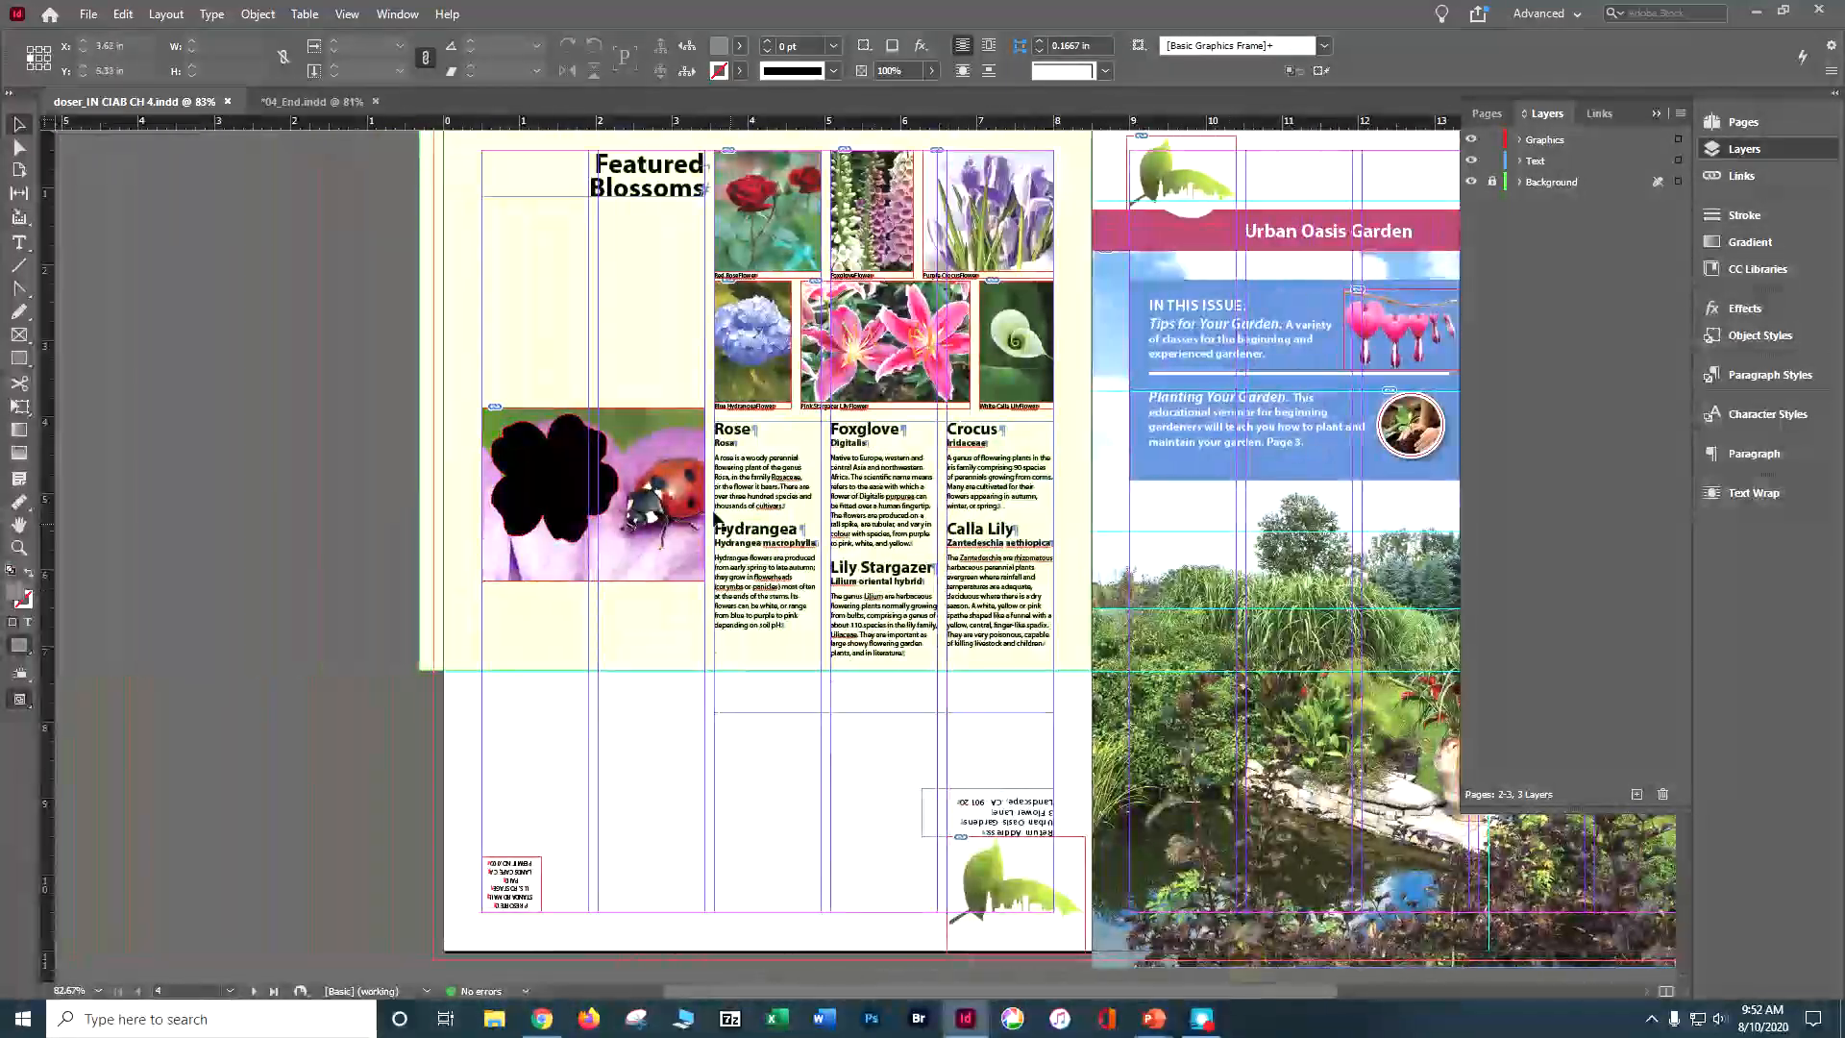
left_click(538, 471)
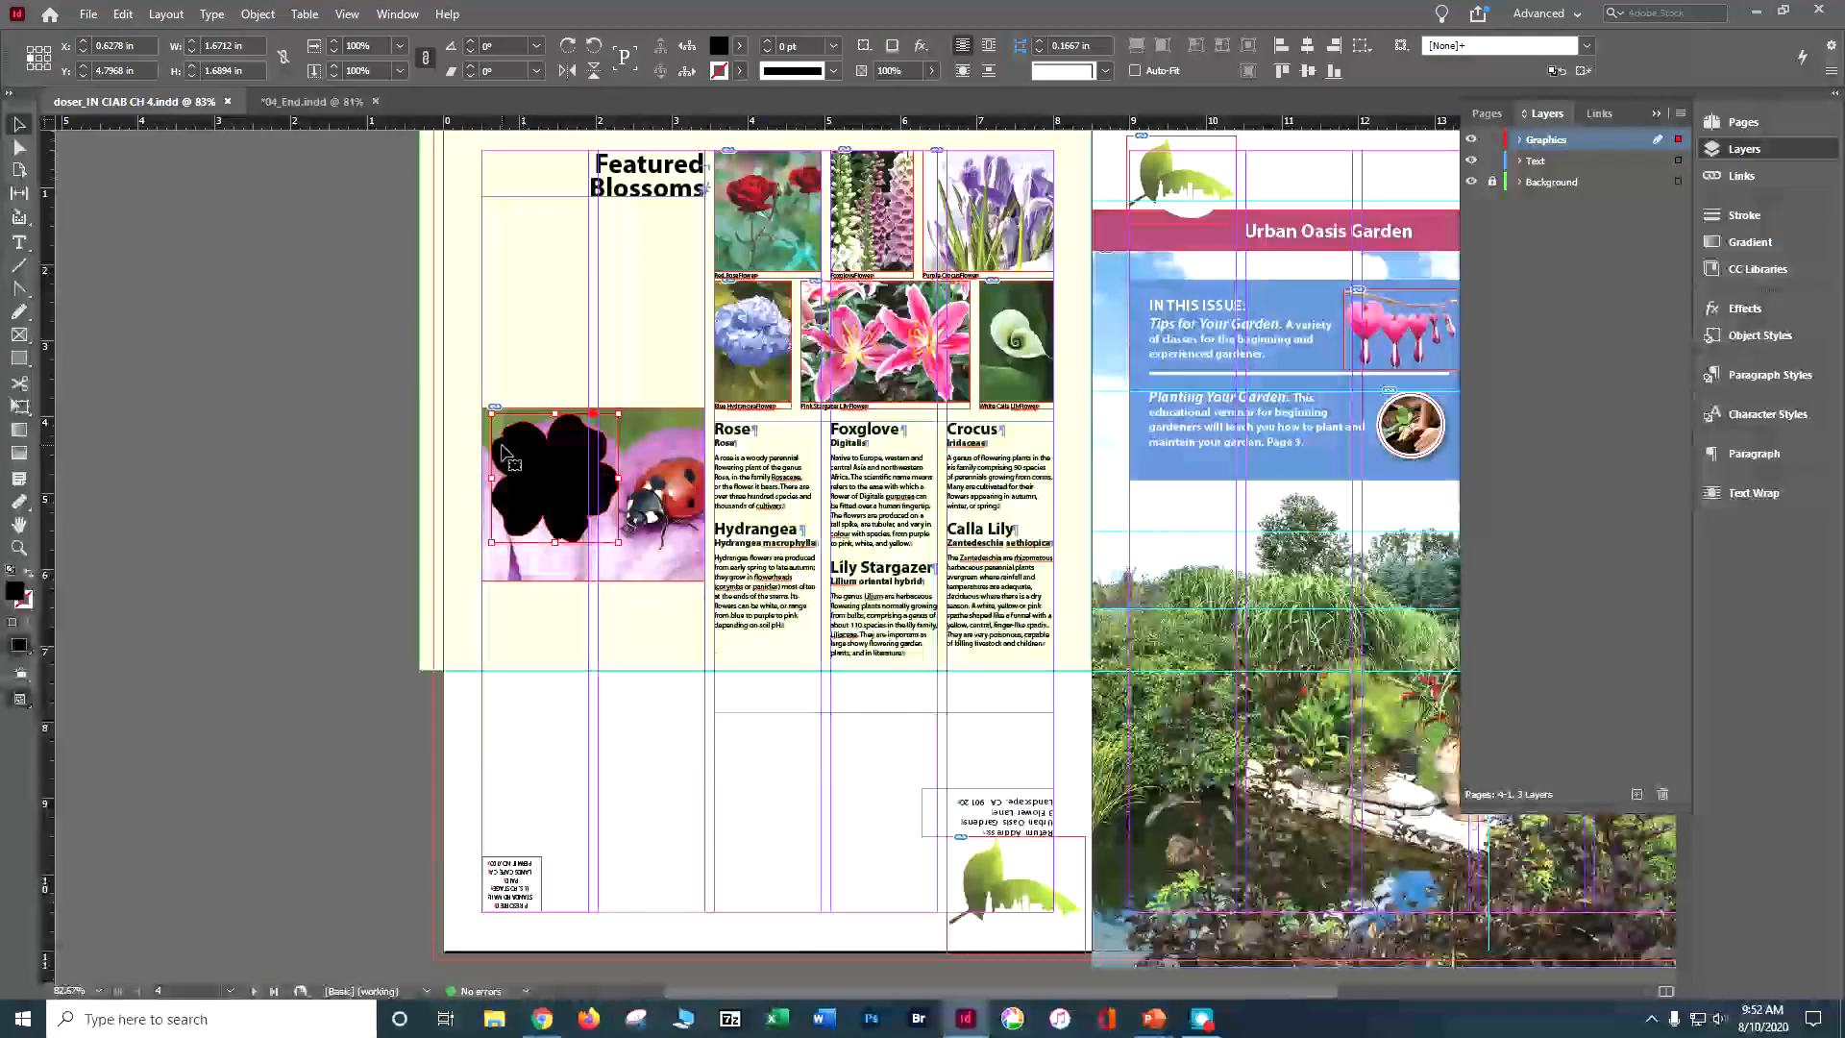
left_click(681, 420)
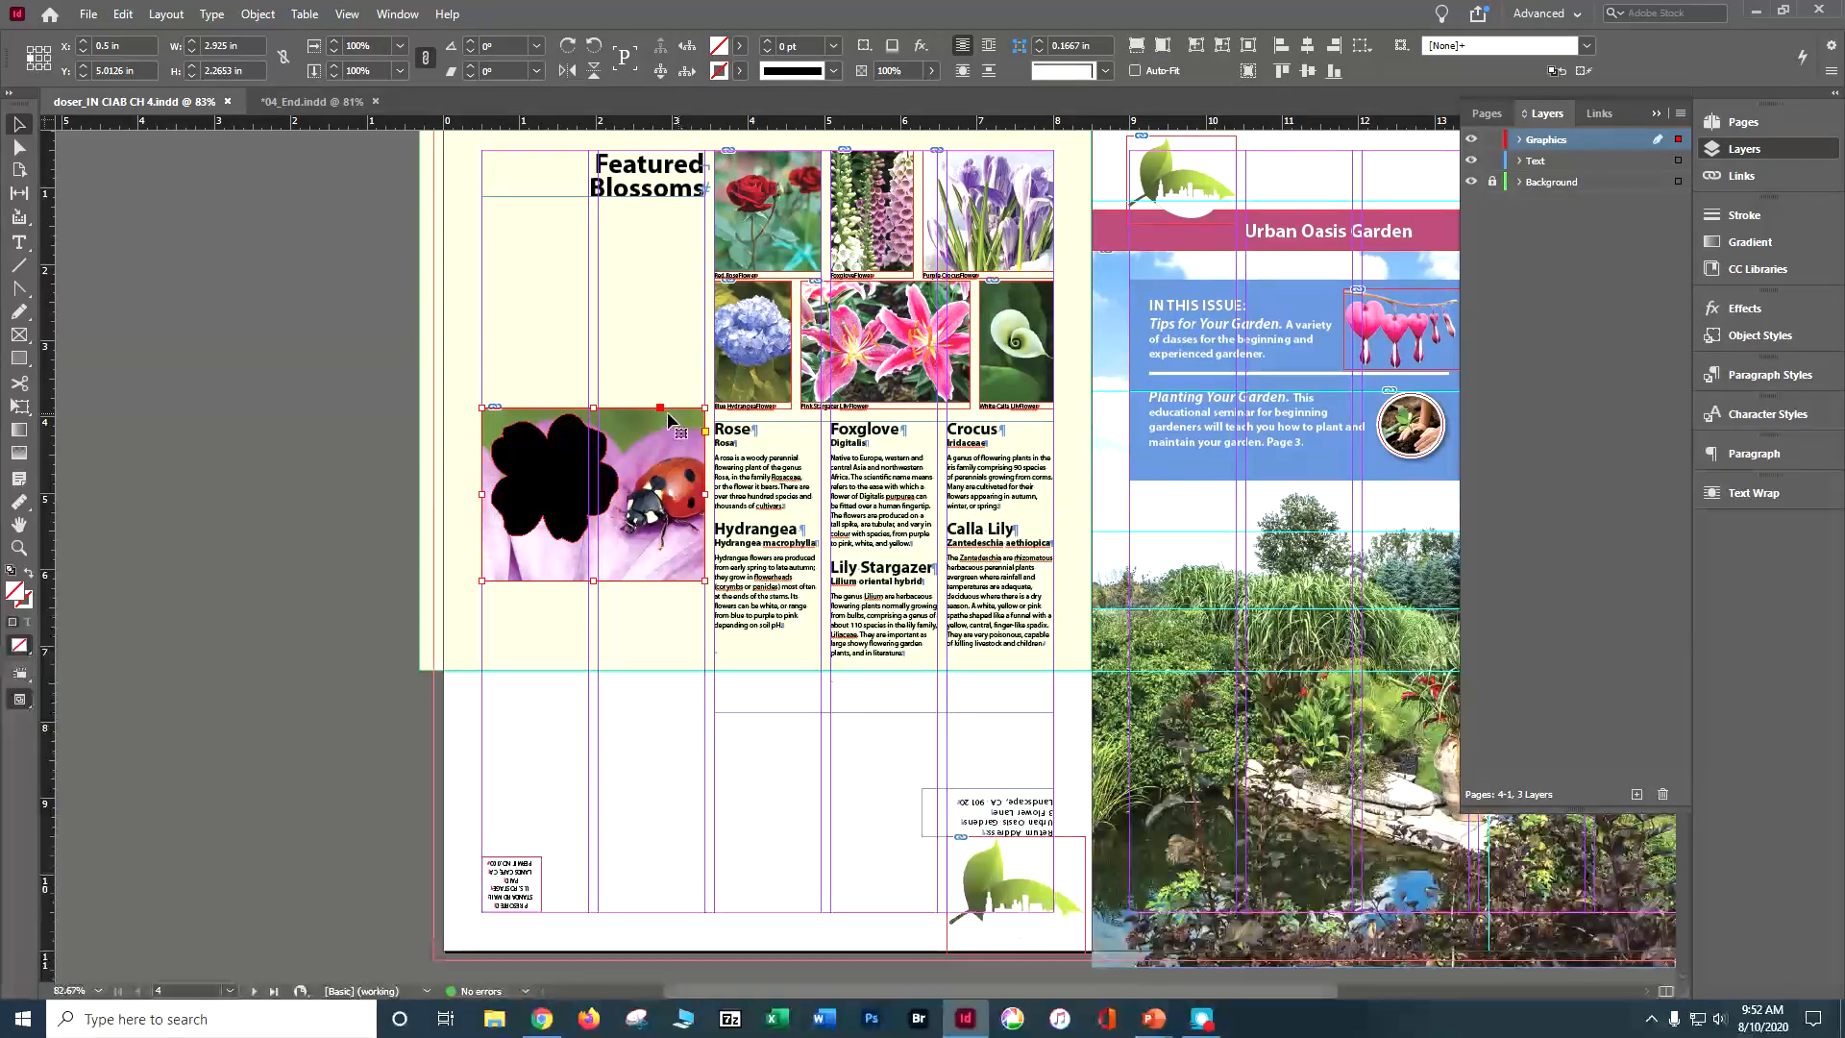
left_click(564, 451, "shift")
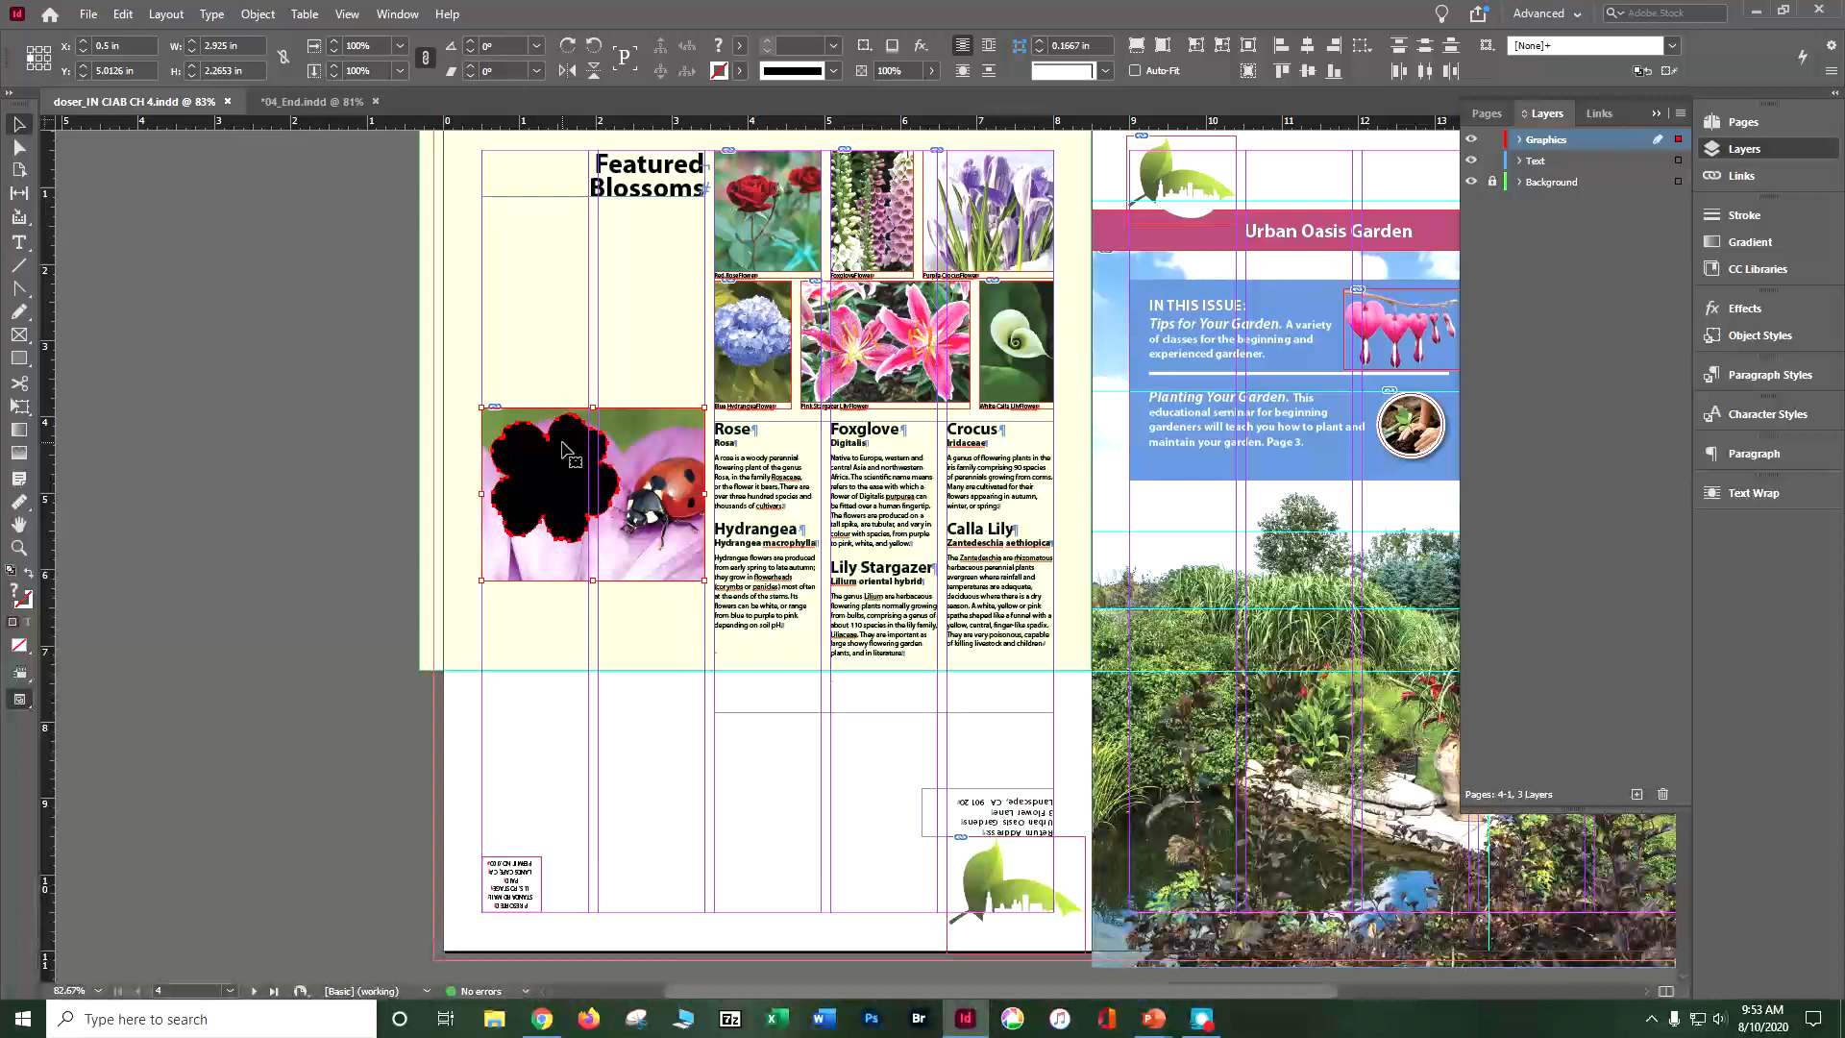
left_click(263, 16)
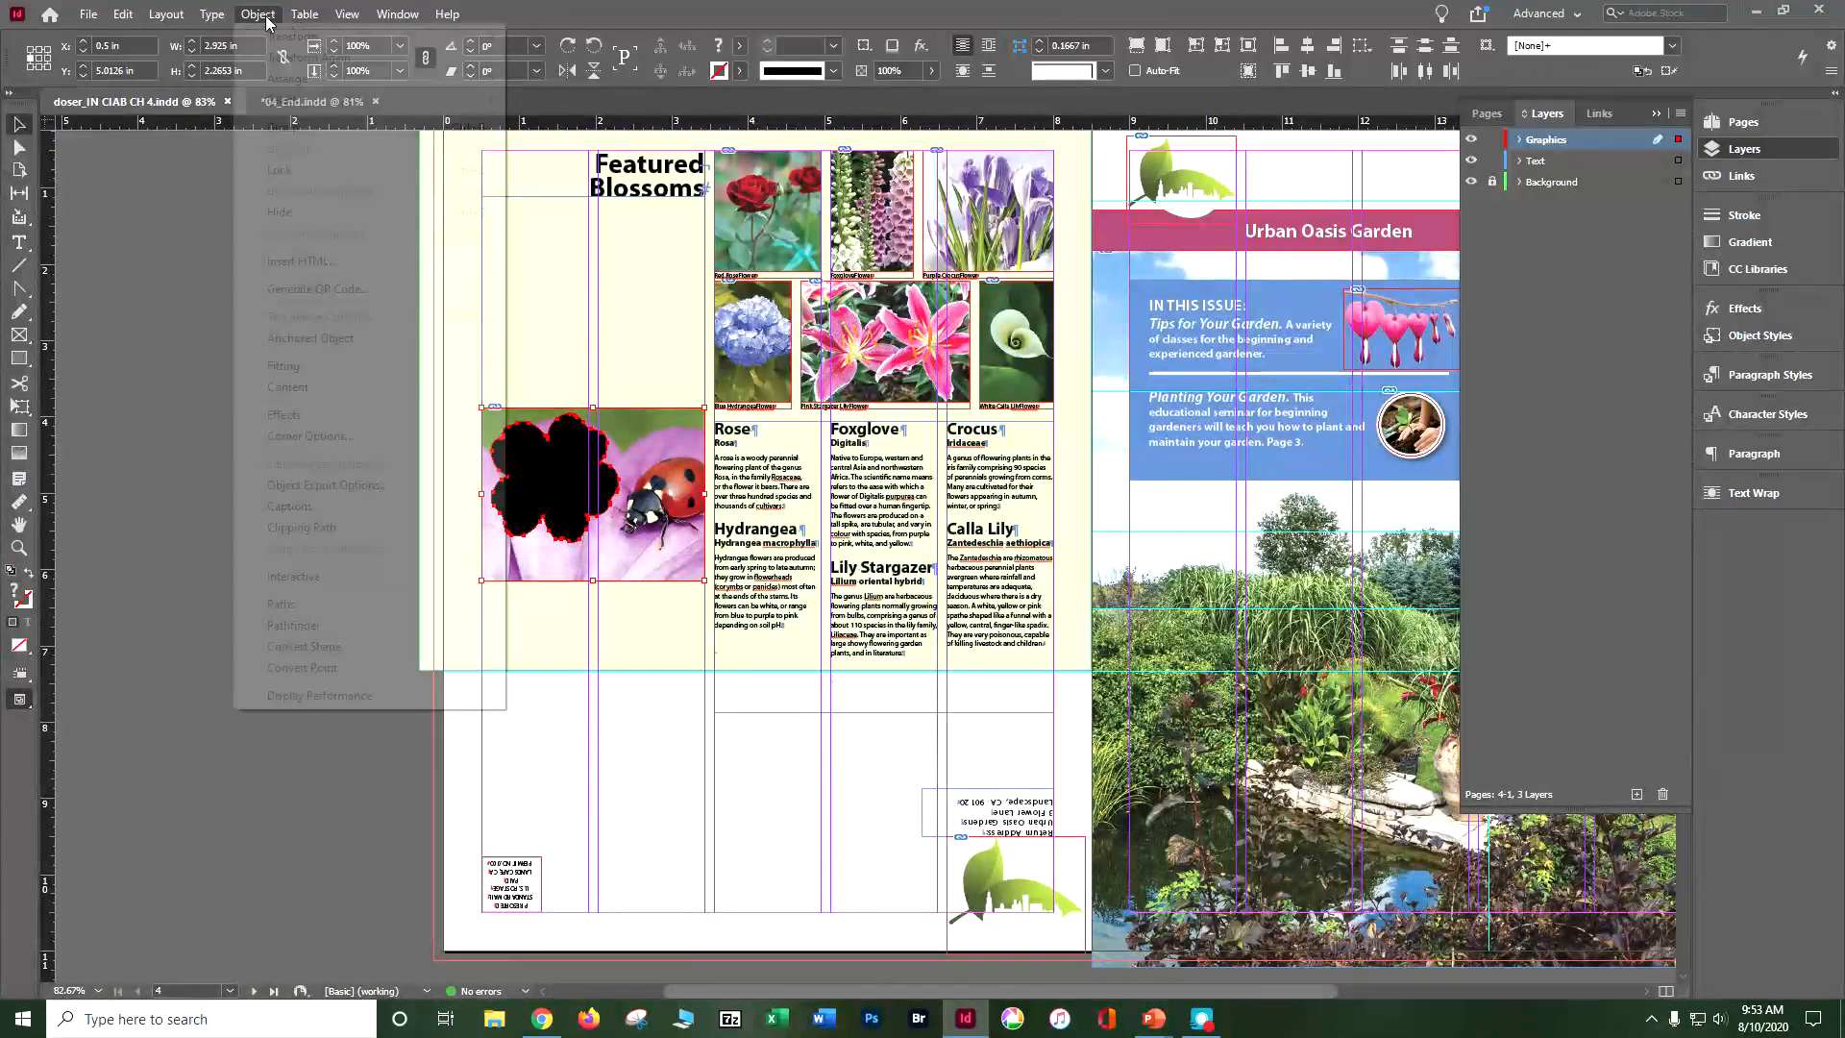
mouse_move(251, 88)
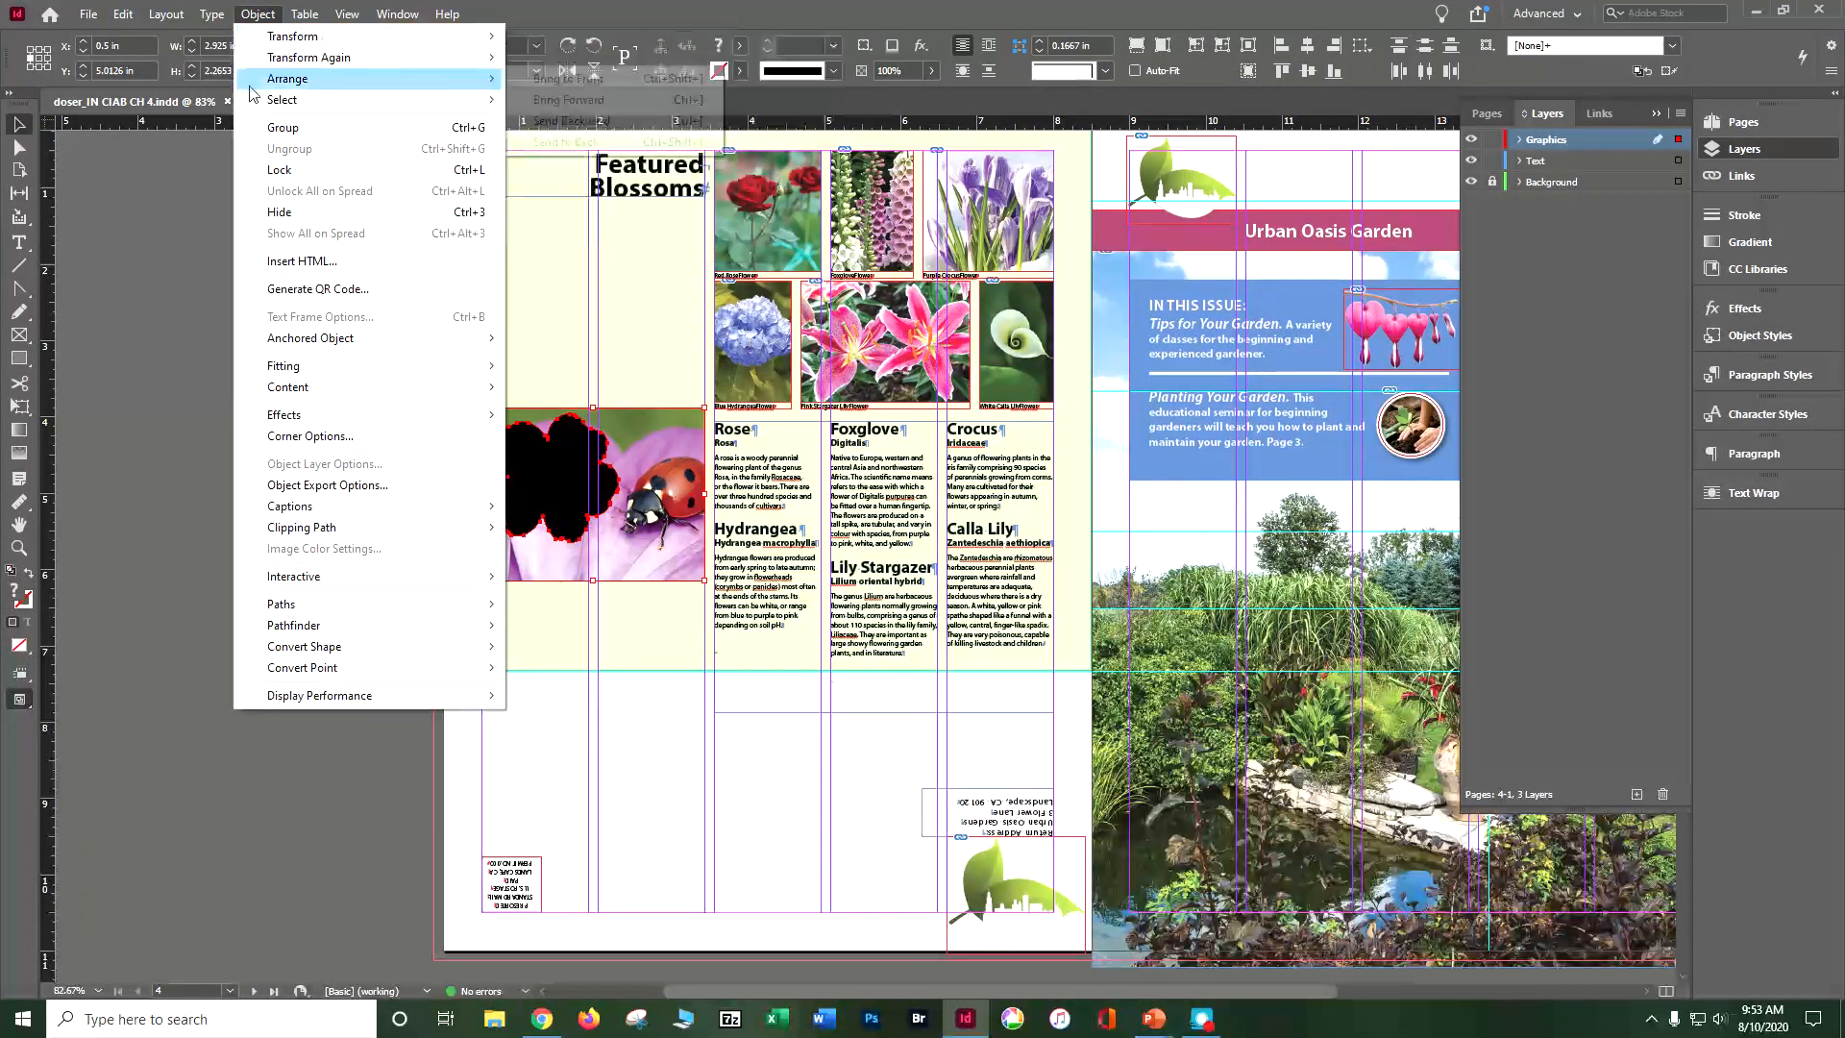
mouse_move(325, 603)
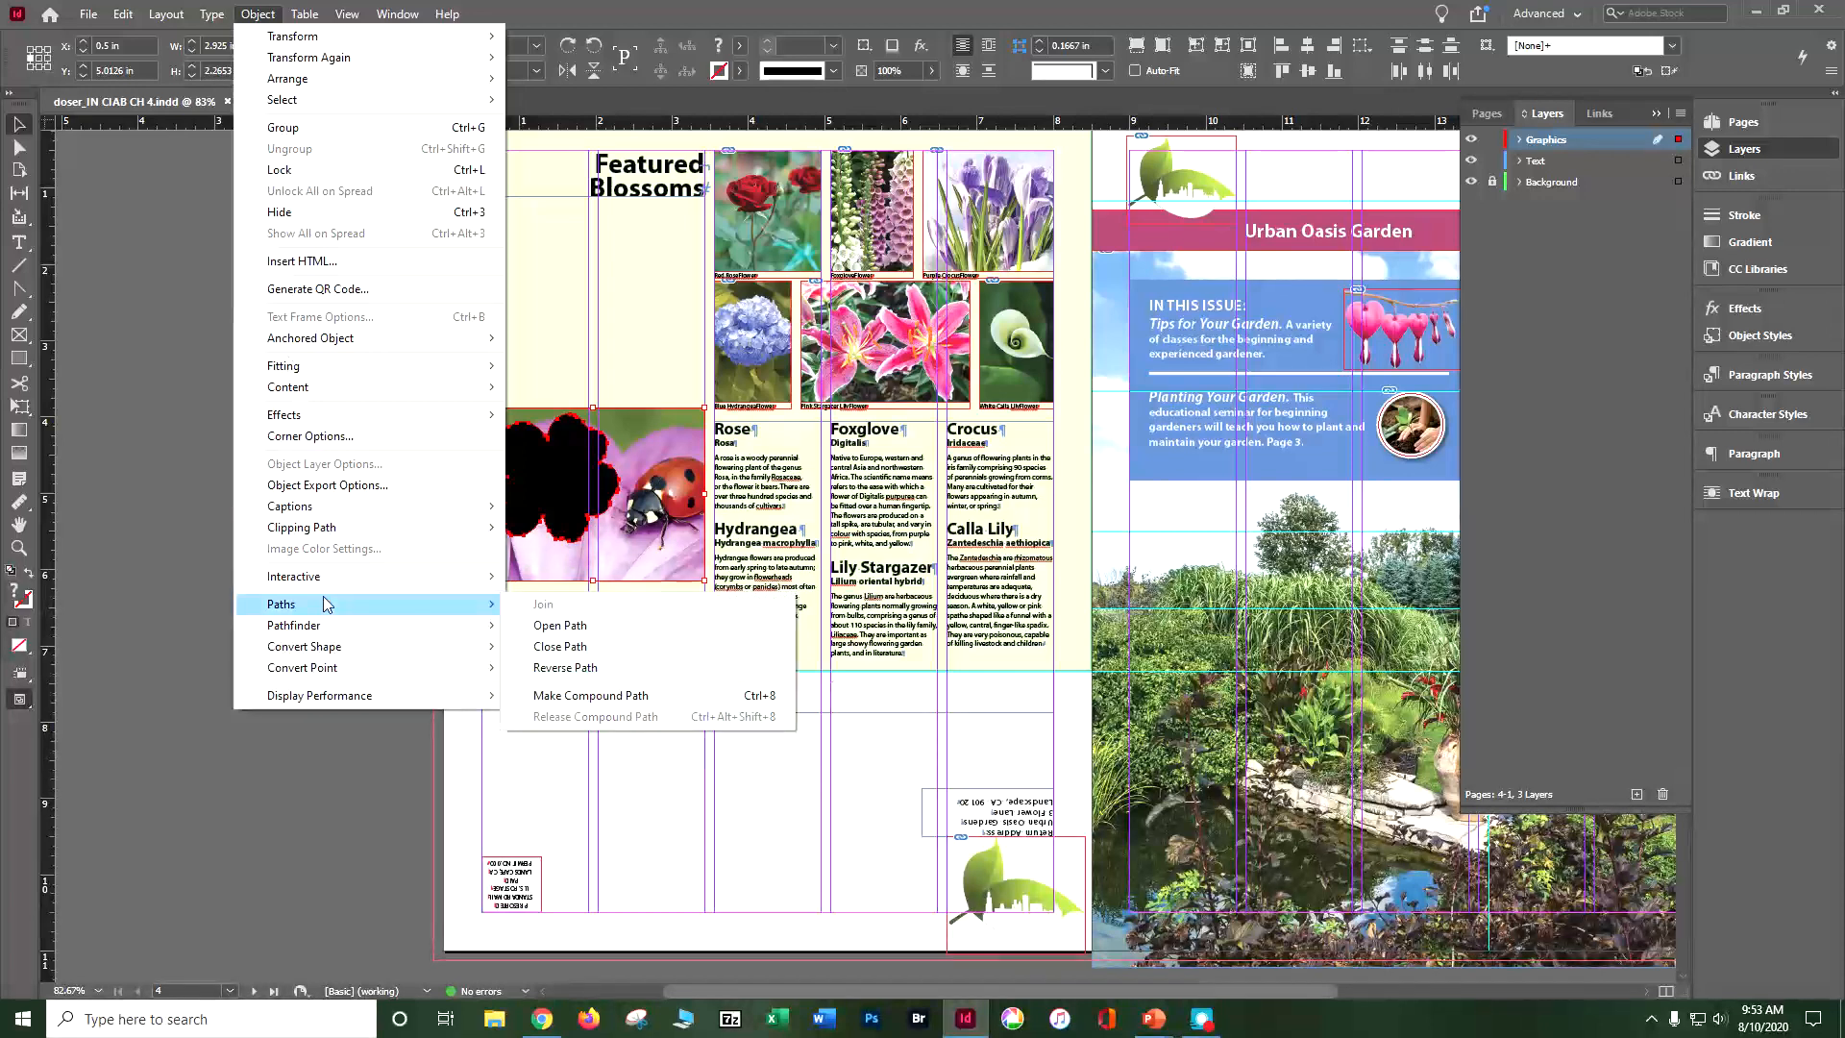
left_click(577, 697)
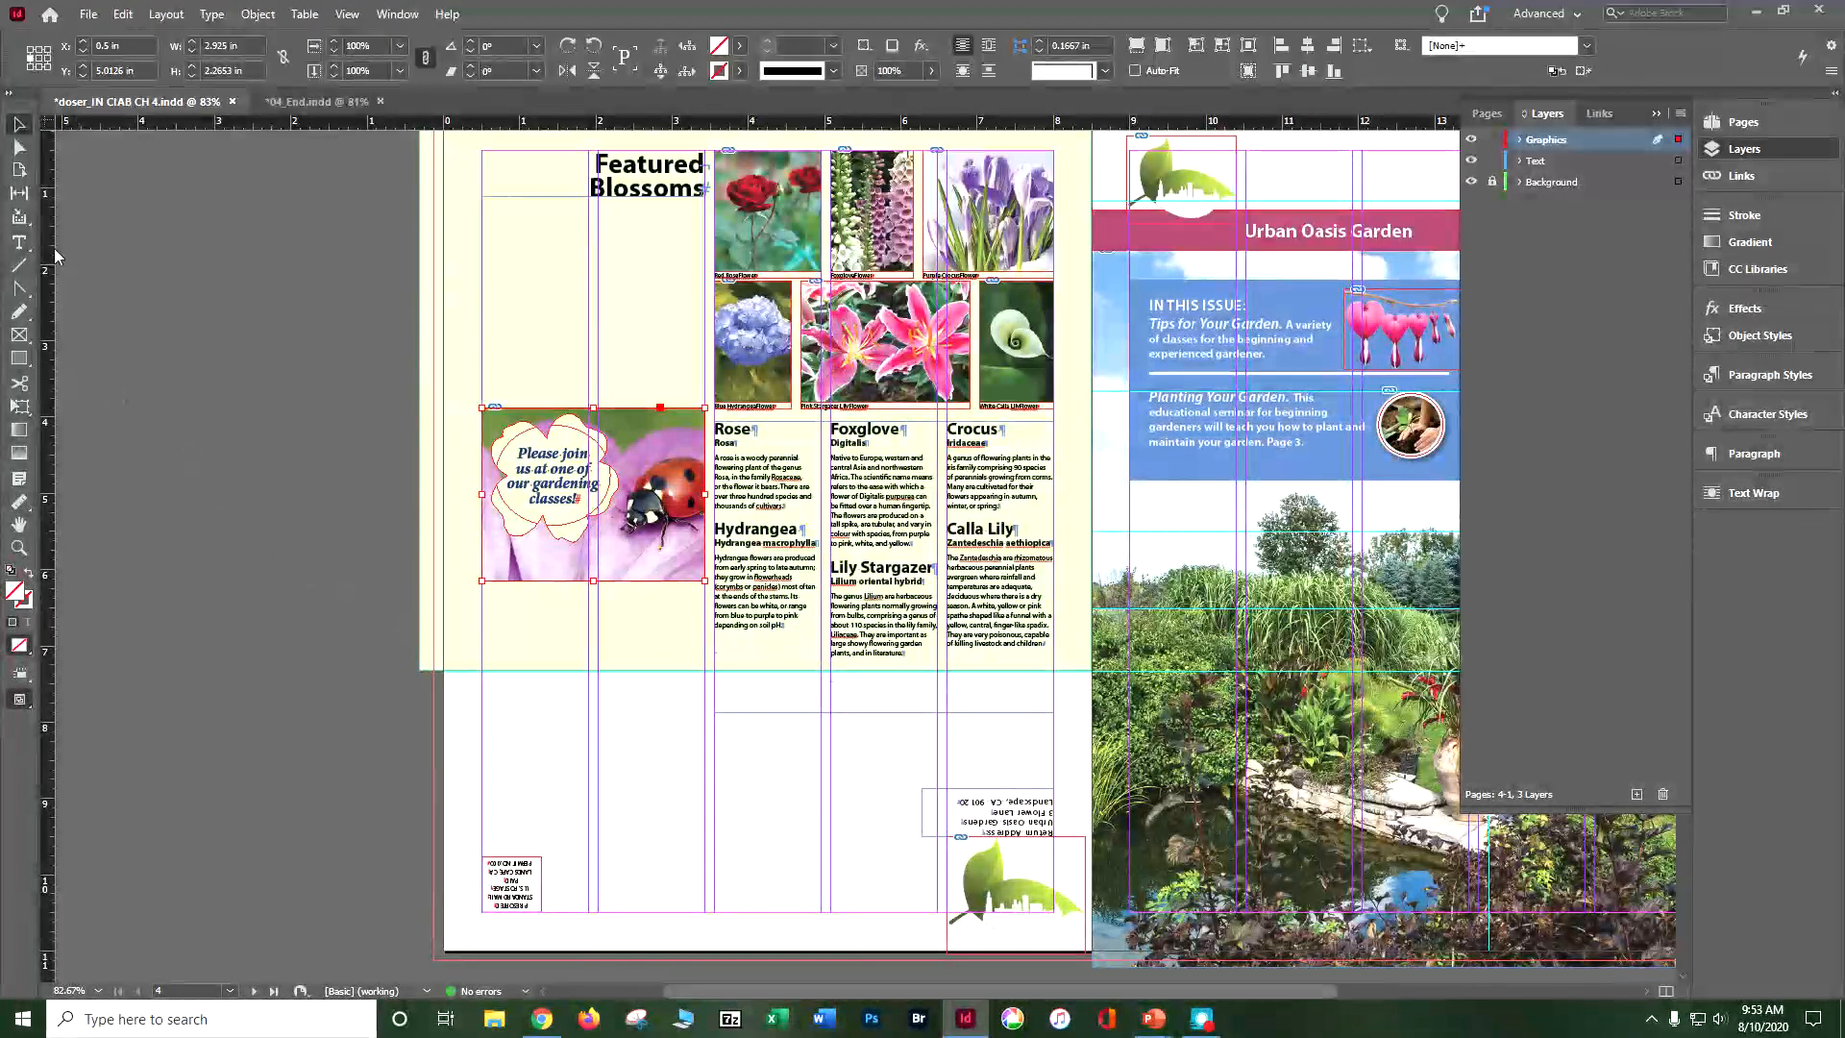
Step: Deselect everything and directly select an anchor point on the flower cutout's upper-left petal edge around the gardening classes text
left_click(15, 152)
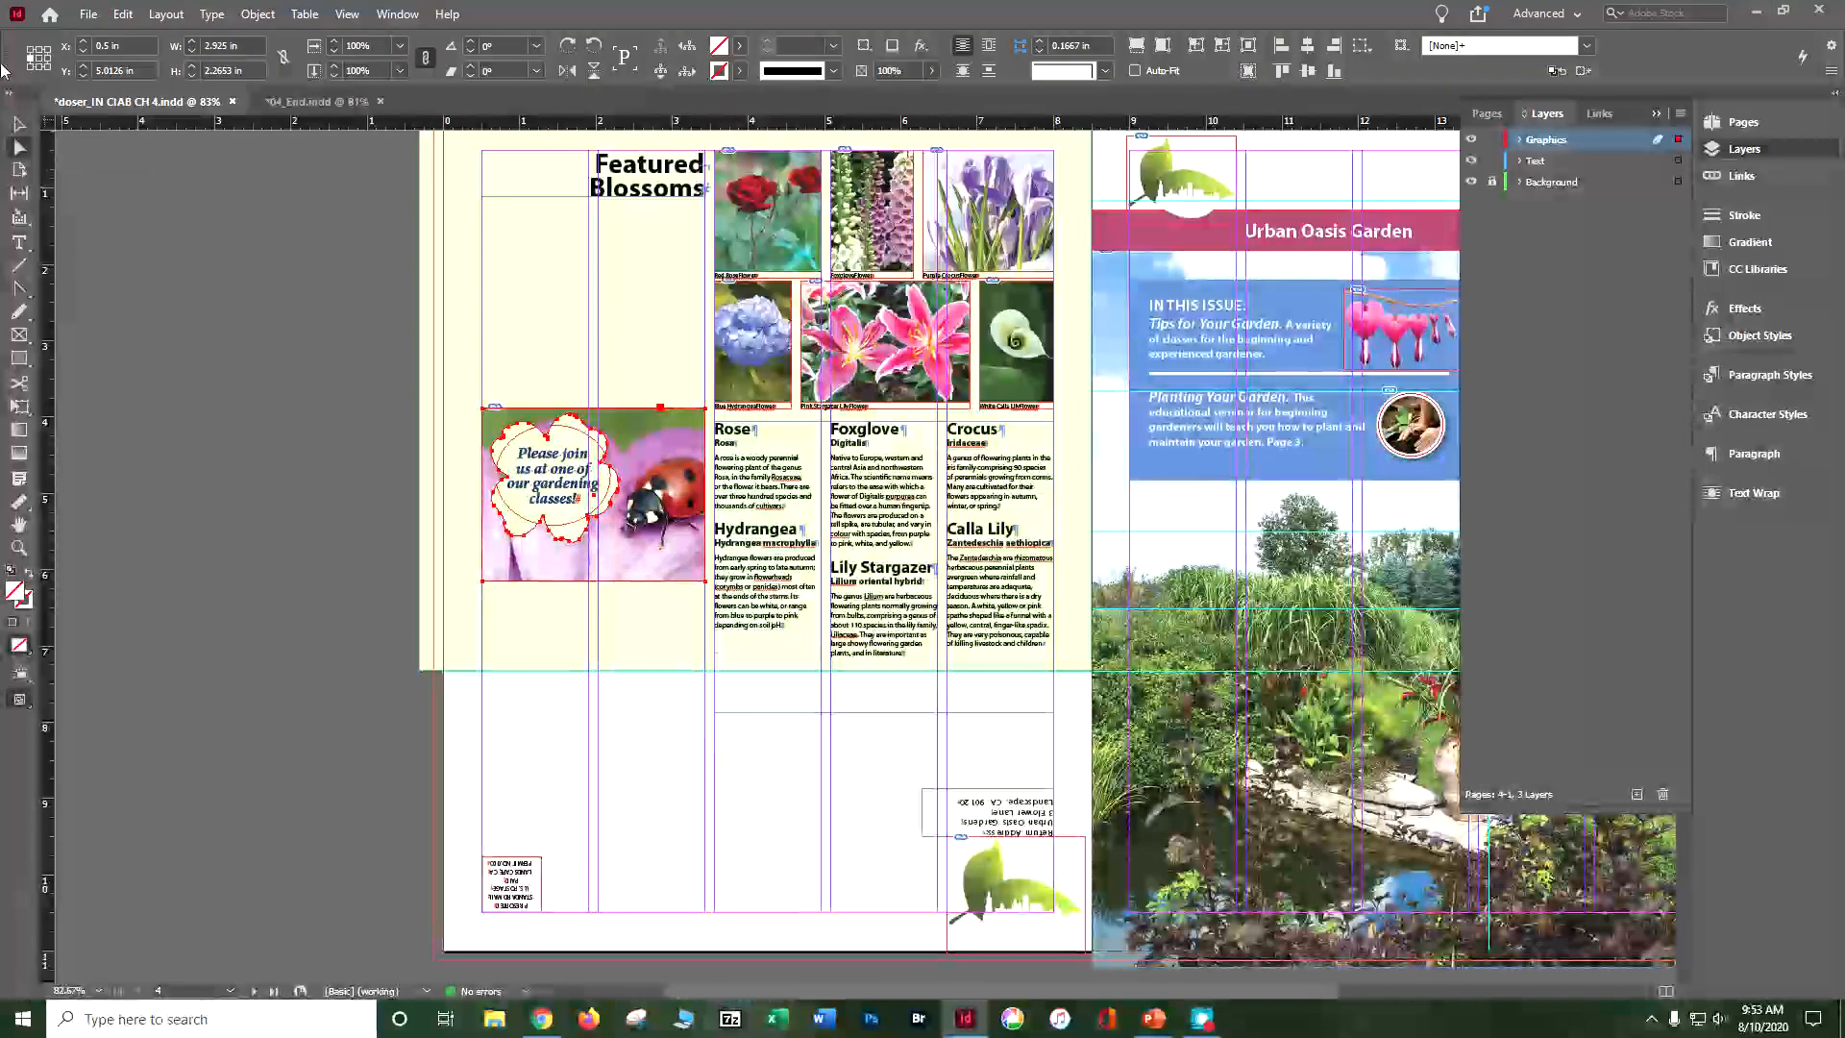
left_click(124, 15)
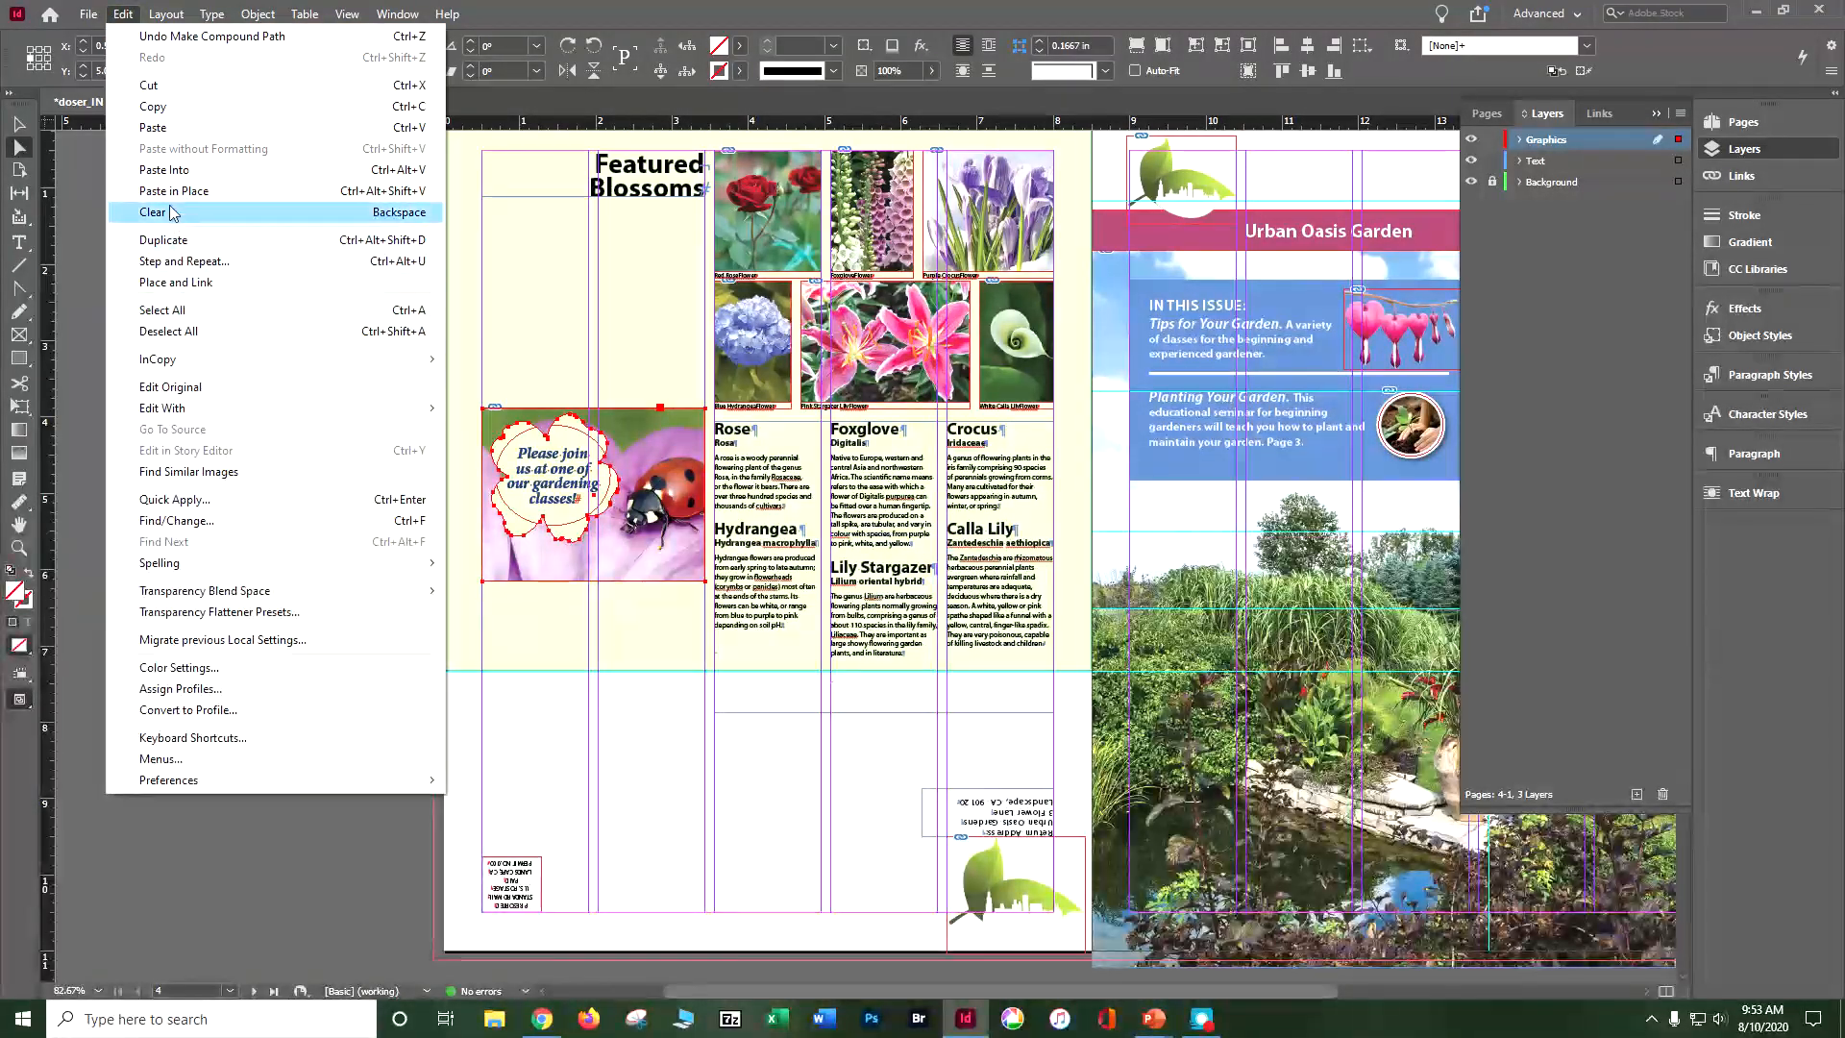
left_click(173, 332)
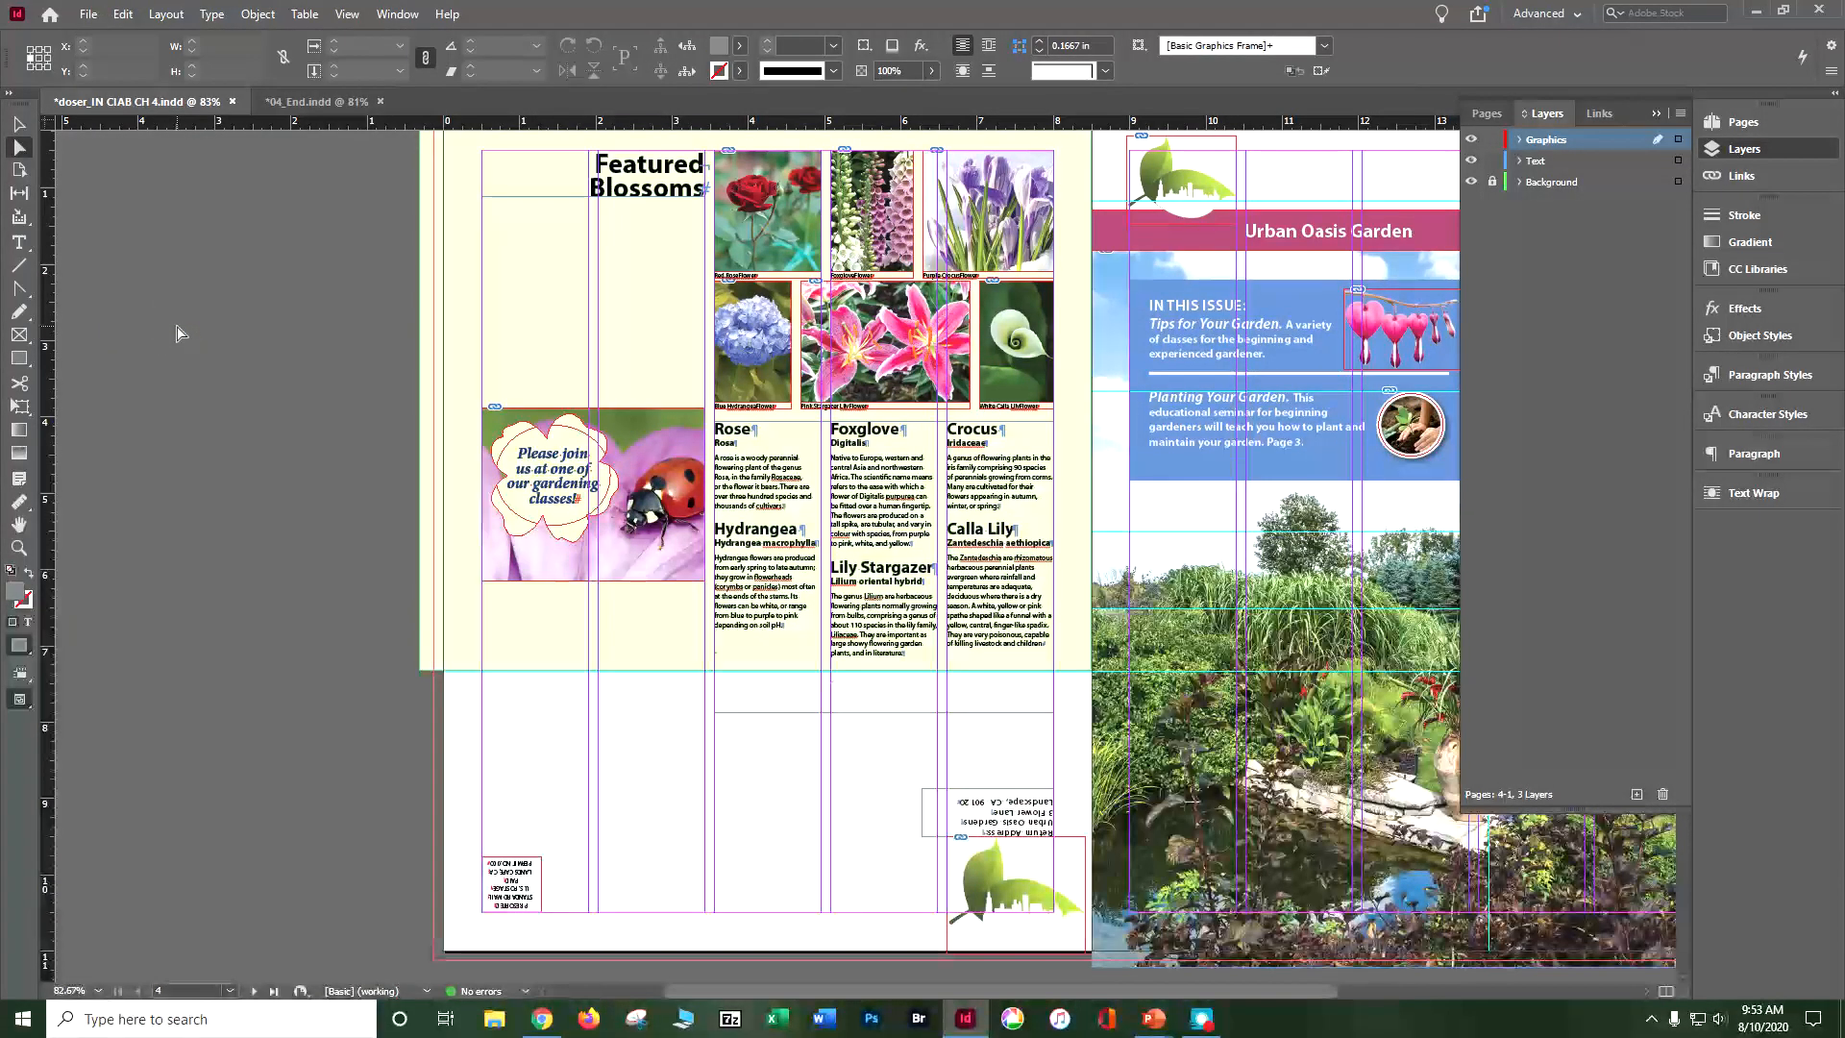
left_click(524, 452)
left_click(524, 466)
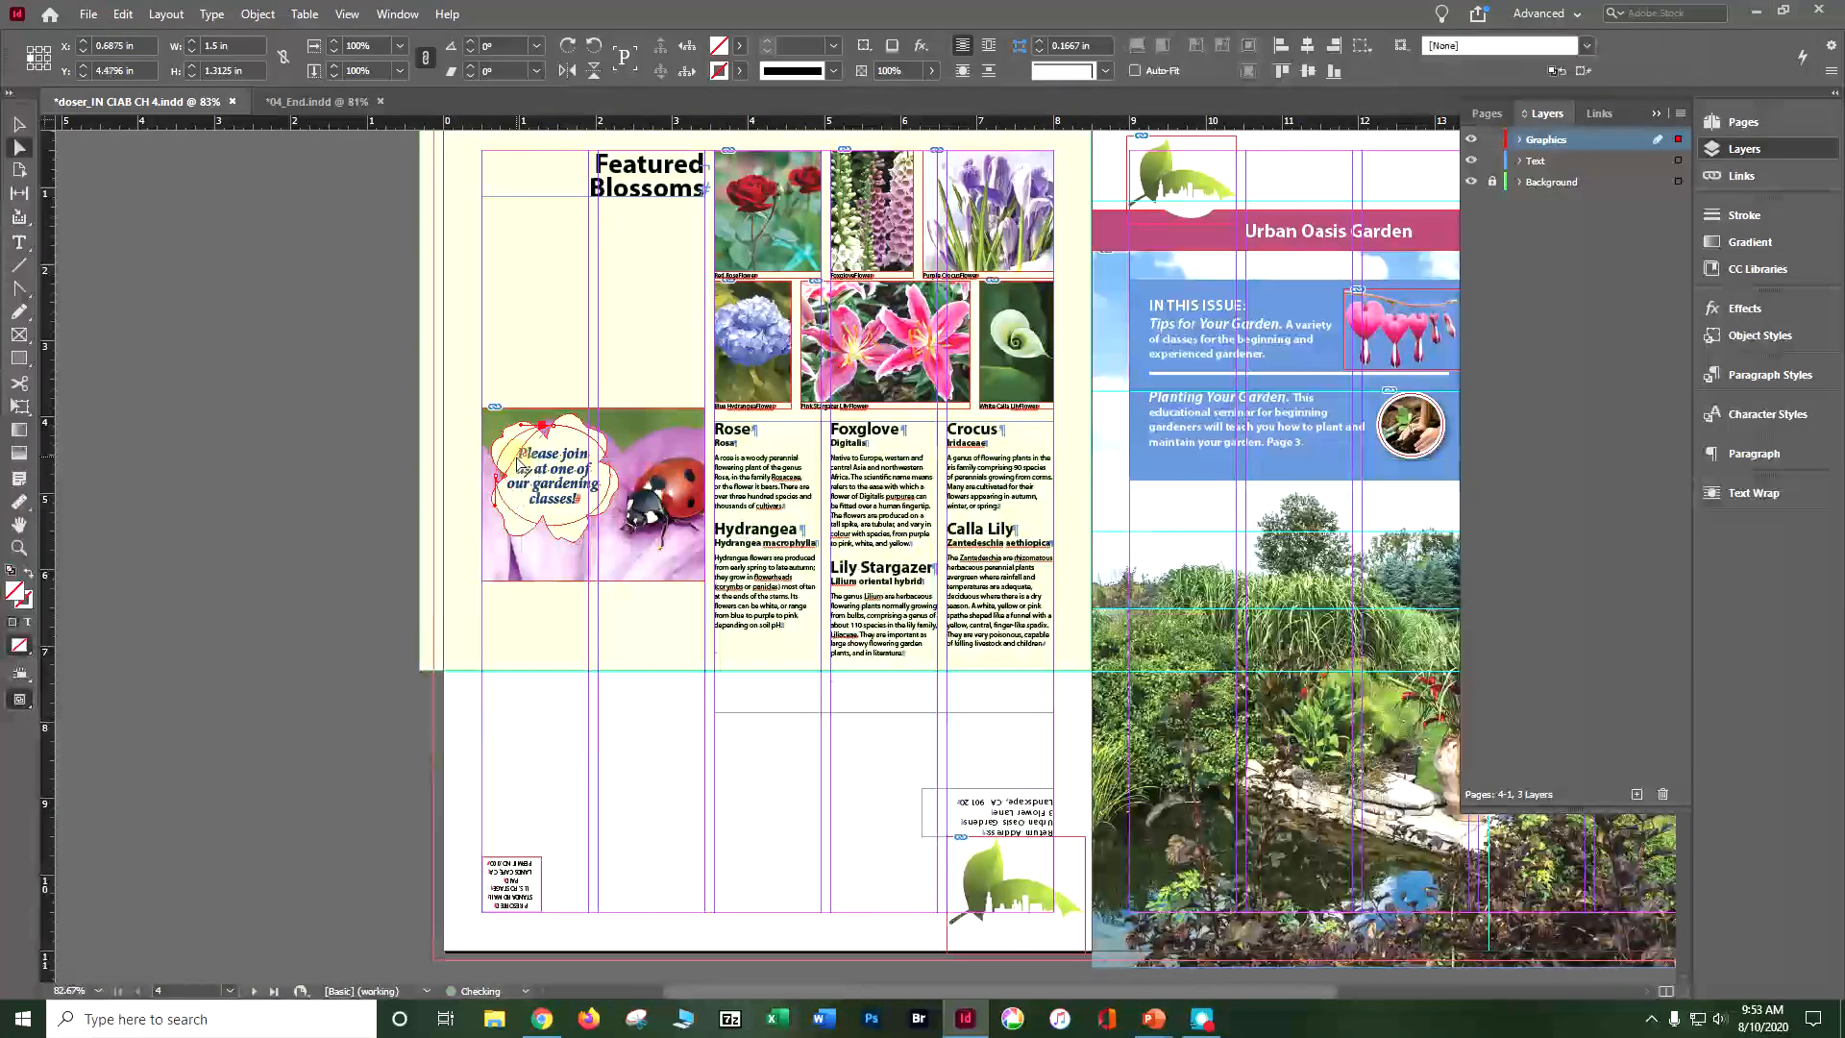
left_click(520, 458)
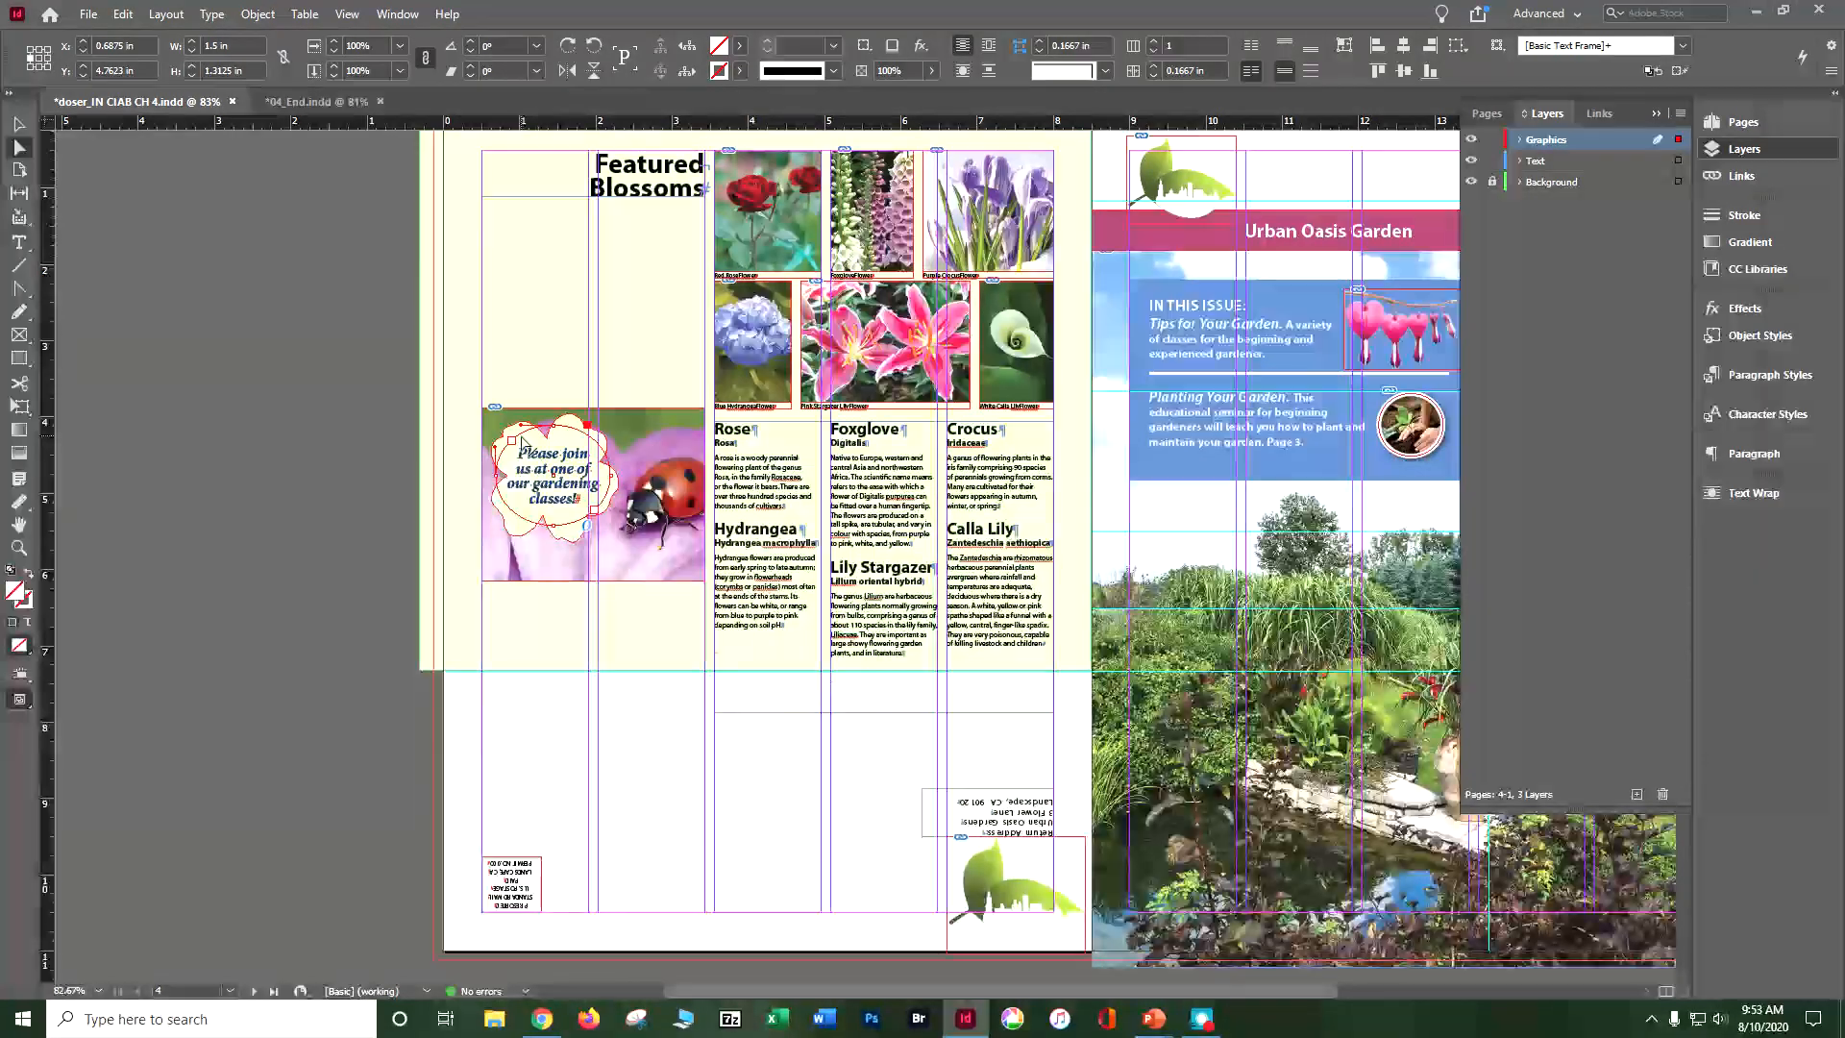
key("ctrl+equal")
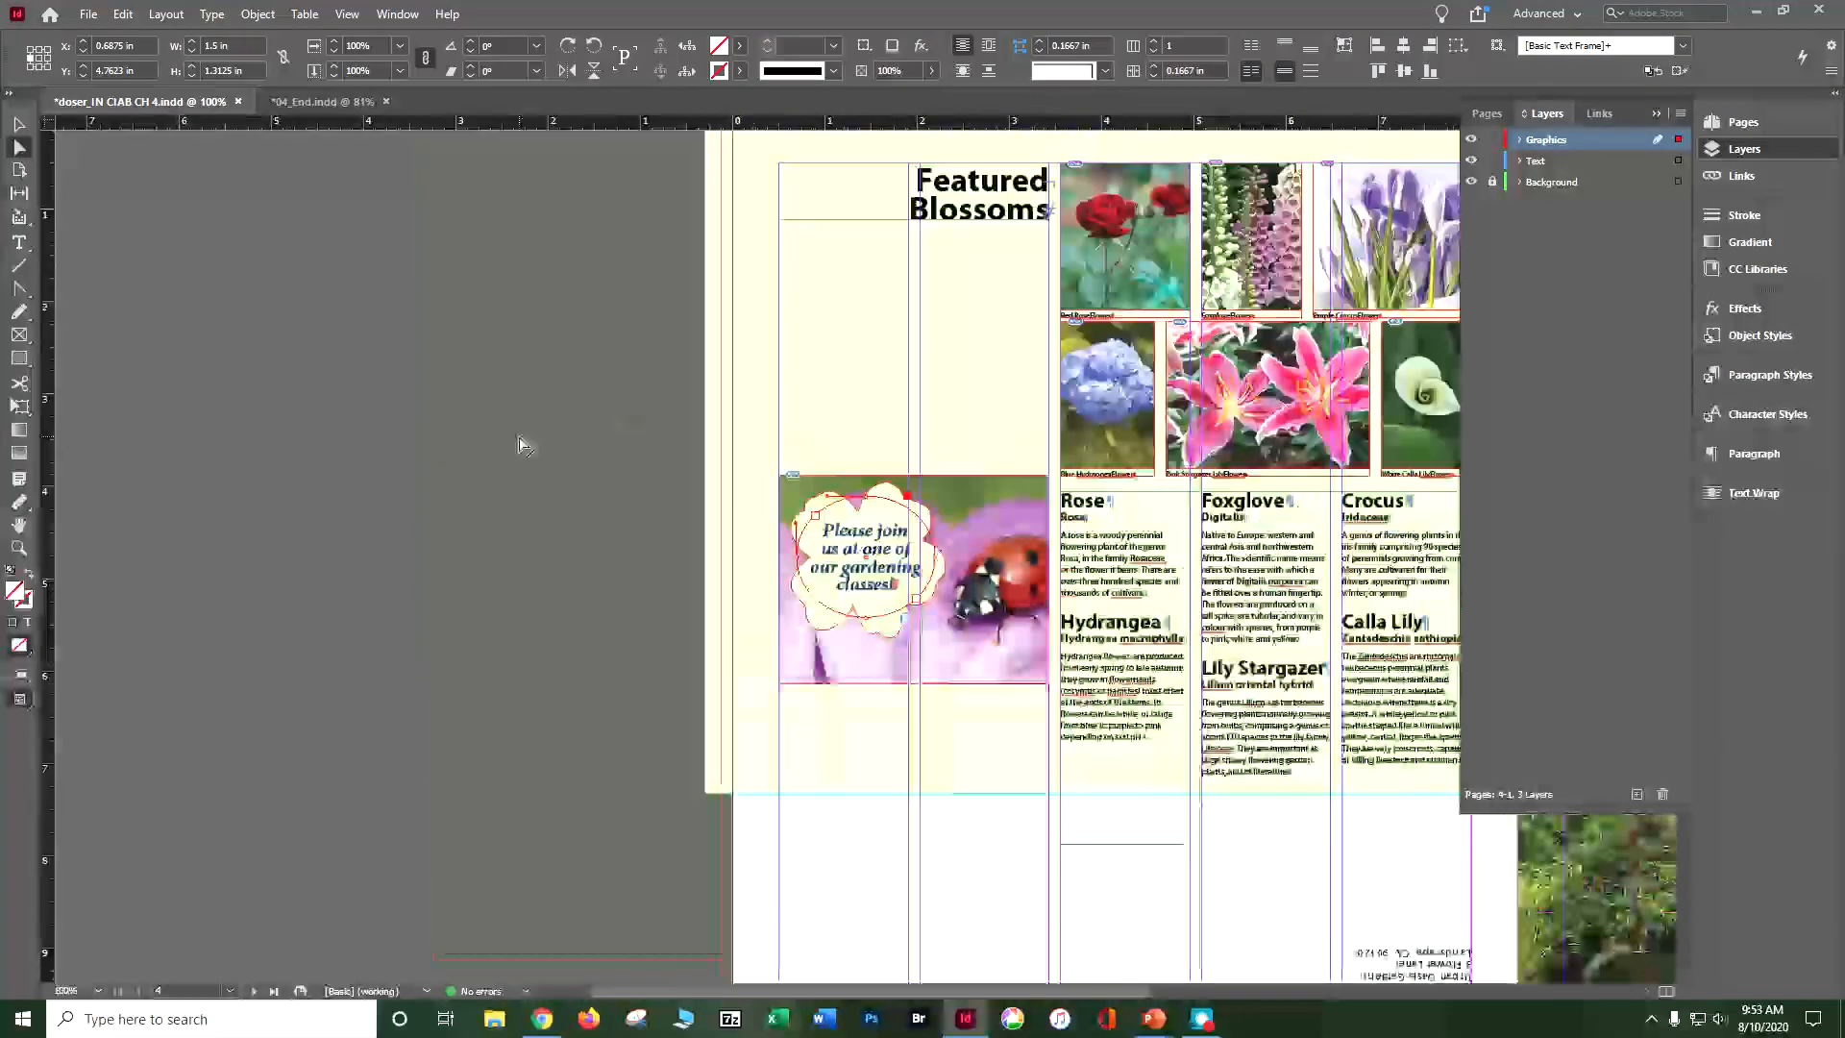
key("ctrl+equal")
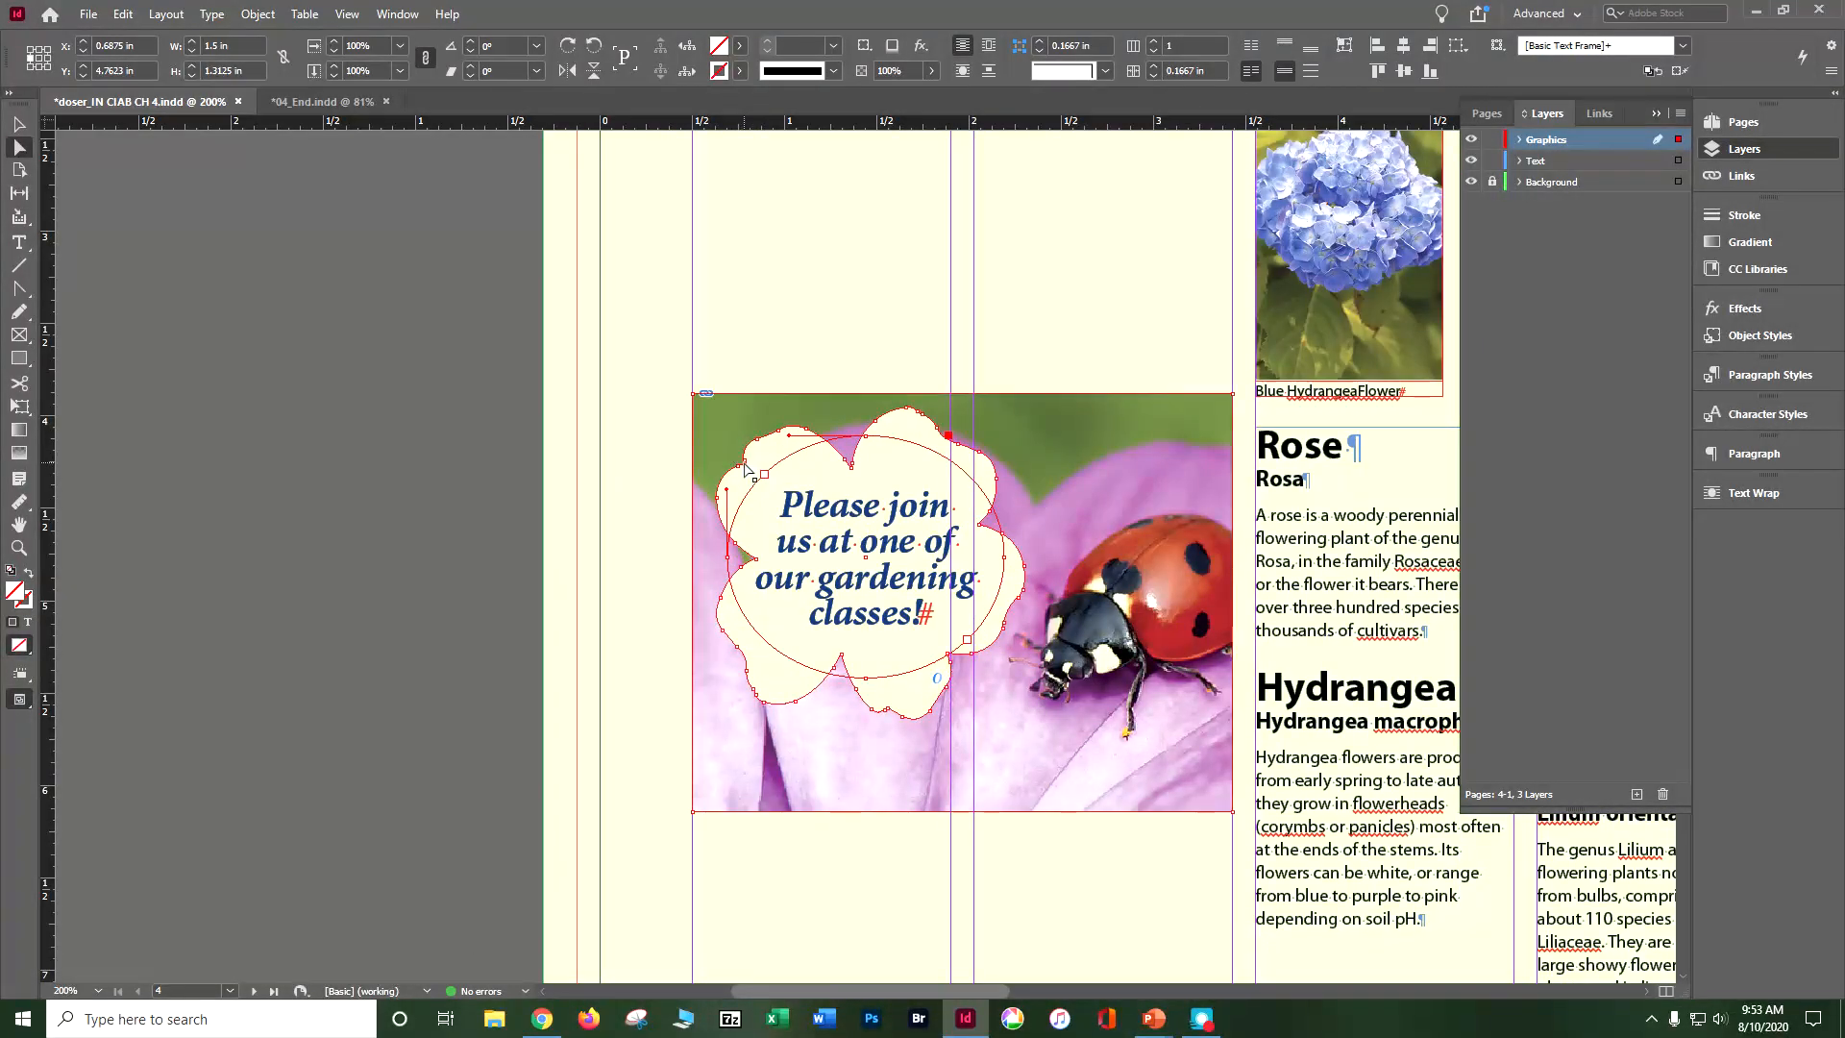
left_click(745, 467)
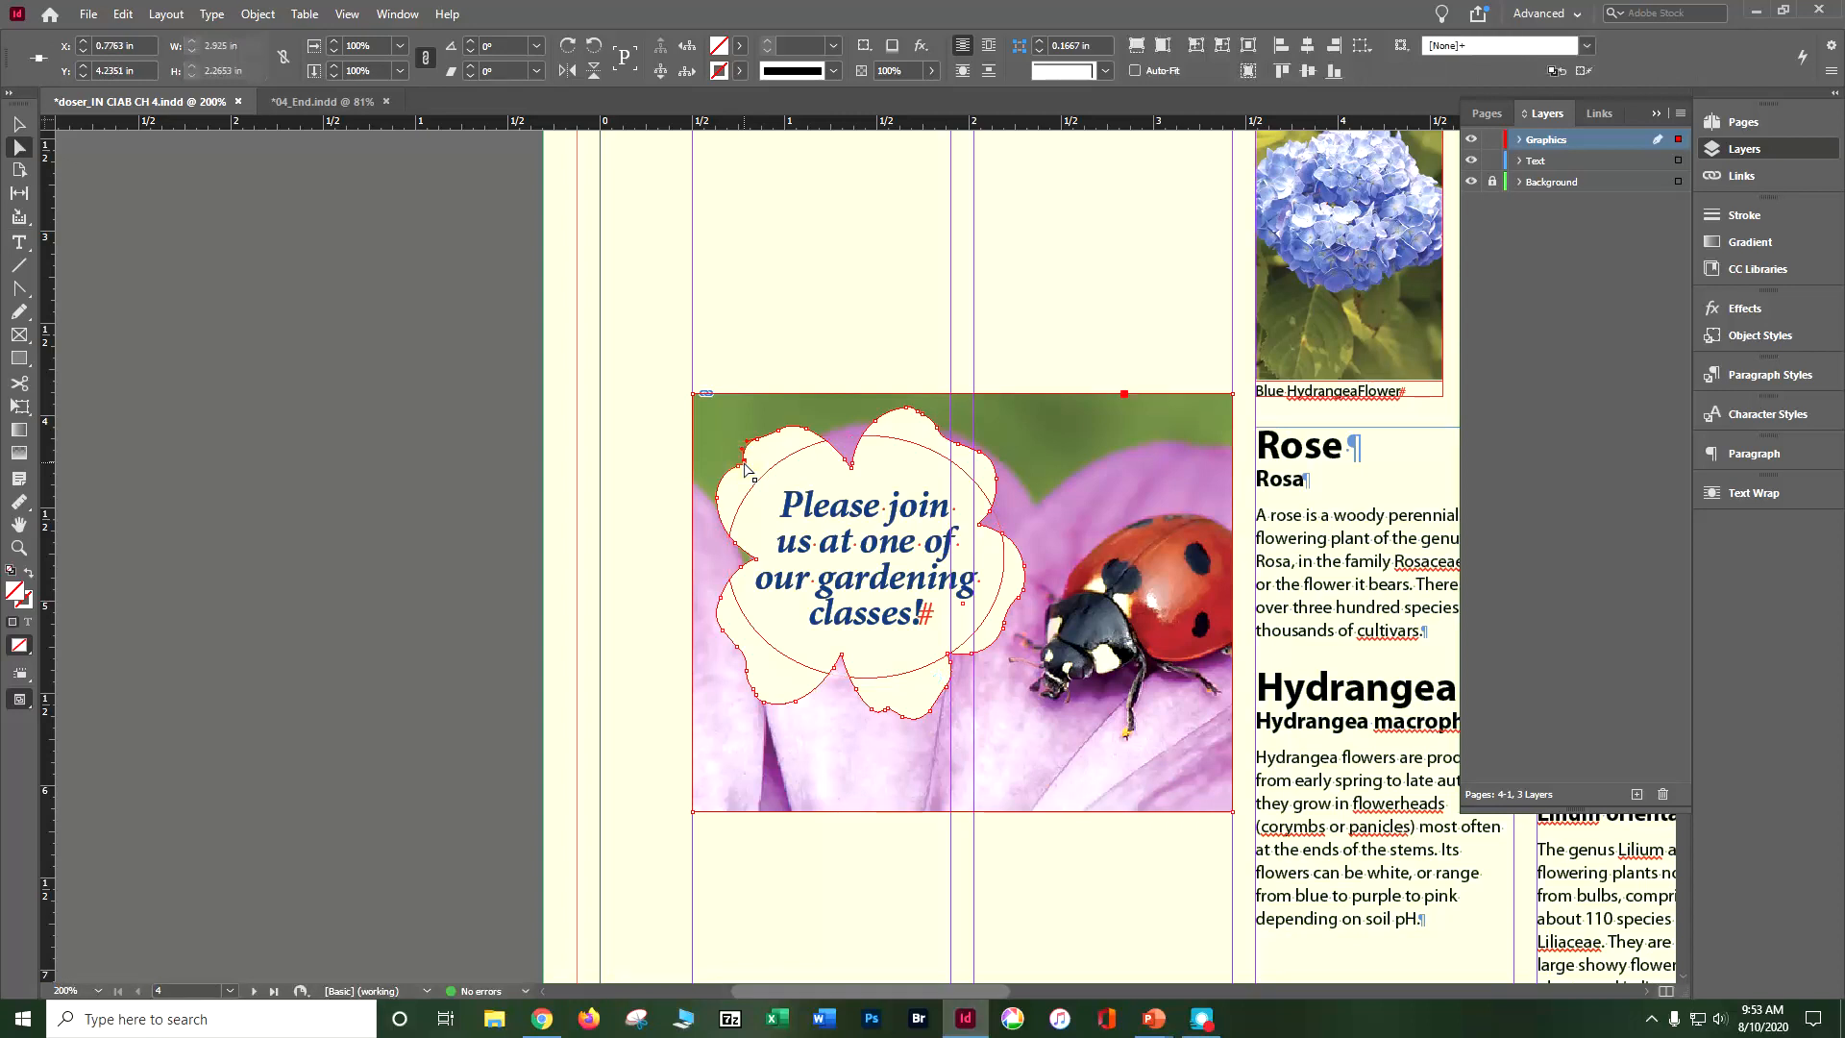
Step: Try nudging the selected anchor point on the flower cutout's edge downward, and undo the change
key("Down")
key("Down")
key("Down")
key("Down")
key("Down")
key("Down")
key("Down")
key("Down")
key("Down")
key("Down")
key("Down")
key("Down")
key("Down")
key("Down")
key("Down")
key("Down")
key("Up")
key("Up")
key("Up")
key("Up")
key("Up")
key("Up")
key("Up")
key("Up")
key("Up")
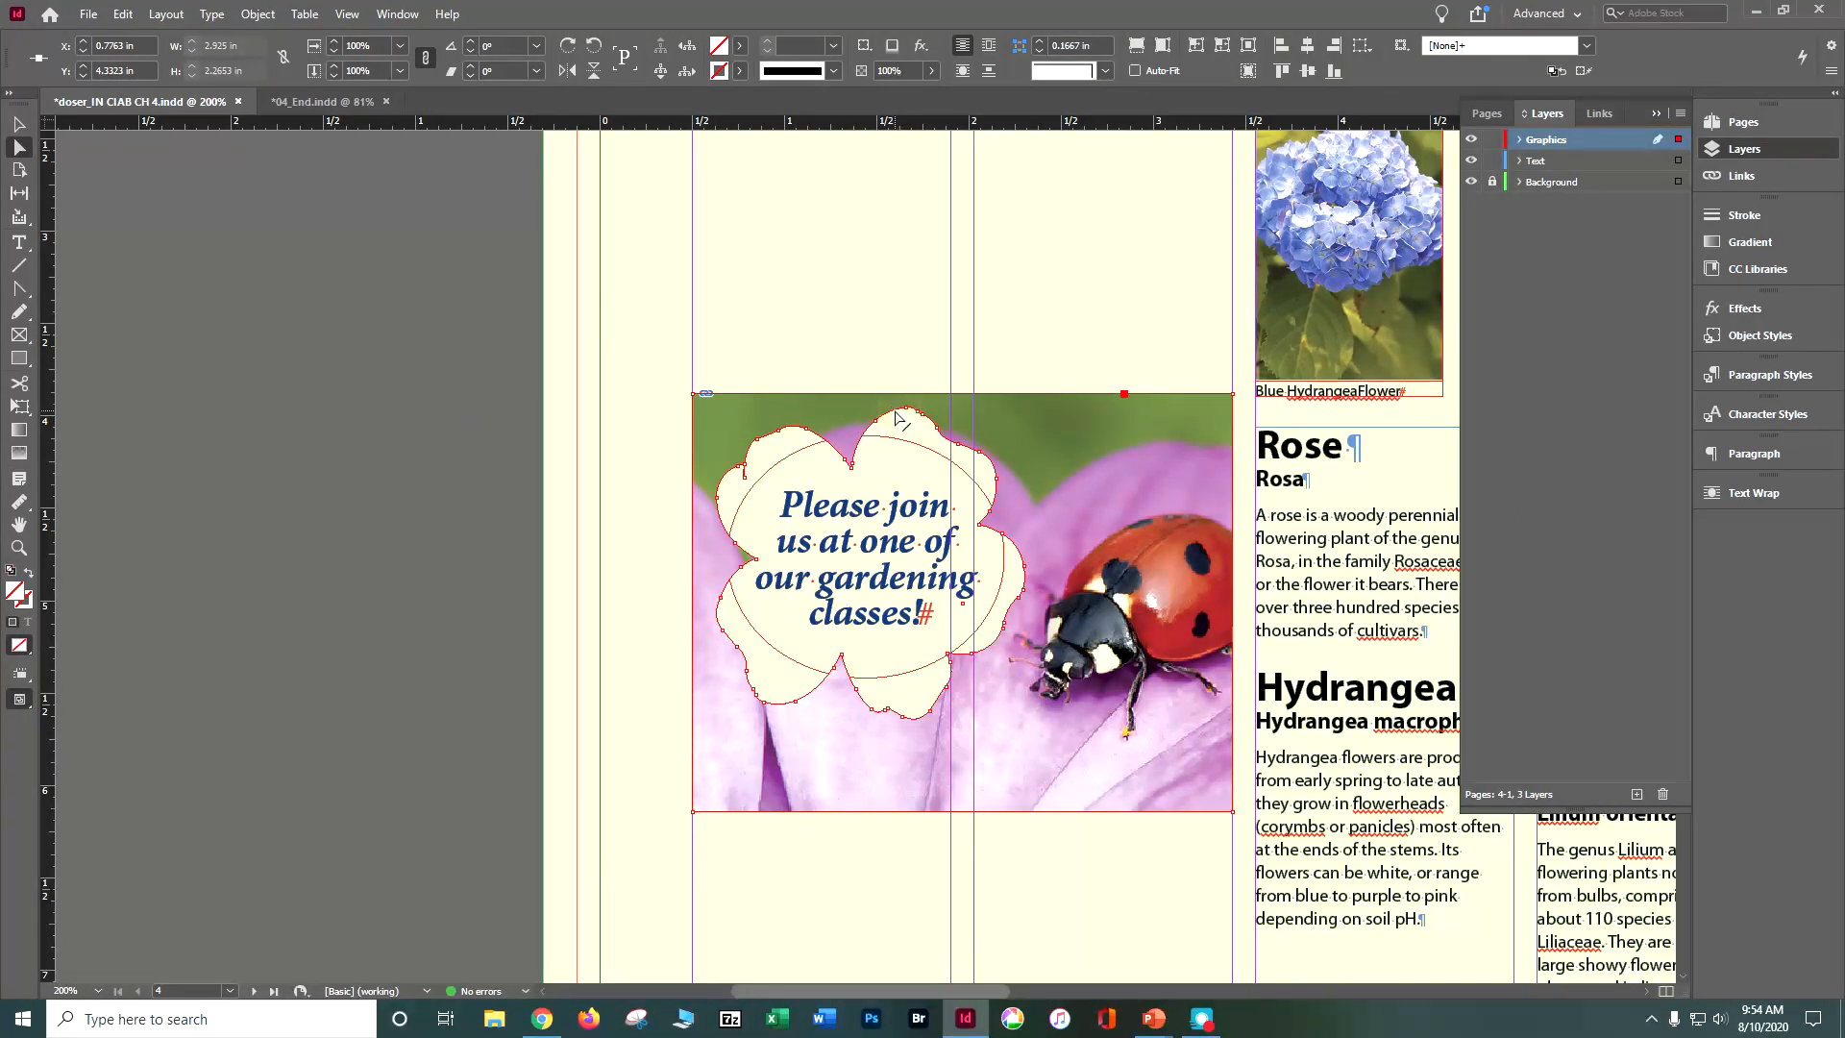
key("ctrl+z")
Step: Nudge the whole ladybug photo with its flower cutout right to an X position of about 0.57 in
key("Right")
key("Right")
key("Right")
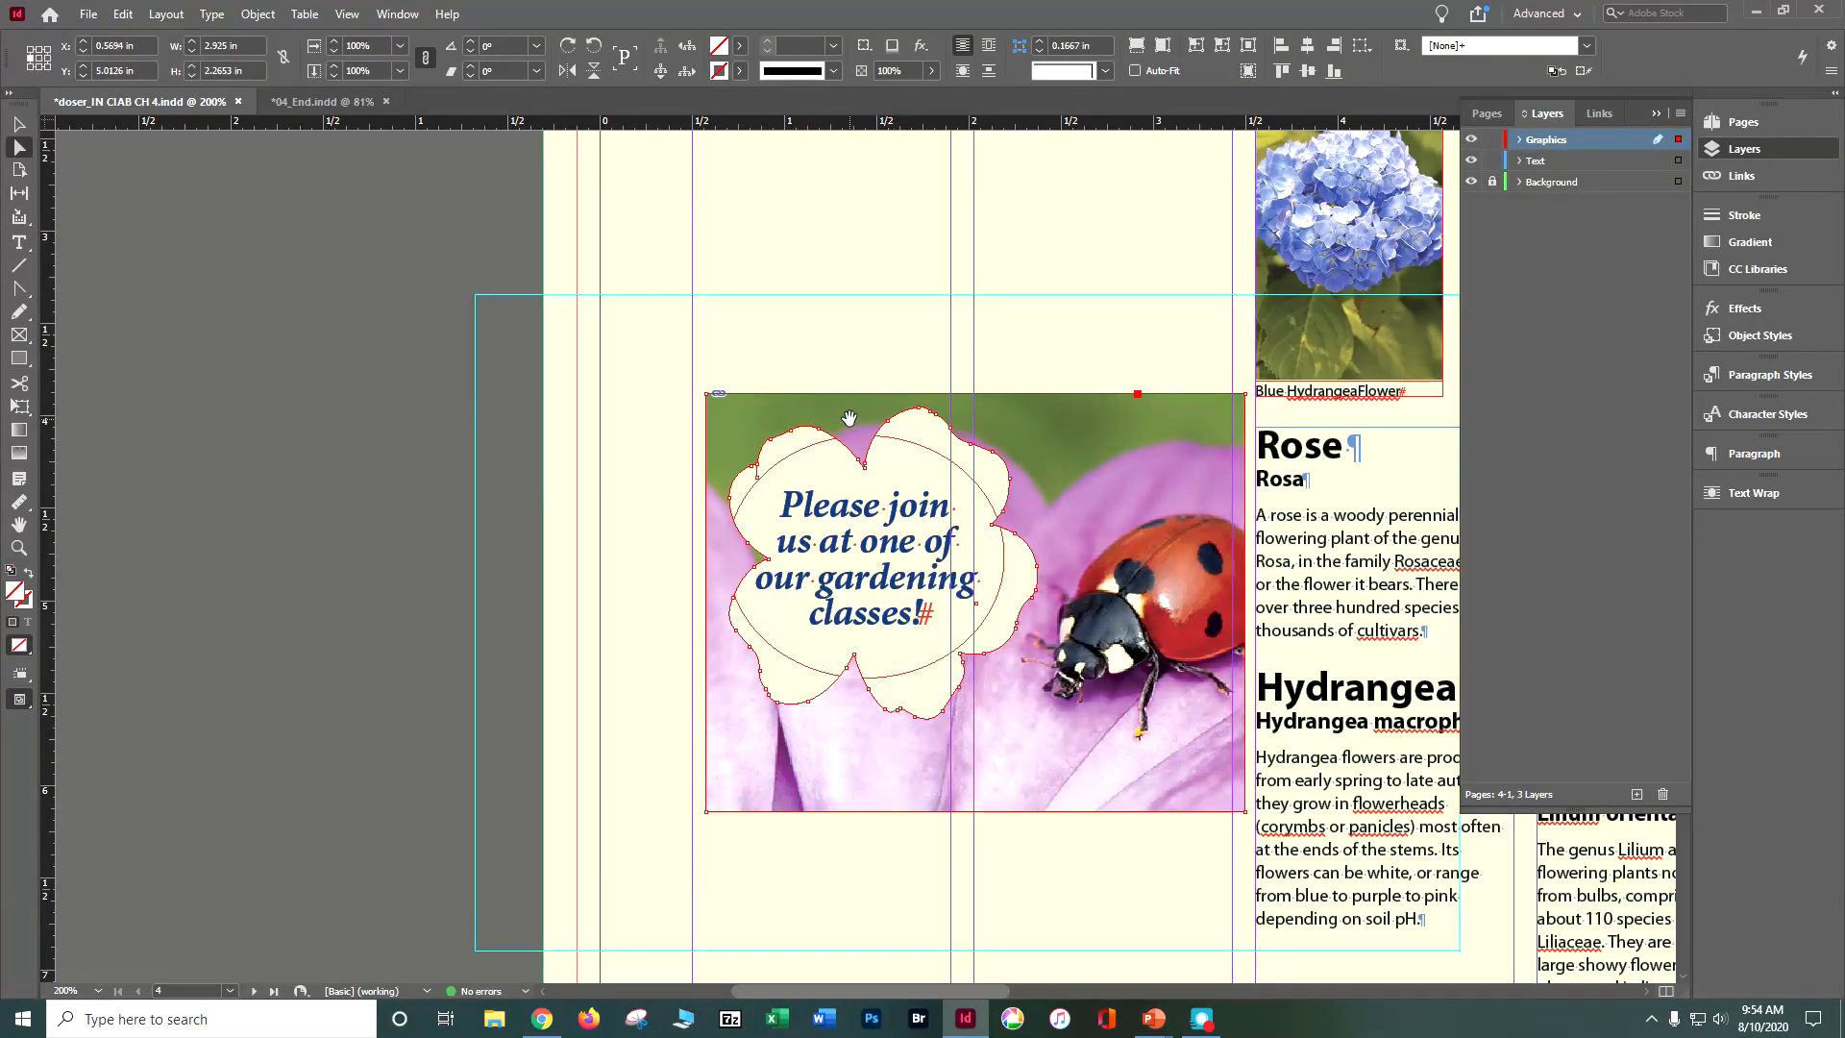
Step: Nudge the whole ladybug photo with its flower cutout to X 0.5 in and Y 5.0265 in
key("Left")
key("Left")
key("Left")
key("Left")
key("Down")
key("Left")
key("Left")
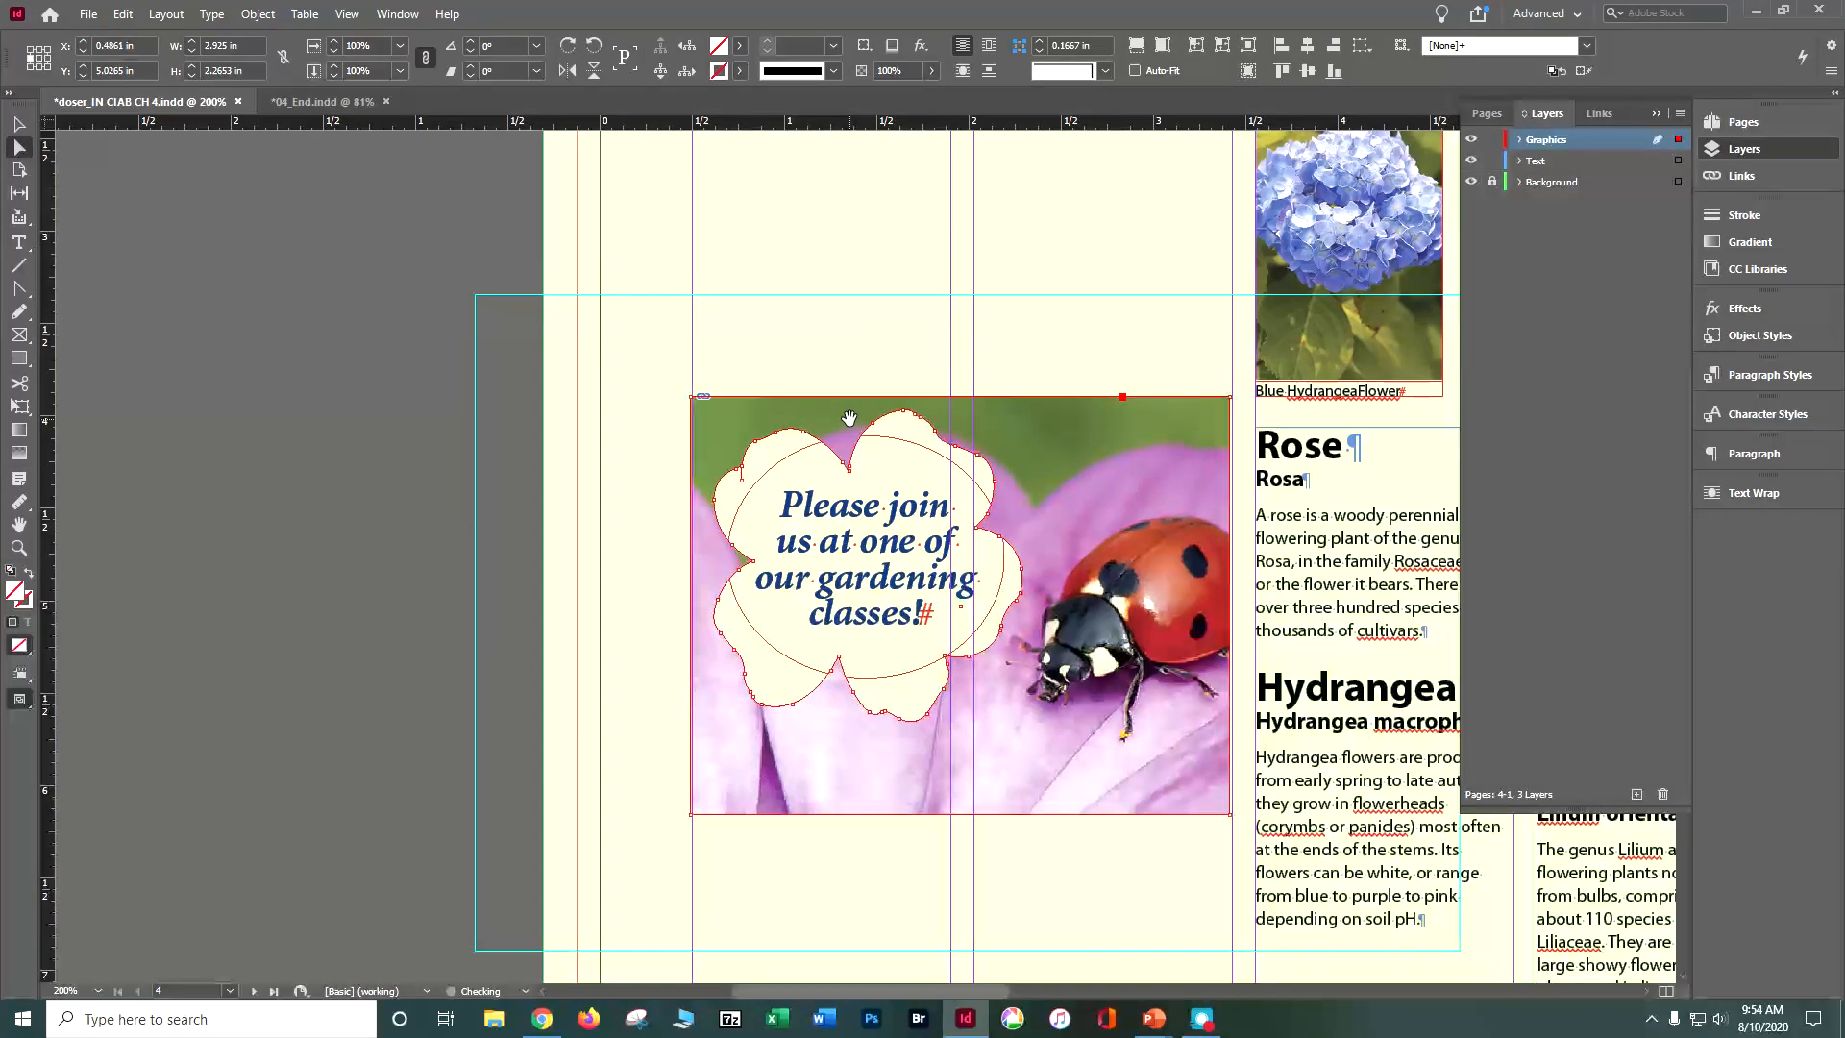
key("Right")
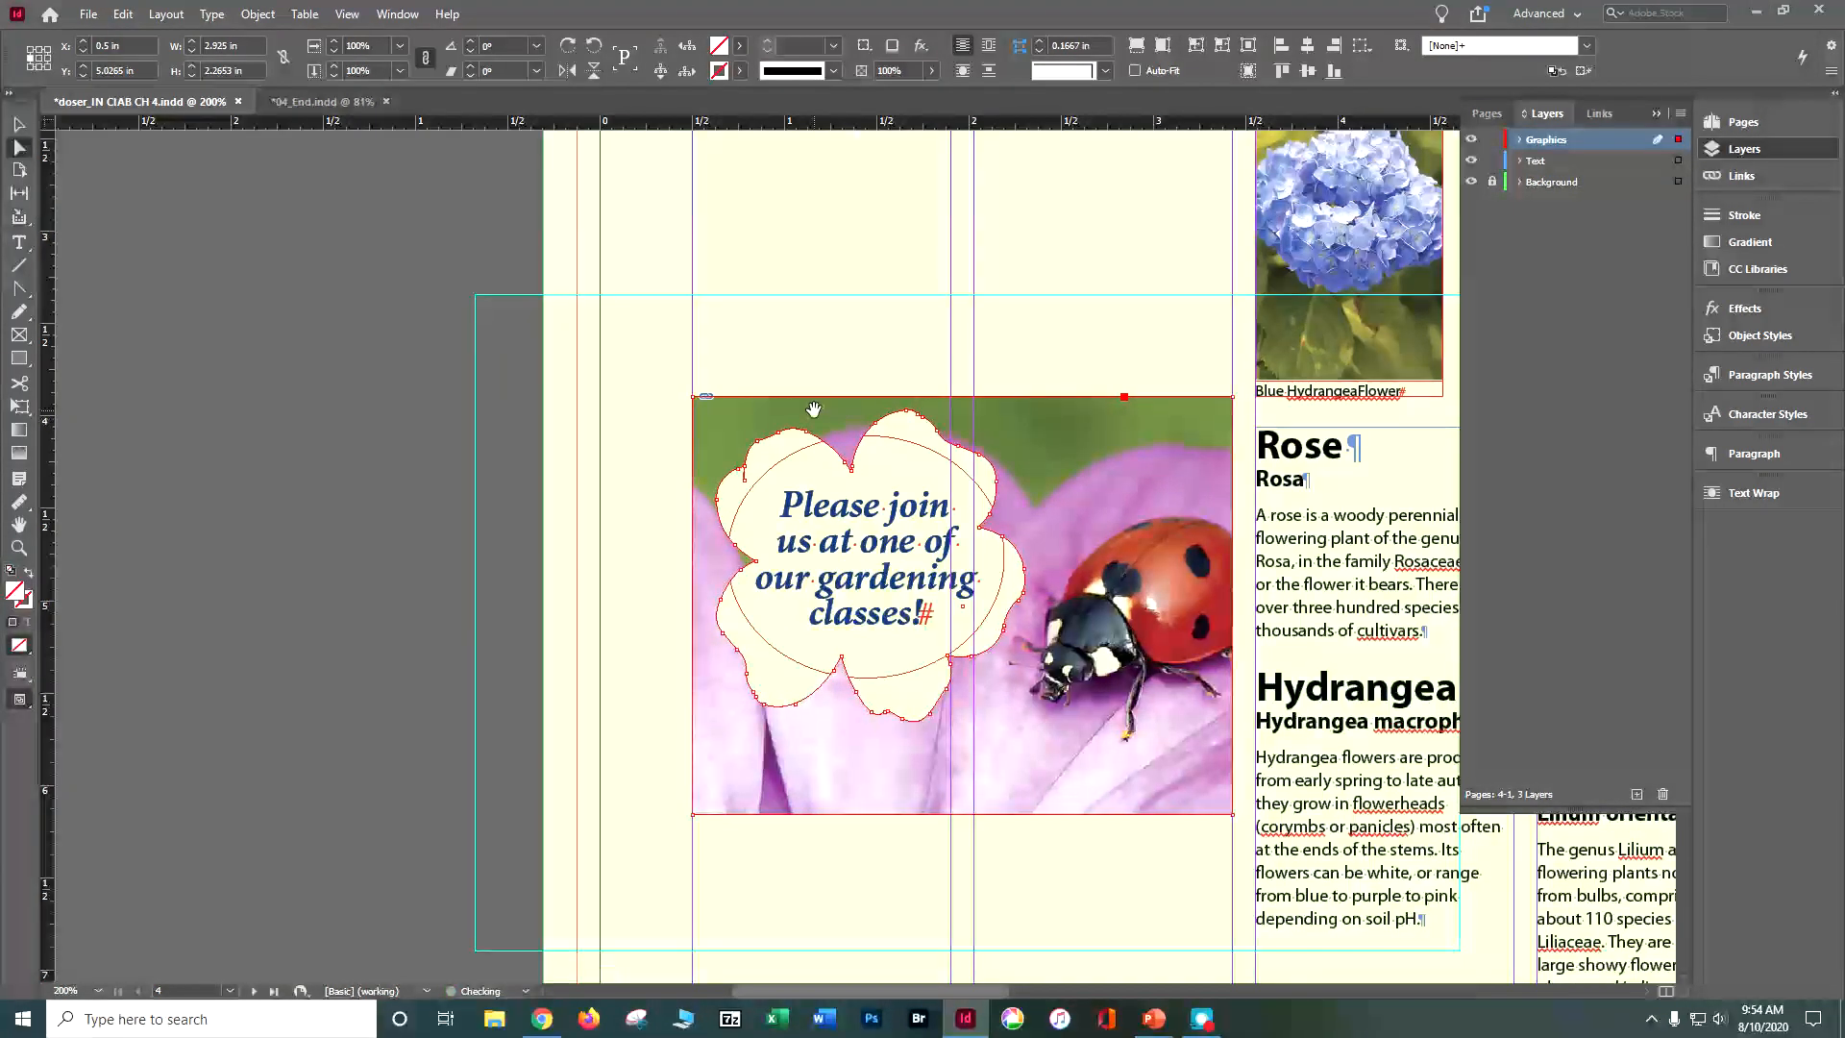
Step: Directly select an anchor point on the flower cutout's upper-left petal and nudge it down to smooth the edge
left_click(249, 439)
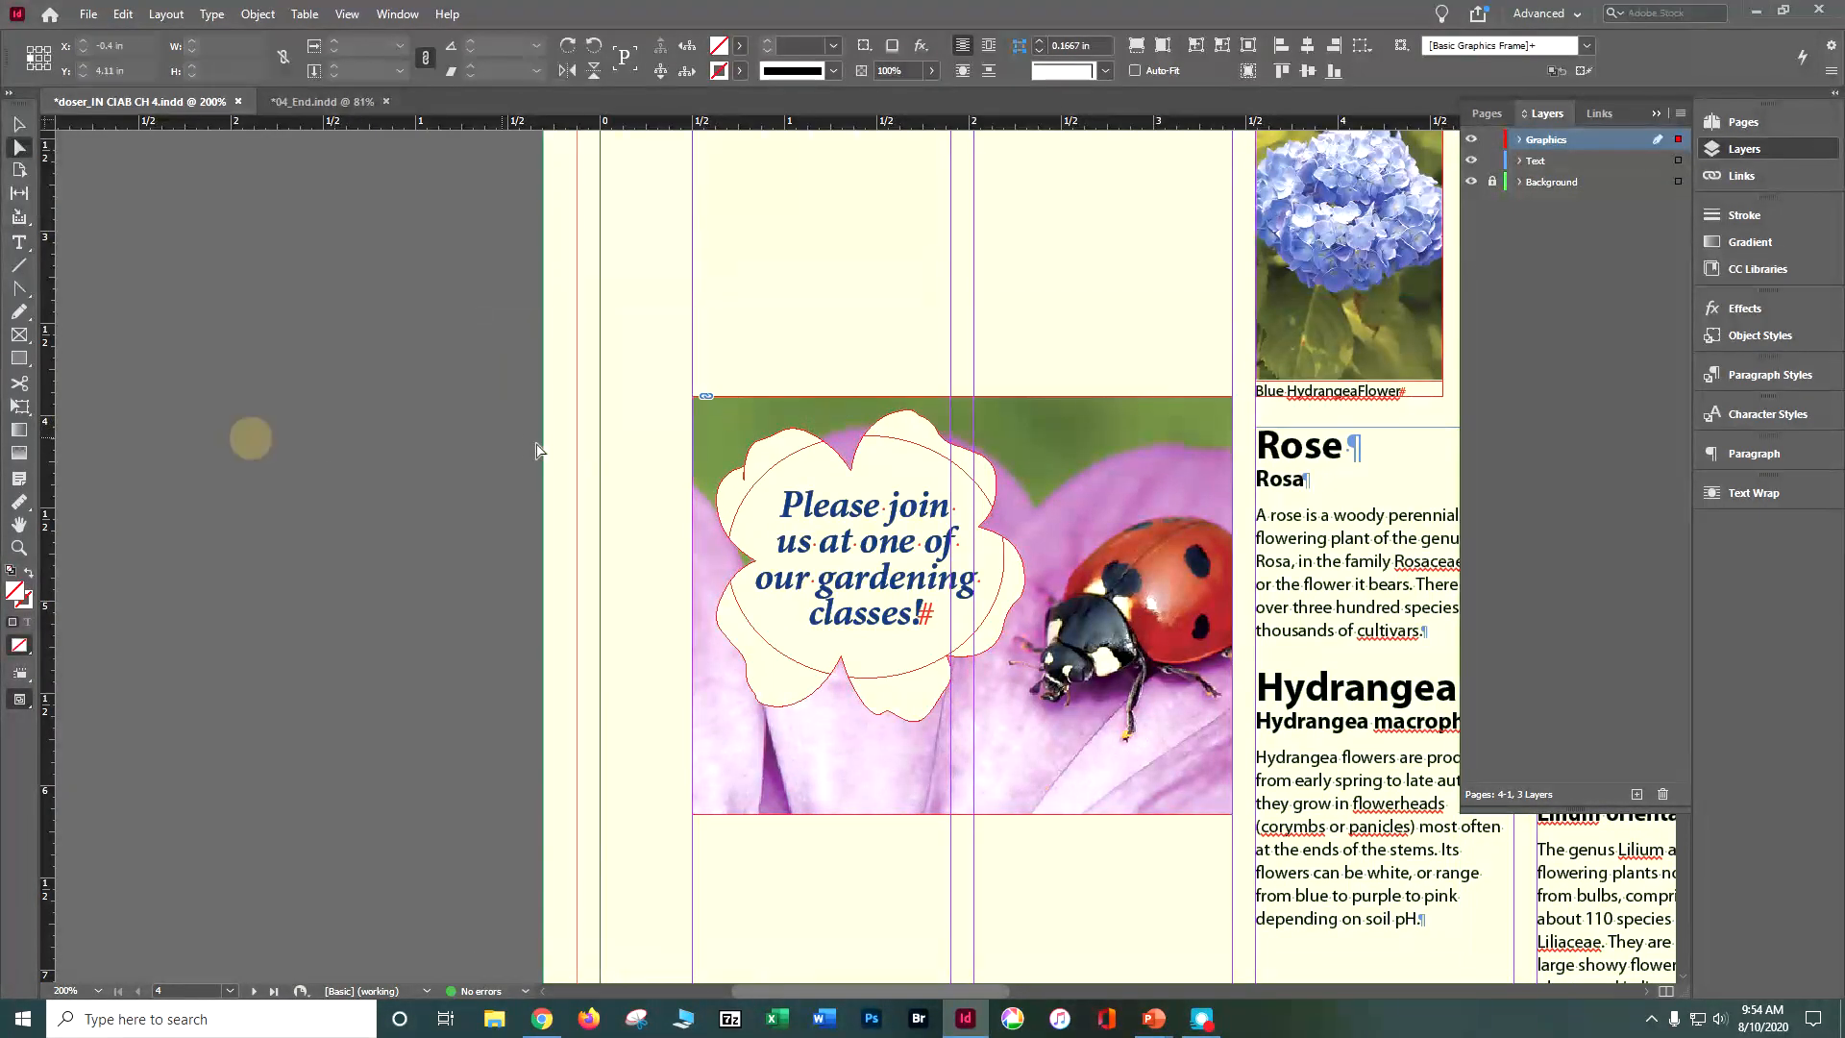
left_click(757, 448)
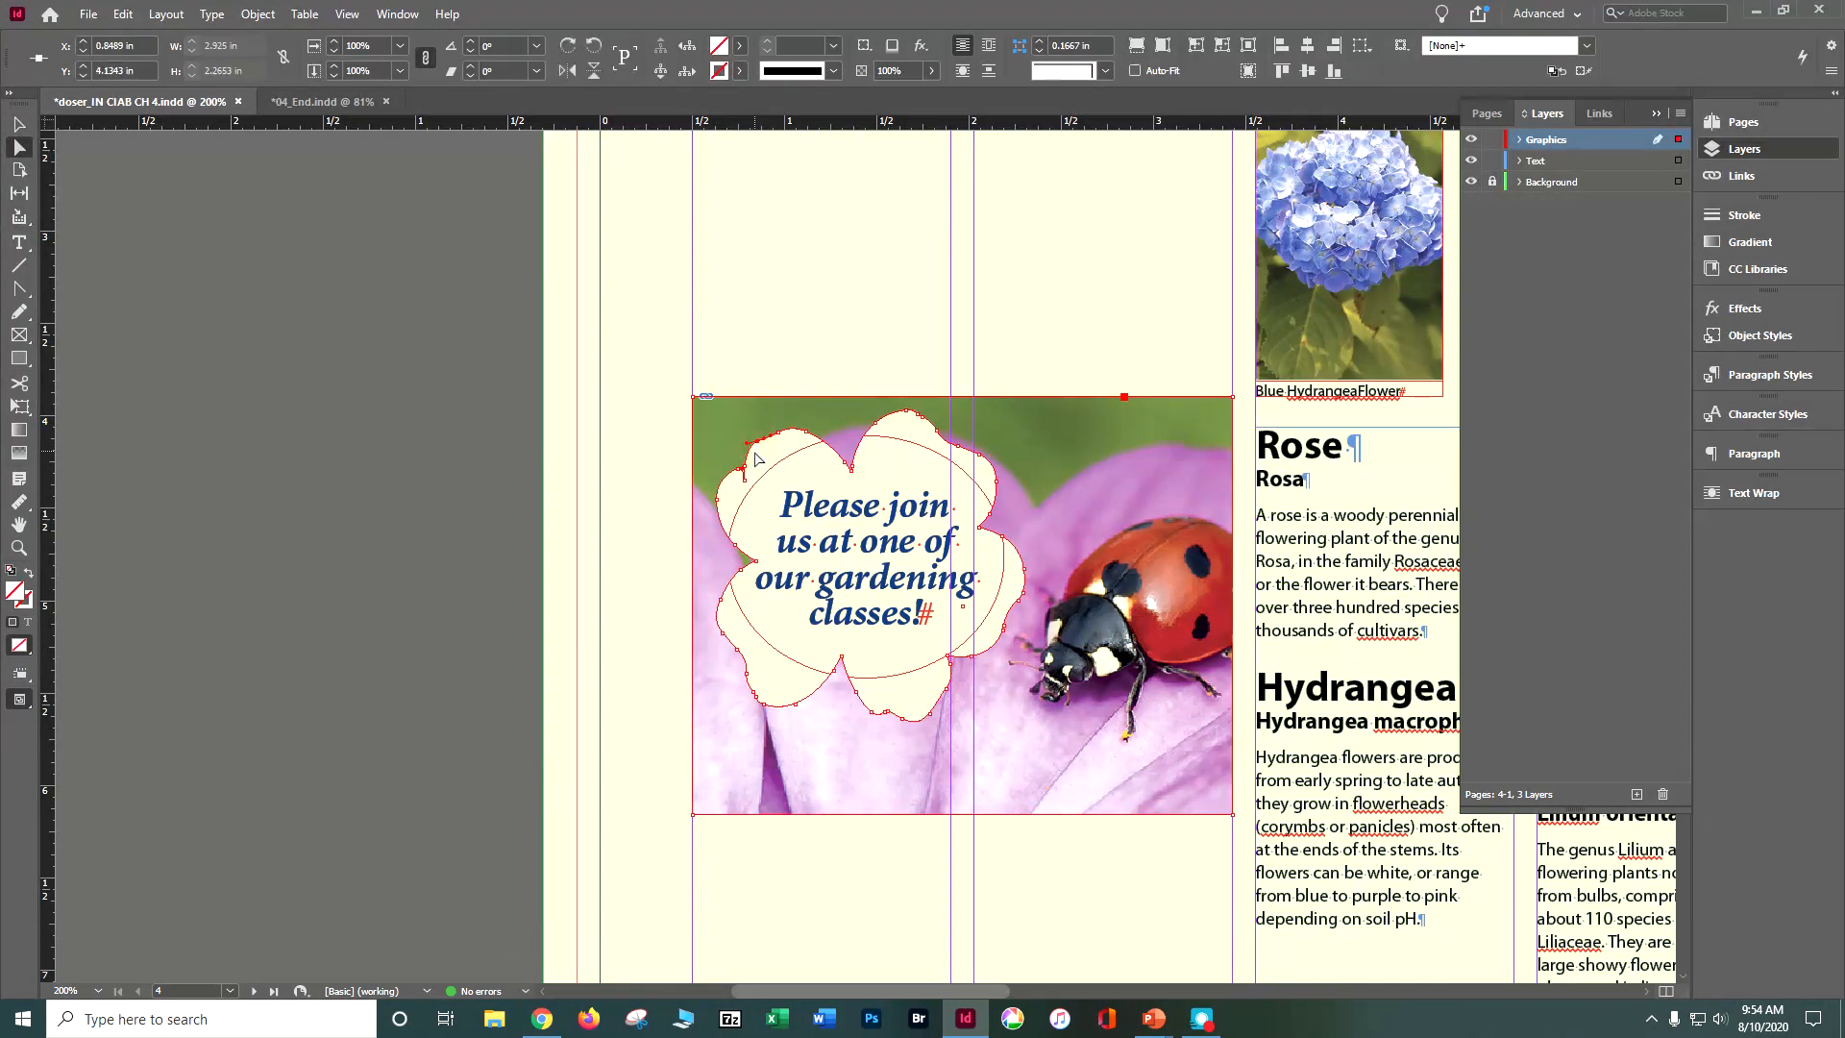
key("Down")
key("Down")
key("Down")
key("Down")
key("Down")
key("Down")
key("Up")
key("Up")
key("Up")
key("Up")
key("Up")
key("Up")
key("Up")
key("Up")
key("Up")
key("Up")
key("Up")
key("Down")
key("Down")
key("Down")
Step: Adjust the left petal's edge segment and nudge an anchor point on the flower cutout's outline, and deselect everything
left_click(737, 498)
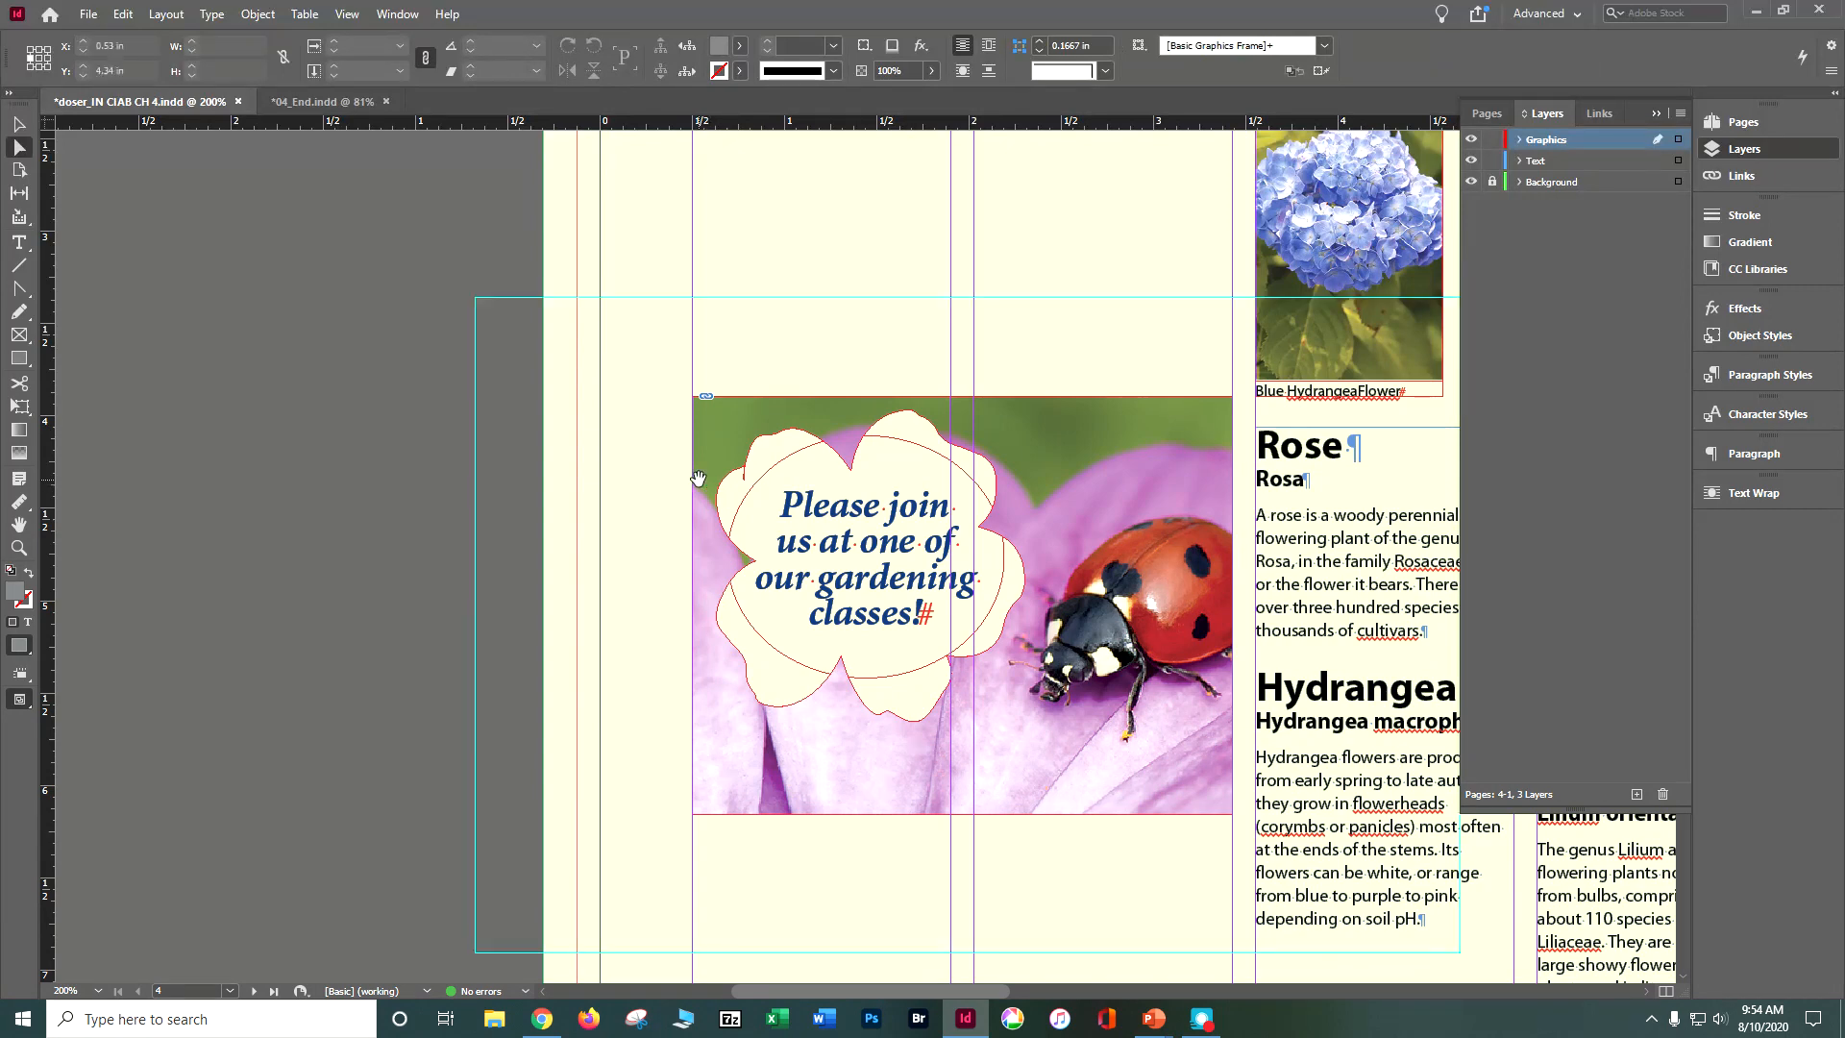
left_click(730, 484)
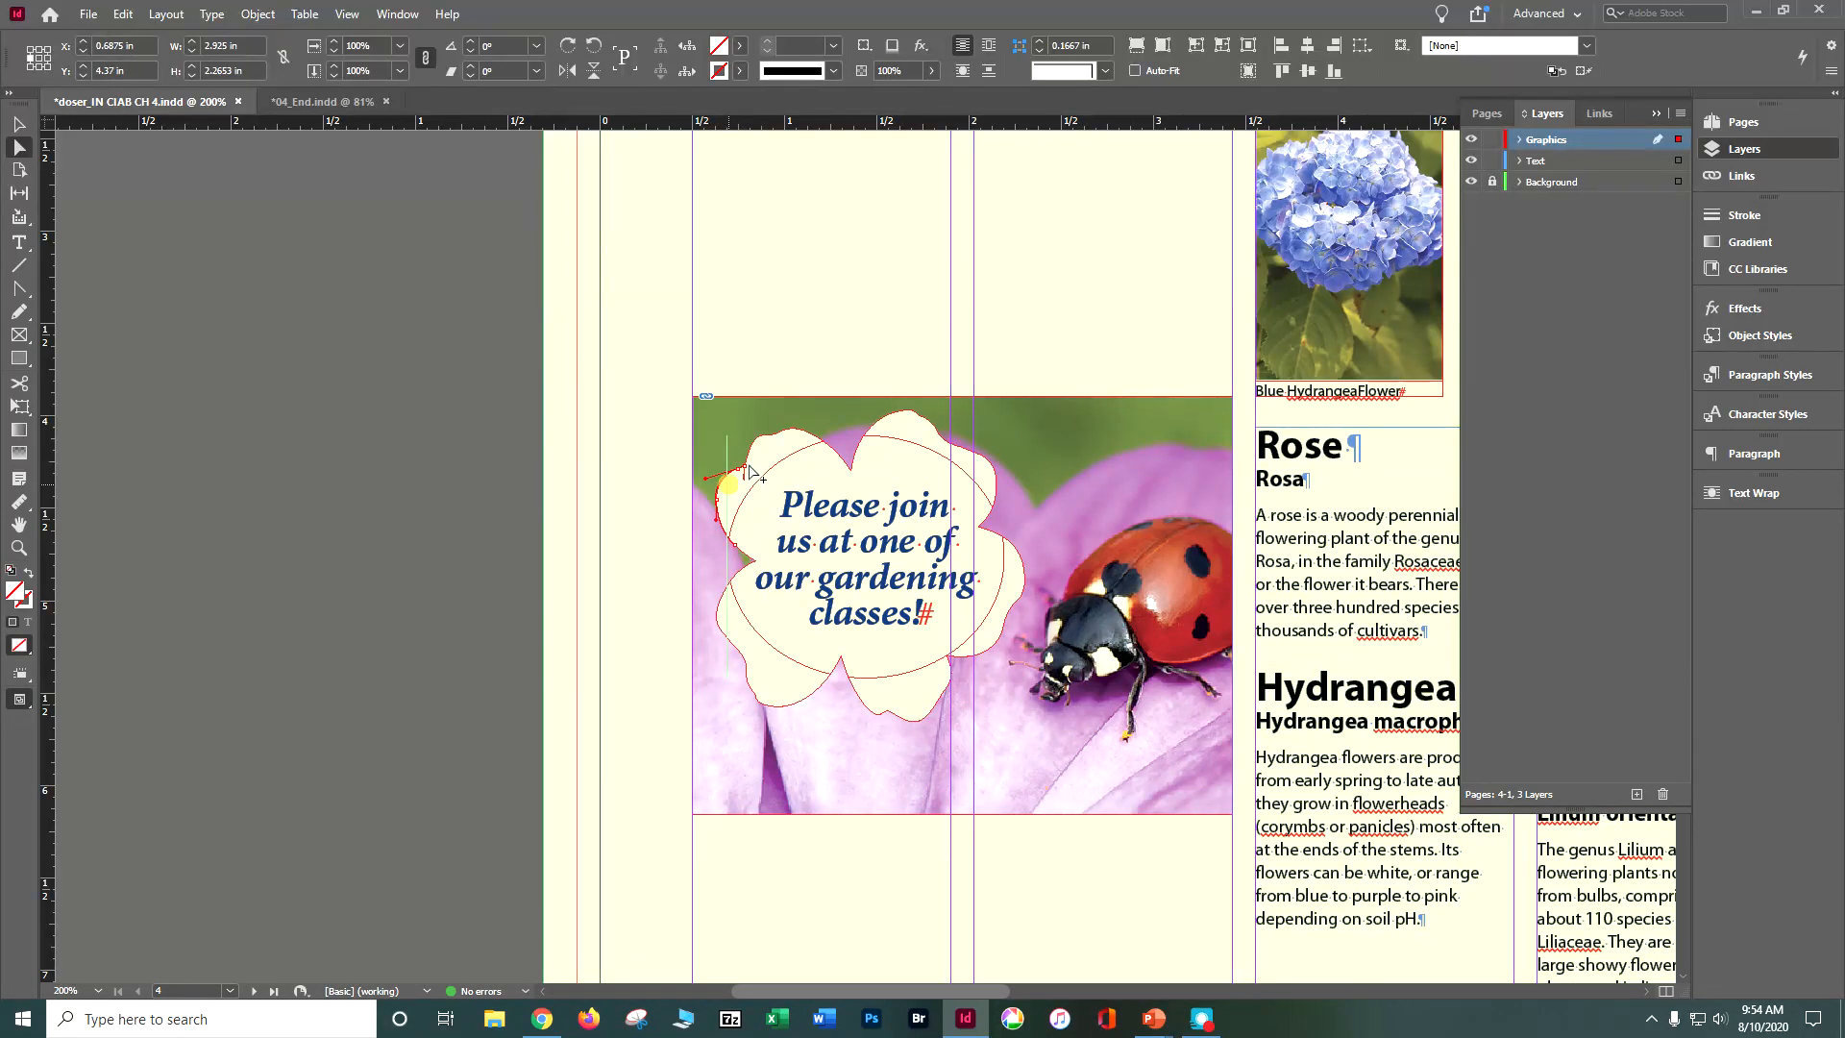
left_click_drag(748, 471, 787, 434)
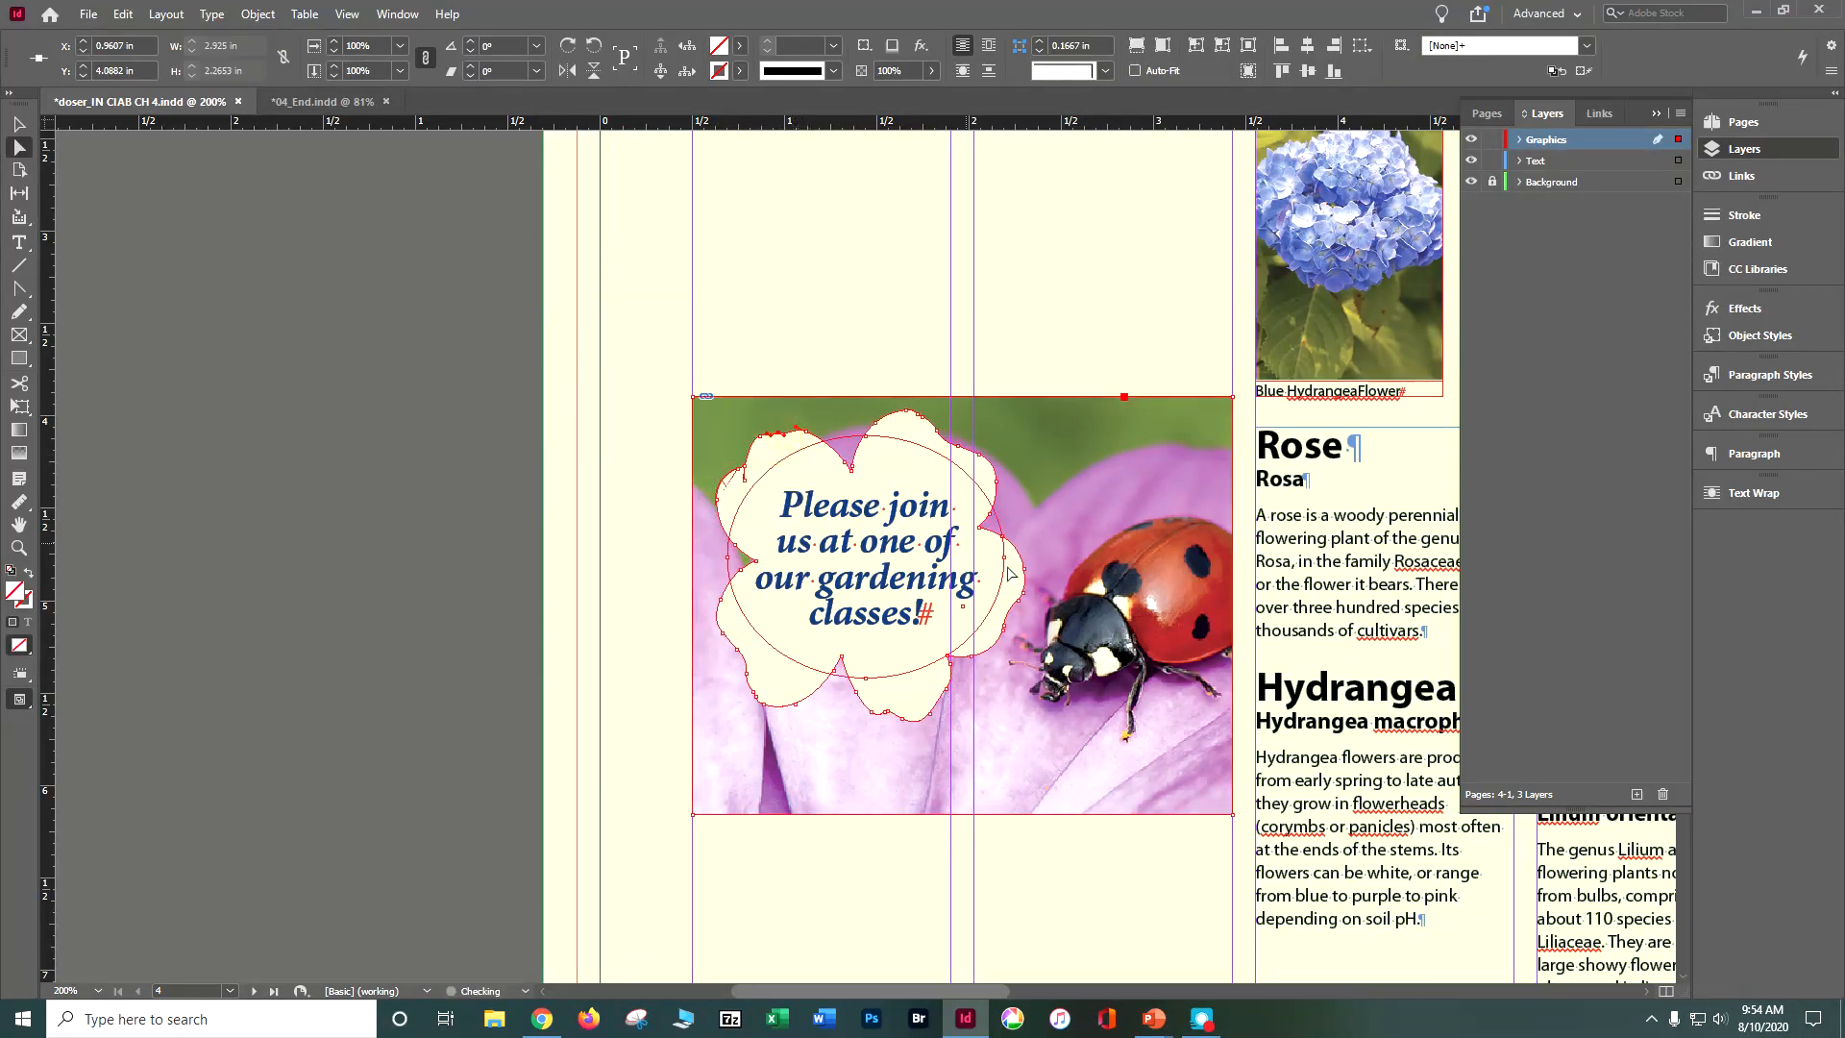
left_click(941, 701)
key("Down")
key("Up")
key("Up")
key("ctrl+shift+a")
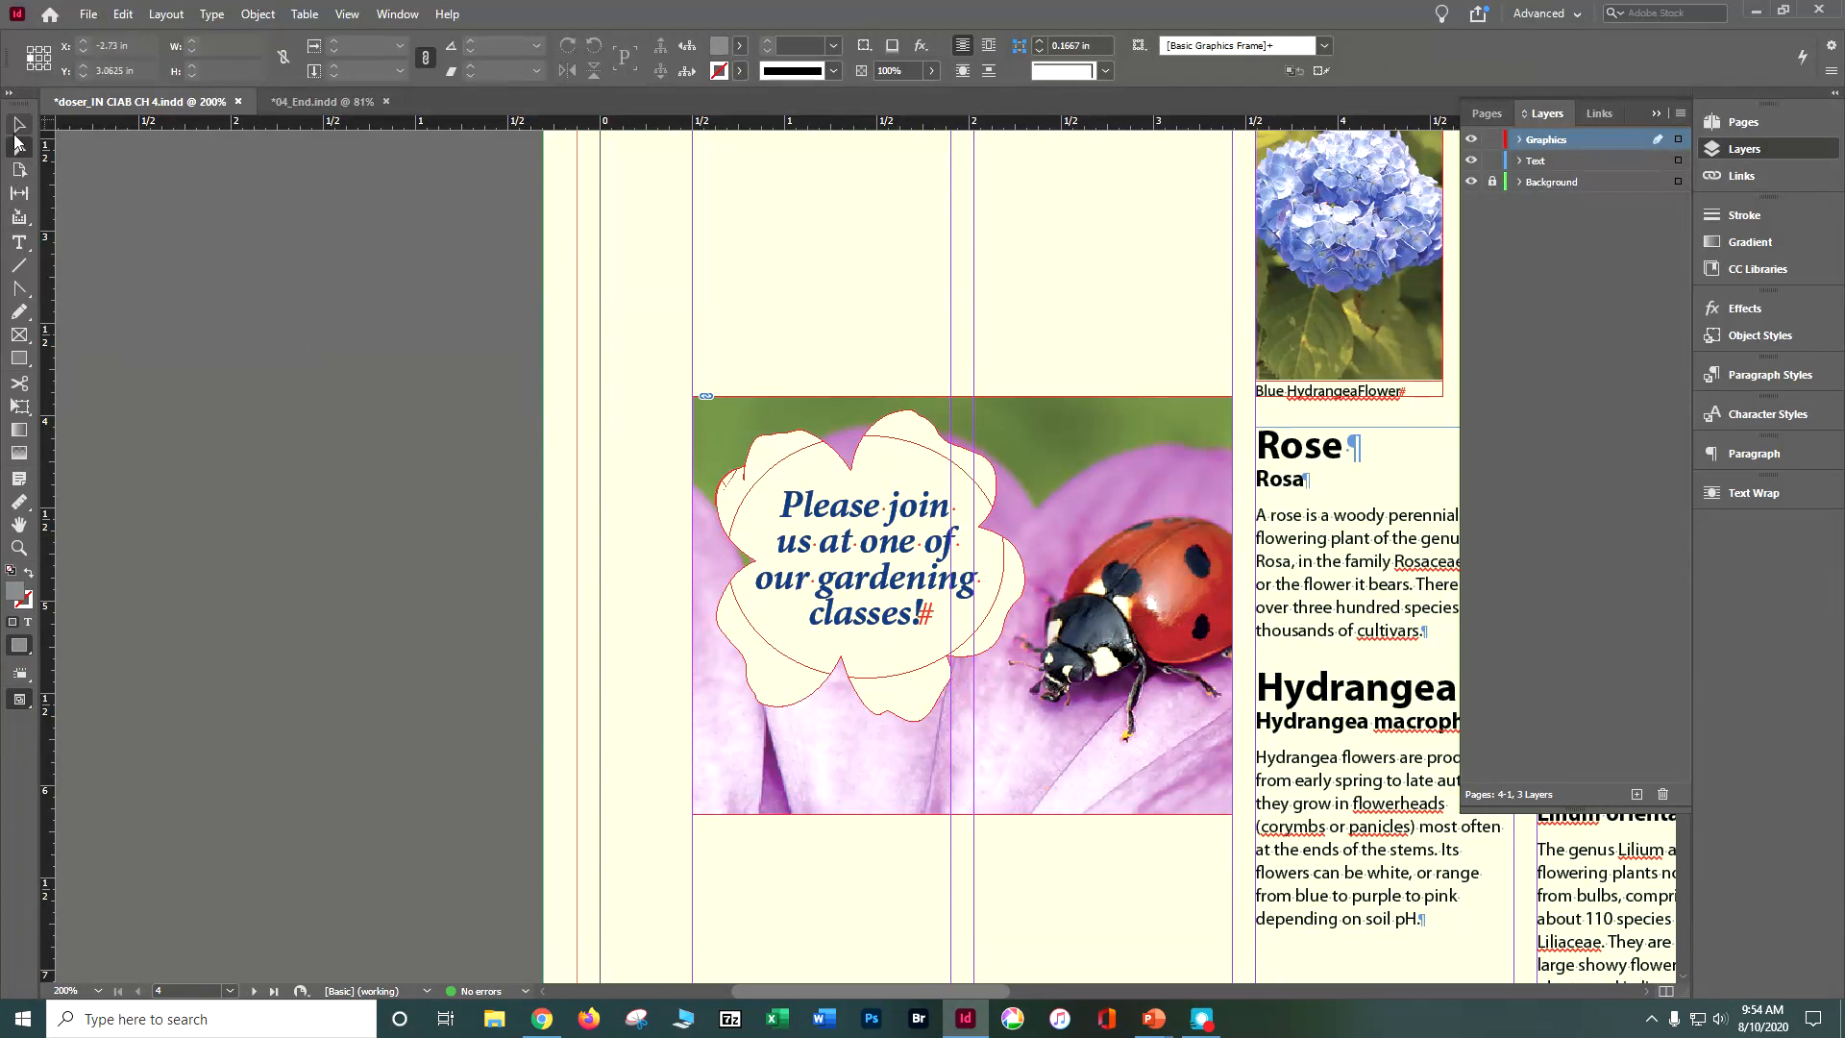
Step: Select and deselect the ladybug photo frame, and directly select individual anchor points along the flower cutout's upper-left petal
left_click(18, 123)
left_click(707, 456)
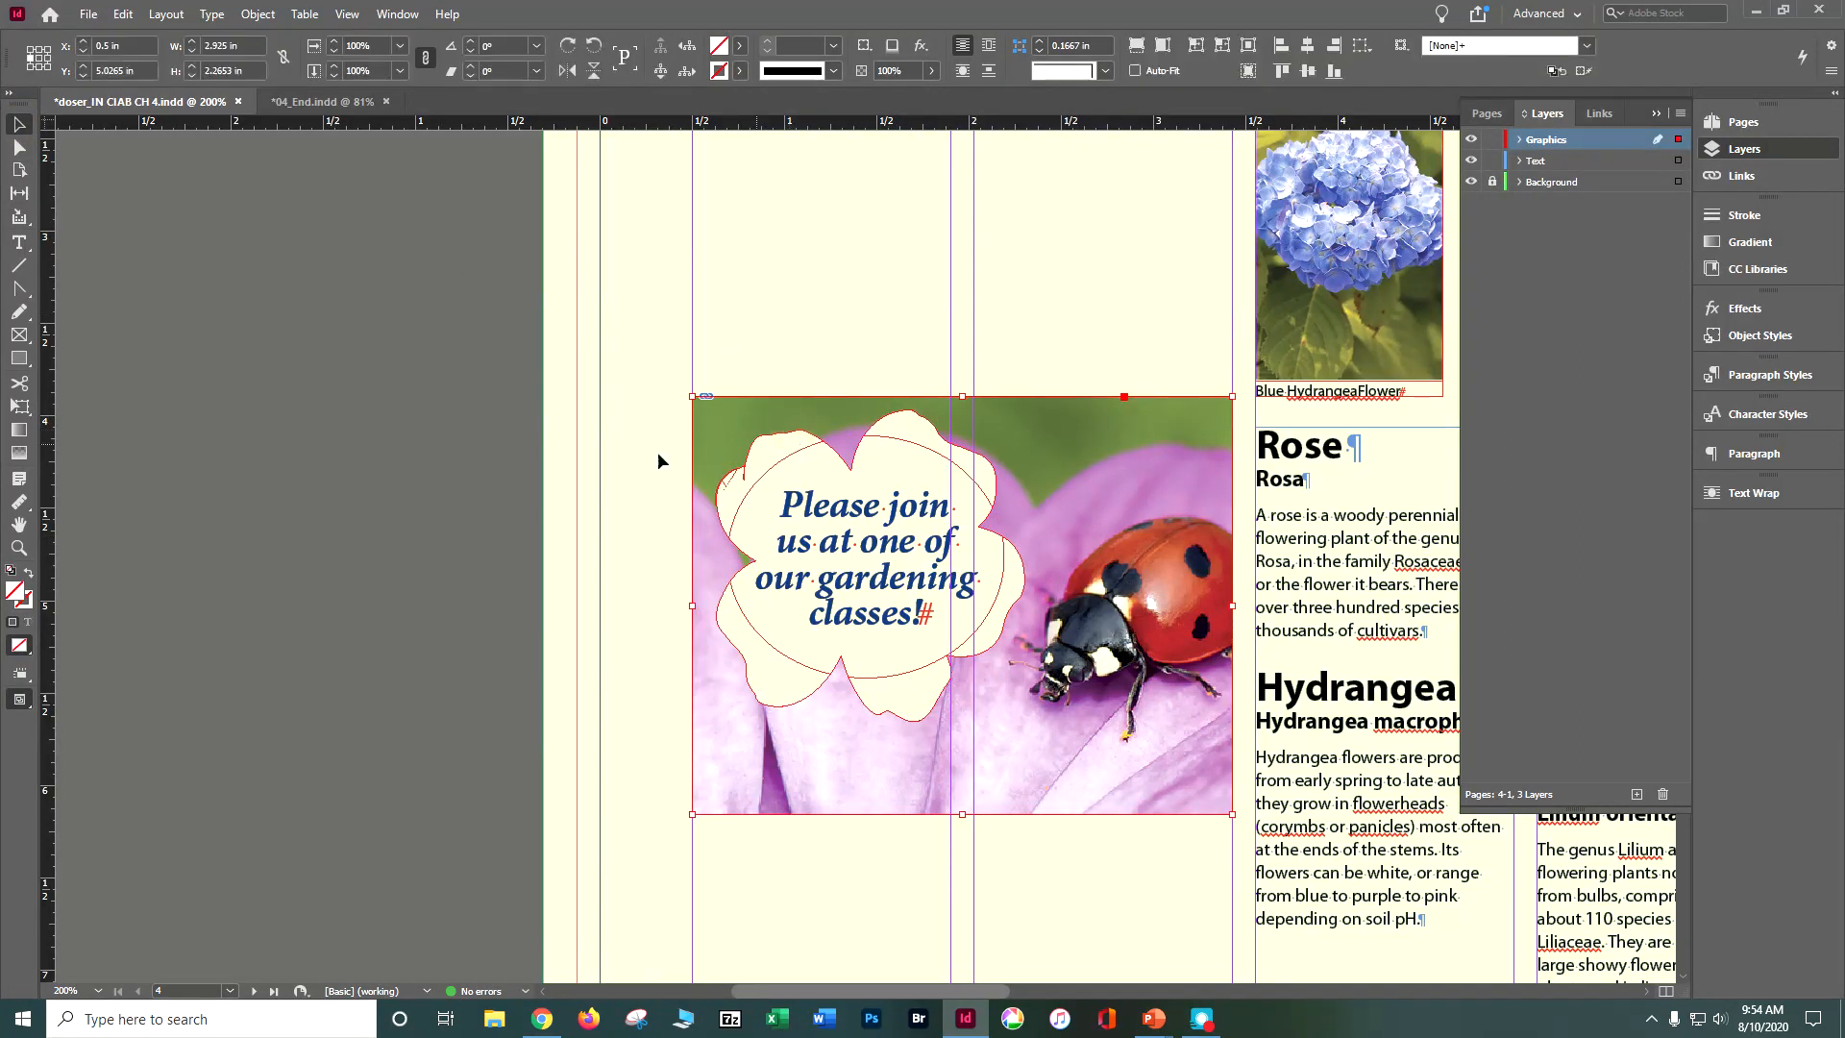
left_click(173, 363)
left_click(20, 147)
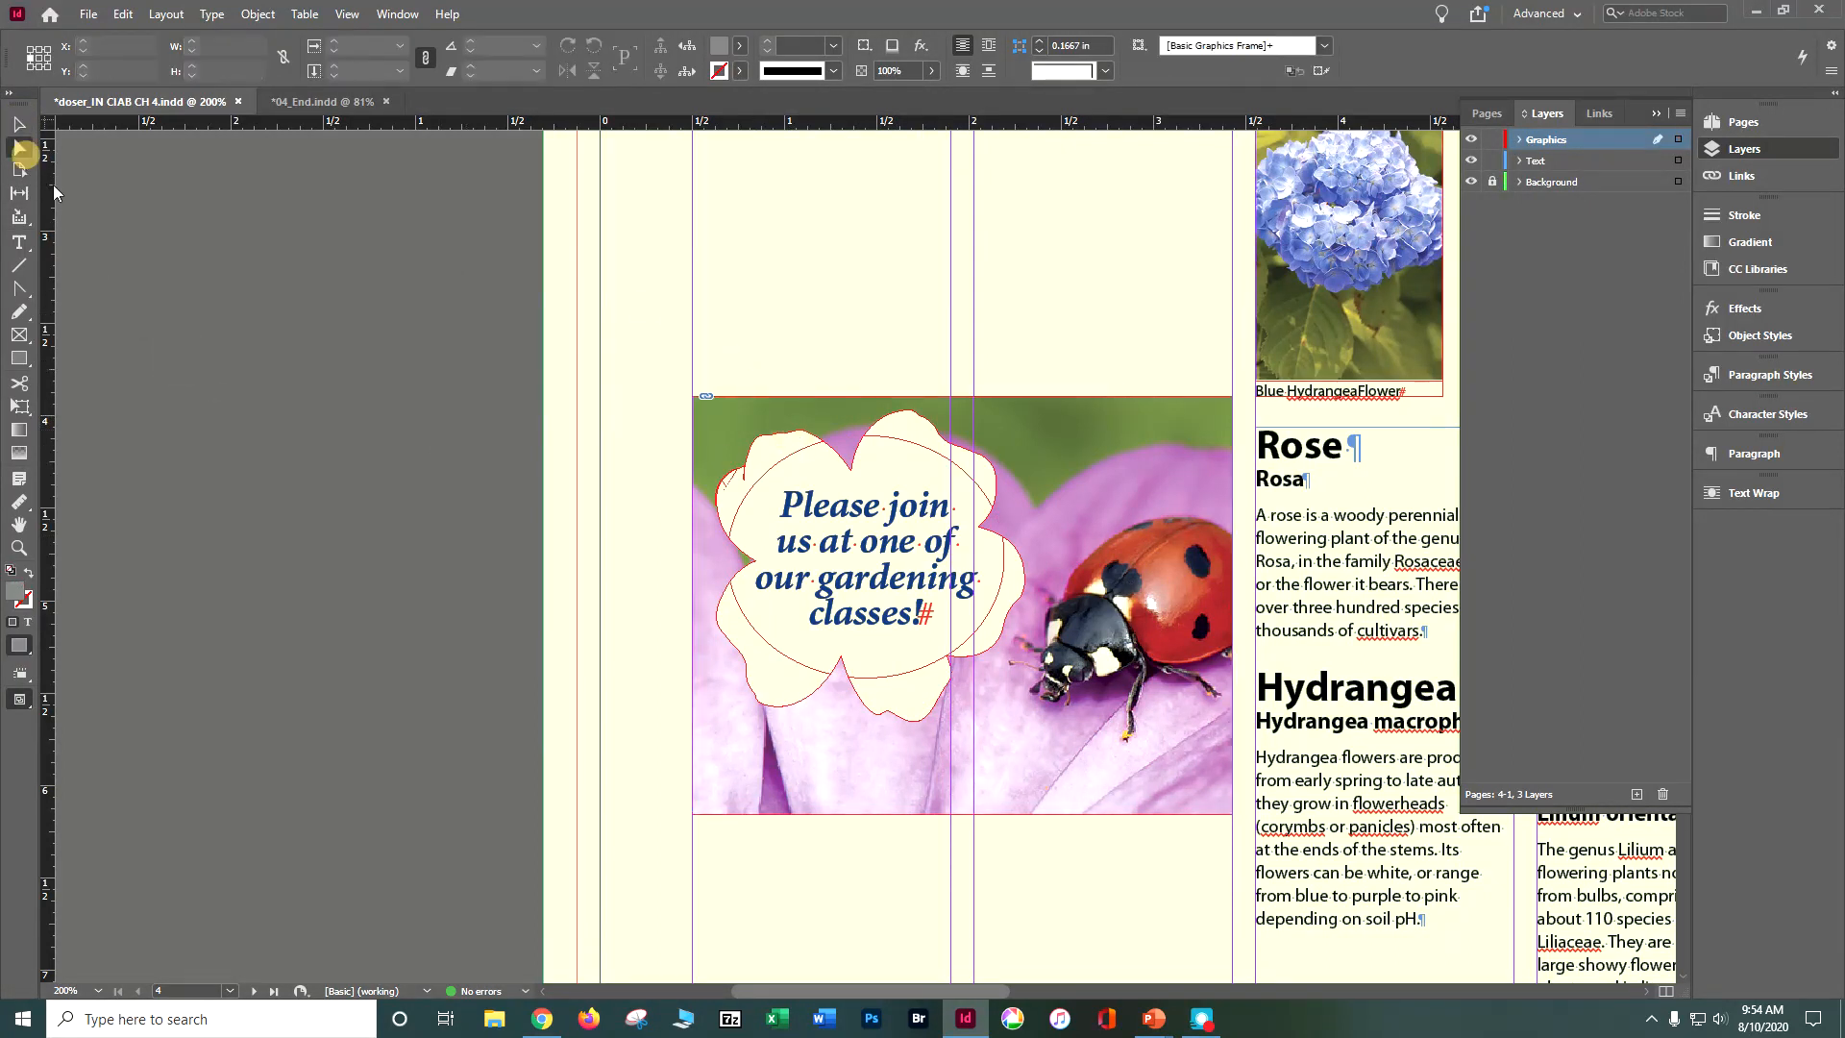
left_click(795, 440)
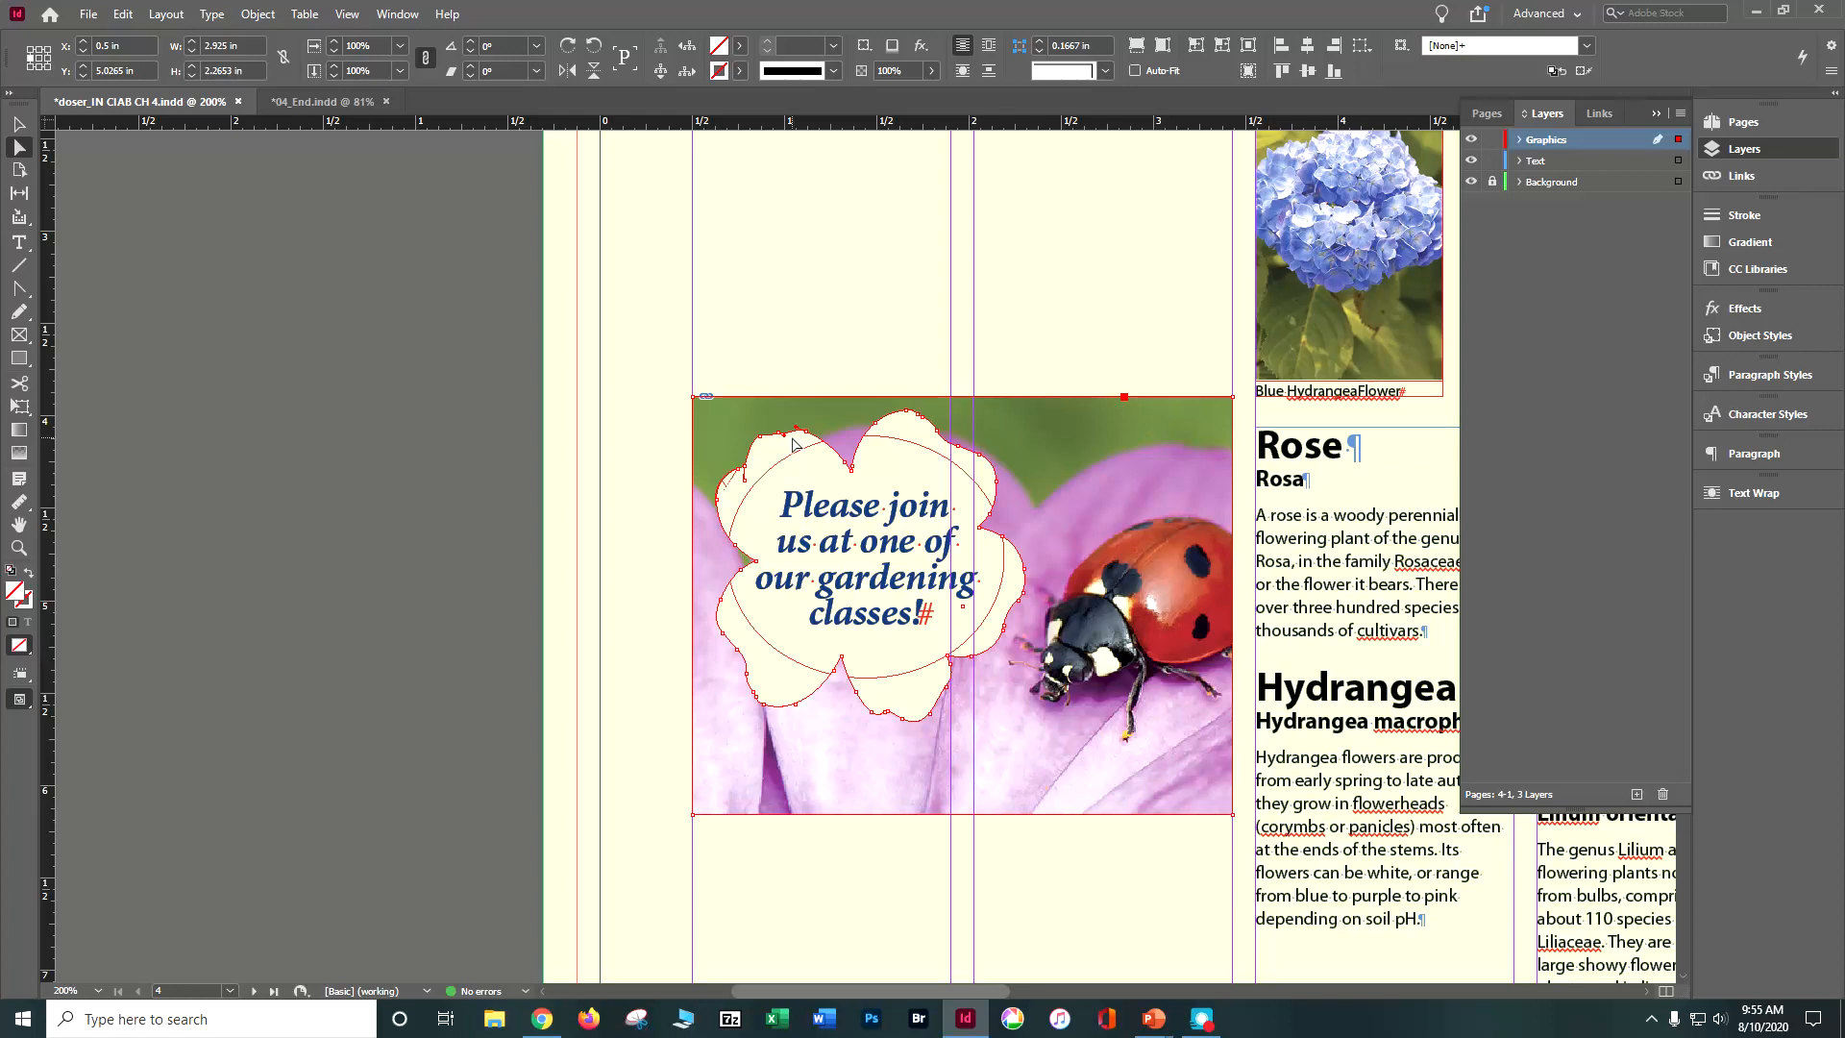
left_click(796, 440)
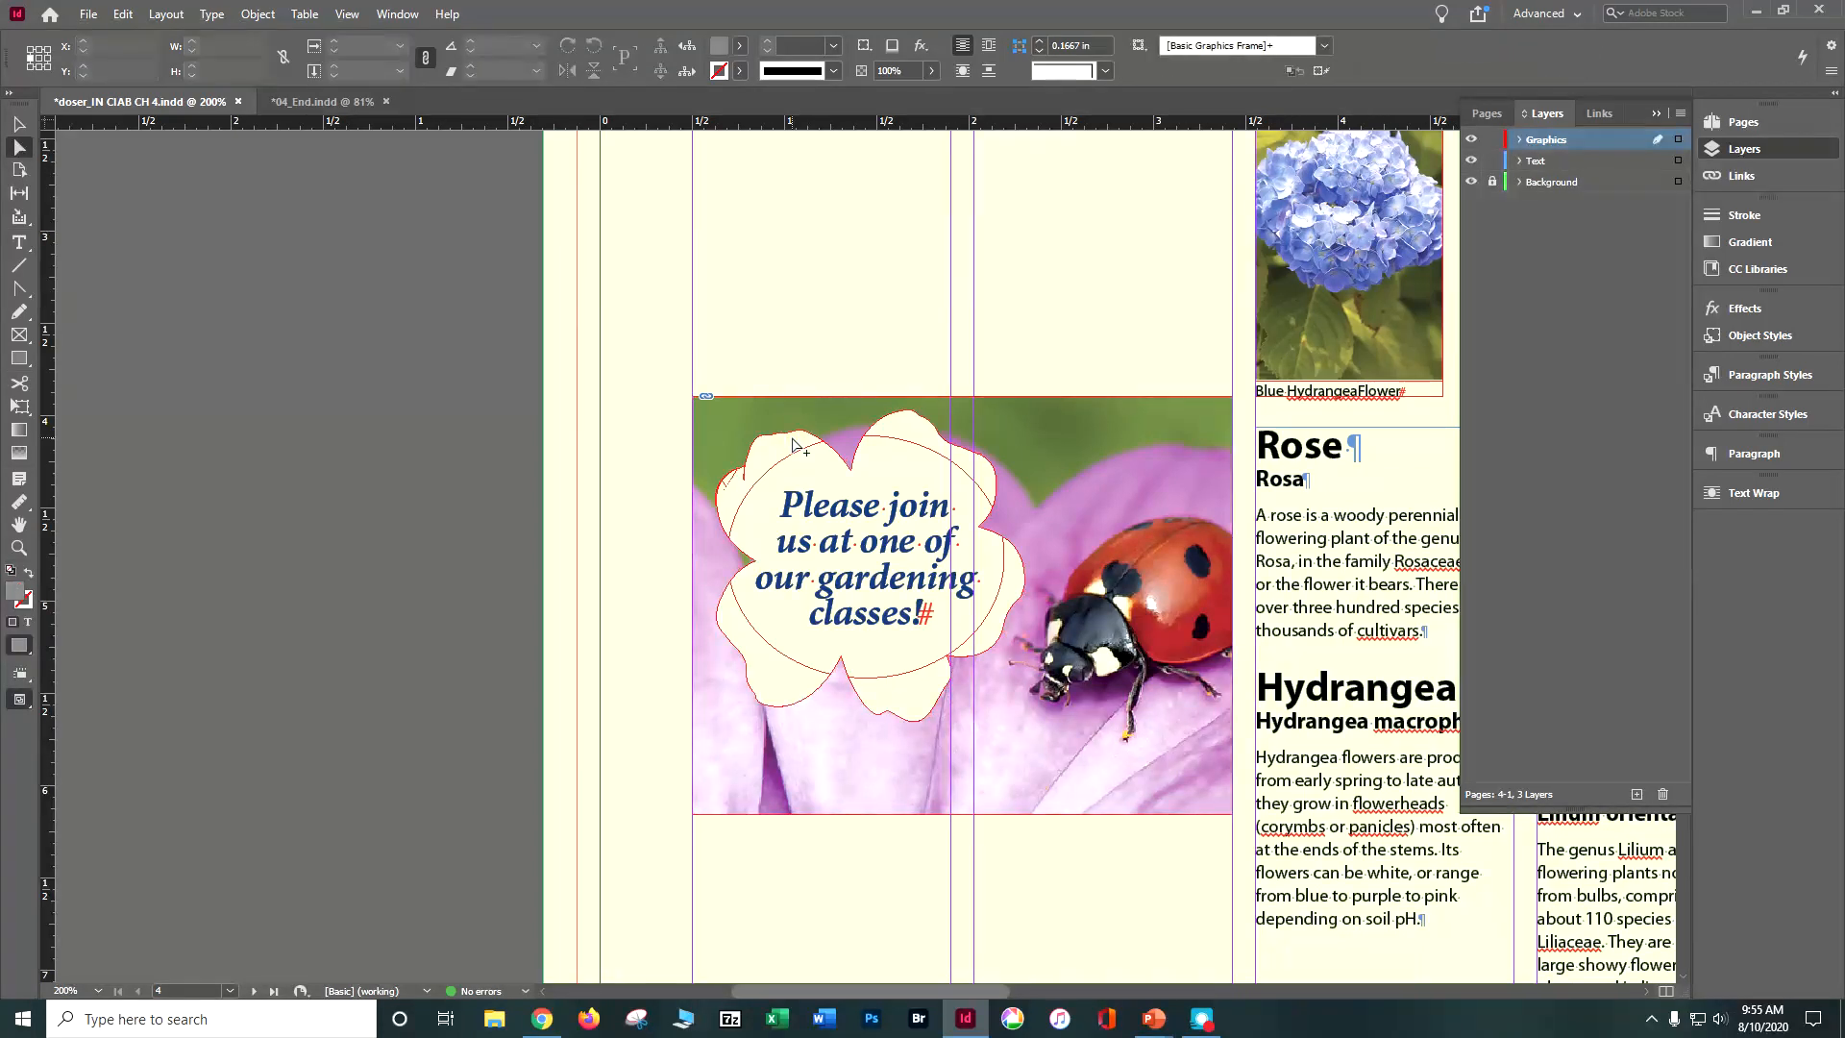
left_click(800, 437)
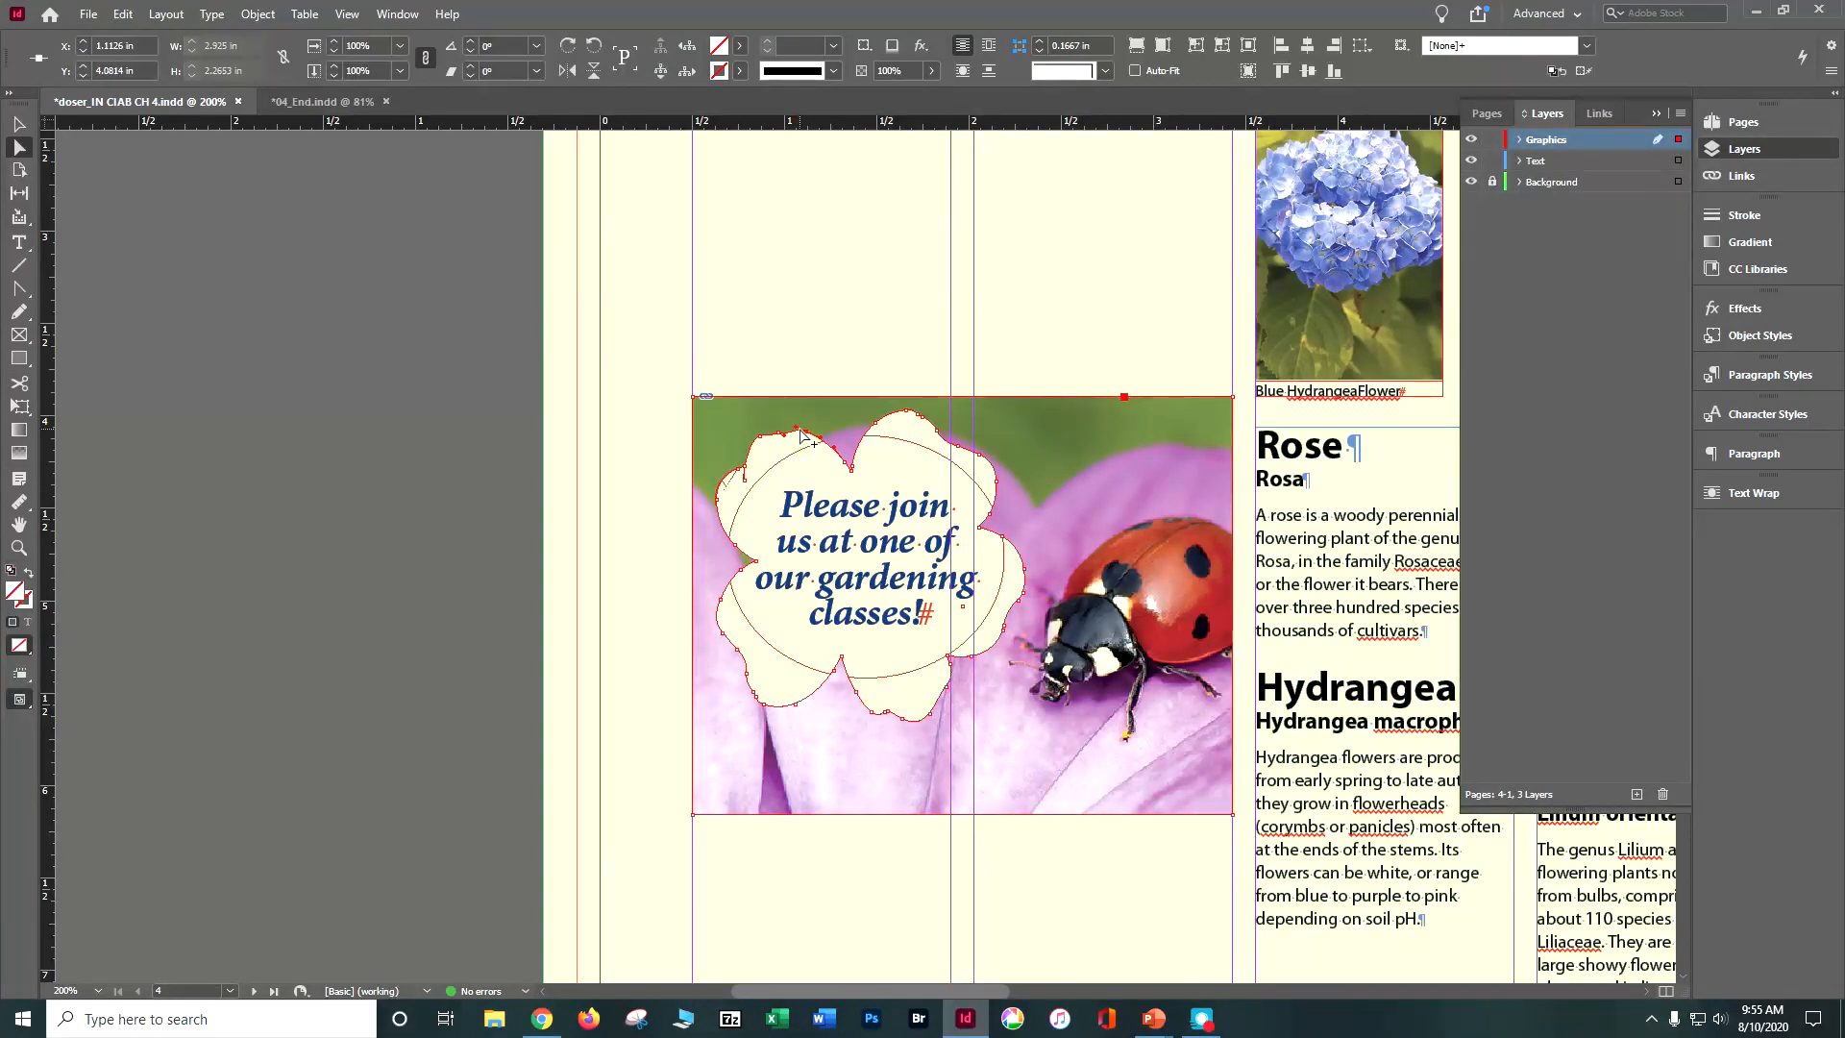
left_click(800, 433)
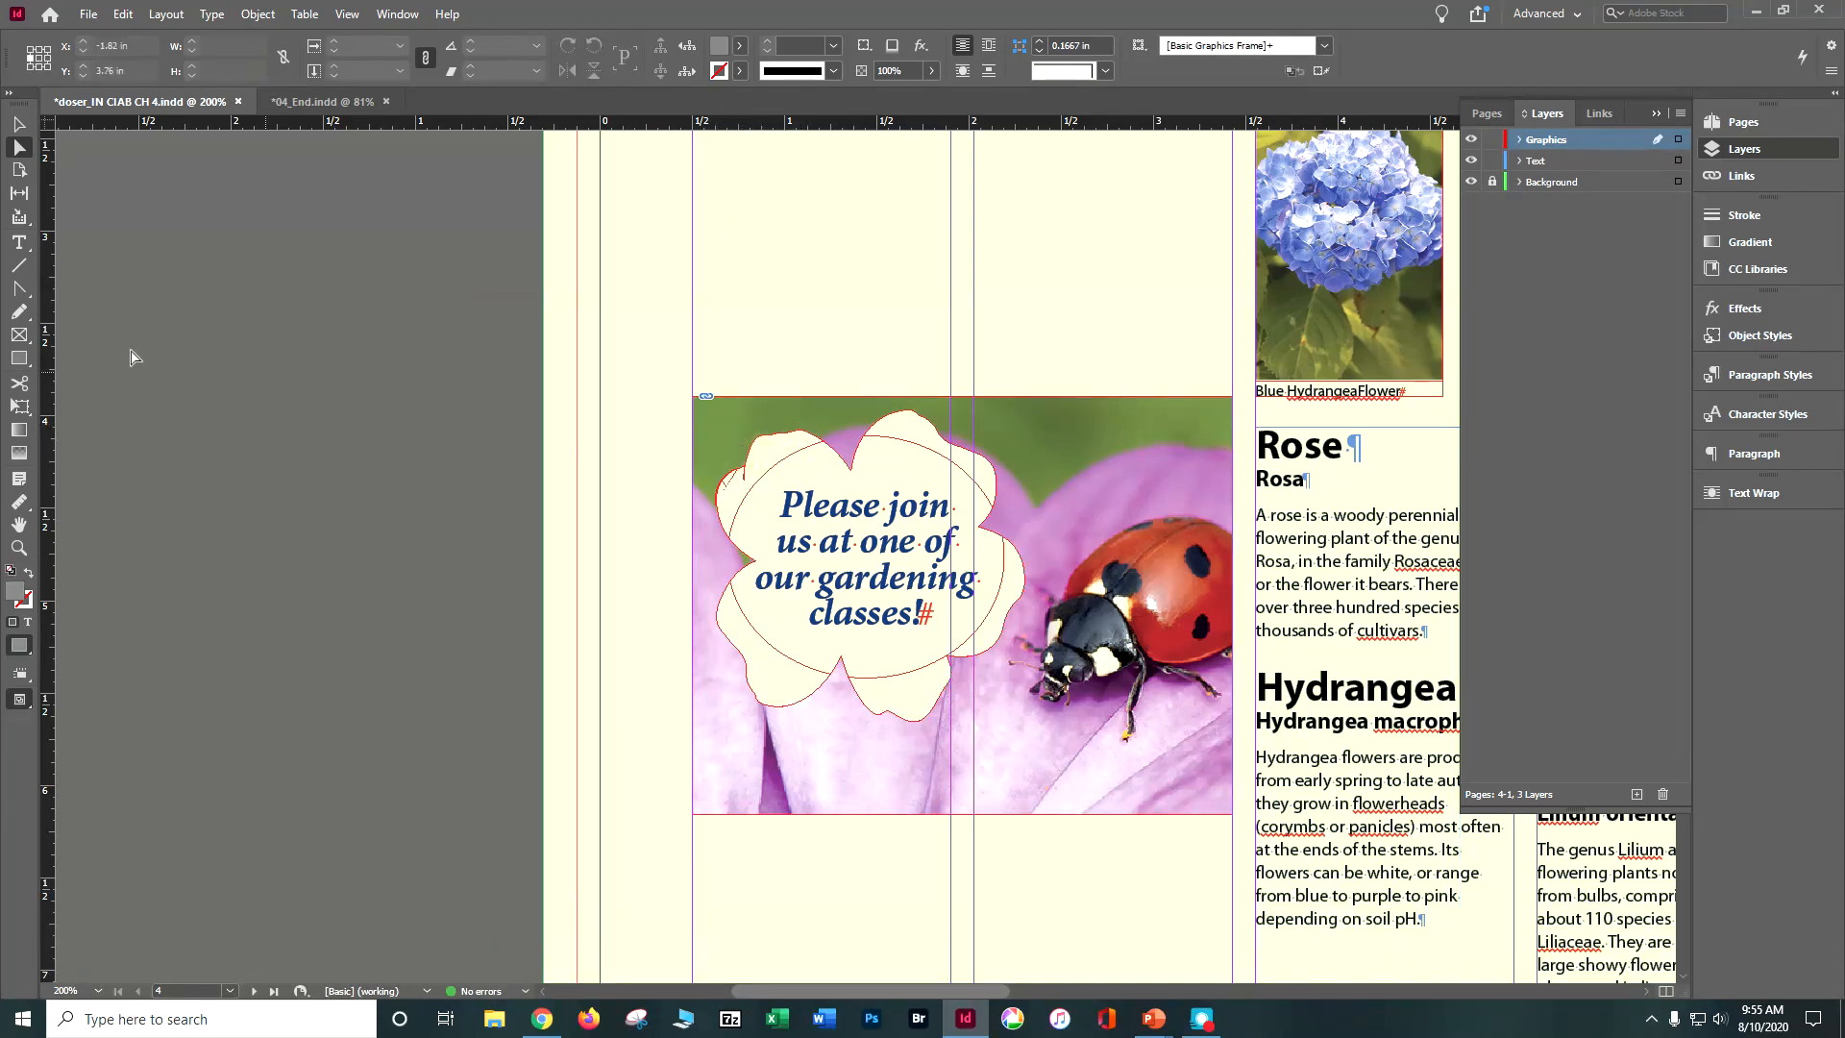
left_click(758, 444)
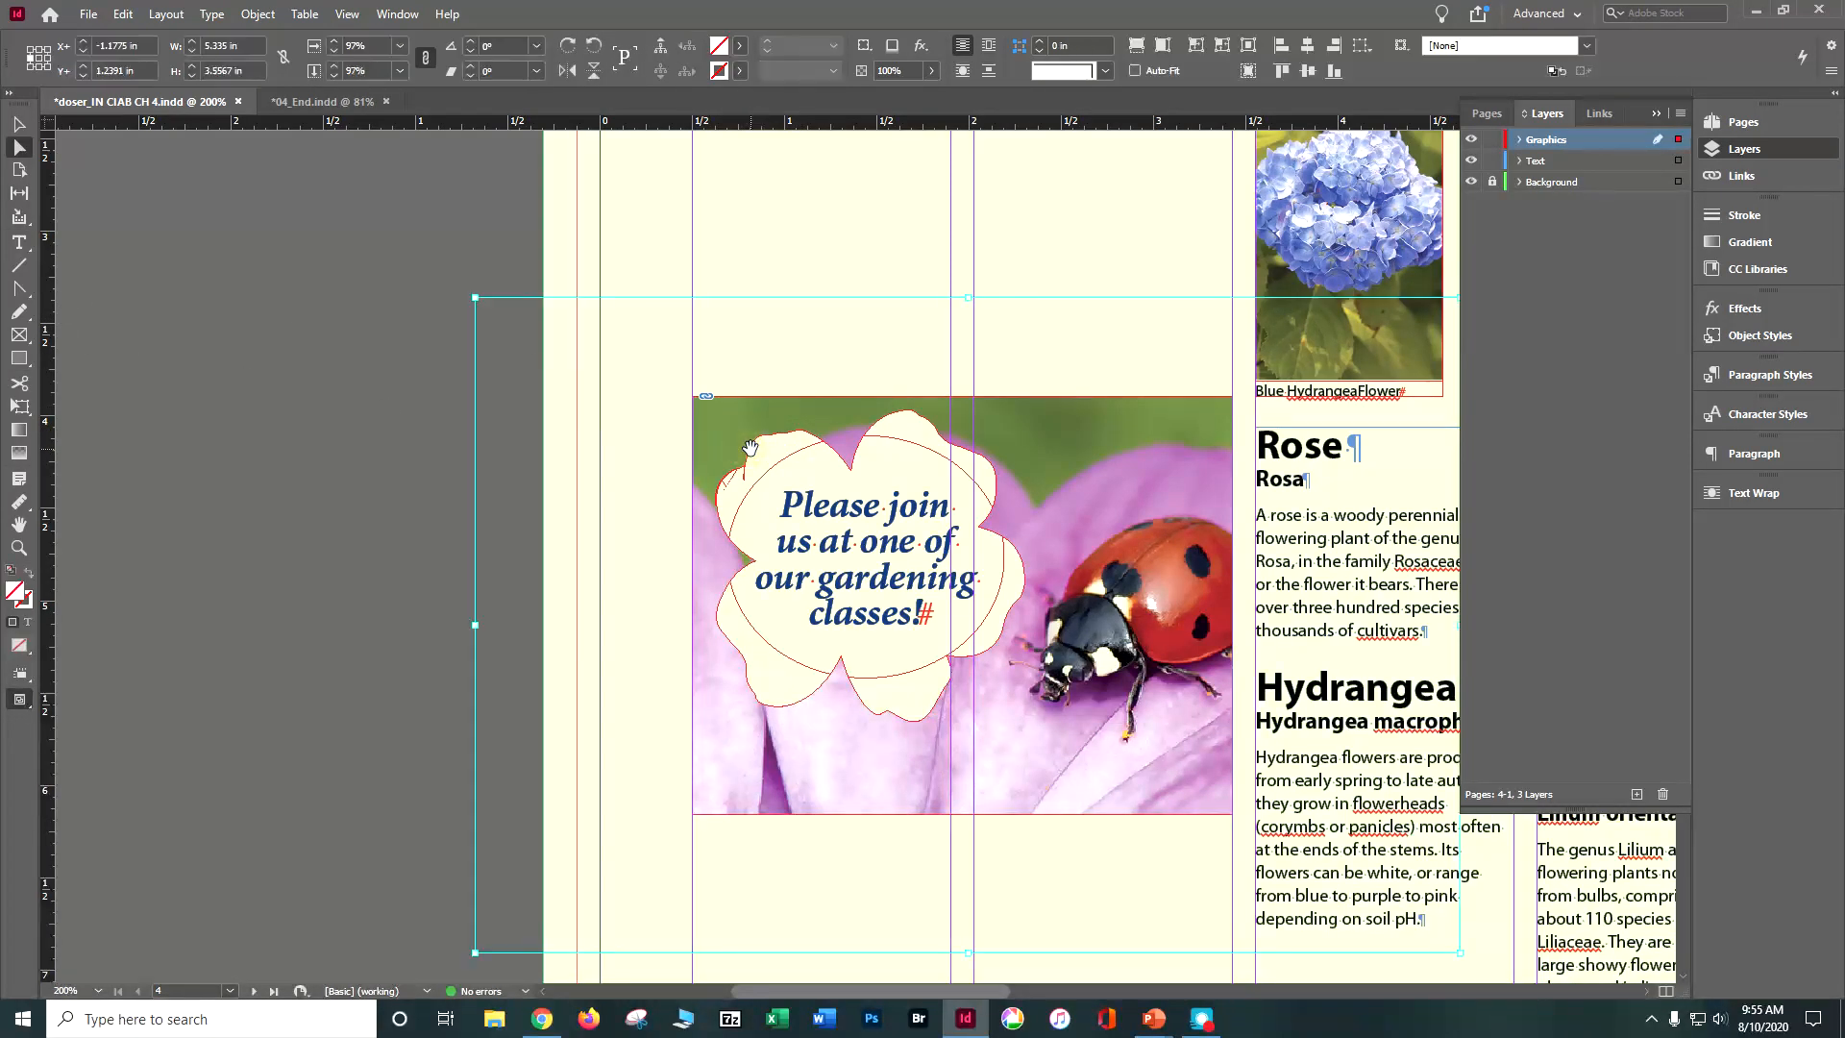
left_click(255, 483)
left_click(818, 441)
left_click(818, 441)
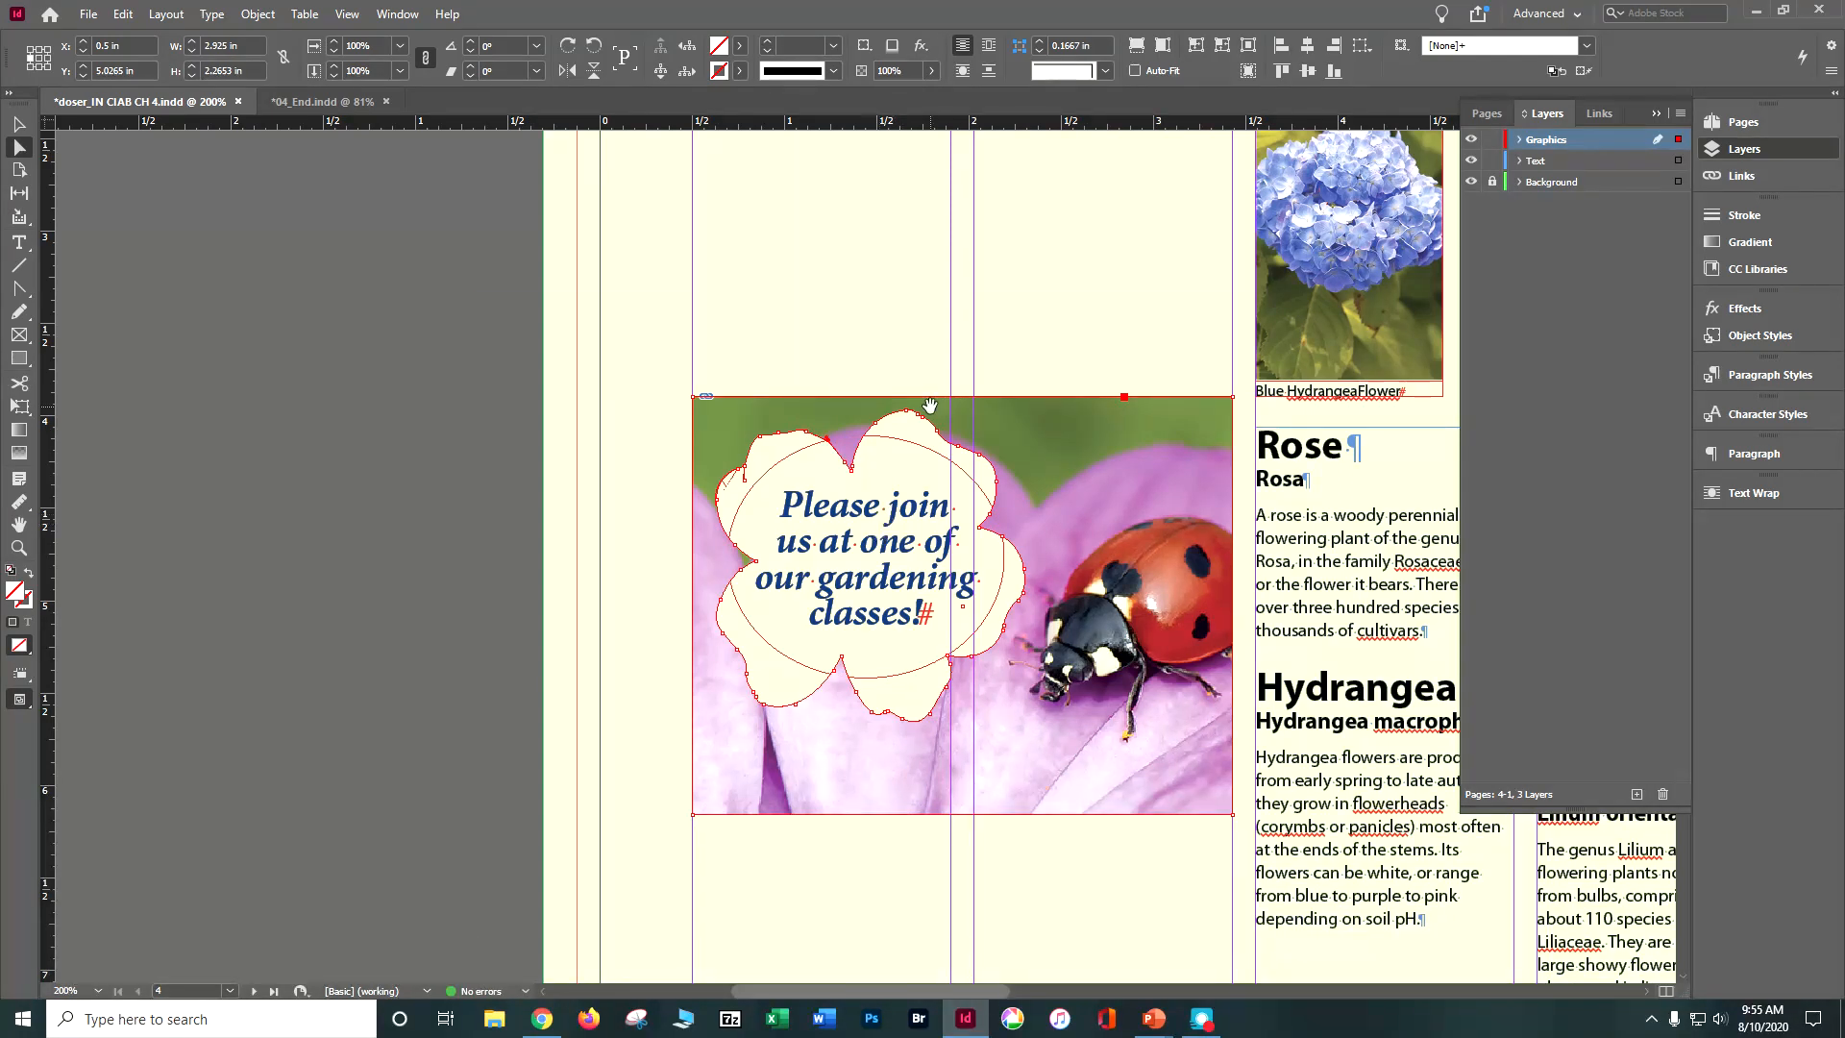
Step: Directly select an anchor point on the flower cutout's upper-right petal, deselect everything, and save the document
left_click(333, 486)
left_click(906, 441)
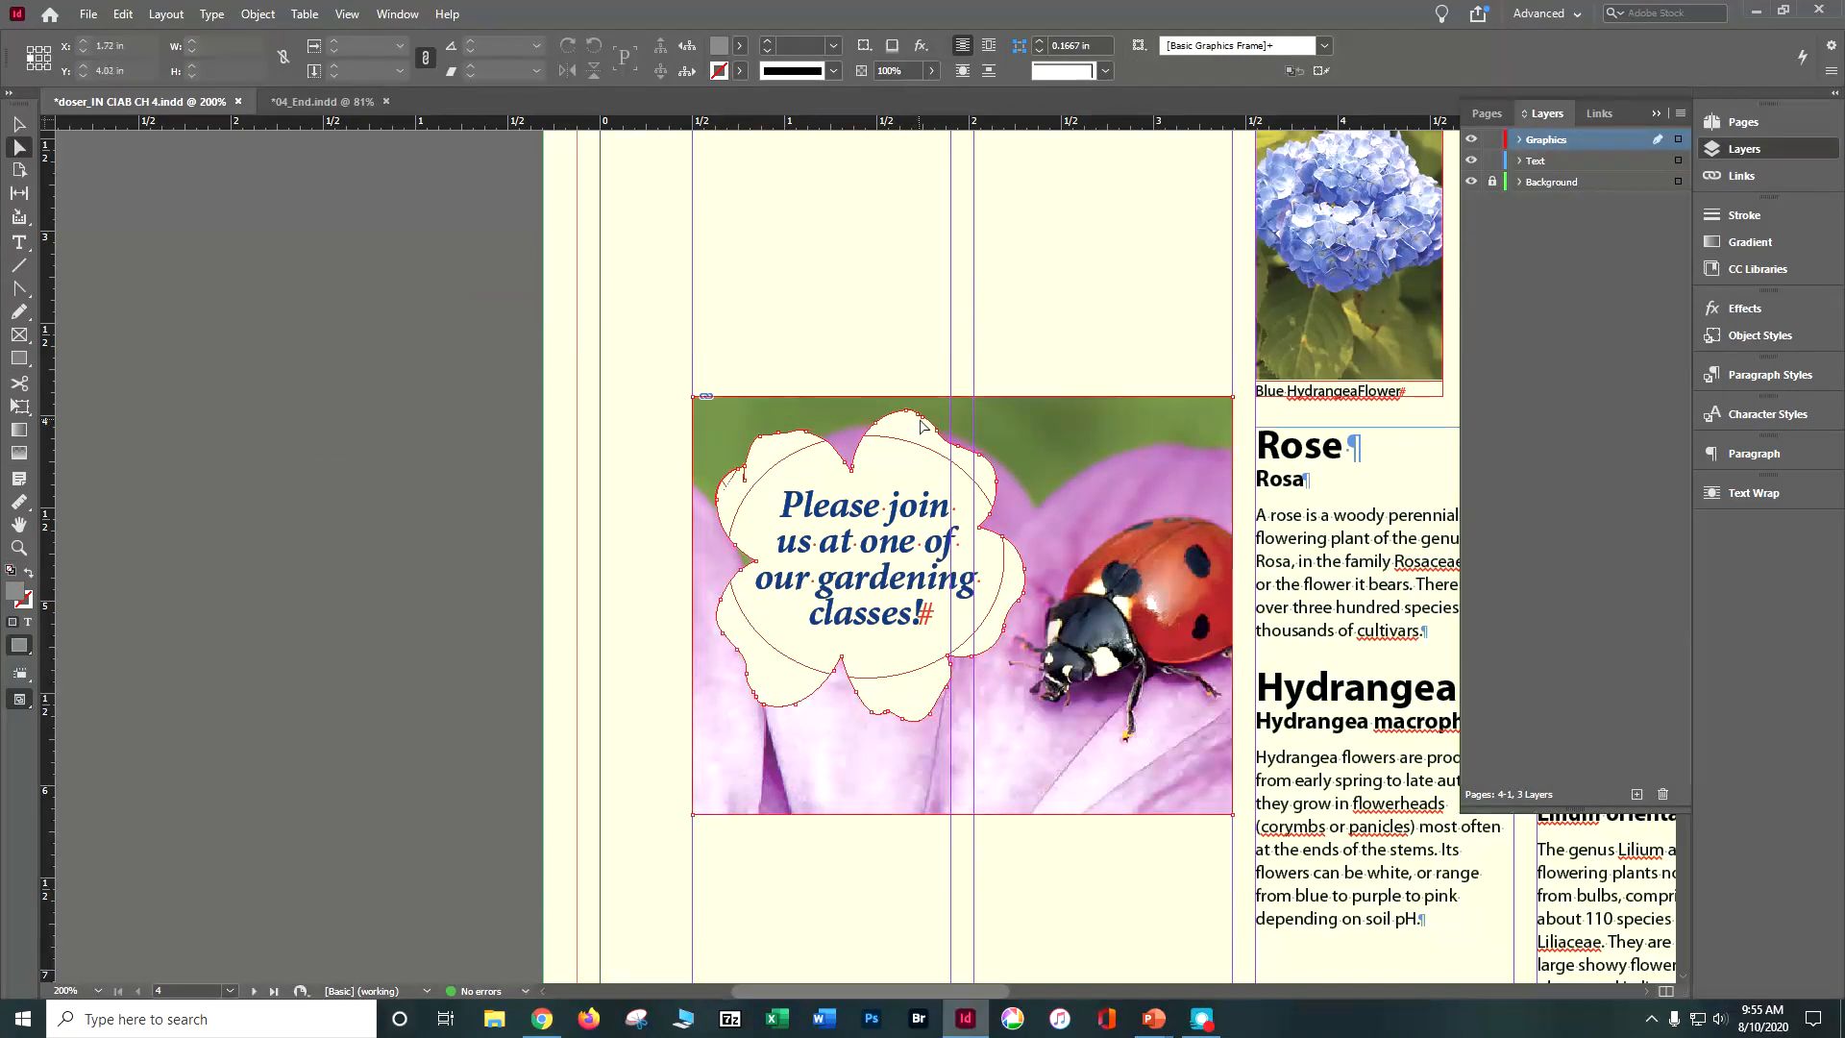
left_click(965, 466)
left_click(981, 465)
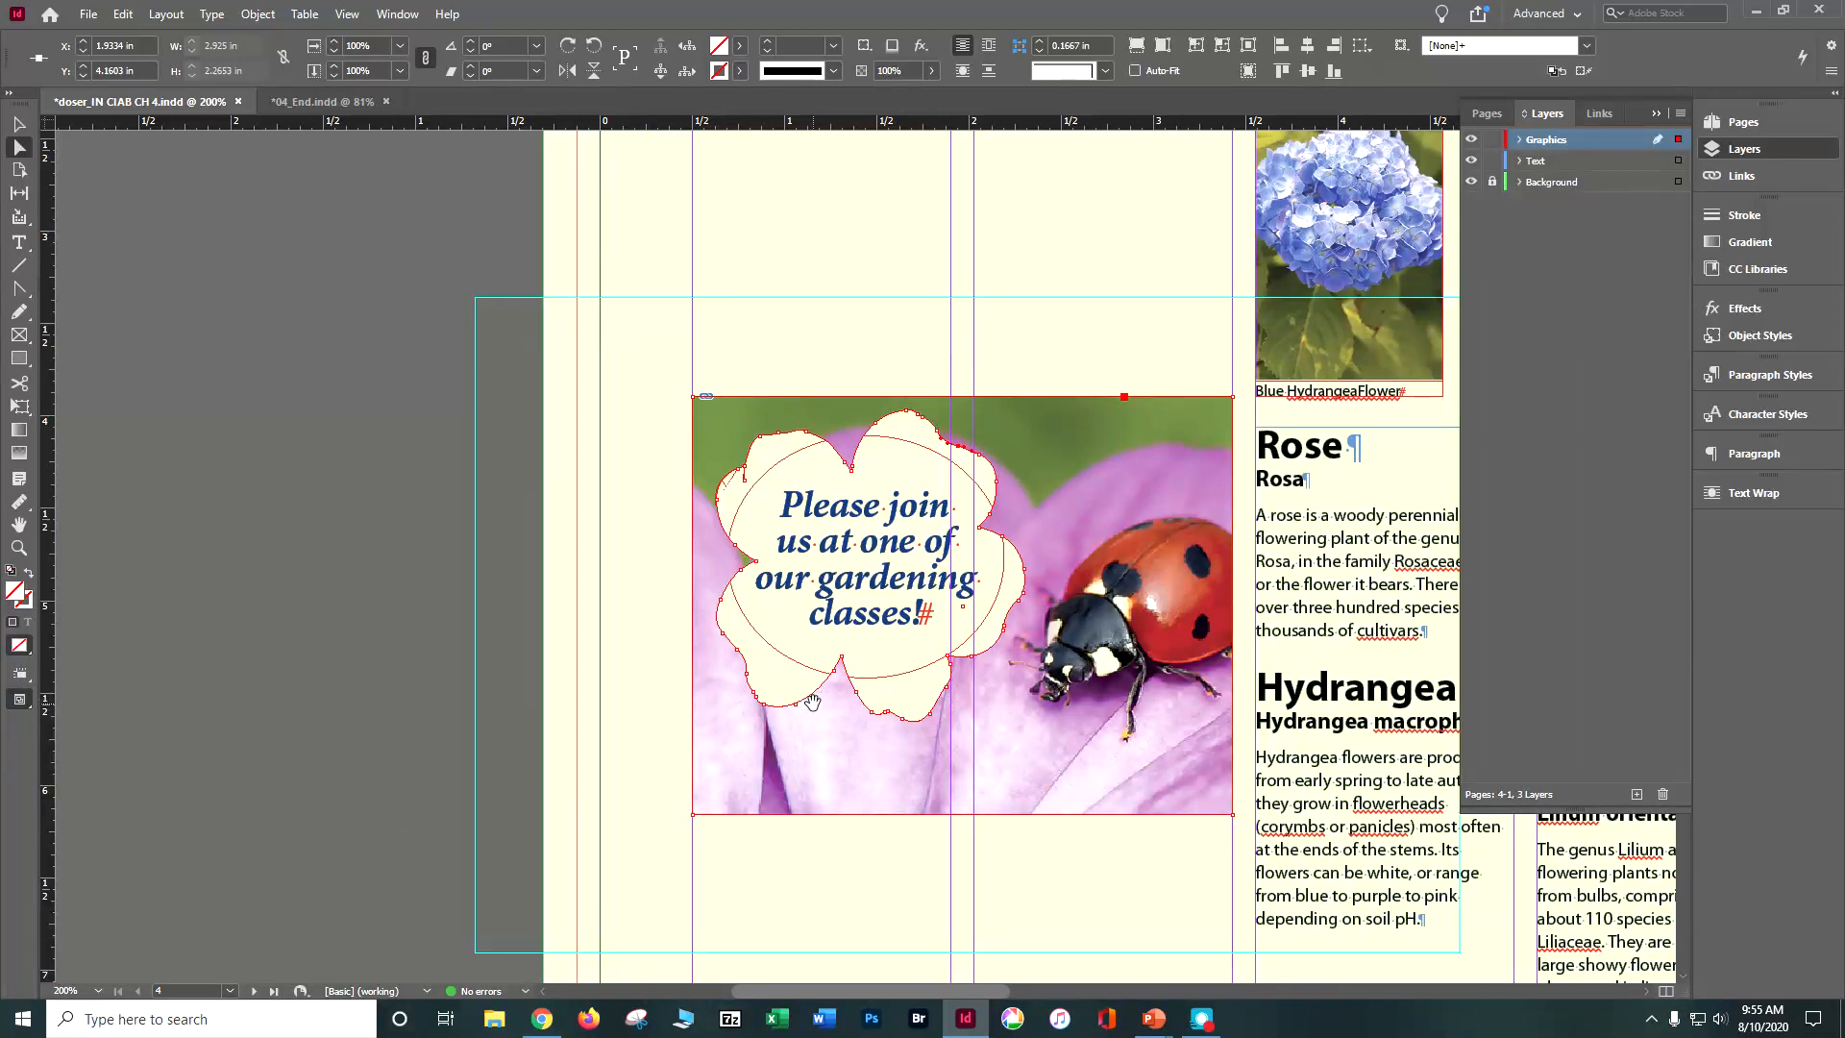
left_click(423, 616)
key("ctrl+s")
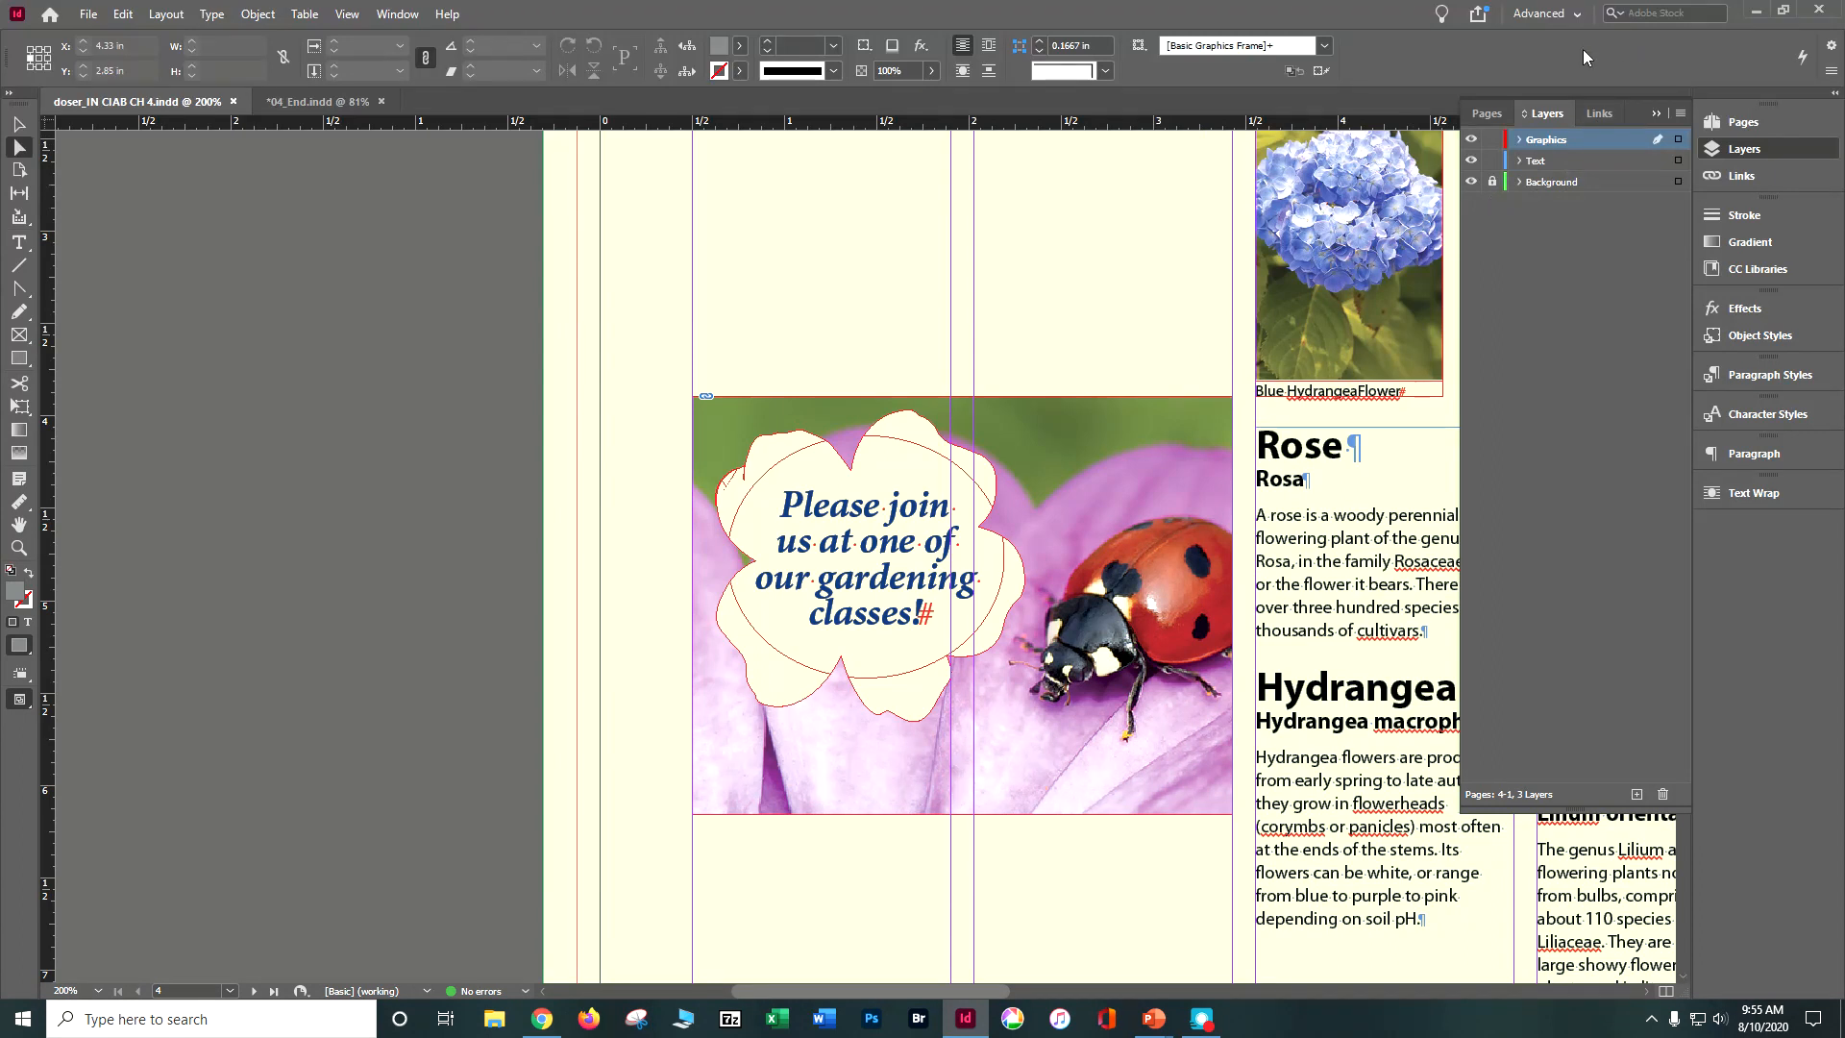
Step: Select all objects on the Graphics layer of the page 4 and 1 spread
double_click(1540, 139)
left_click(1681, 136)
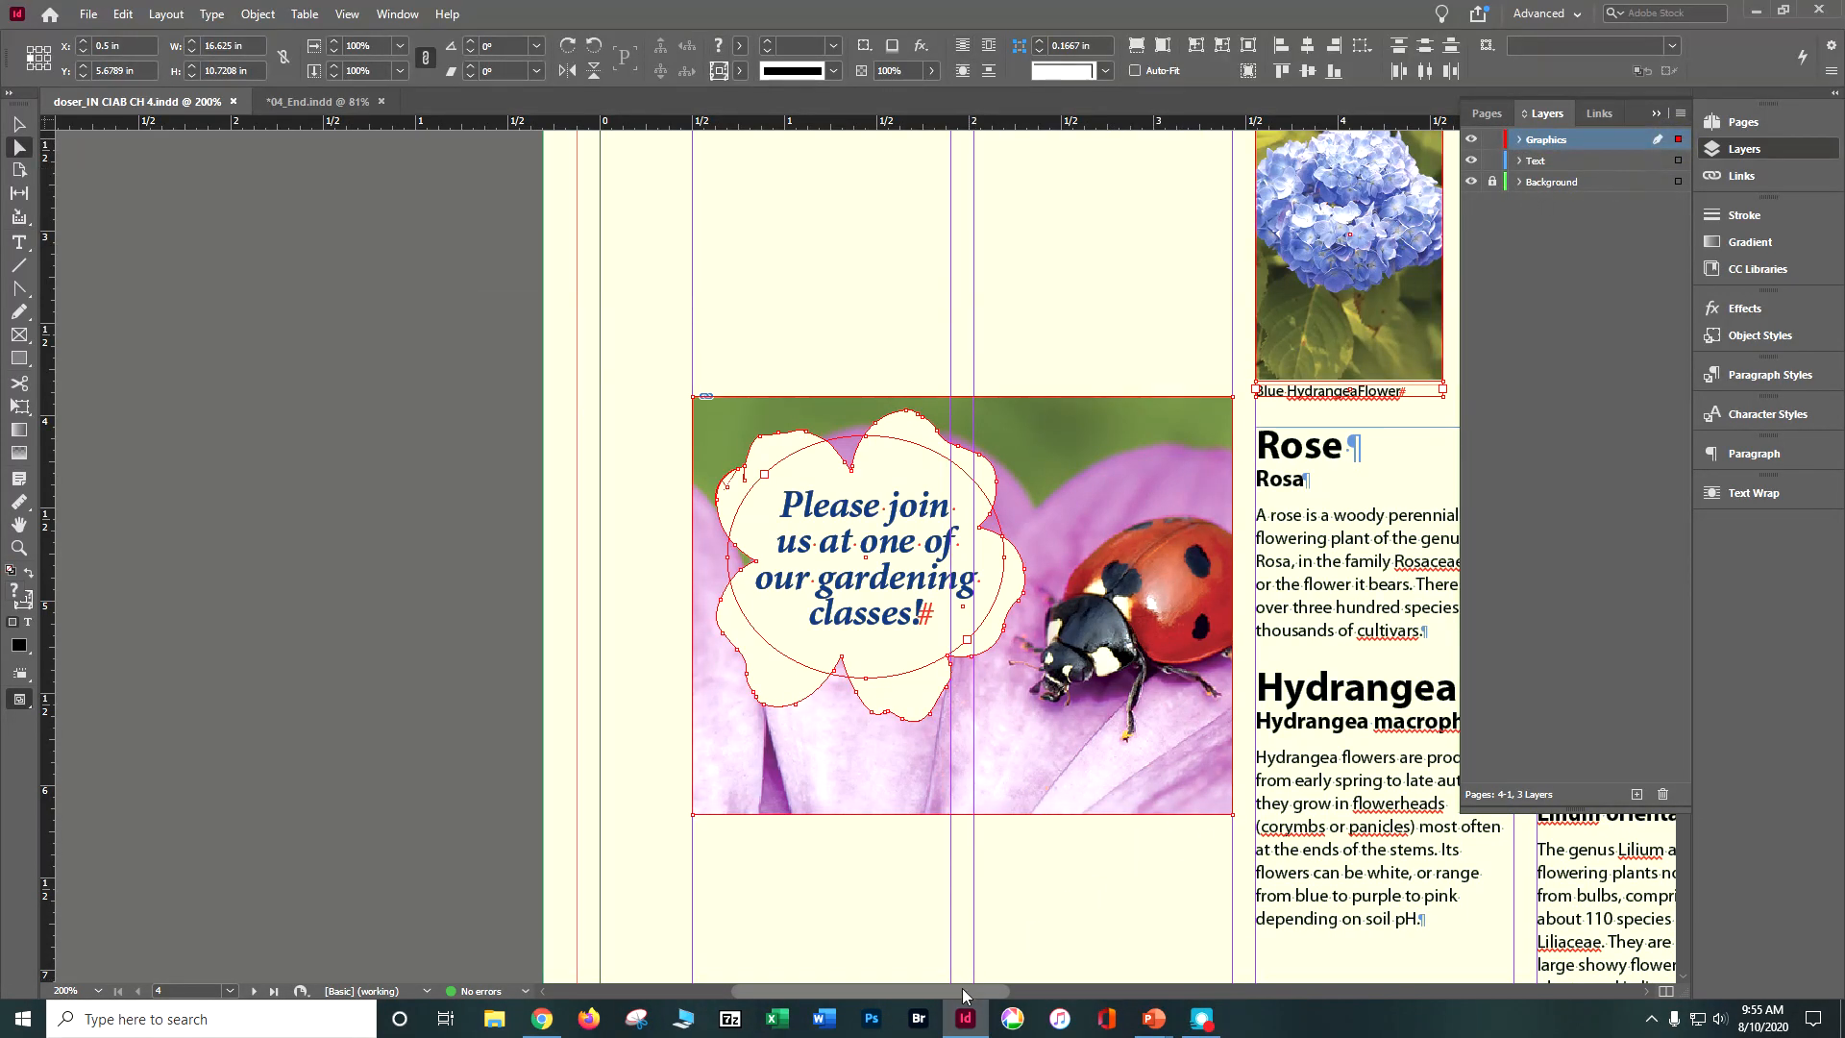
left_click_drag(971, 978, 1159, 954)
left_click_drag(982, 989, 1212, 990)
Step: On page 3, draw a rectangle about 0.58 by 0.6 in on the purple background, beside the Planting Your Garden box
left_click(1497, 115)
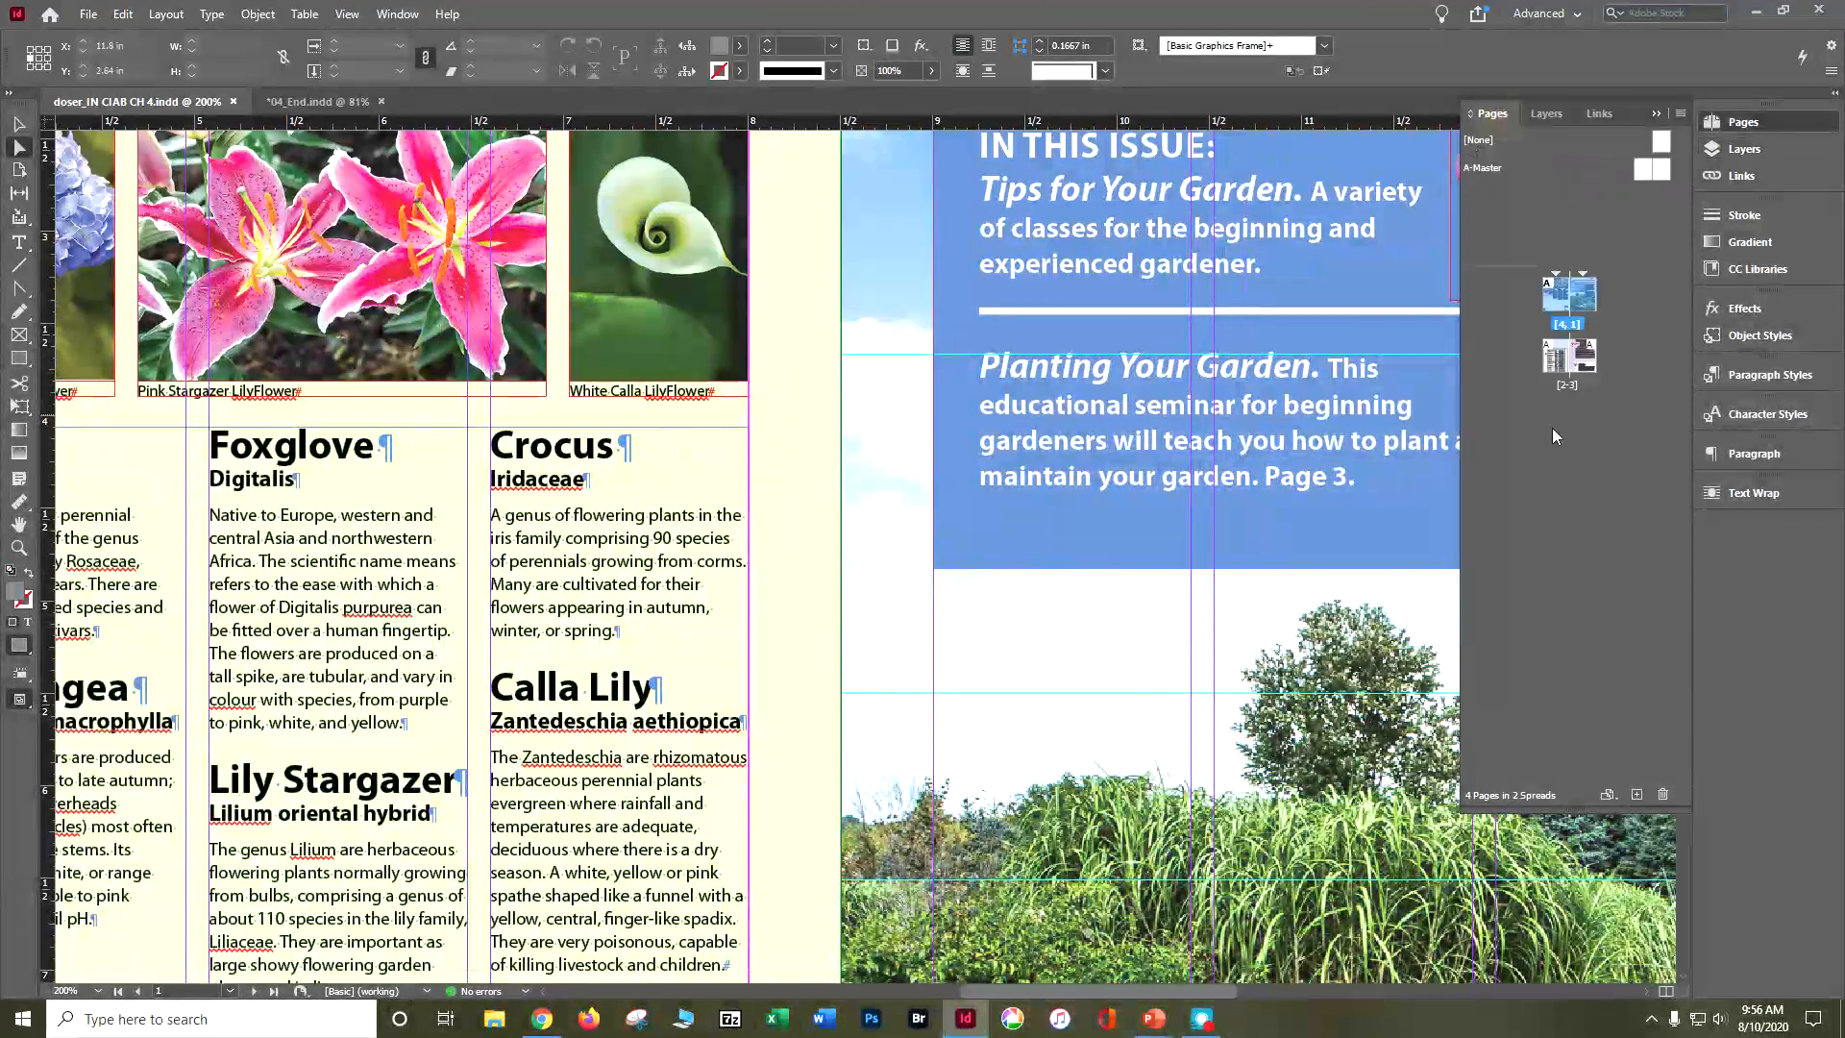
double_click(1583, 373)
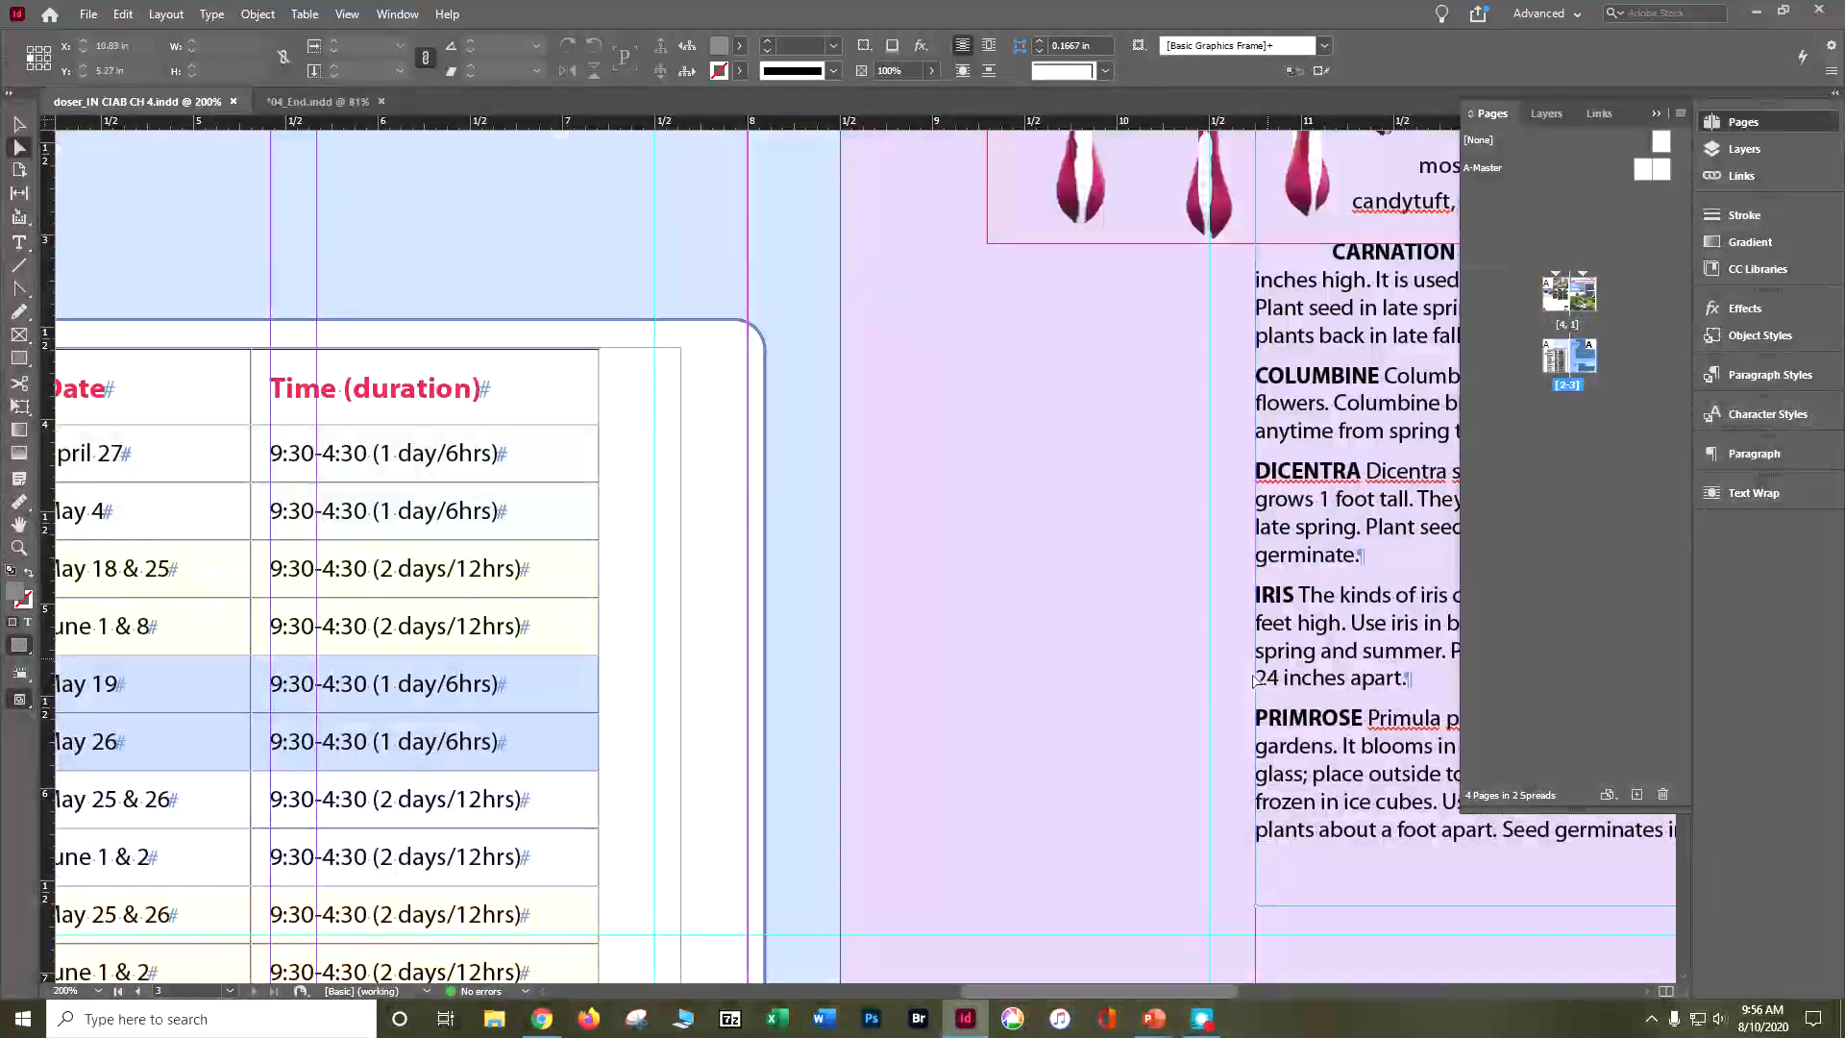
scroll(1408, 178, "down", 3)
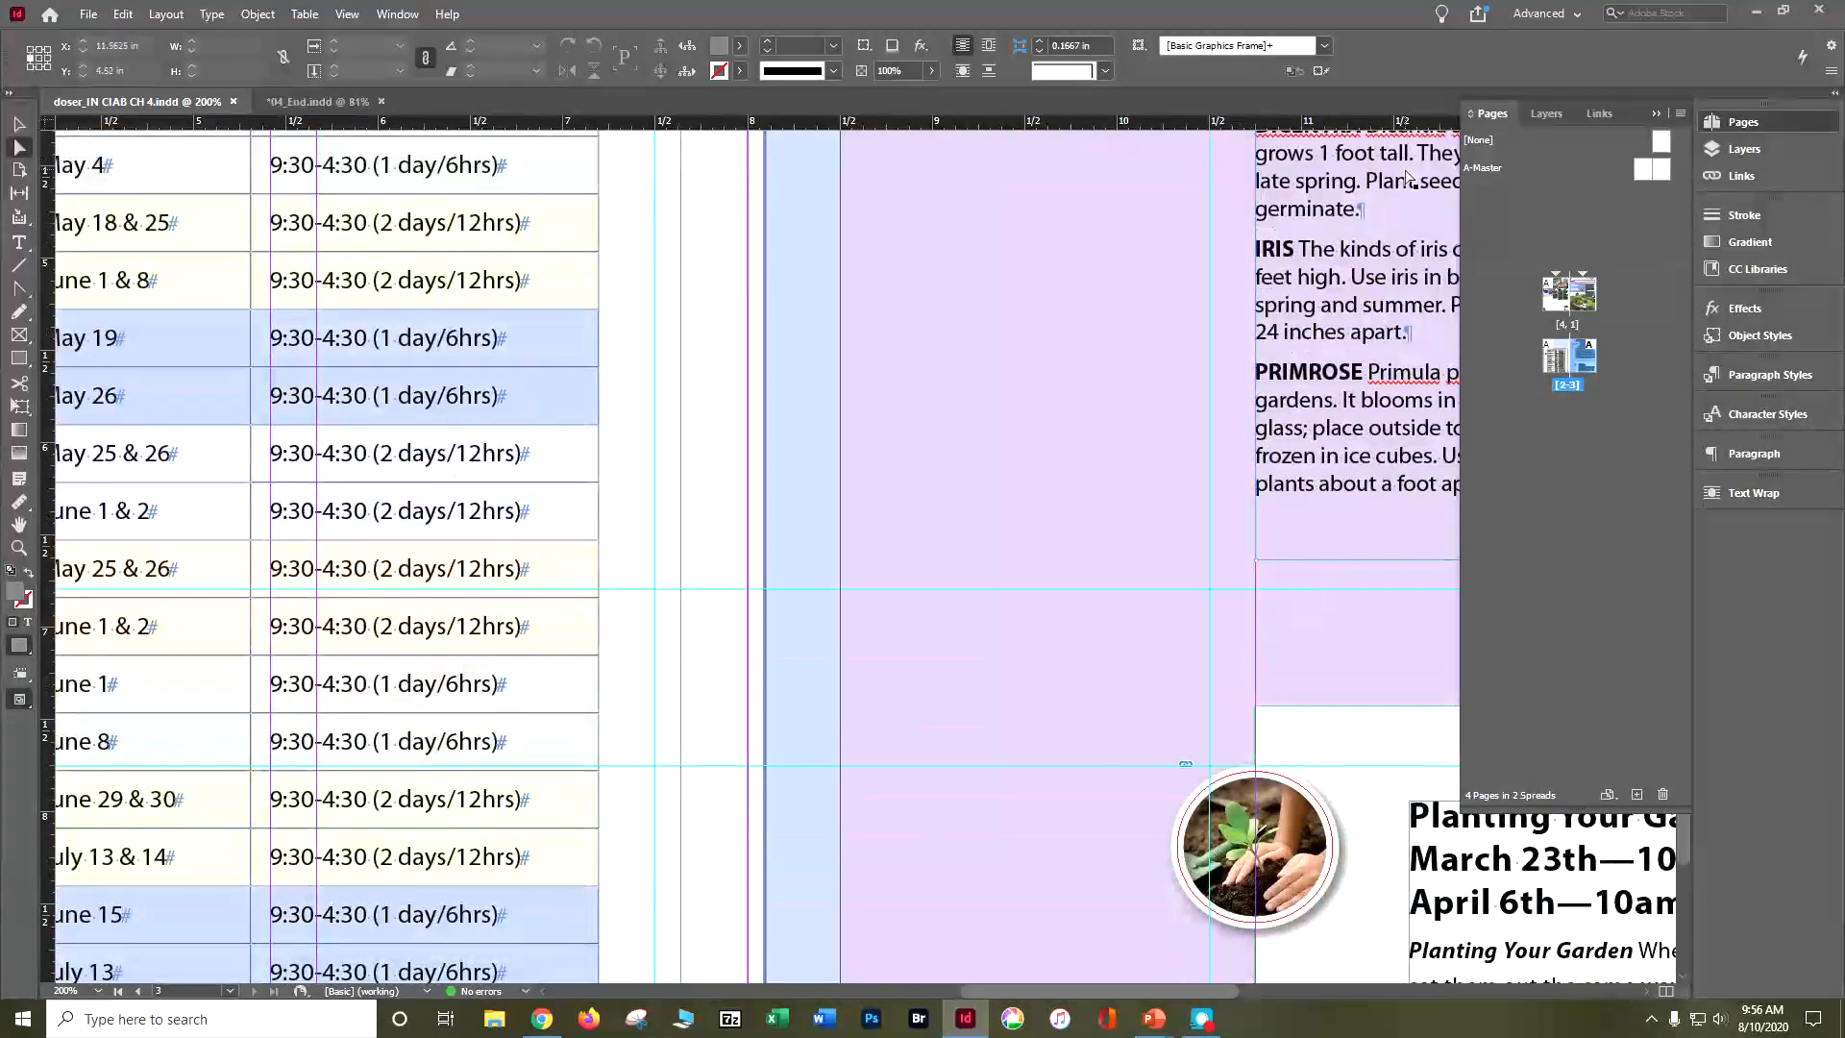
key("ctrl+minus")
key("ctrl+minus")
key("ctrl+minus")
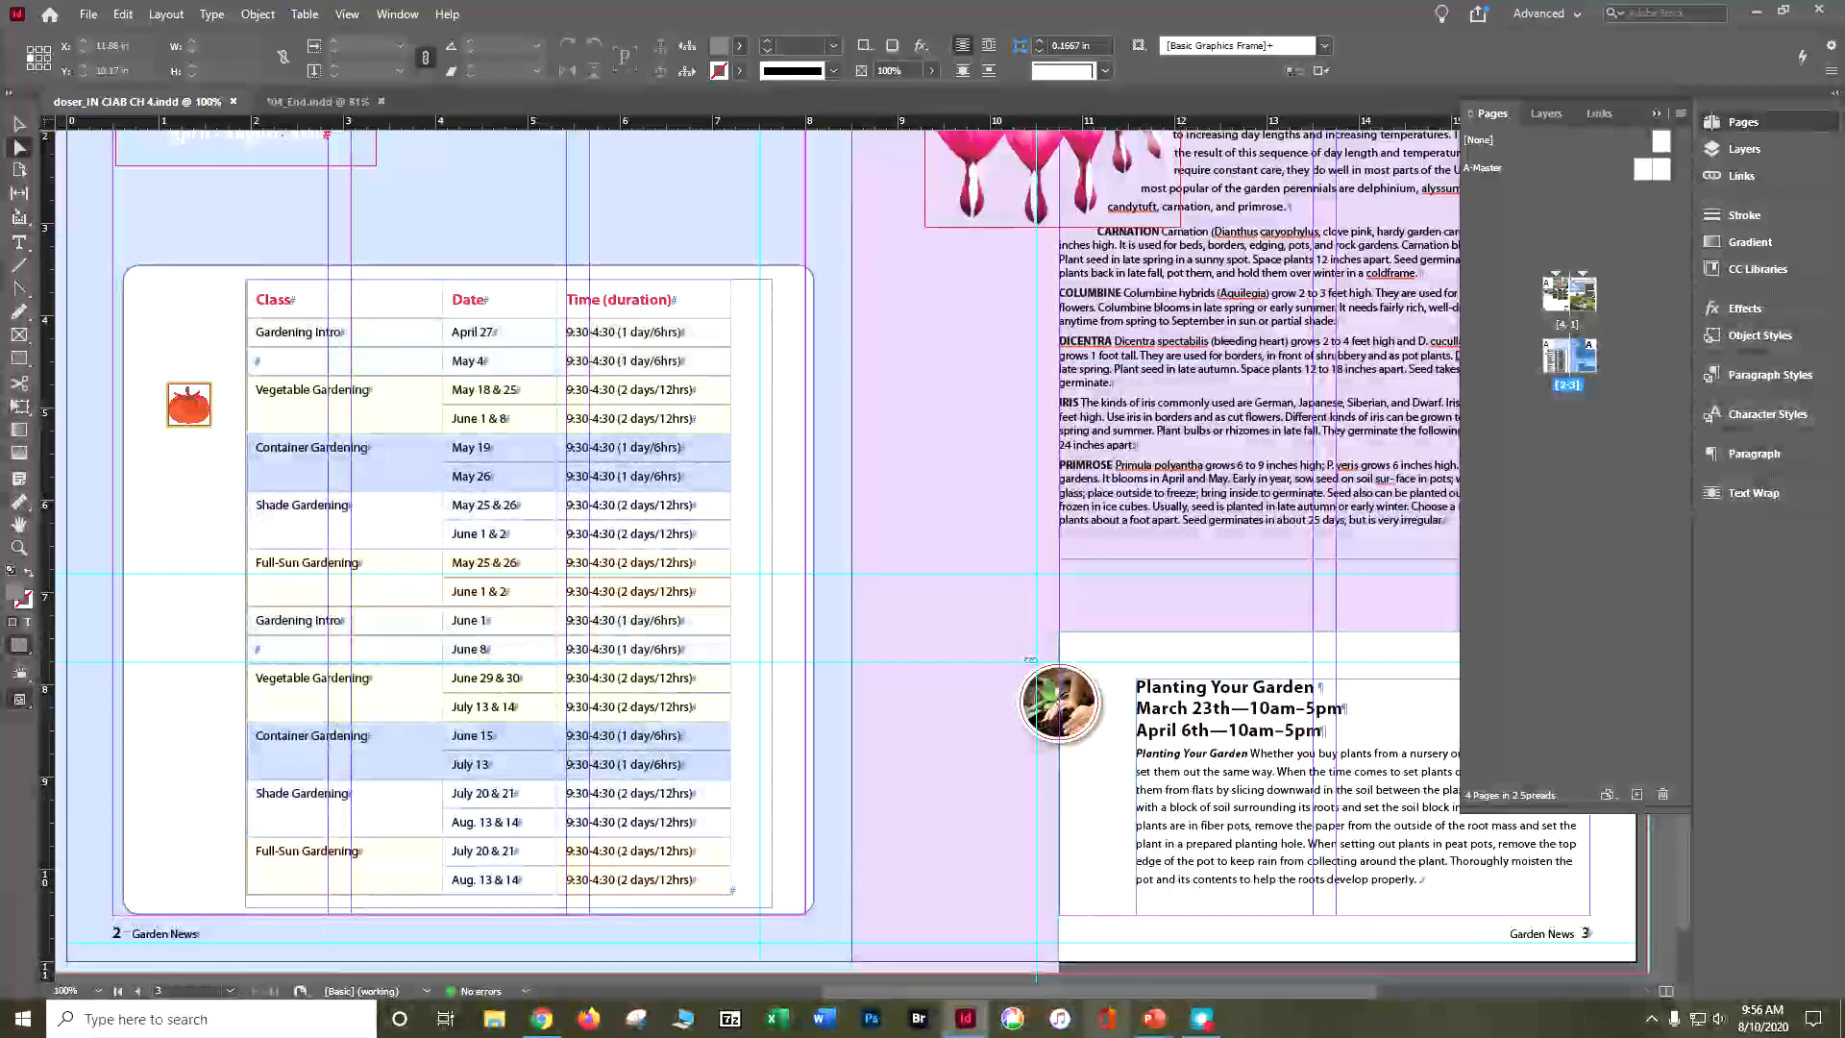
left_click_drag(1107, 990, 1198, 994)
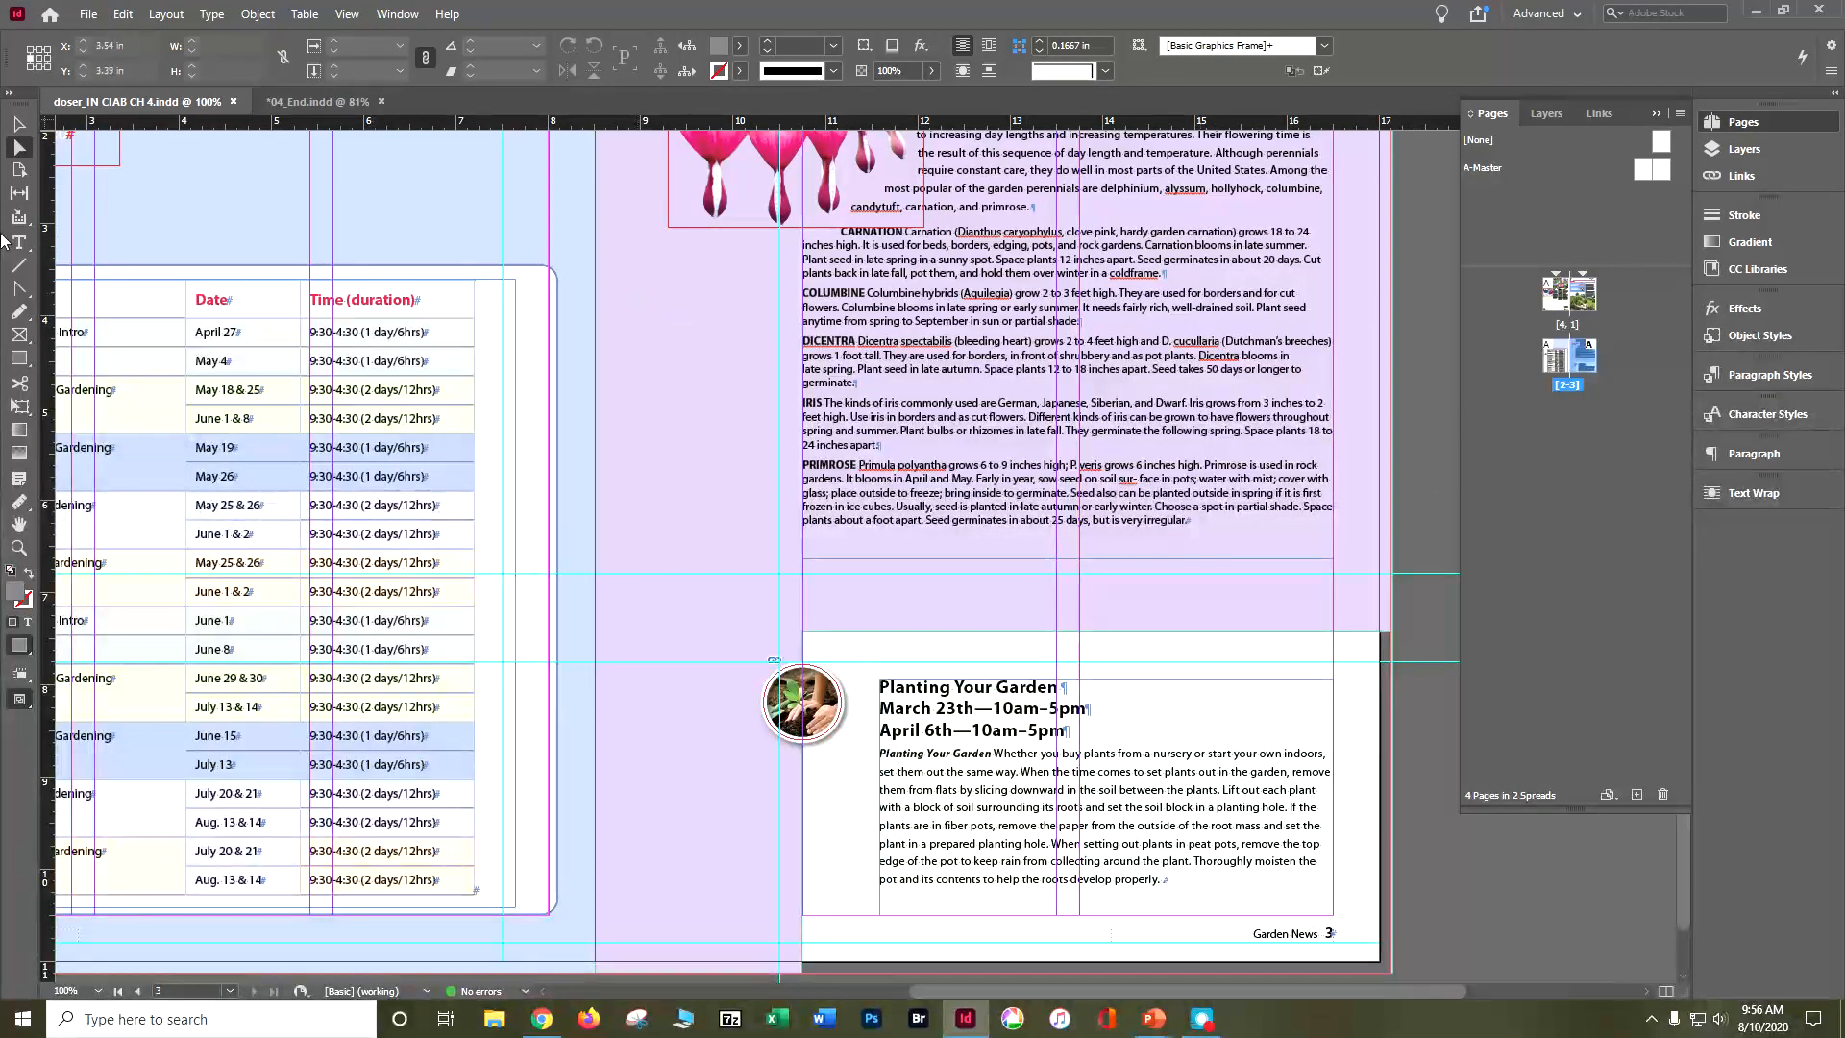
left_click(19, 363)
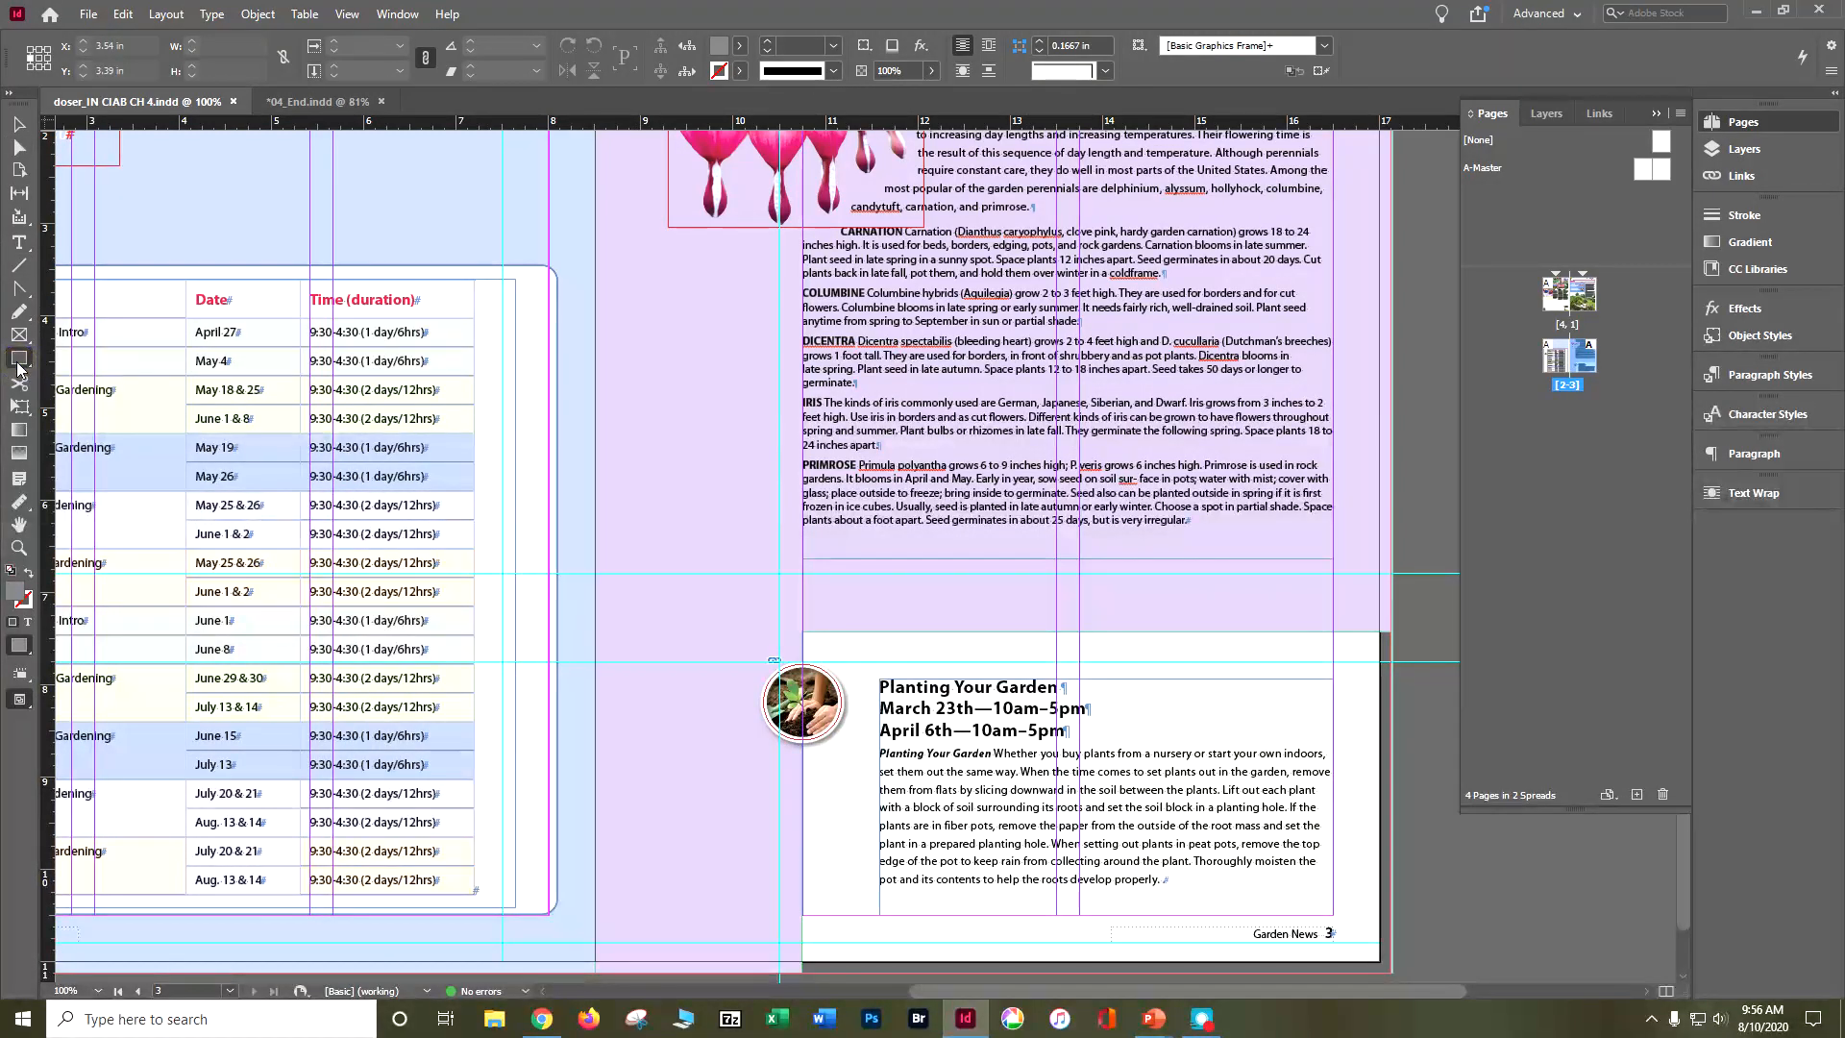
left_click(20, 363)
left_click(81, 384)
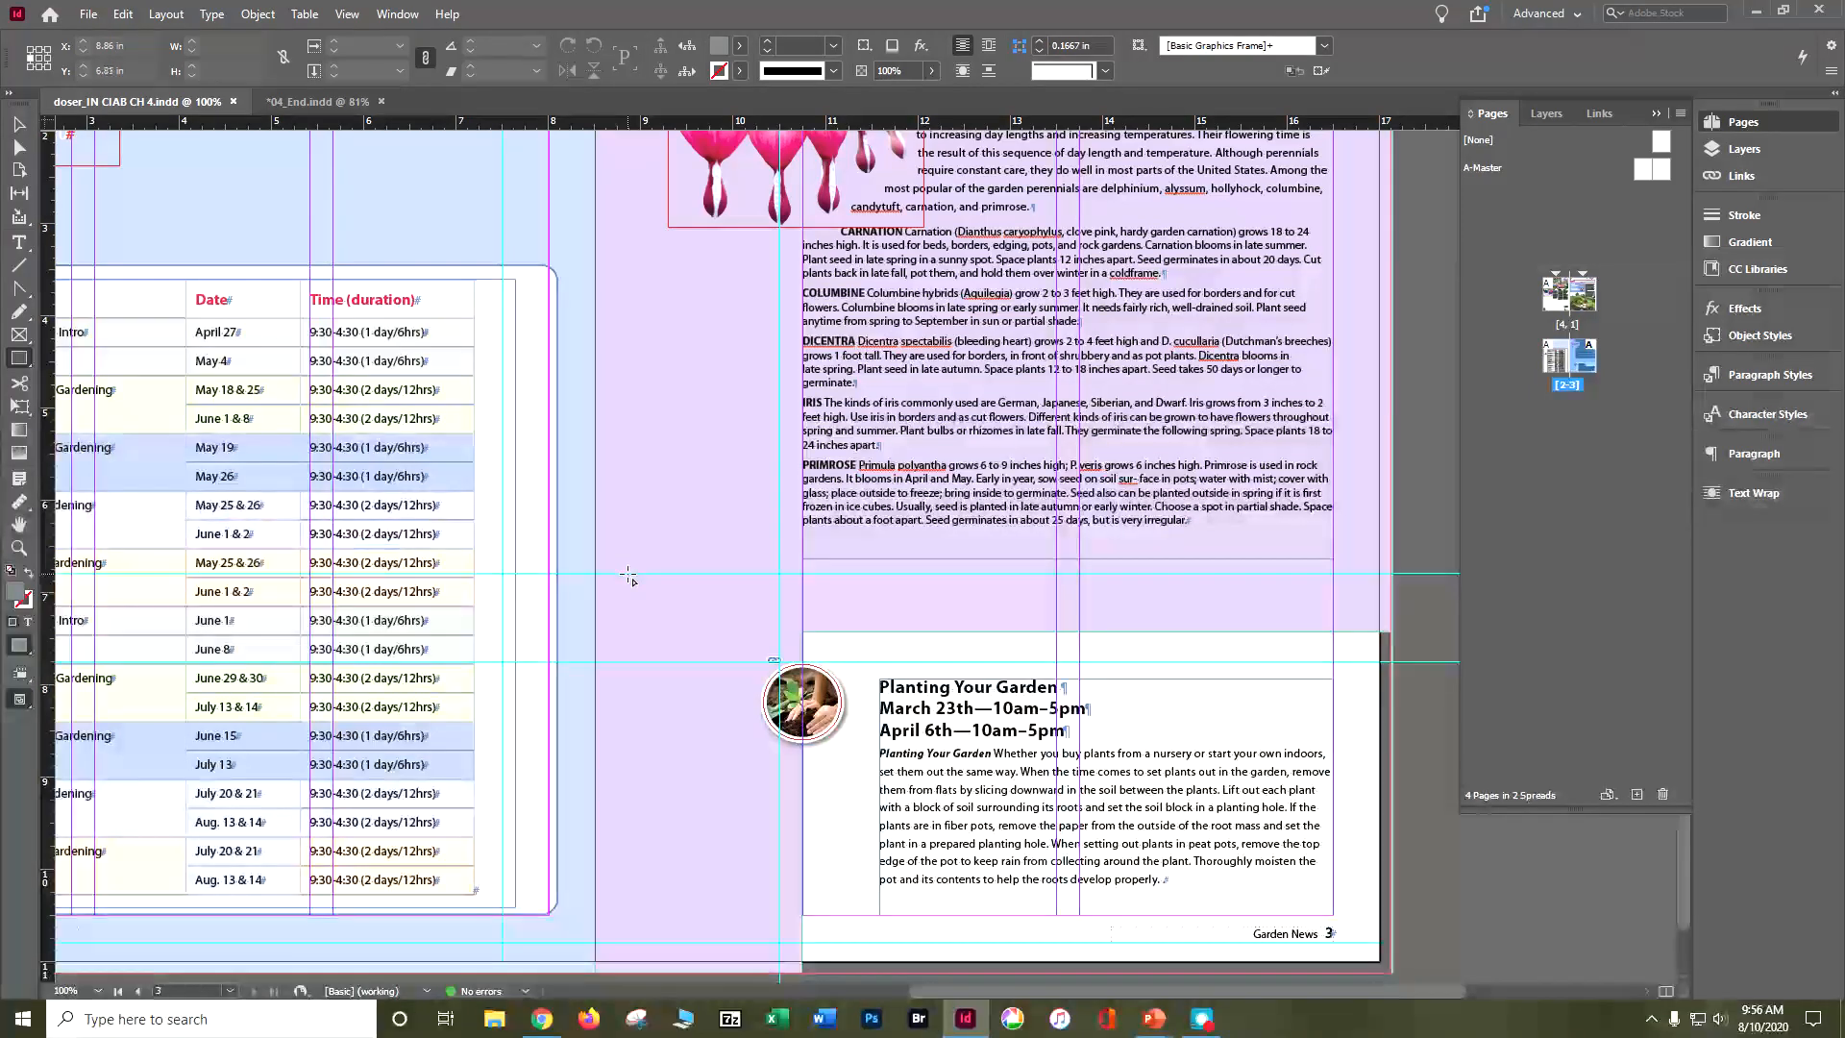
left_click_drag(628, 573, 680, 627)
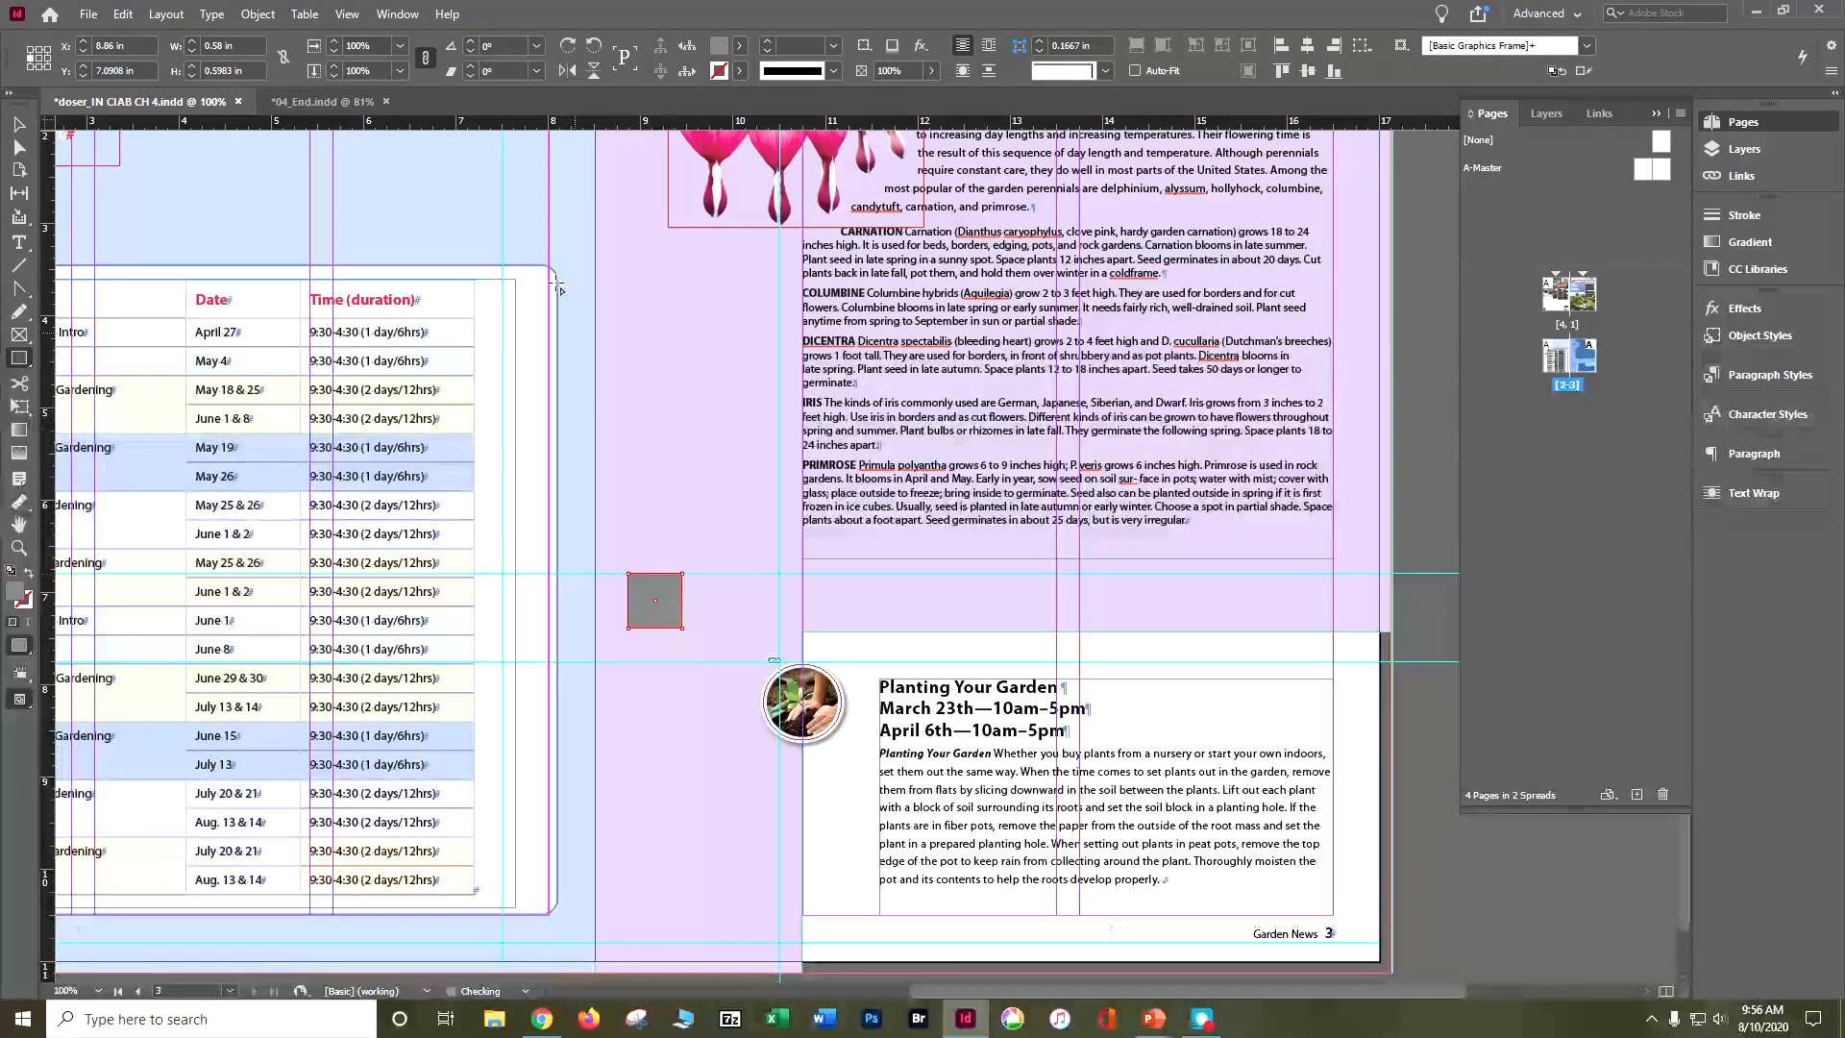
Step: Set the new rectangle's width and height to 0.5 in each
left_click_drag(236, 46, 107, 56)
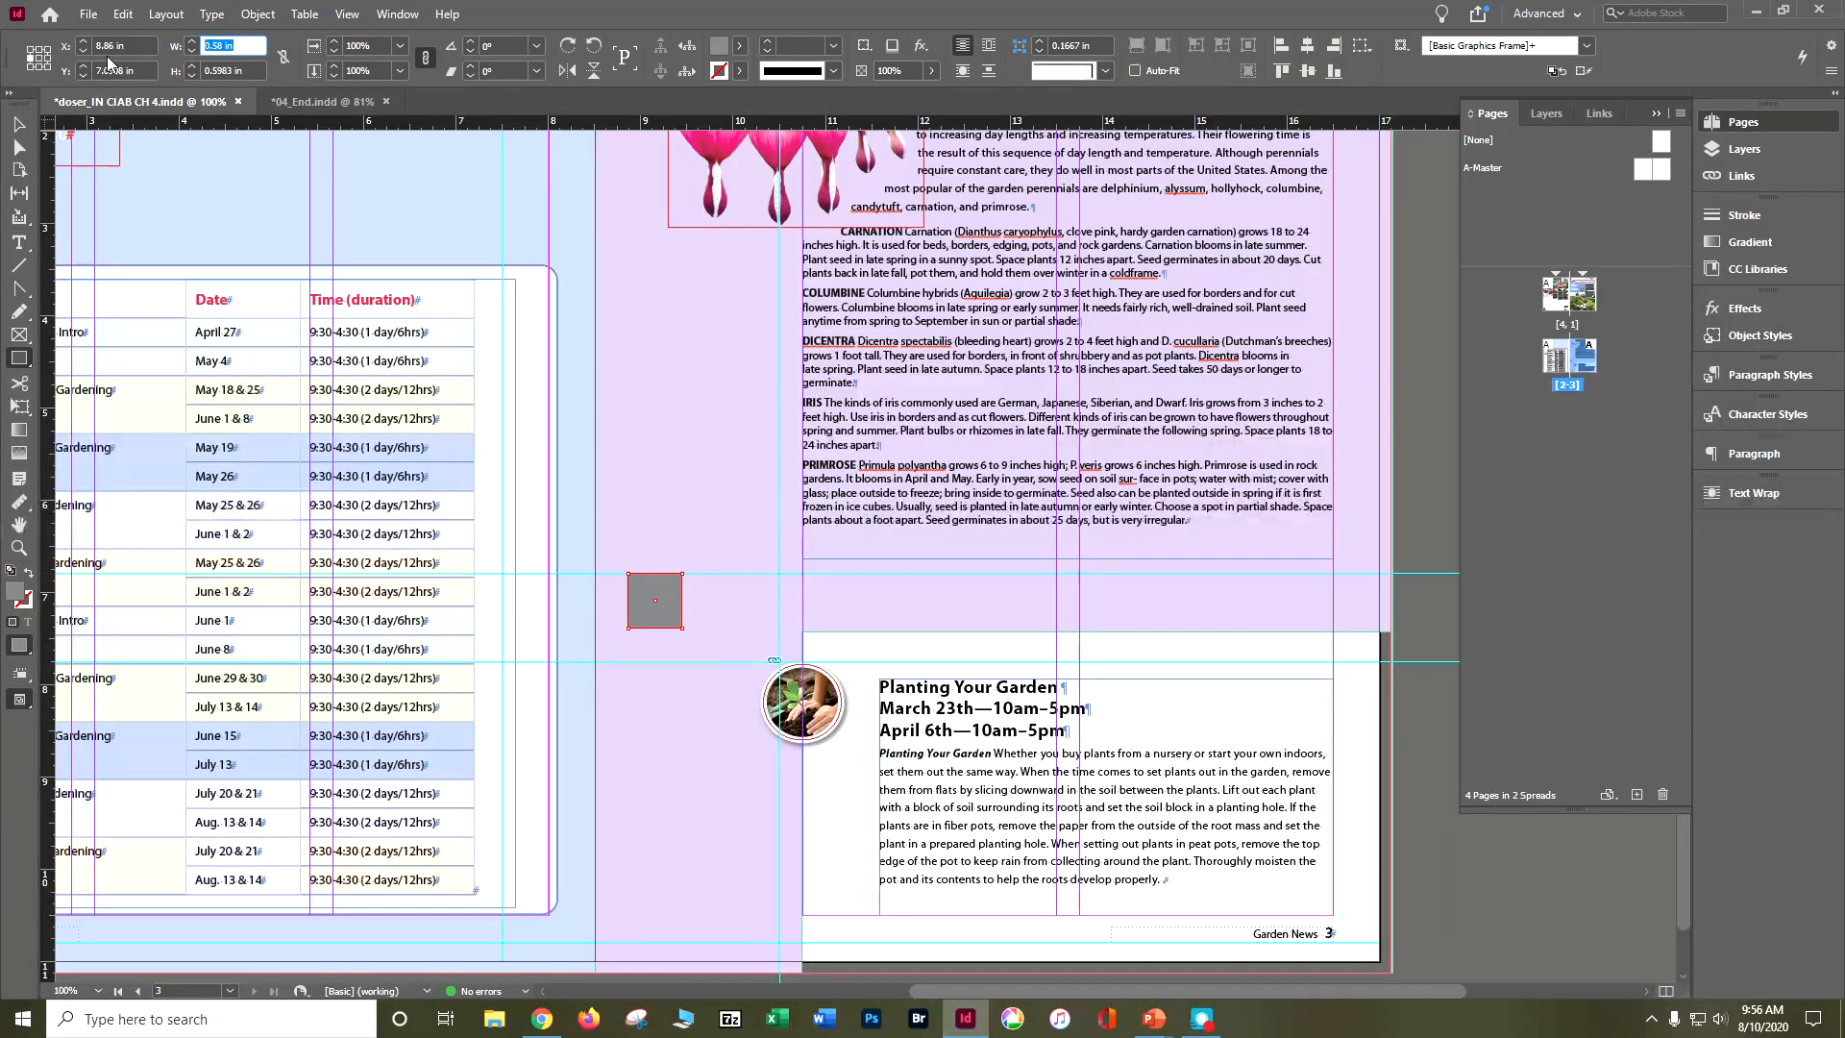
type(".5")
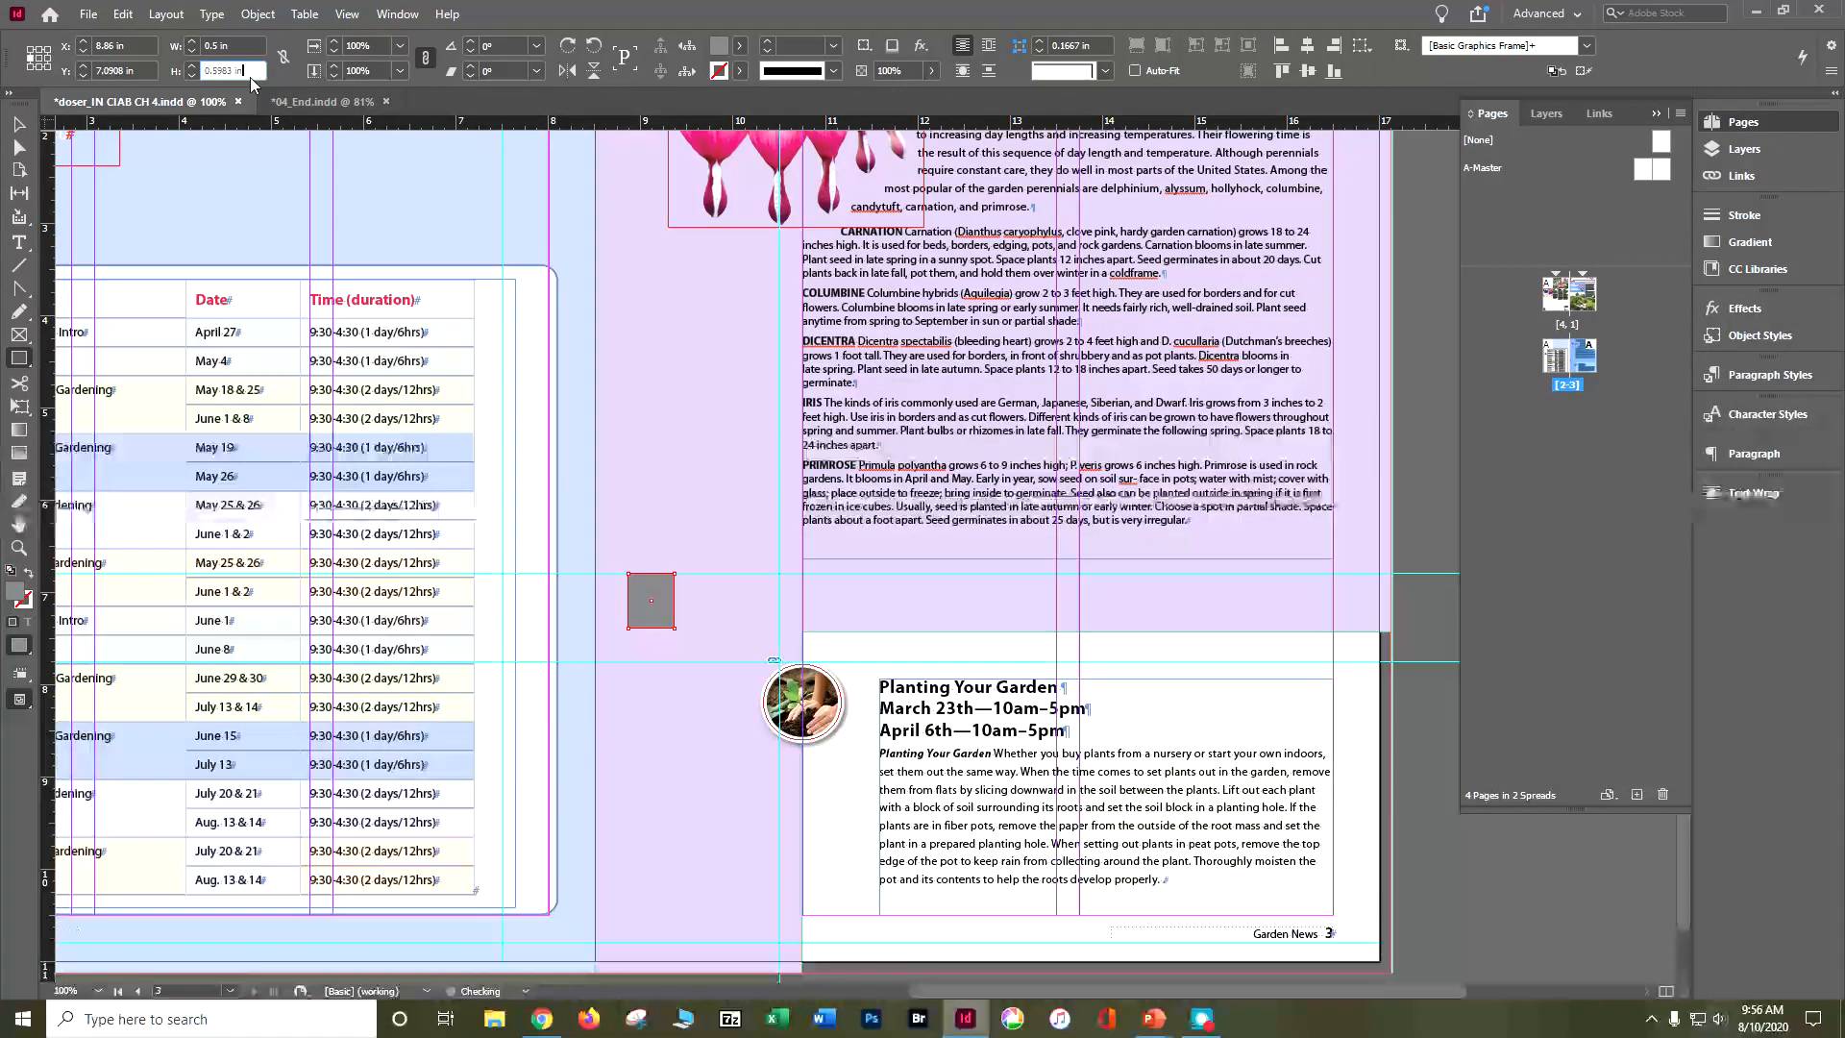
left_click_drag(219, 70, 115, 82)
type(".5")
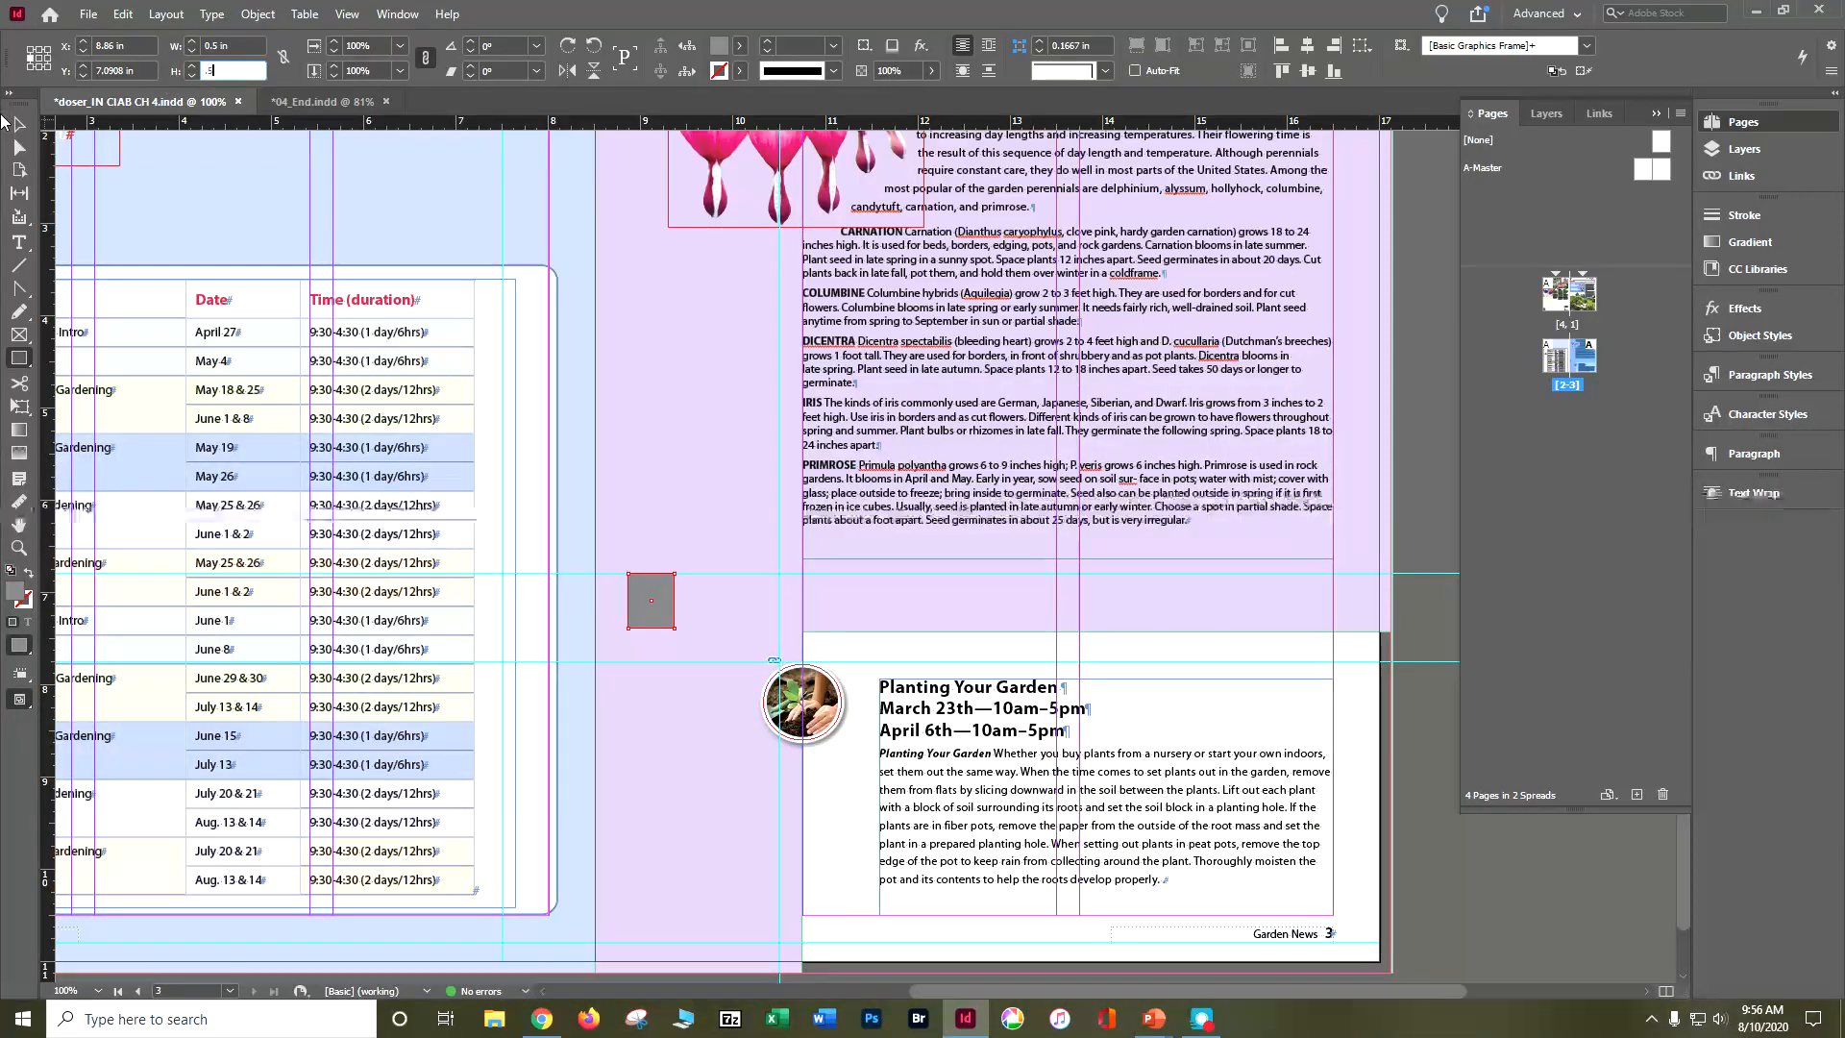
key("Tab")
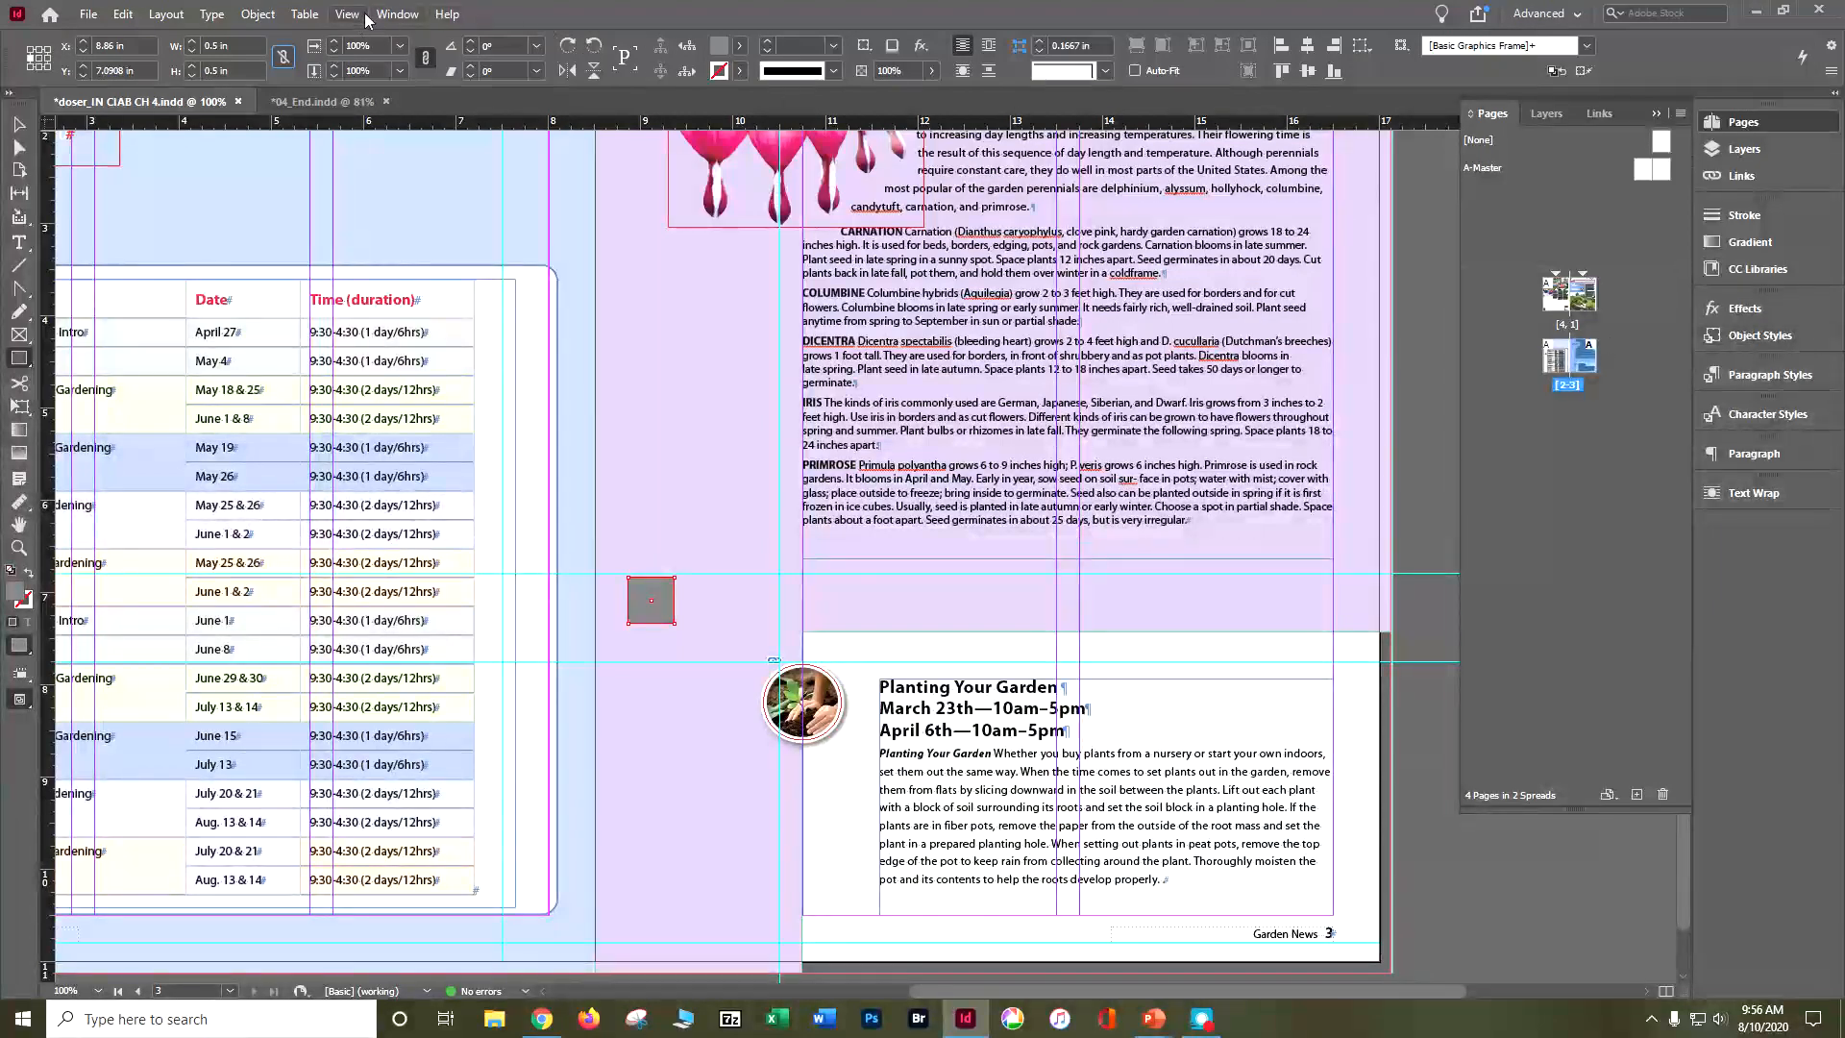
Step: Display the color swatches and set the small square's fill to None
left_click(399, 15)
mouse_move(448, 157)
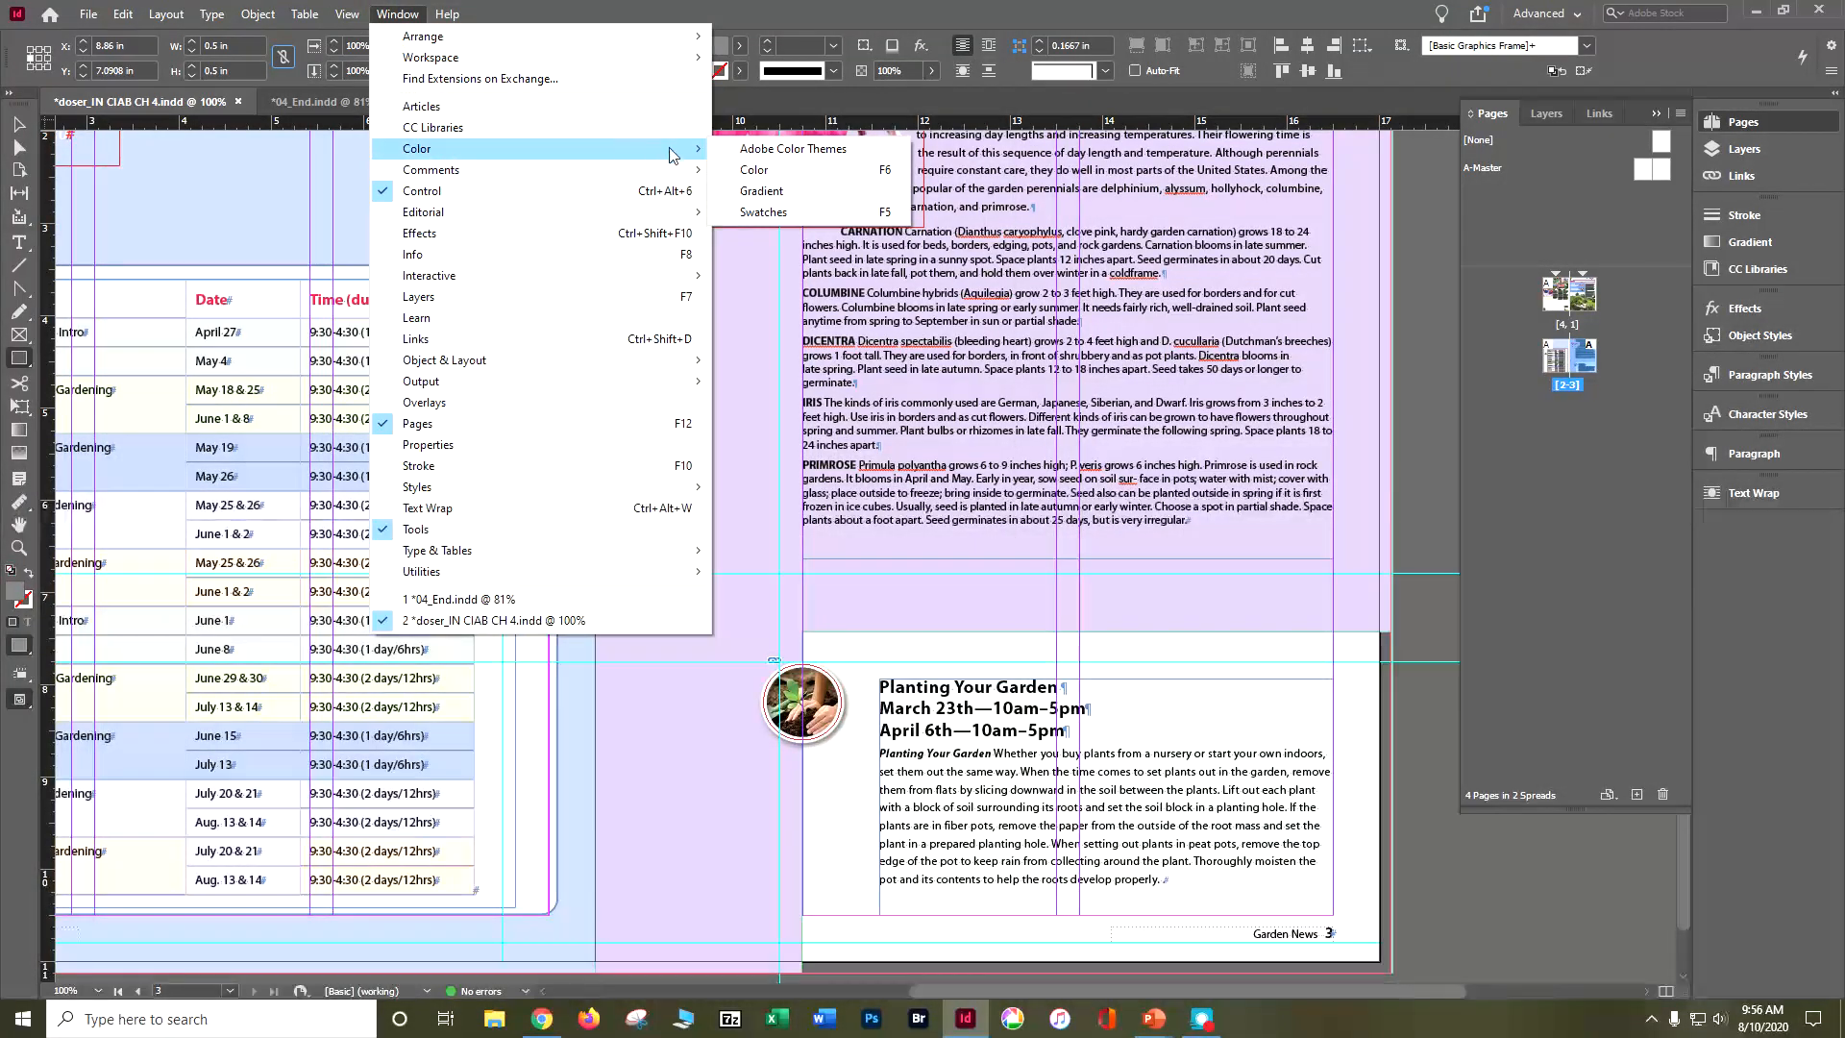
left_click(753, 213)
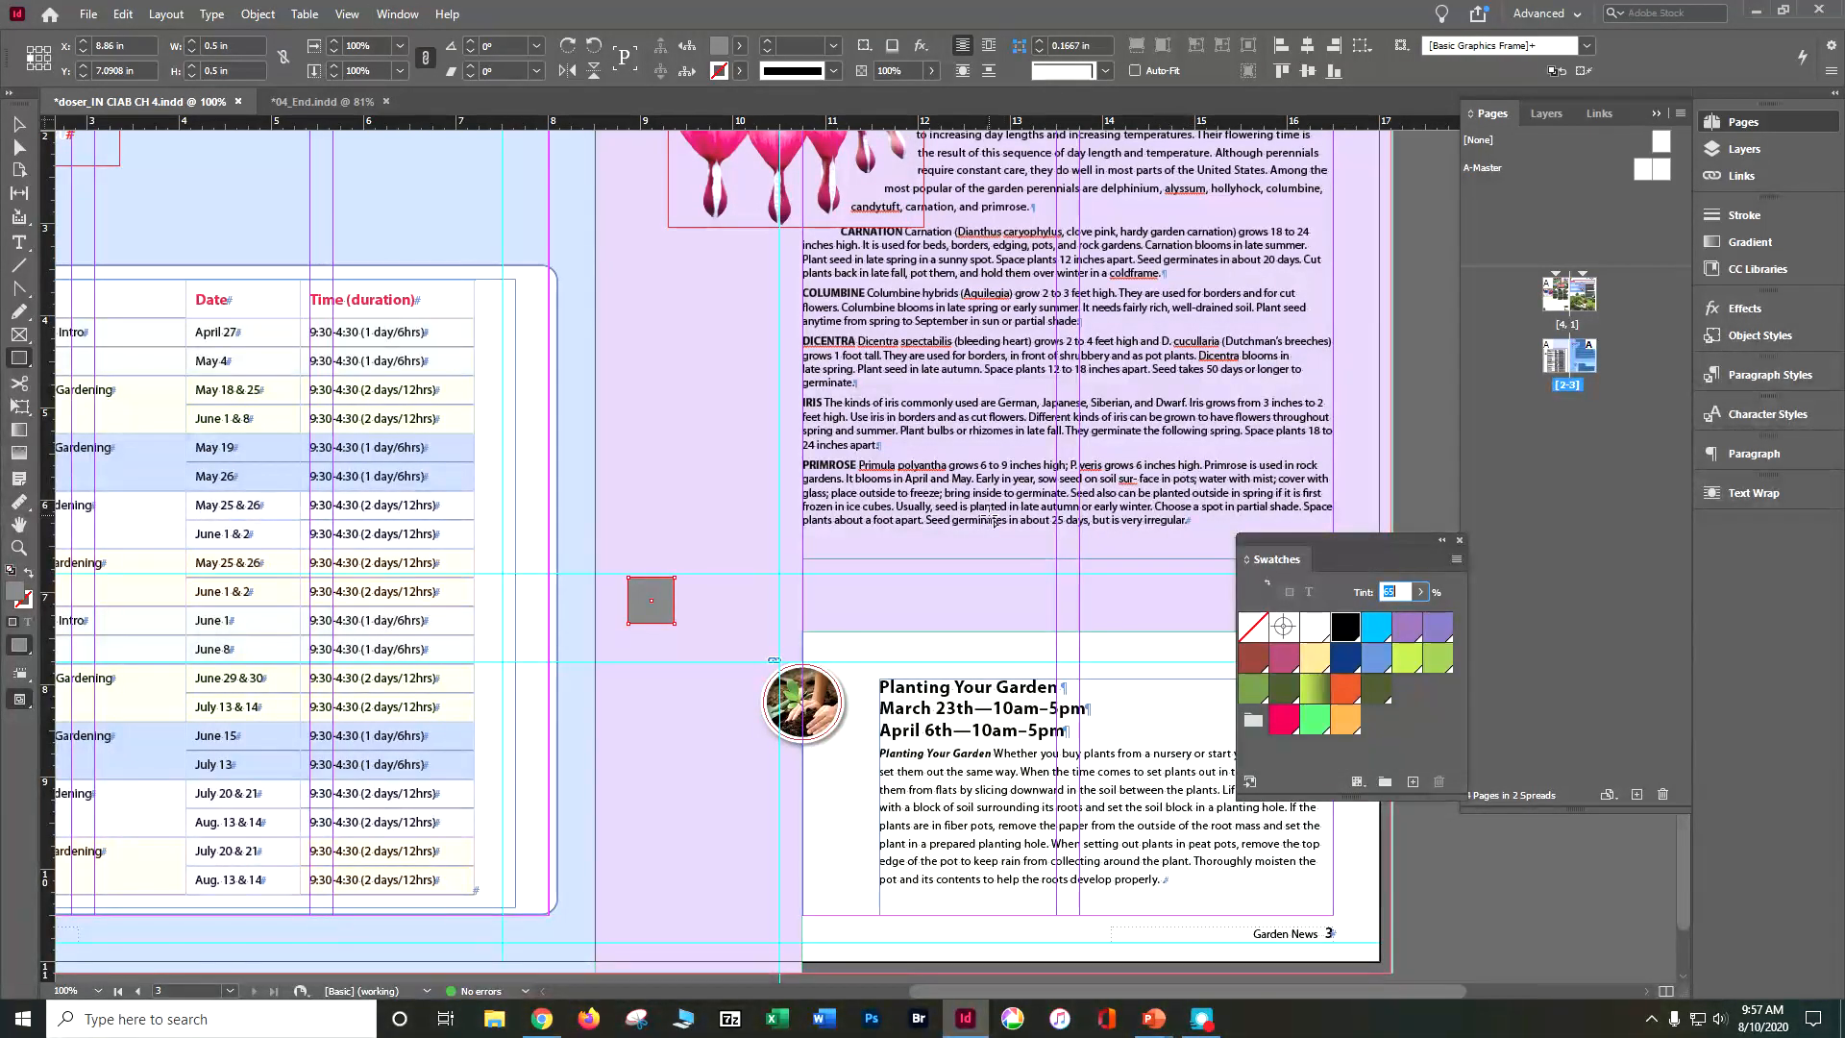
left_click(1253, 629)
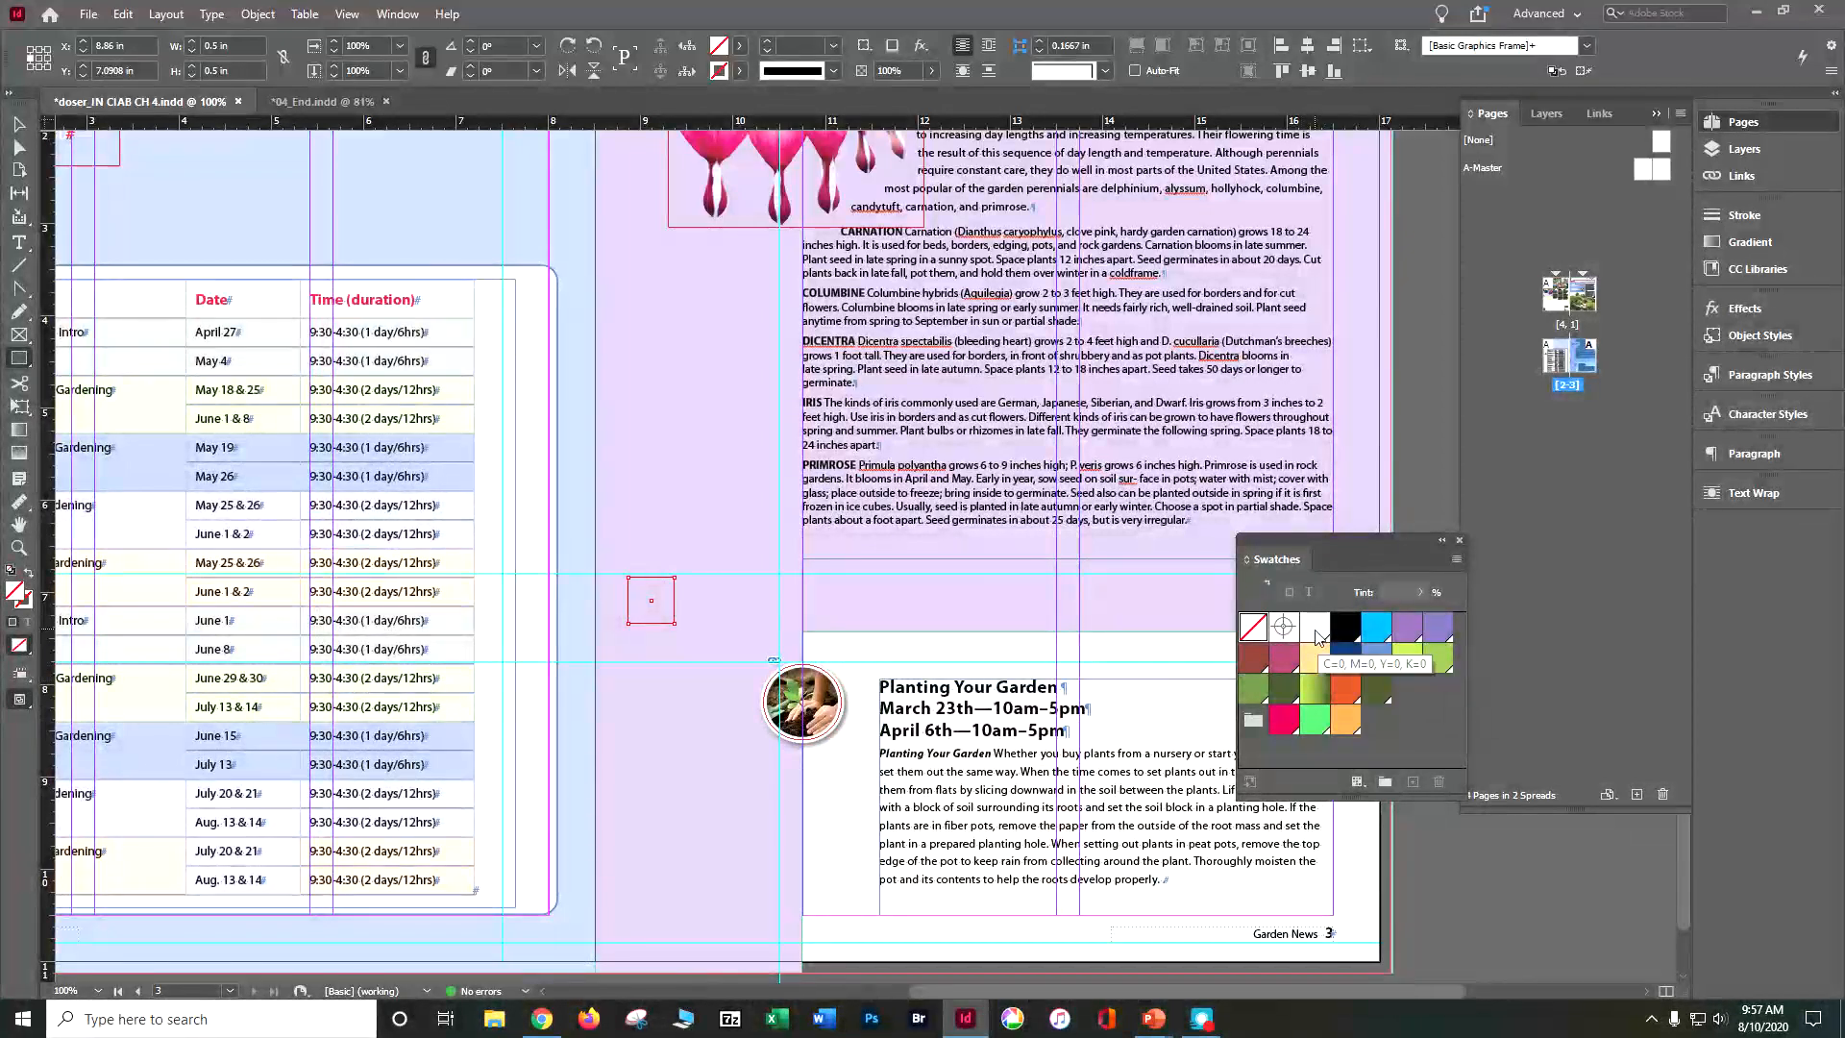
Step: Fill the small square with white (C=0, M=0, Y=0, K=0) and convert its shape to an ellipse
left_click(1315, 638)
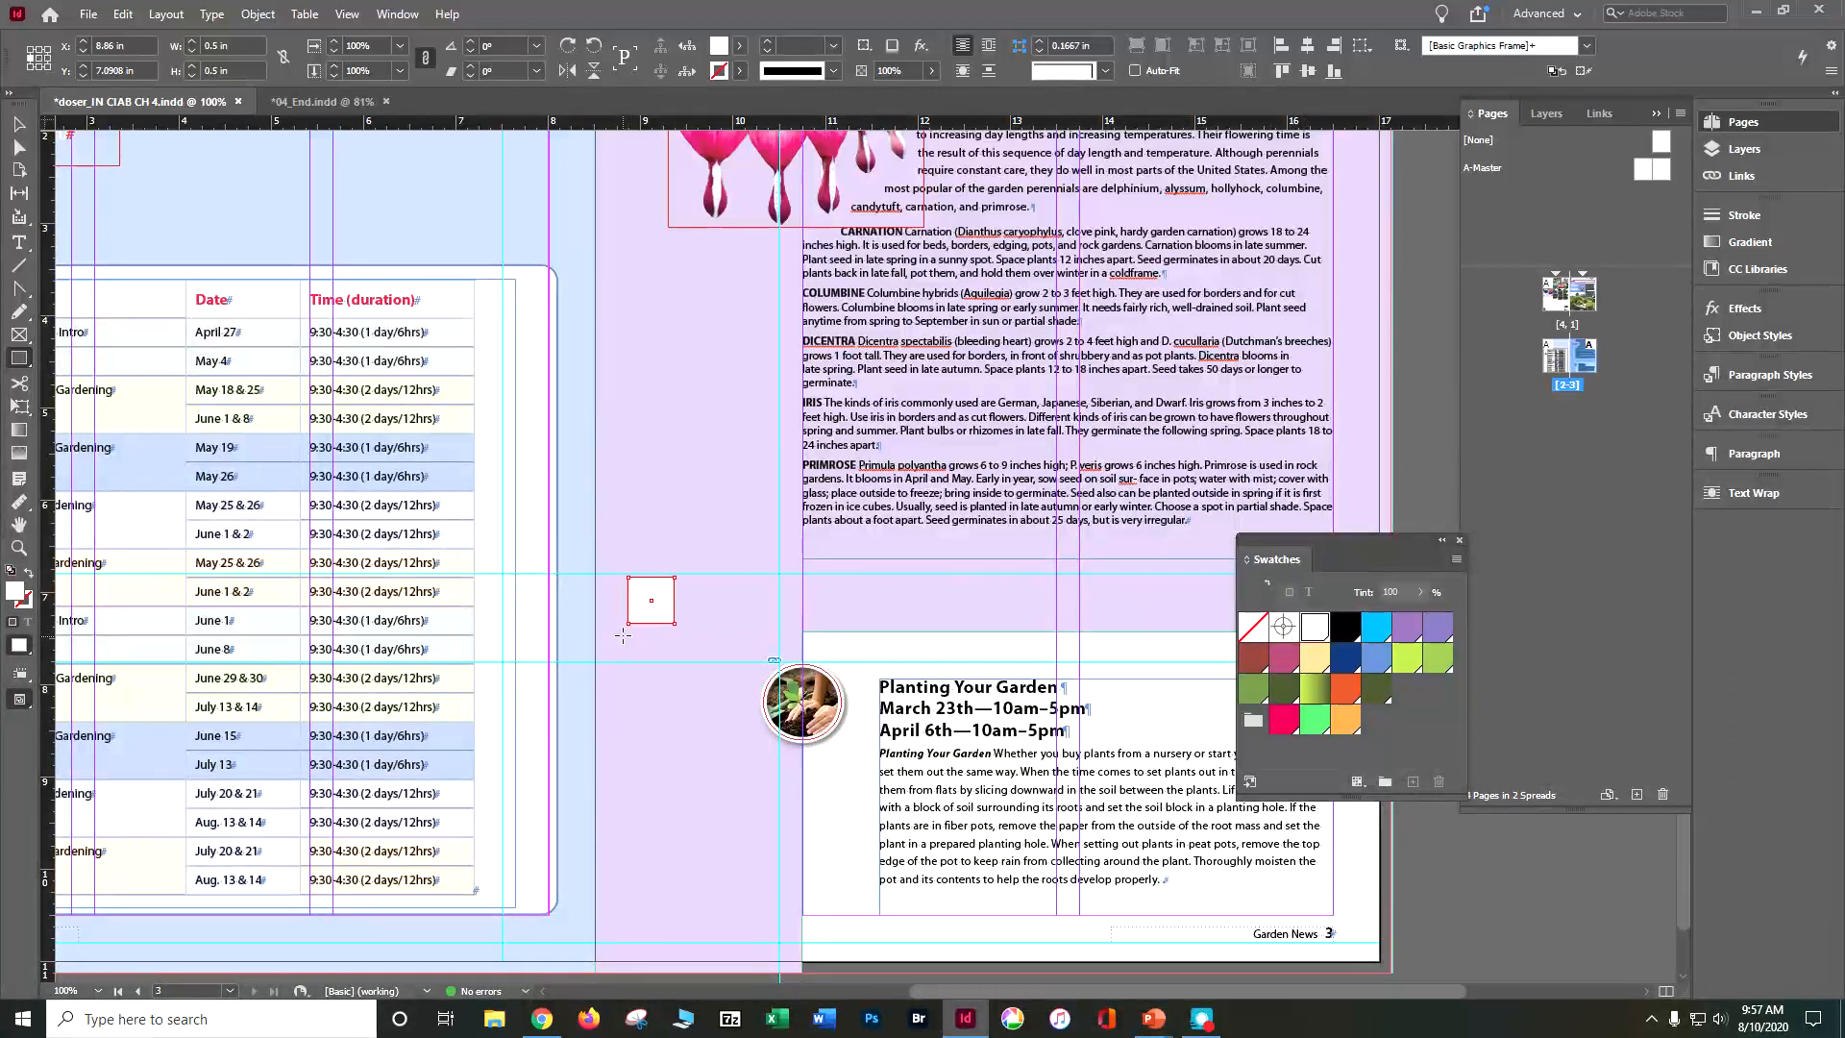
left_click(273, 16)
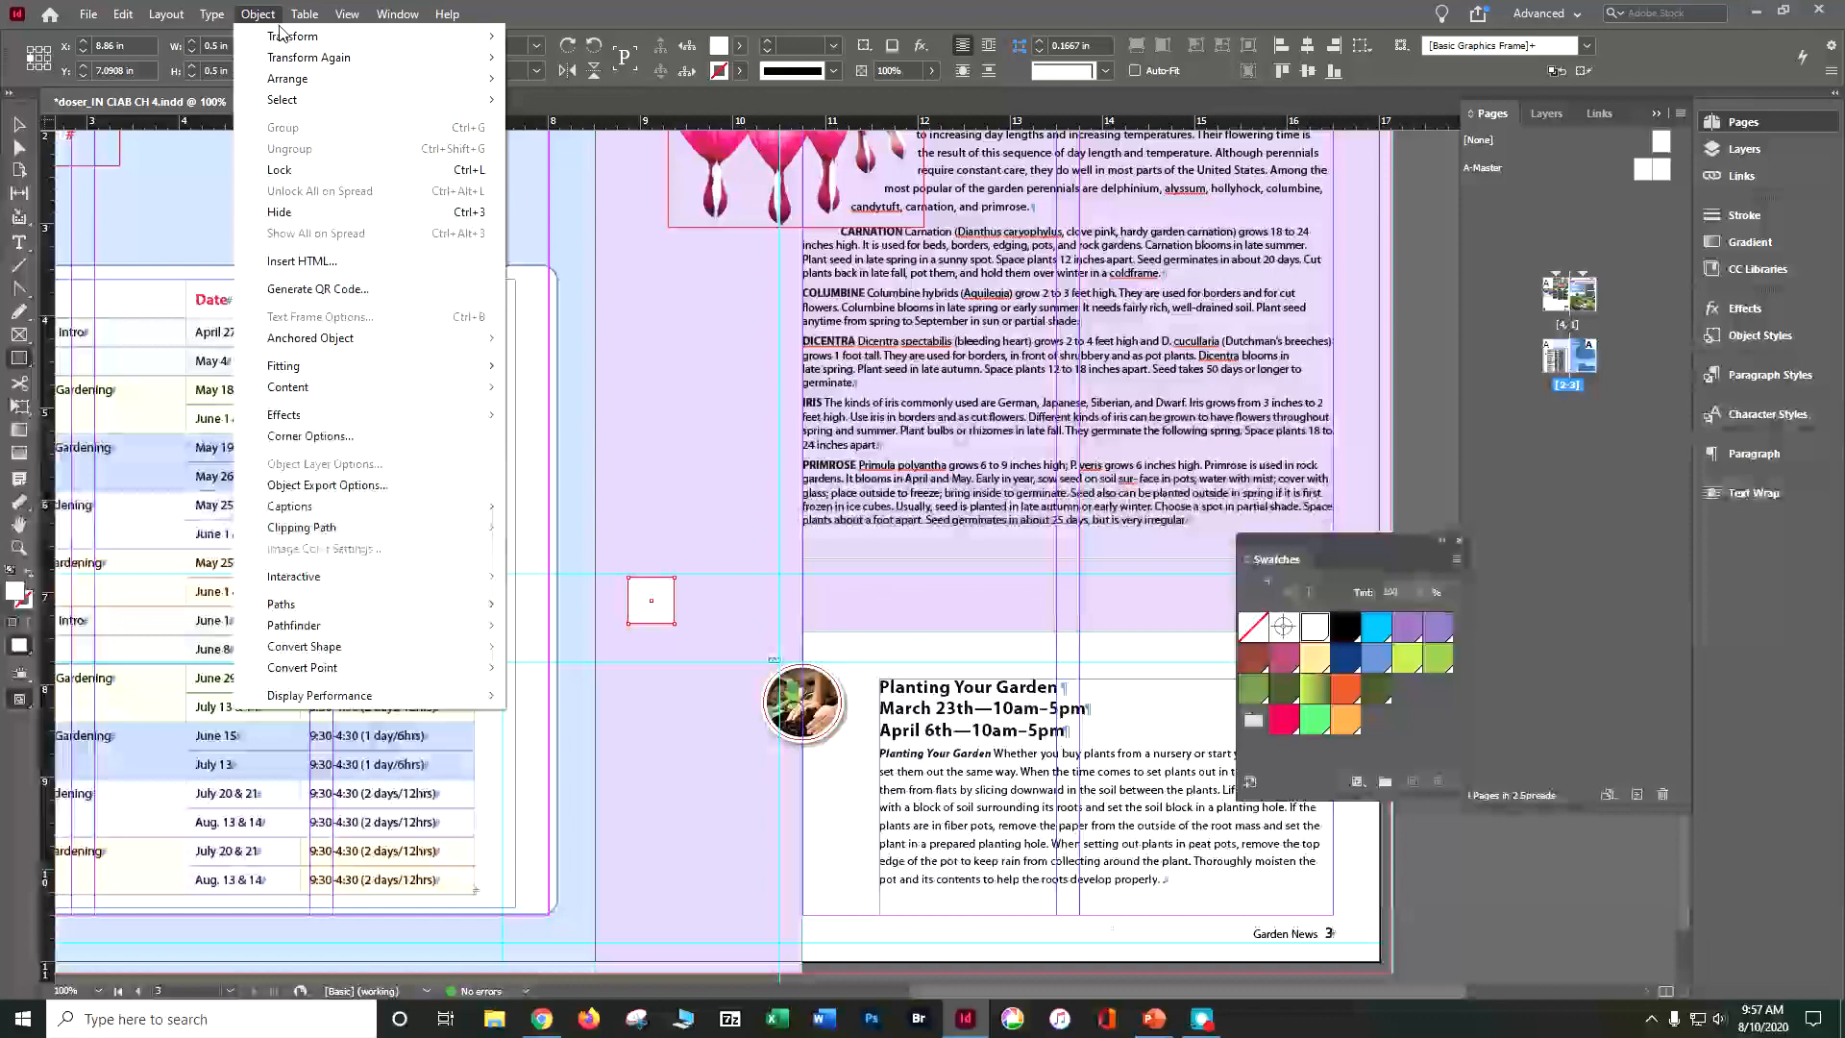
mouse_move(456, 653)
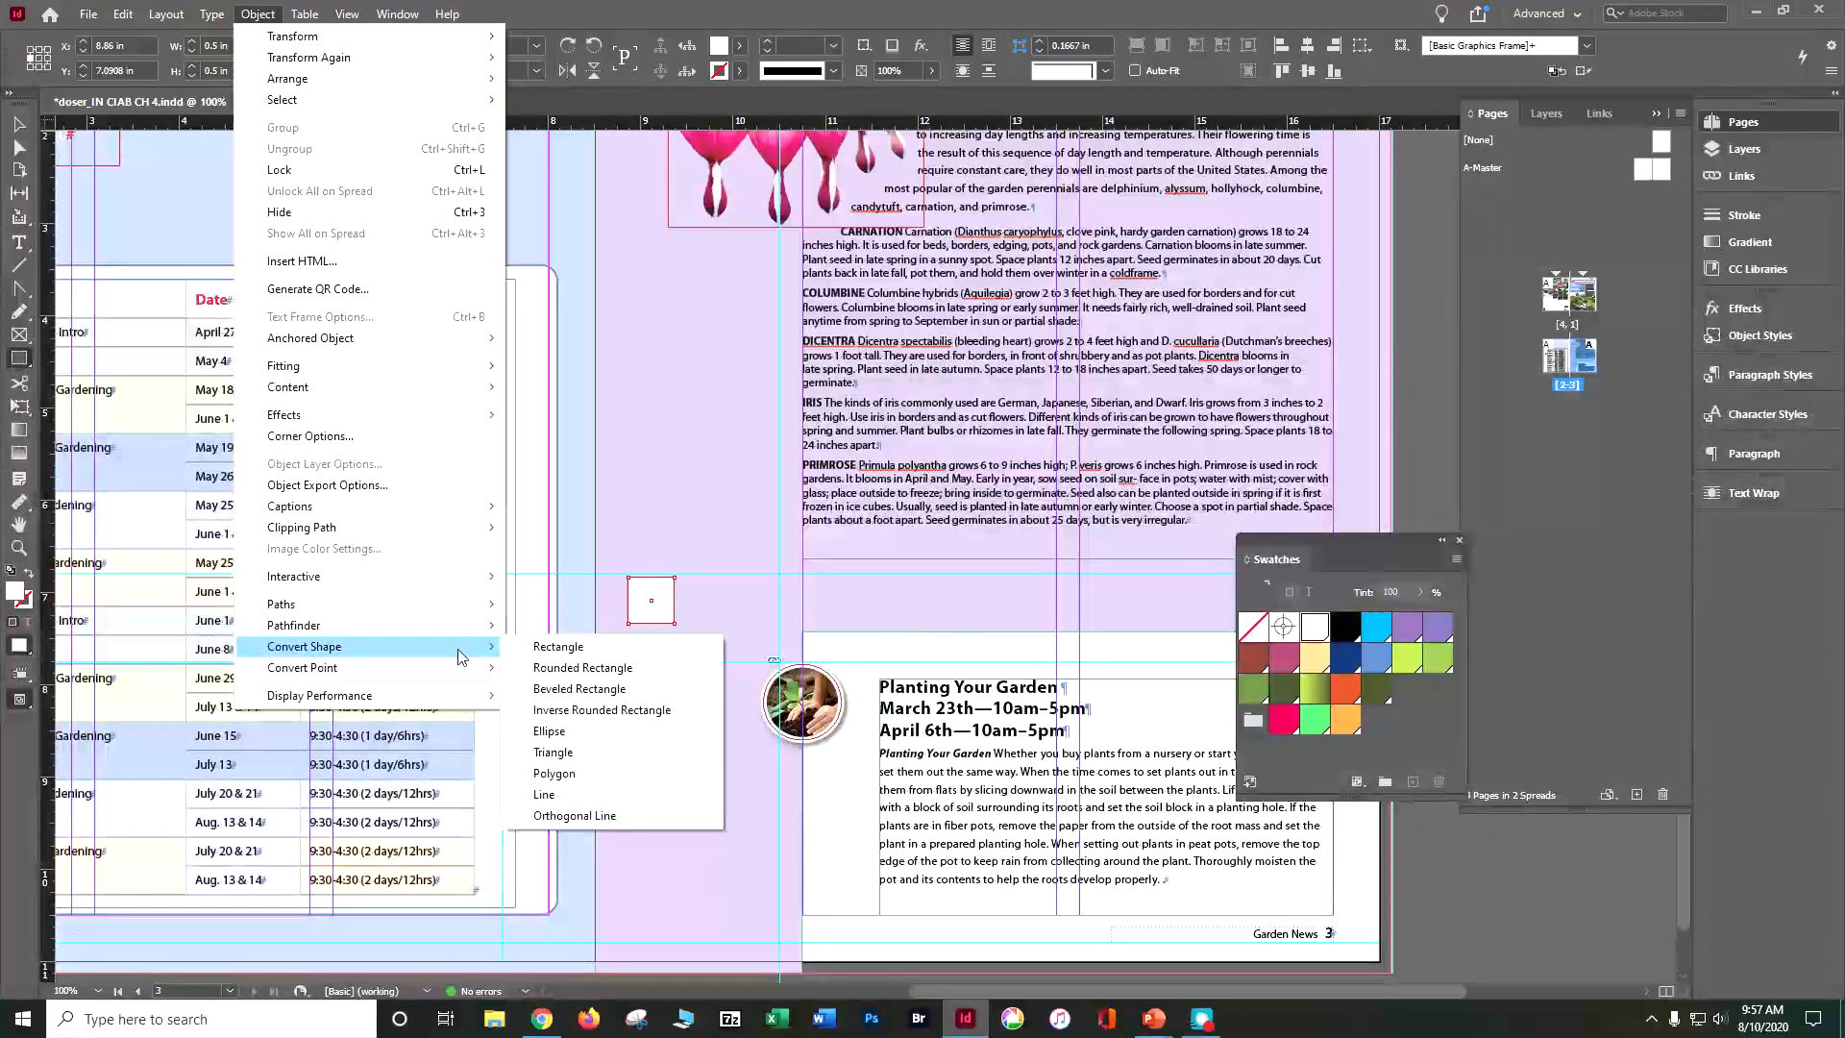
left_click(563, 728)
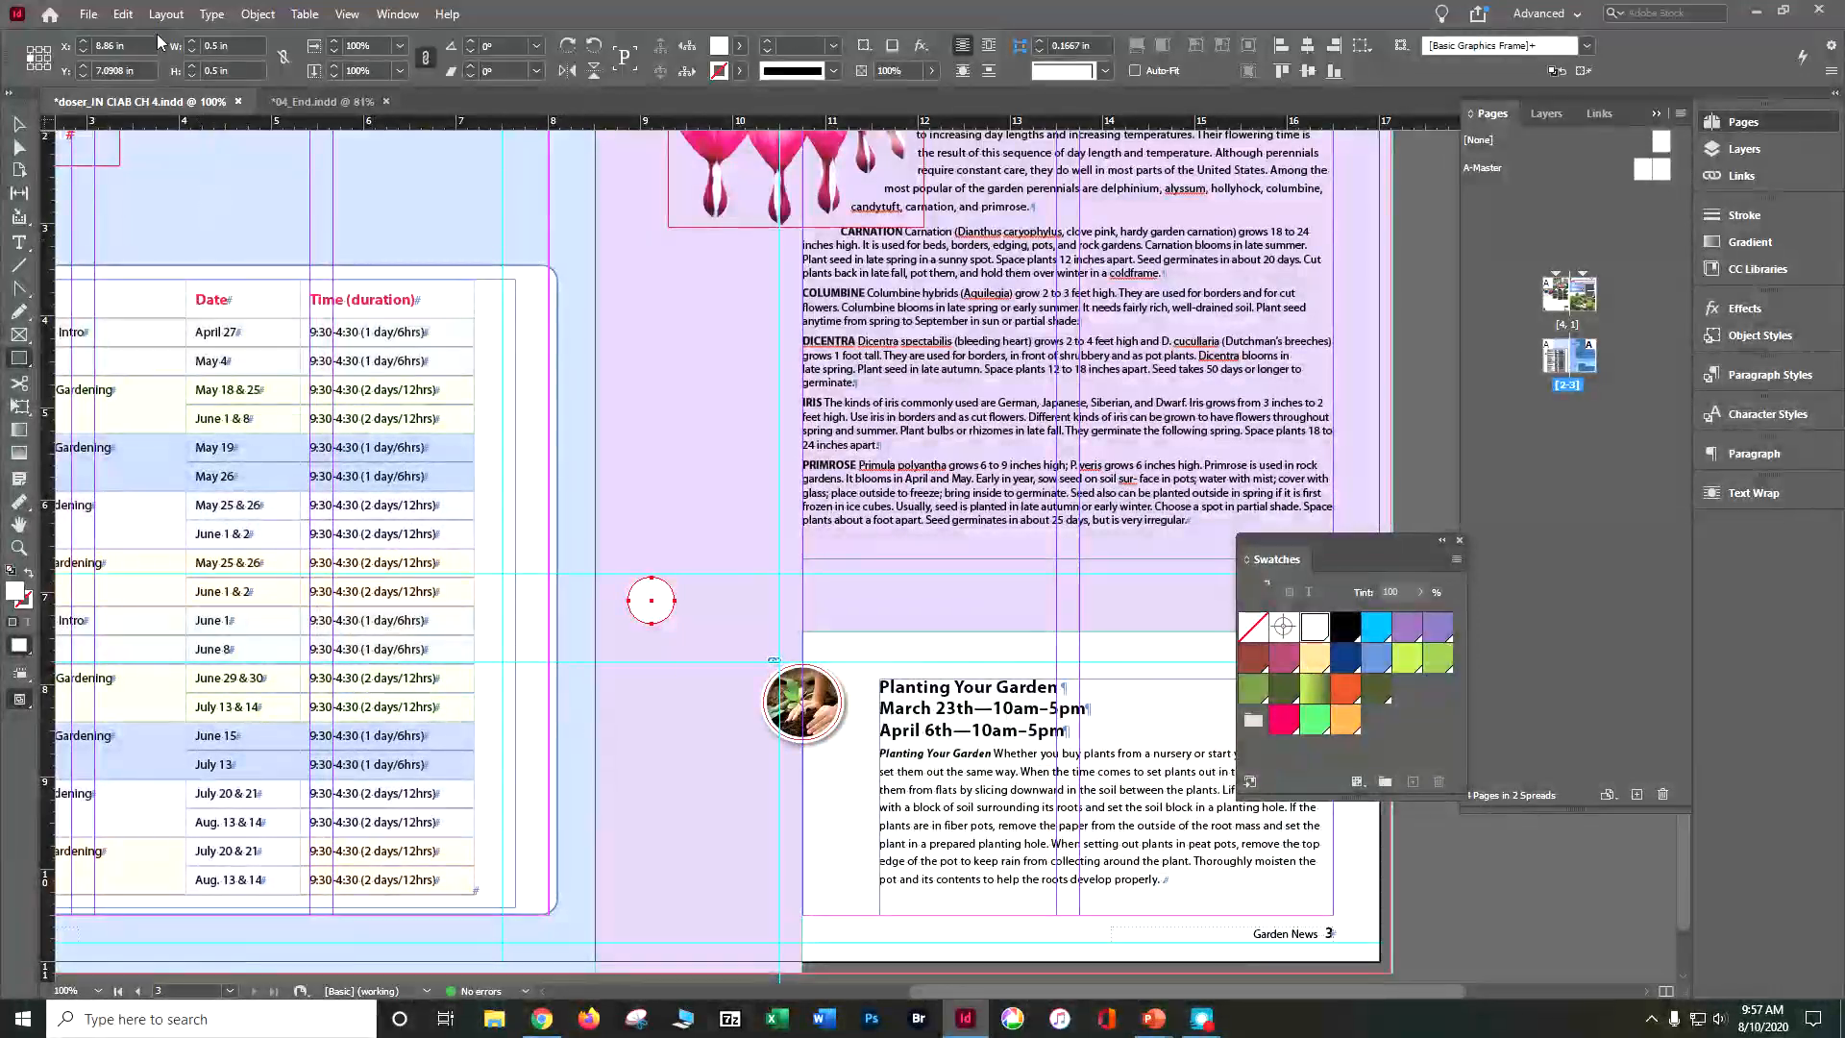
Step: Repeat the white circle 12 times in a row with Step and Repeat, offset 0 in vertically and 0.625 in horizontally
left_click(123, 14)
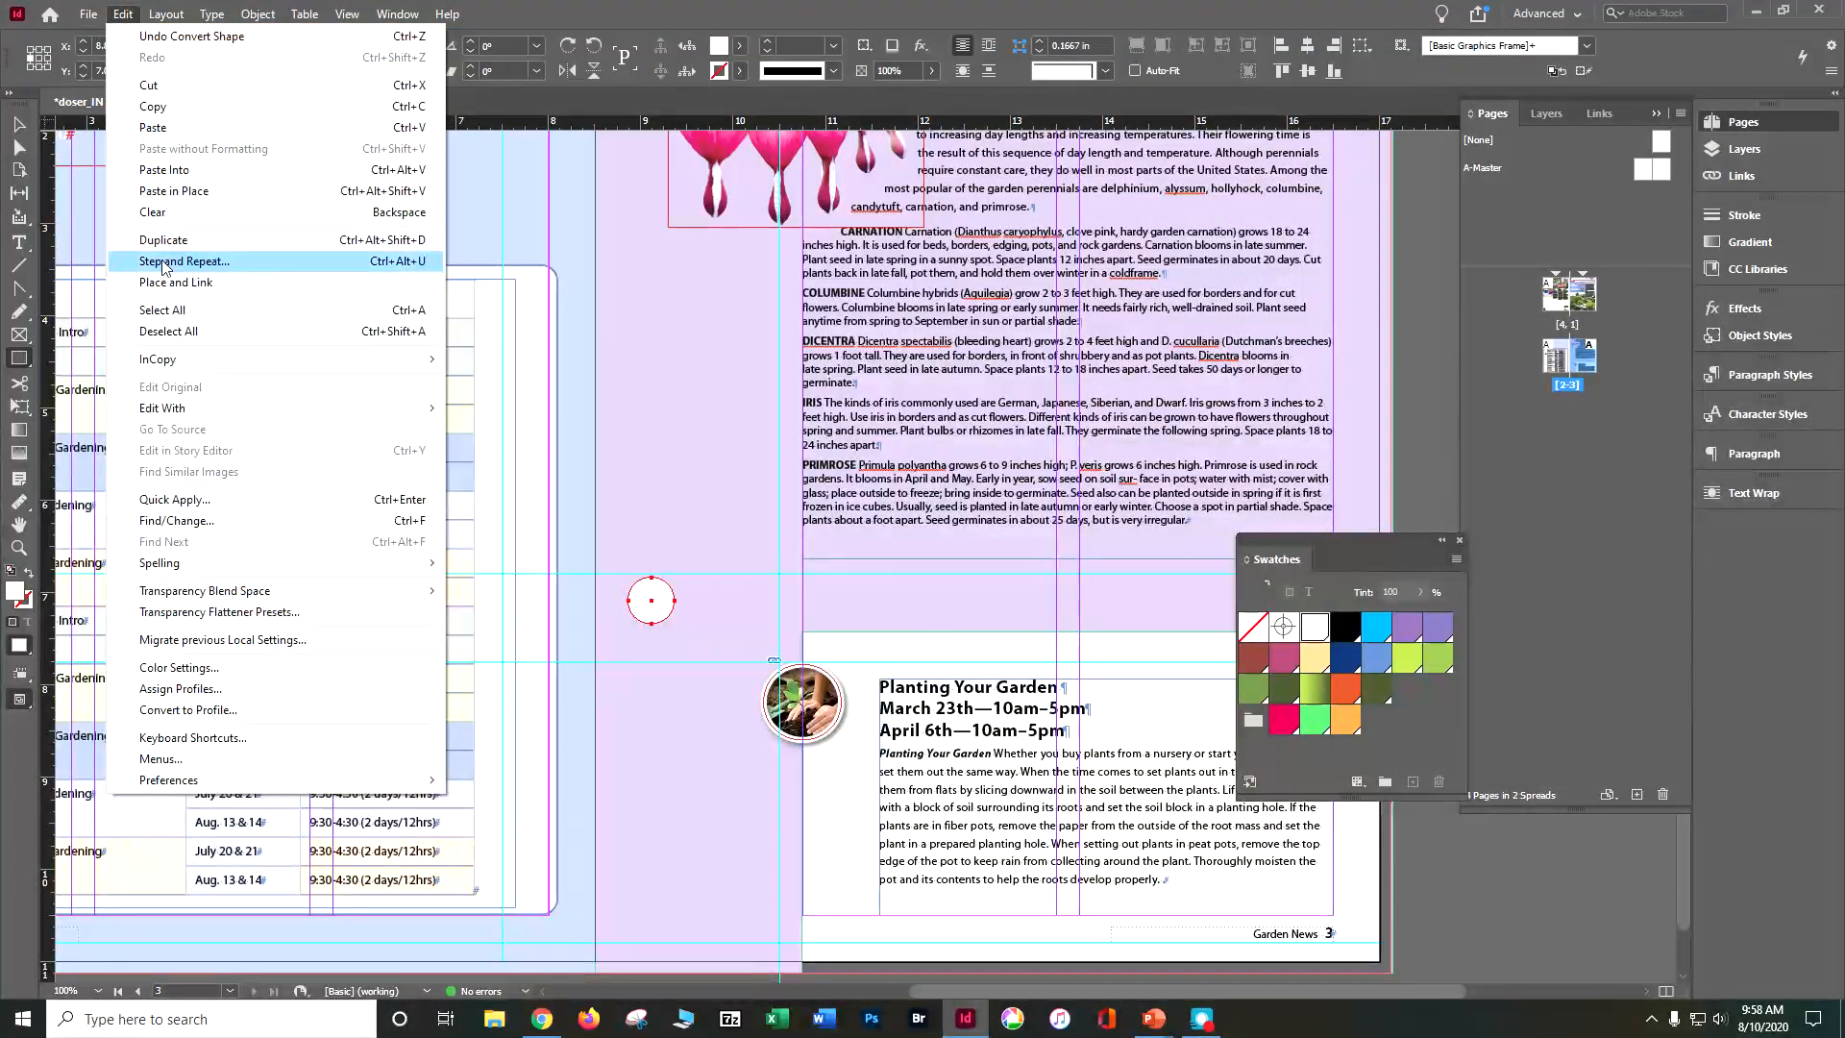
left_click(162, 262)
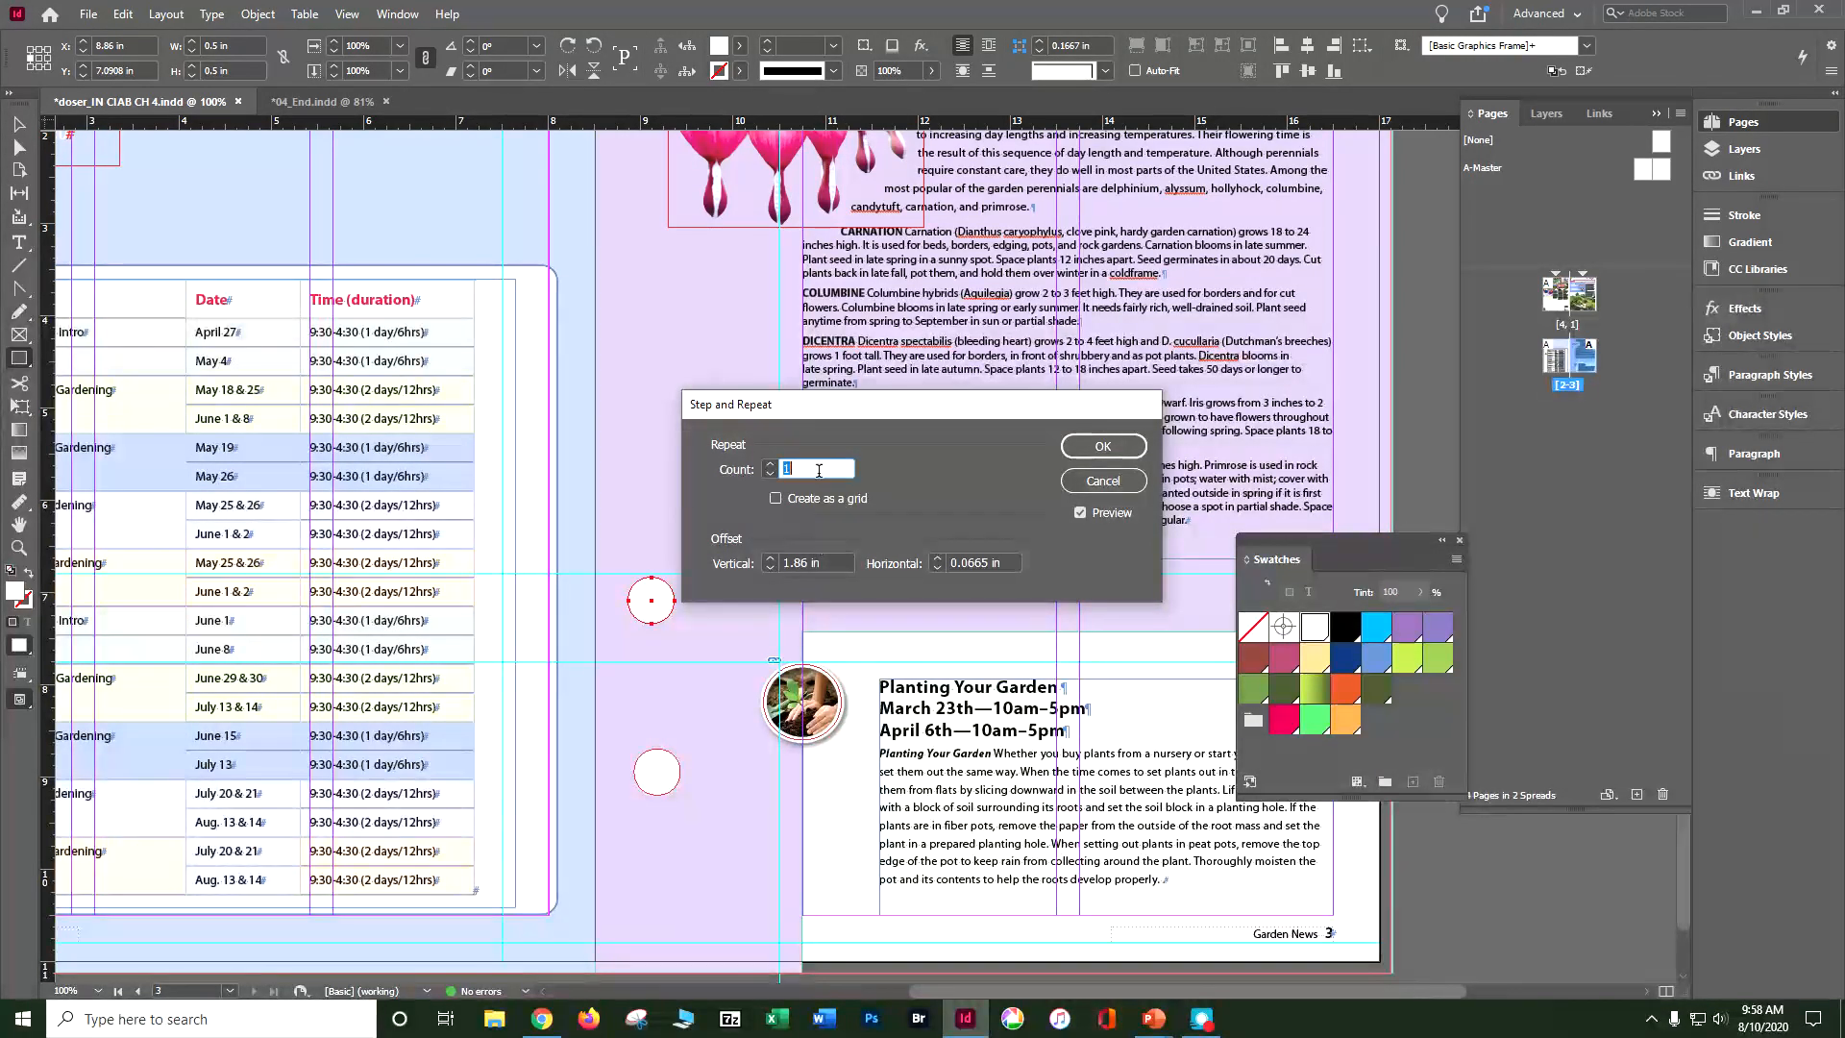
type("12")
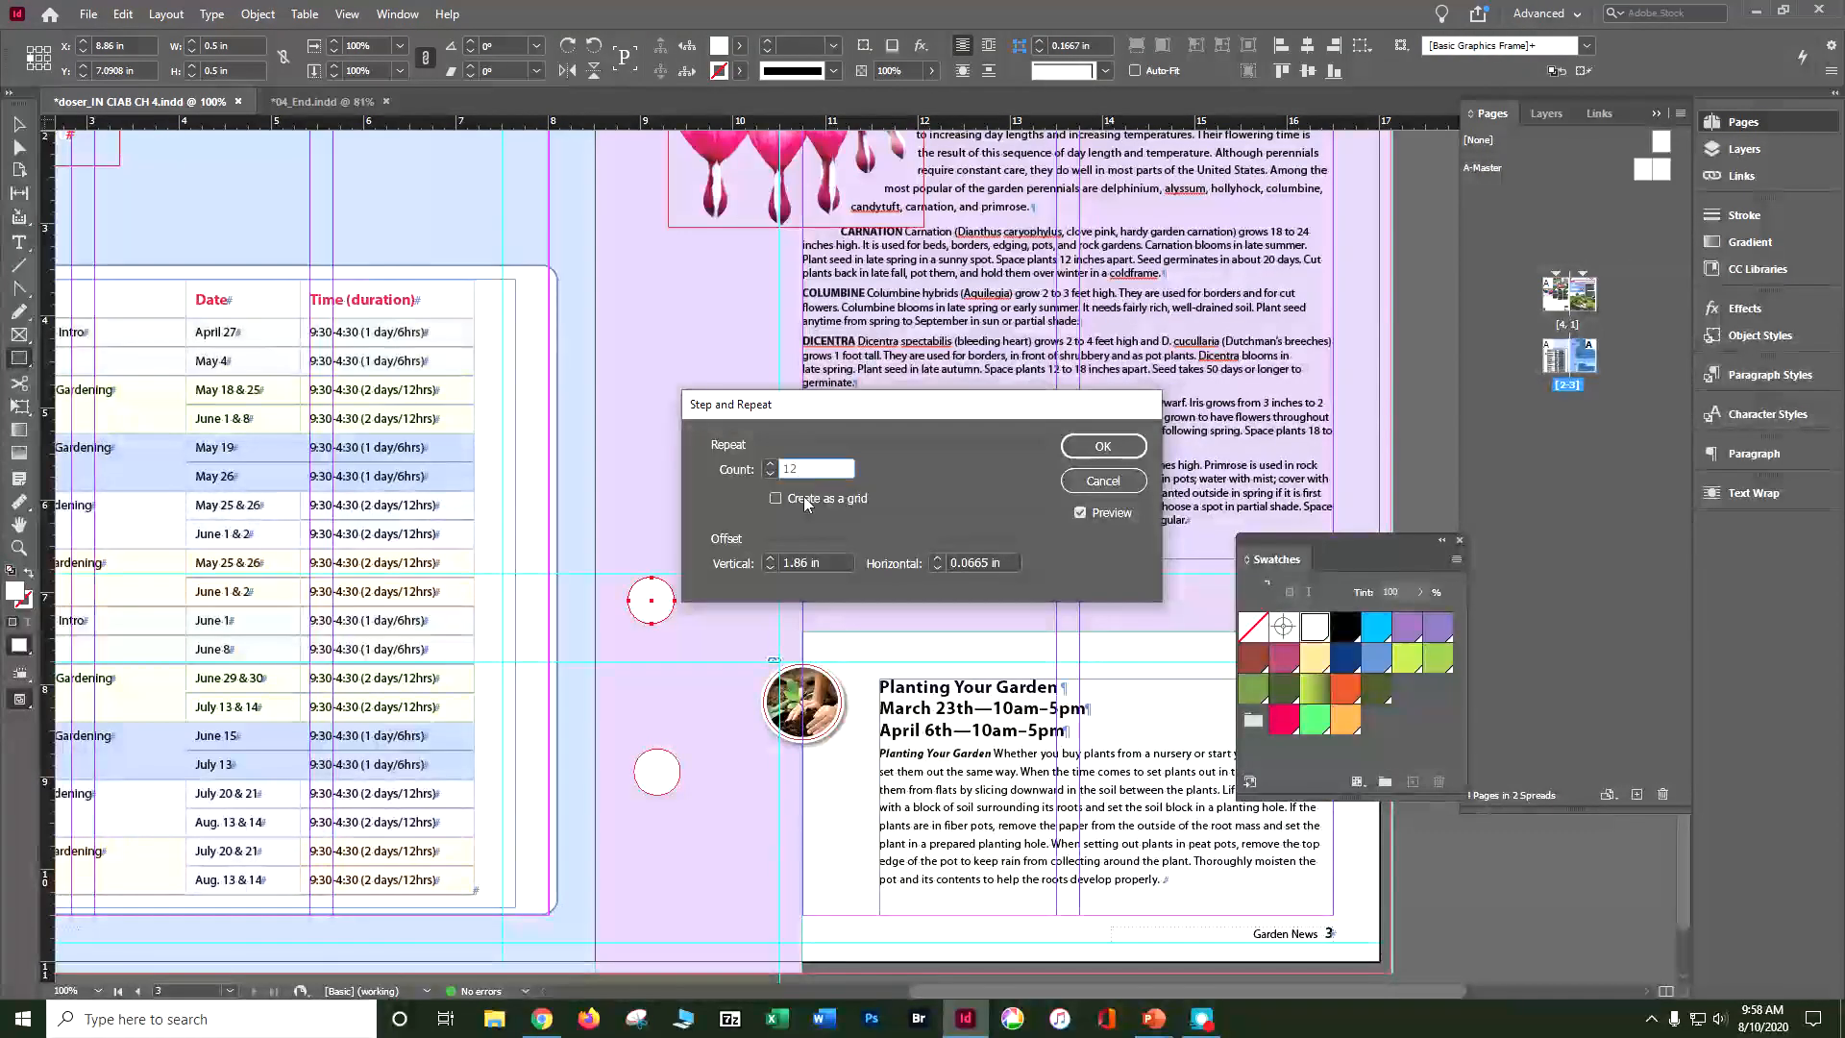
left_click(876, 563)
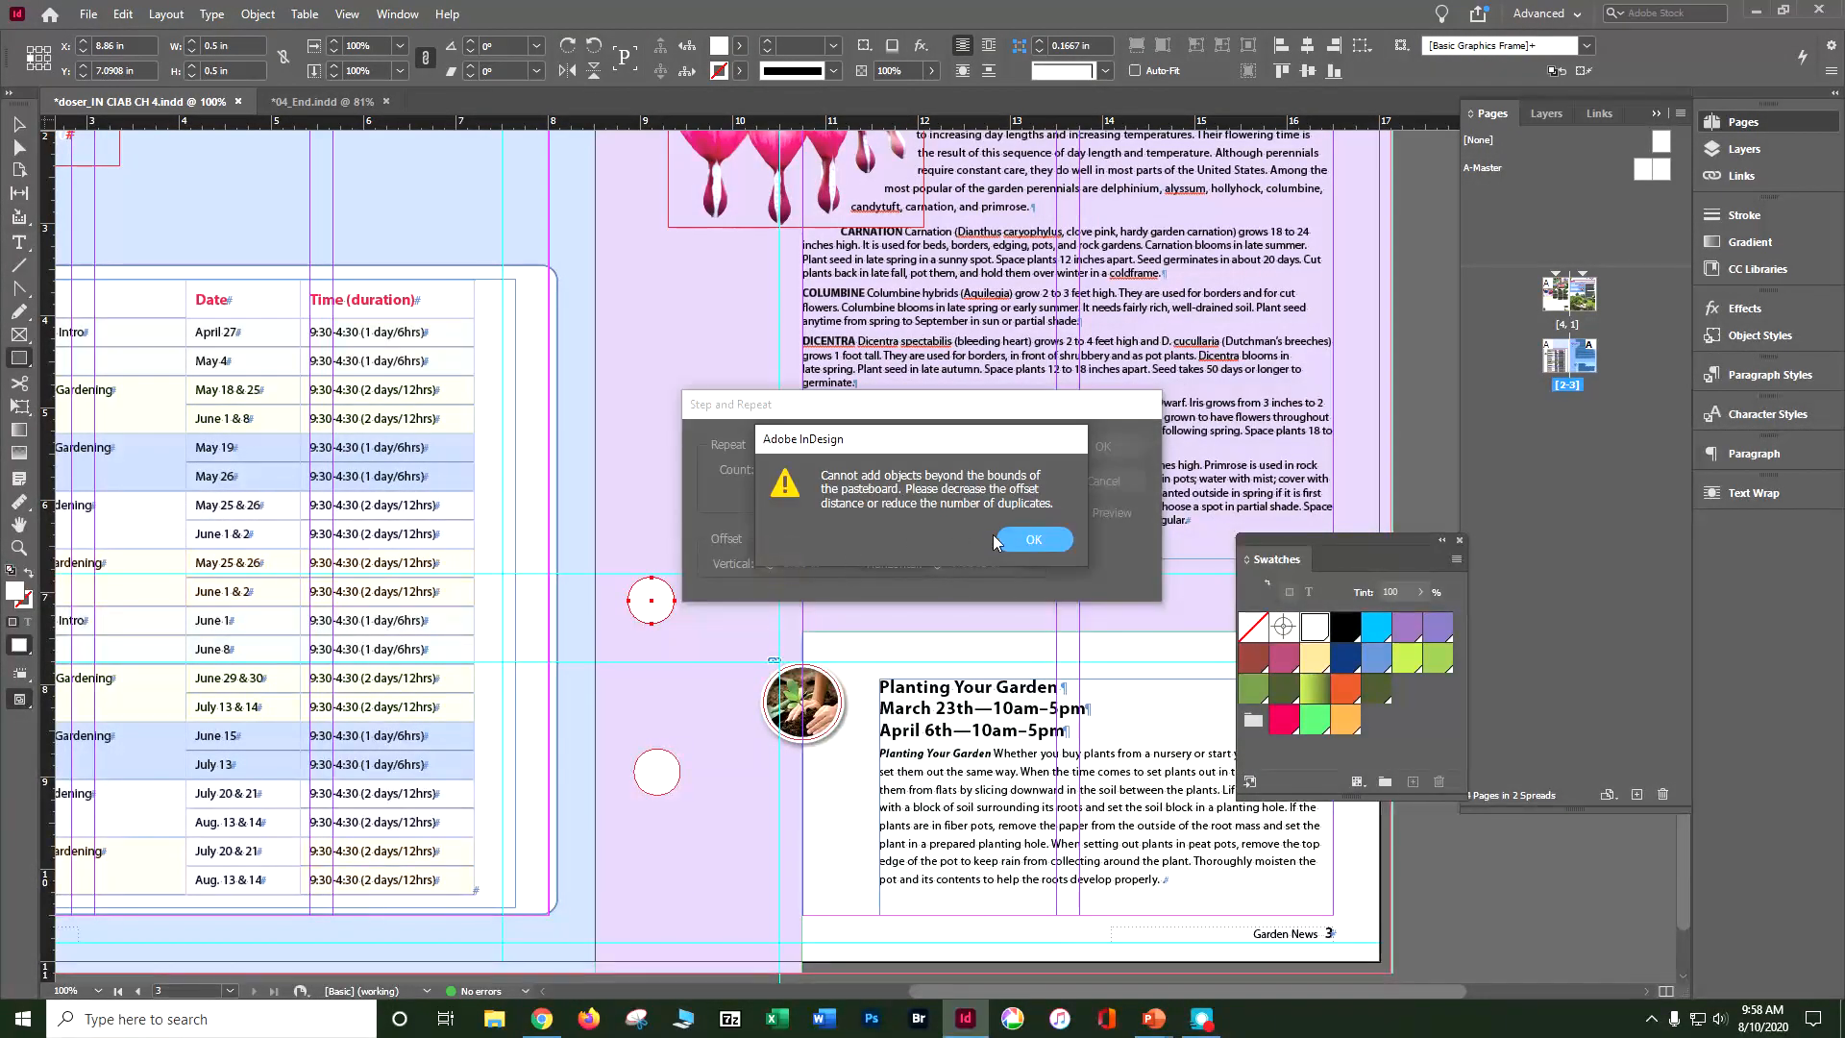
left_click(1001, 535)
key("Tab")
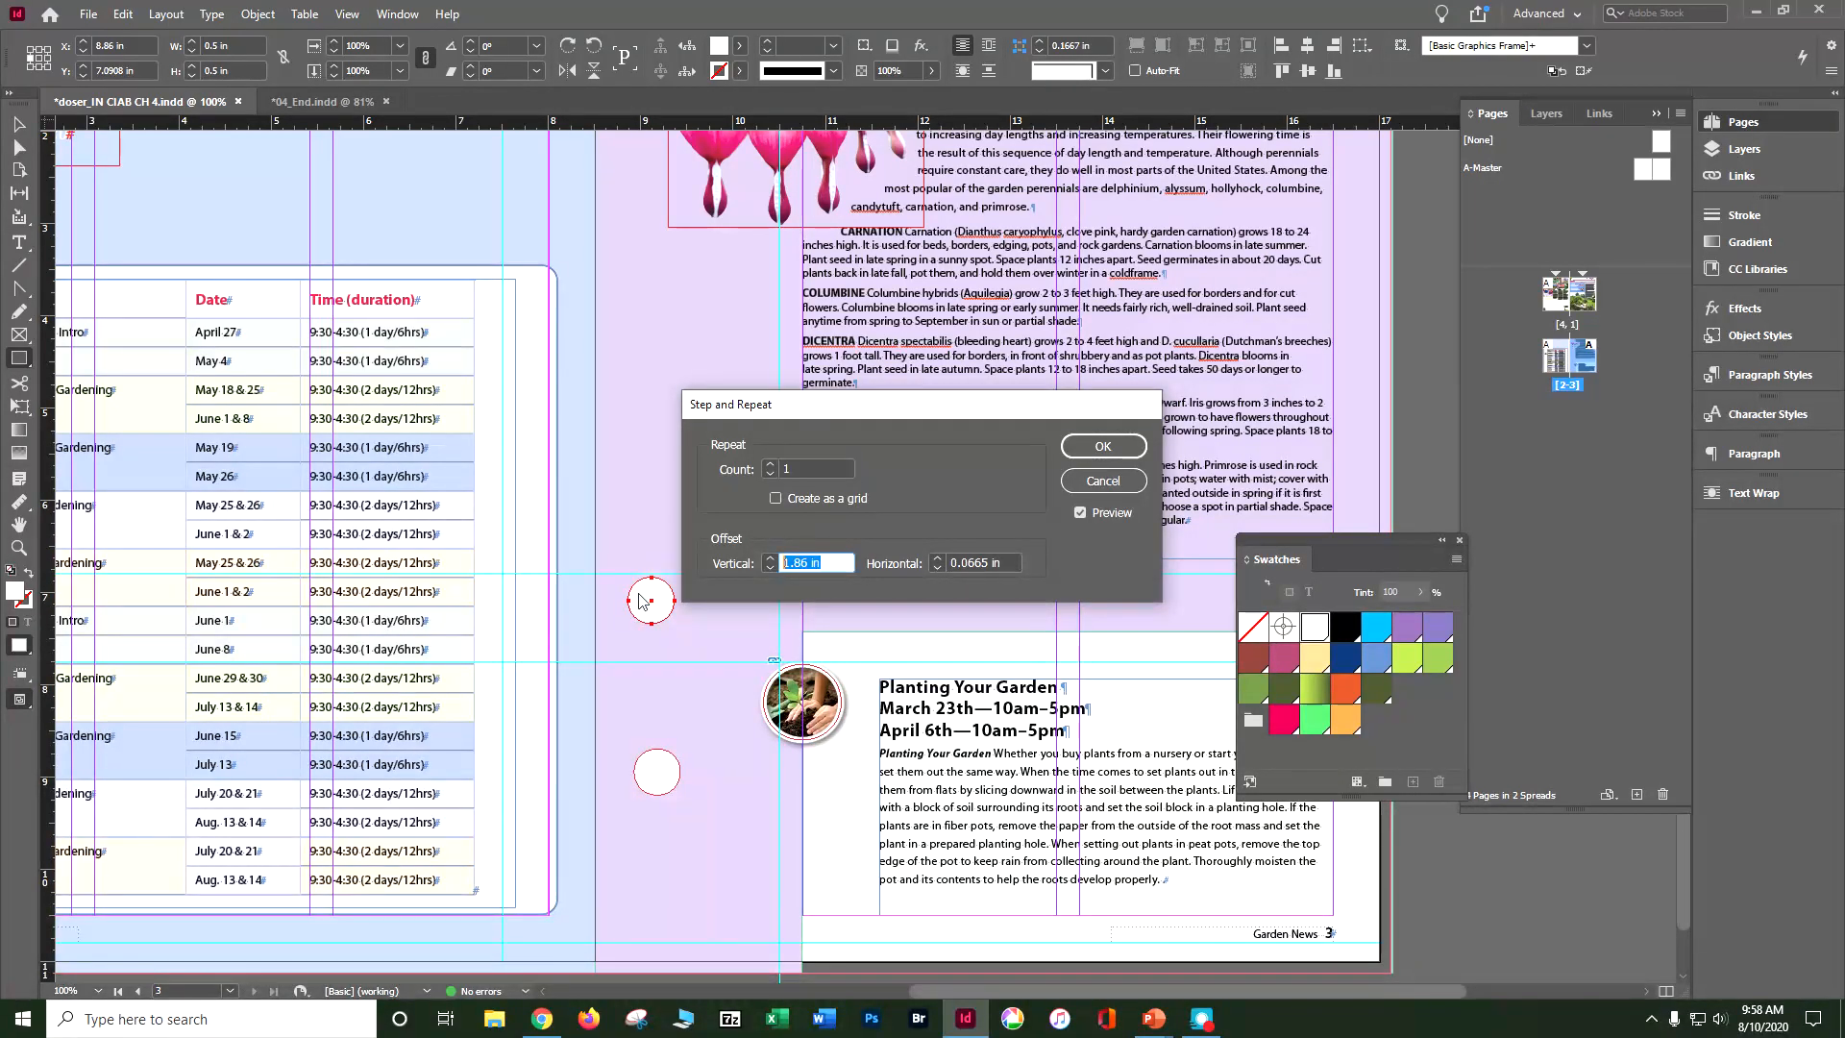
type("0")
key("Tab")
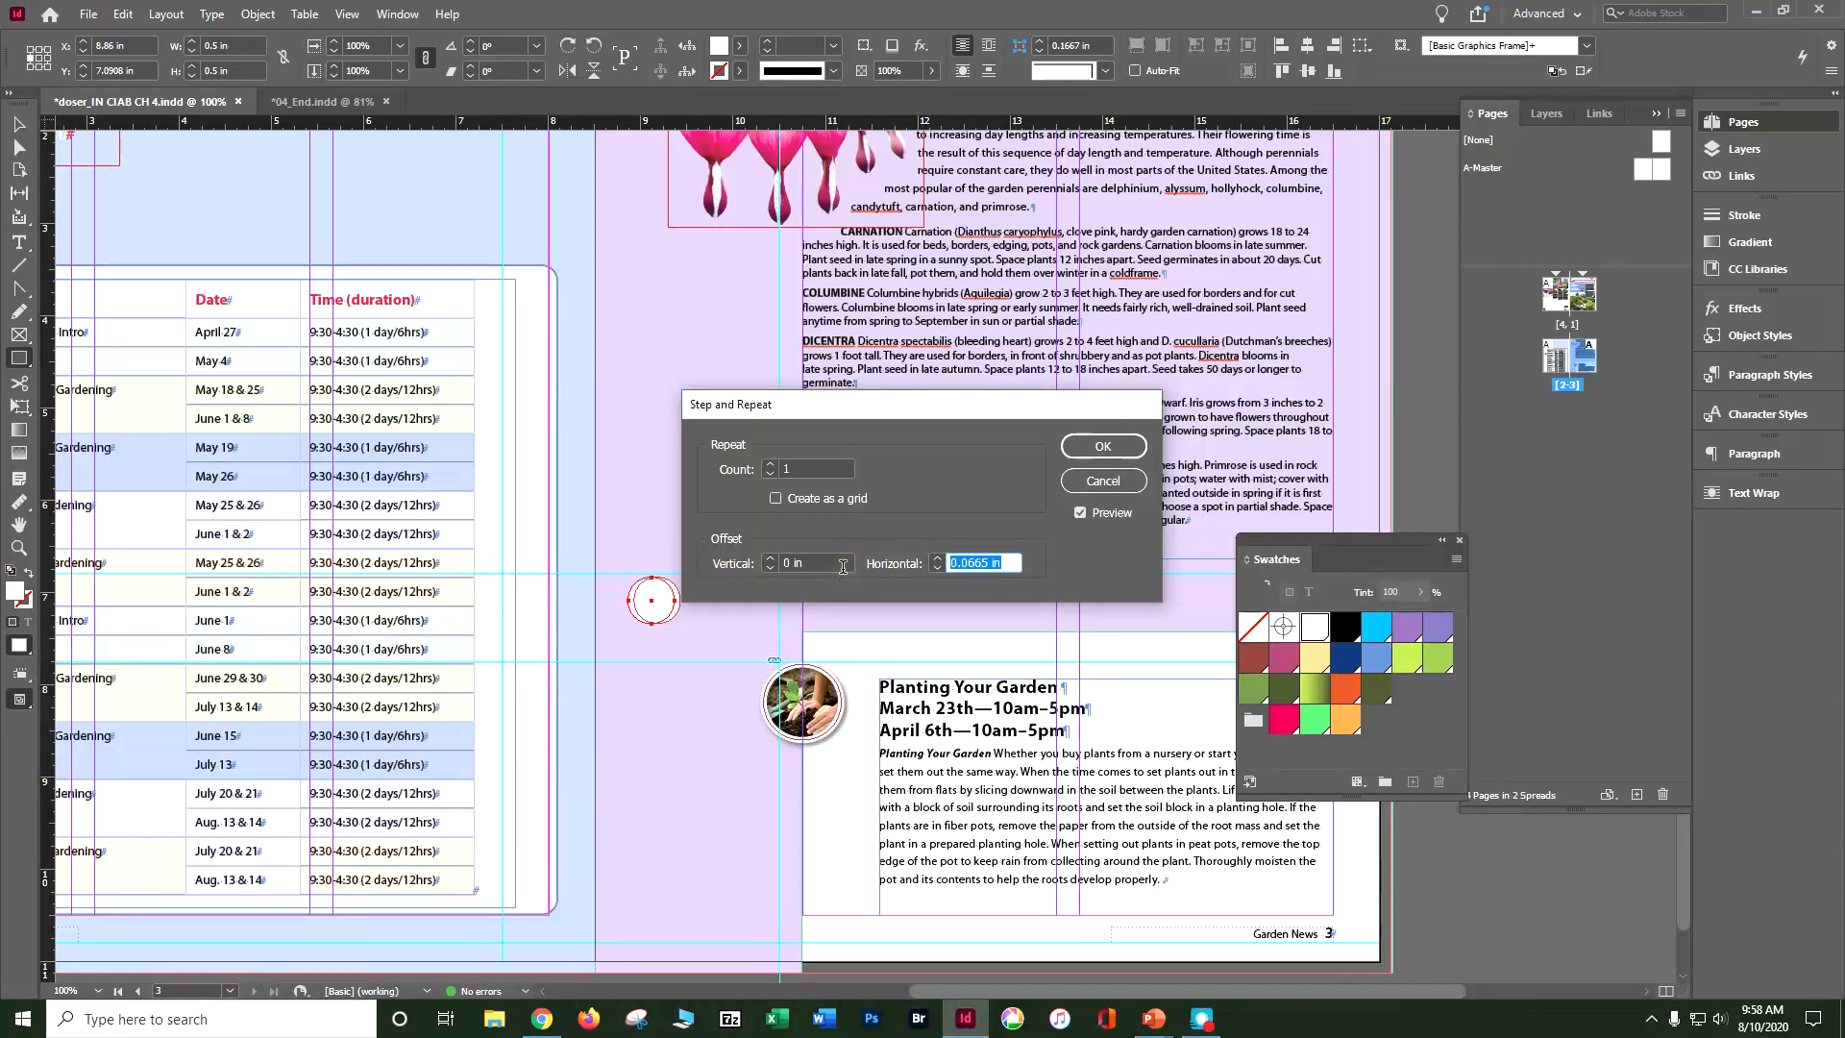
type(".625")
left_click(795, 471)
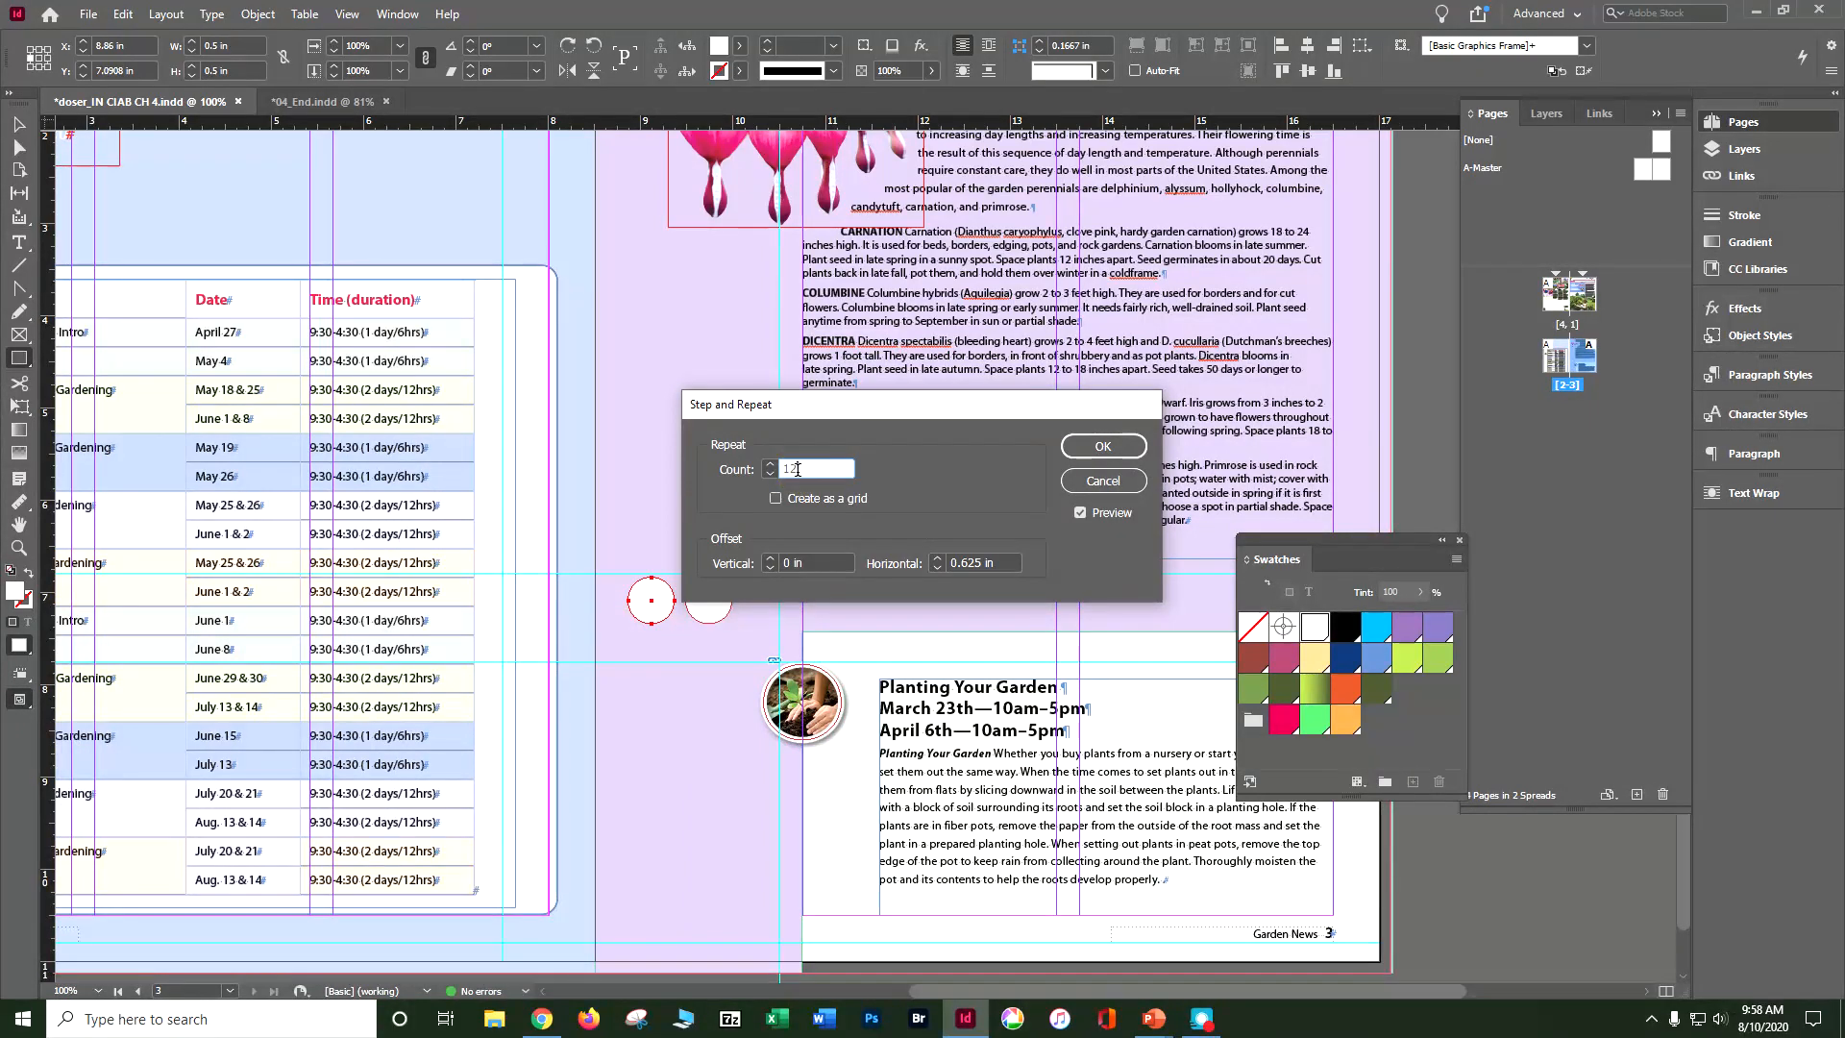
left_click(811, 562)
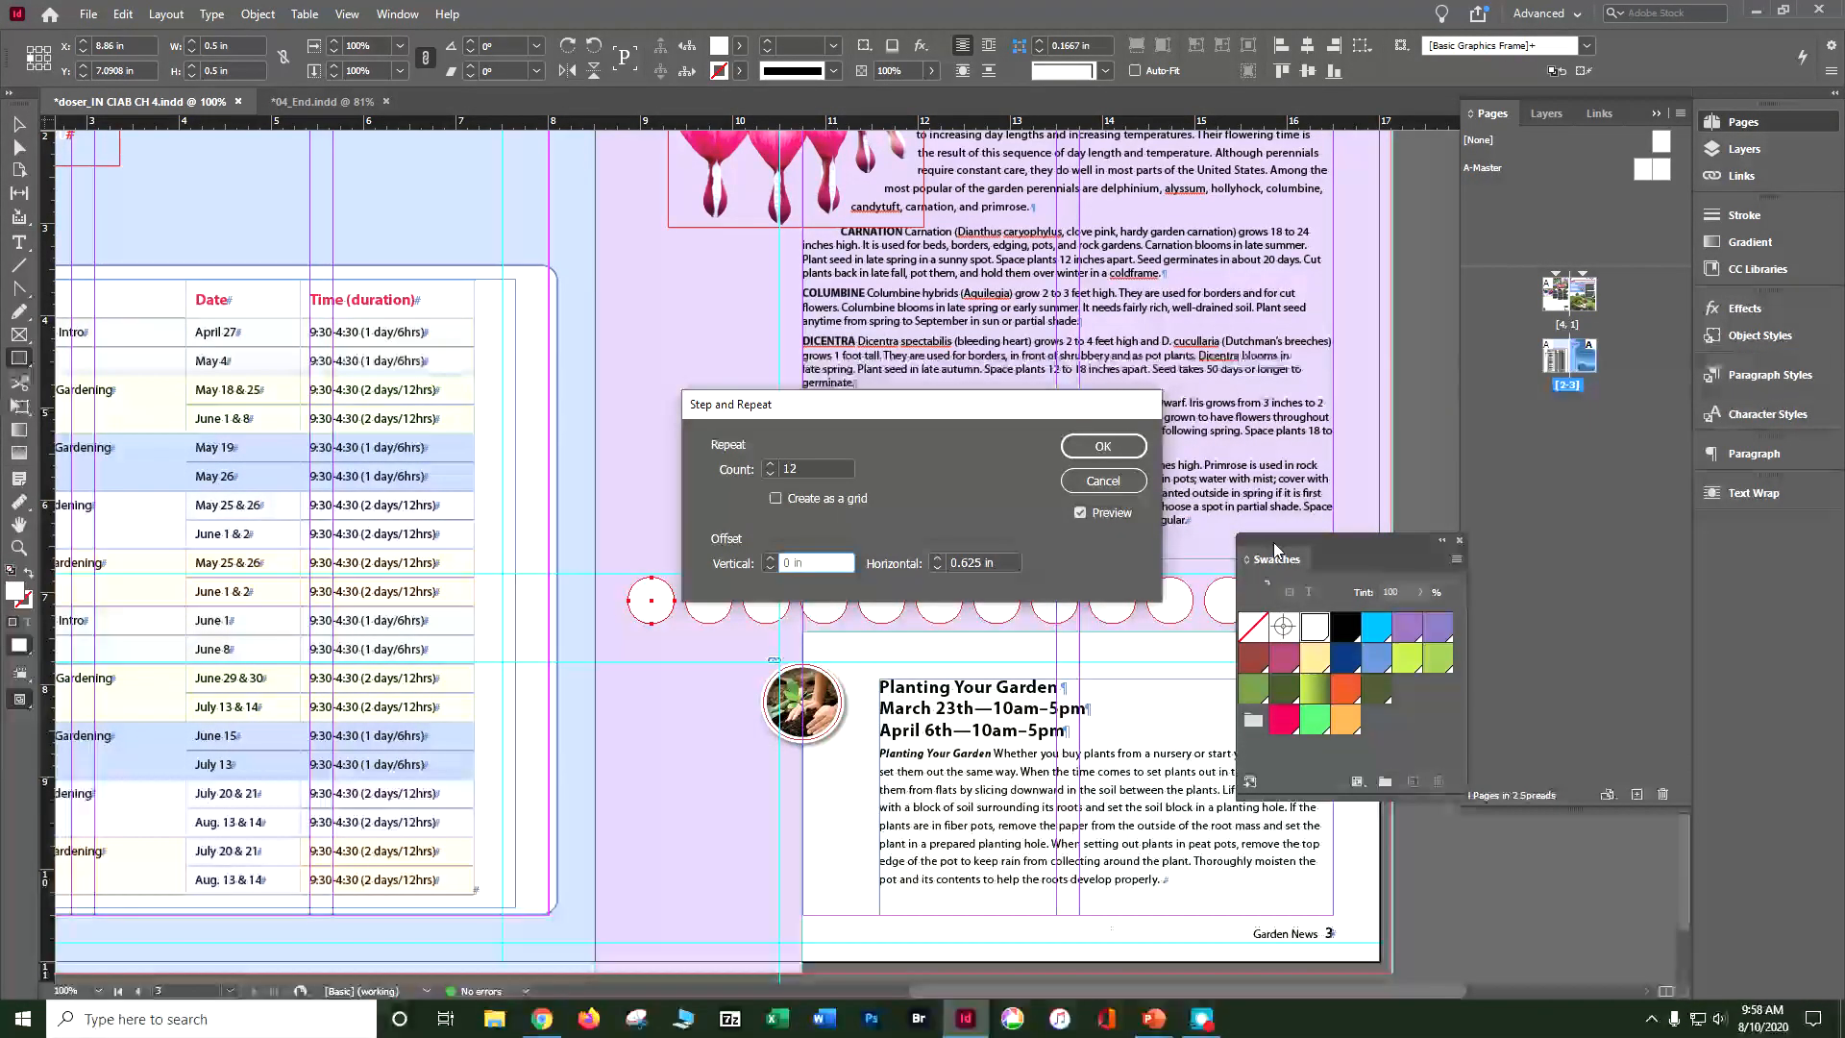
left_click(1105, 444)
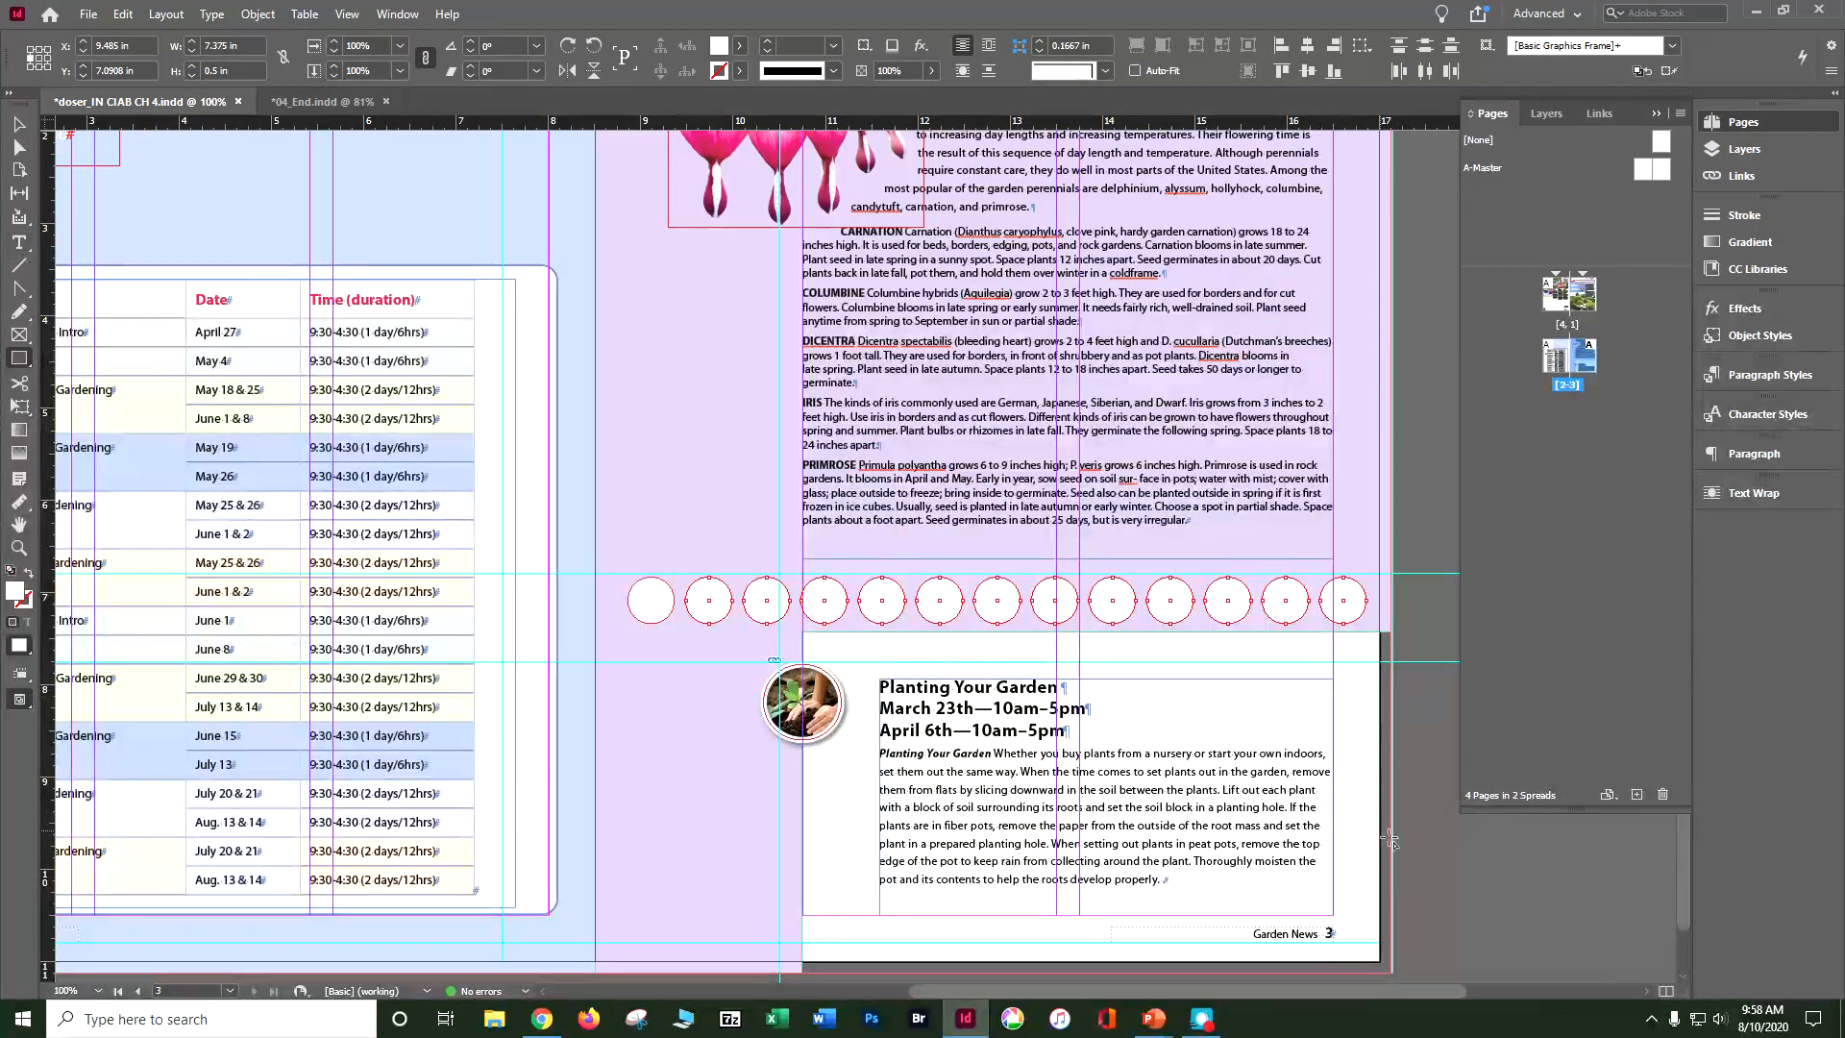
Step: Deselect the copies, and delete the third circle and the last circle from the row
left_click(19, 124)
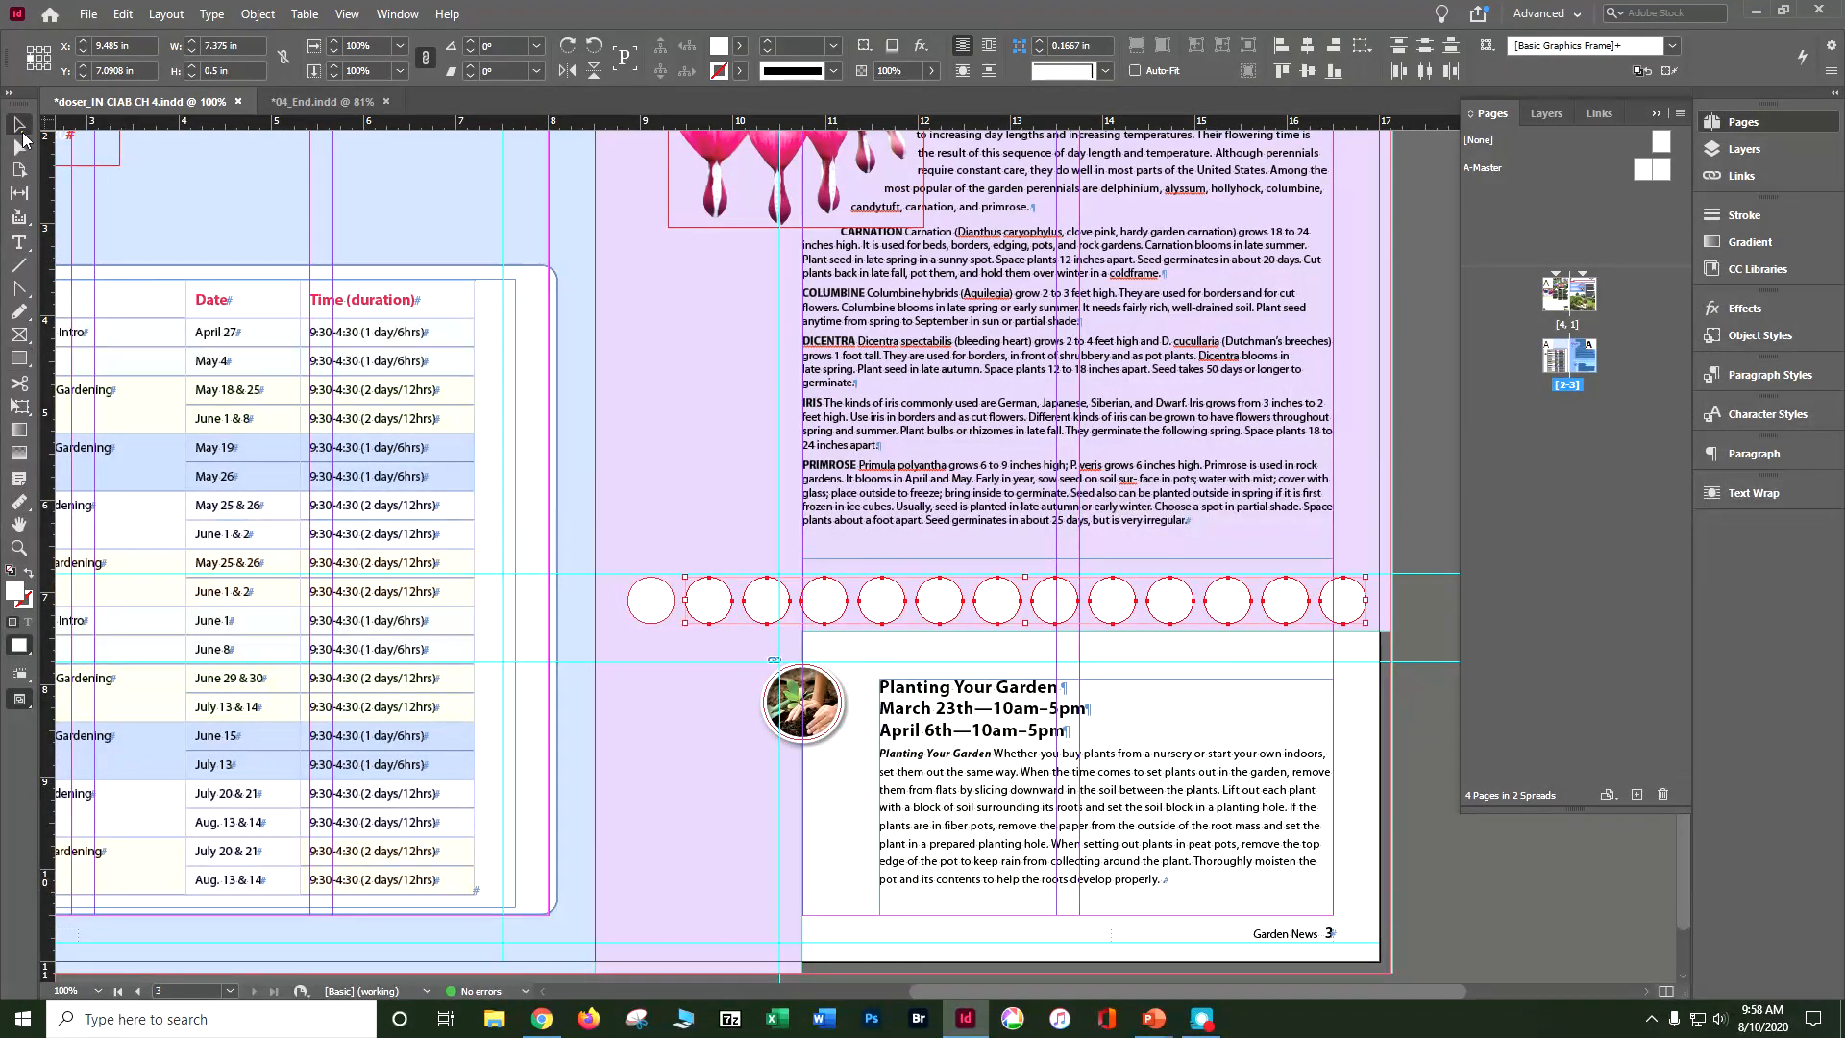
left_click(1462, 926)
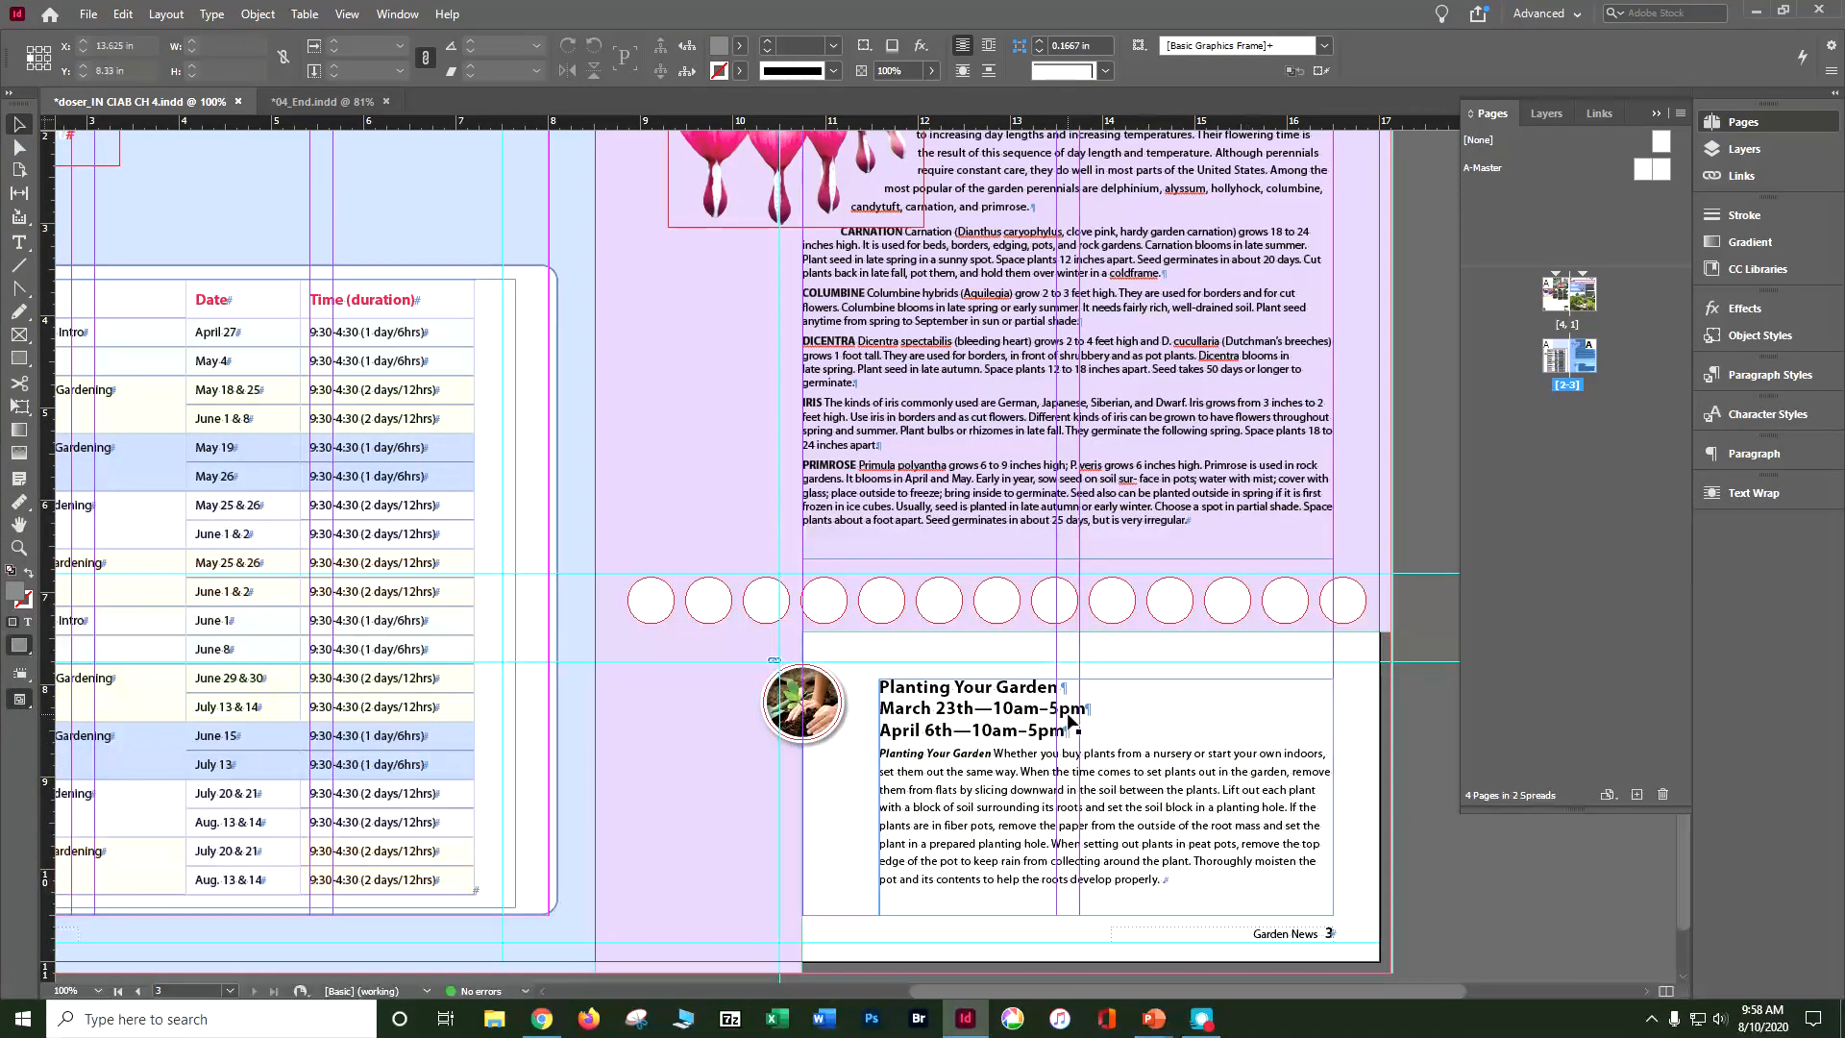
left_click(775, 605)
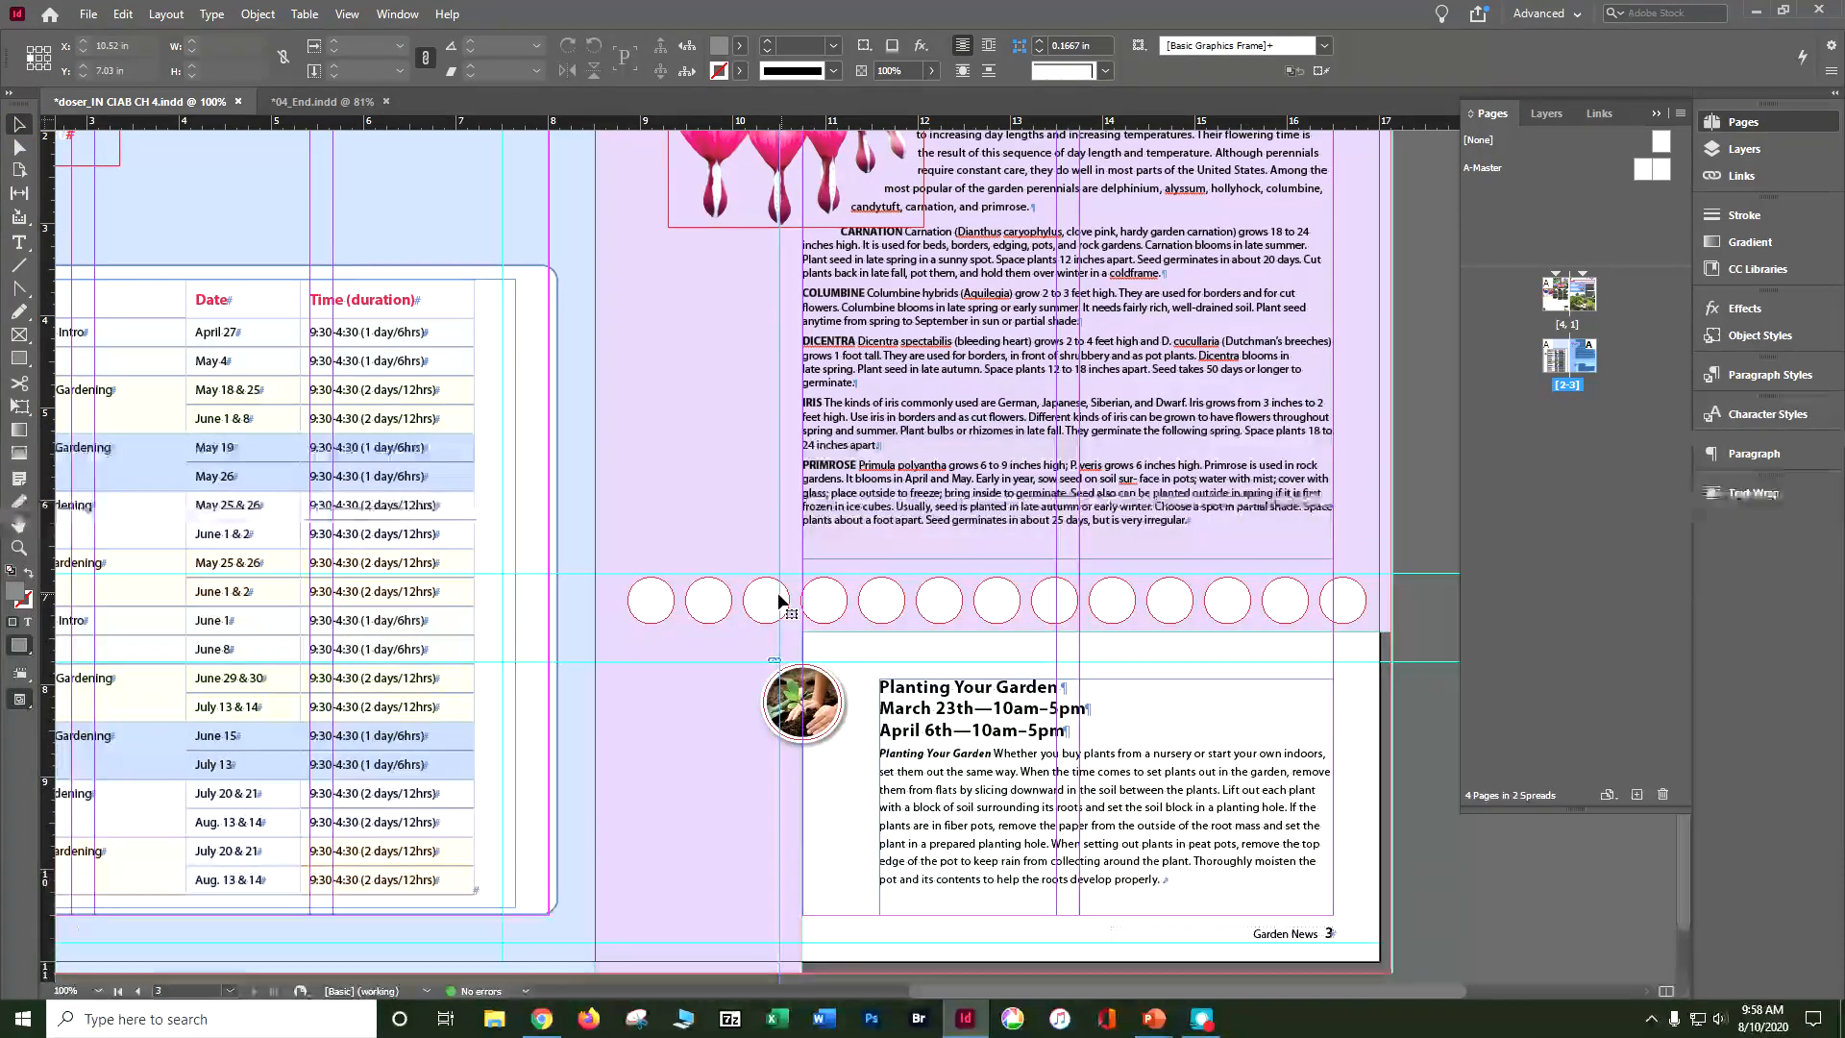
left_click(755, 619)
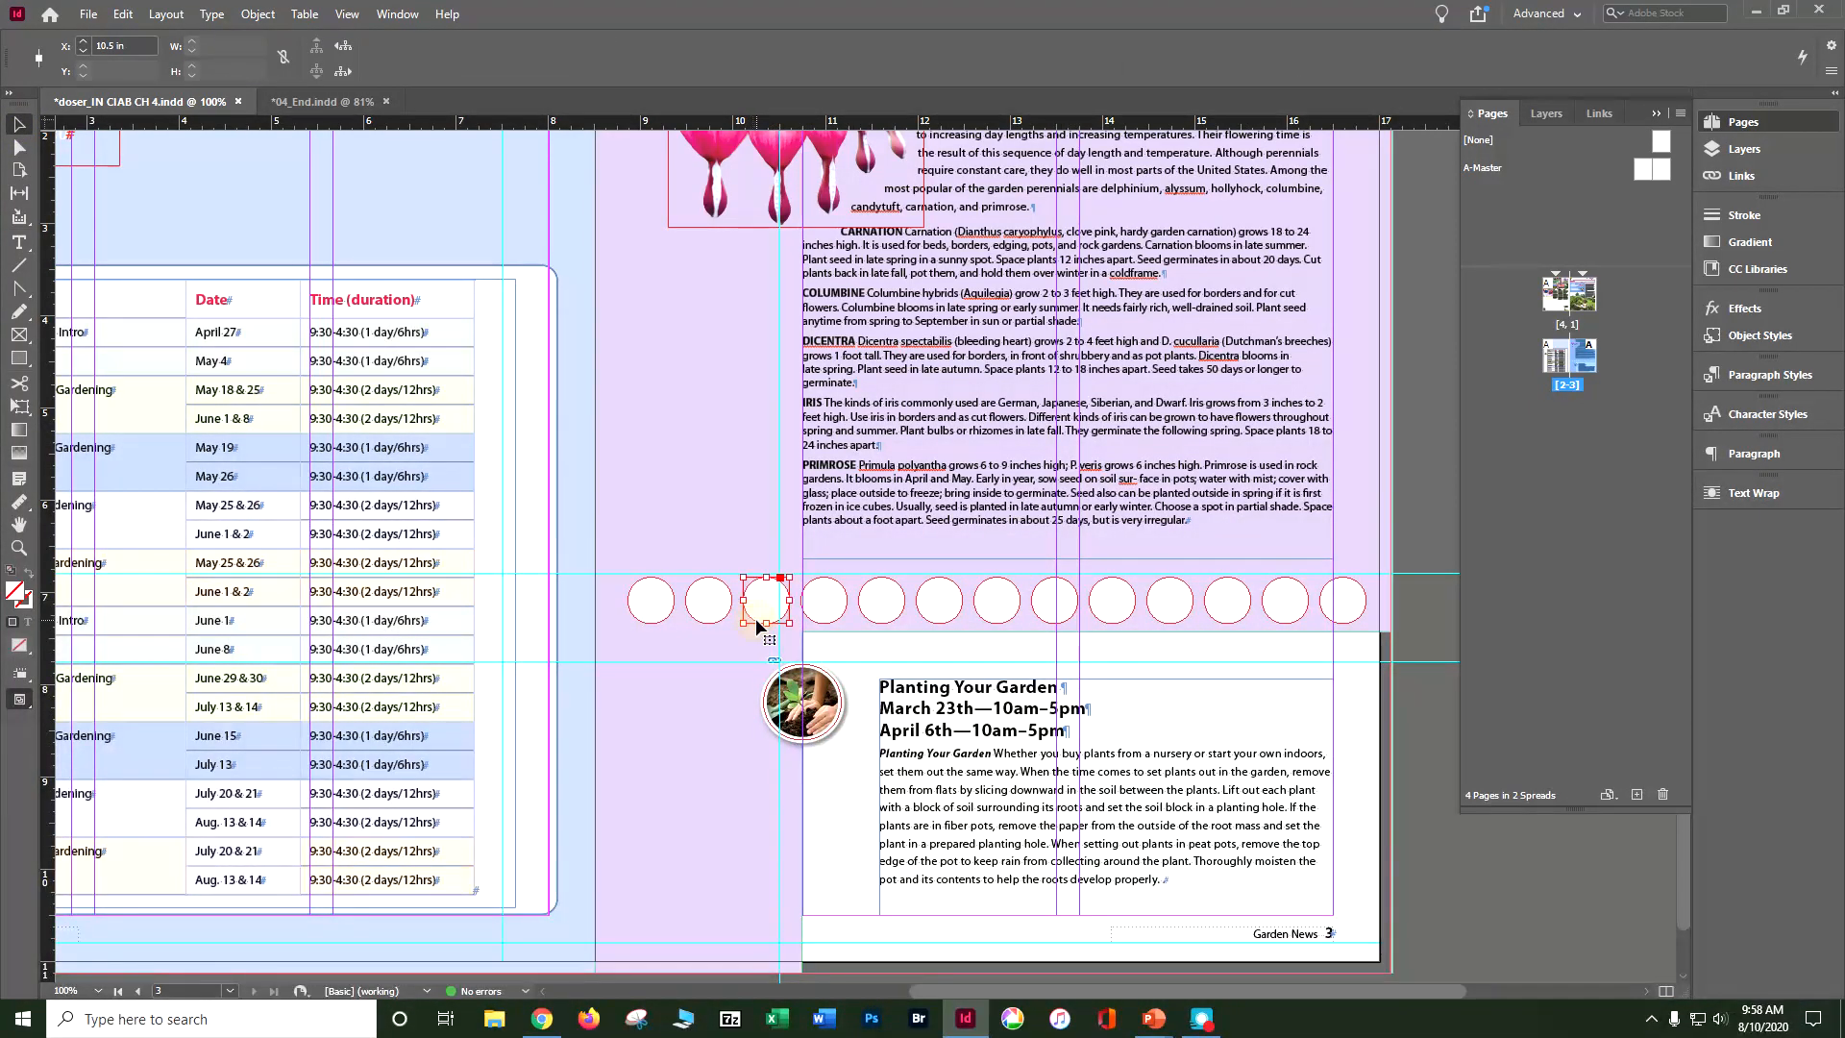
key("Delete")
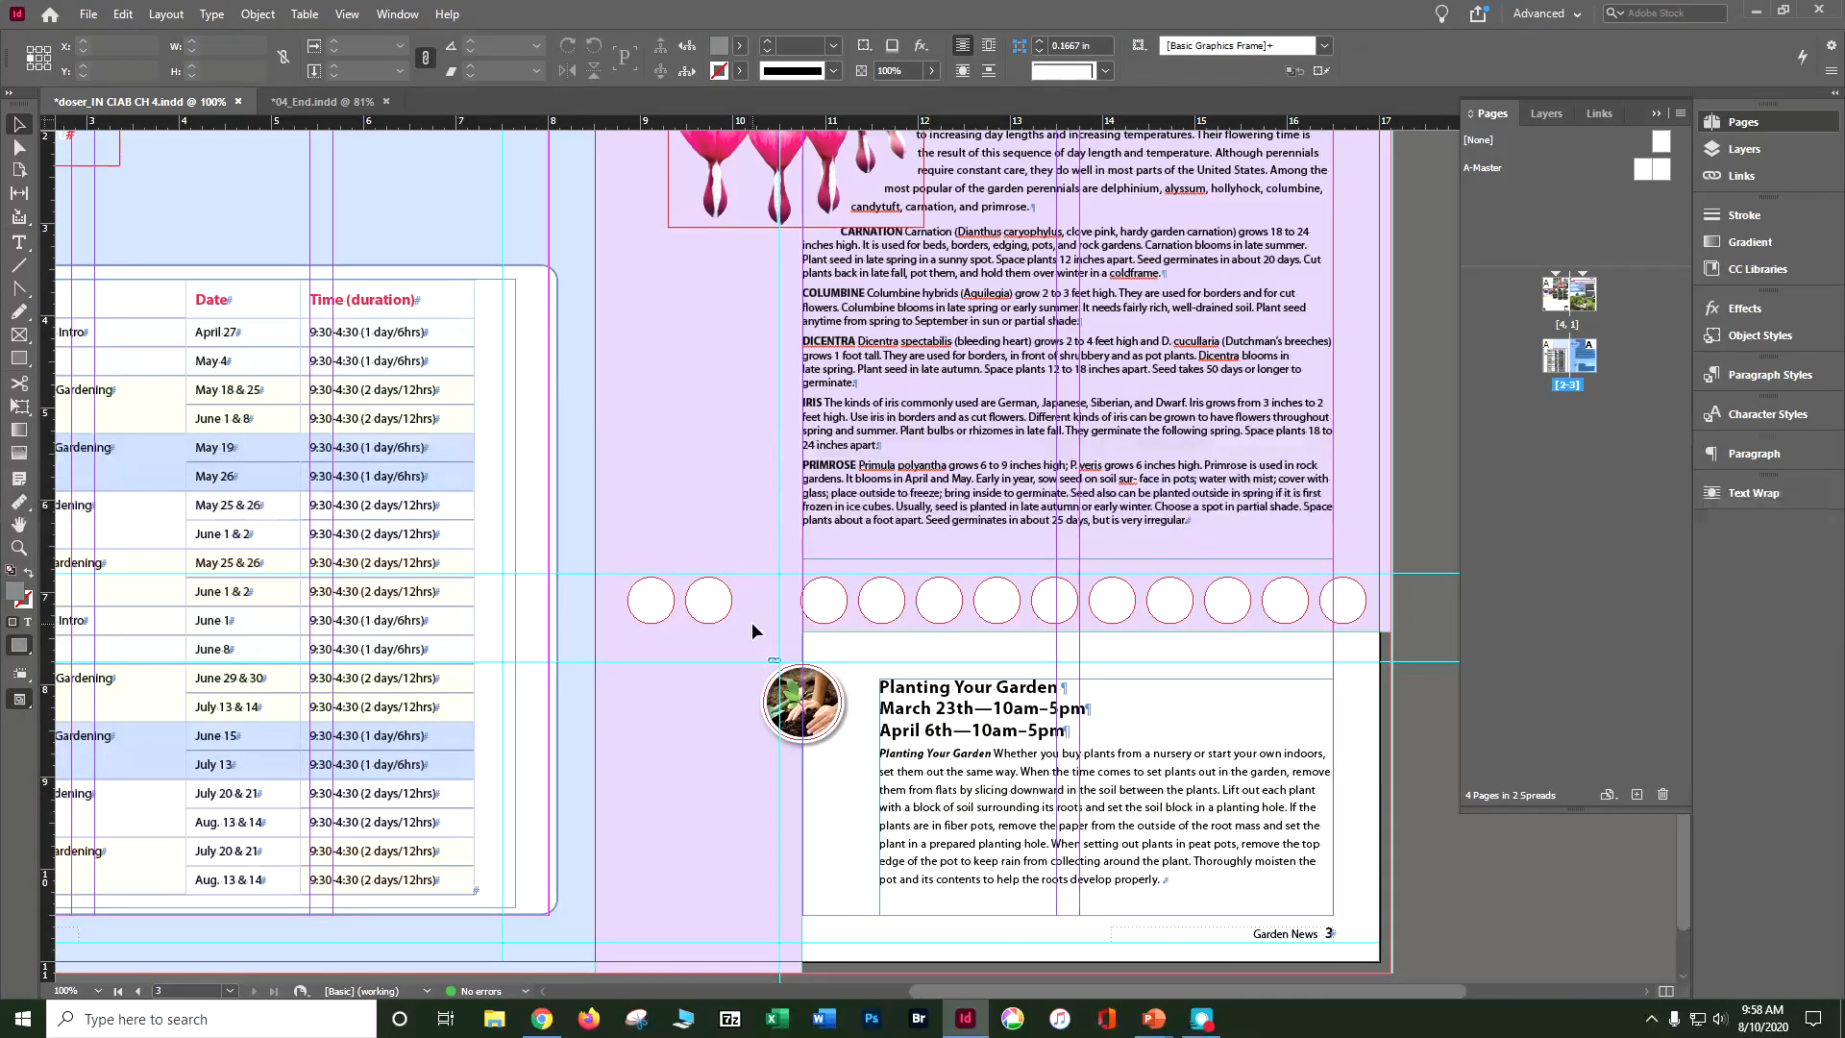
left_click(1341, 600)
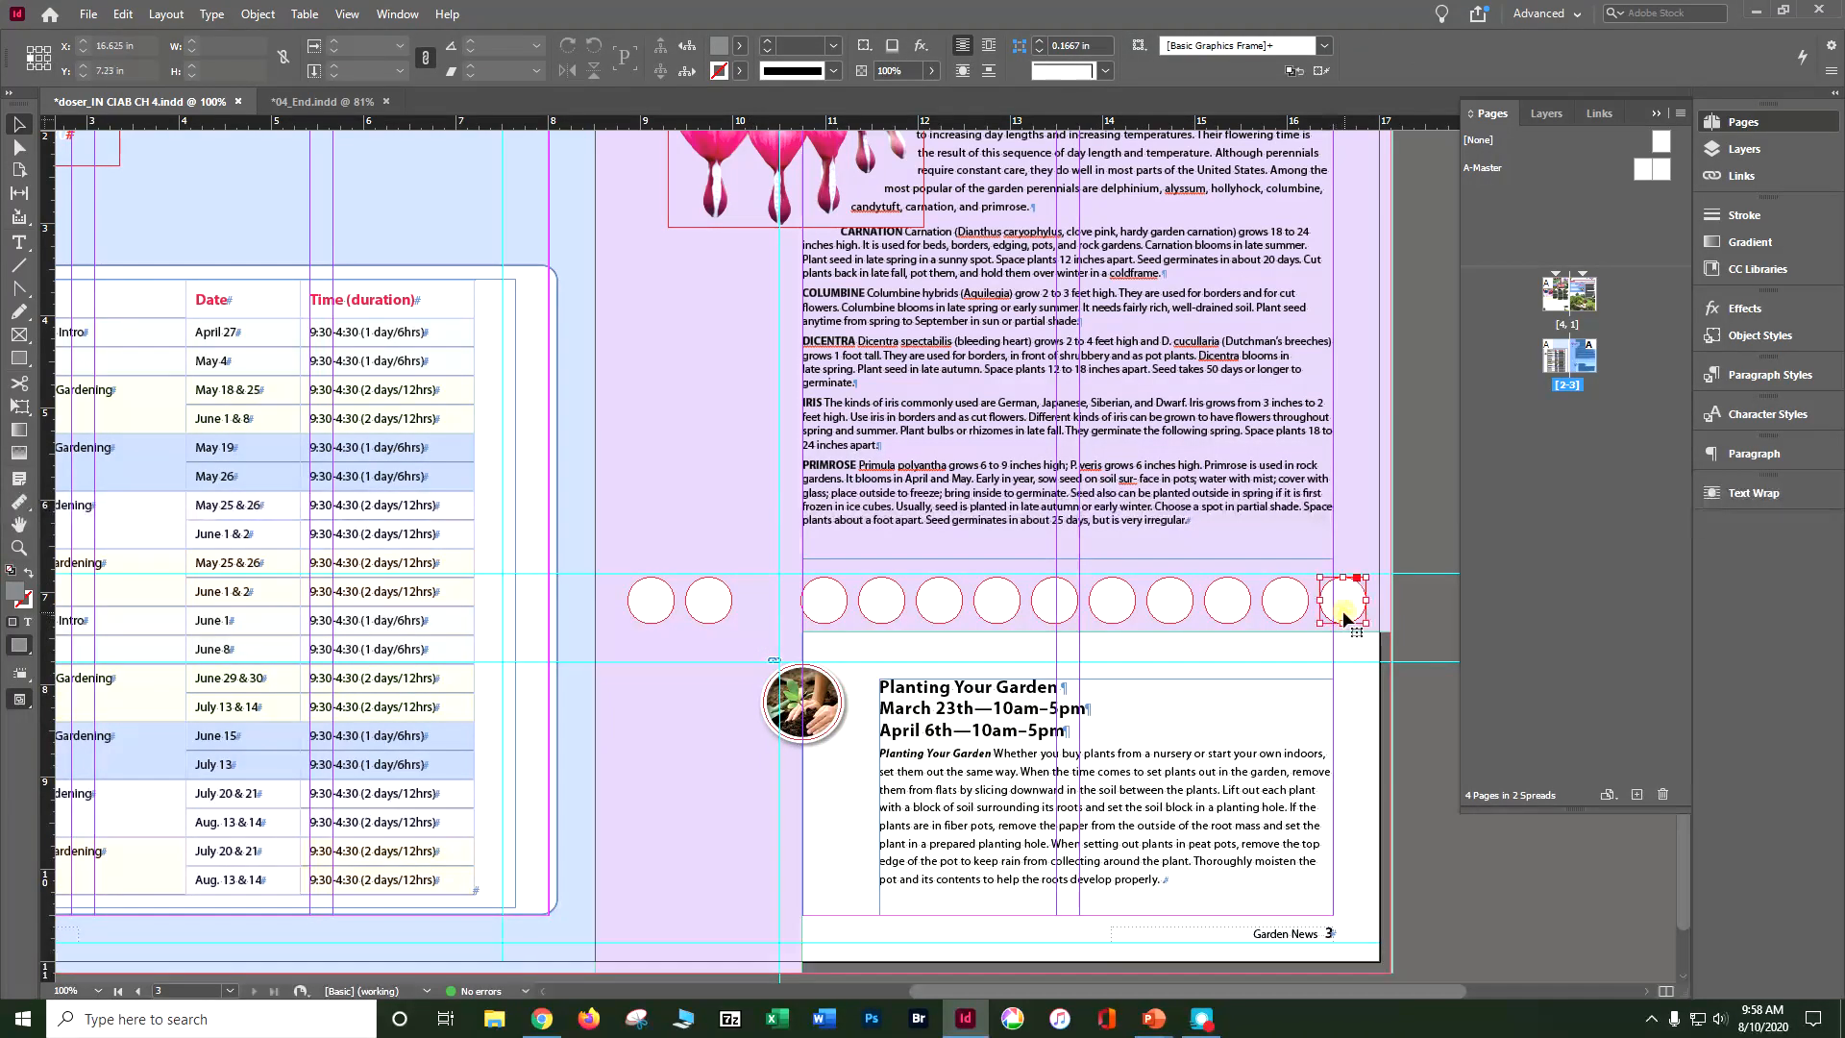
key("Delete")
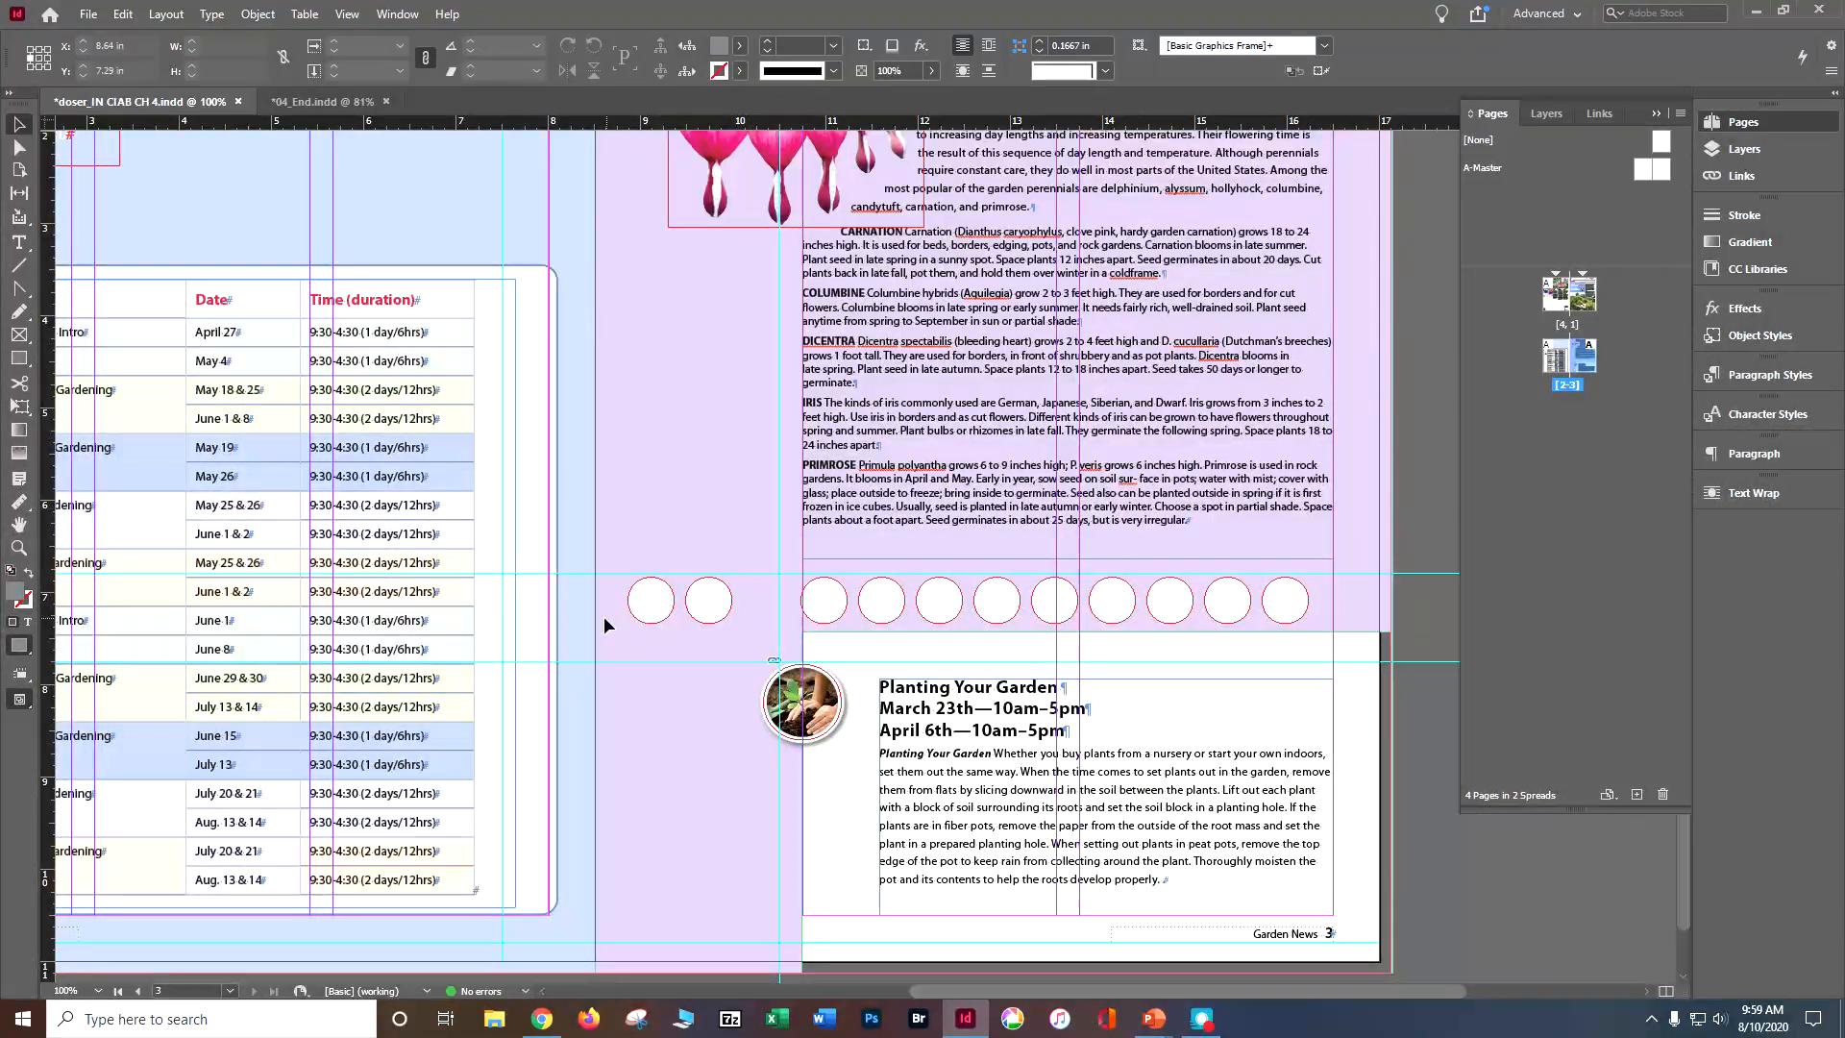
Step: Select all remaining circles in the row and distribute them evenly by their horizontal centers
left_click_drag(603, 615, 1336, 600)
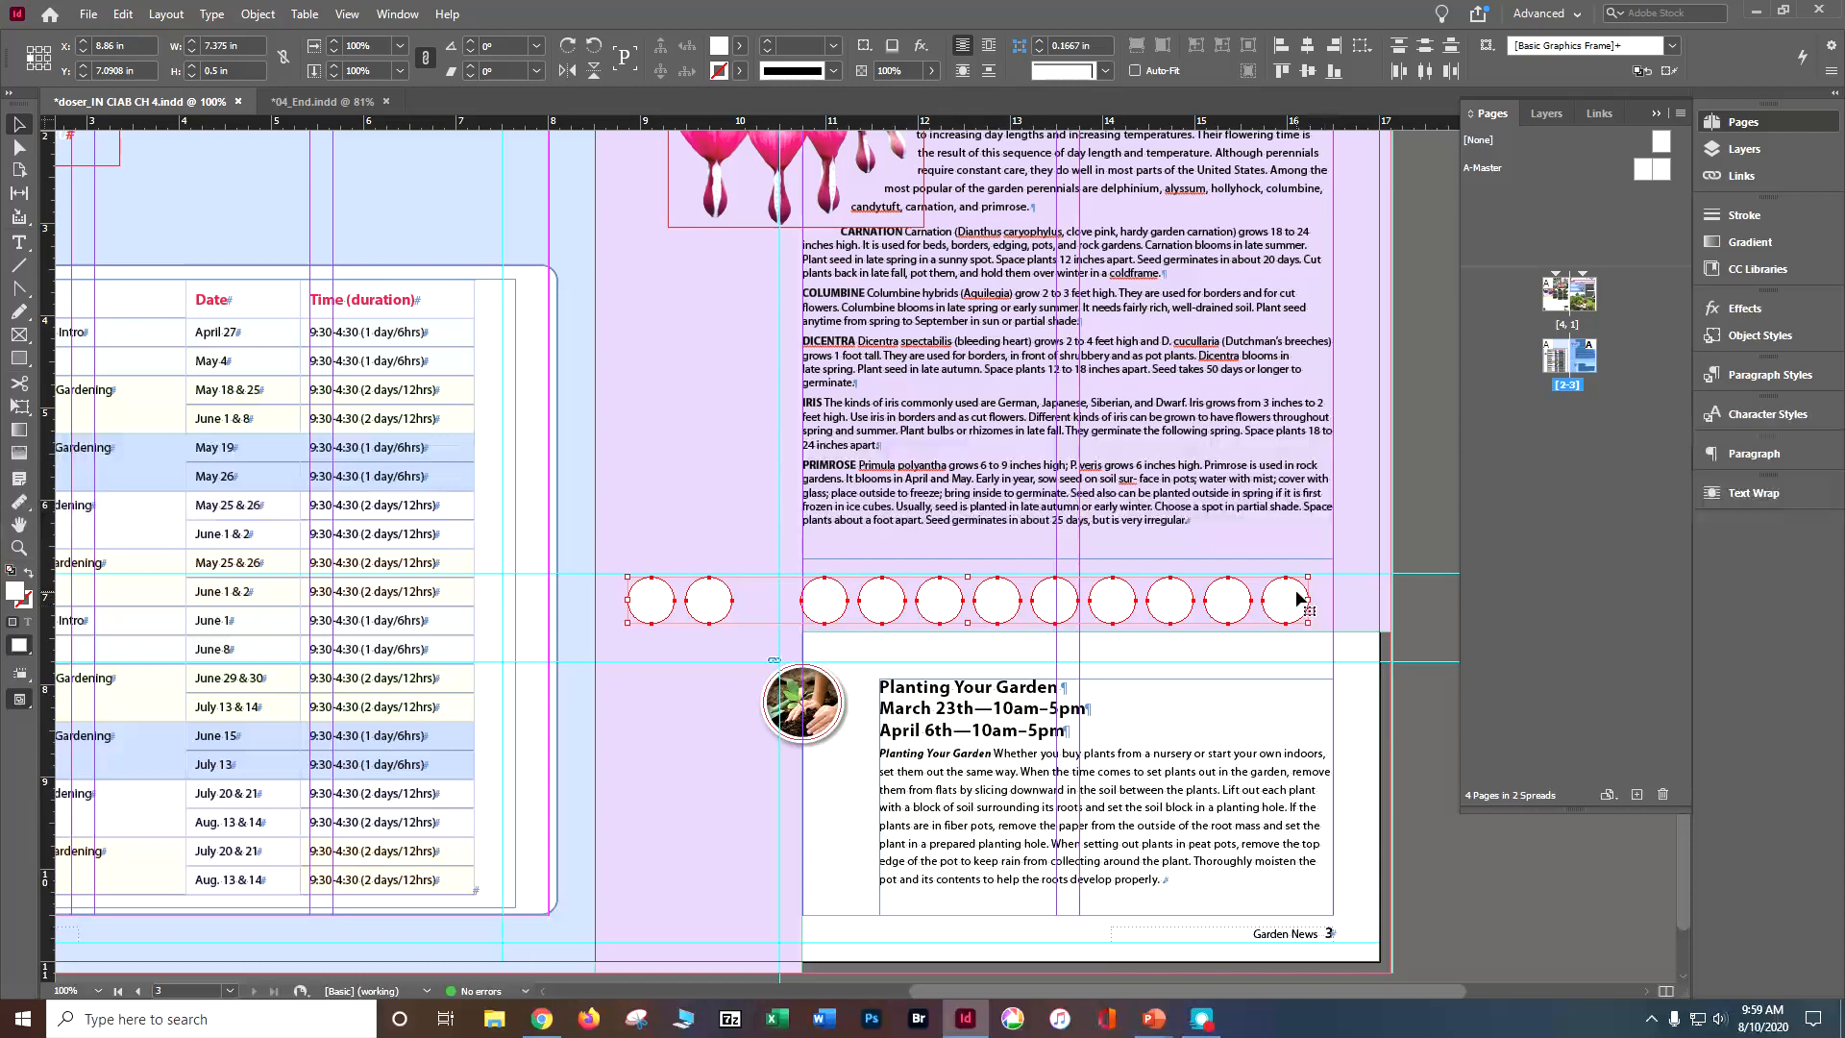
left_click(391, 14)
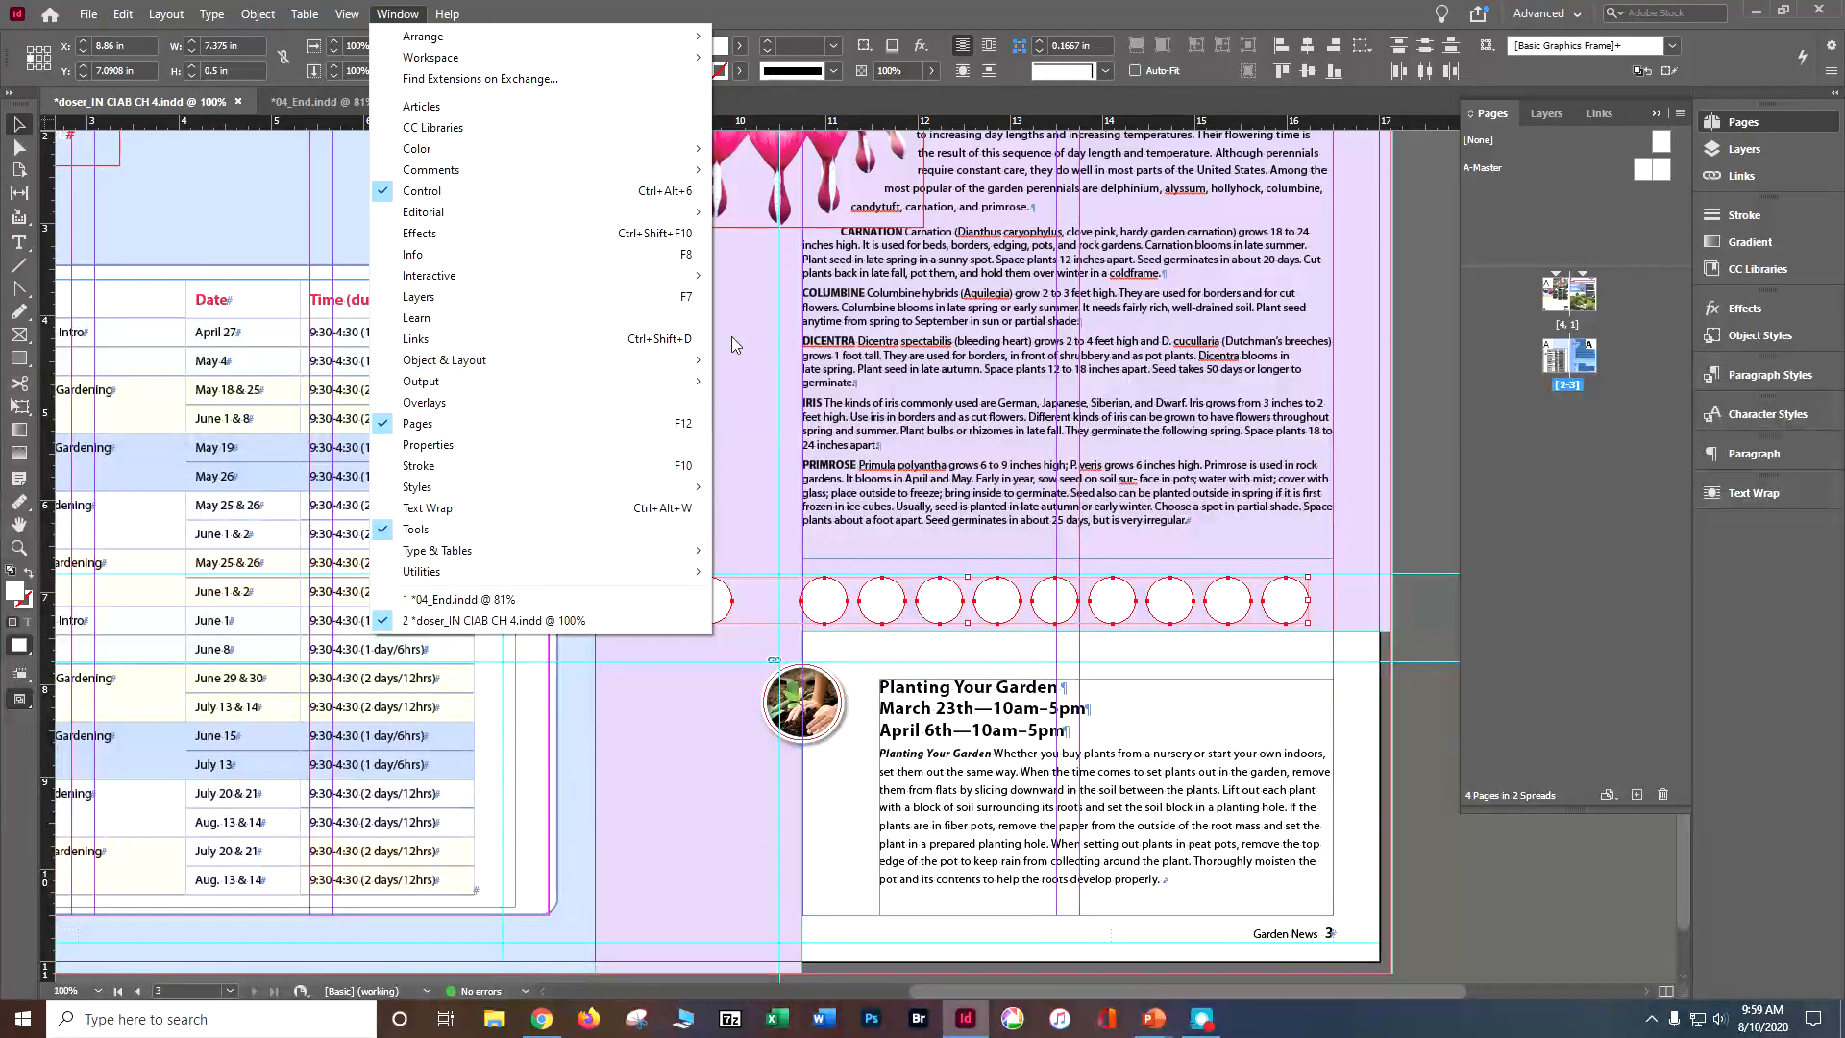
left_click(745, 357)
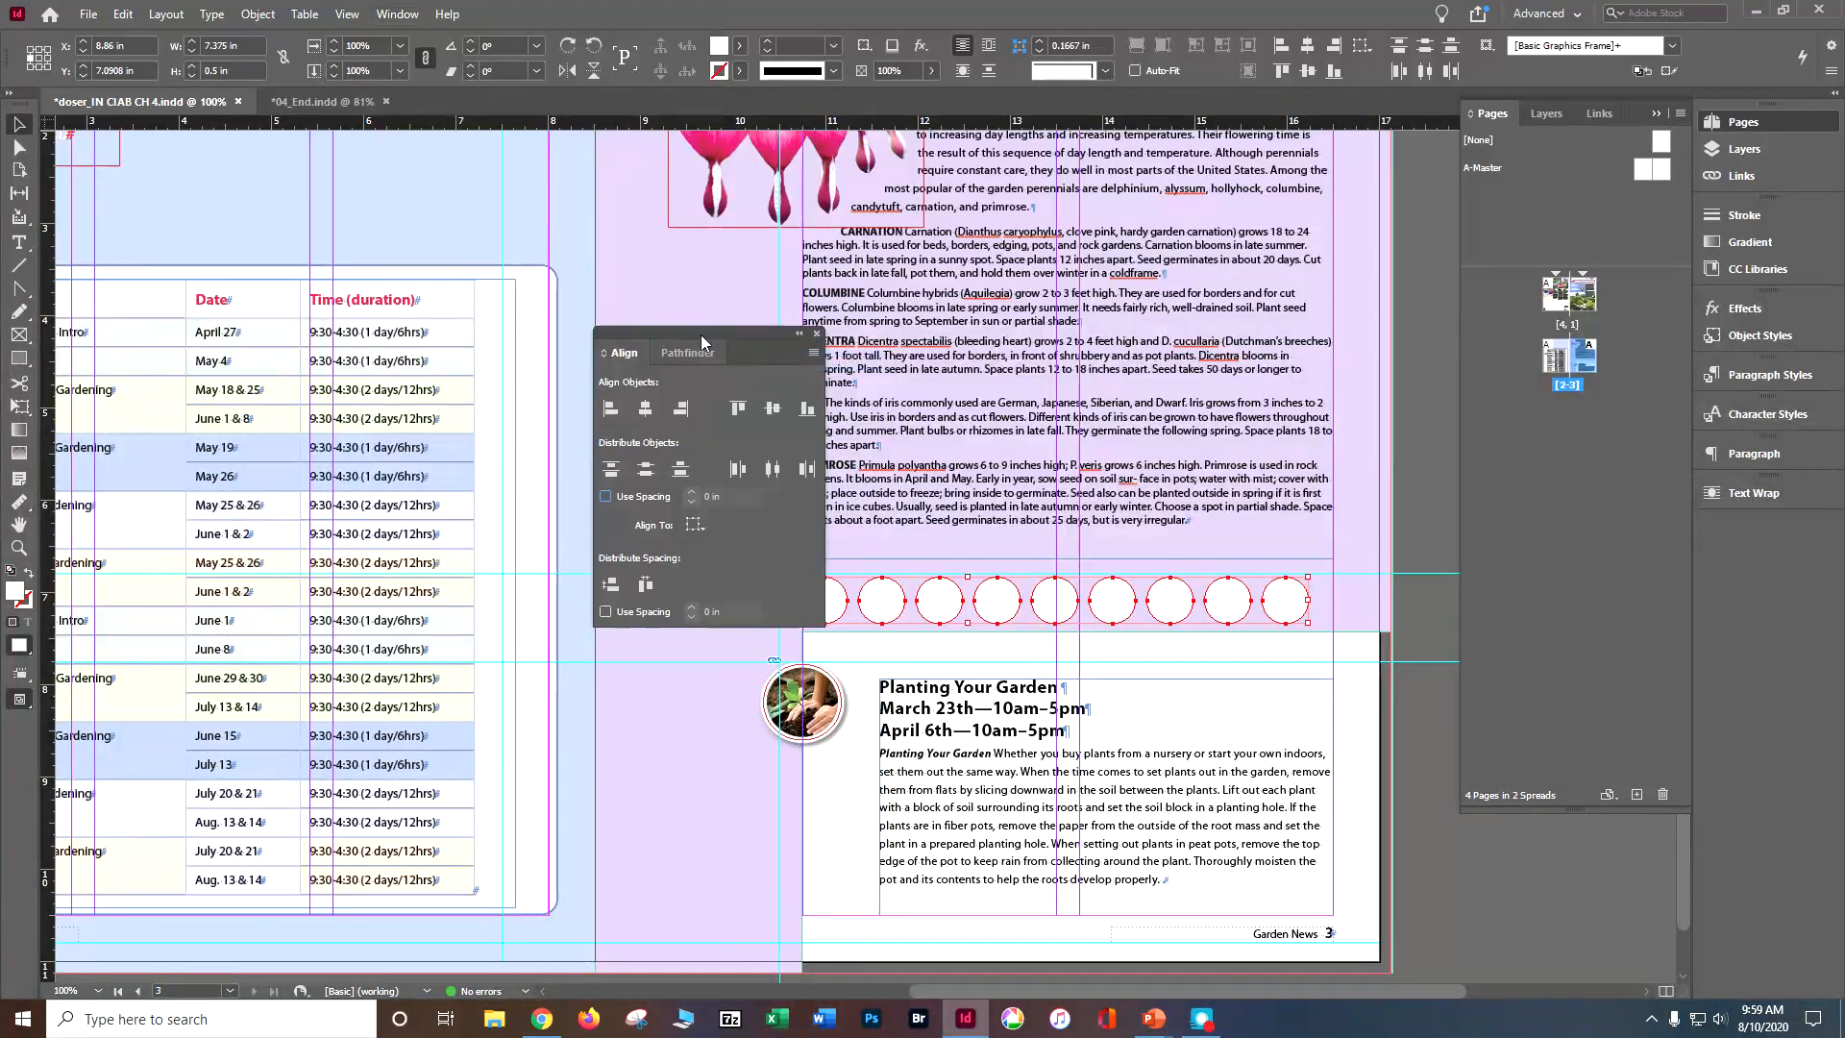
left_click_drag(700, 335, 1722, 537)
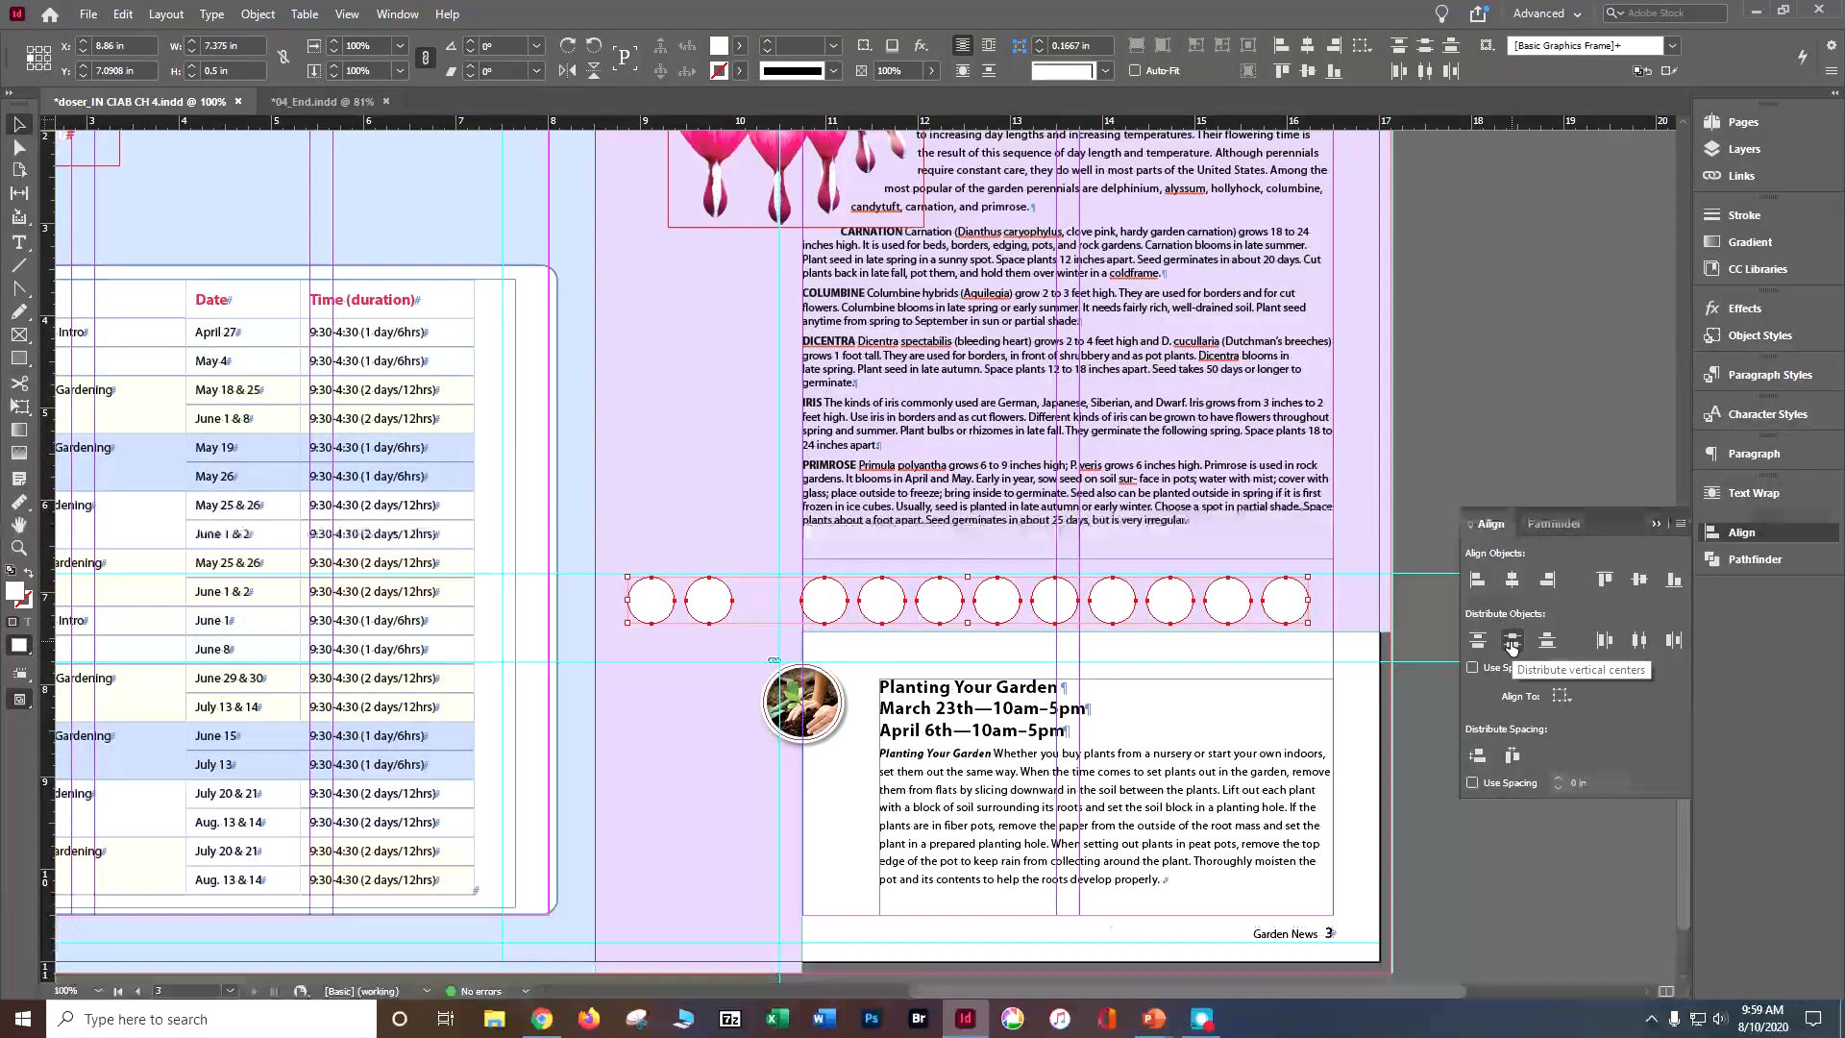
left_click(1640, 642)
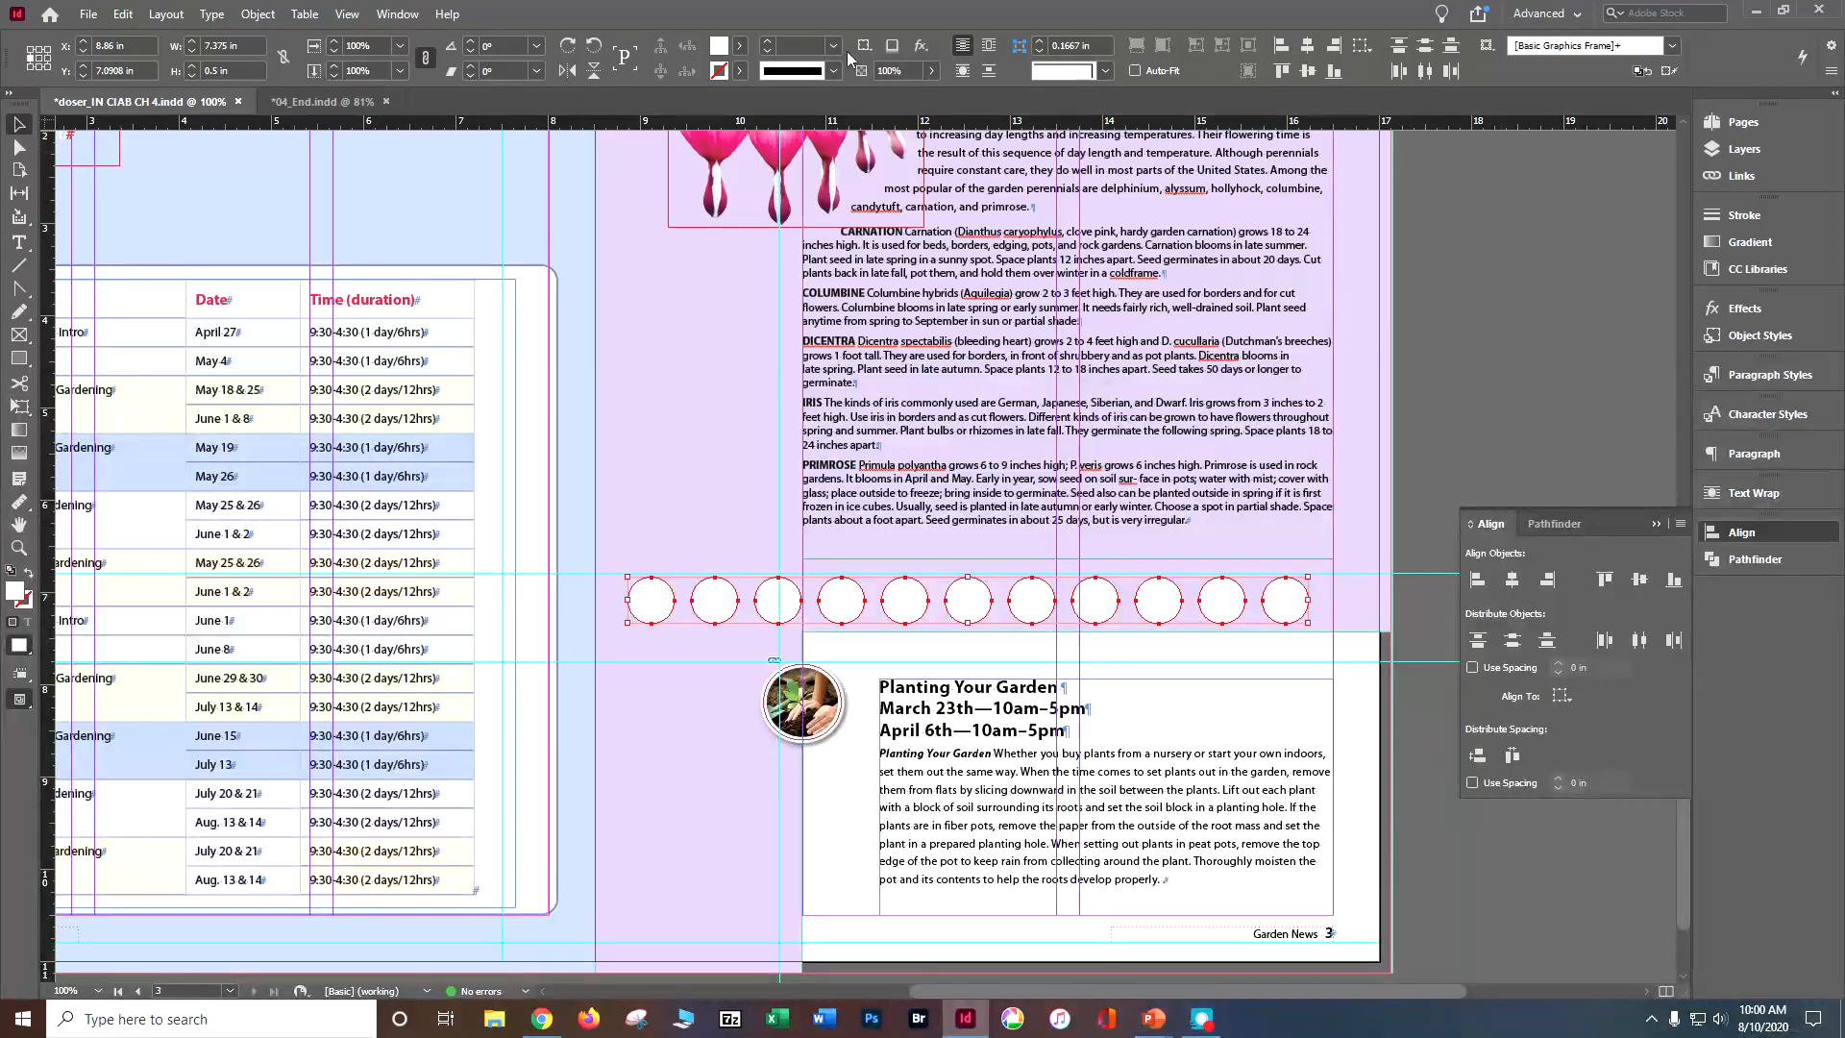
Step: Convert the whole row of selected circles to triangles, deselect them and save the document
left_click(397, 15)
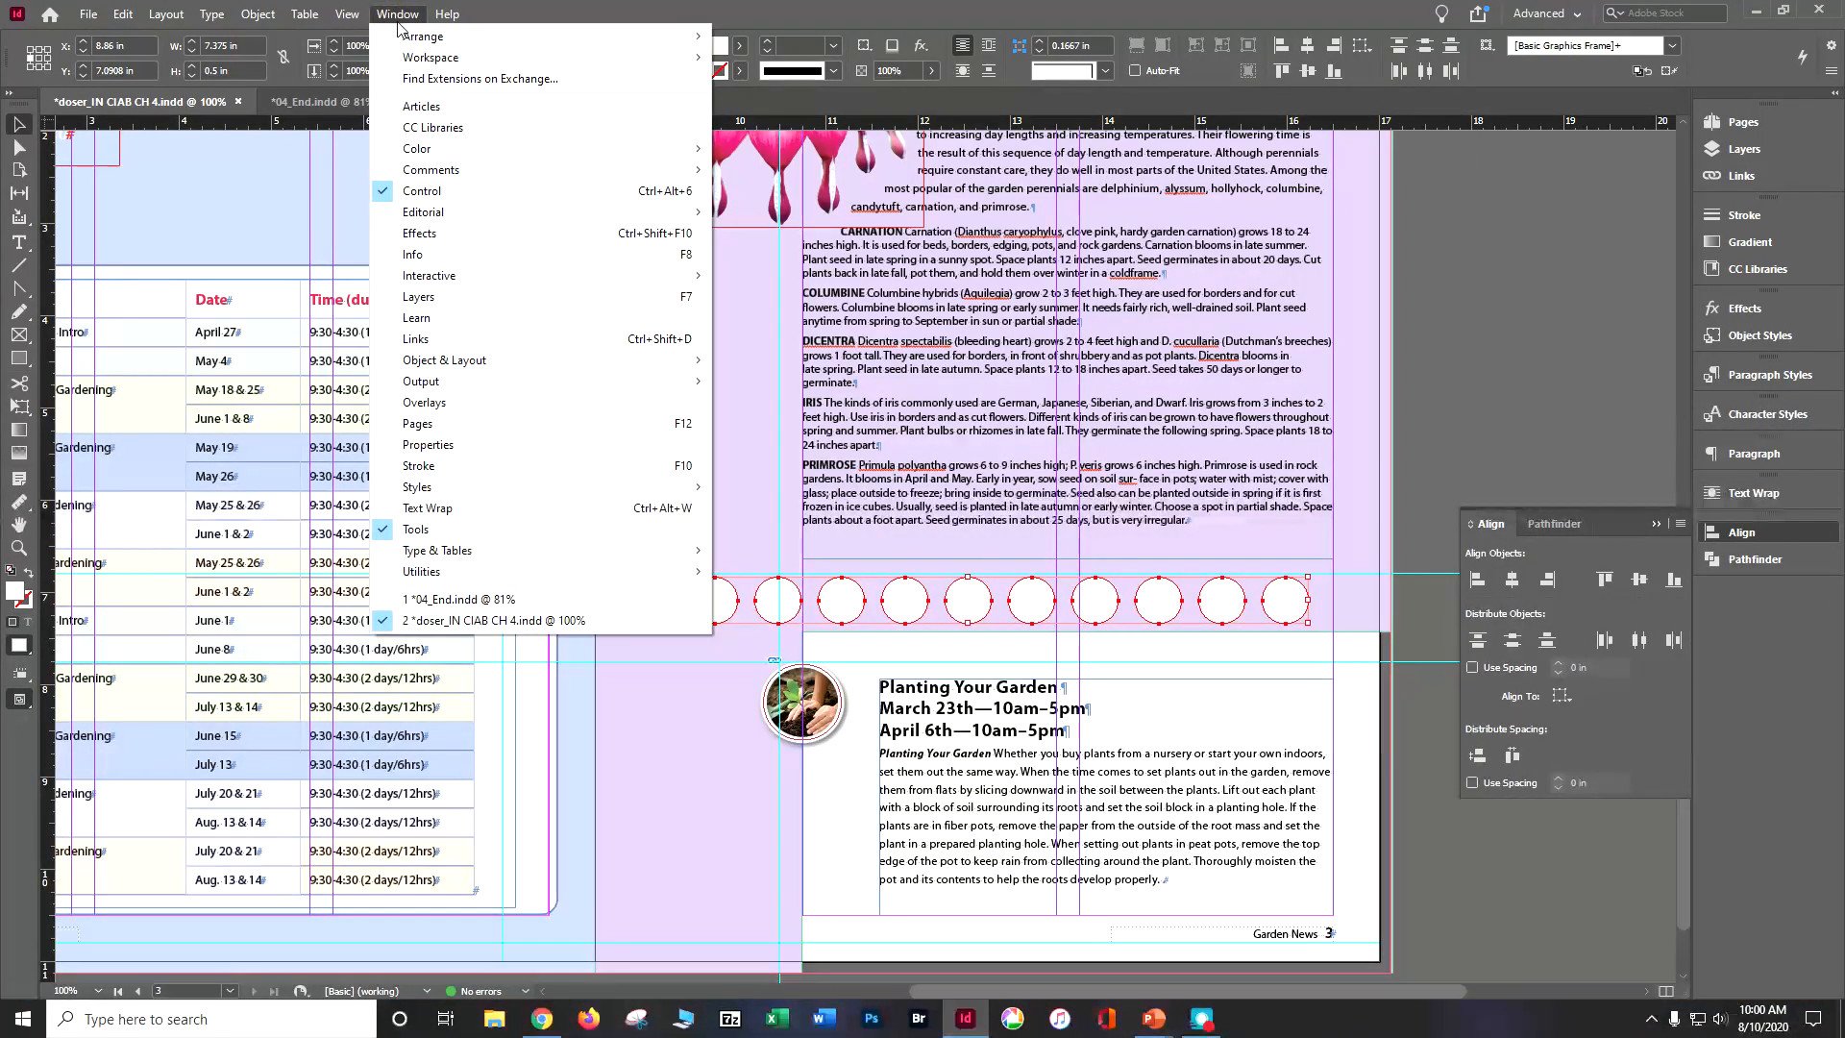
left_click(428, 445)
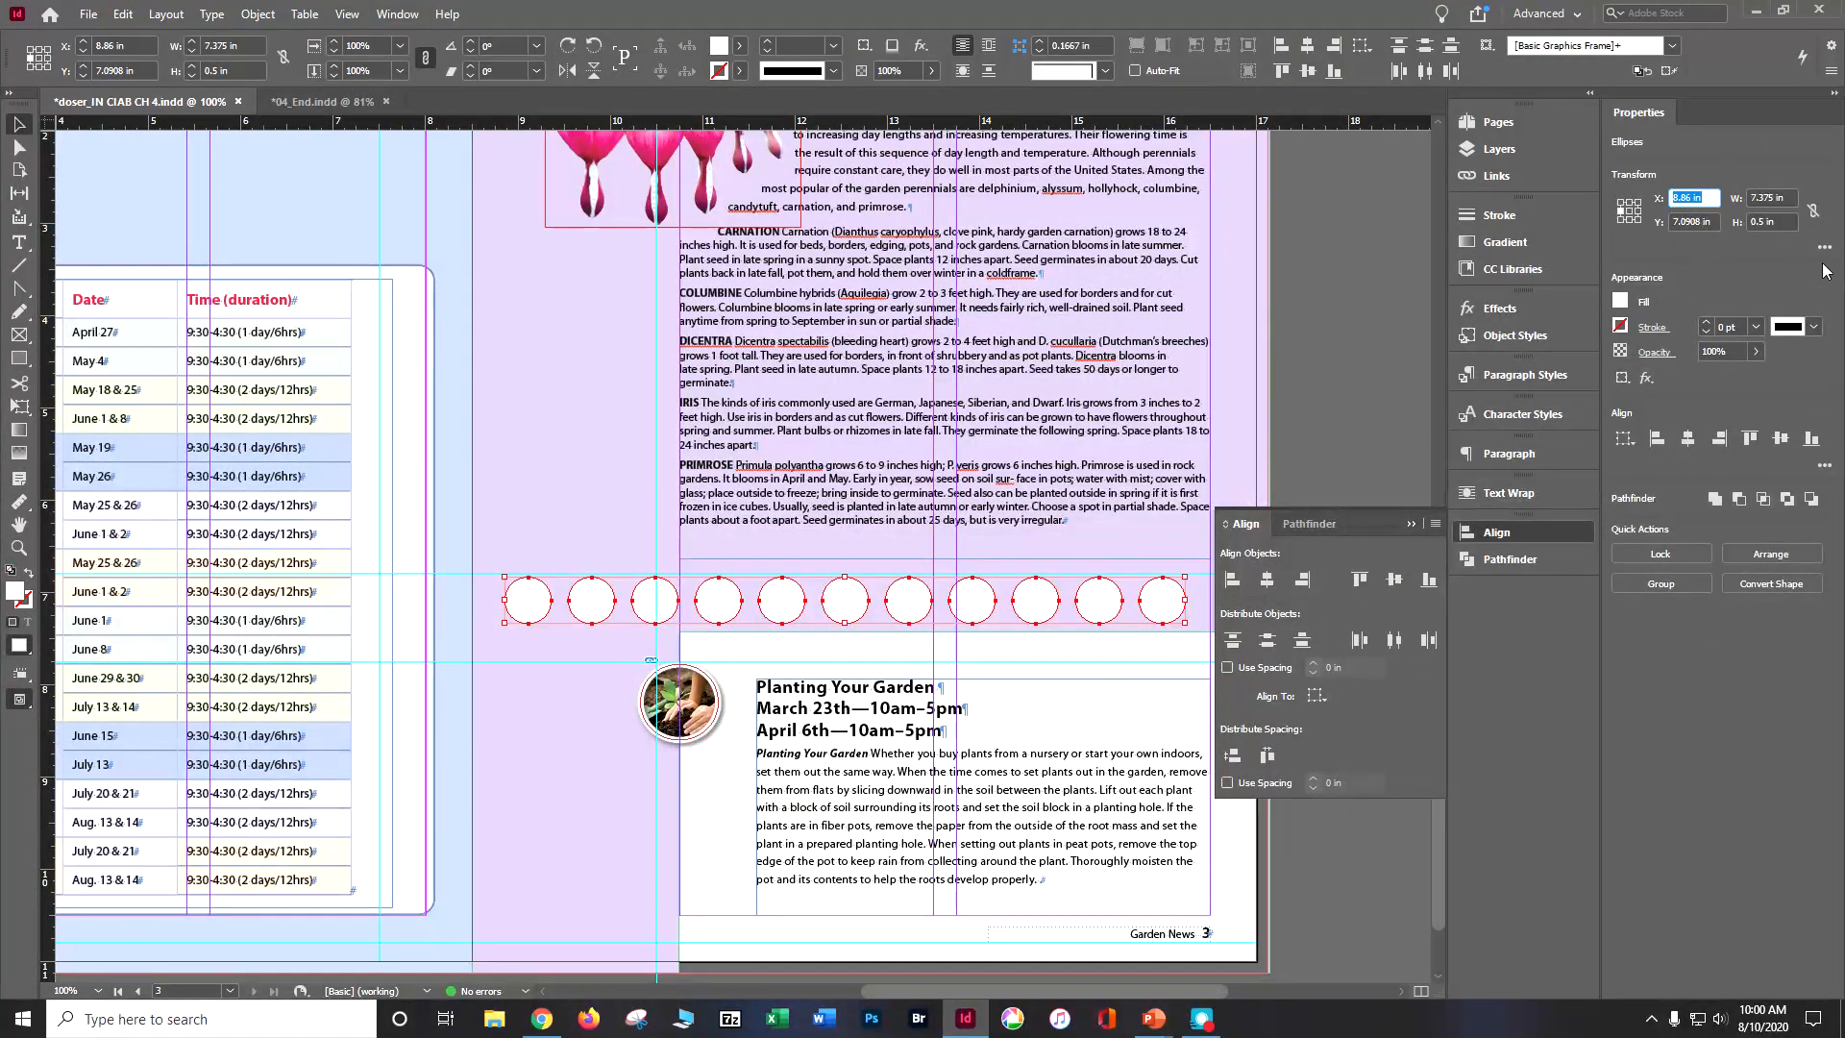
left_click(1823, 467)
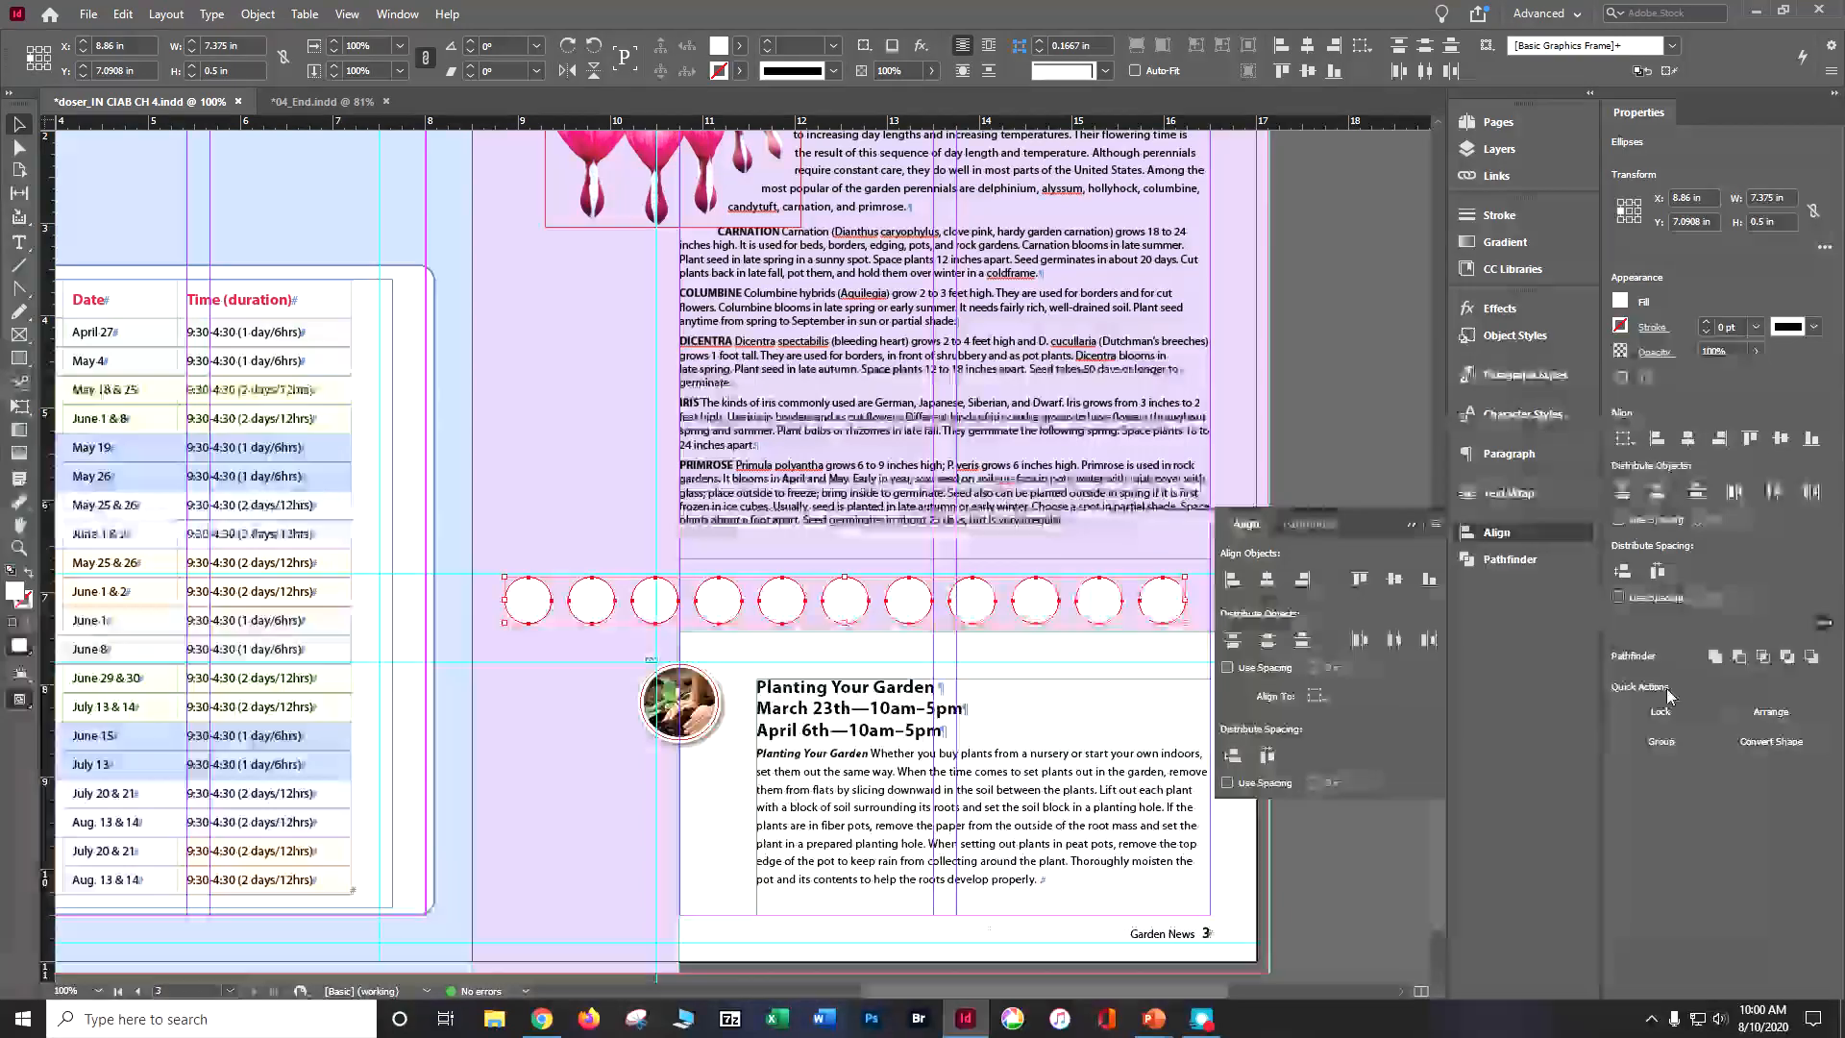
left_click(1757, 745)
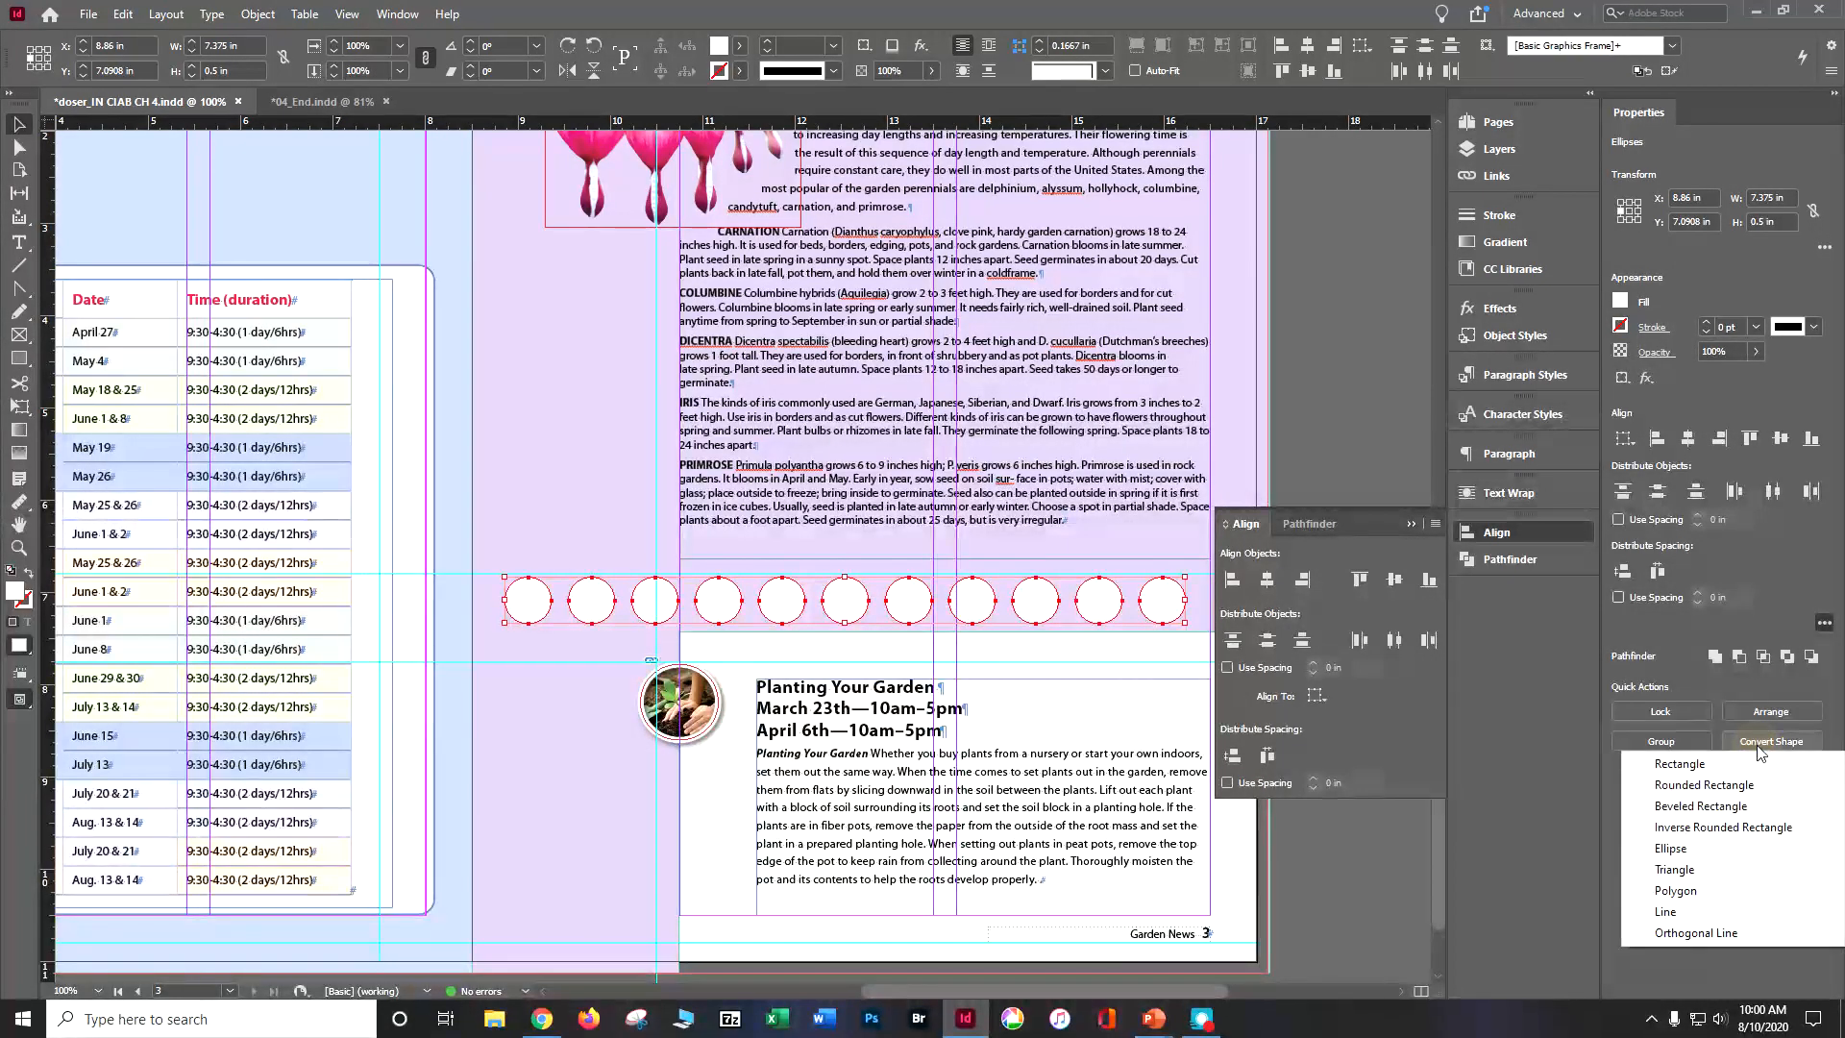
left_click(1680, 872)
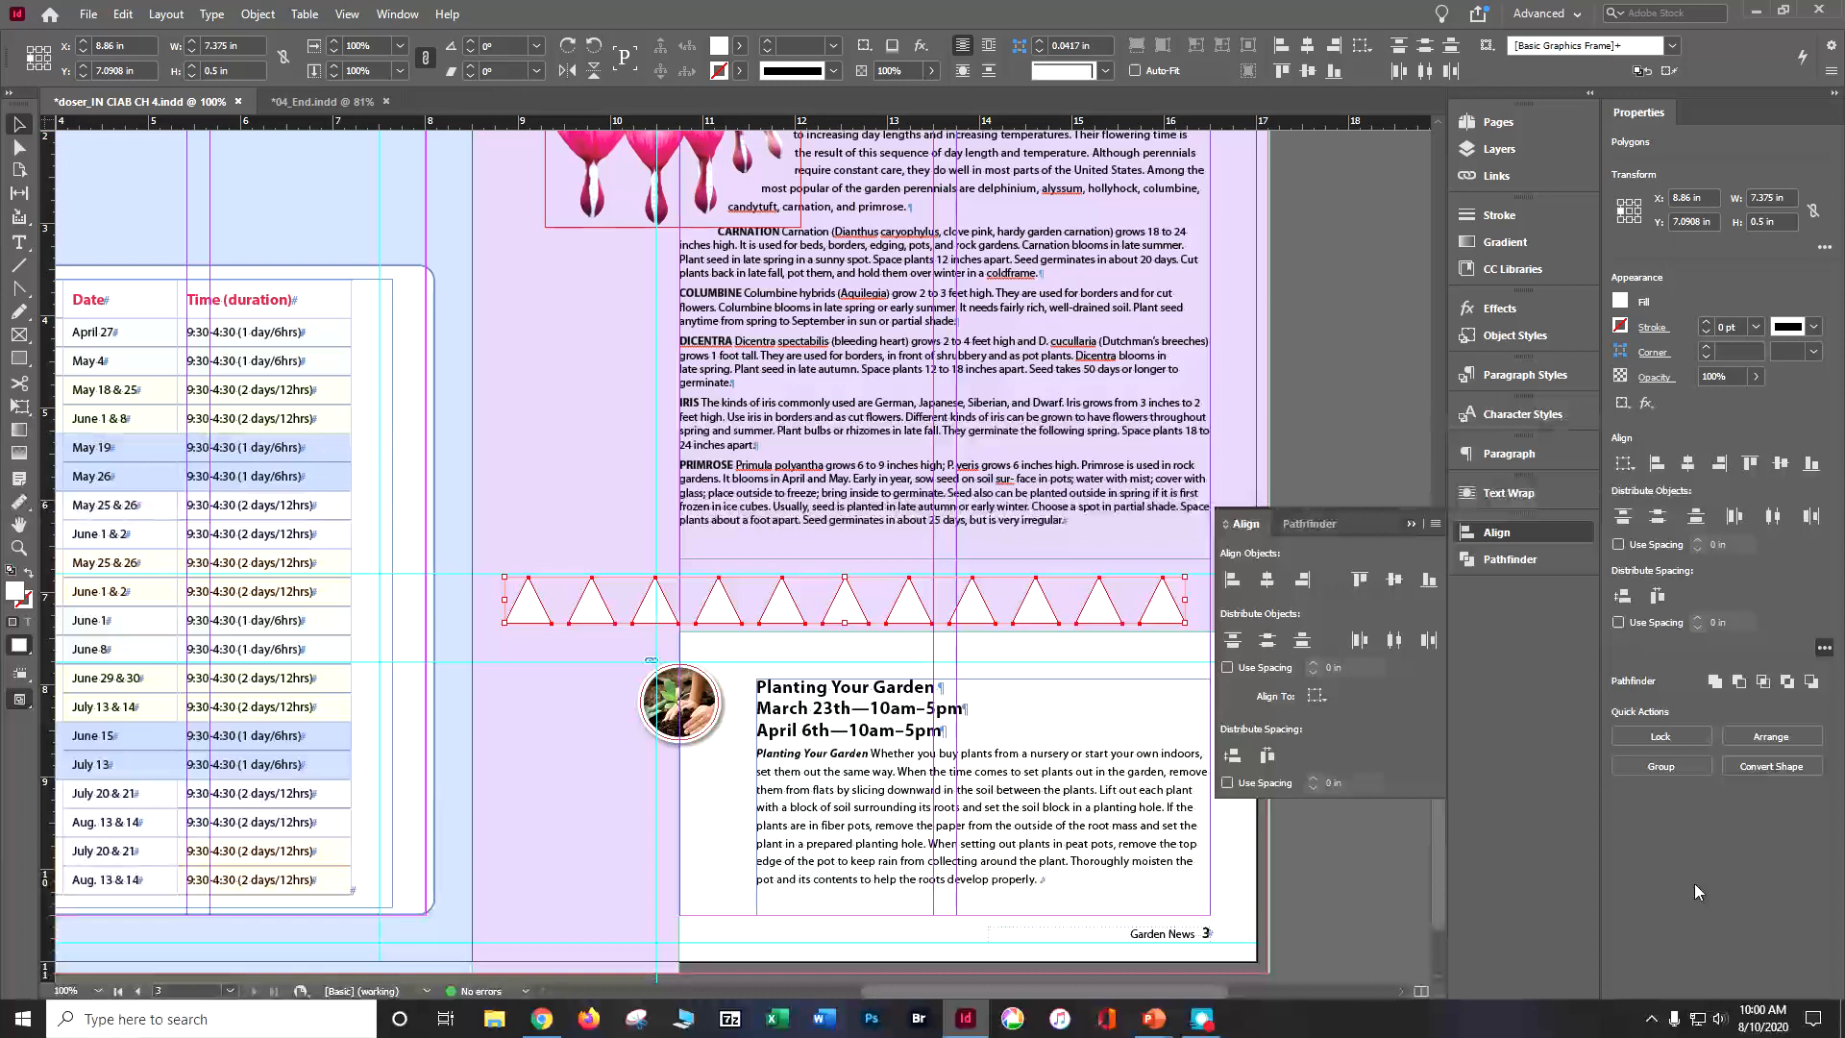
left_click(1372, 269)
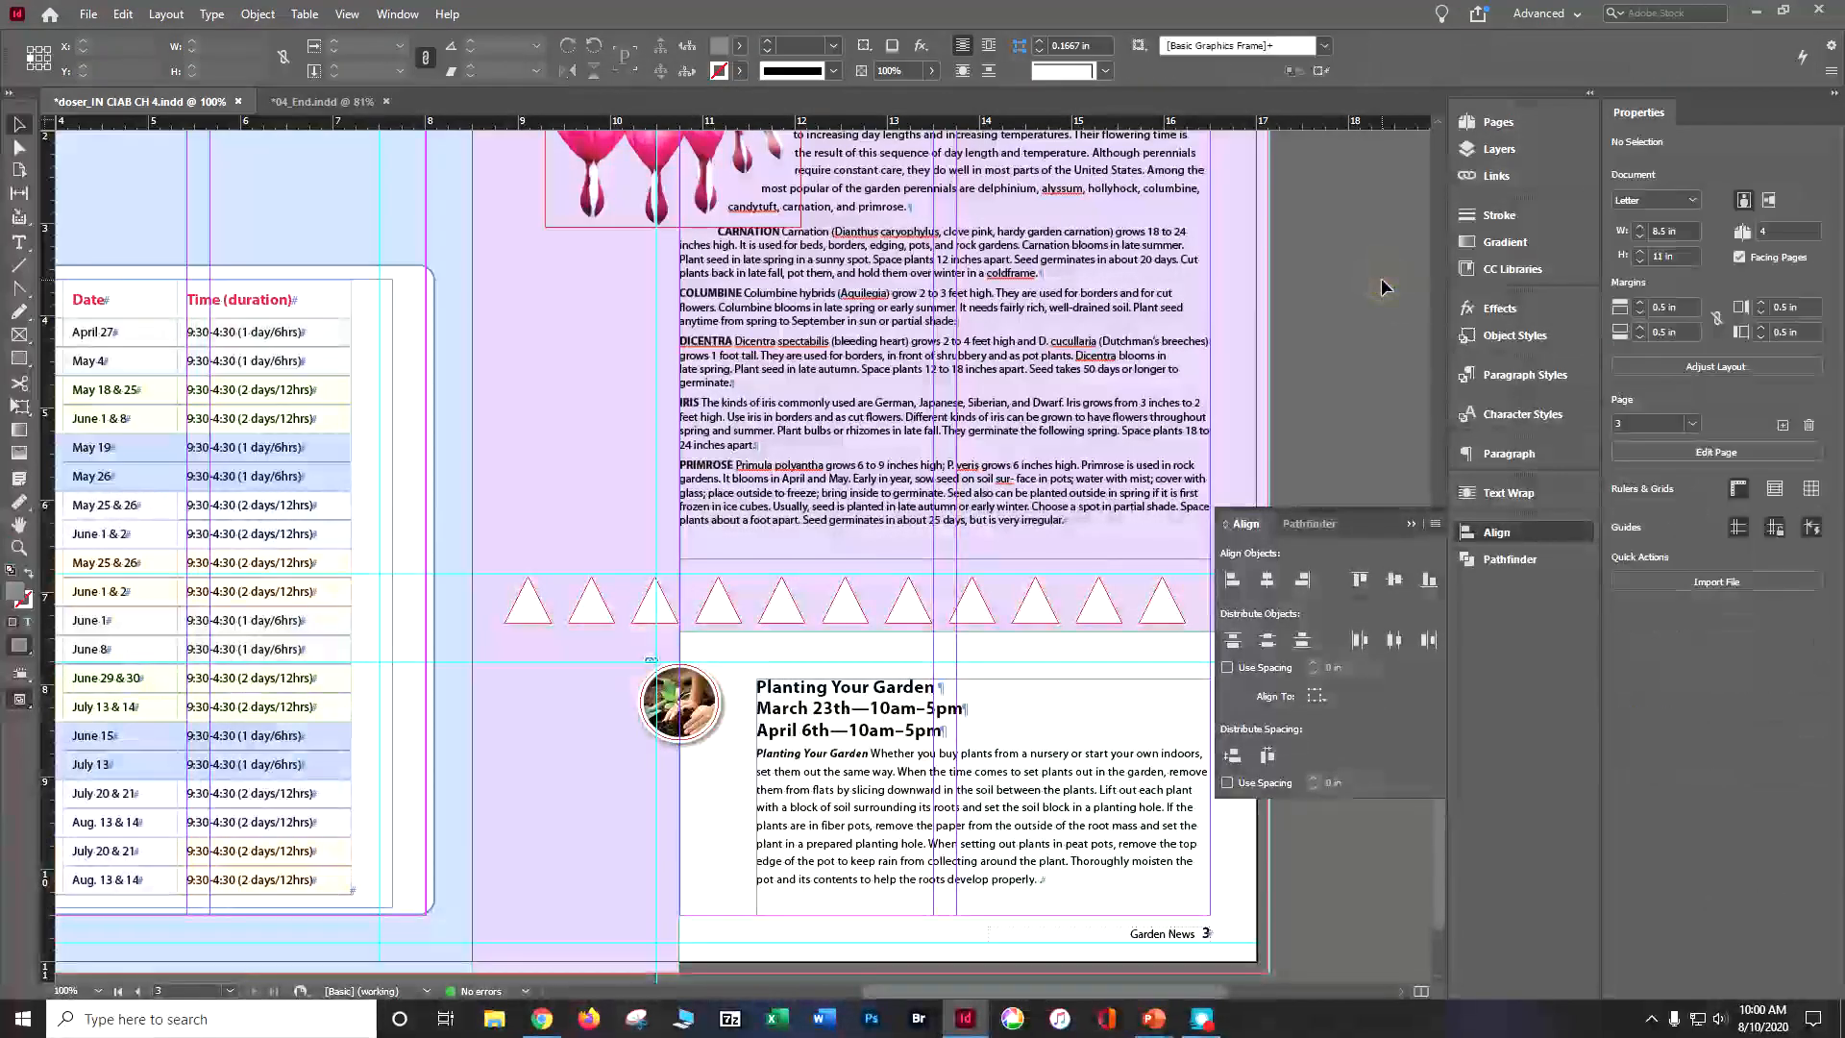
key("ctrl+s")
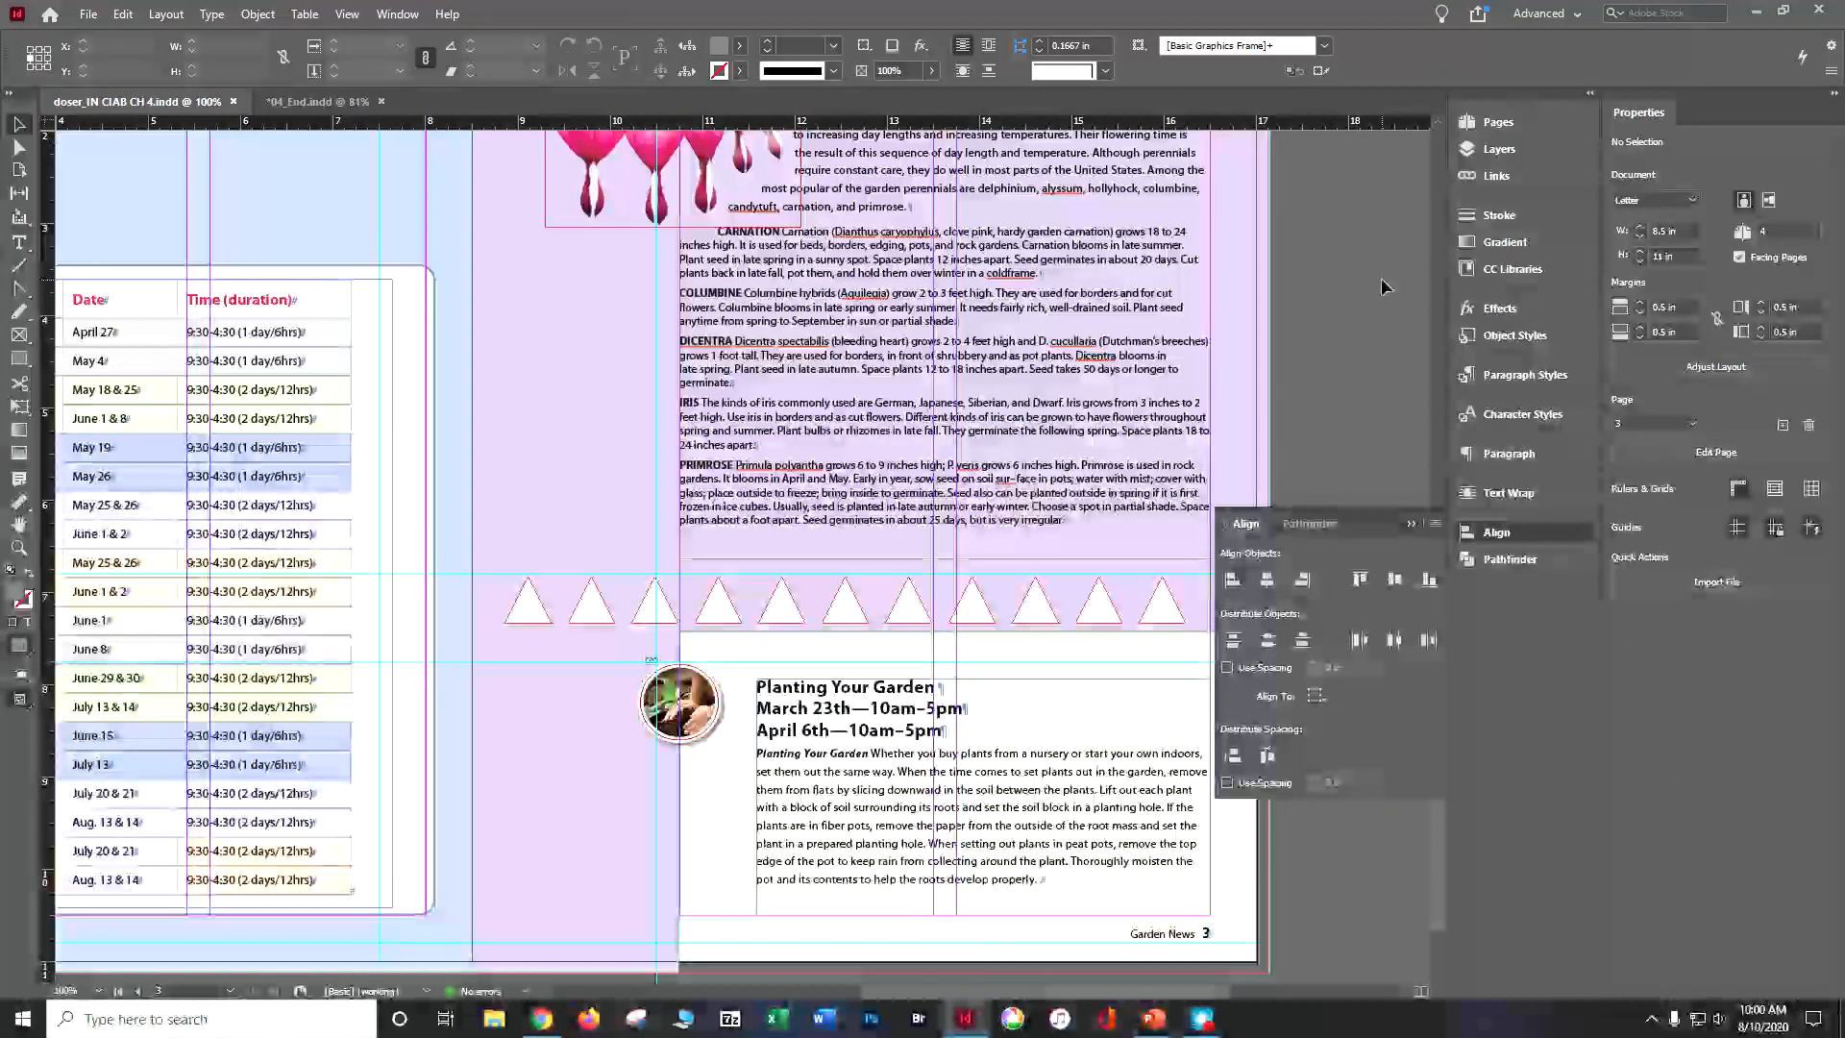
Step: Go to page 1, select the In This Issue text frame and make the Text layer active
left_click(1497, 123)
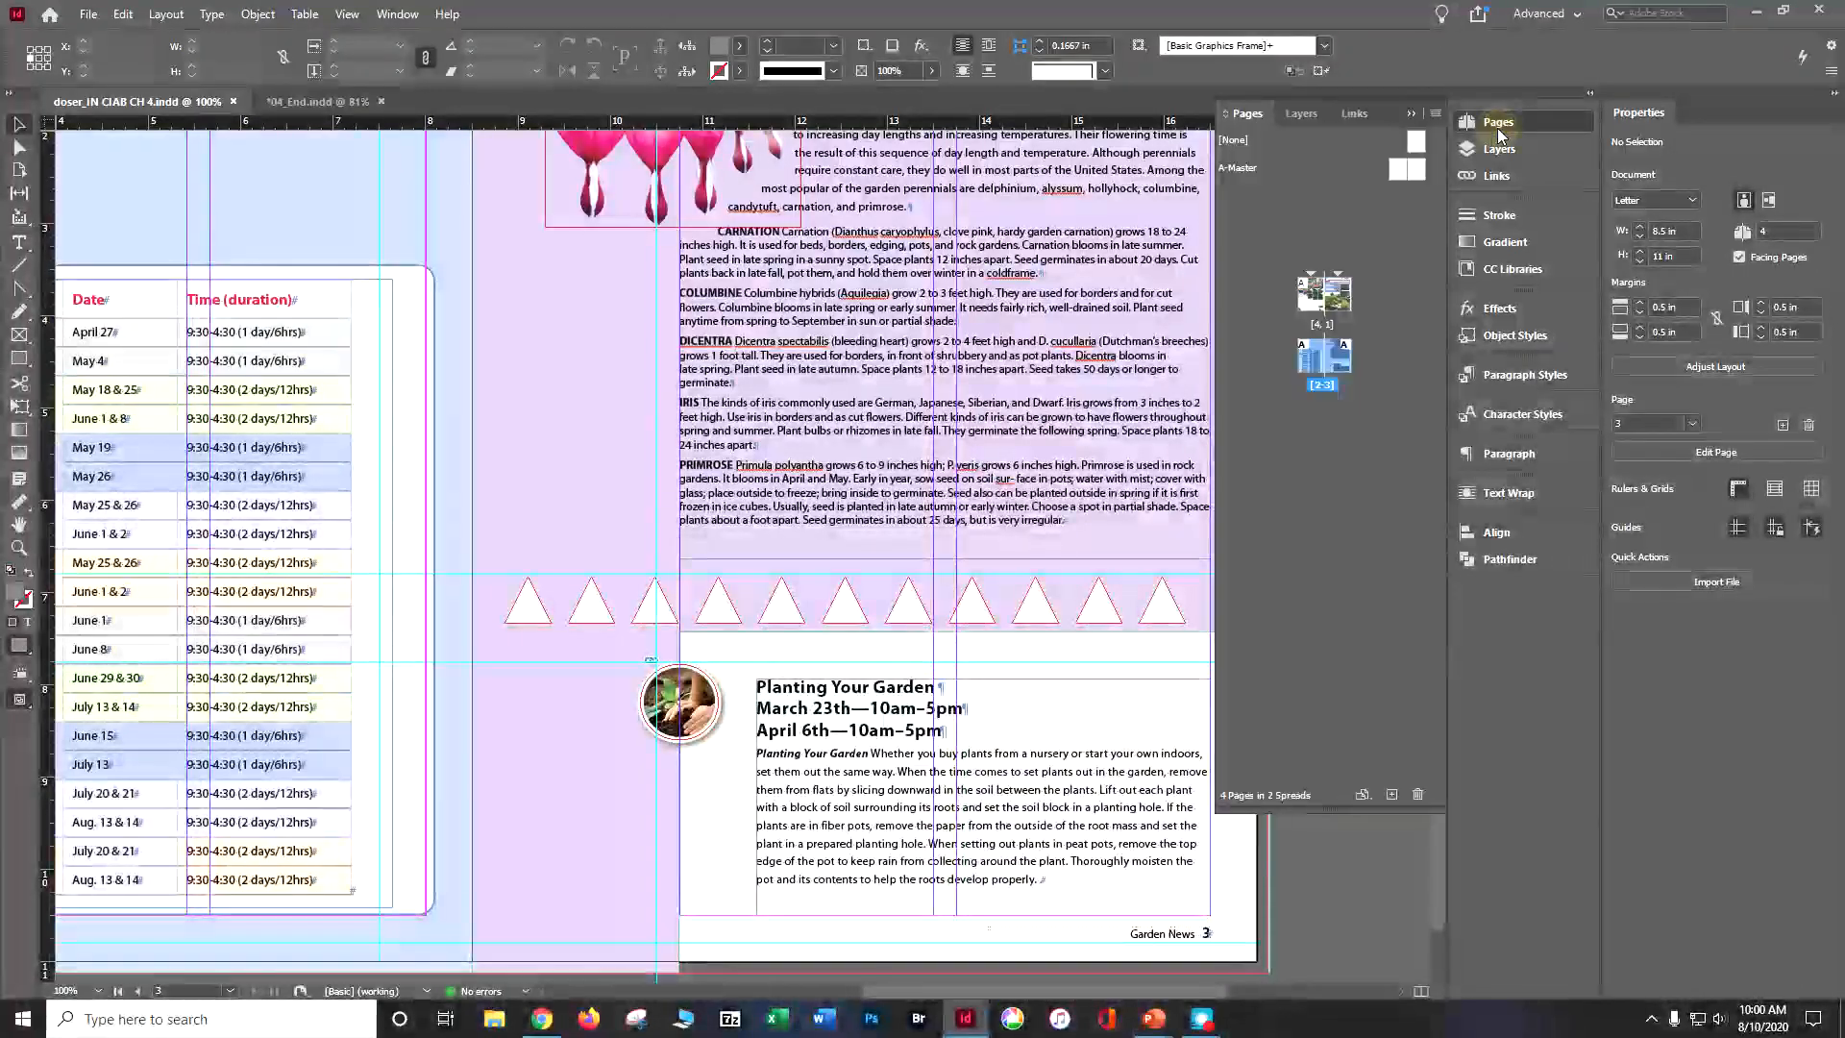
double_click(1328, 293)
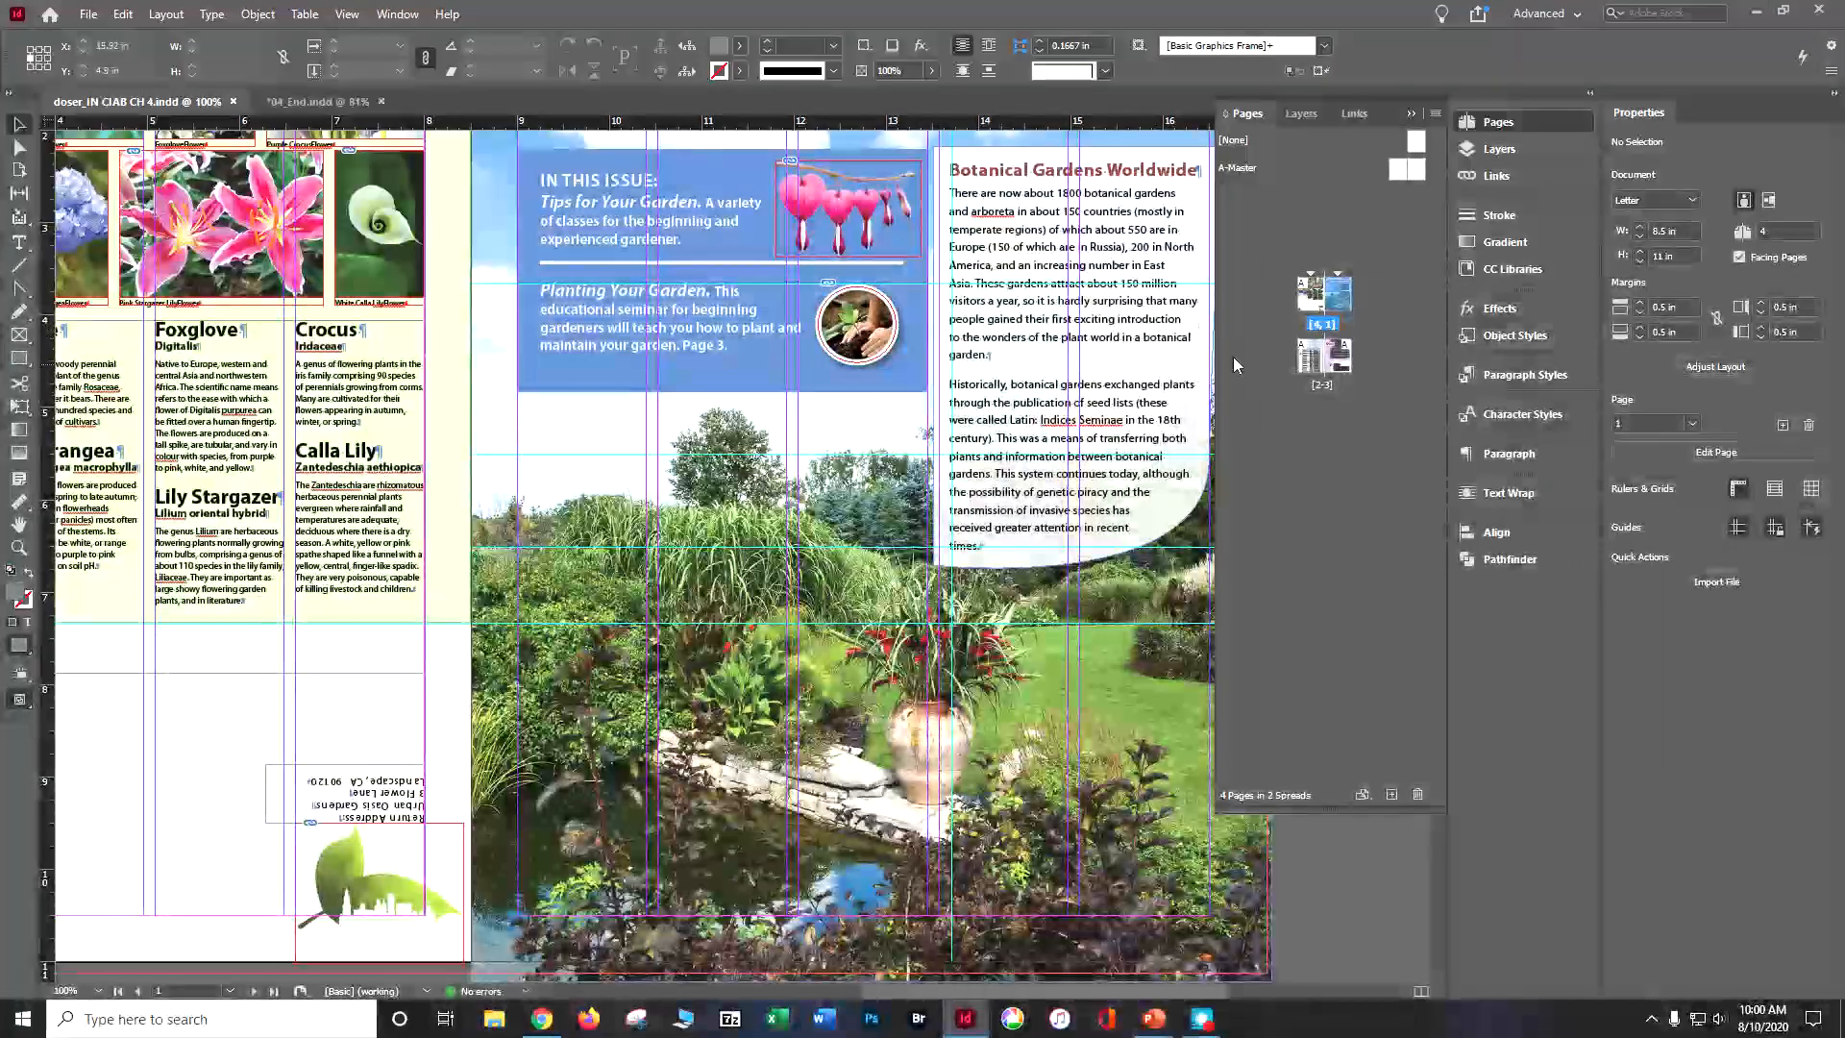
left_click(694, 380)
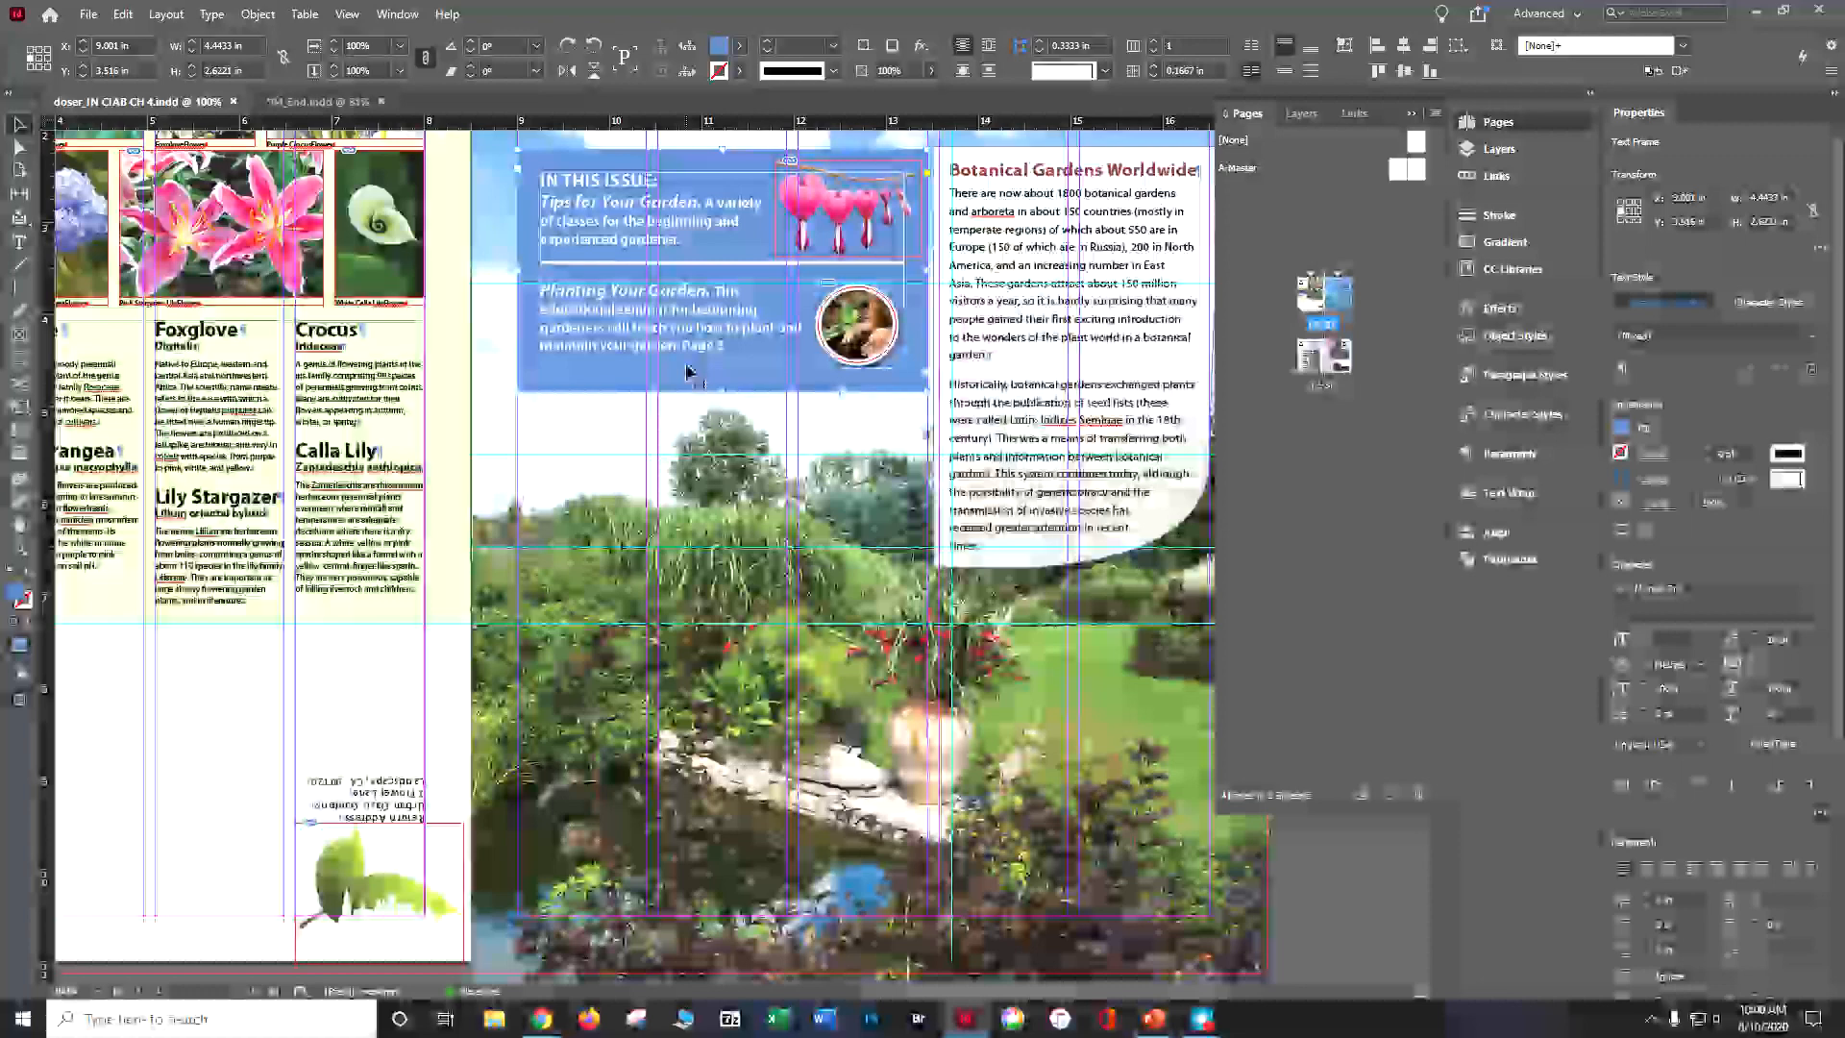
left_click(1524, 149)
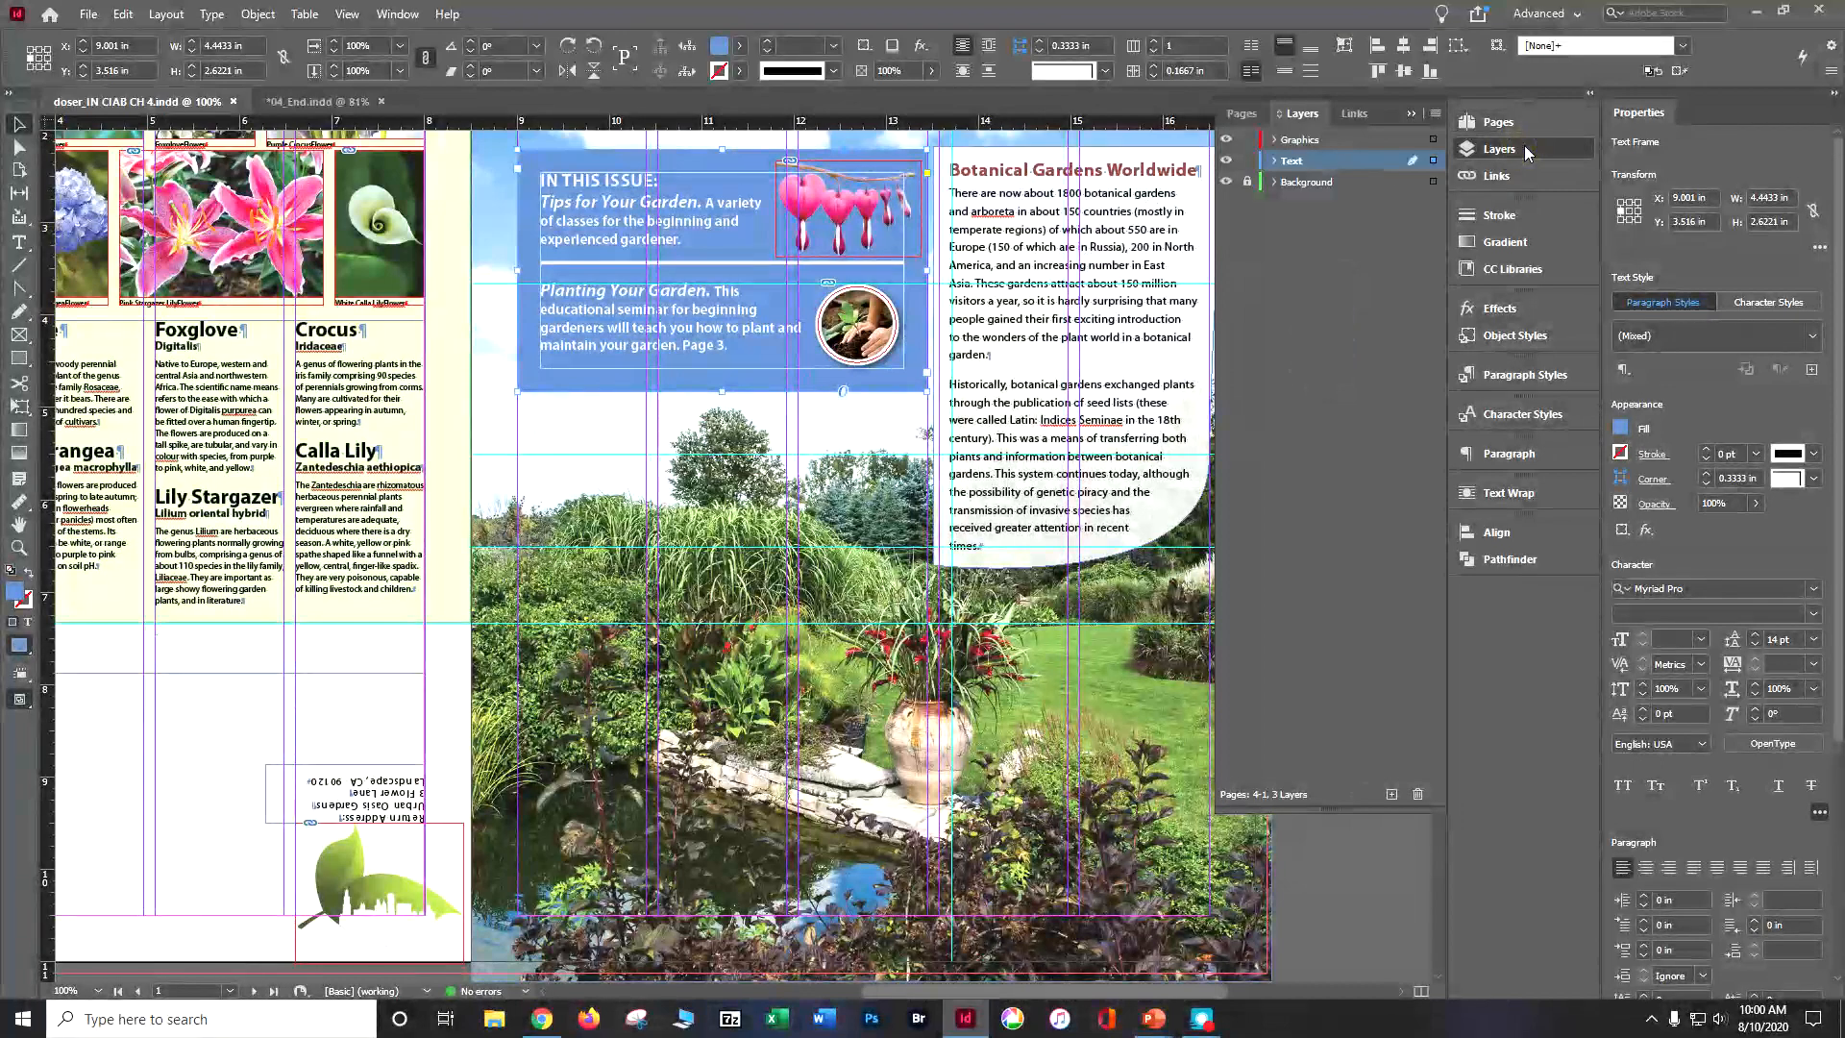
double_click(1283, 162)
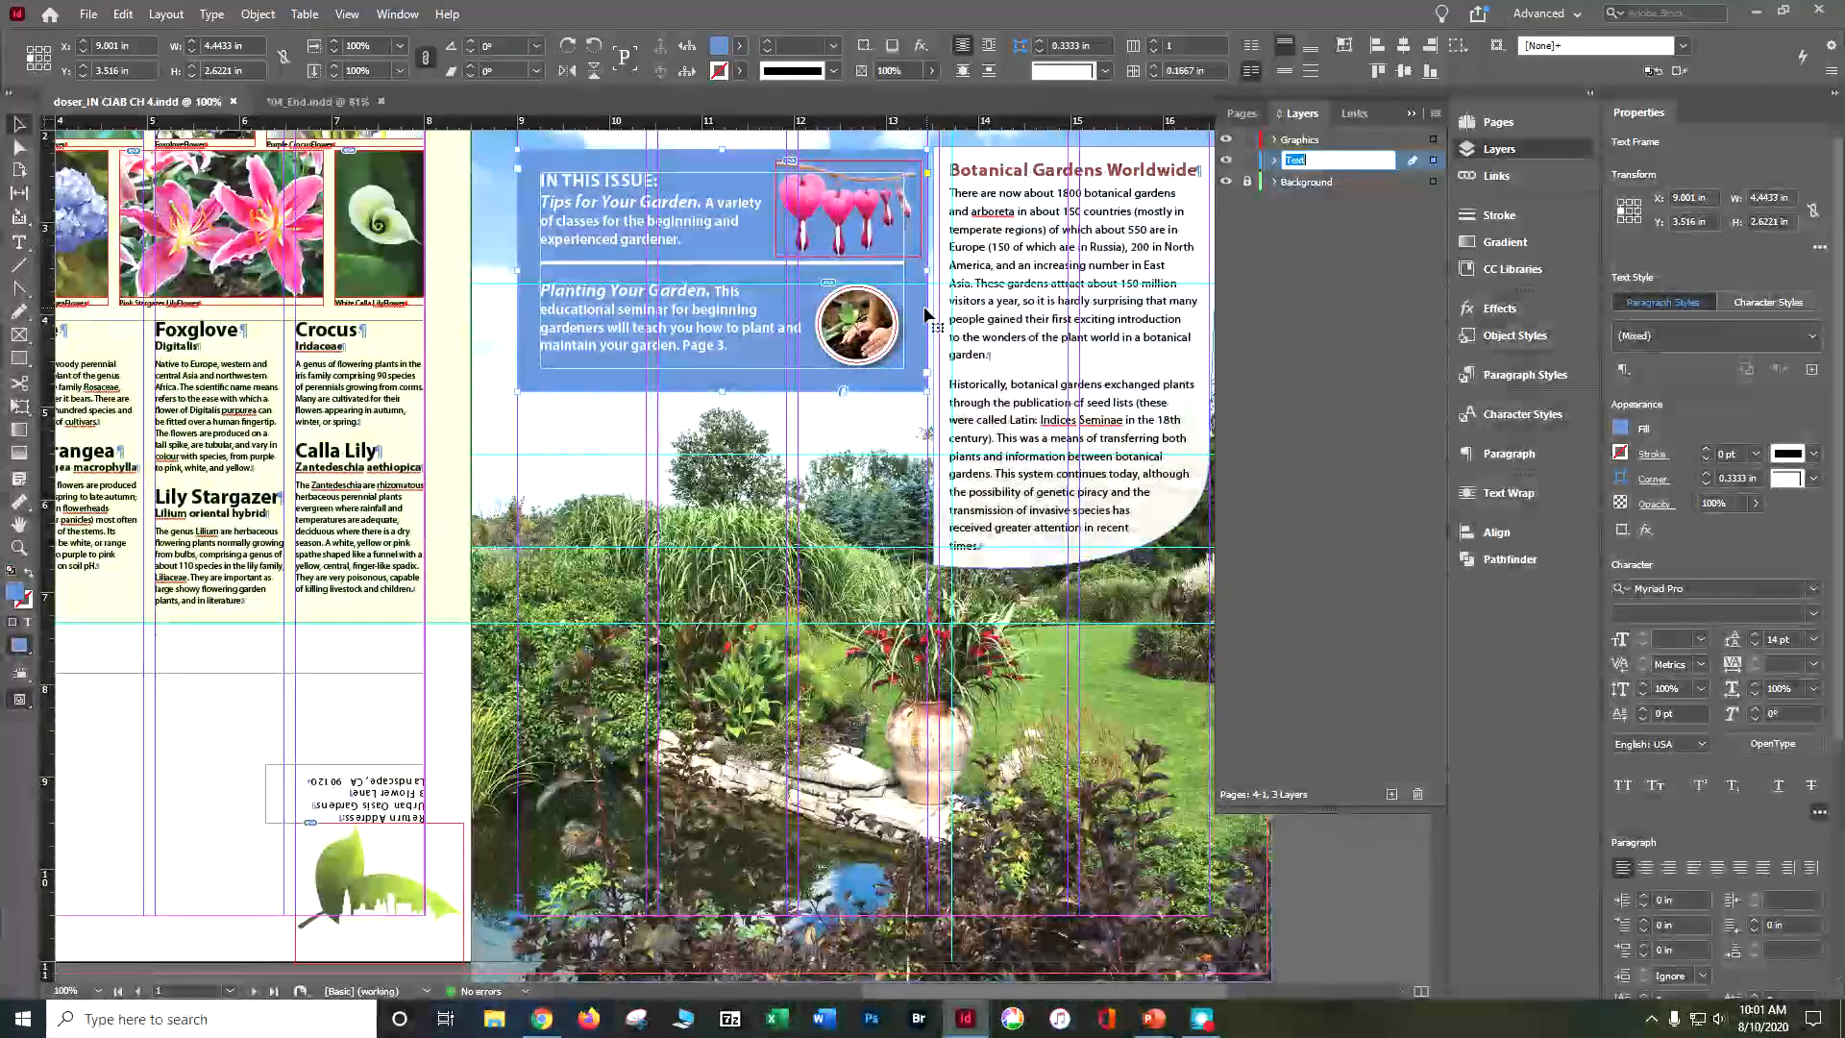
key("Return")
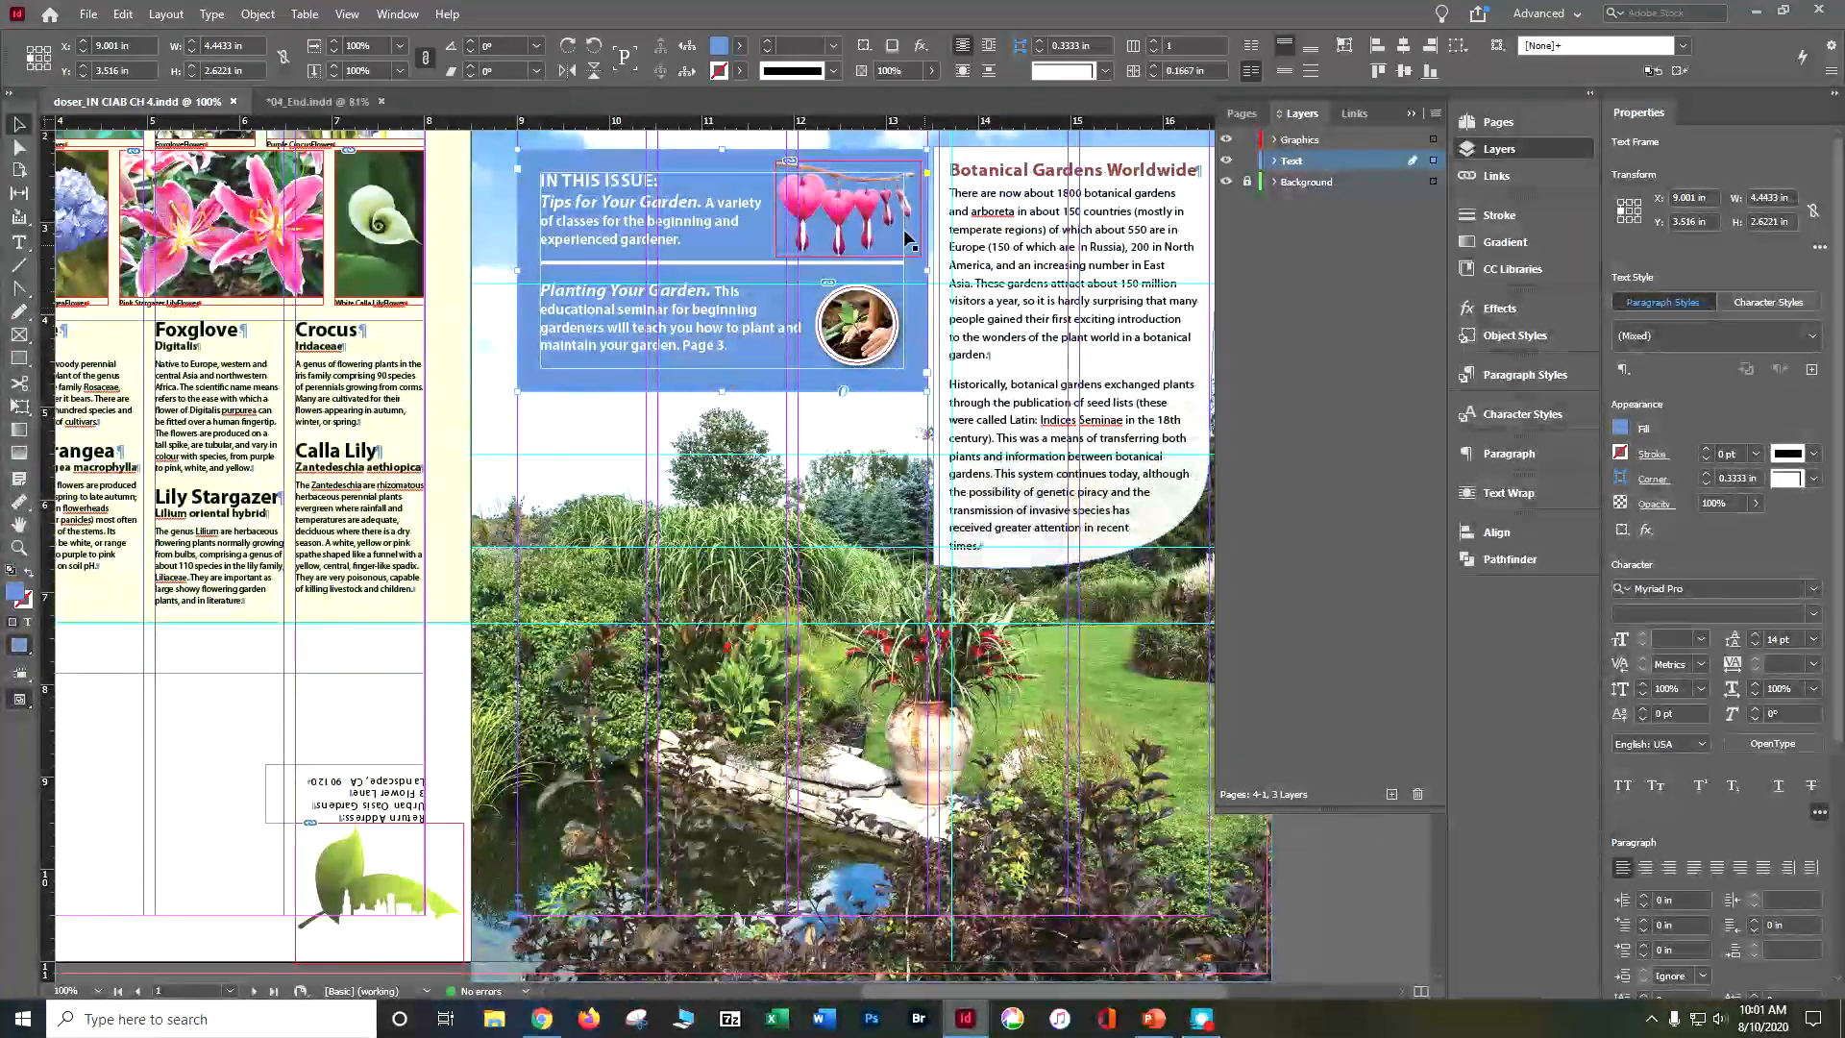
Step: Round all corners of the In This Issue frame to a radius of about 0.31 in
key("ctrl+equal")
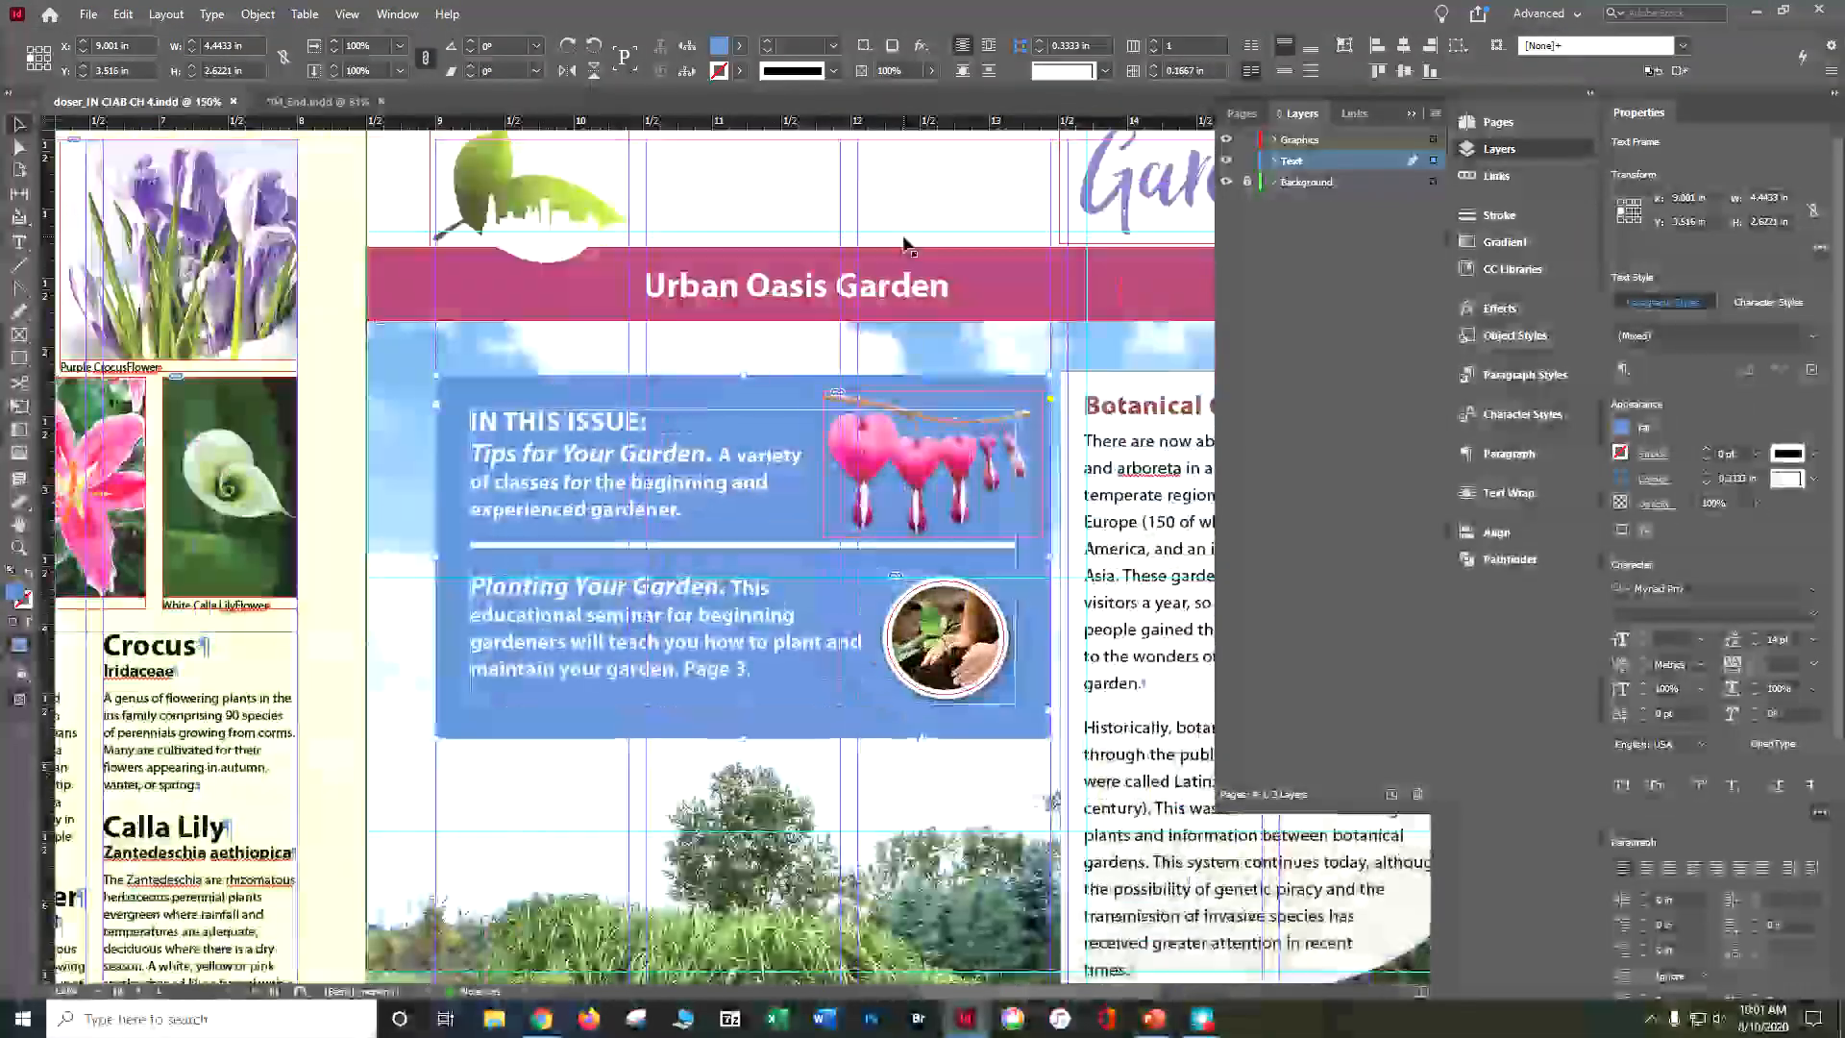
key("ctrl+equal")
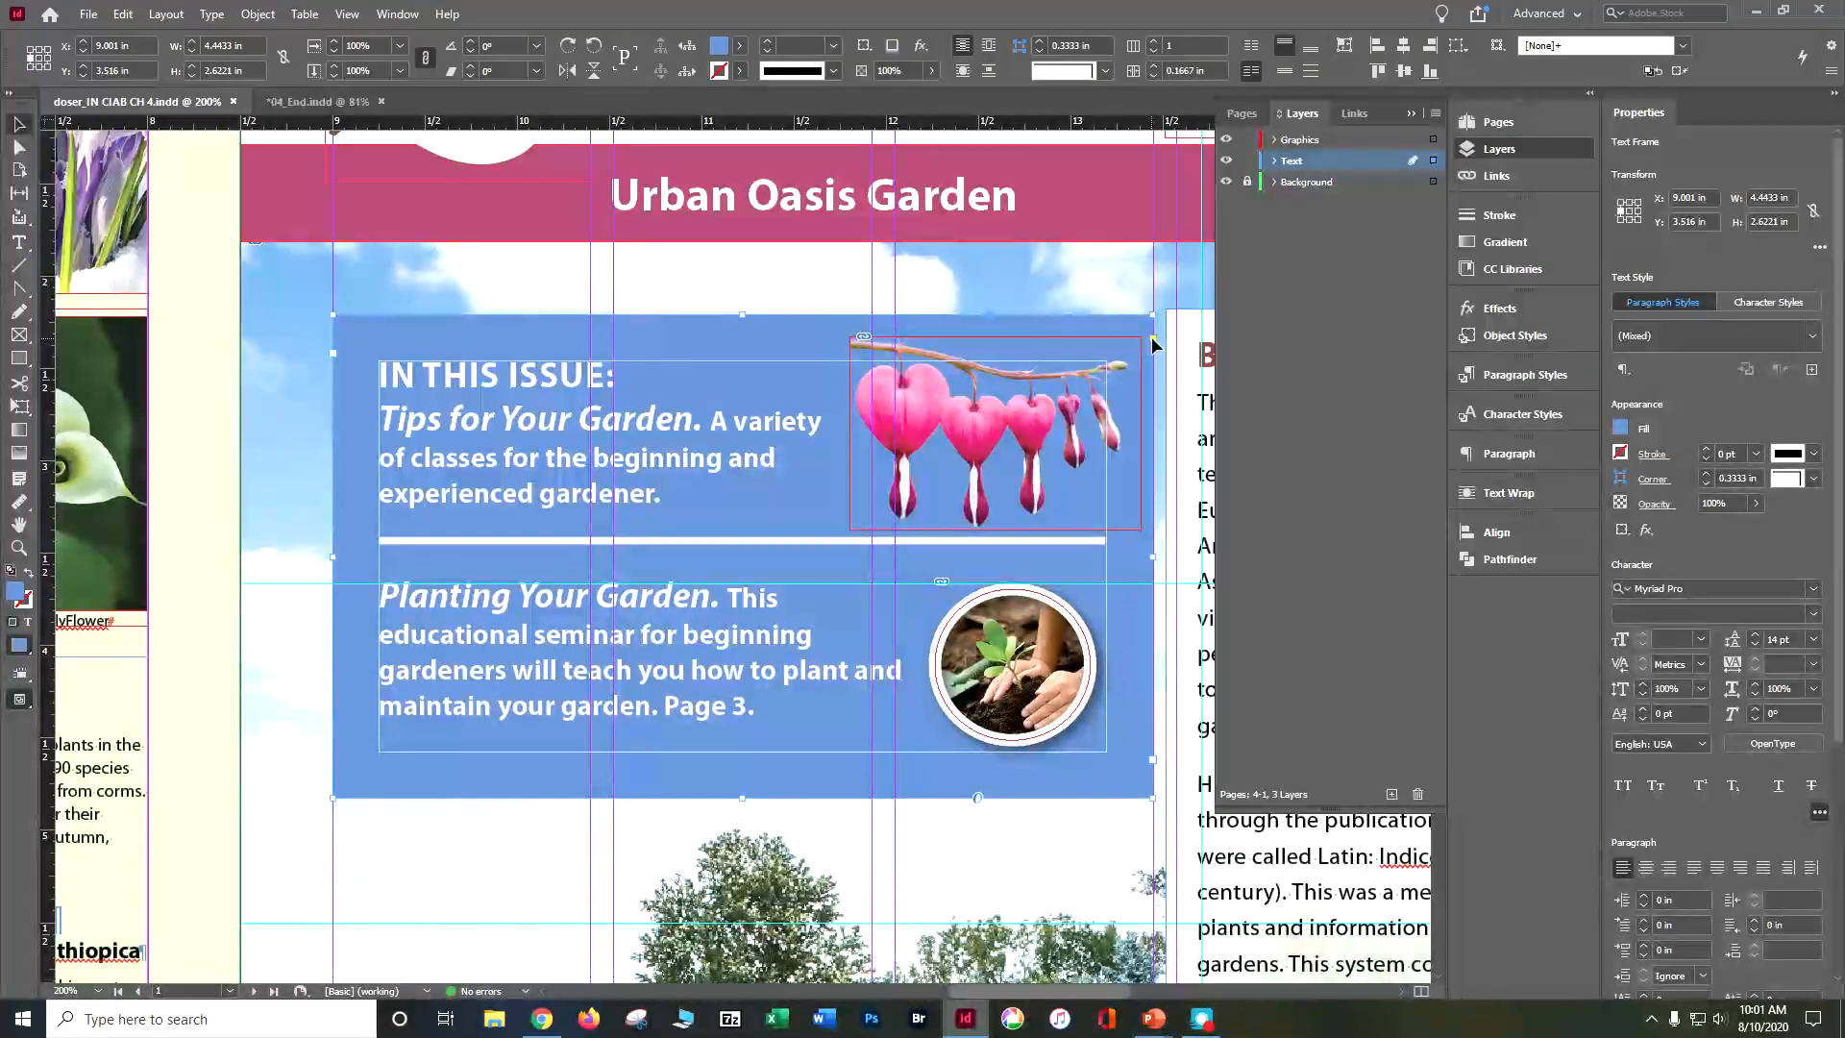
mouse_move(1154, 338)
left_mouse_down()
mouse_move(1155, 369)
mouse_move(1148, 344)
left_mouse_up()
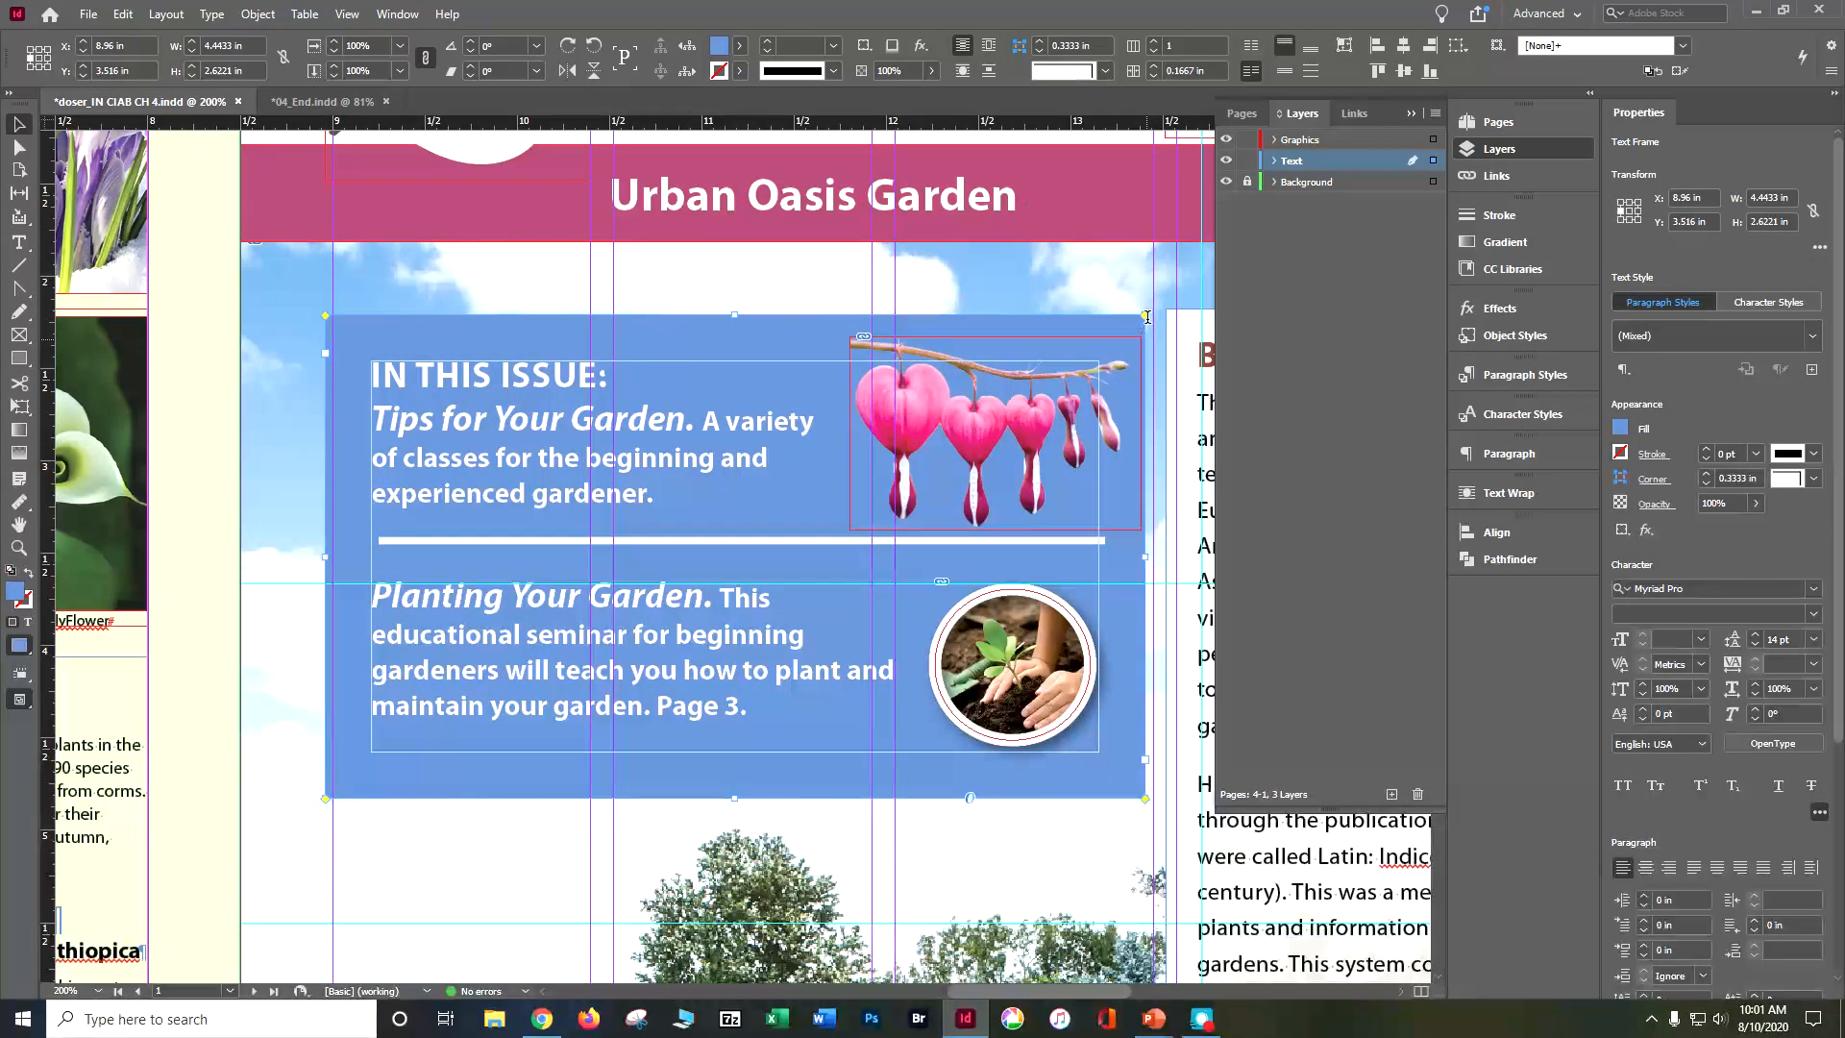
double_click(1146, 316)
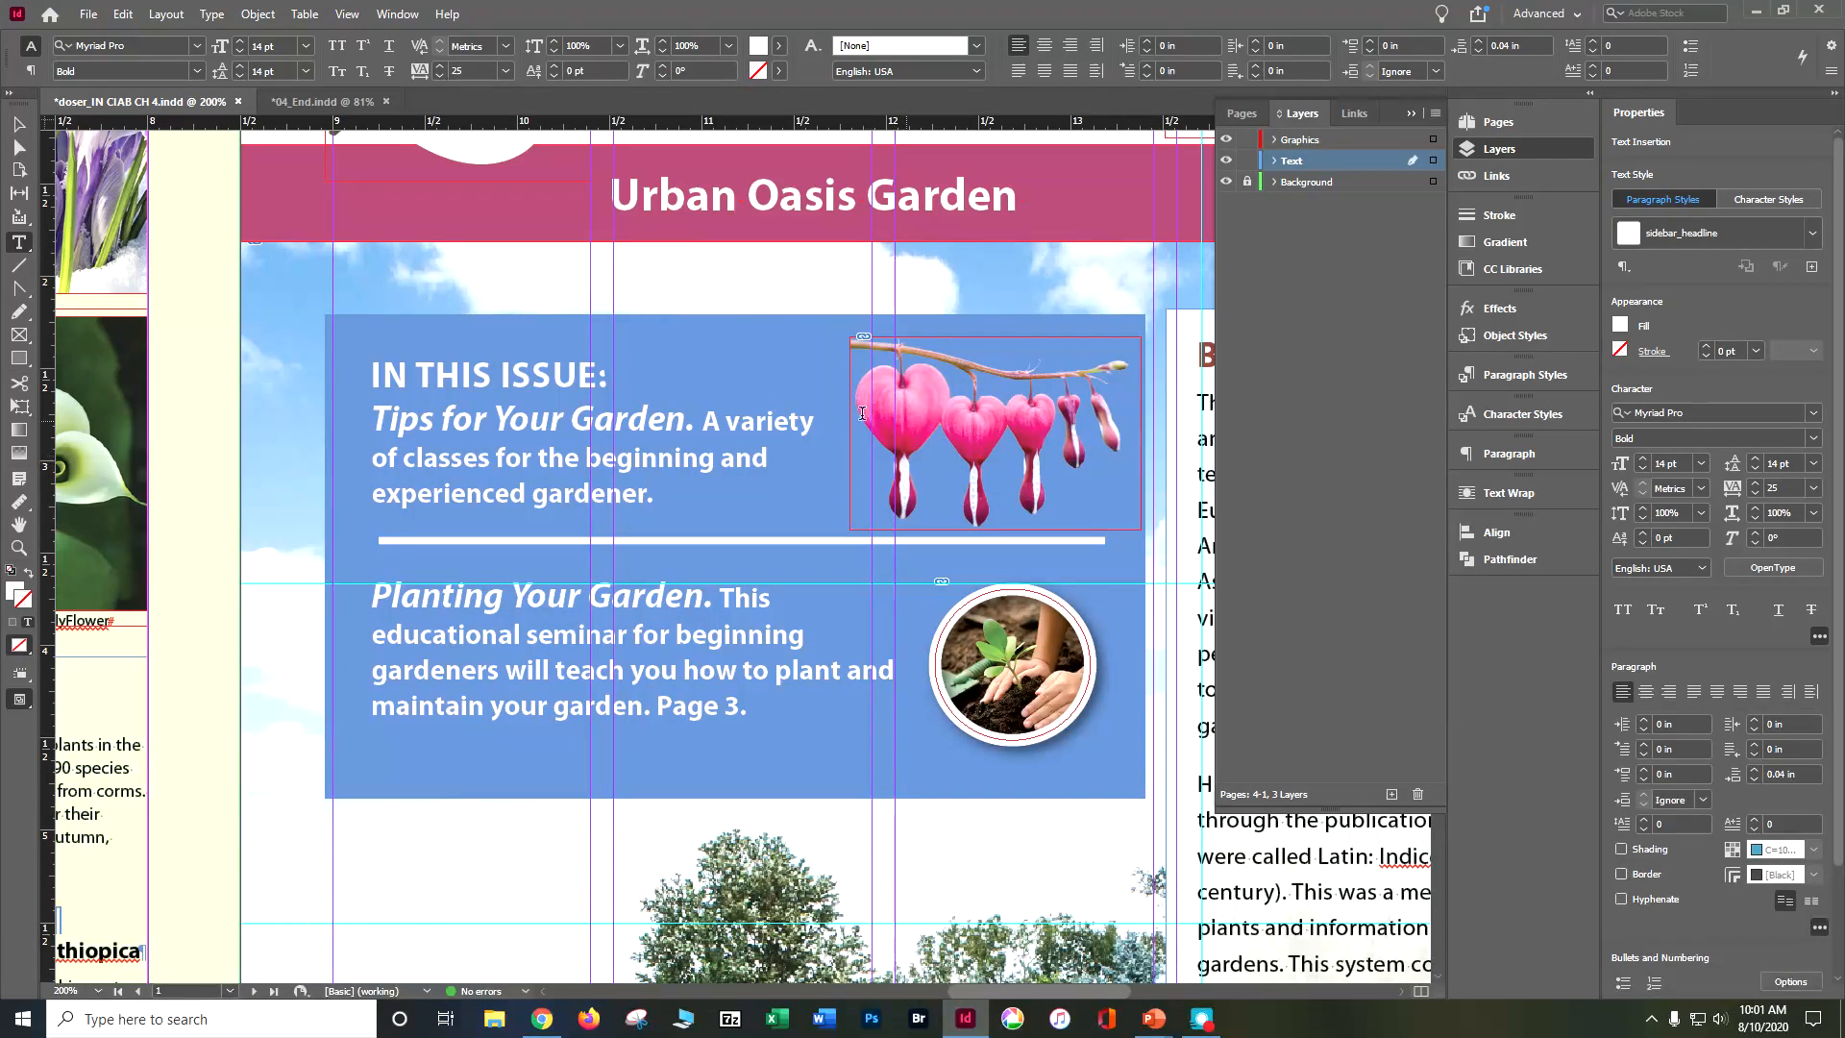
left_click(18, 124)
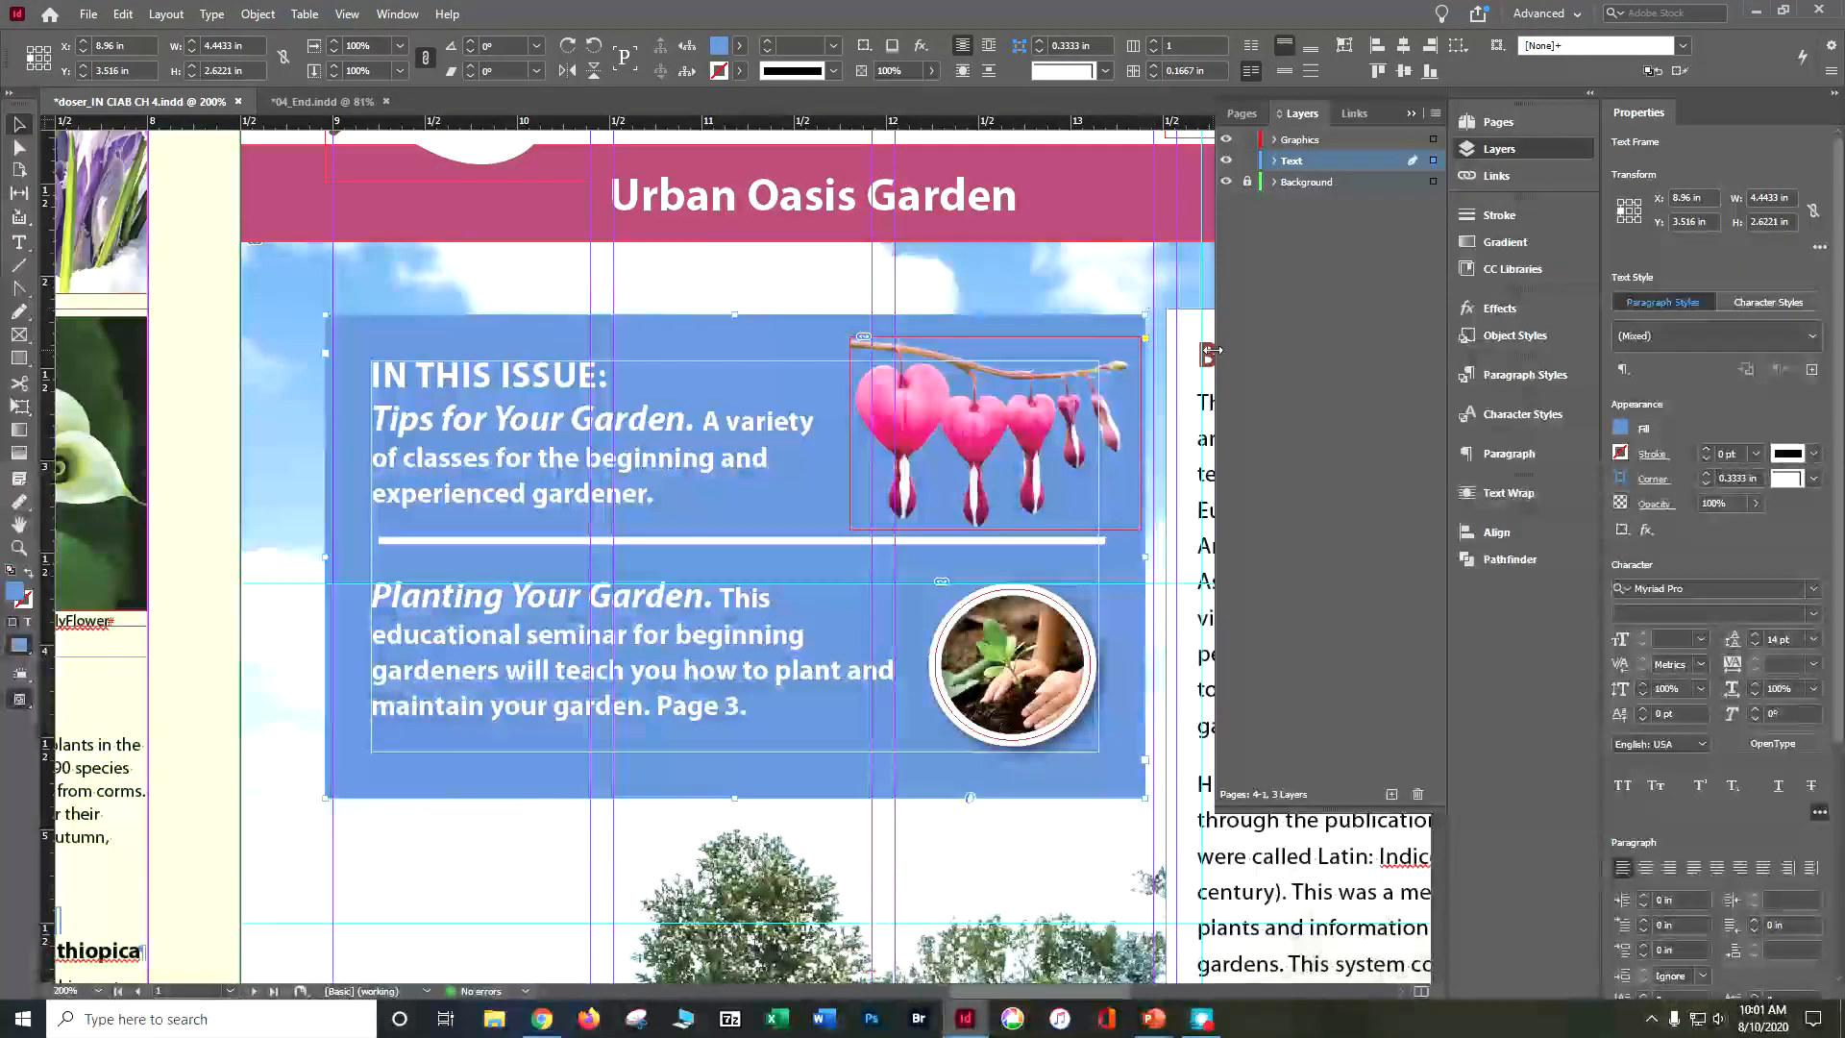
left_click(1145, 339)
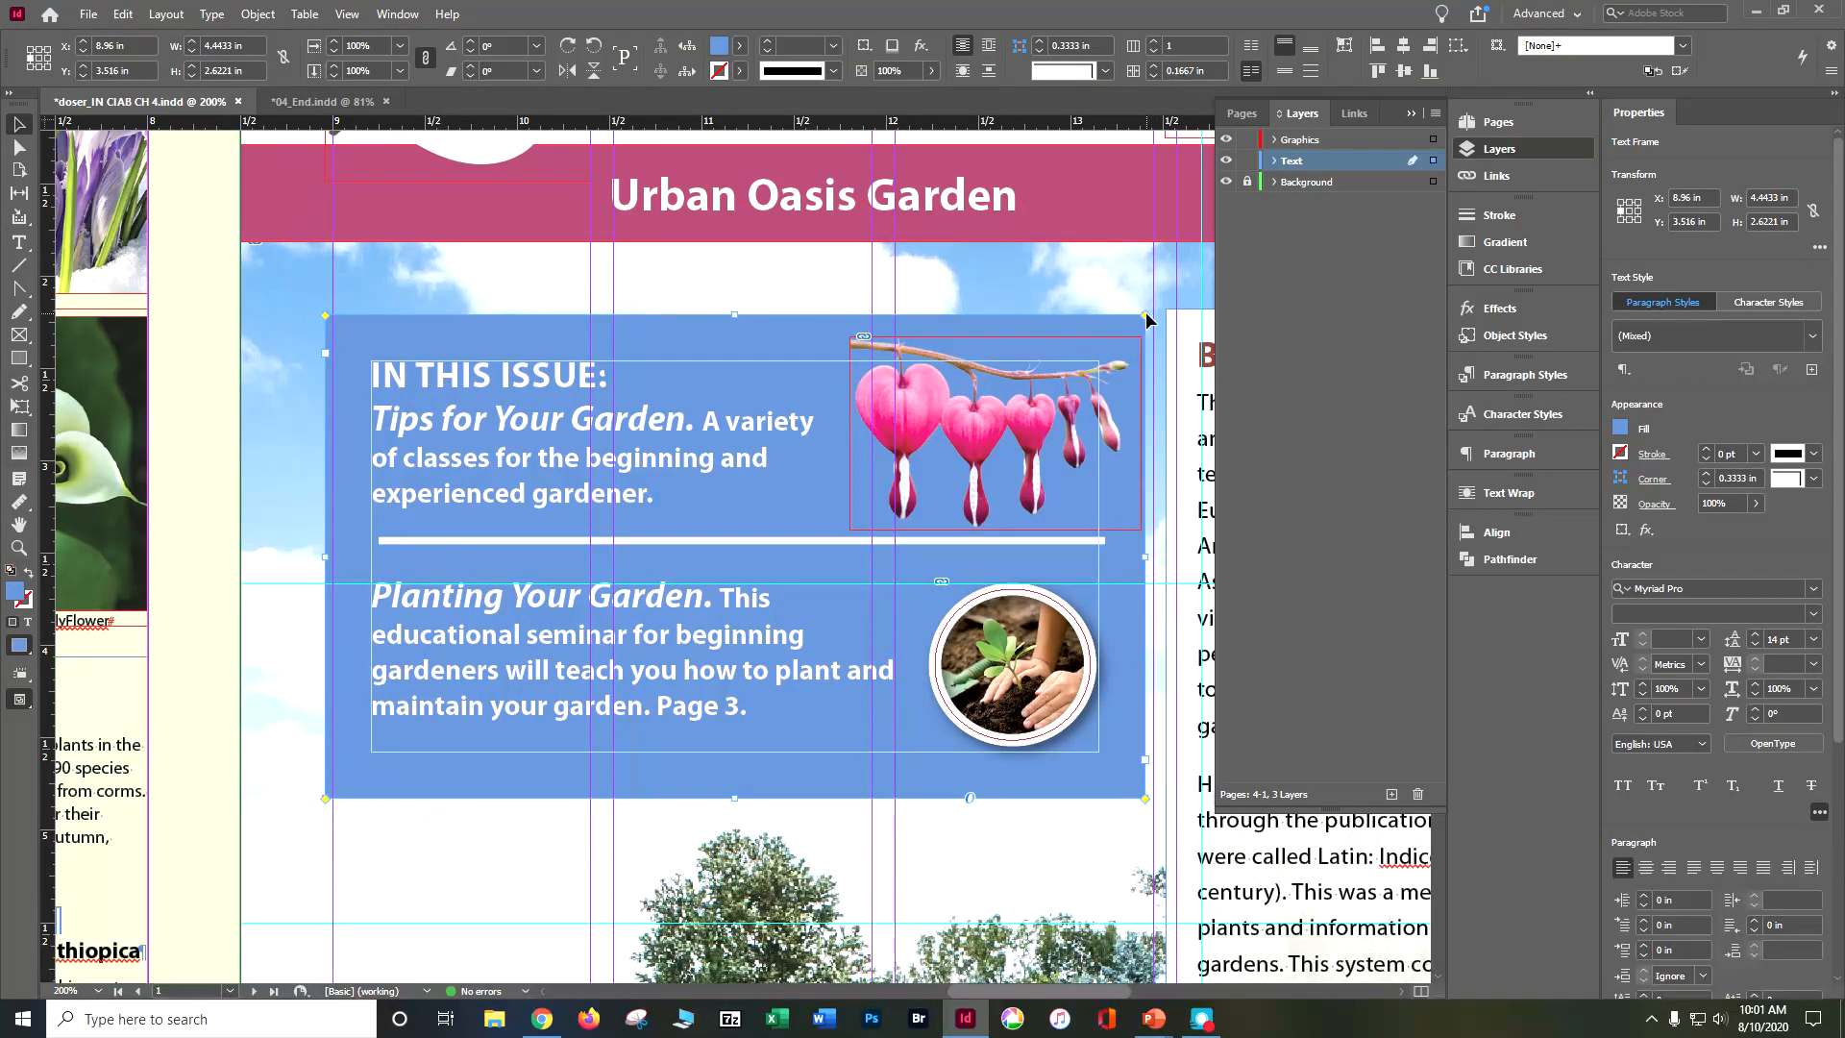
mouse_move(1145, 317)
left_mouse_down()
mouse_move(1141, 361)
mouse_move(1106, 365)
mouse_move(1088, 313)
left_mouse_up()
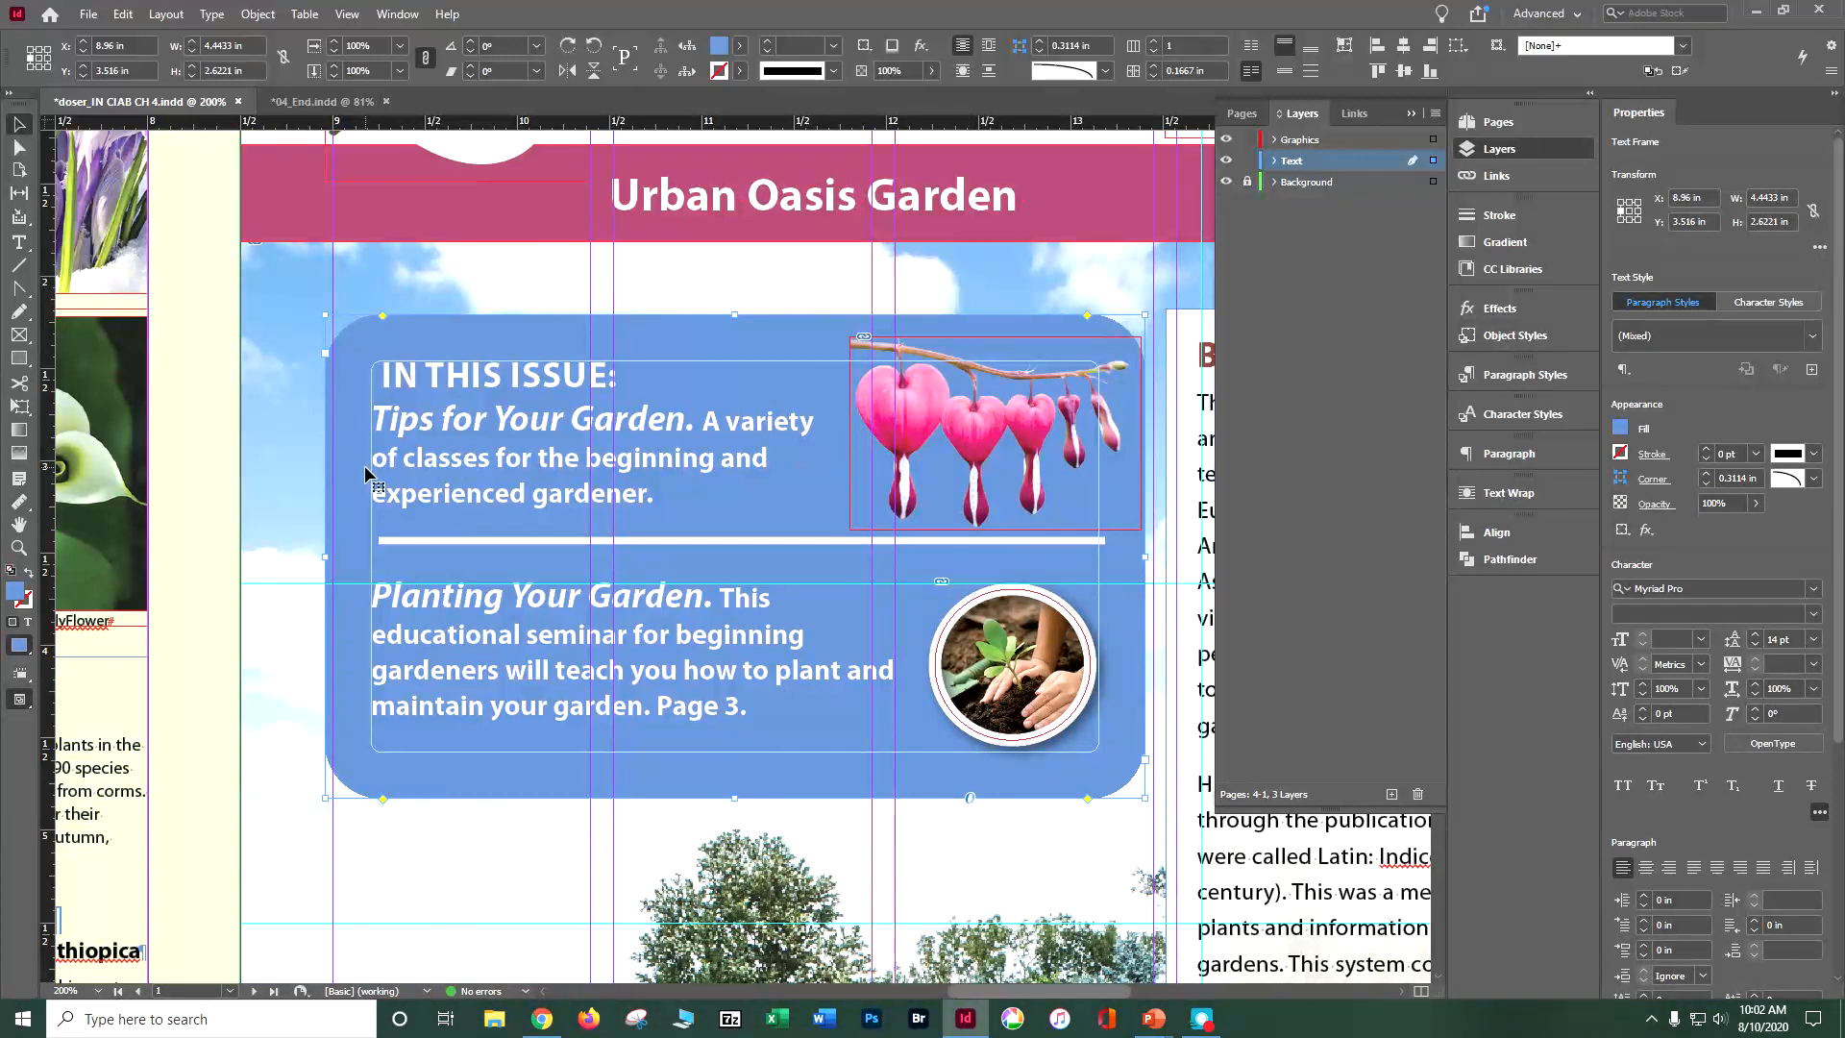
Step: Save the document and deselect the In This Issue frame
key("ctrl+s")
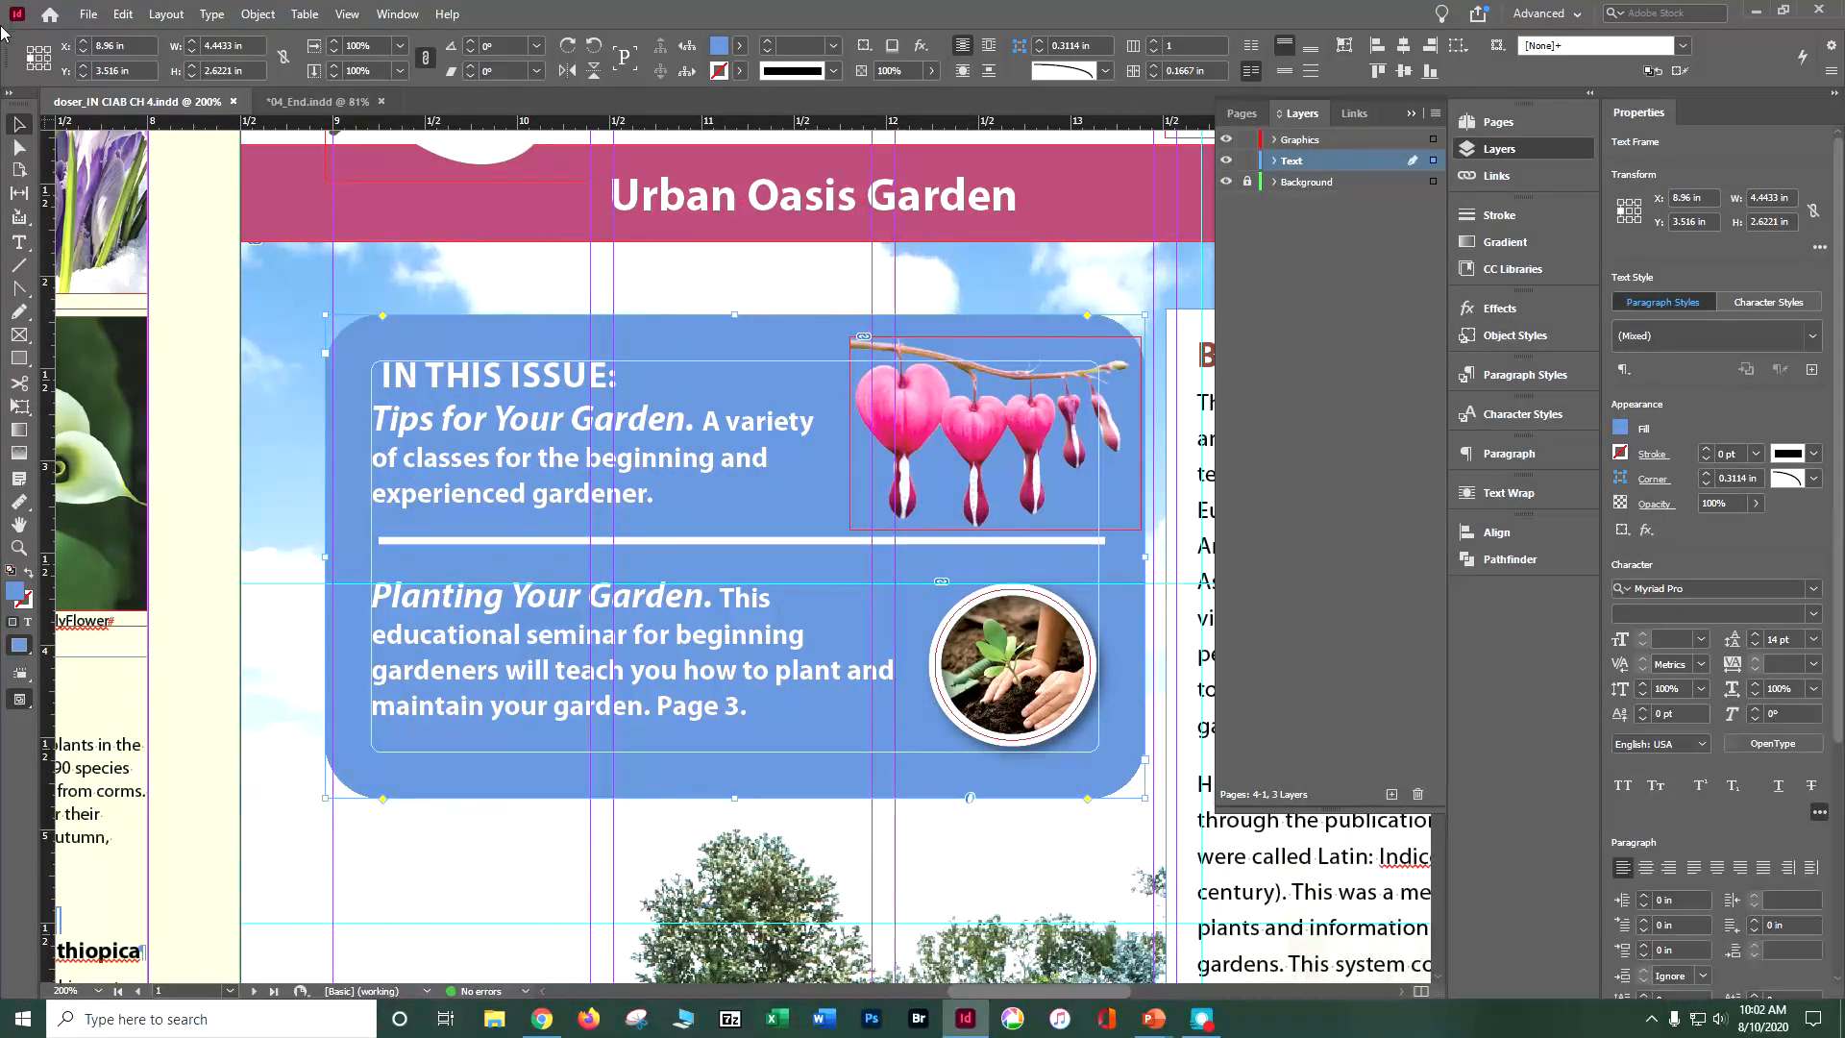
left_click(123, 14)
left_click(153, 332)
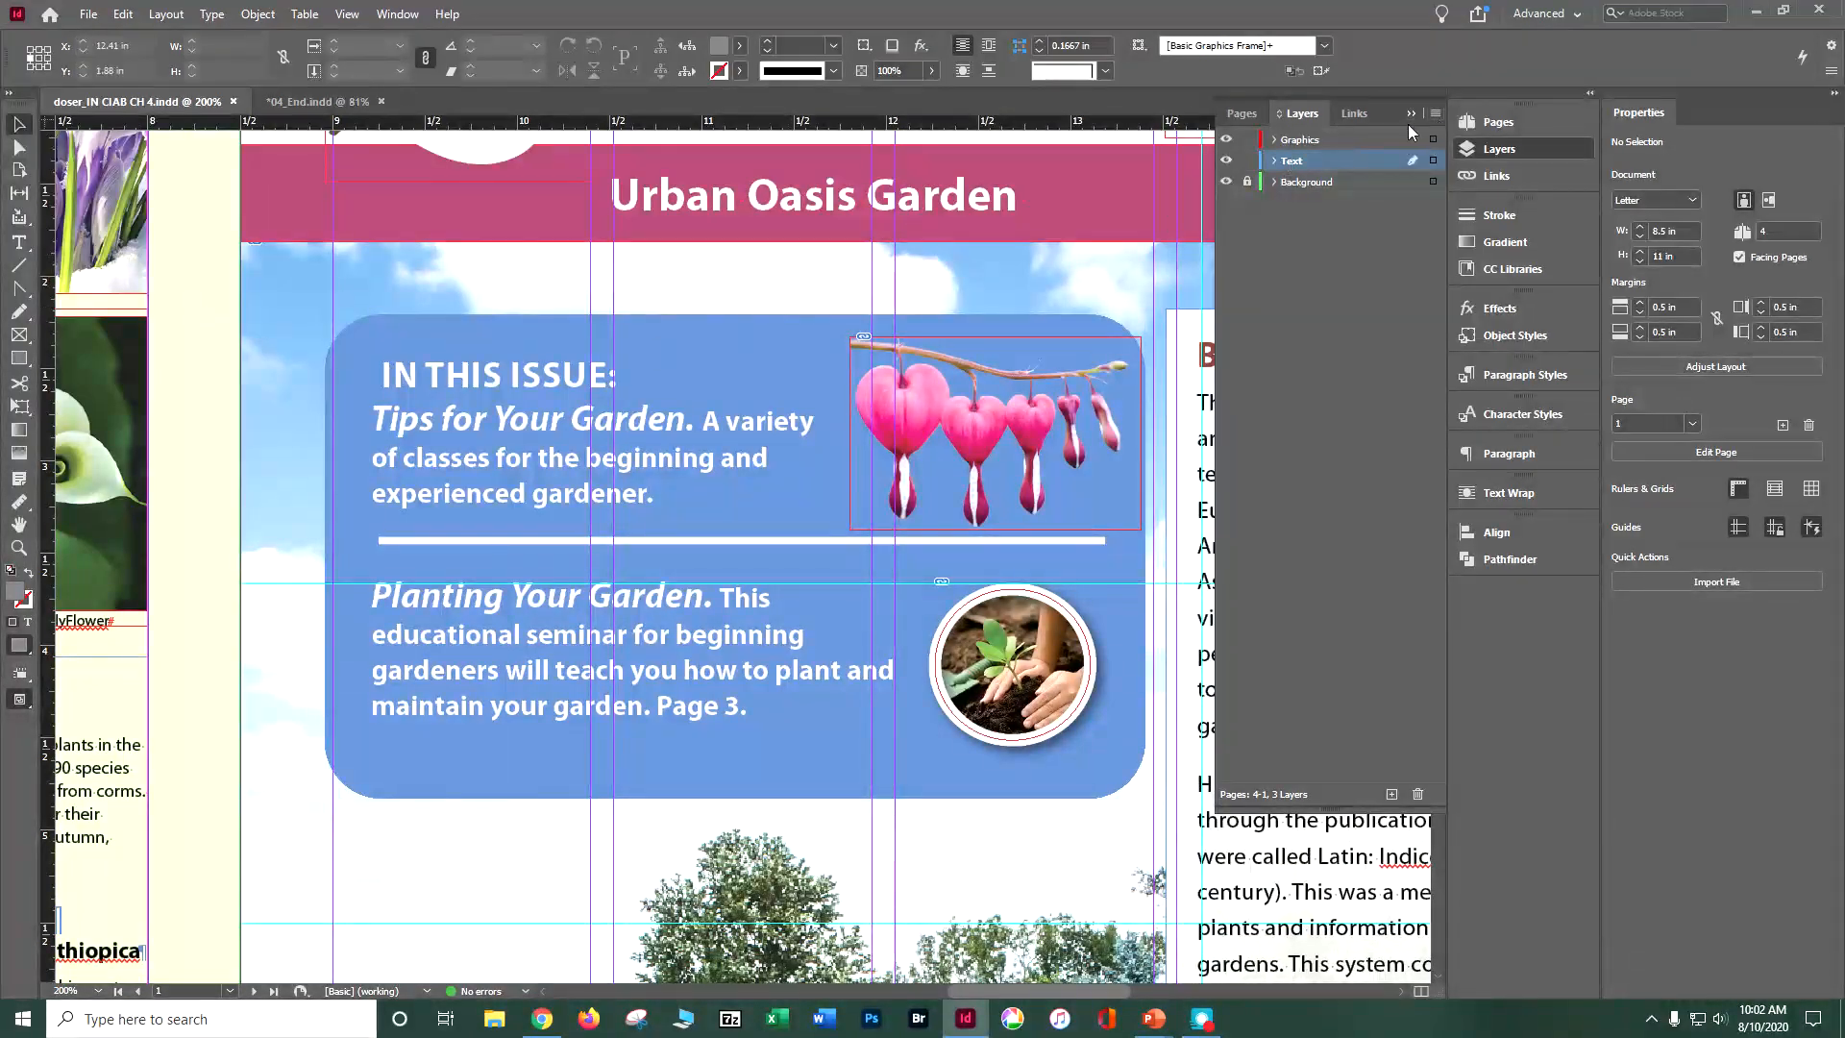
Step: Go to page 4 and select the leaf logo next to the return address
left_click(1241, 113)
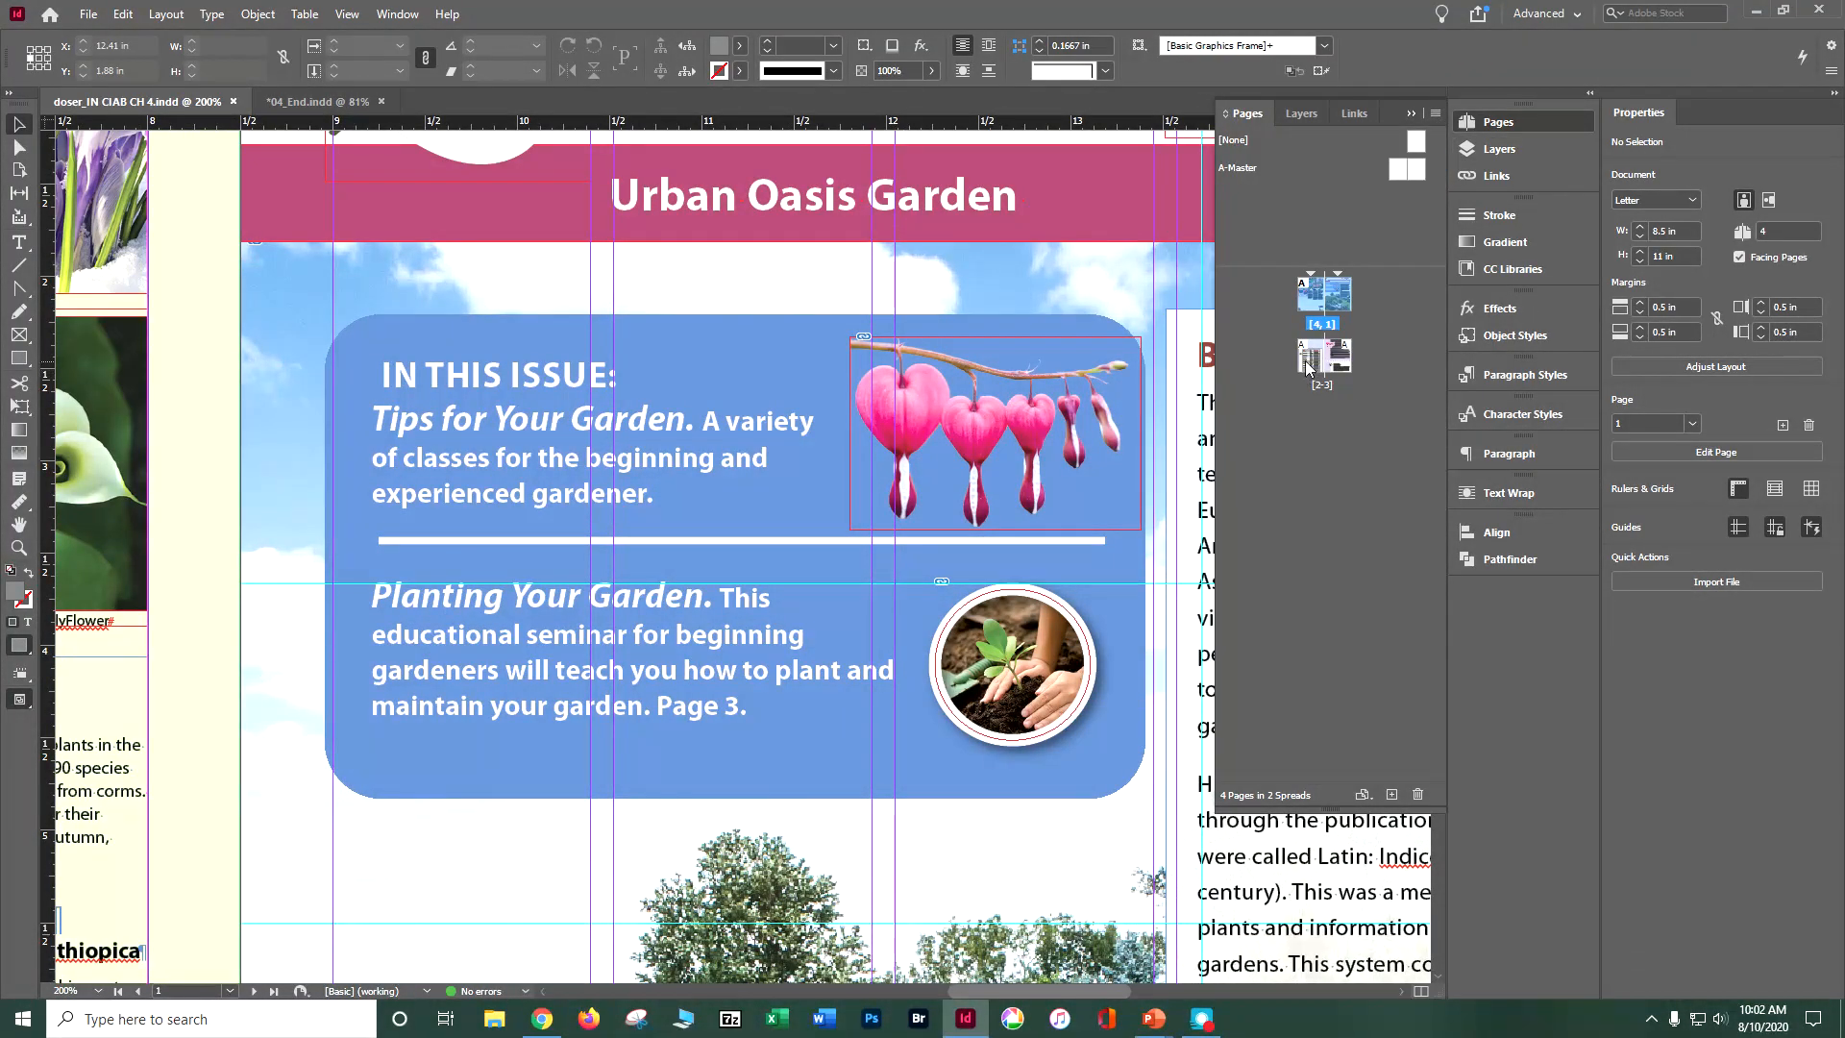
double_click(1307, 310)
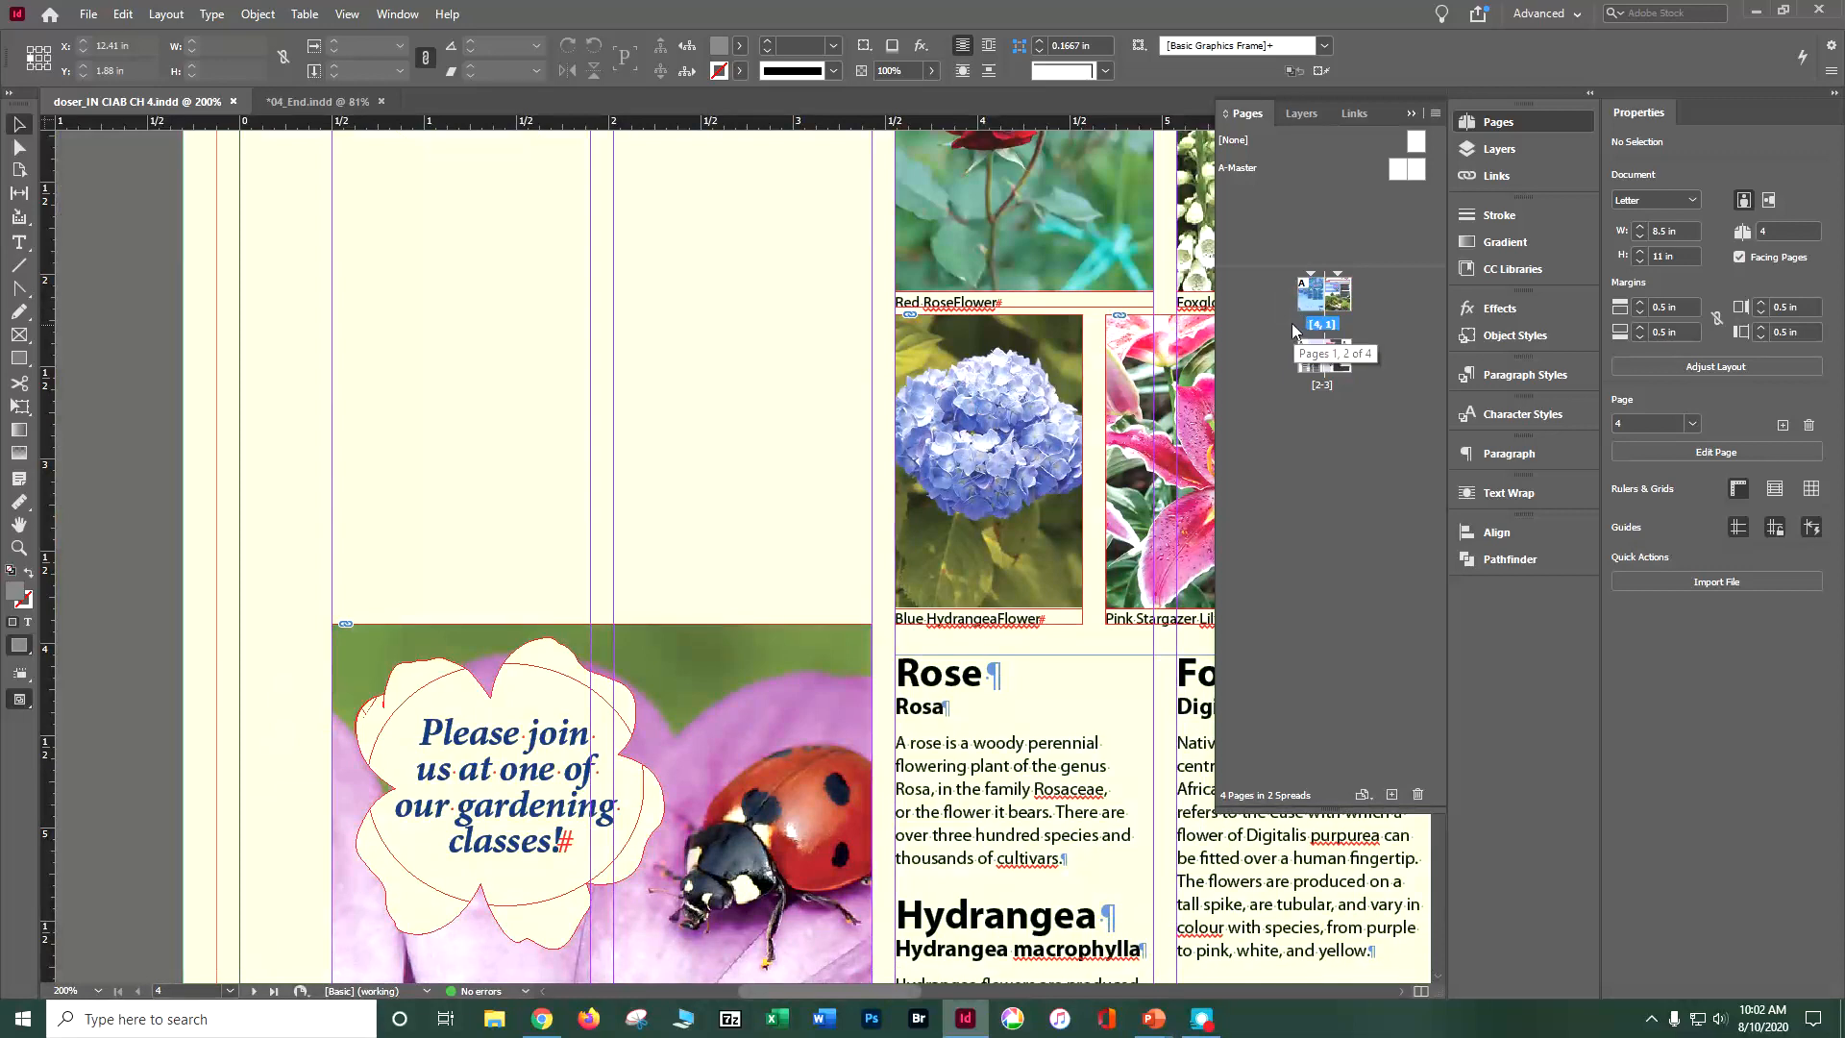
key("ctrl+0")
scroll(1185, 464, "down", 1)
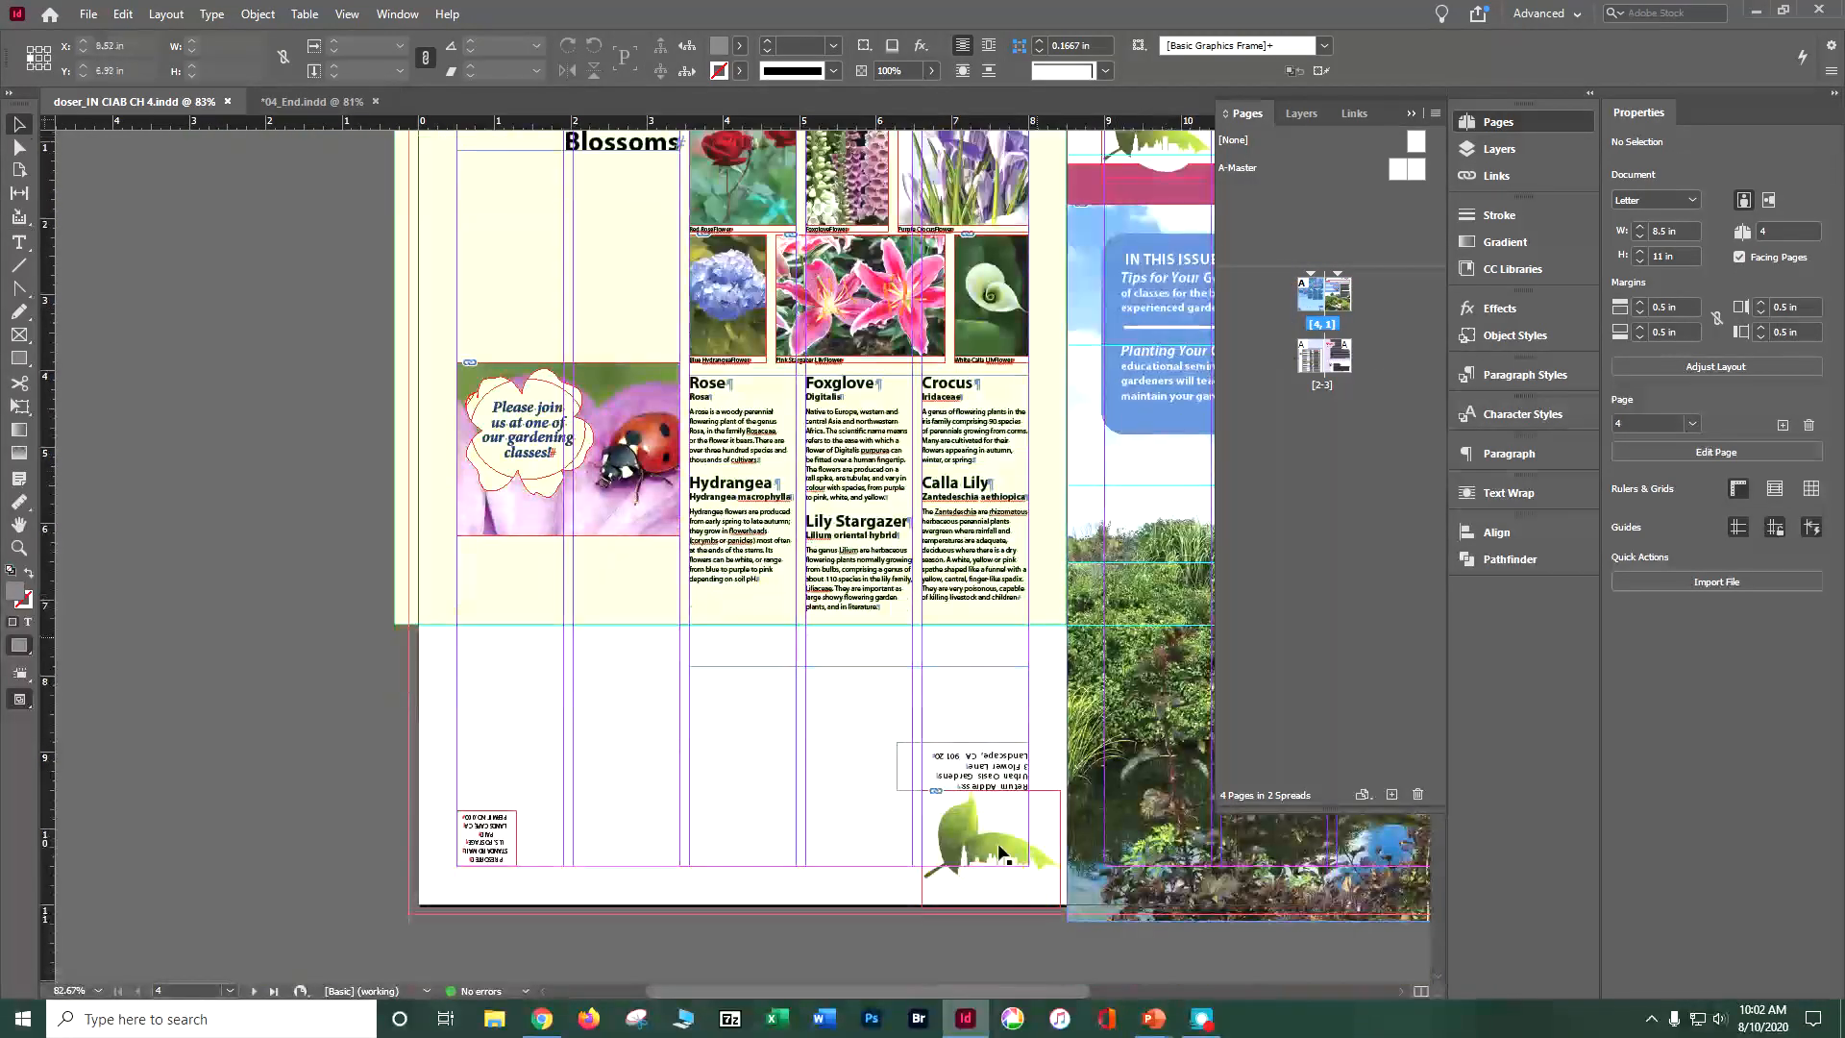
left_click(1022, 807)
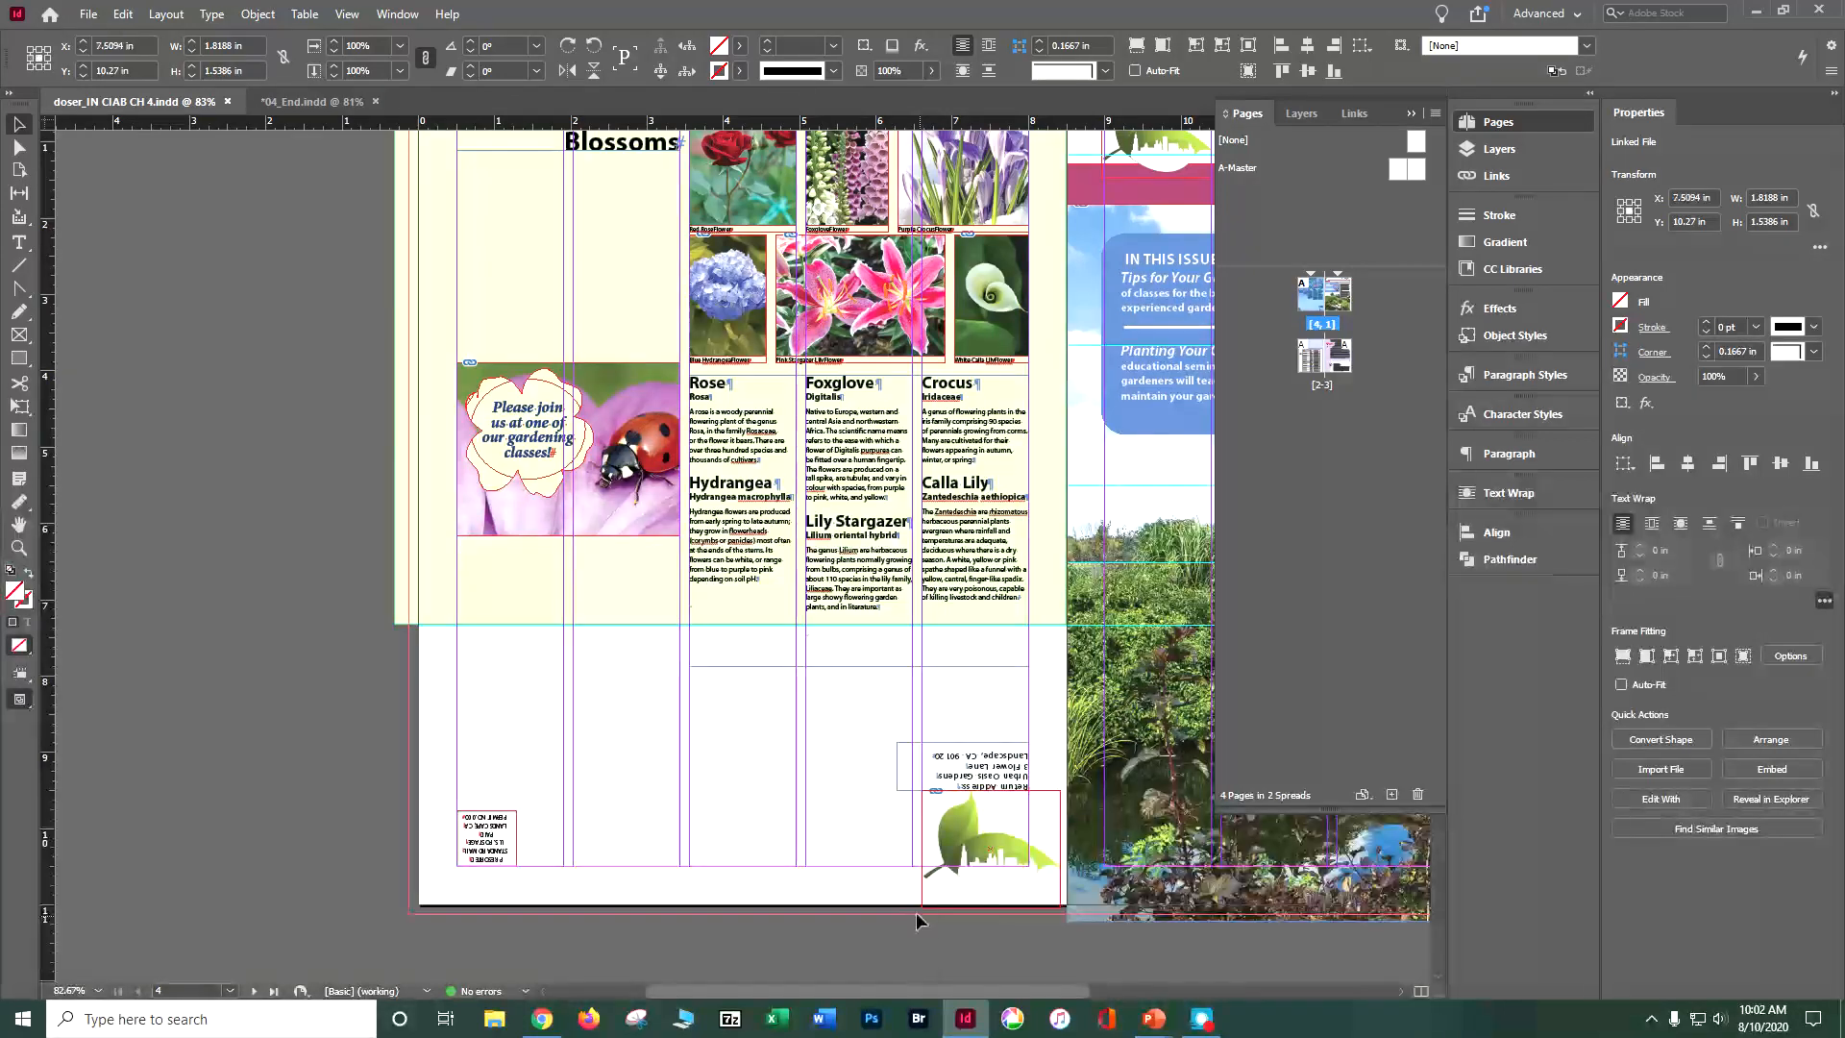
Step: Try rotating the leaf logo 180° freehand, and undo the rotation
left_click_drag(919, 916, 904, 895)
left_click_drag(1048, 825, 1037, 810)
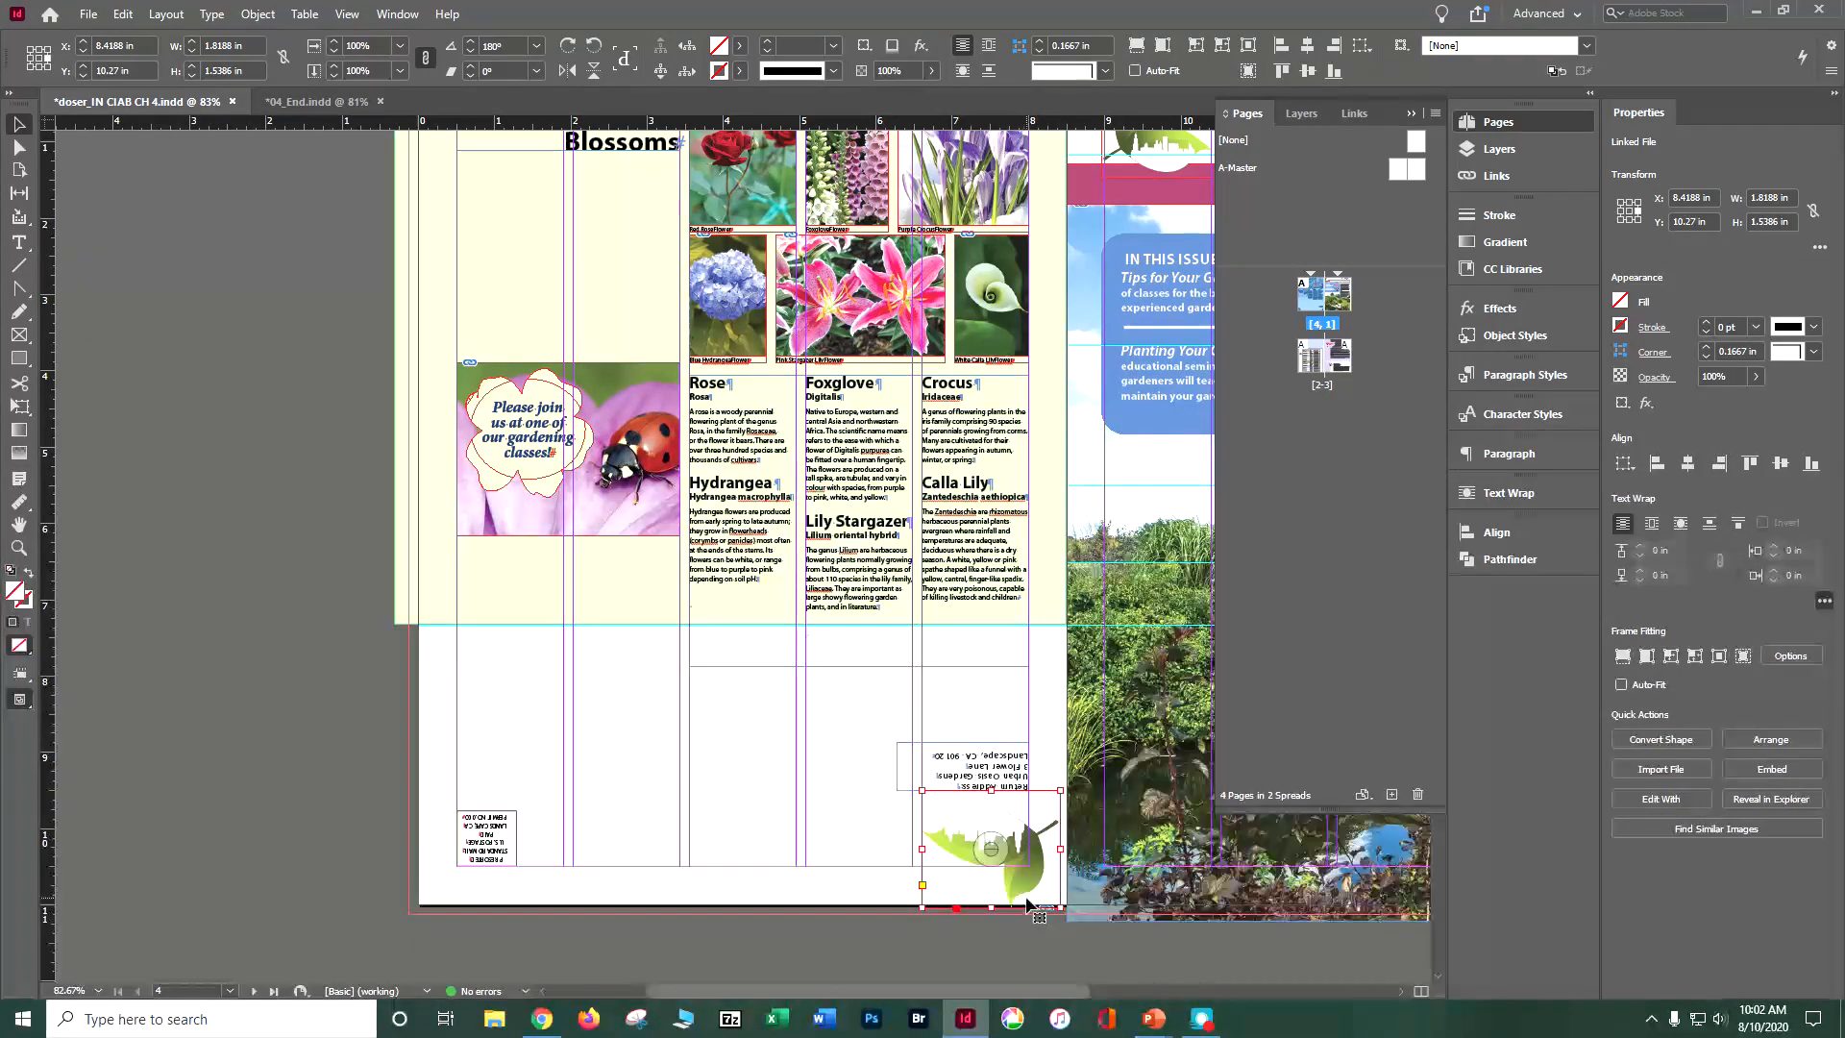
key("ctrl+z")
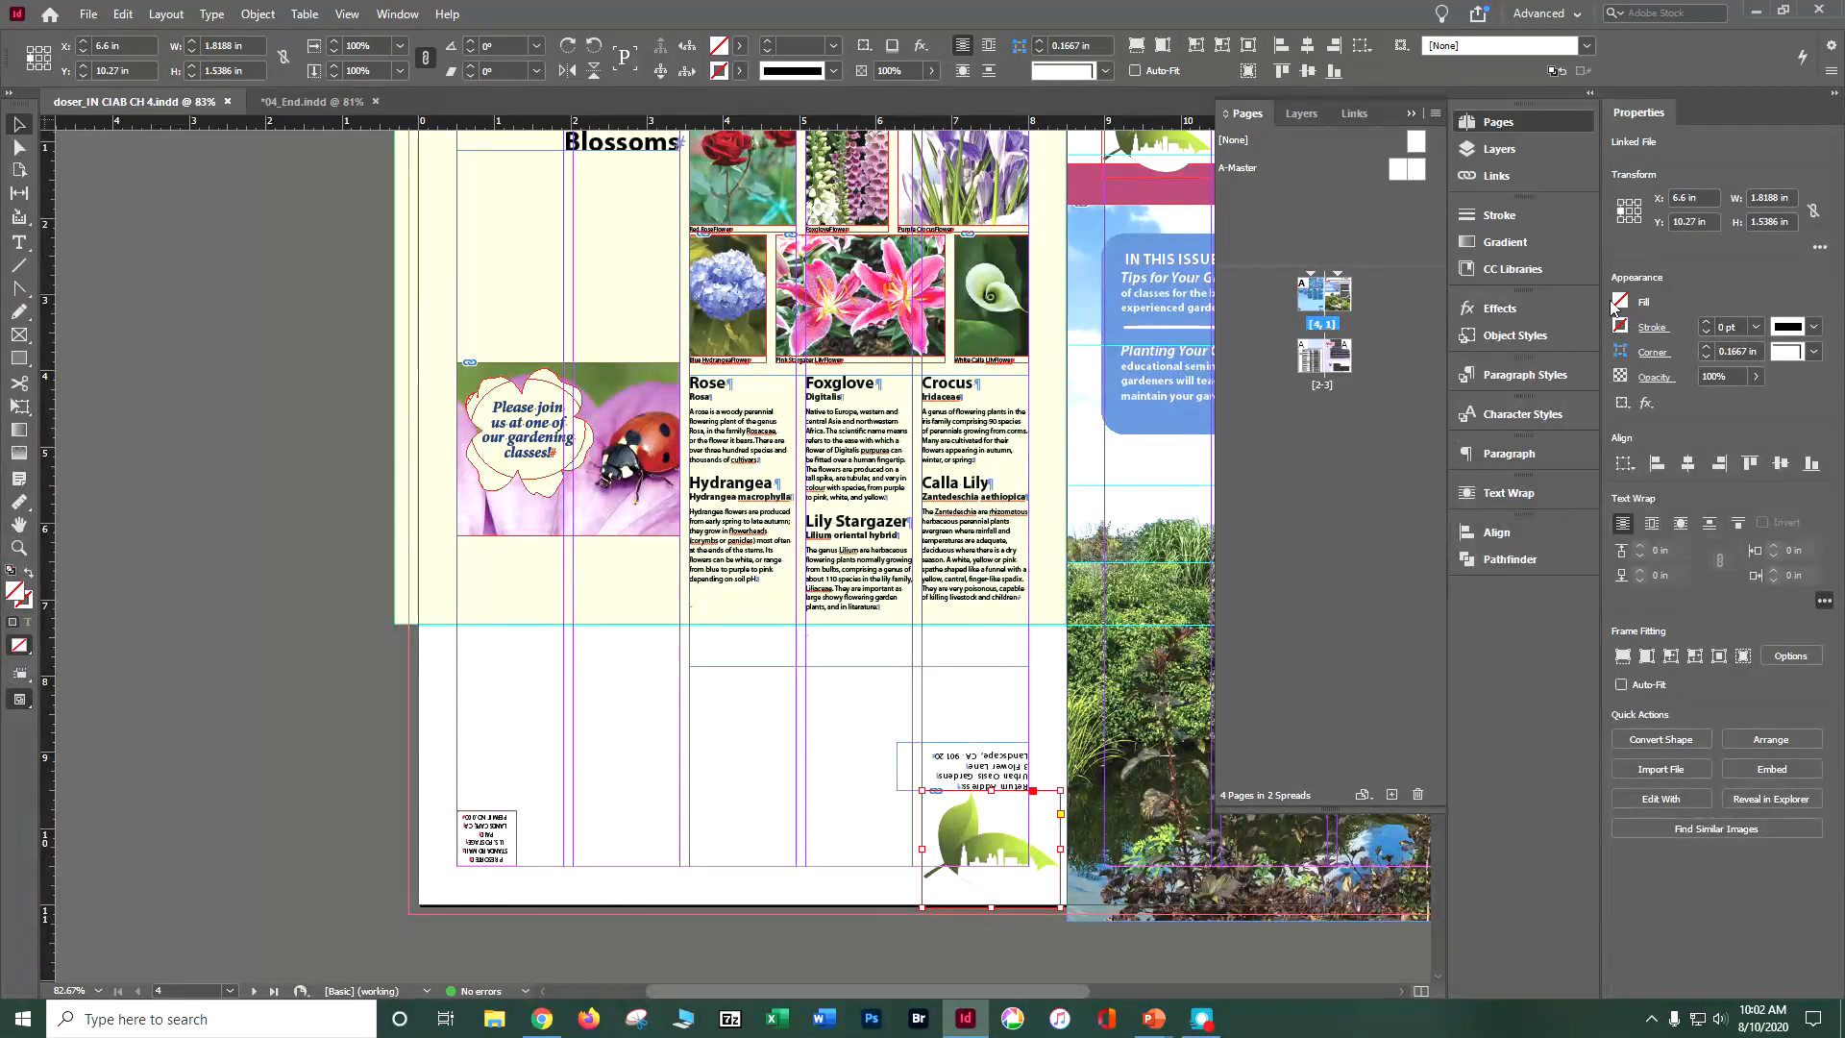
Step: Set the leaf logo's reference point to its center and its rotation angle to 180°
left_click(1631, 212)
left_click(1818, 248)
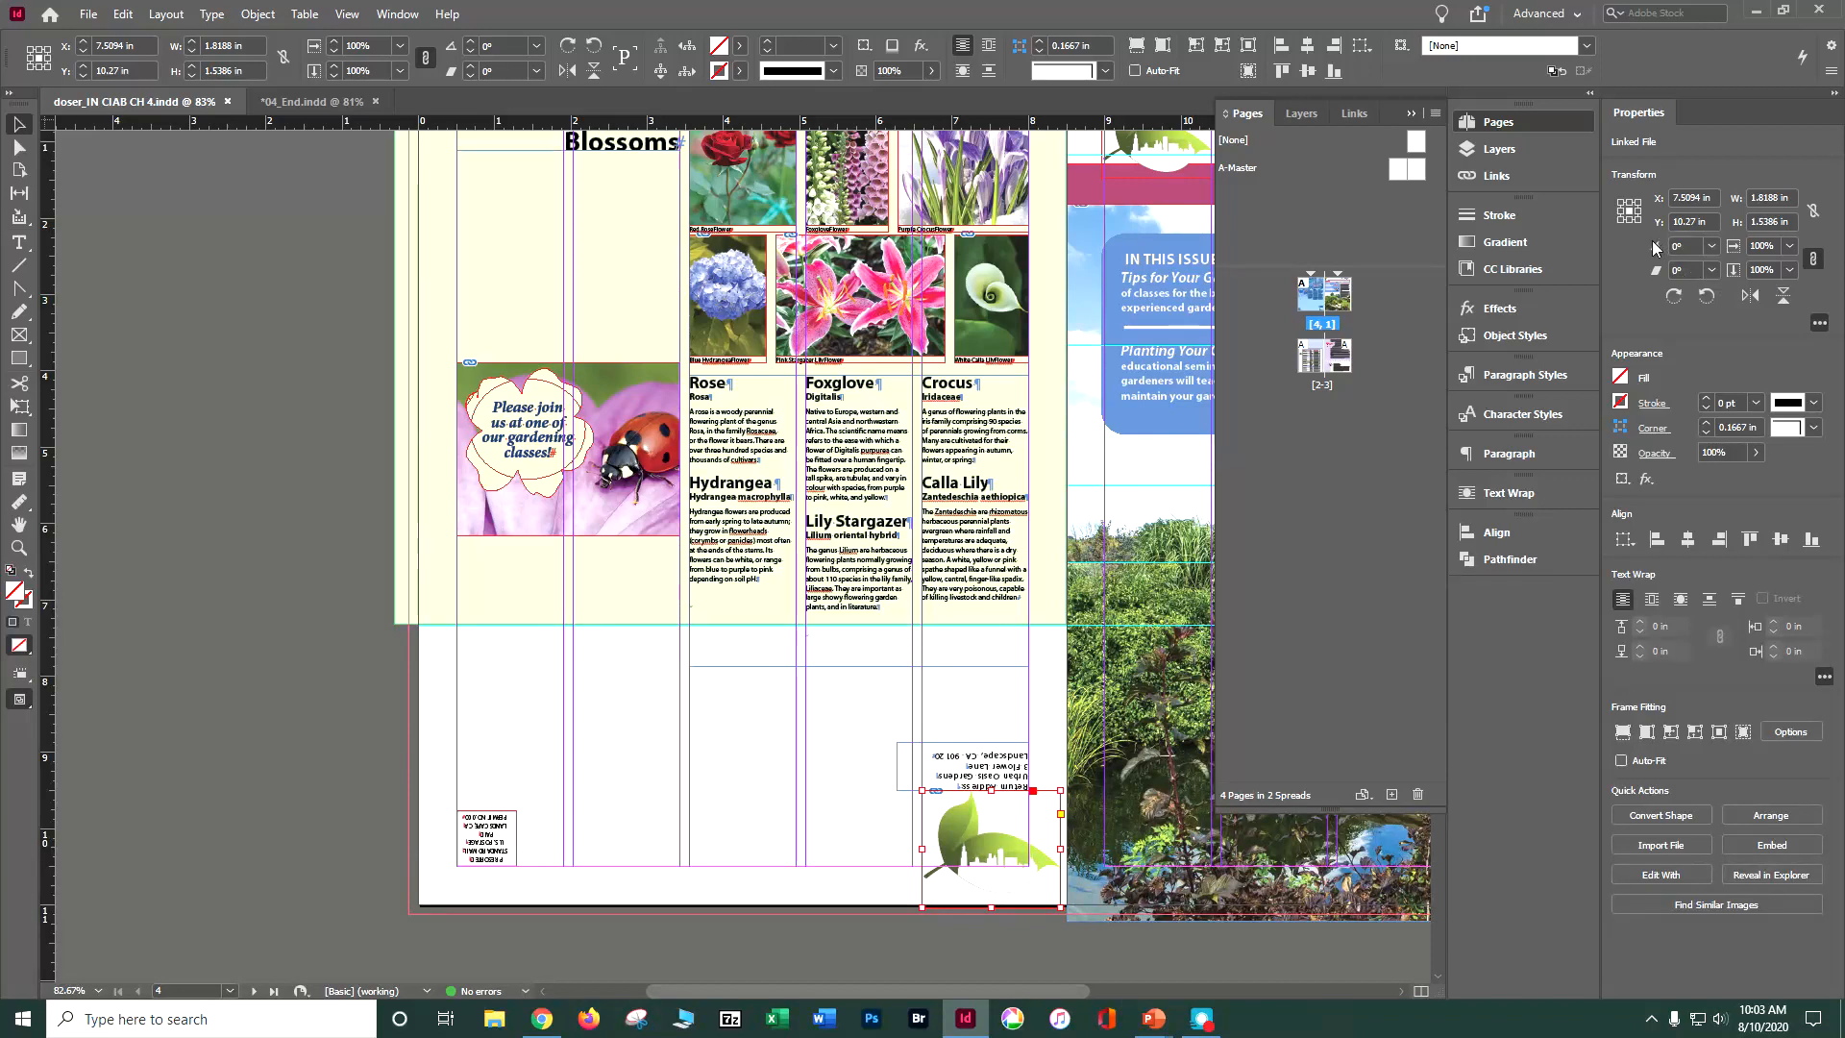
left_click(1709, 247)
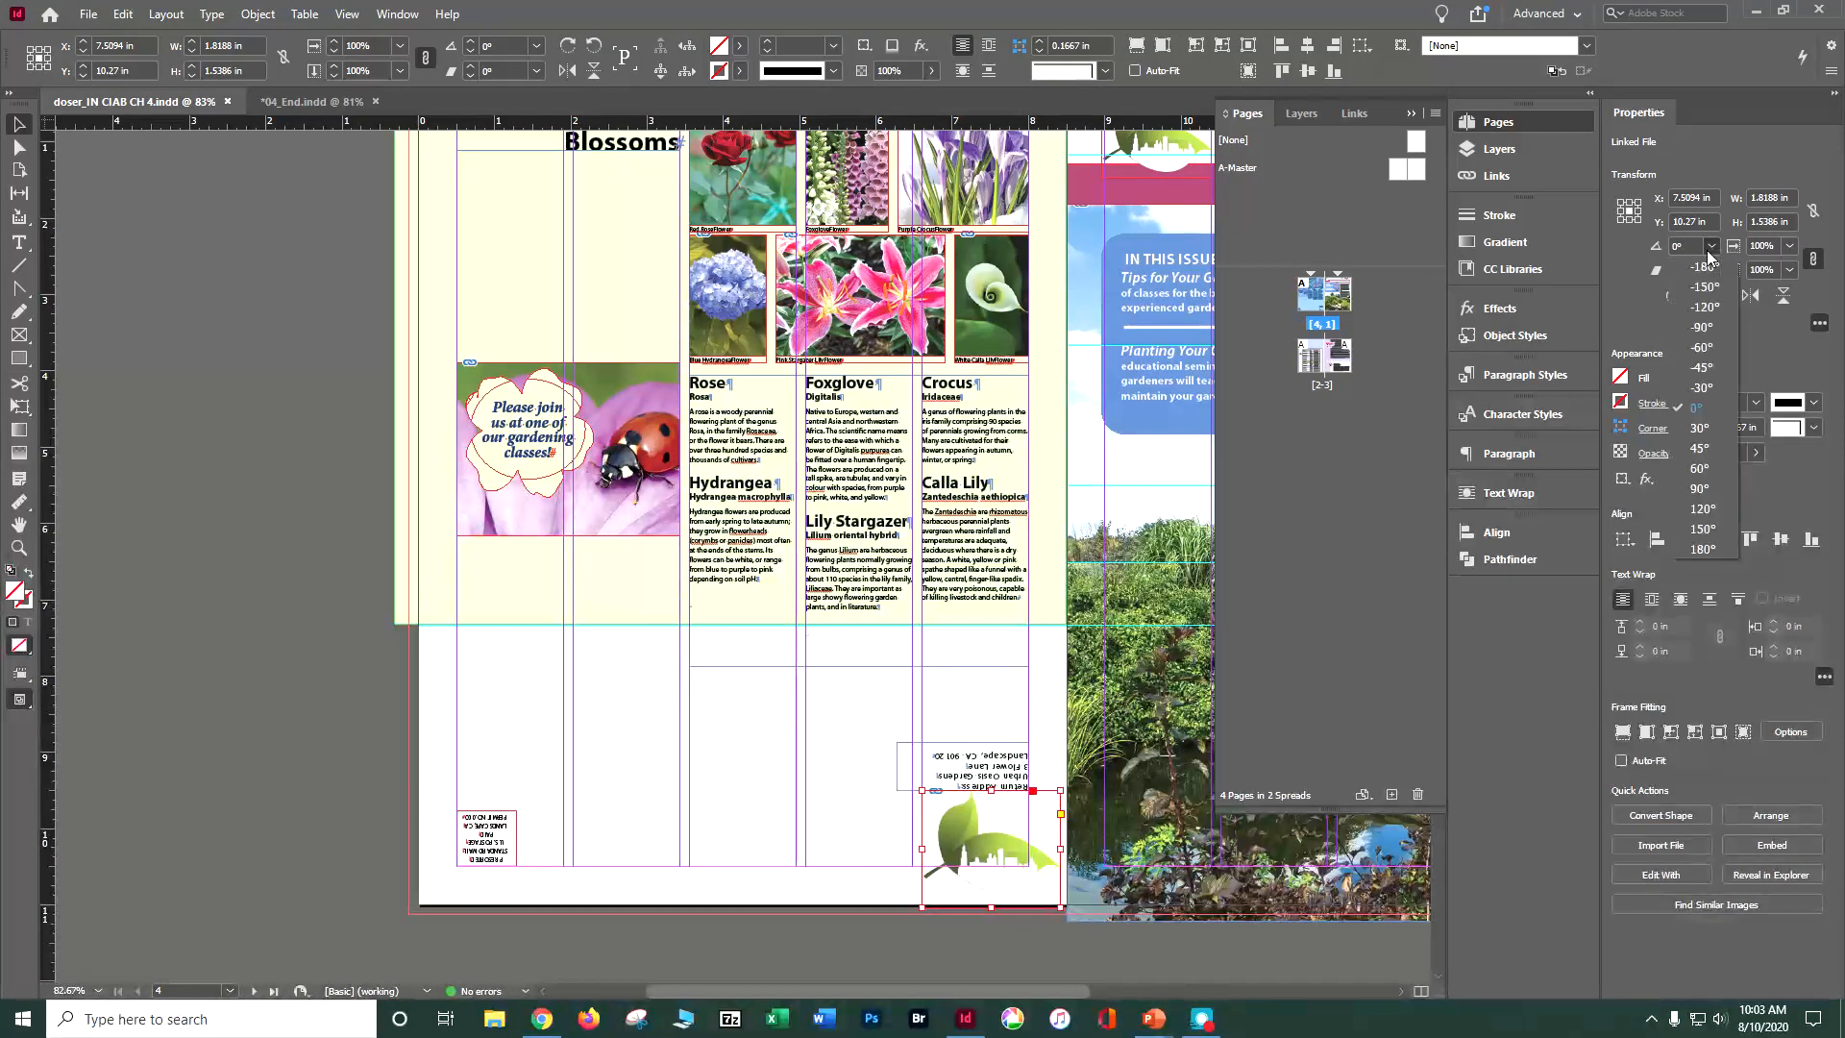
left_click(1701, 550)
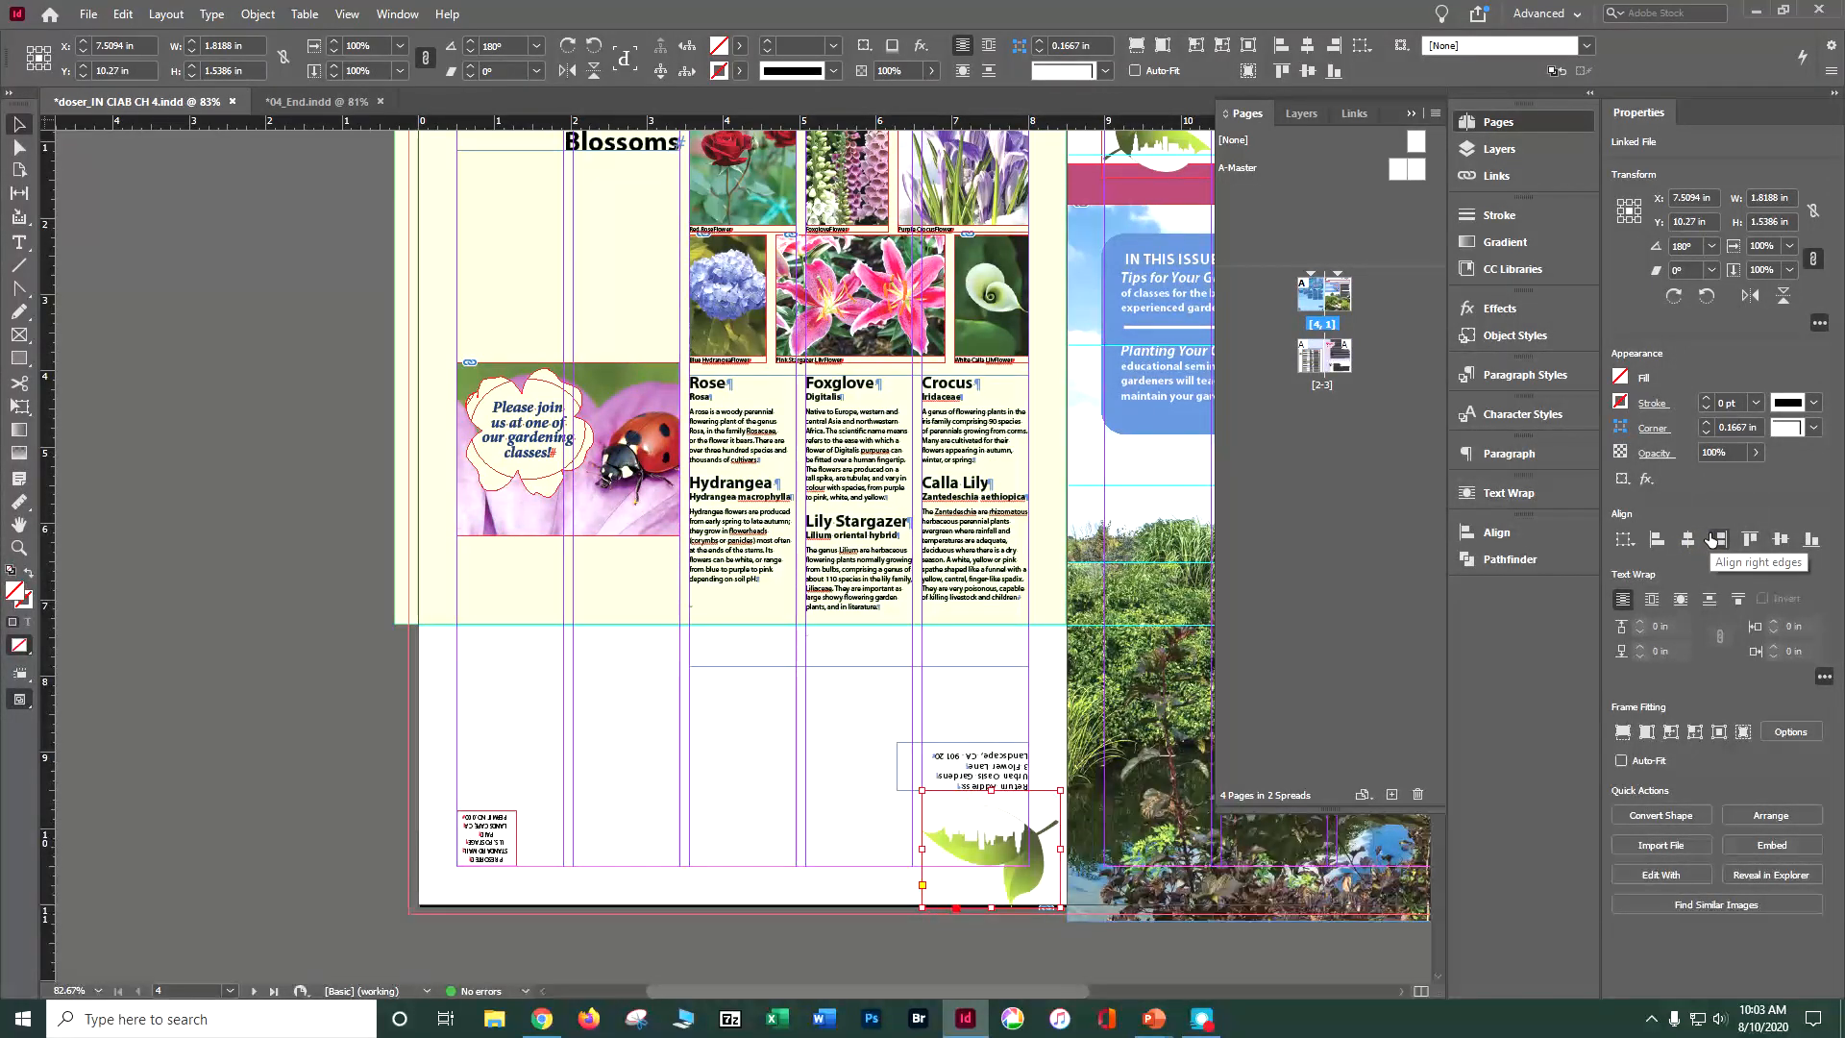
Step: Nudge the rotated leaf logo to about X 7.38 in and Y 10.13 in, and save the document
left_click(1711, 540)
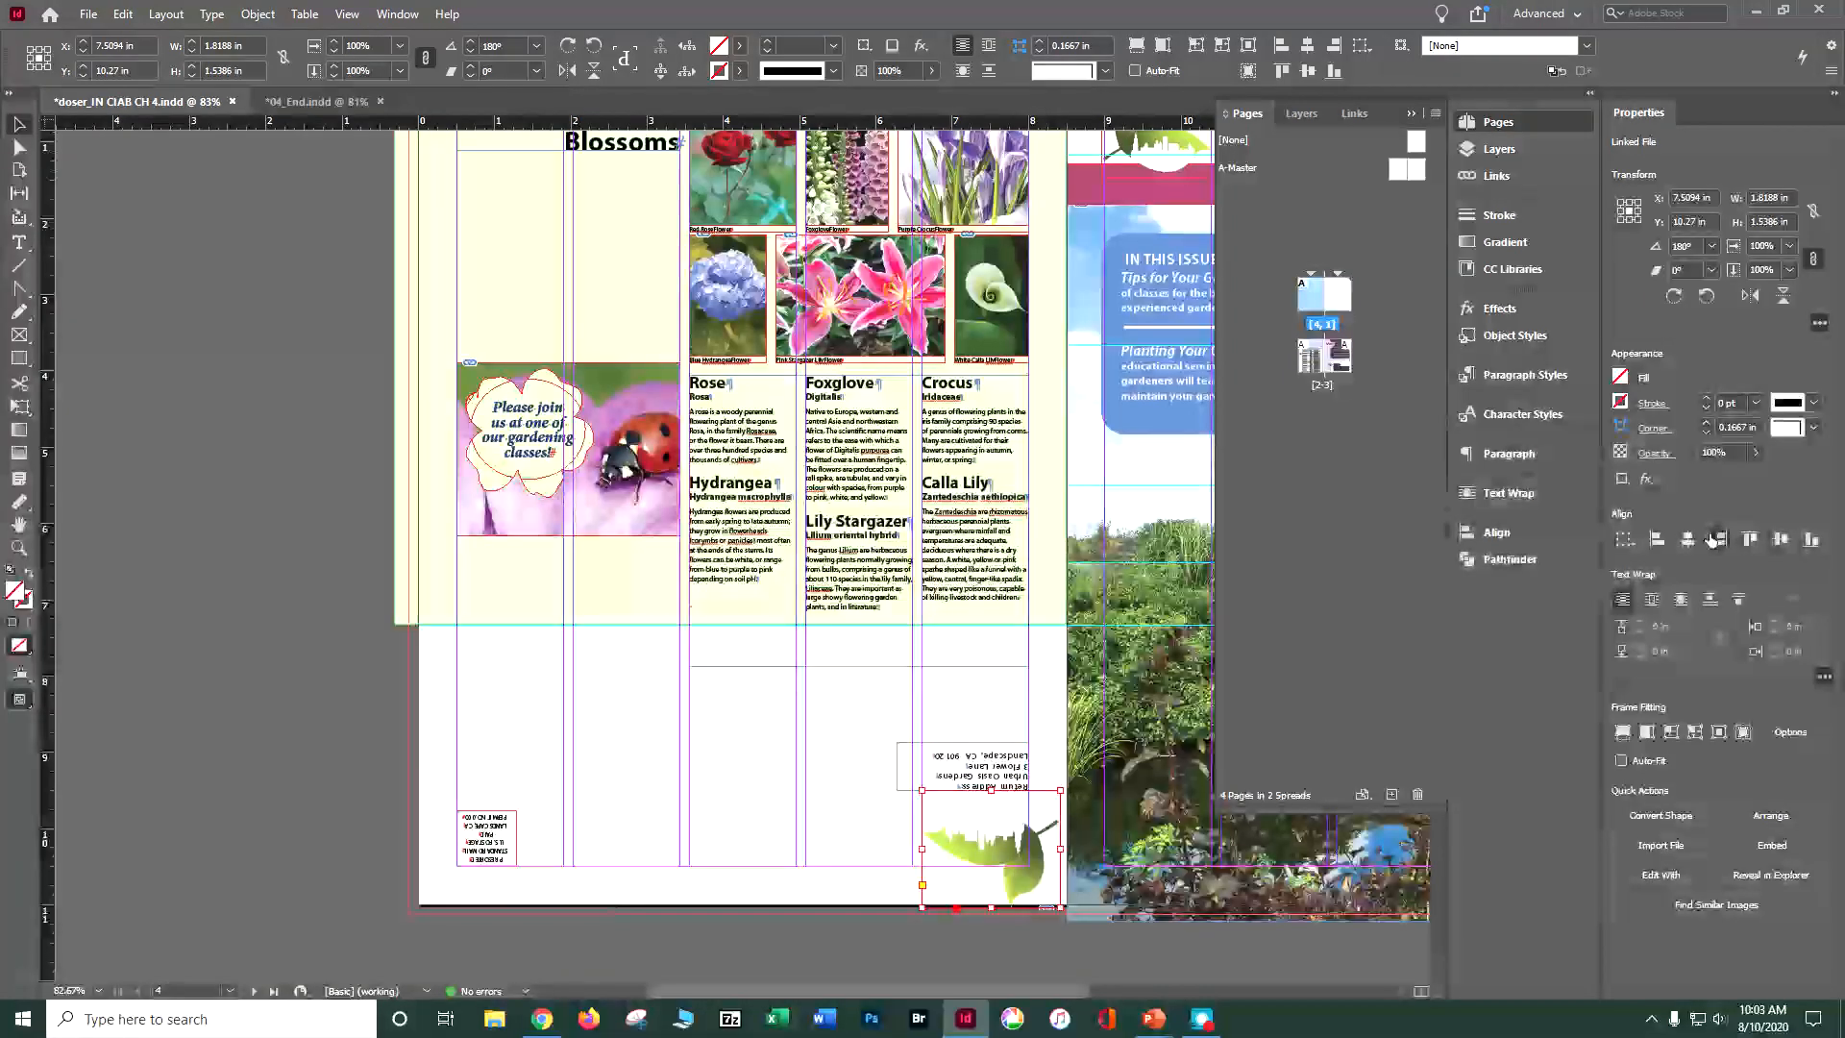
left_click(1712, 540)
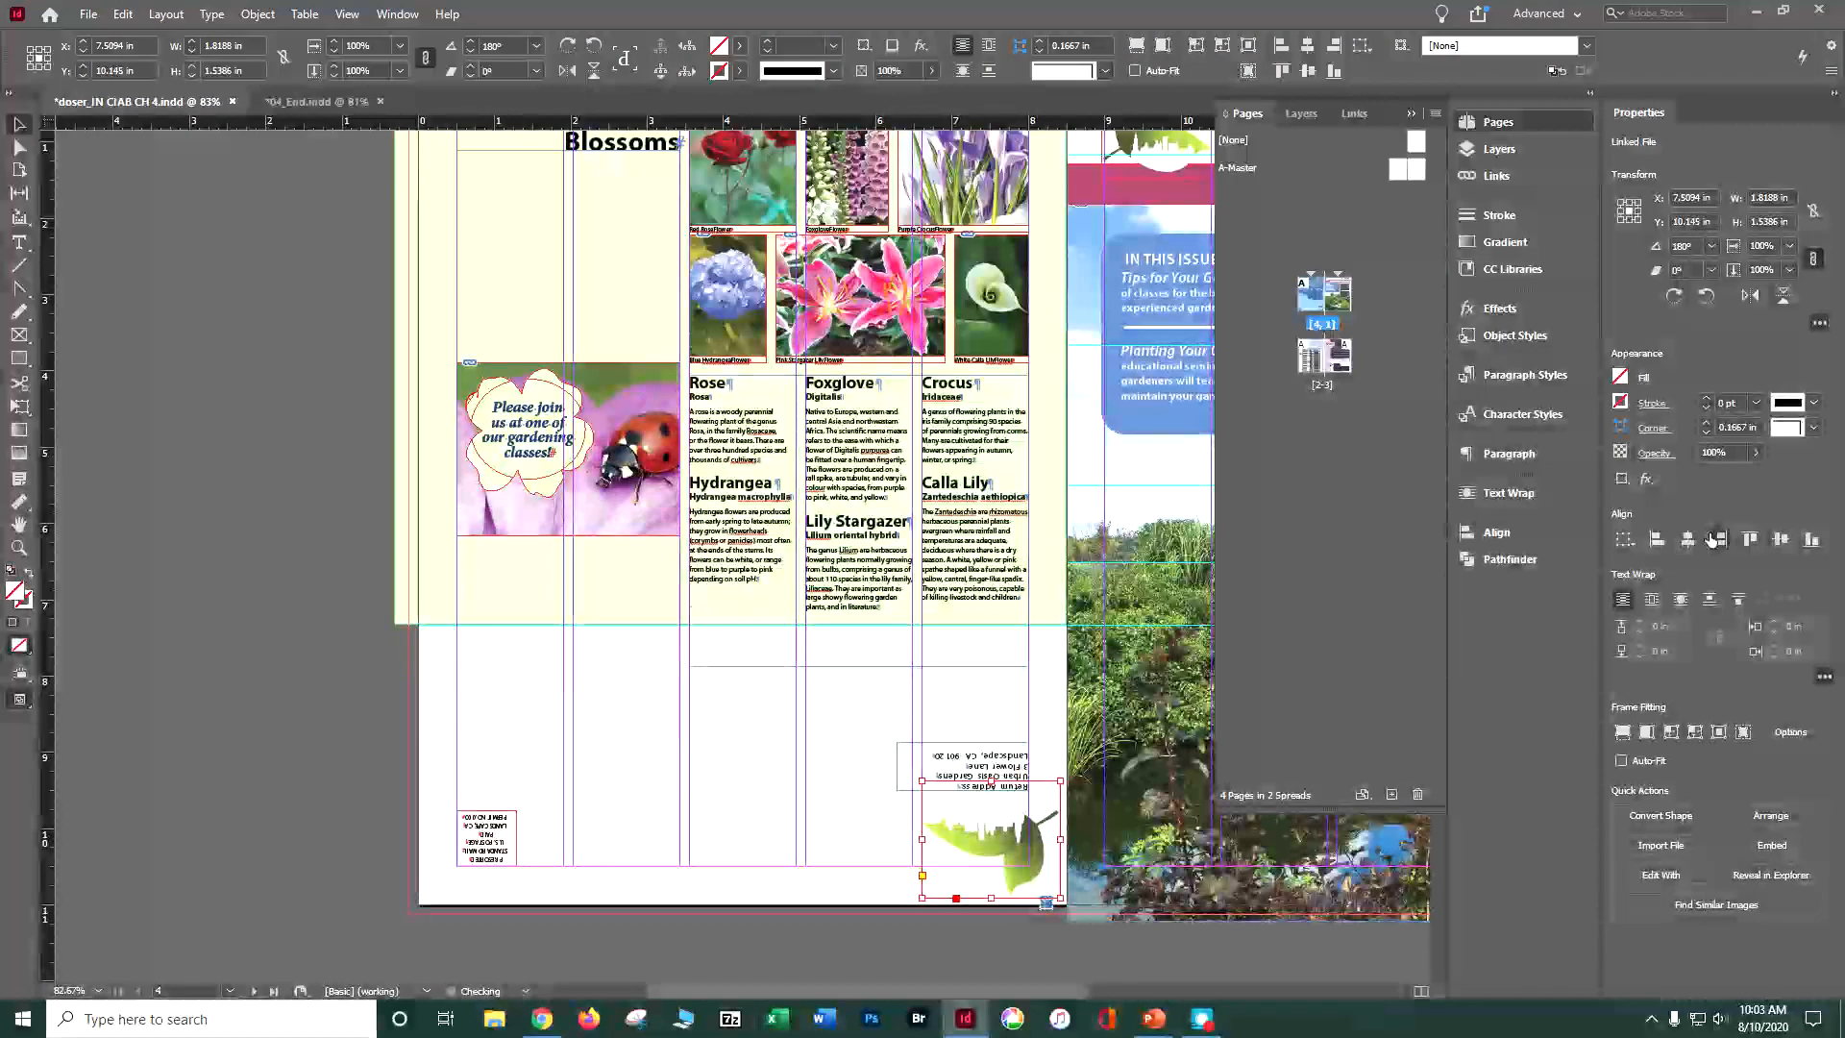
left_click(1711, 540)
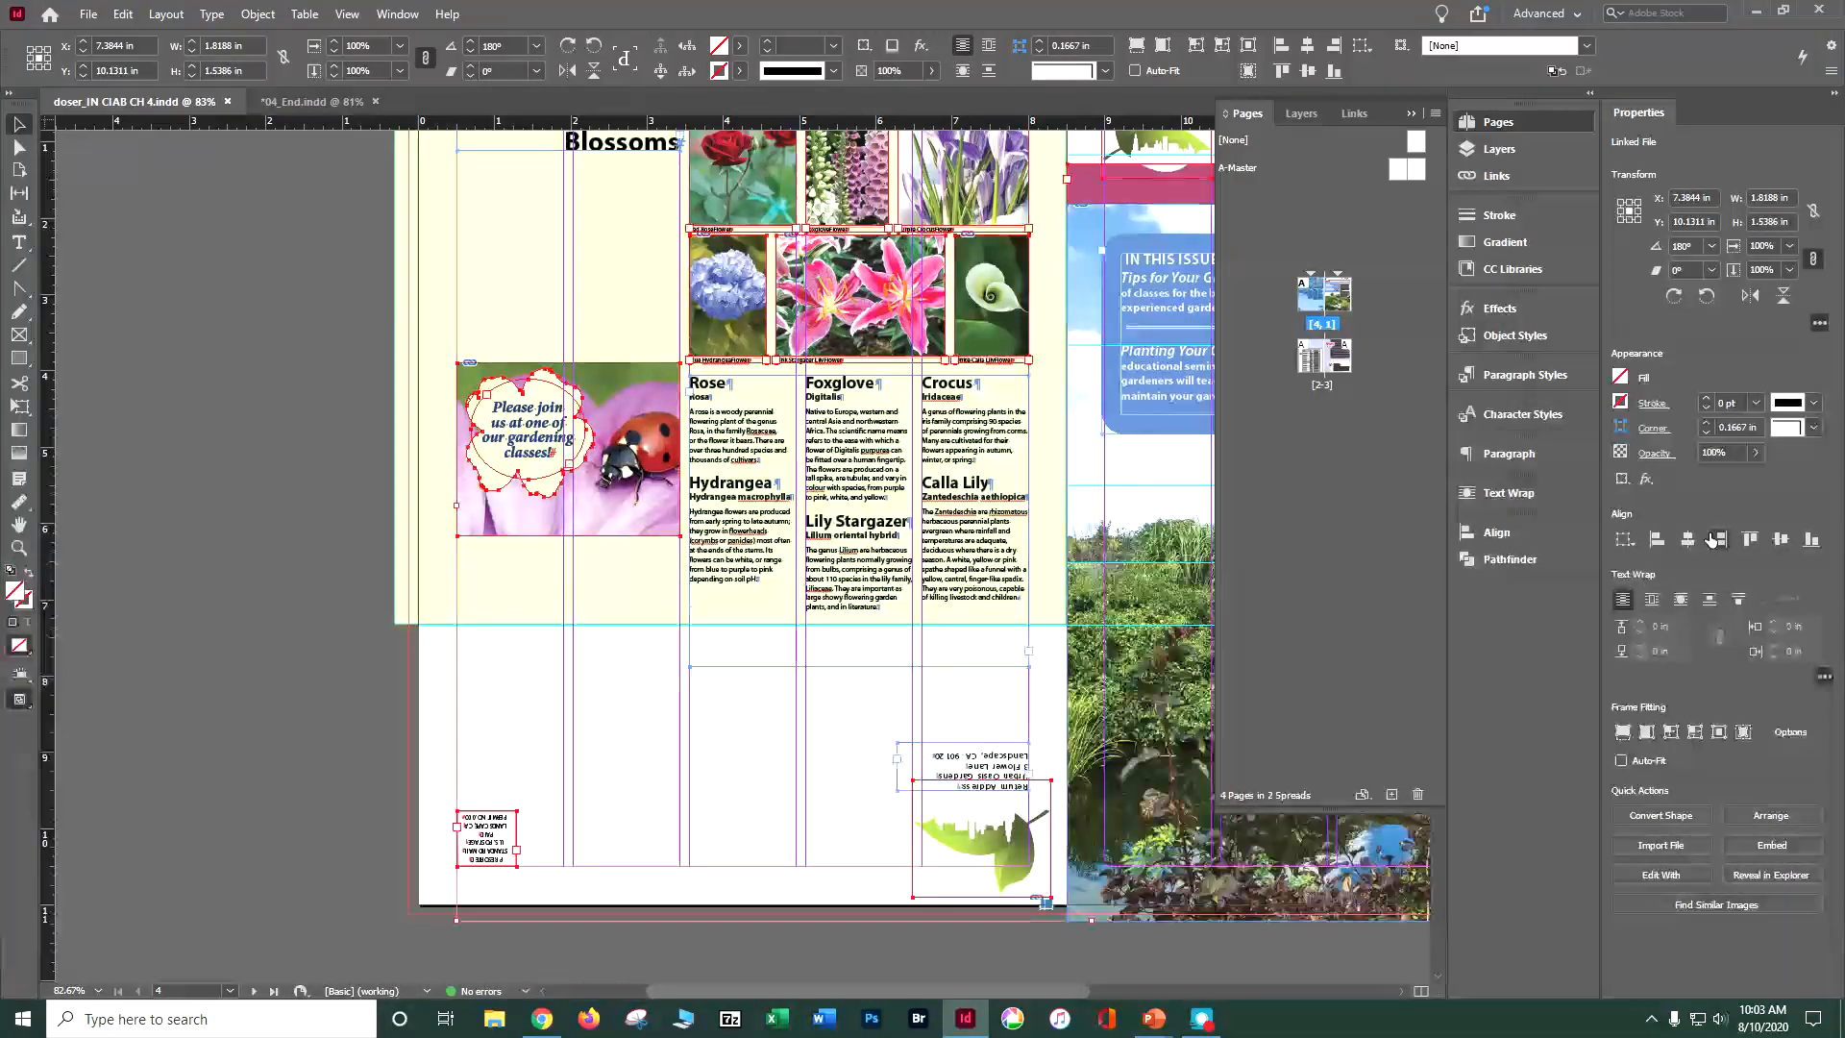
Step: Make the Graphics layer active for the work on the flower pictures
key("ctrl+a")
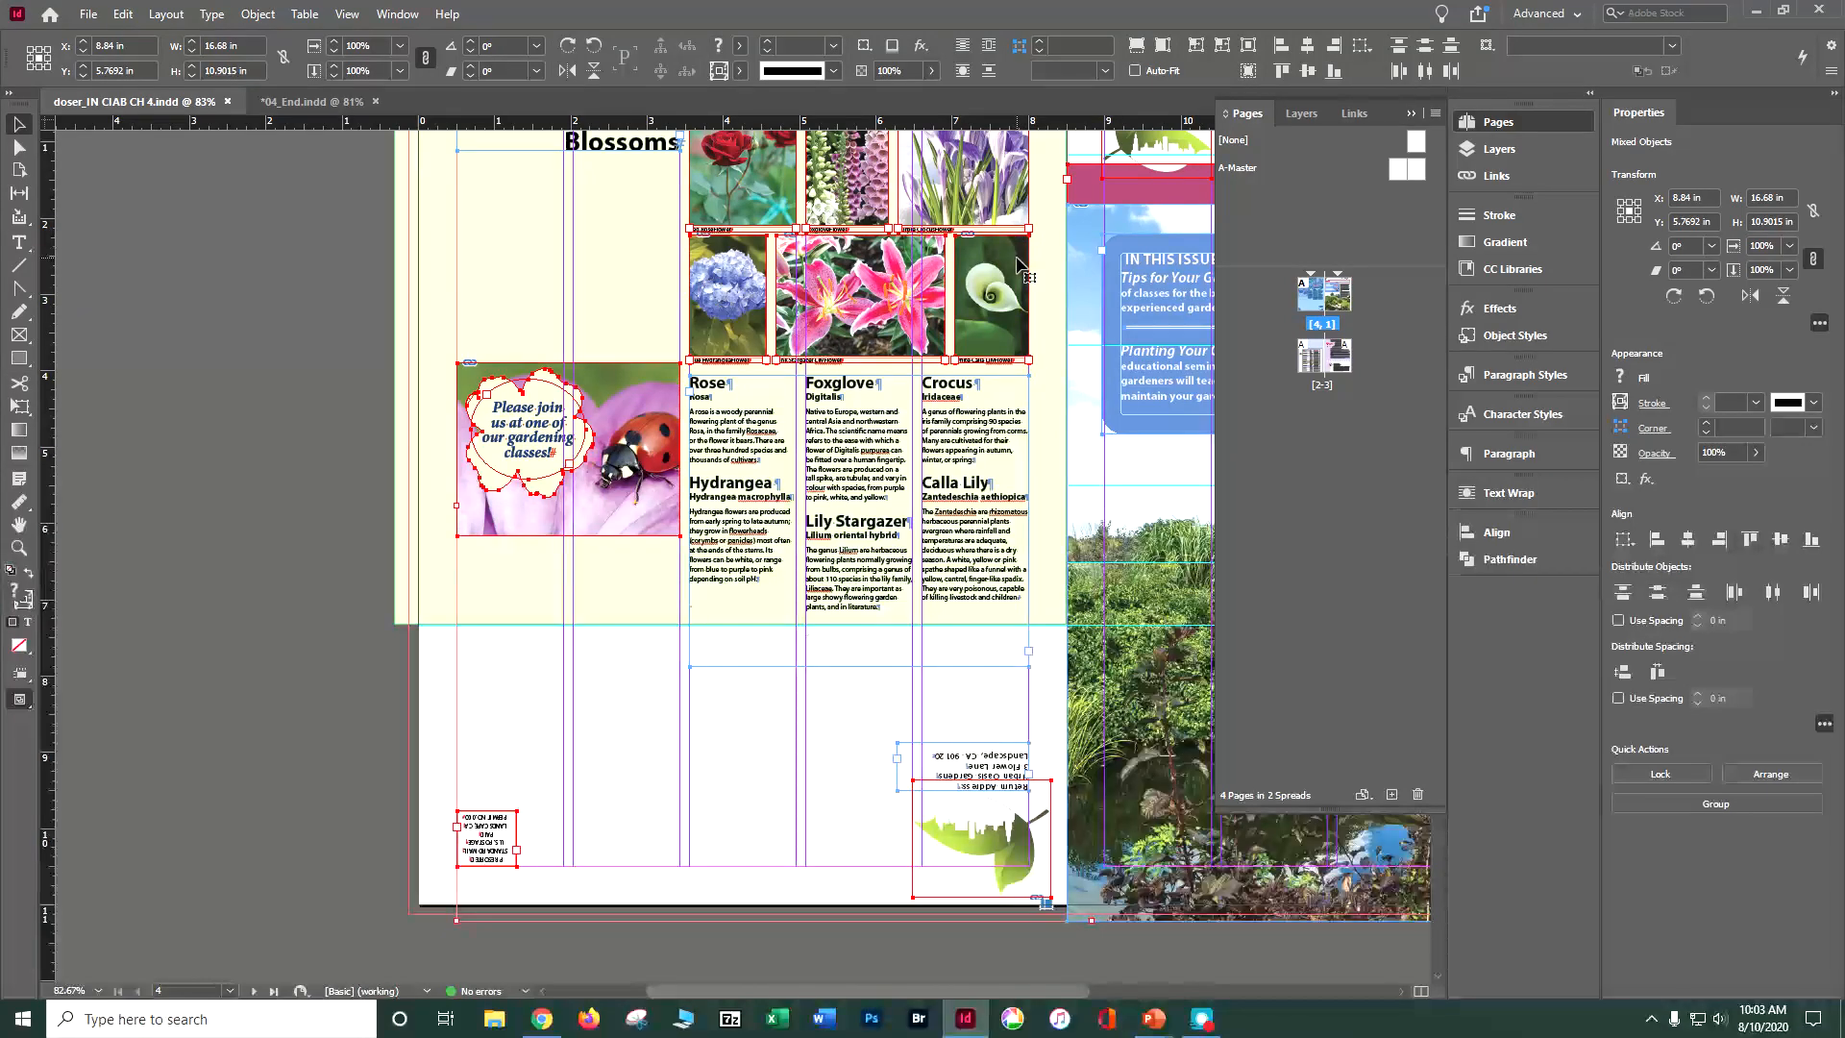
left_click(1498, 149)
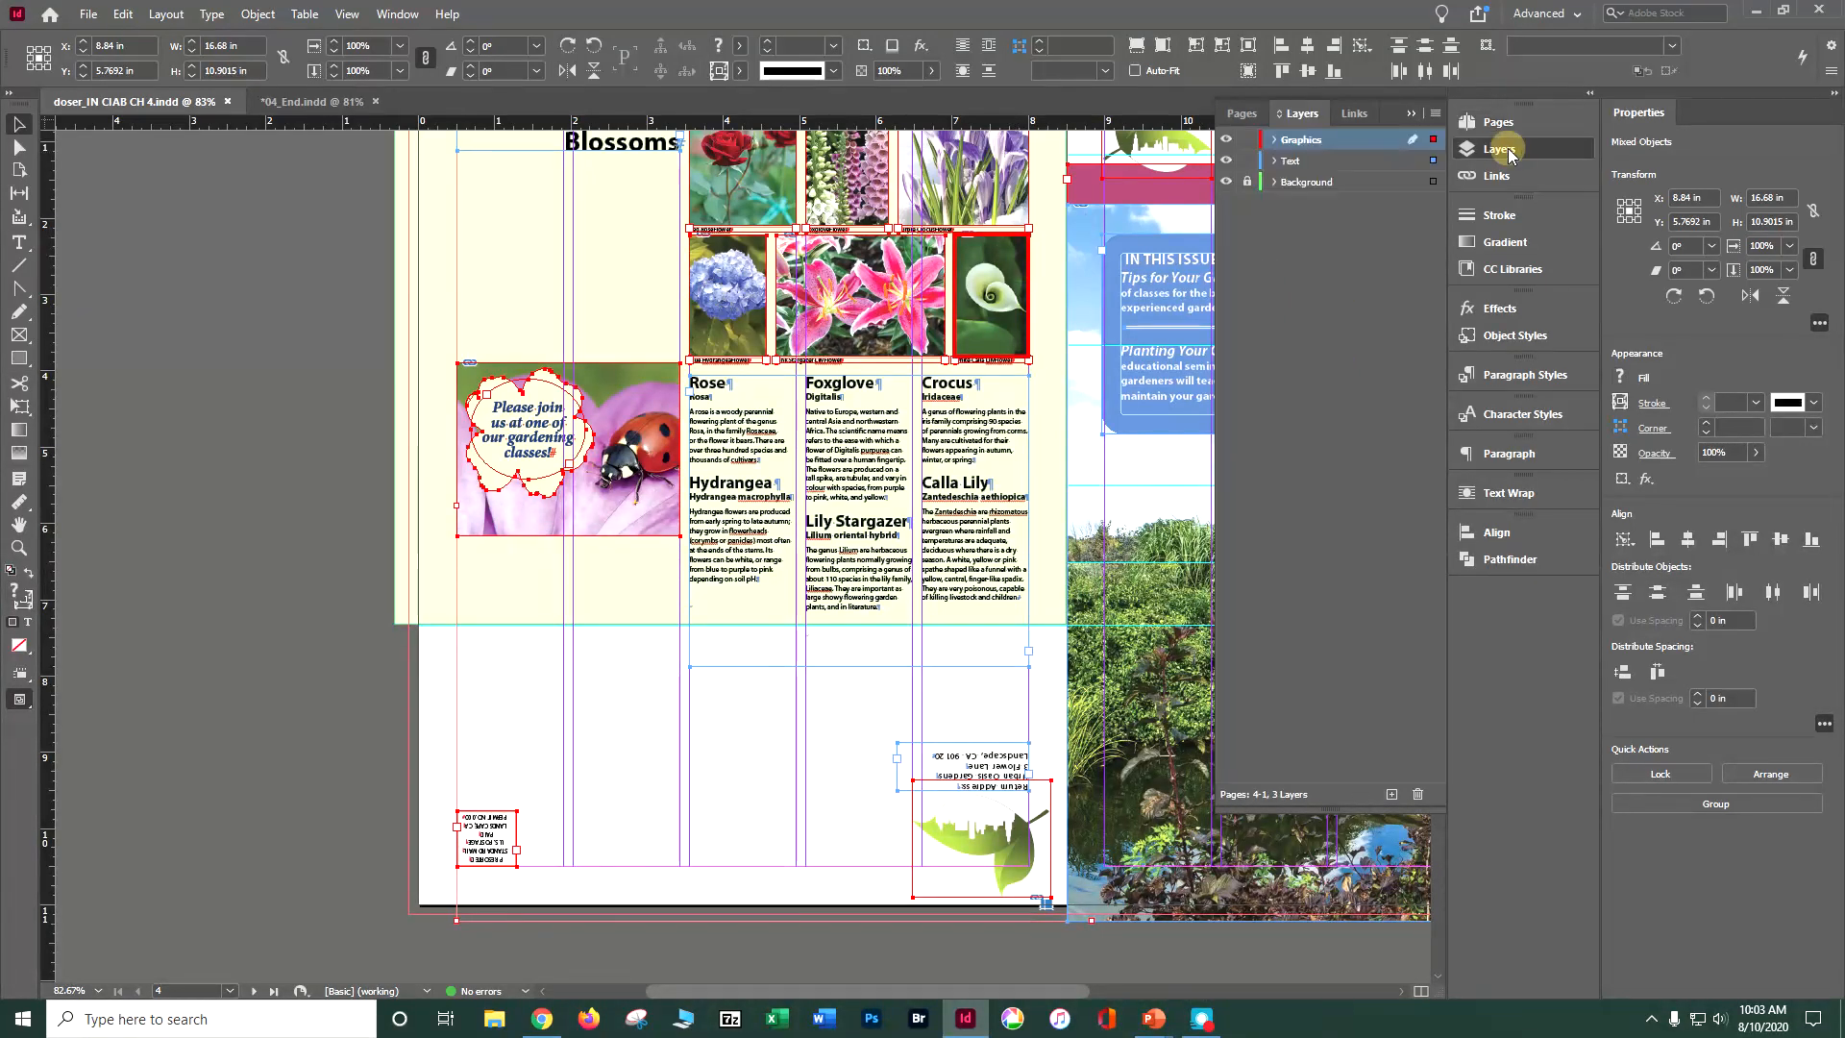
double_click(1299, 139)
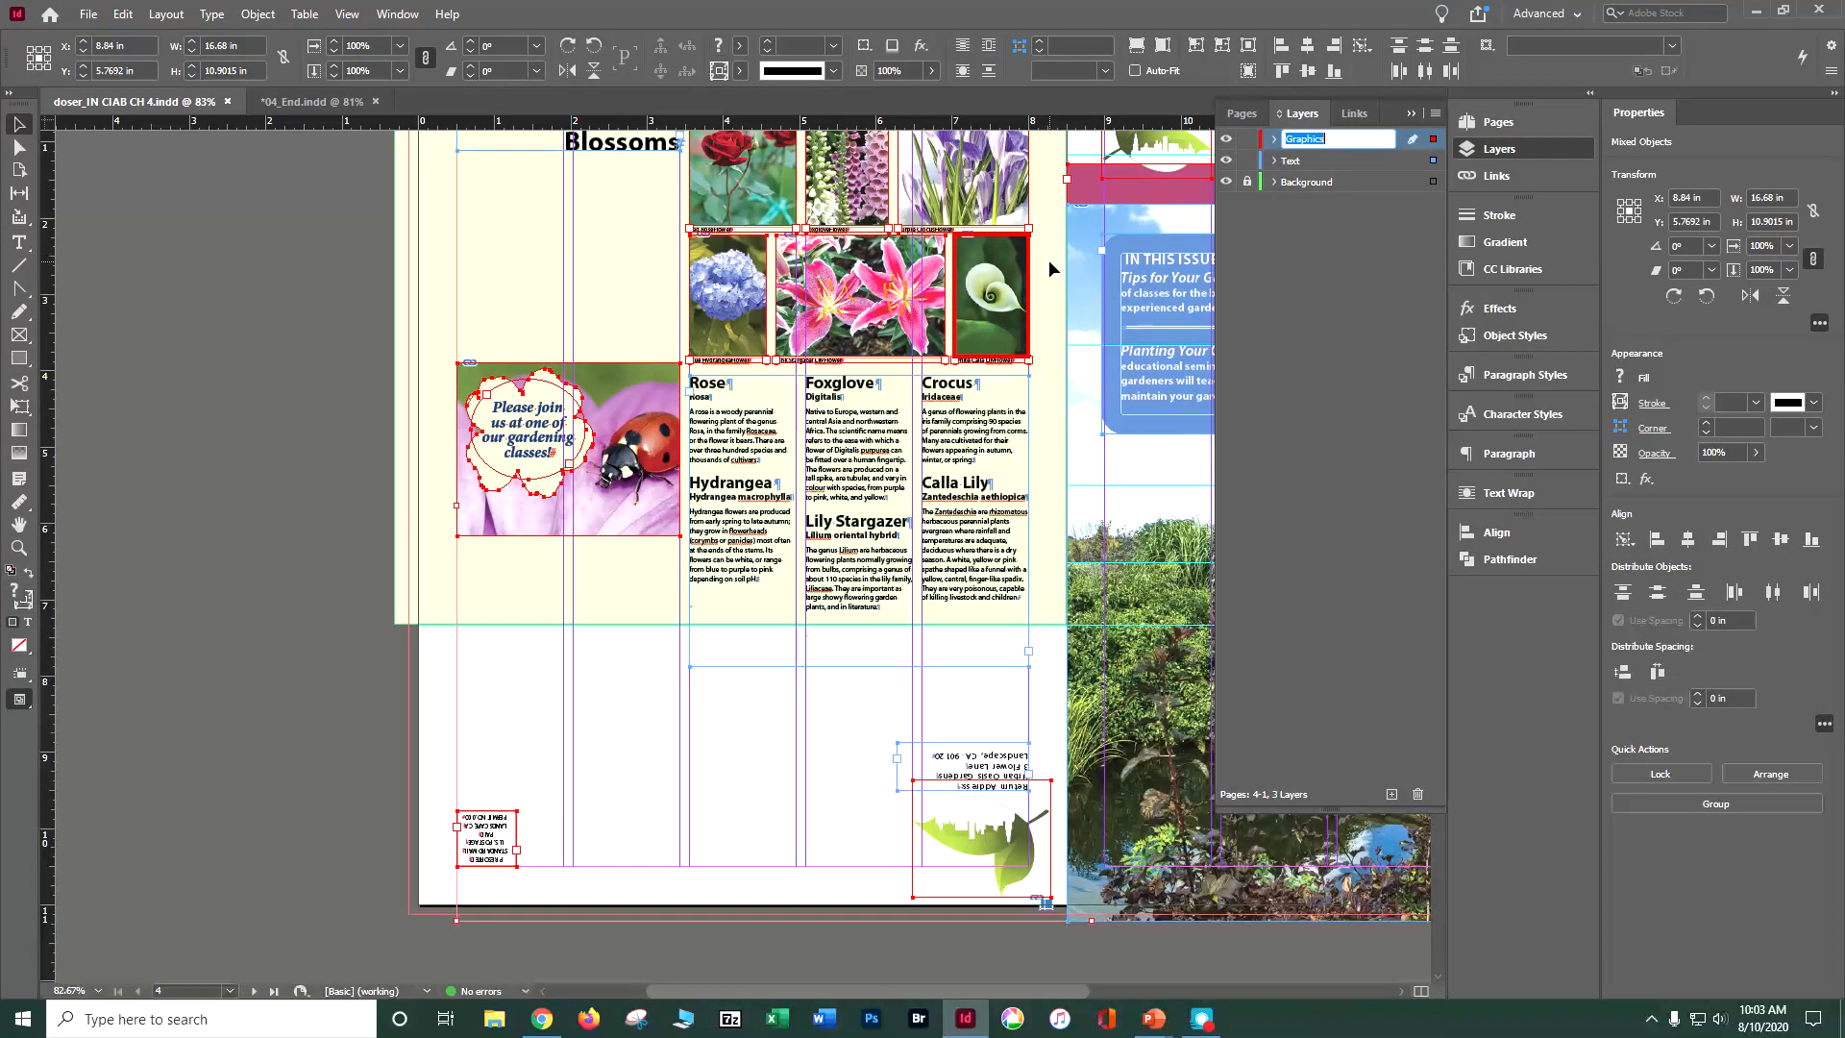
key("ctrl+equal")
key("ctrl+equal")
key("ctrl+equal")
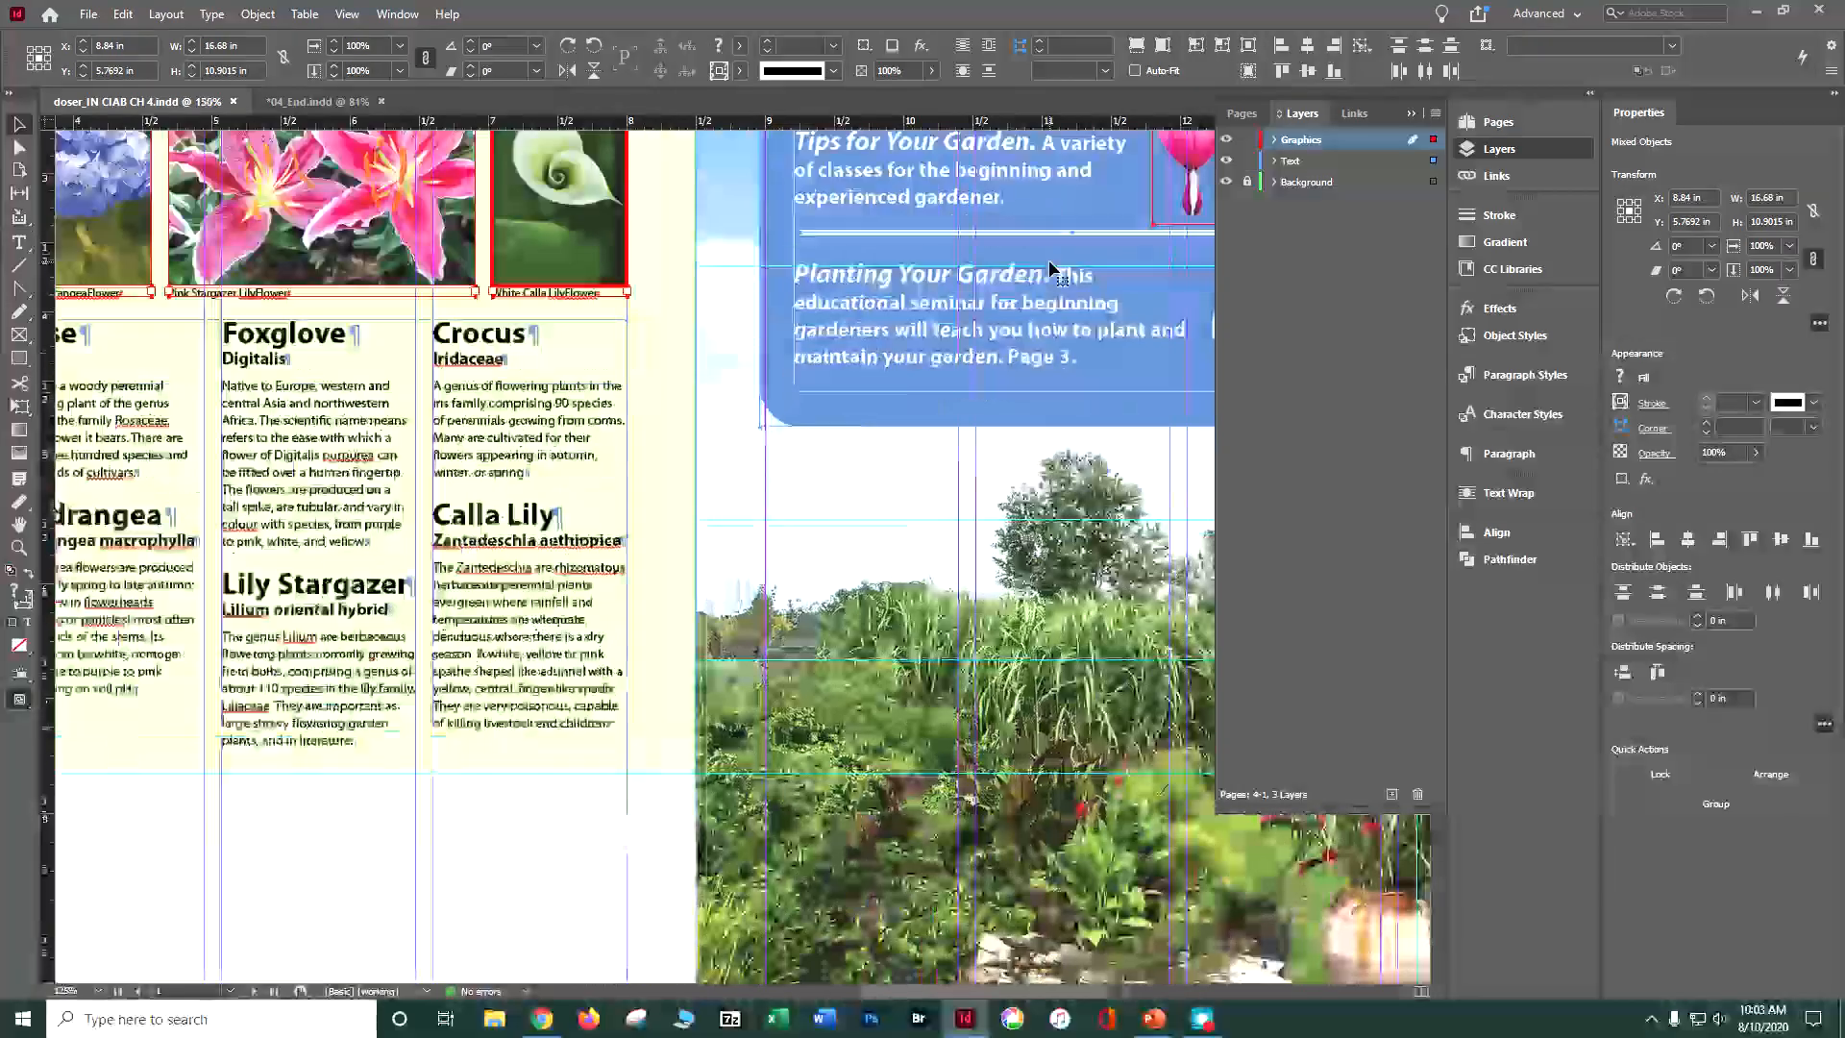
Step: Rotate the calla lily image inside its frame on page 4 freehand to about -66°
left_click_drag(669, 299, 678, 694)
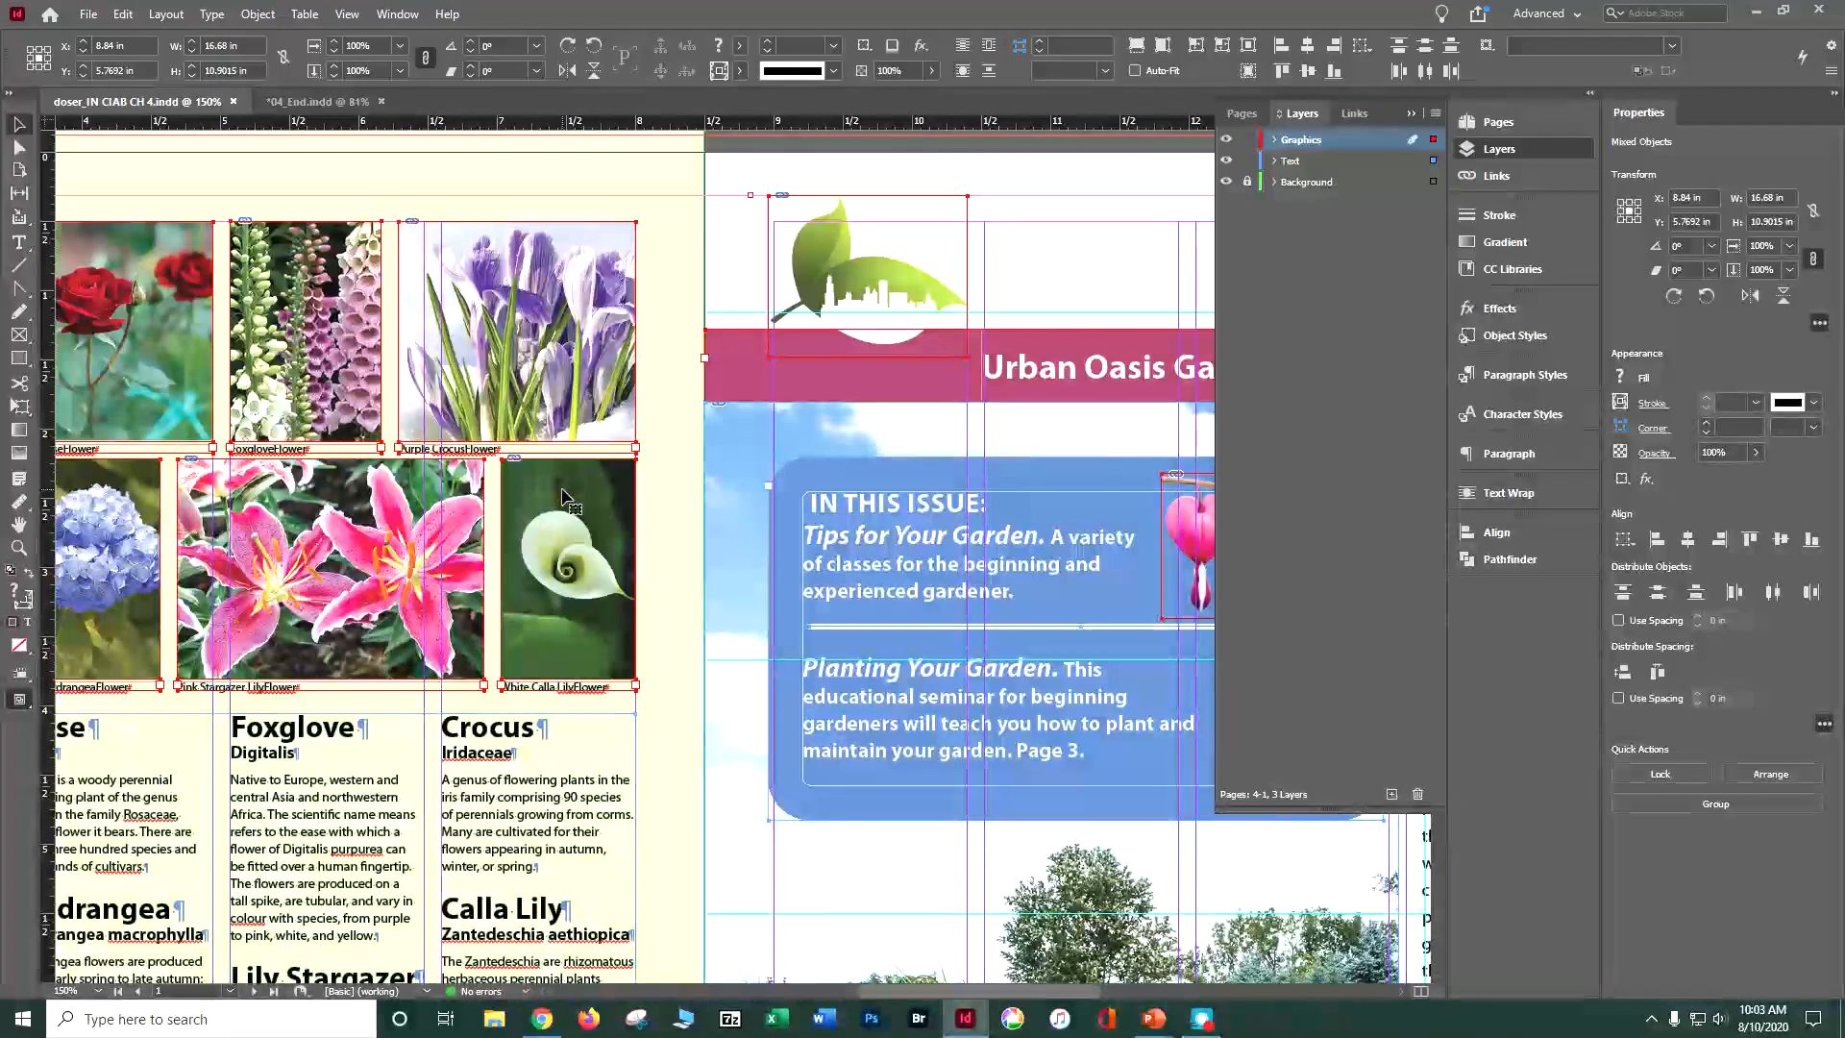
left_click(667, 278)
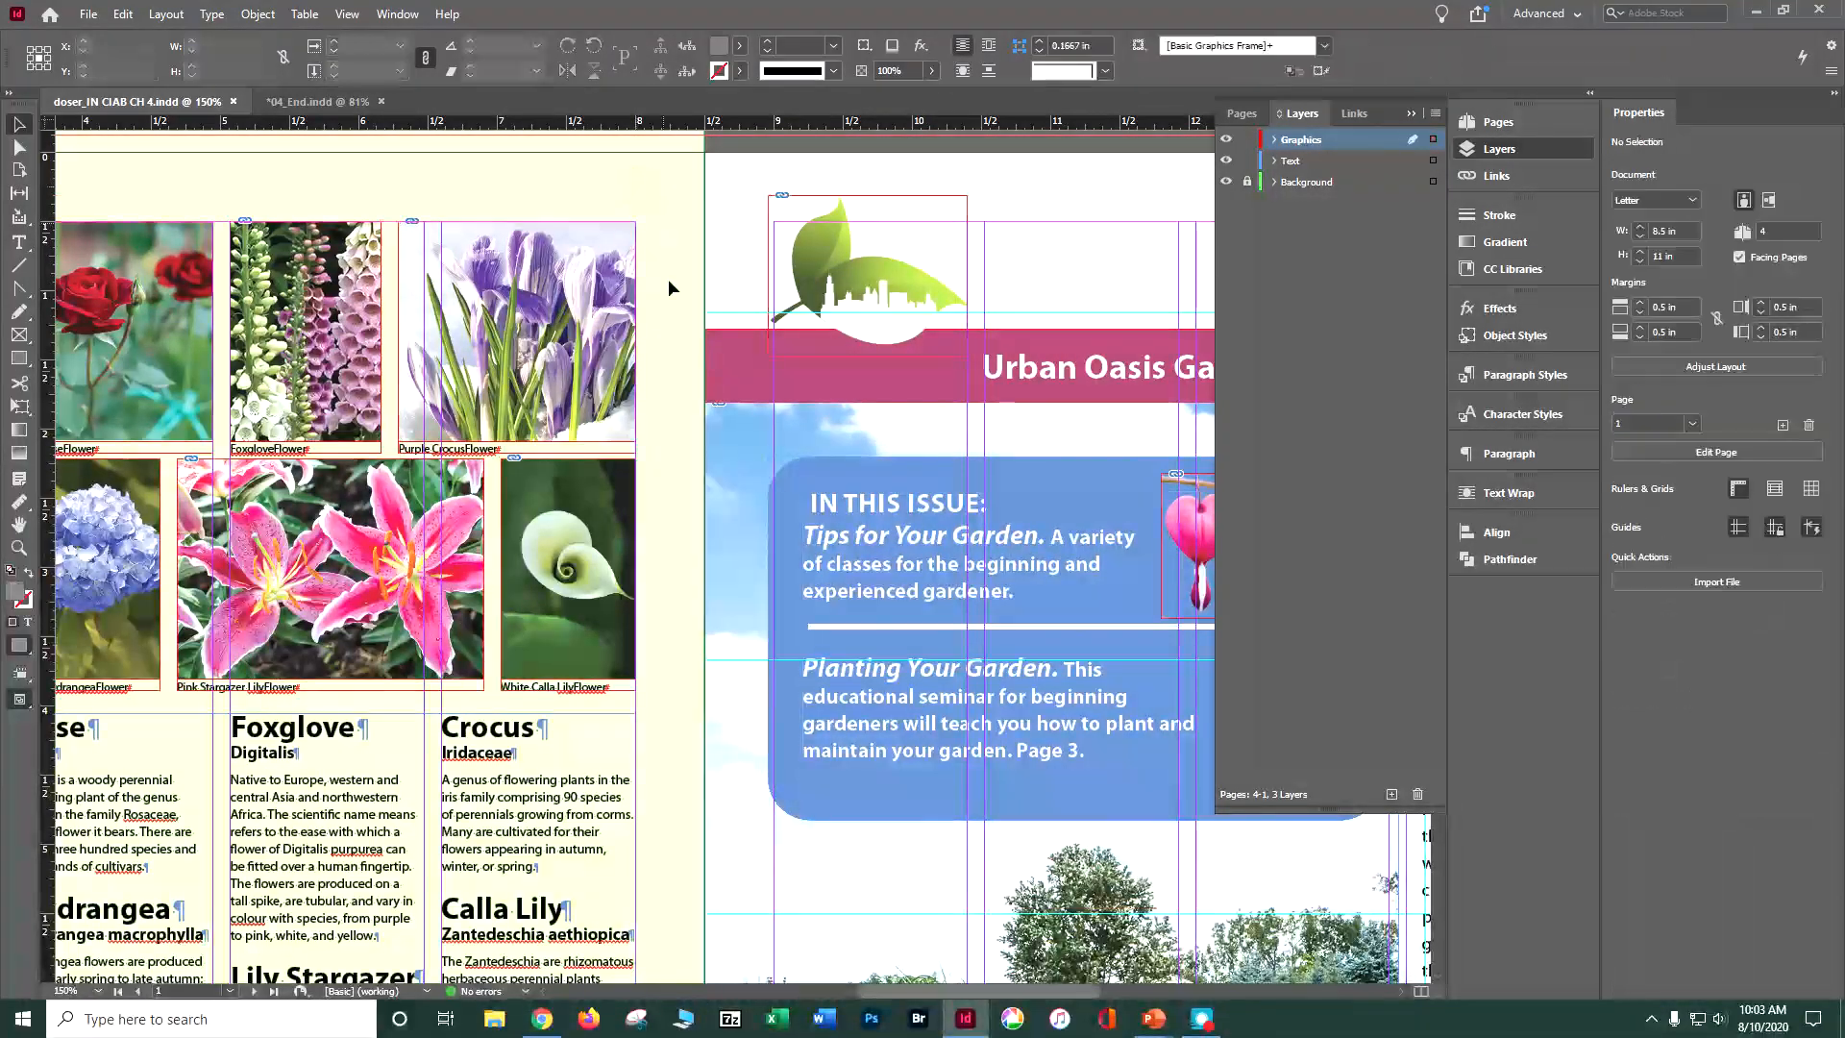
left_click(633, 467)
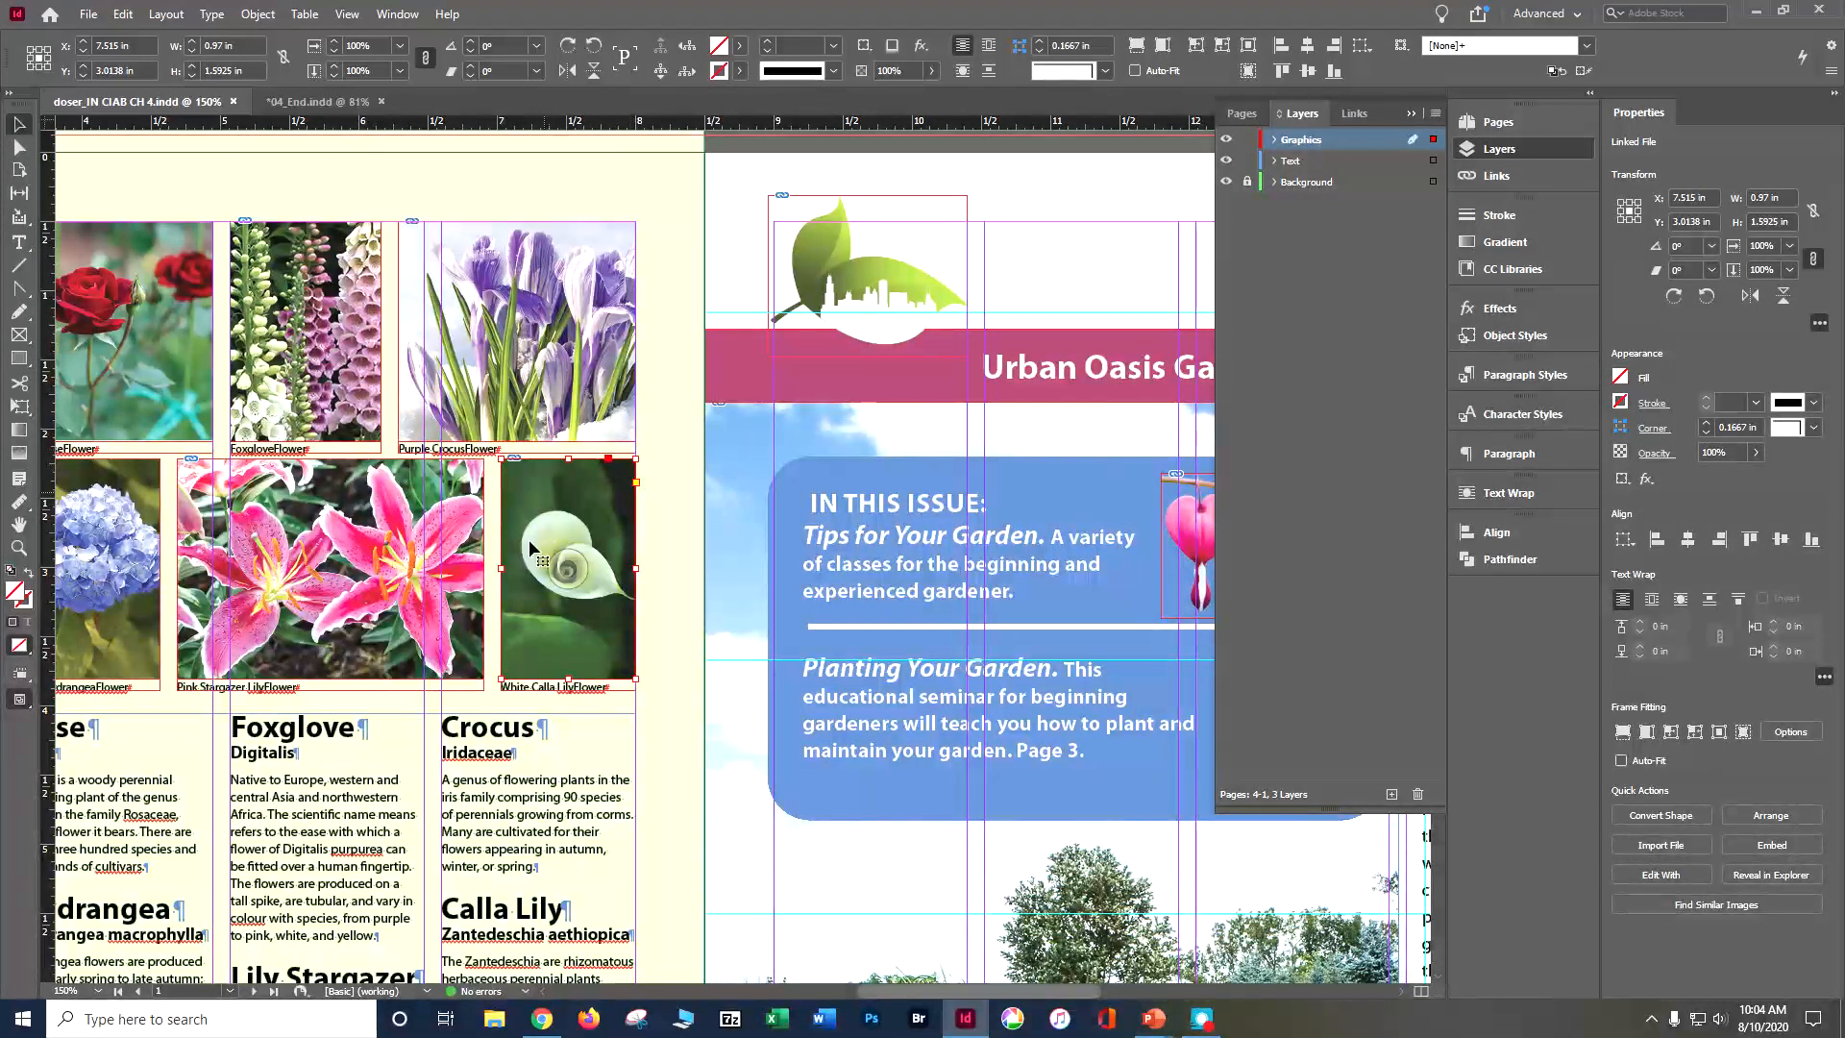
left_click(579, 557)
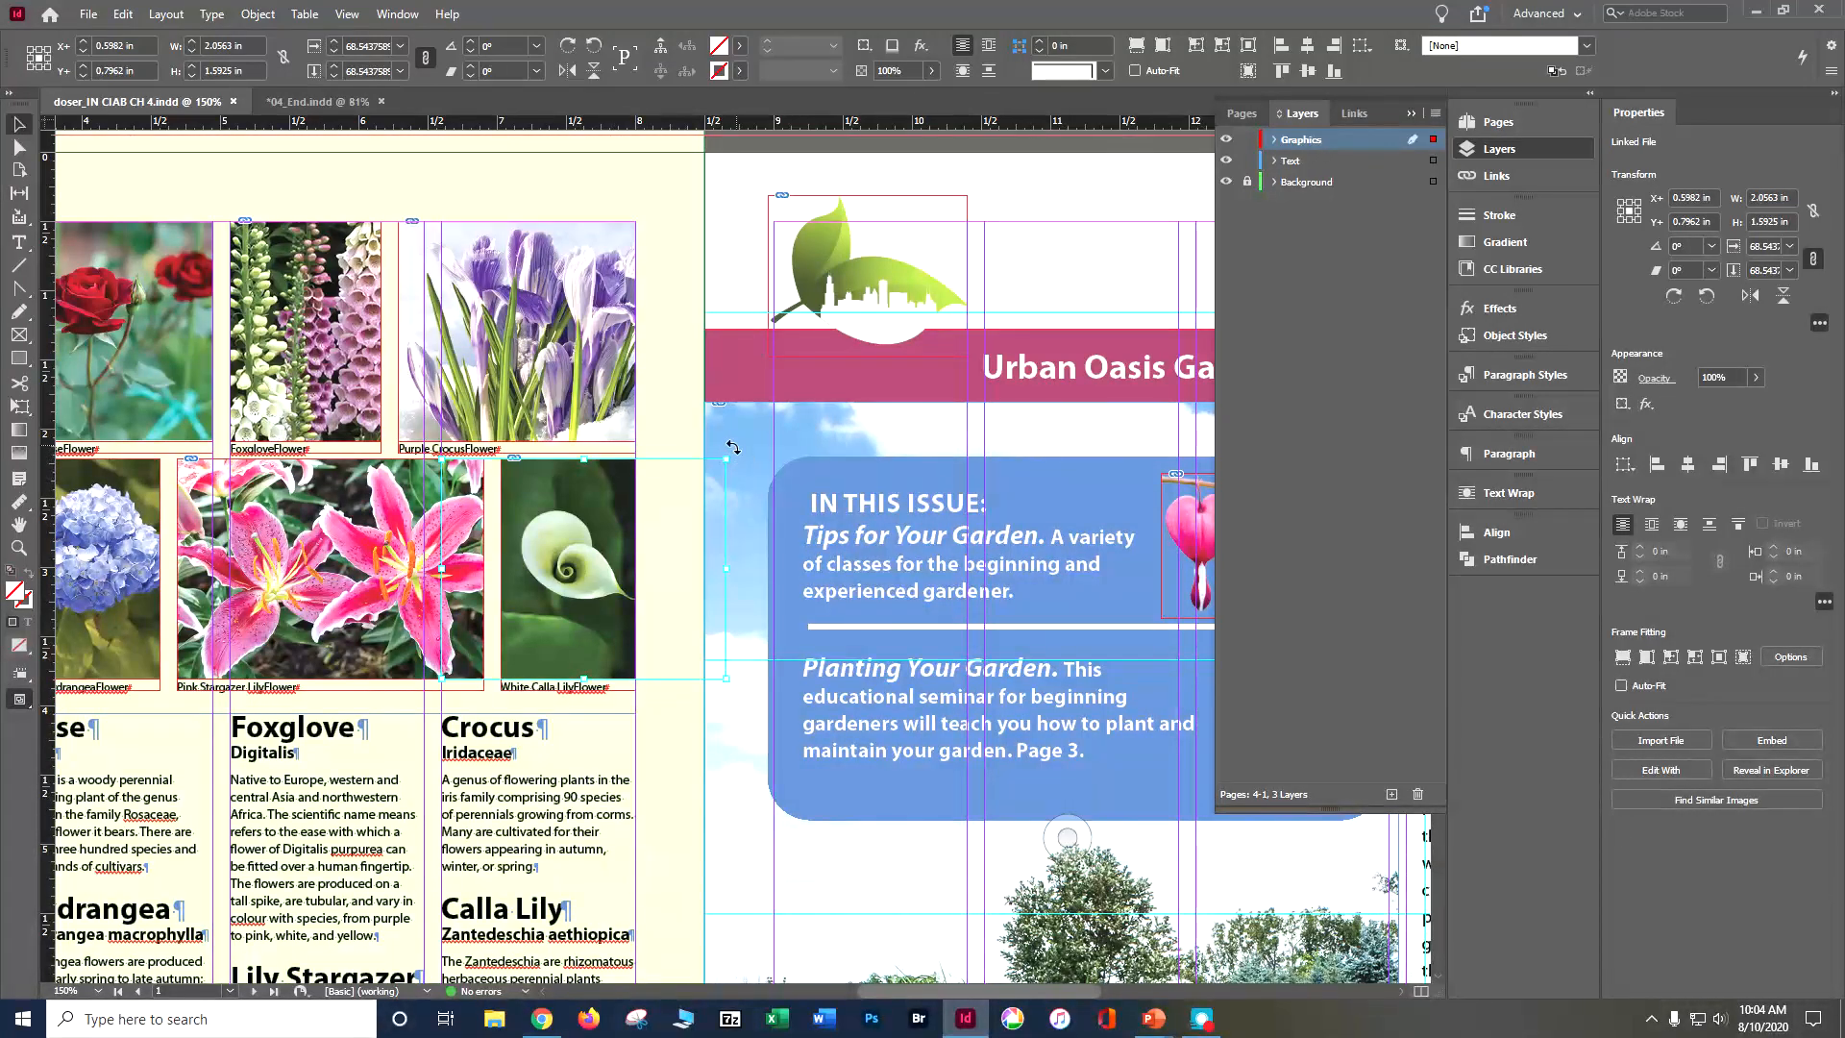
left_click_drag(733, 453, 753, 673)
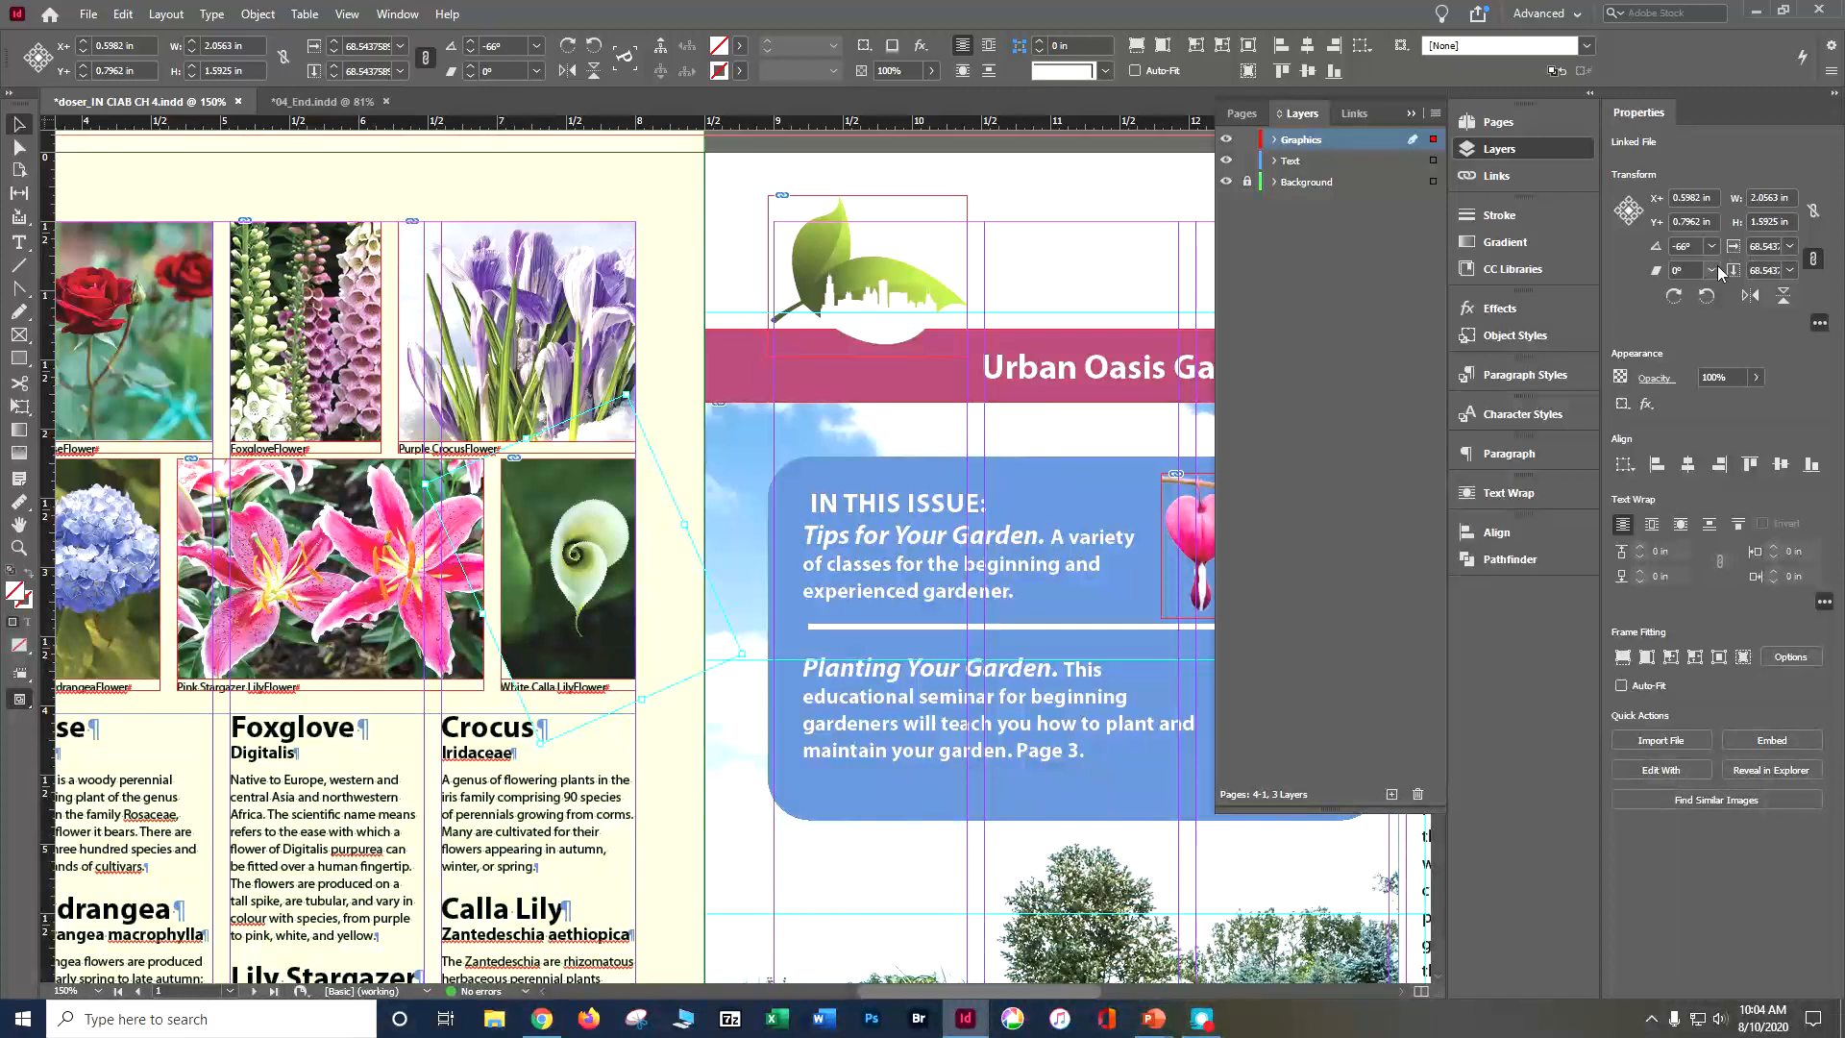
Step: Set the calla lily image's horizontal and vertical scale to 100% within its frame
double_click(383, 45)
double_click(383, 45)
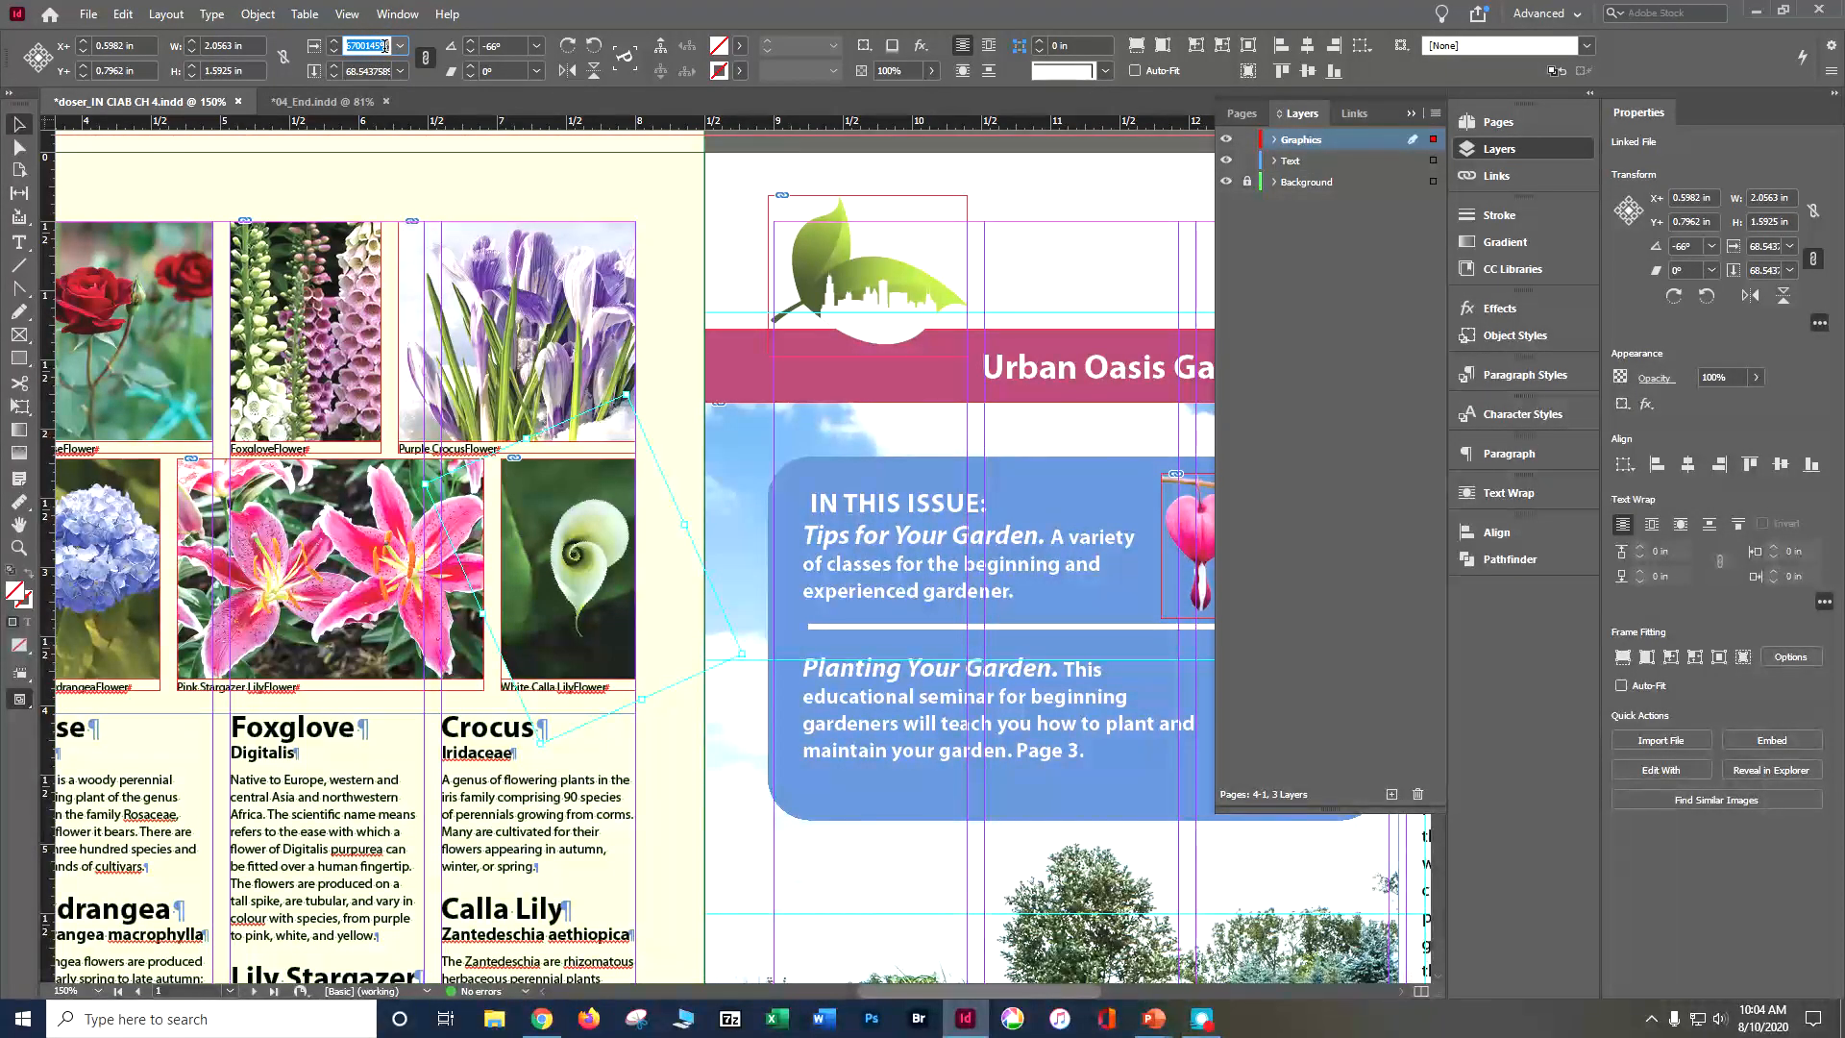
type("100")
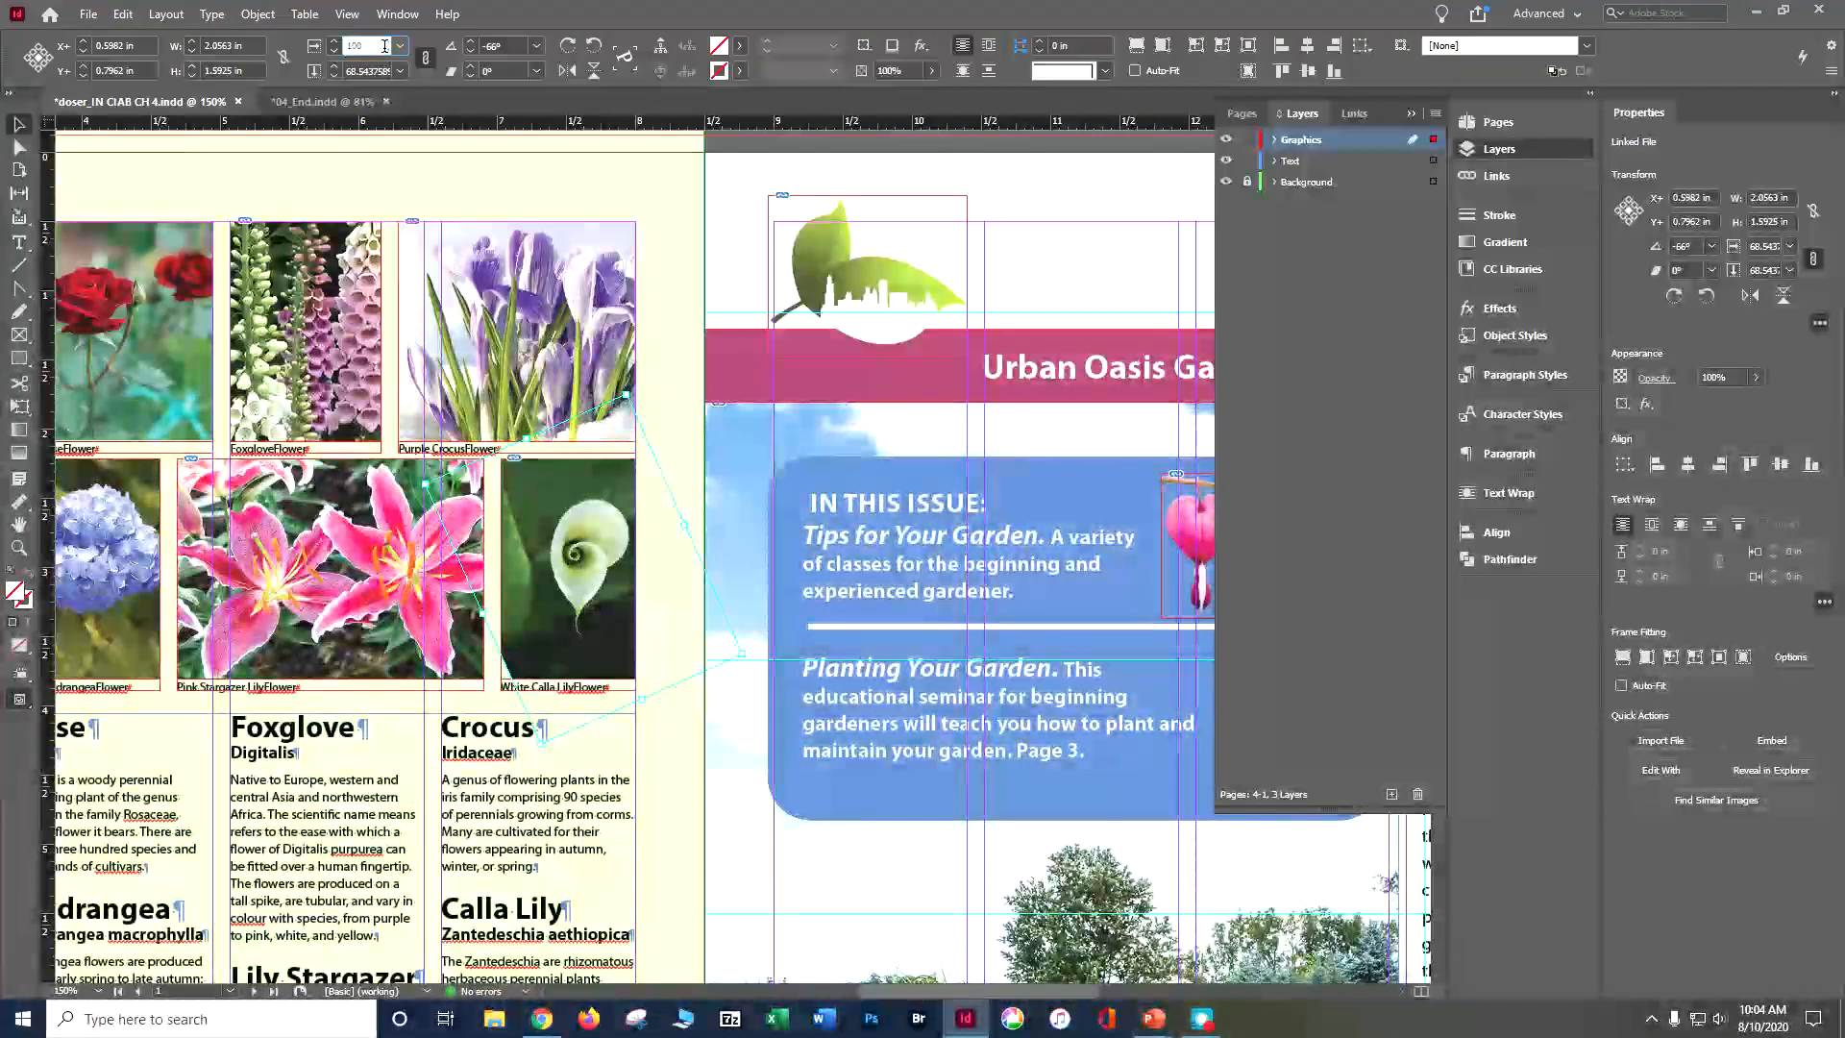
type("%")
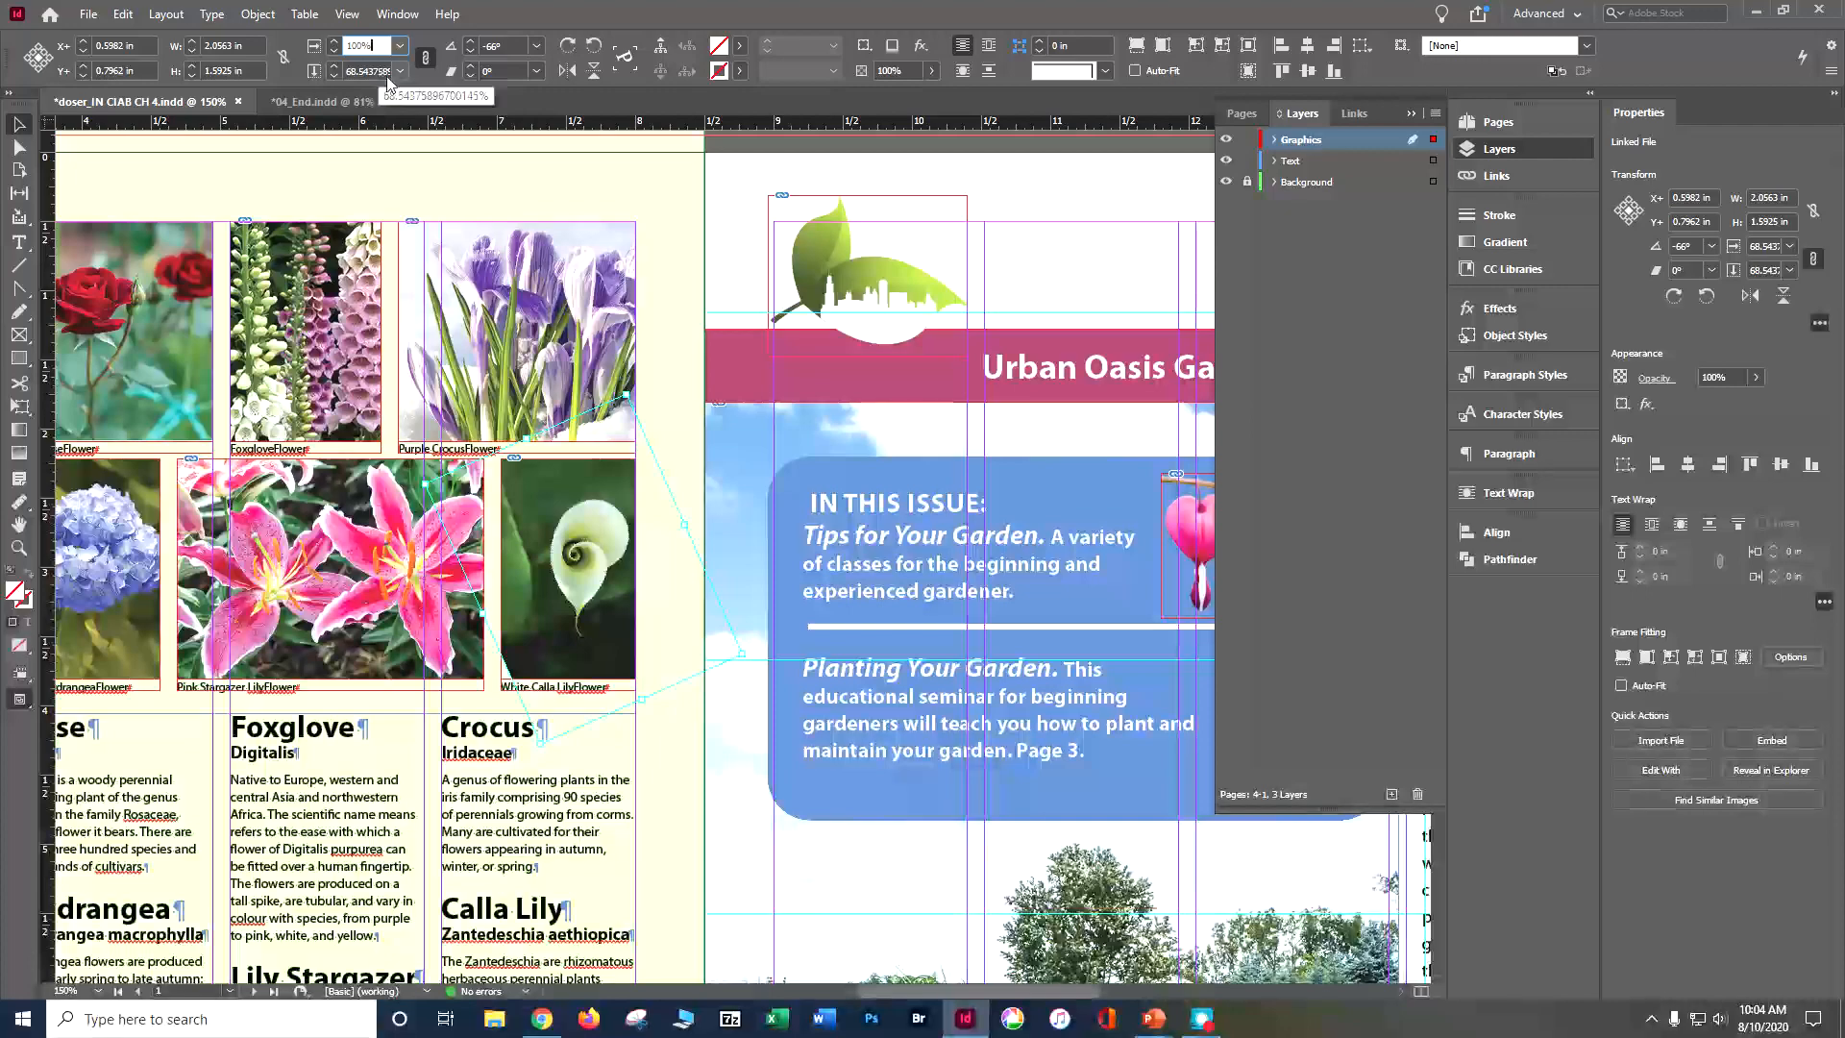
left_click(386, 74)
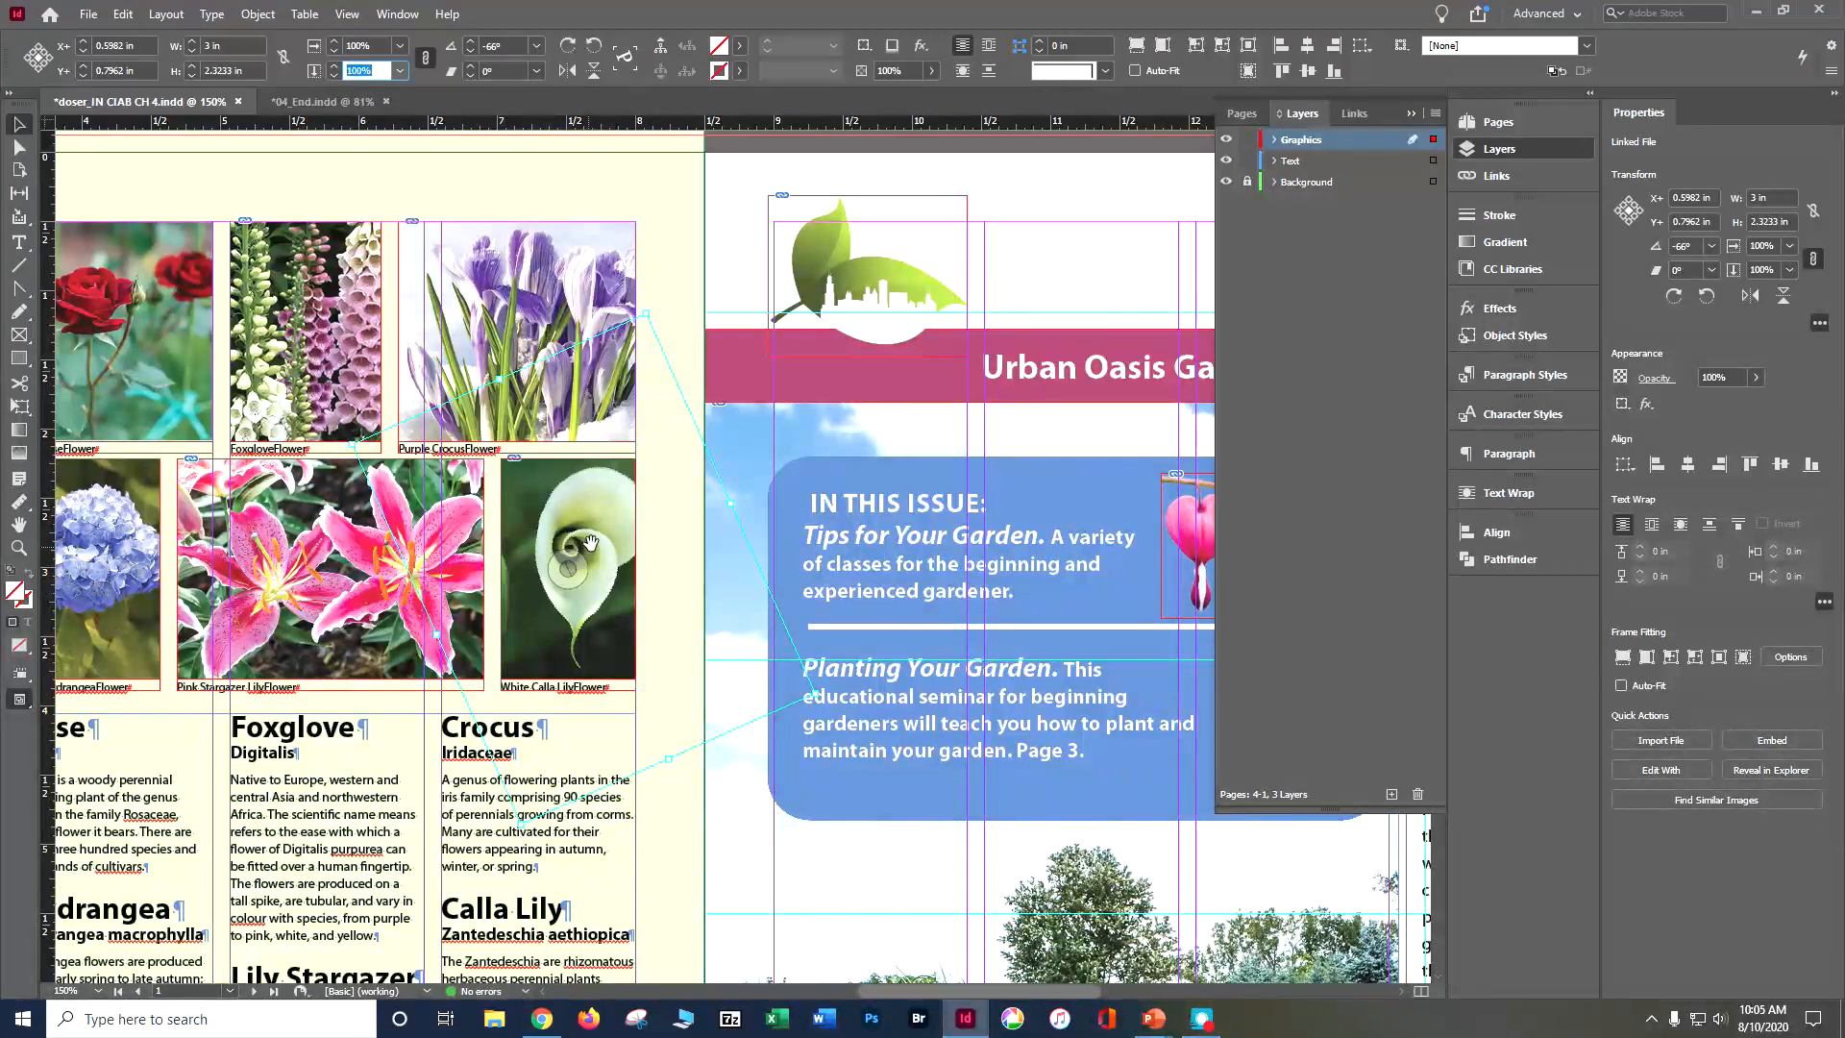
type("99")
key("Return")
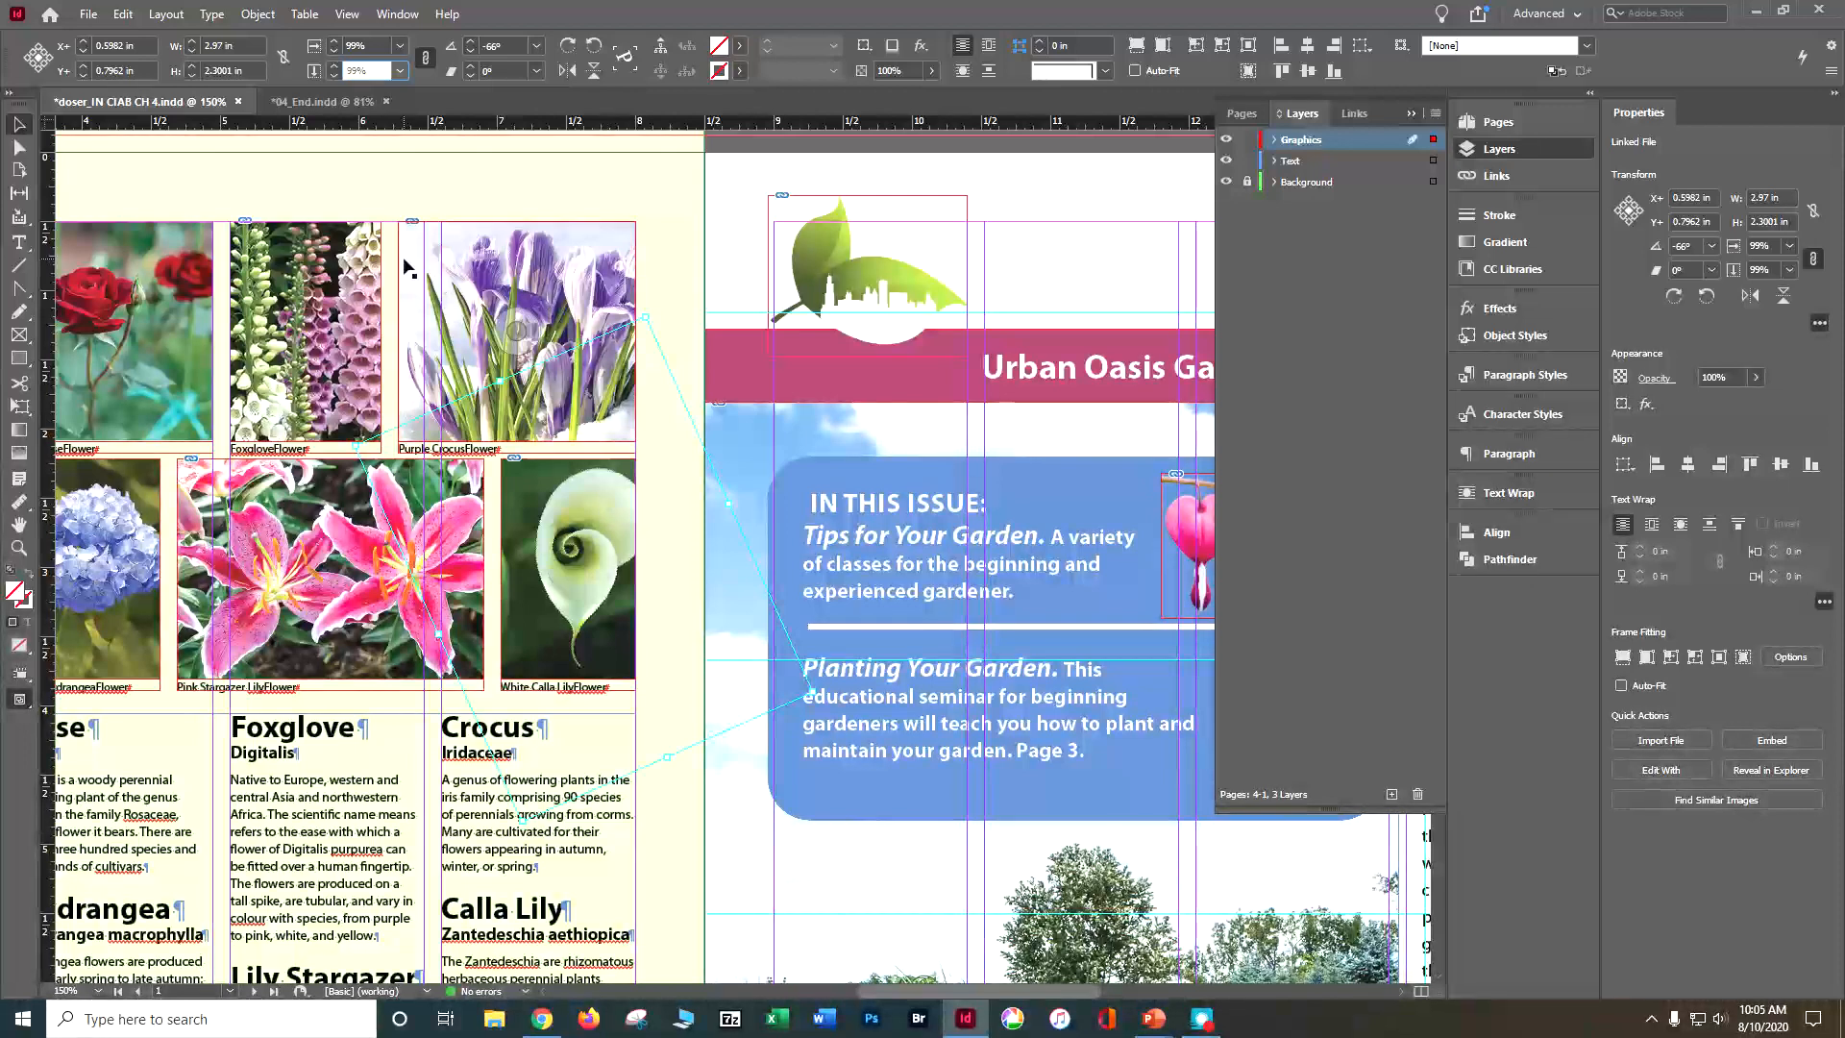
key("Up")
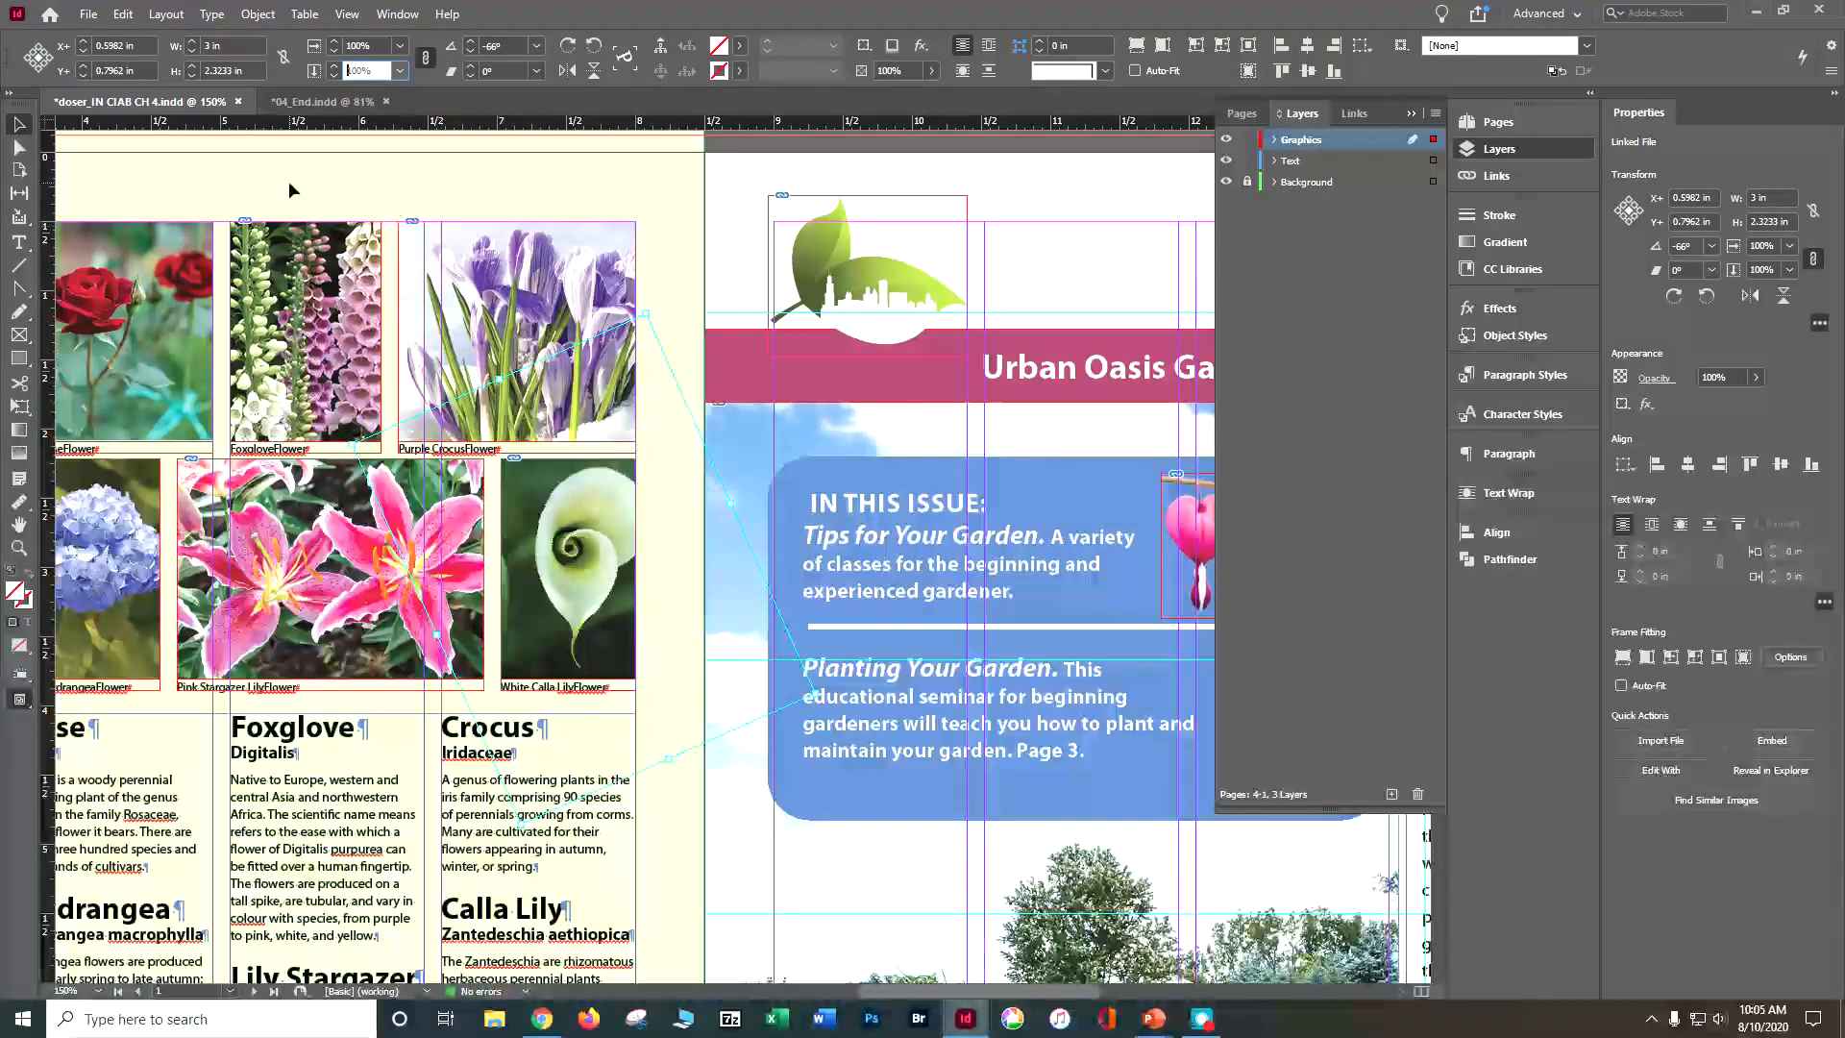
Step: Nudge the calla lily image within its frame to about X+ 0.46 in and Y+ 0.82 in, and save the document
left_click(582, 538)
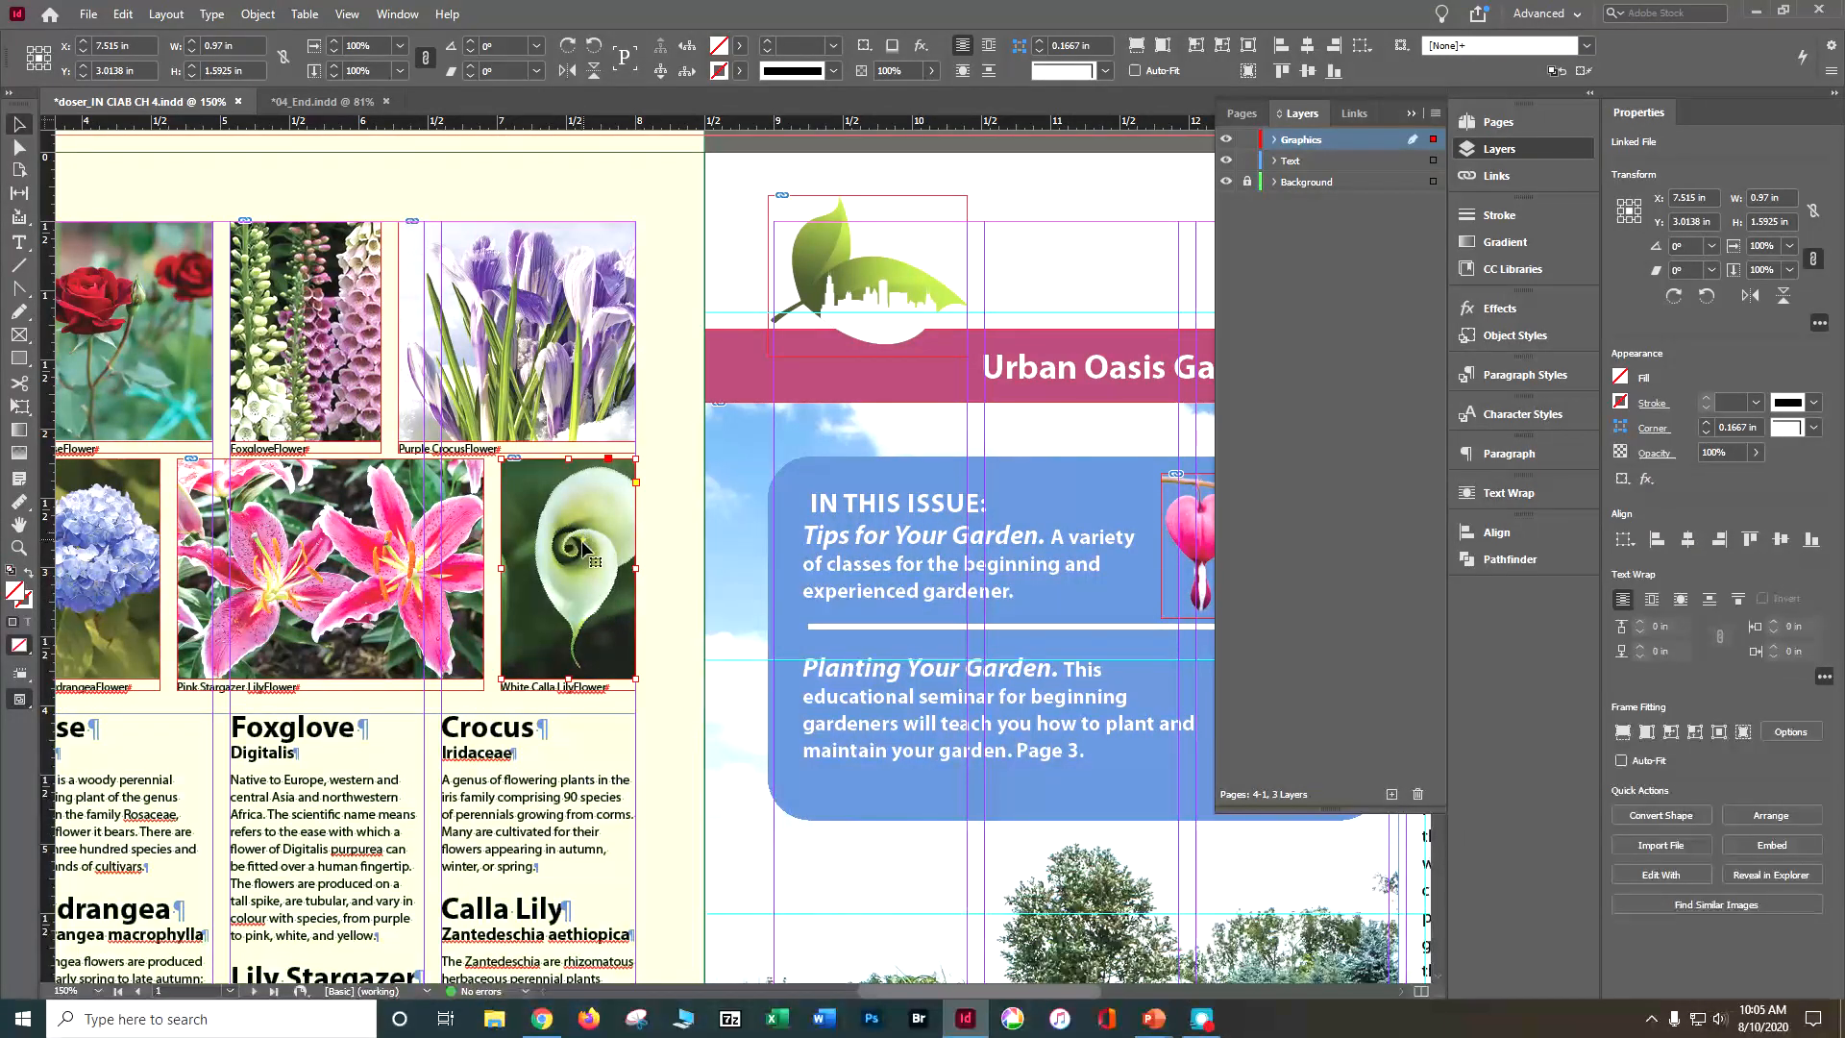
double_click(574, 559)
left_click_drag(575, 559, 570, 559)
key("Left")
key("Left")
key("Left")
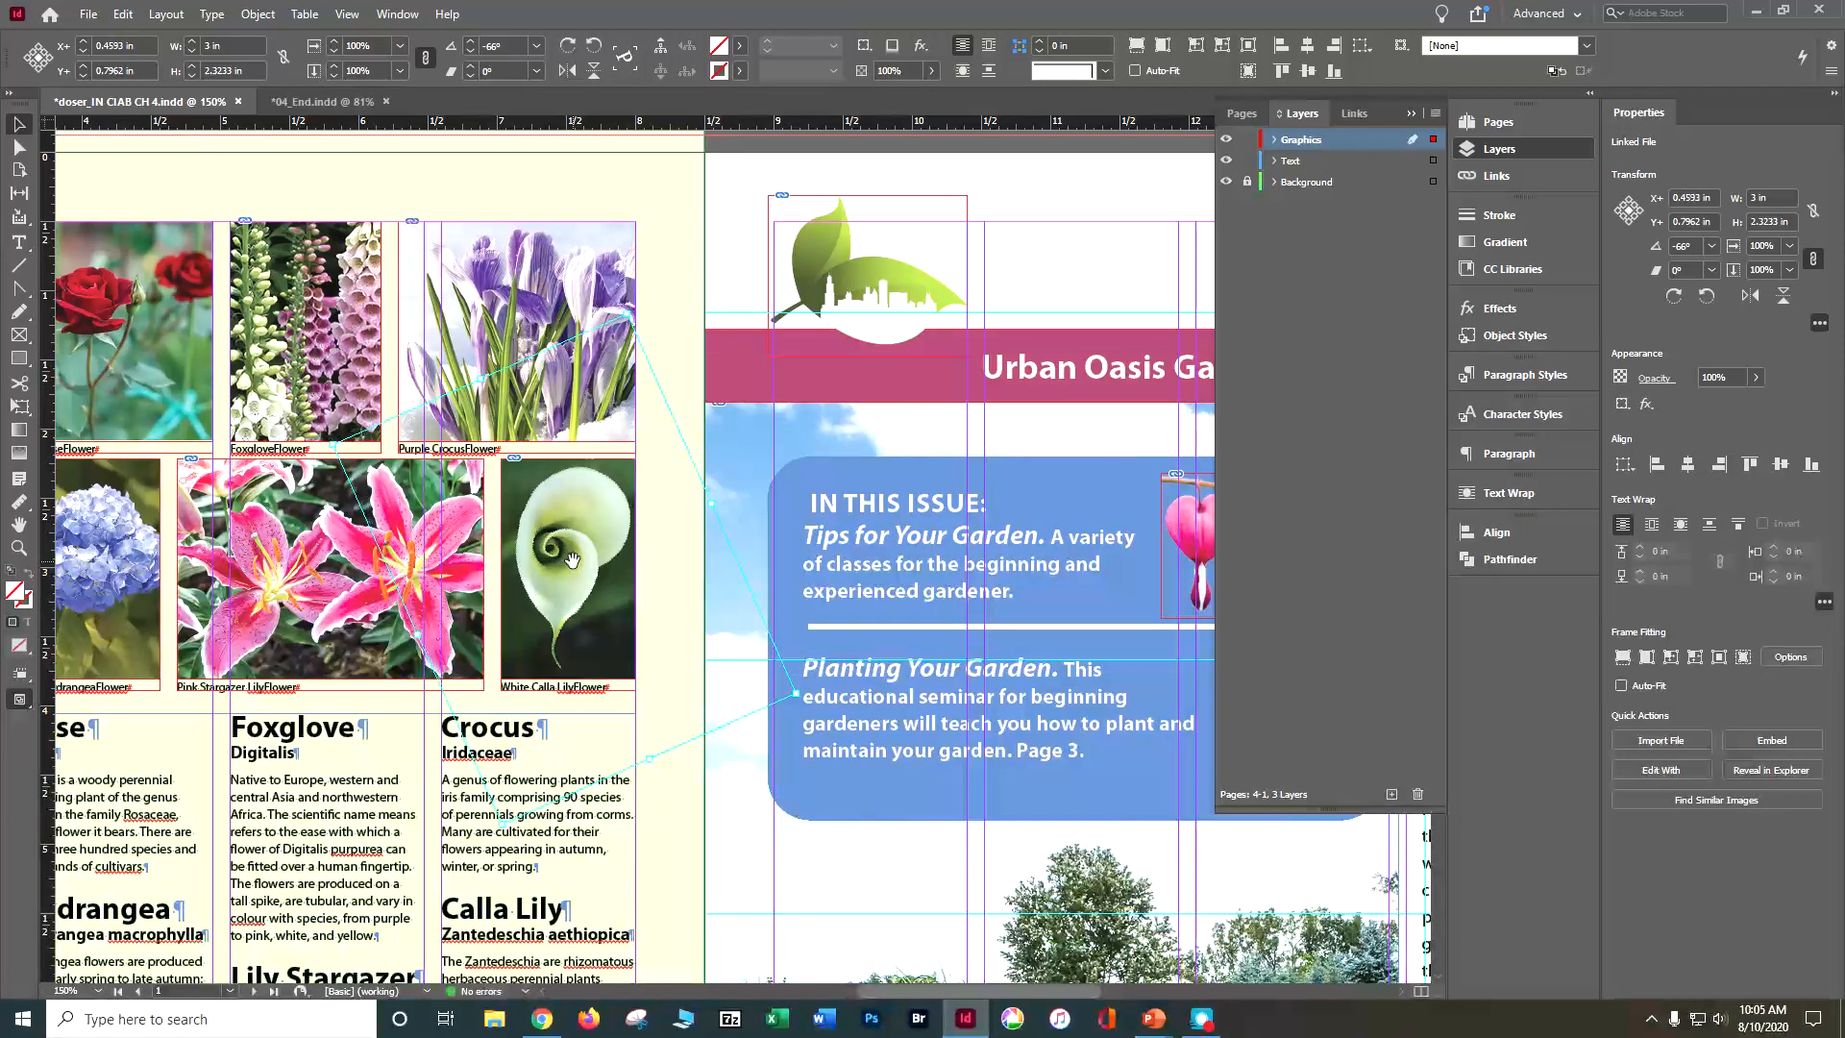
key("Down")
key("Down")
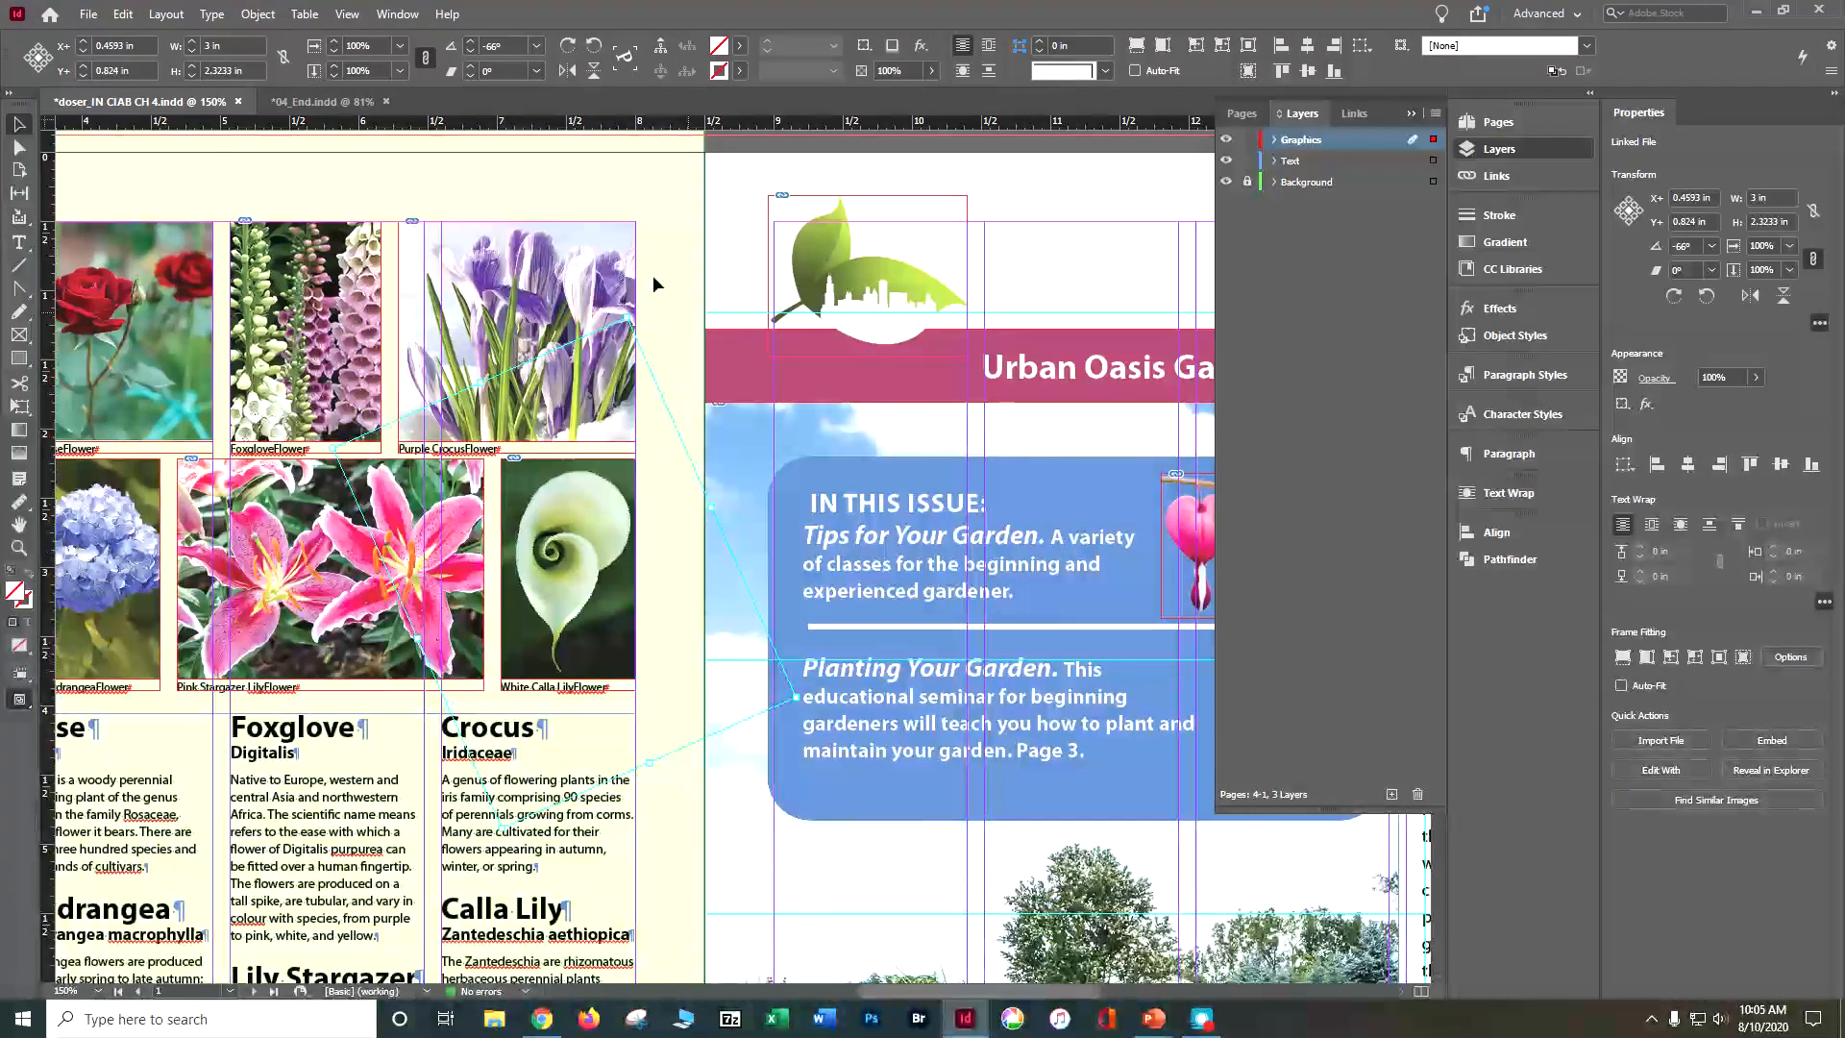
left_click(655, 199)
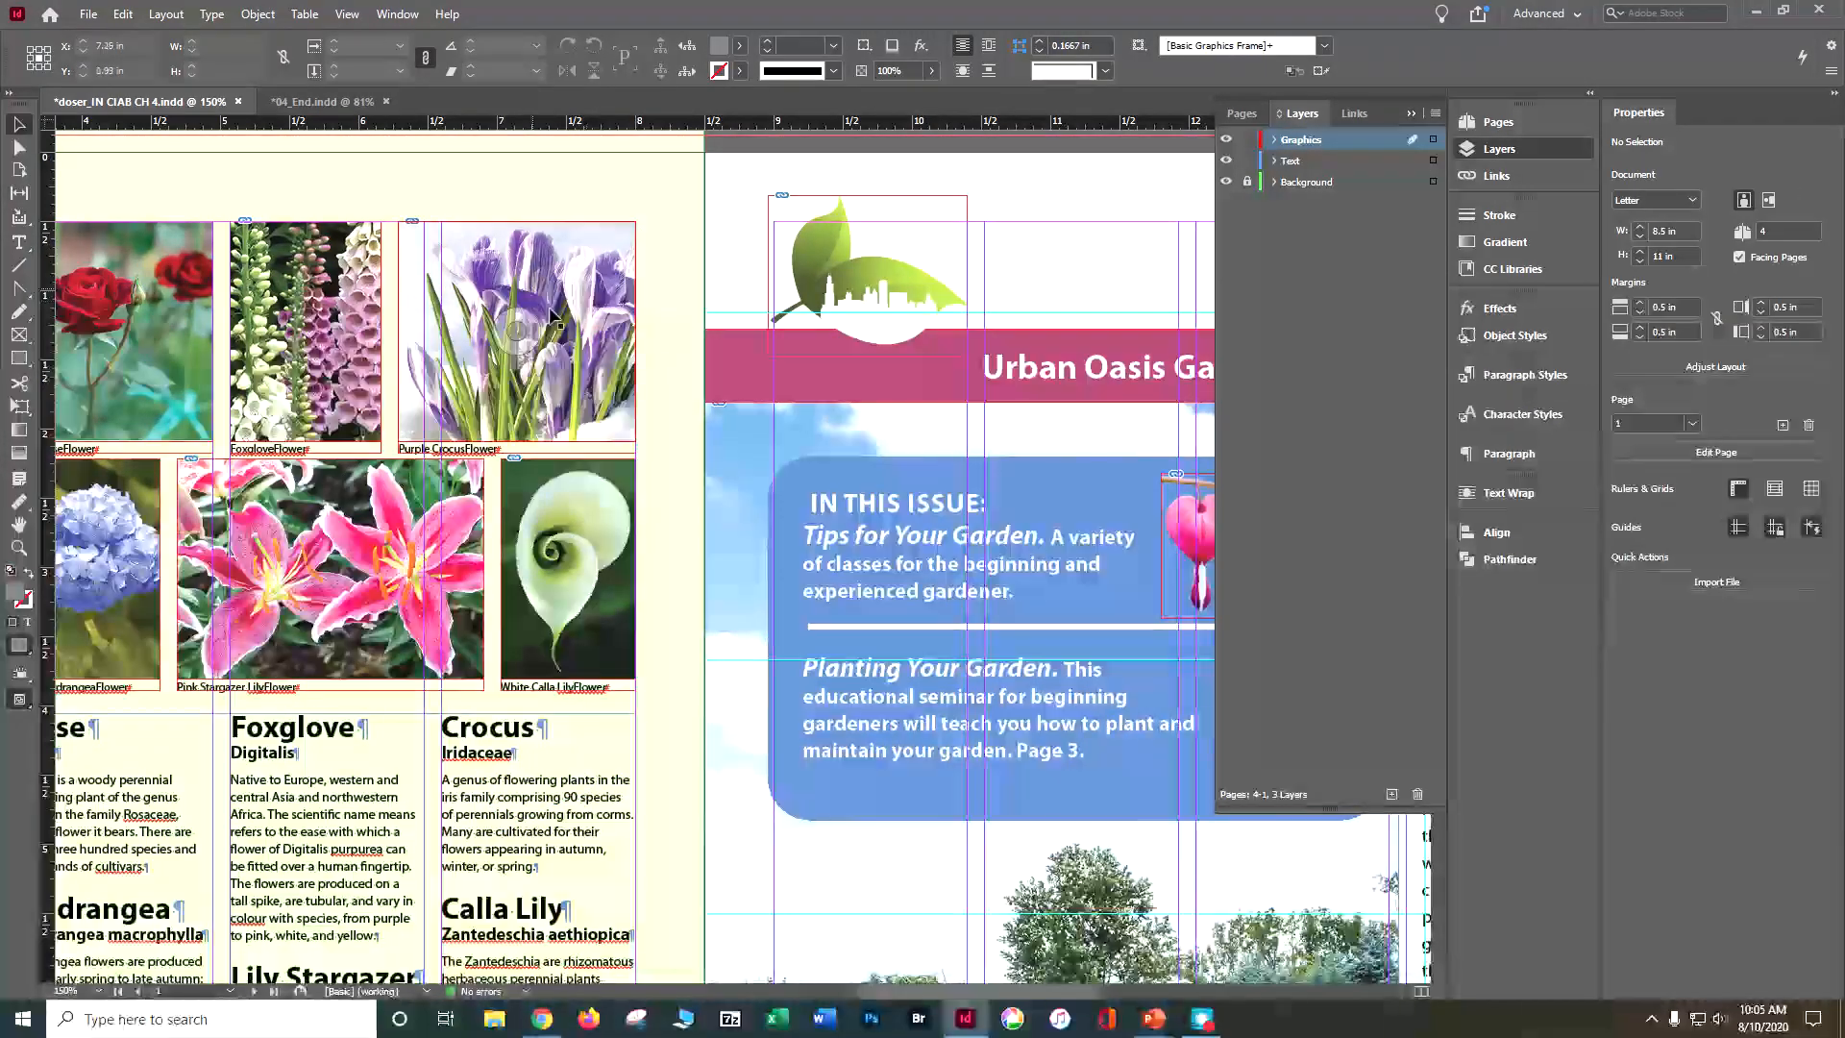
key("ctrl+s")
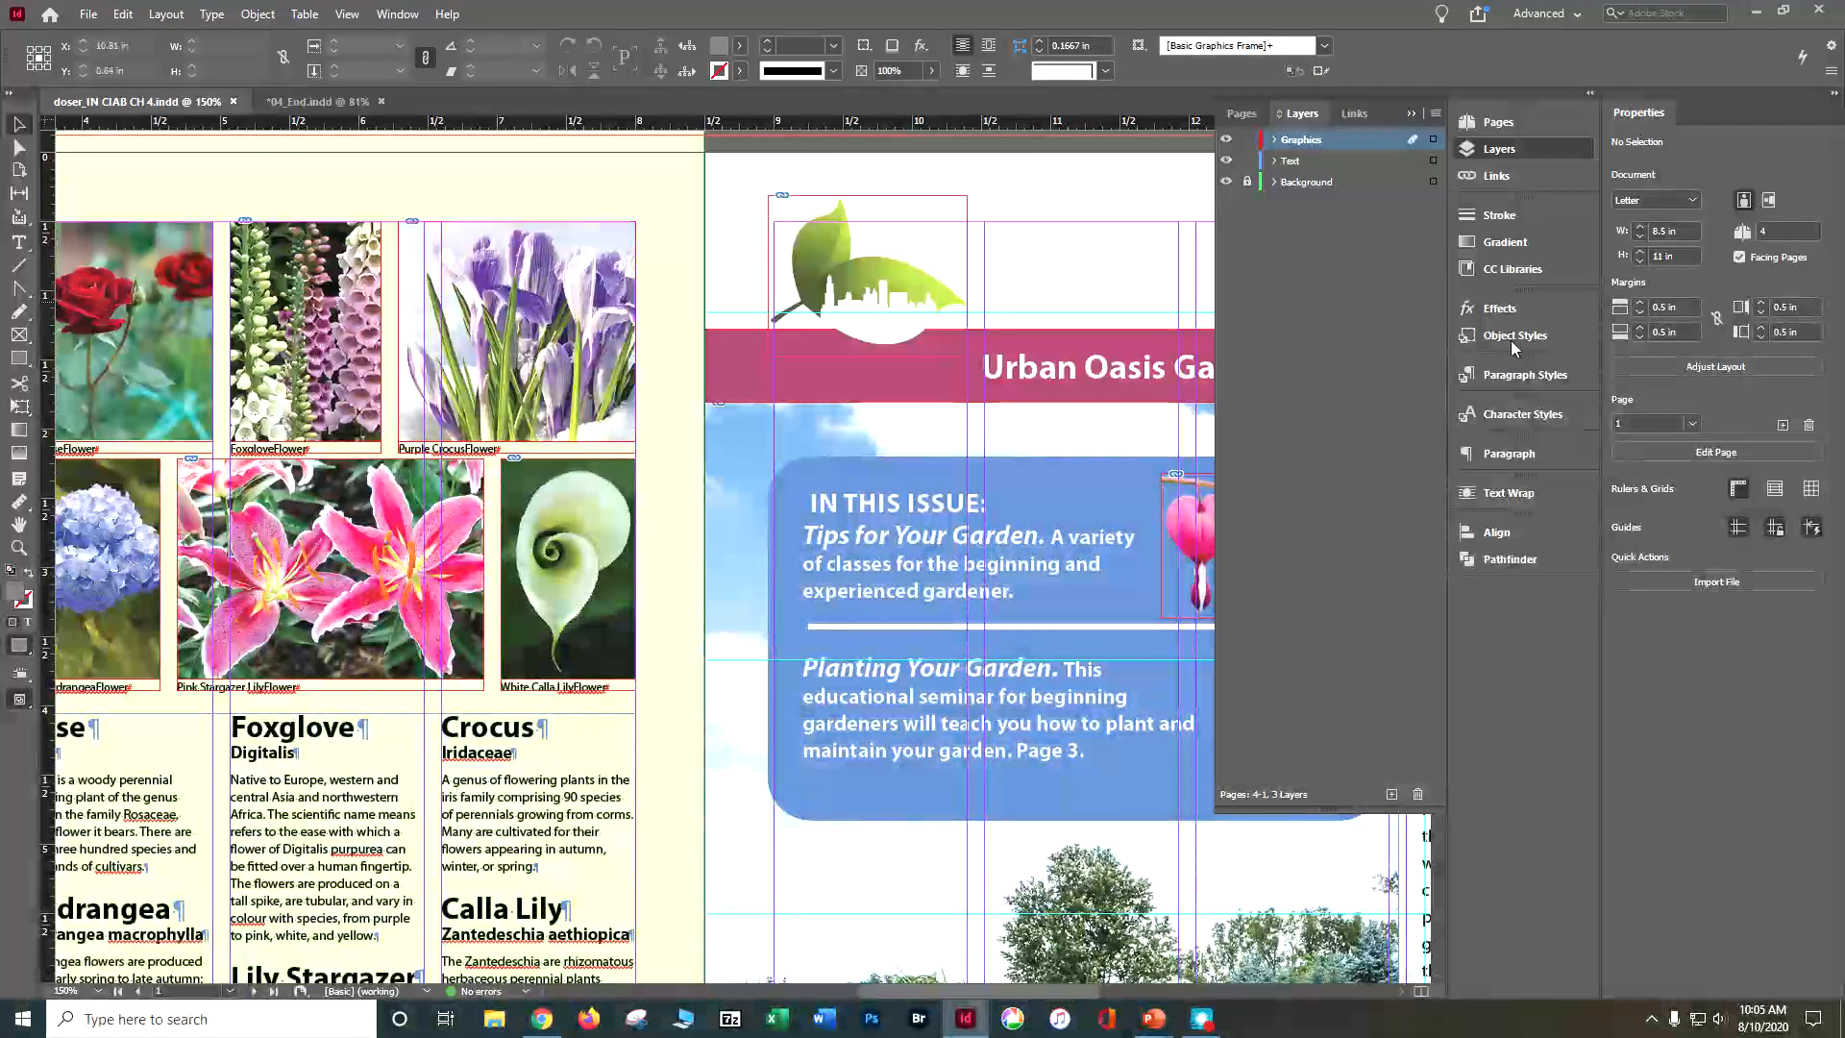
Step: Go to the page 2–3 spread and fit page 2 in the window
left_click(1241, 115)
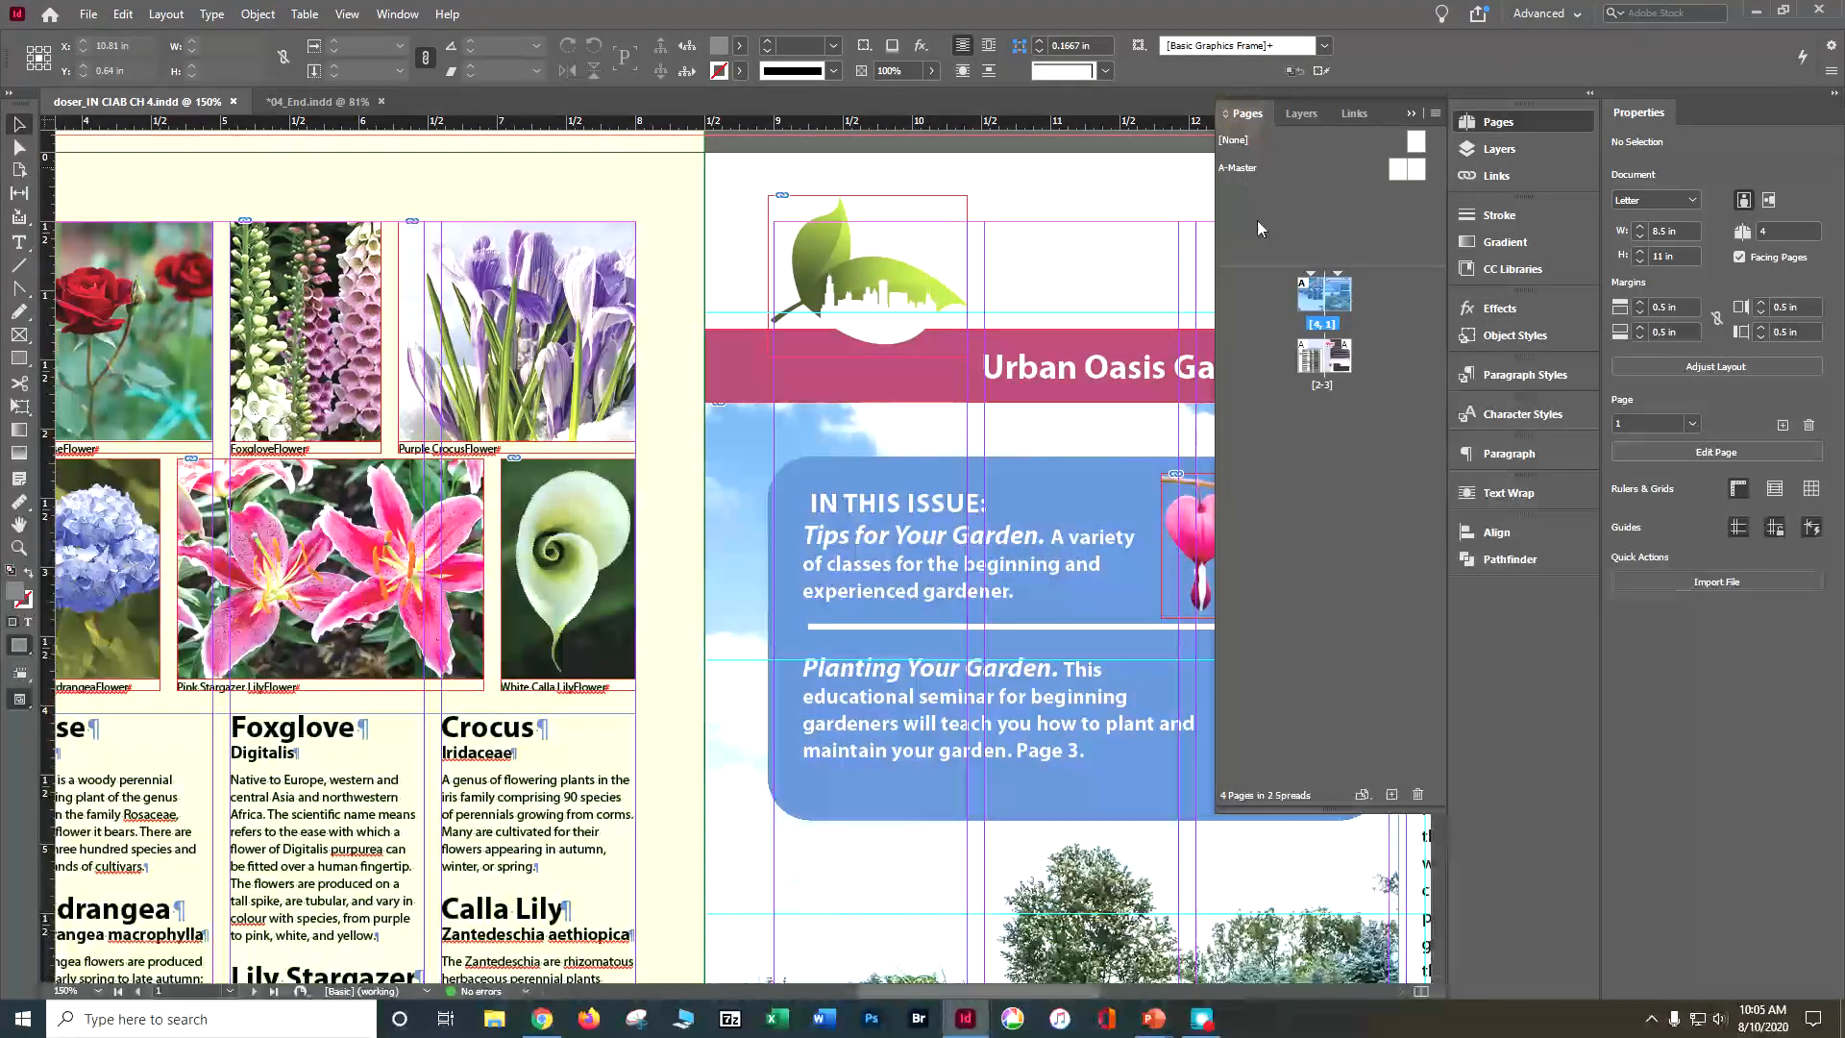
double_click(1318, 363)
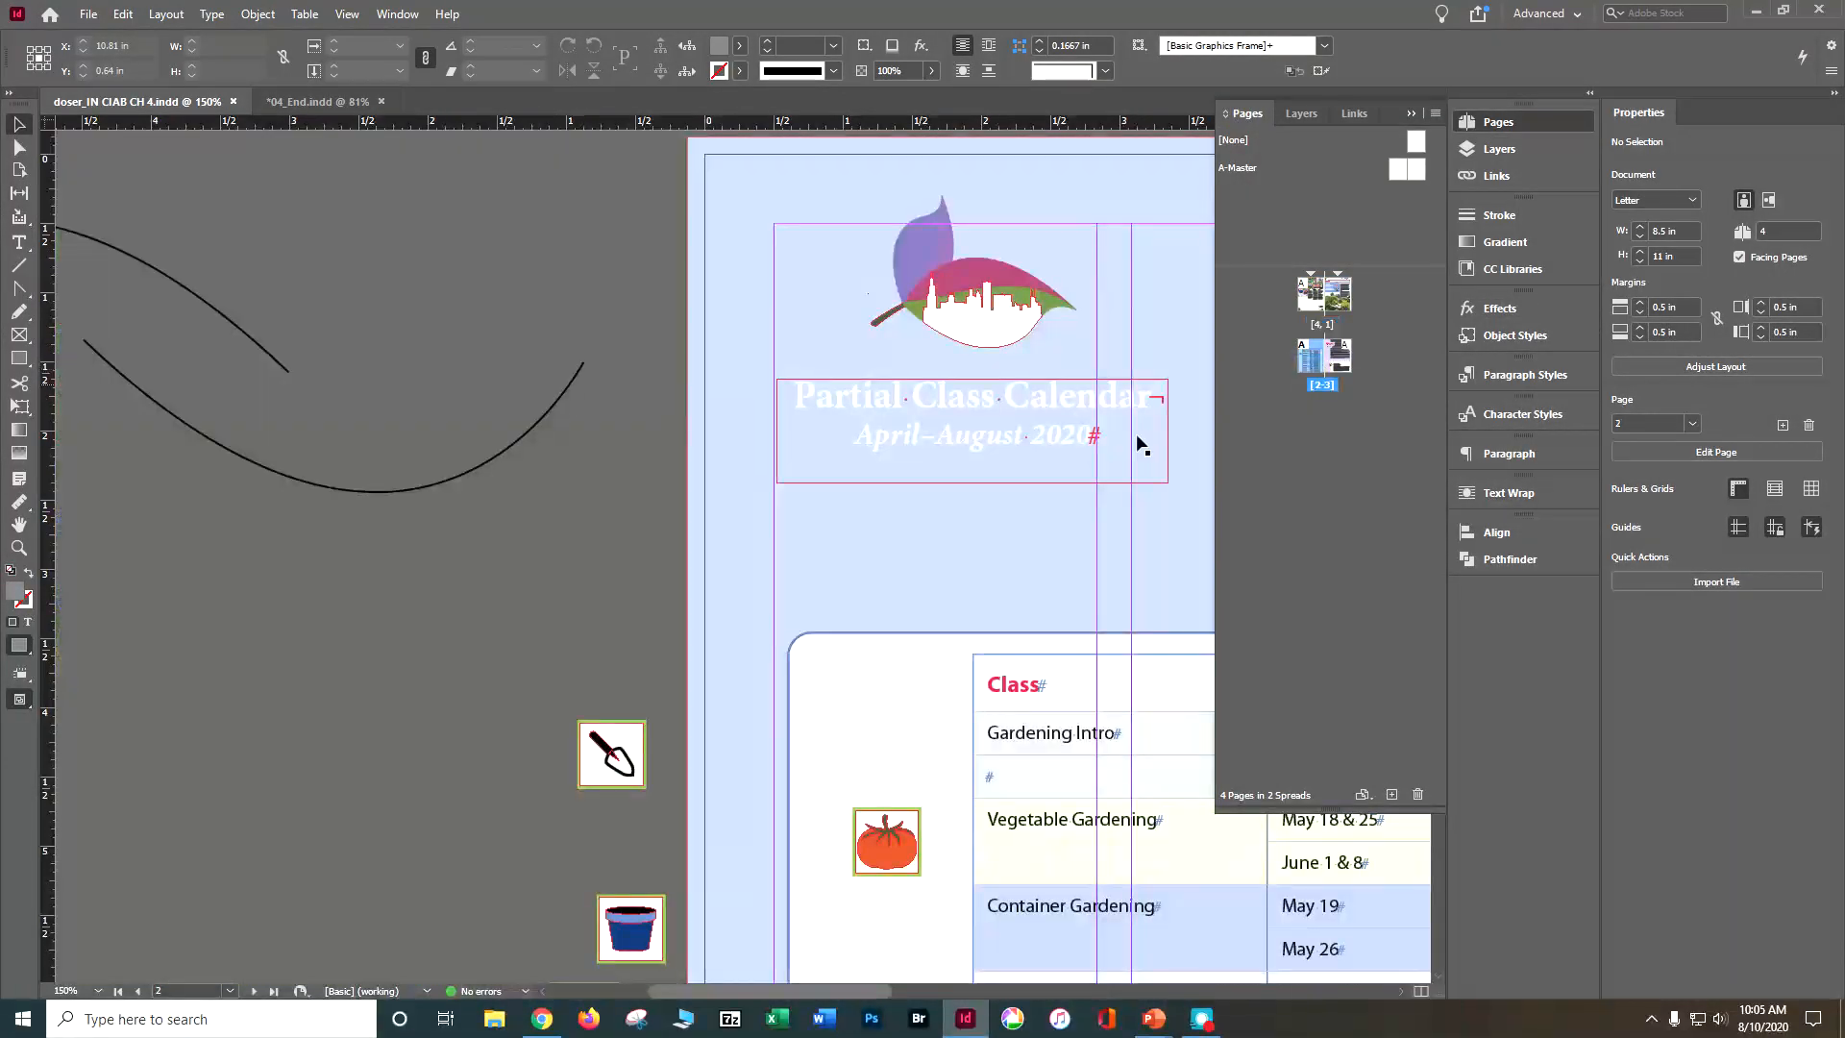
key("ctrl+minus")
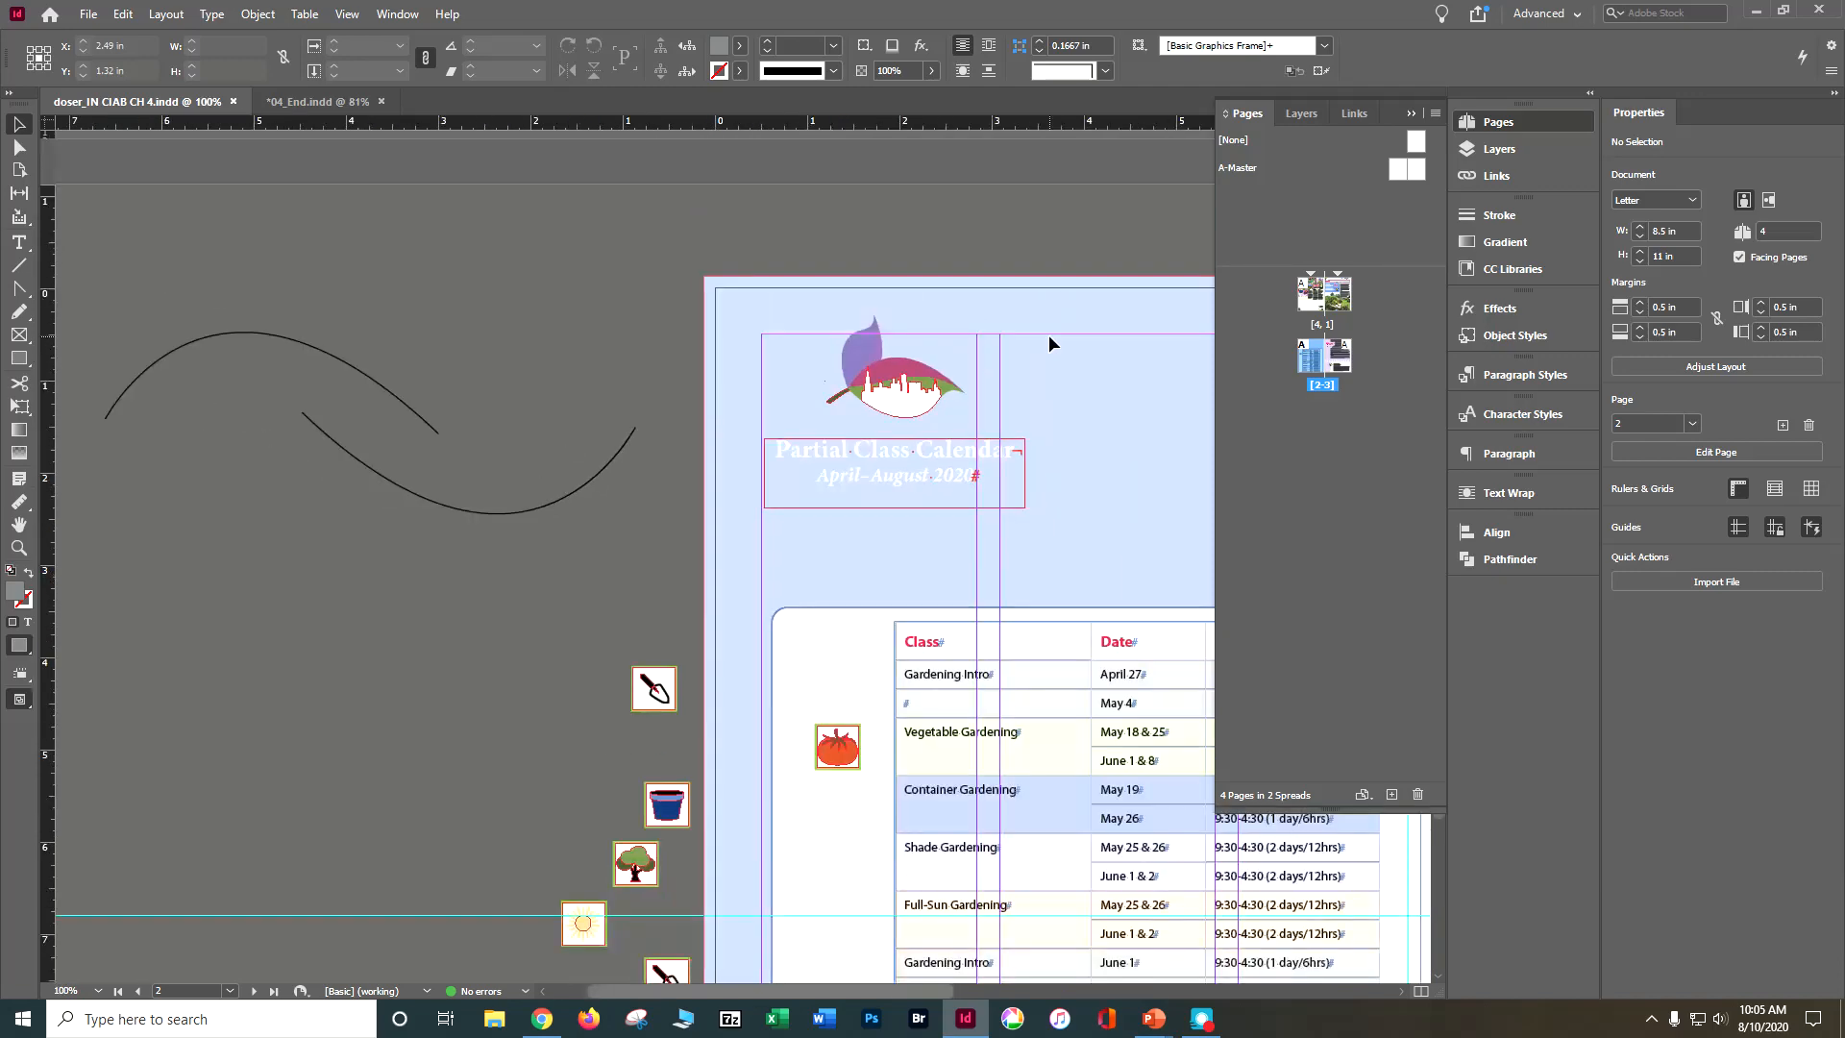
scroll(1156, 310, "down", 3)
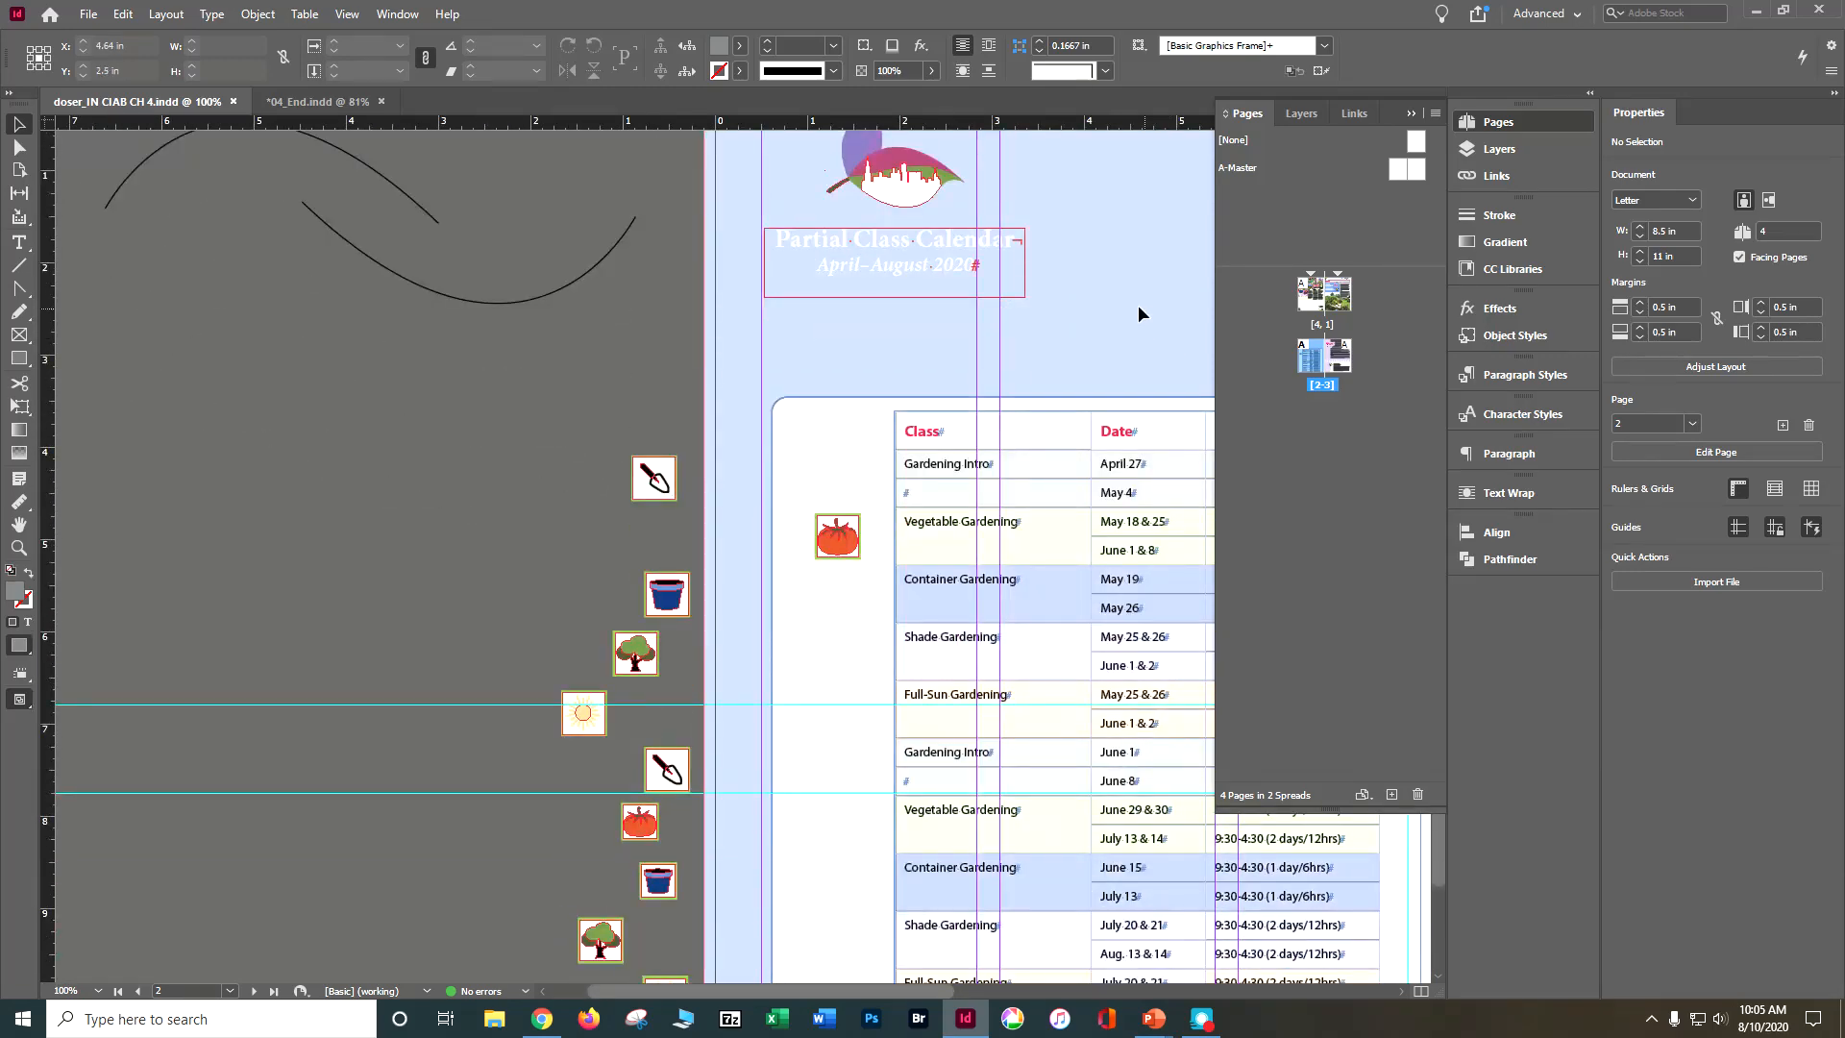
left_click(351, 16)
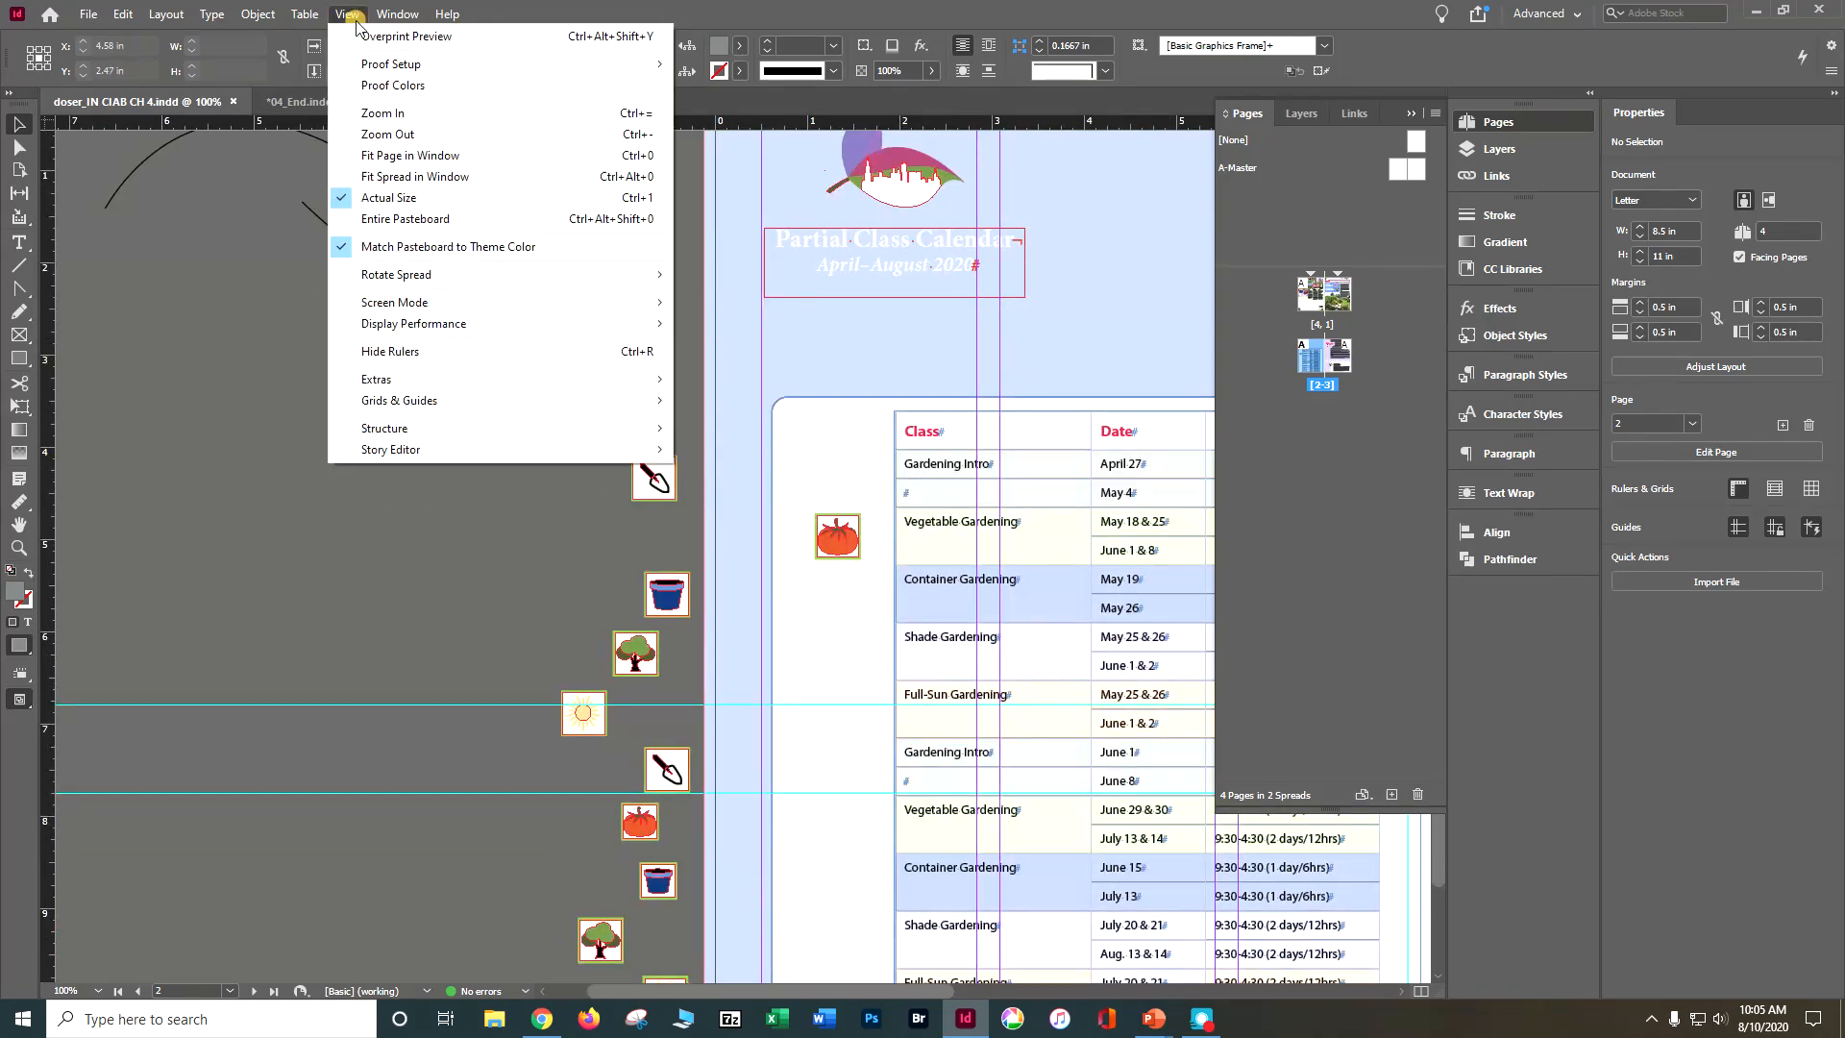
left_click(404, 176)
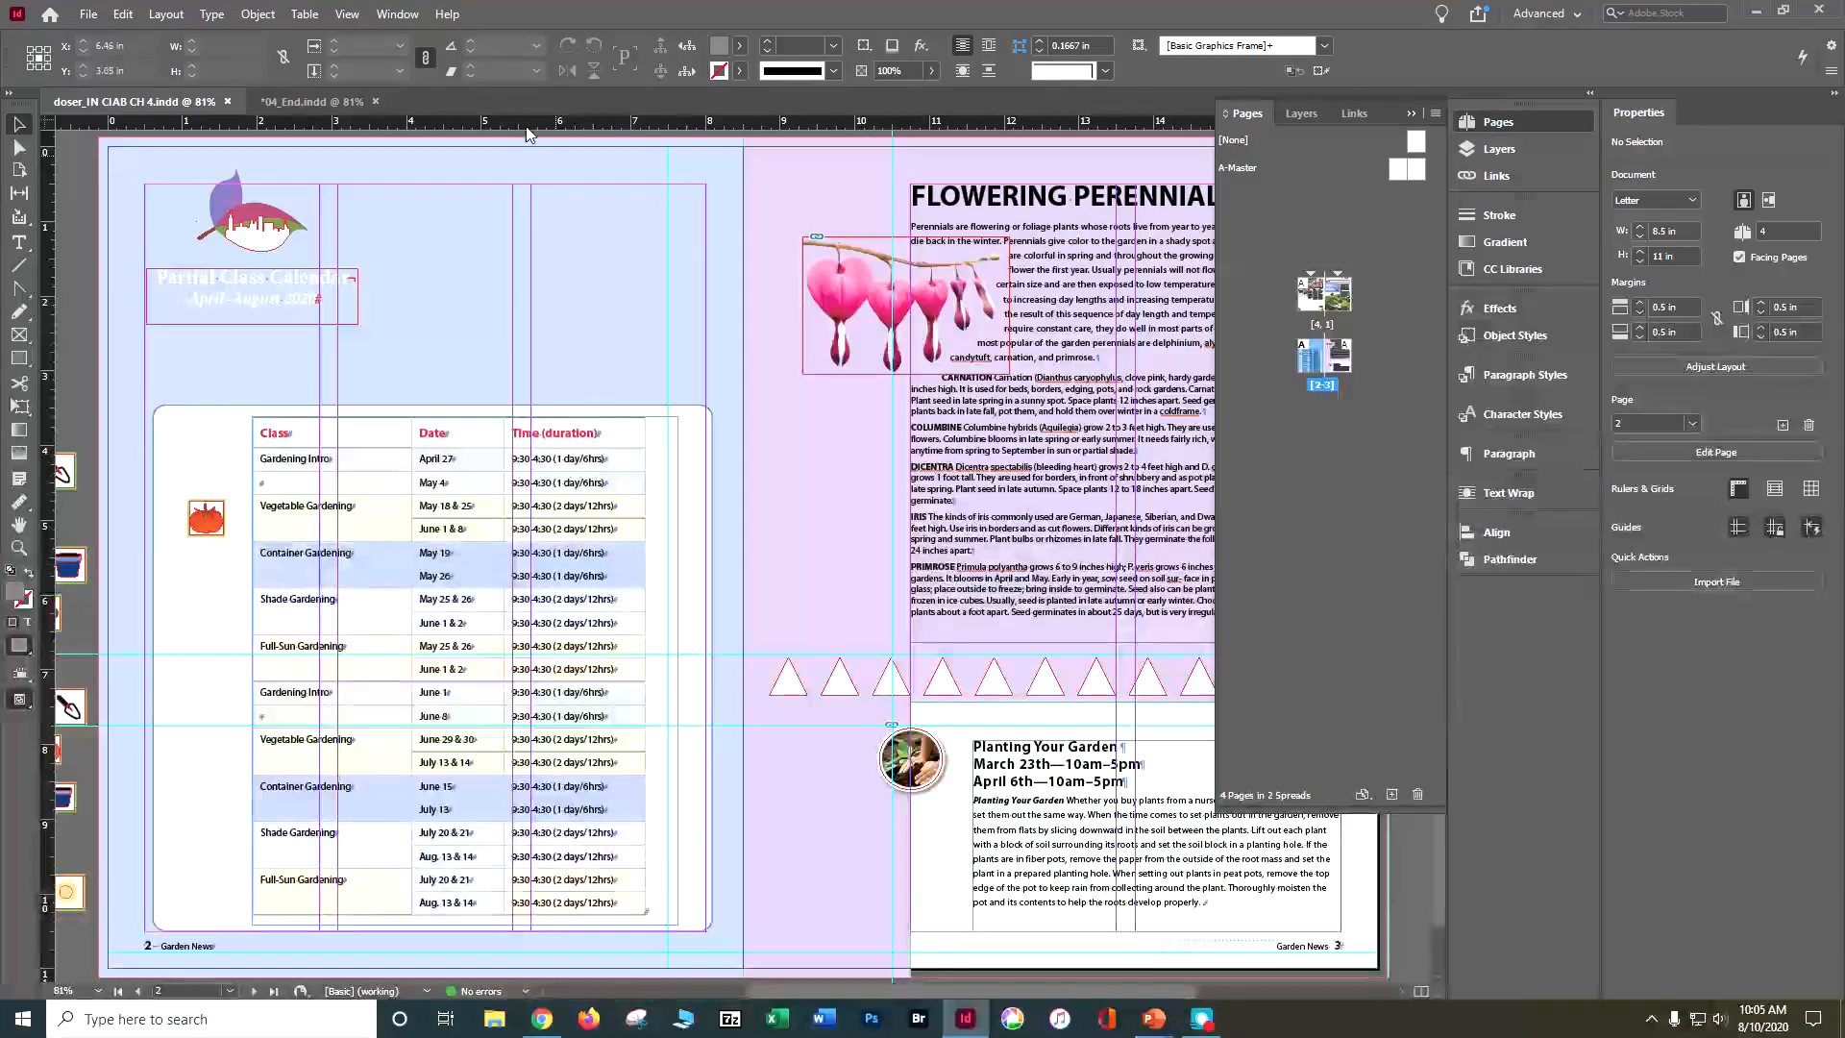
left_click(347, 14)
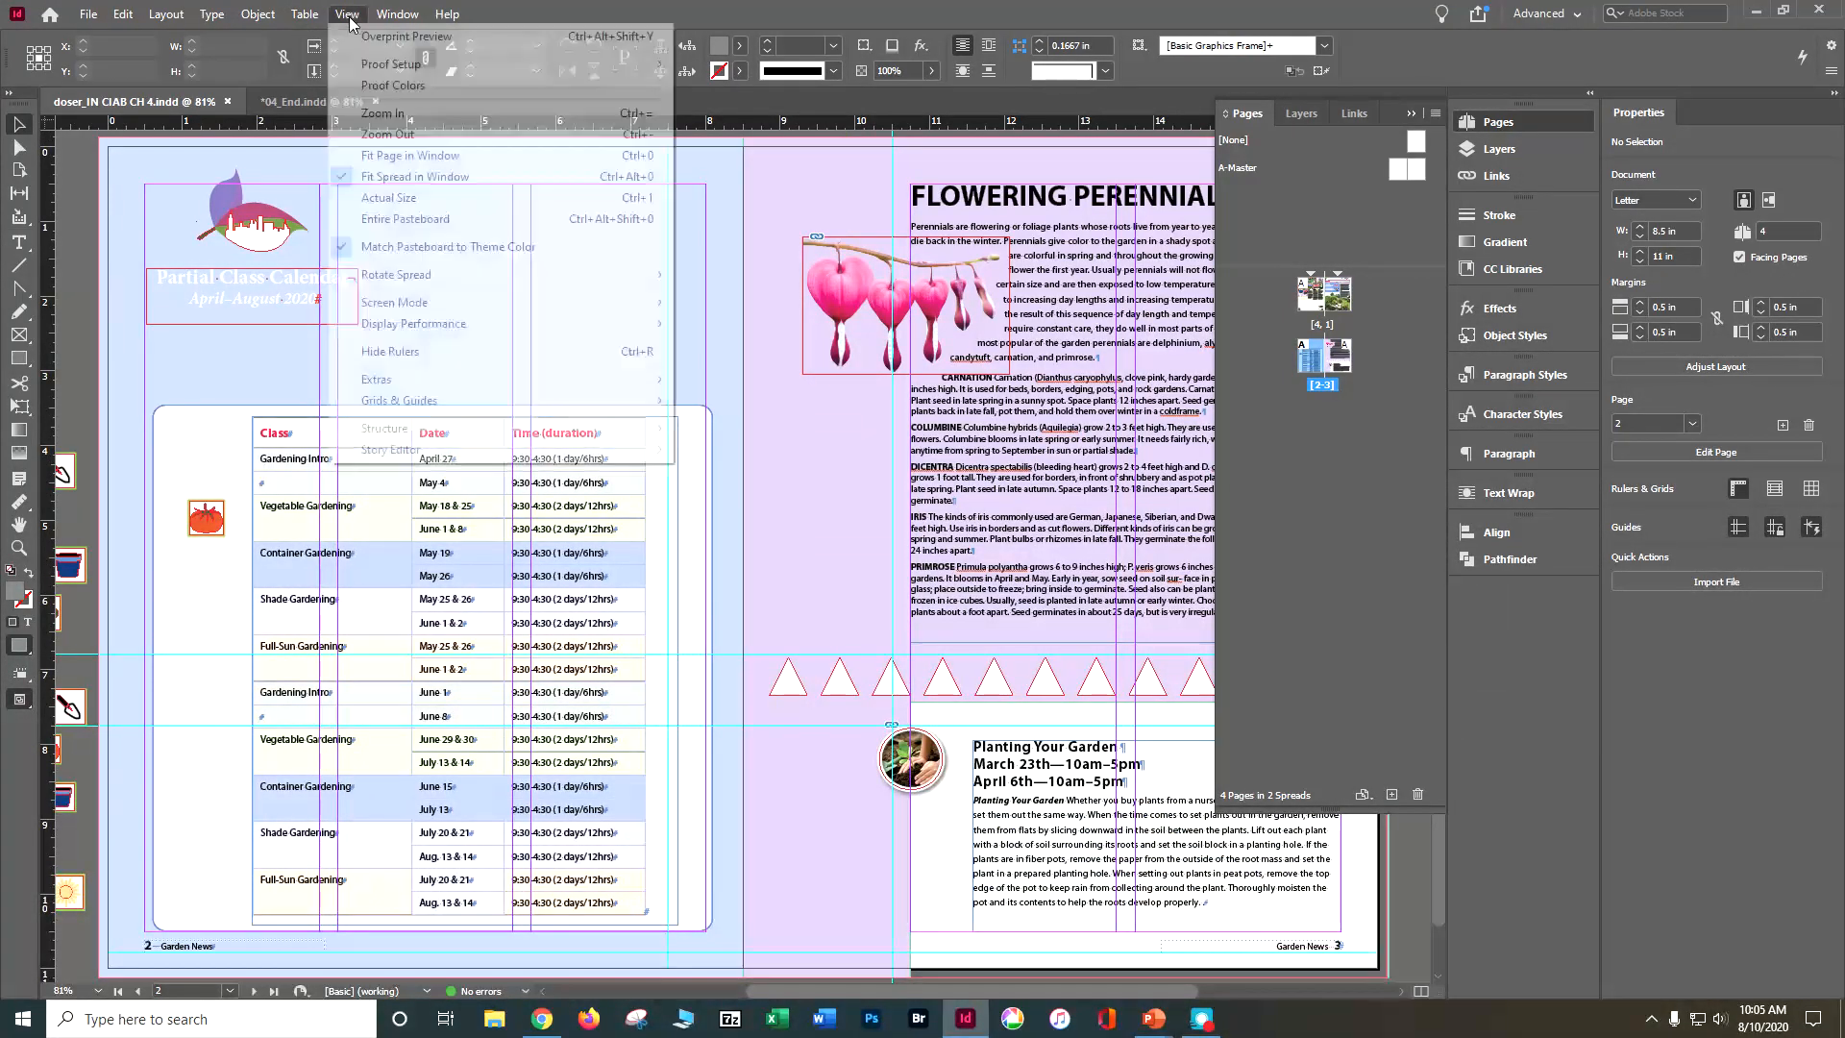
left_click(404, 156)
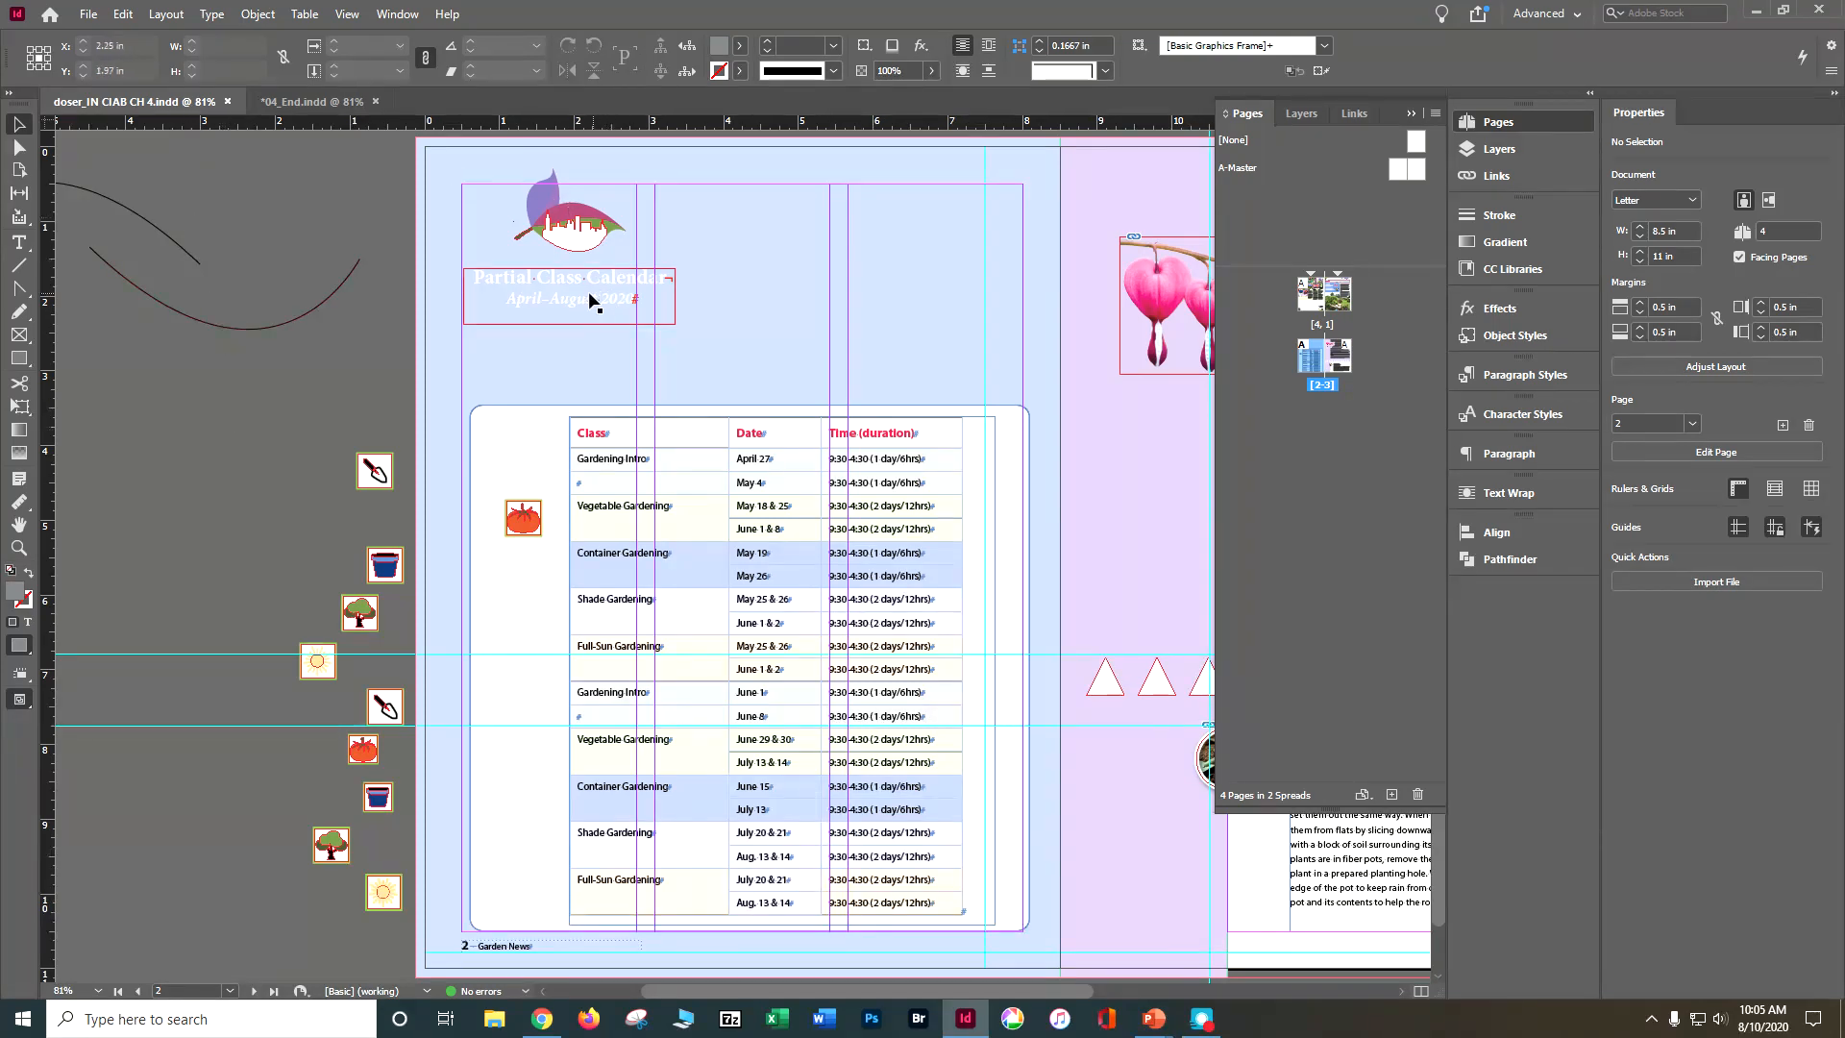
Step: Center the leaf logo and the Partial Class Calendar text frame horizontally on page 2, aligning them to the page
left_click(593, 235)
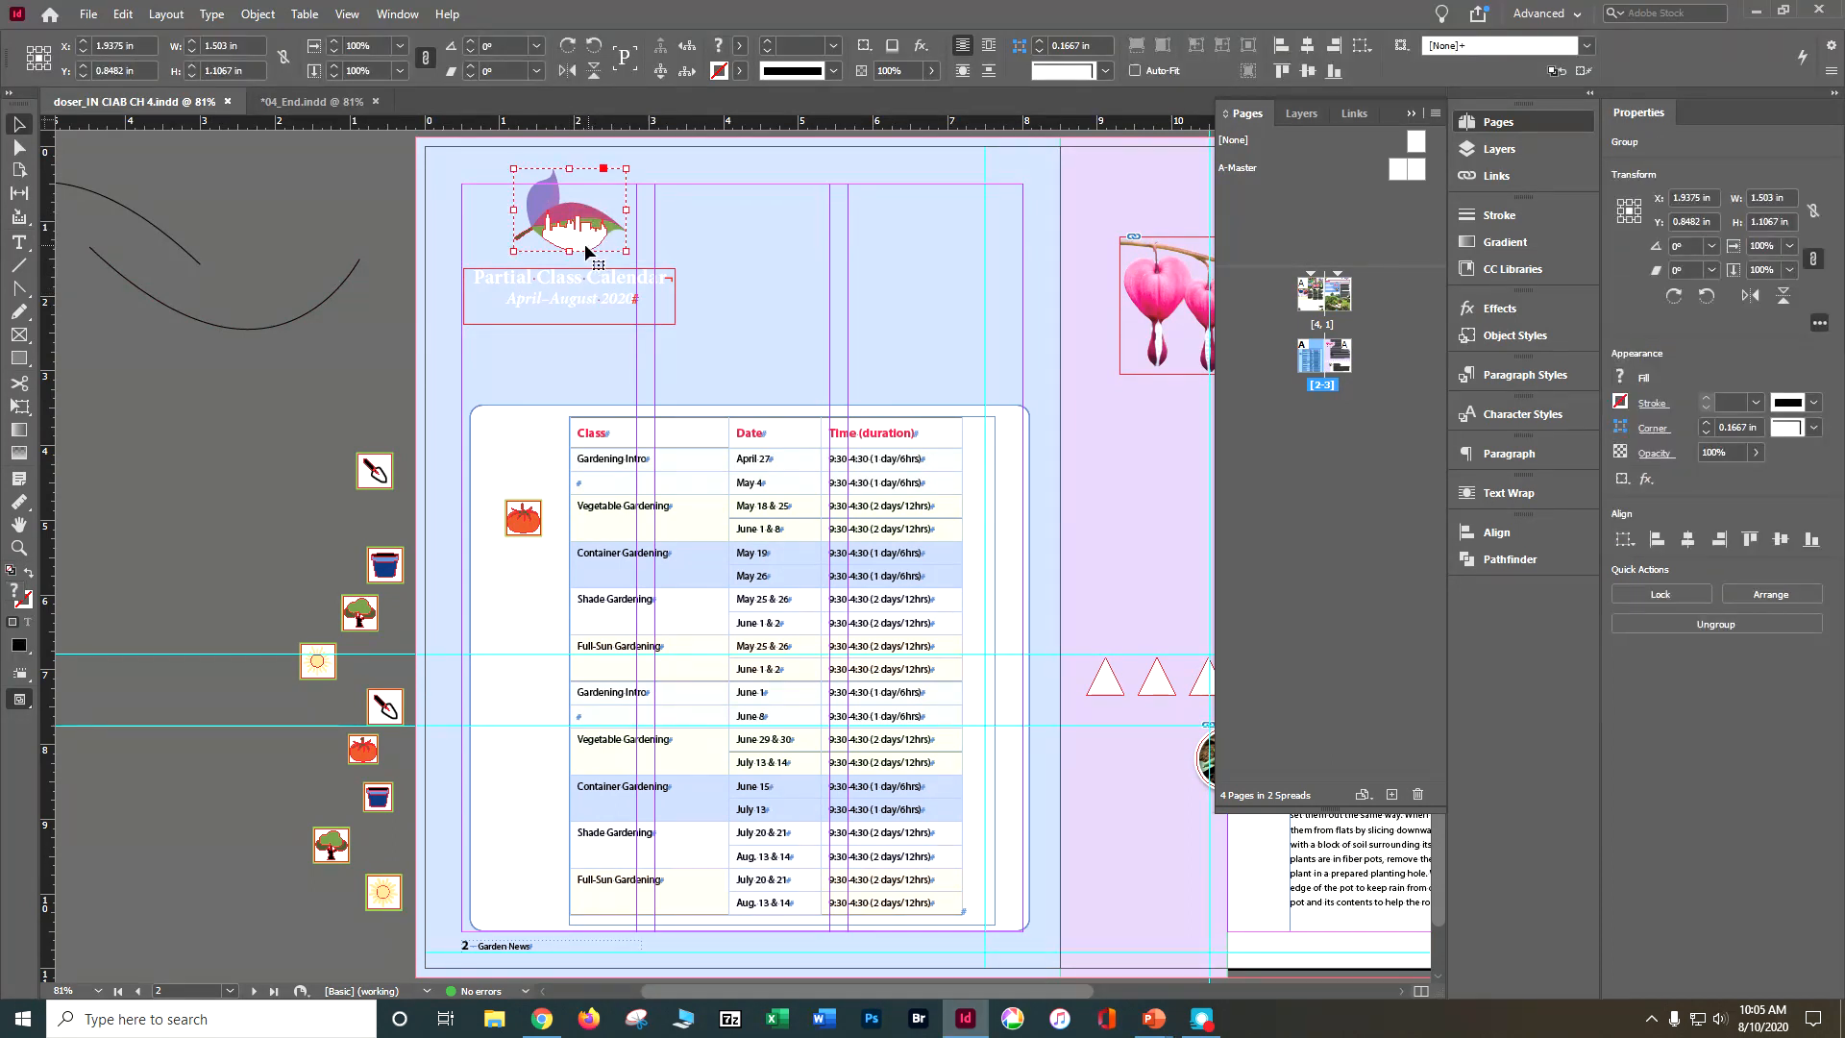
left_click(609, 306, "shift")
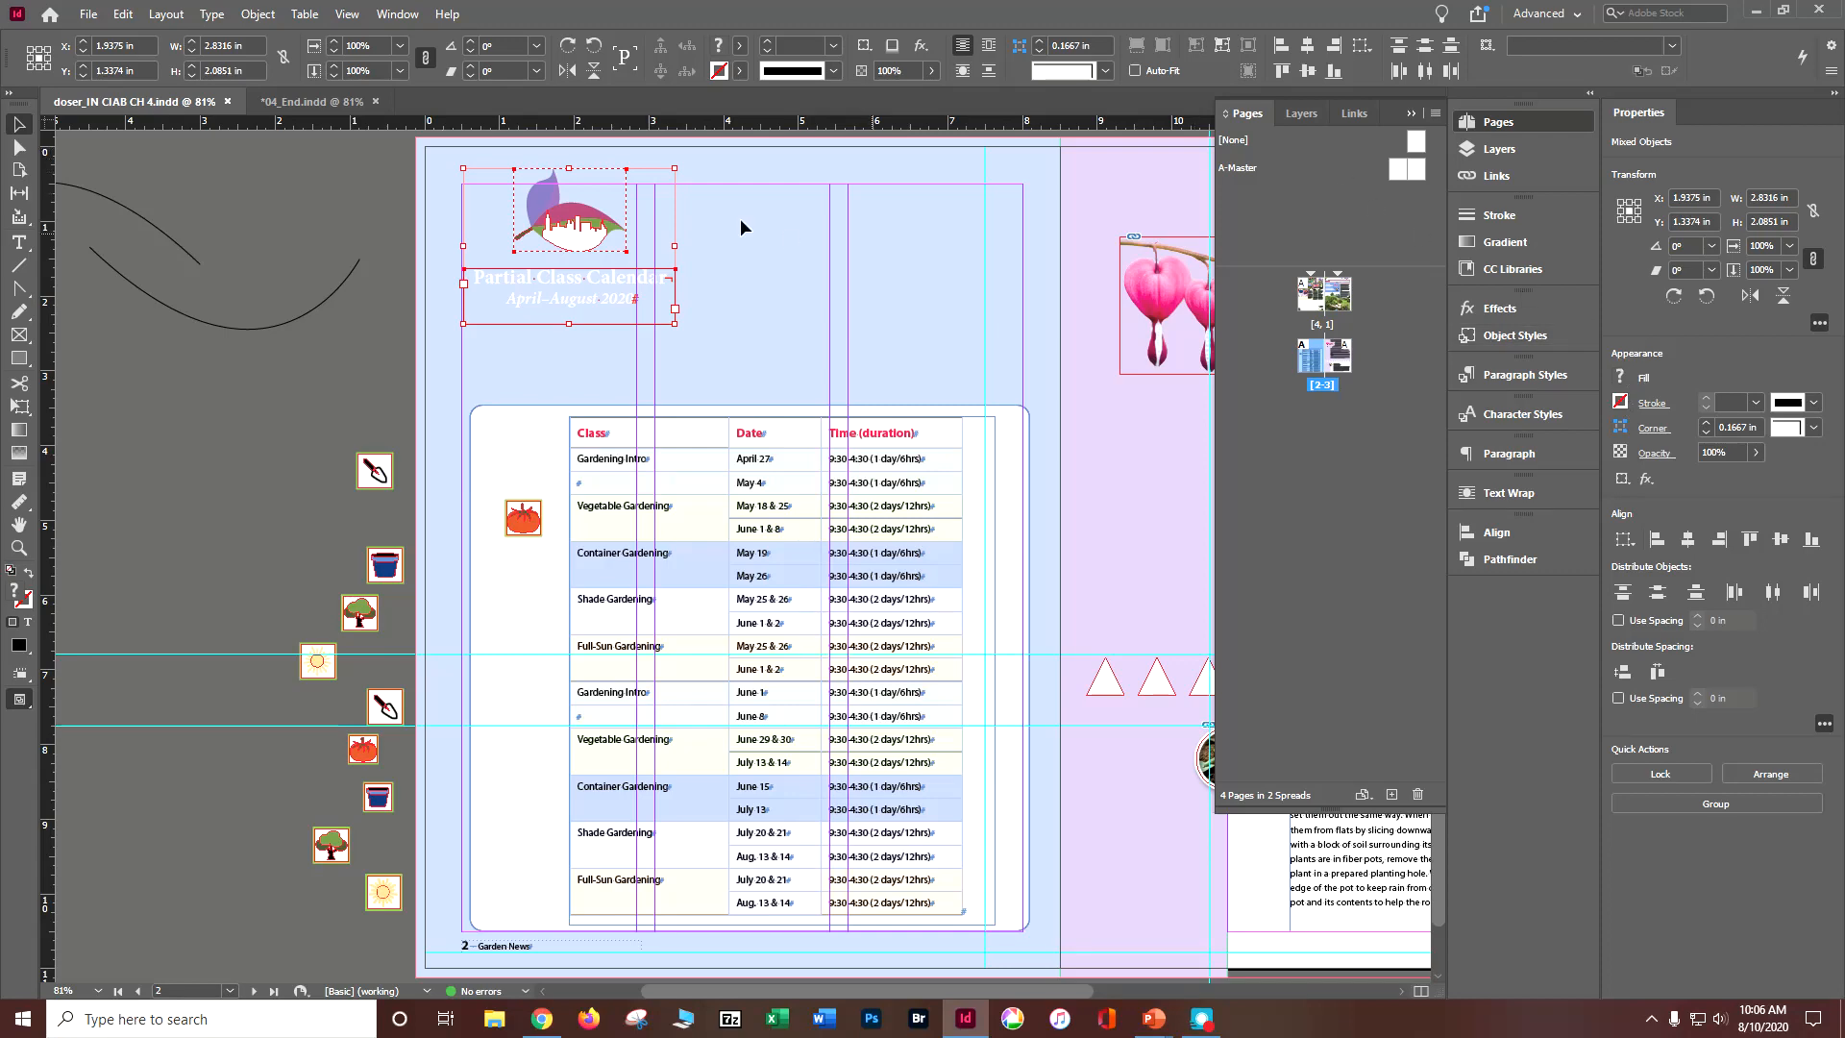
left_click(1484, 537)
left_click(1485, 537)
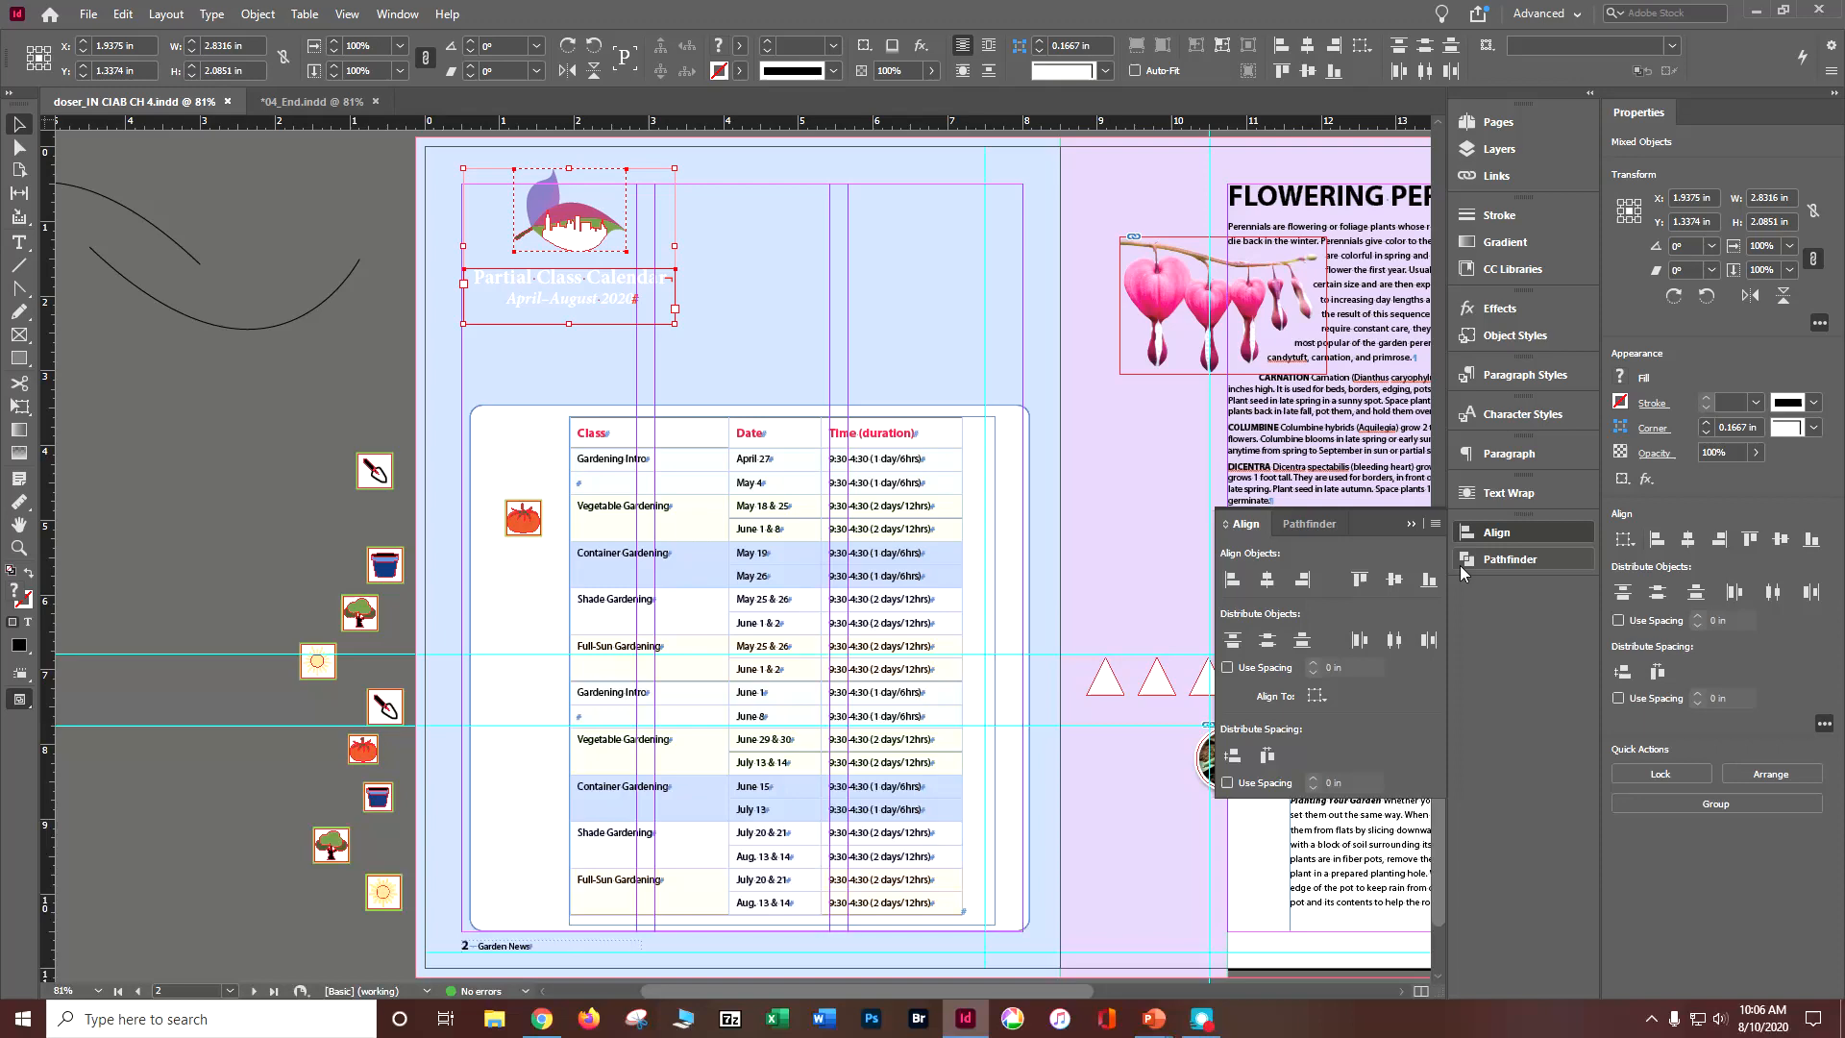
left_click(1322, 698)
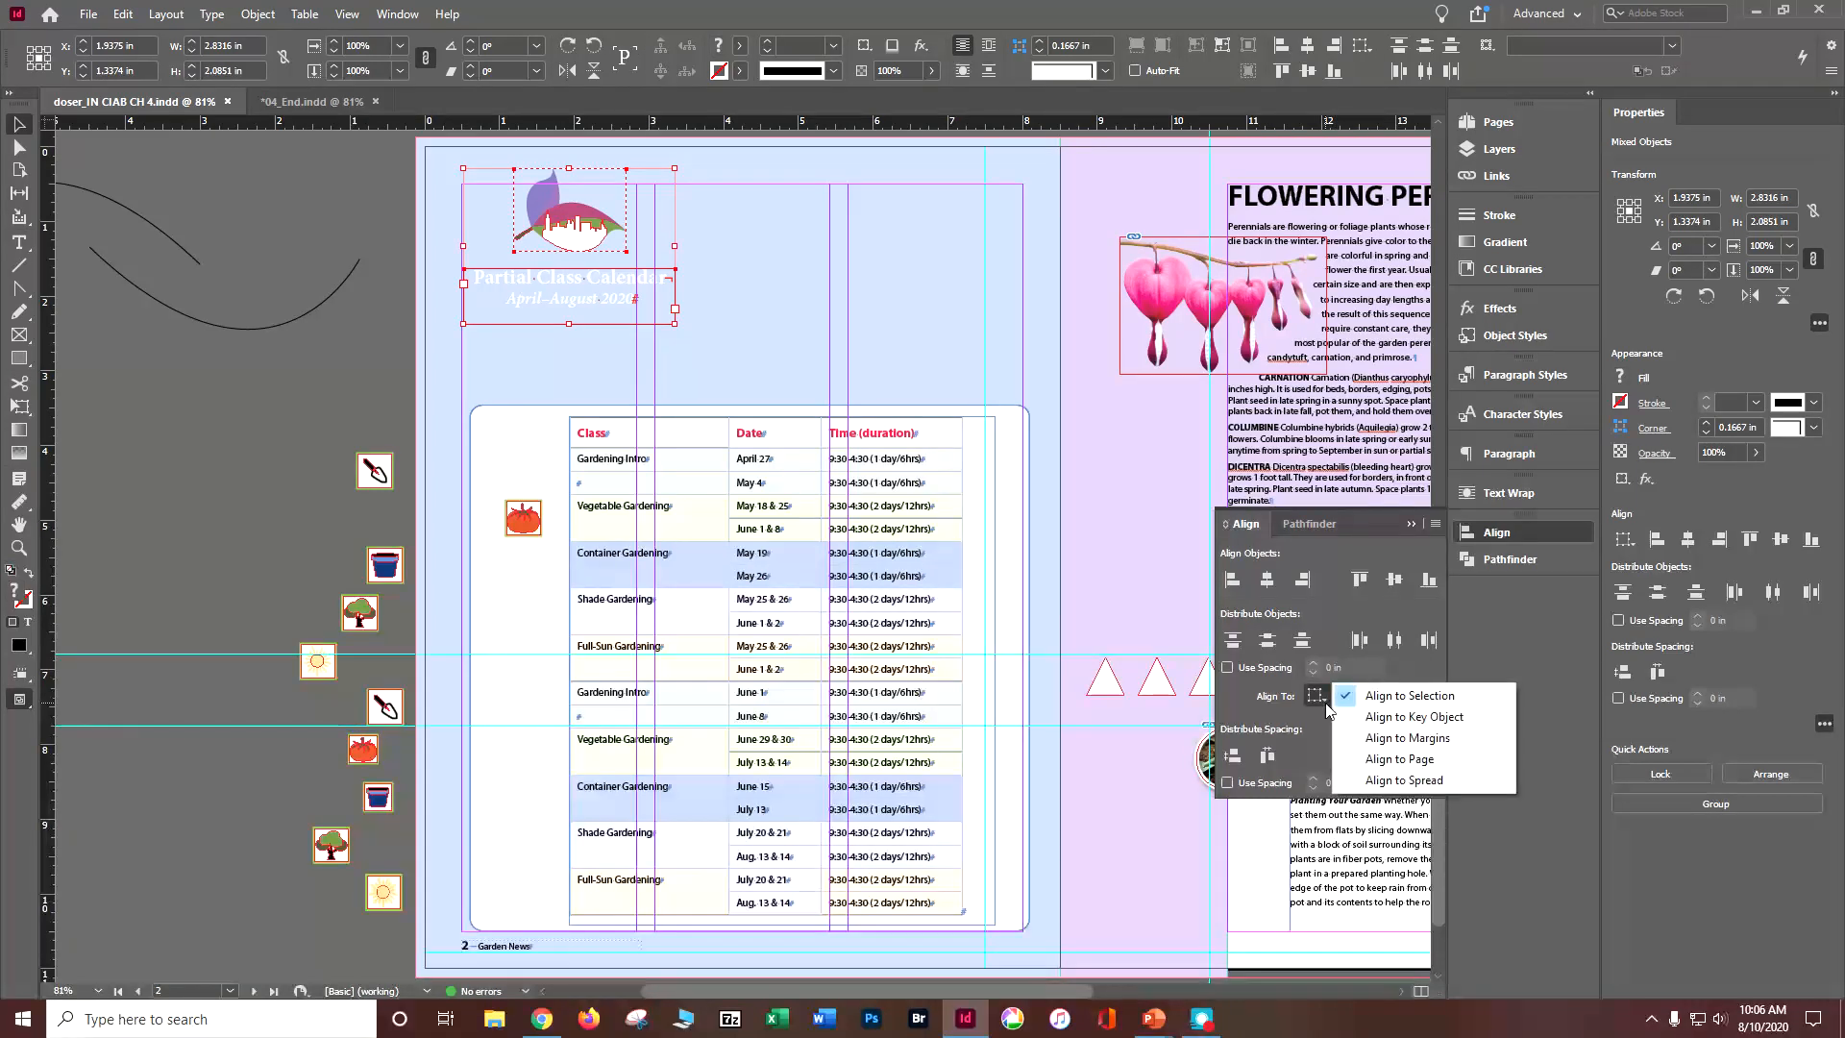
left_click(1384, 761)
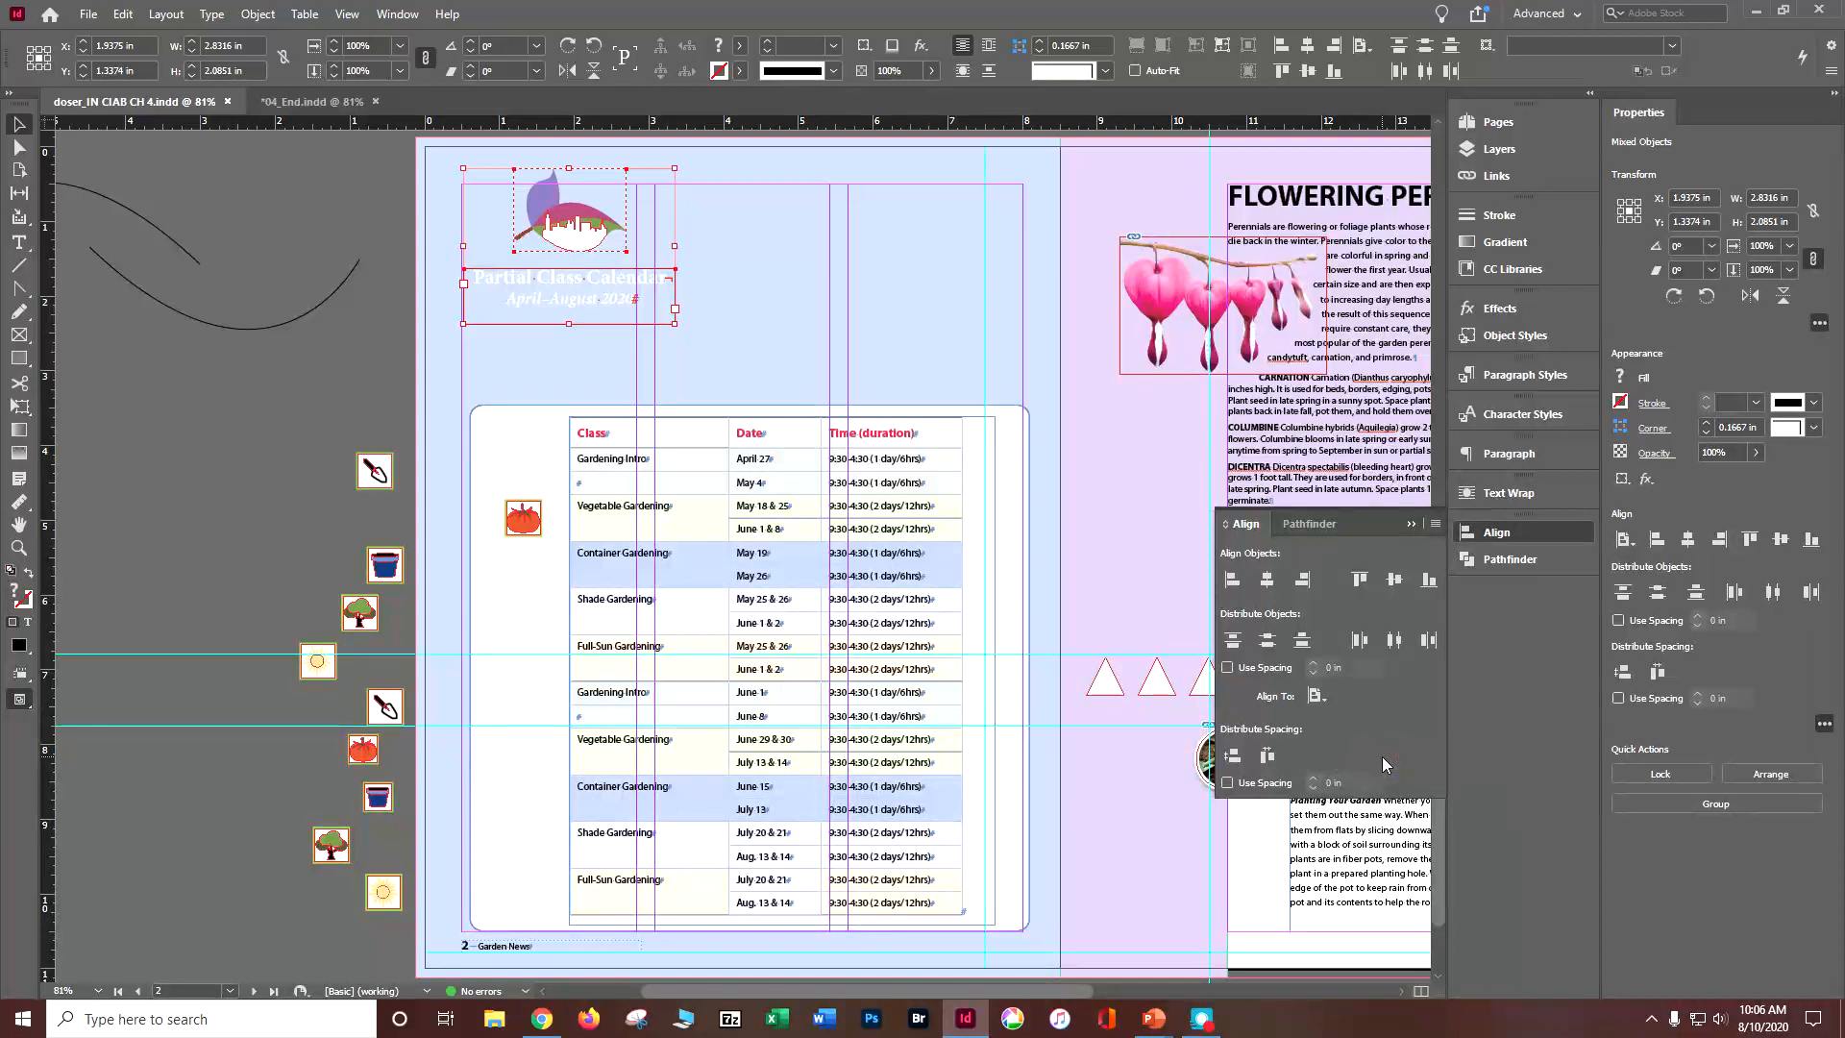
left_click(1266, 581)
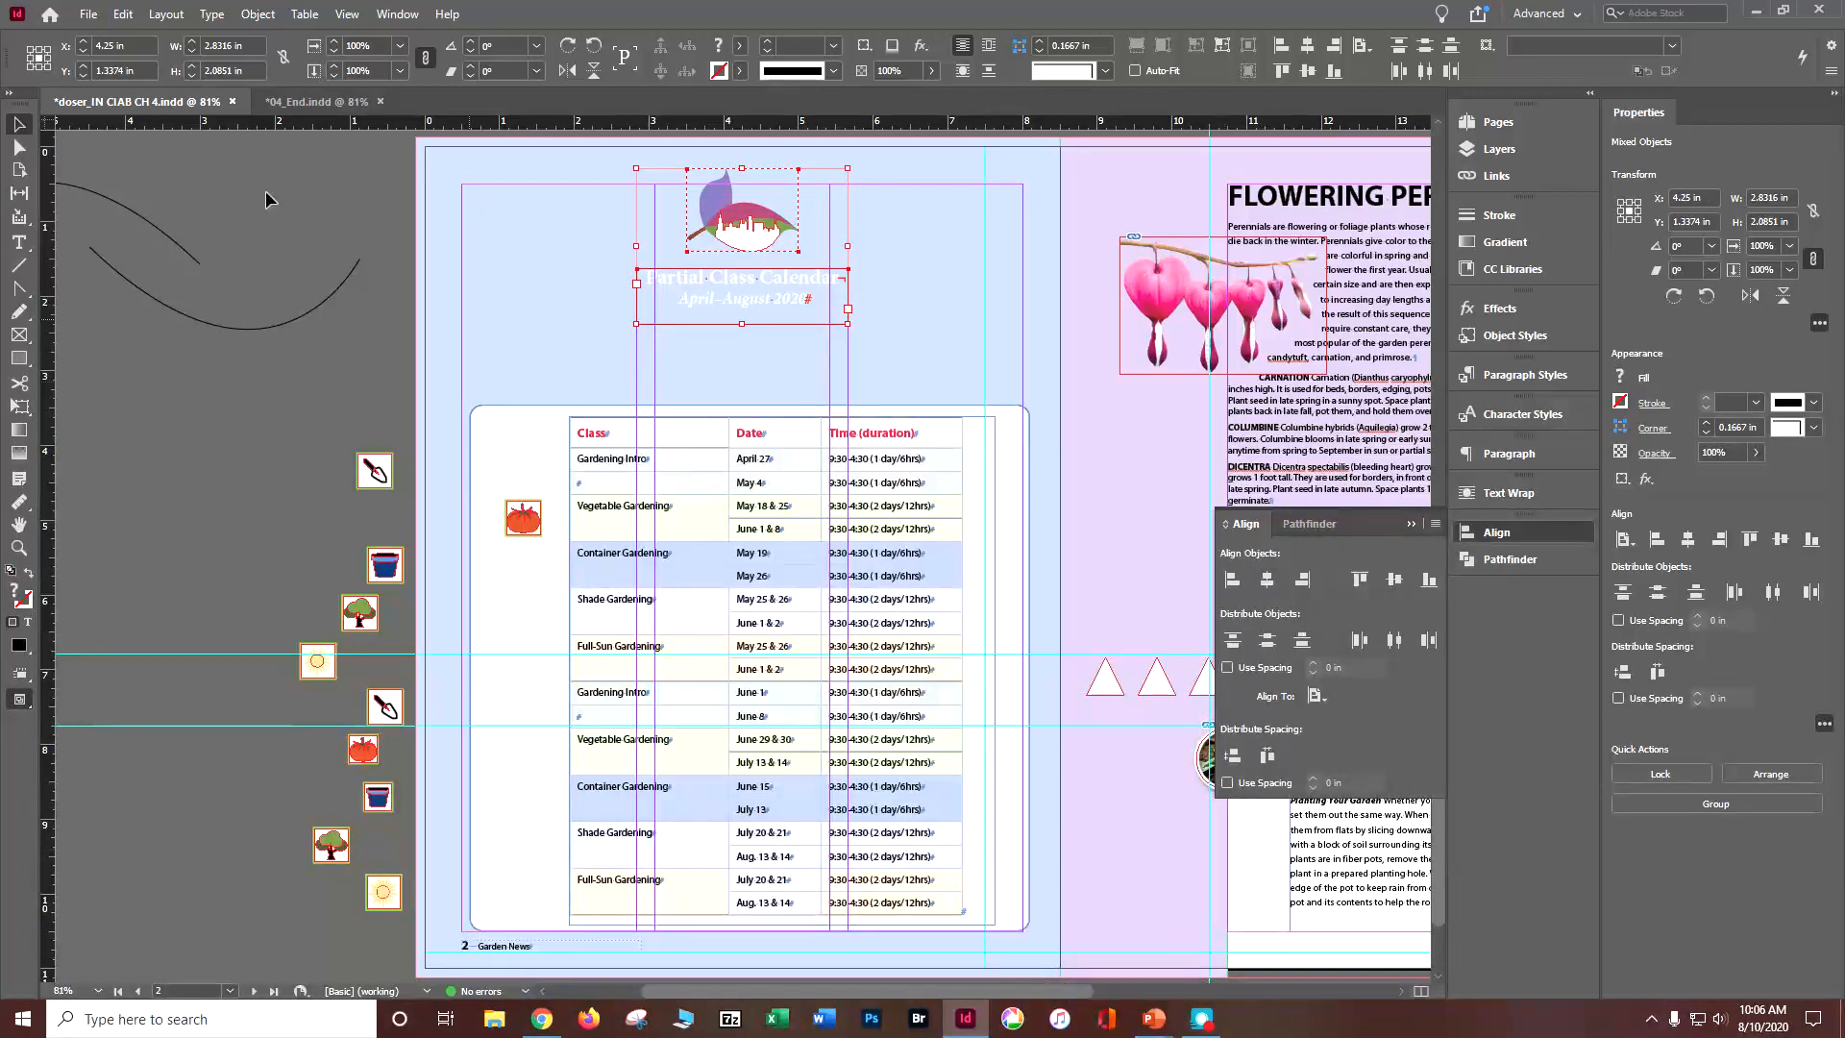
left_click(294, 179)
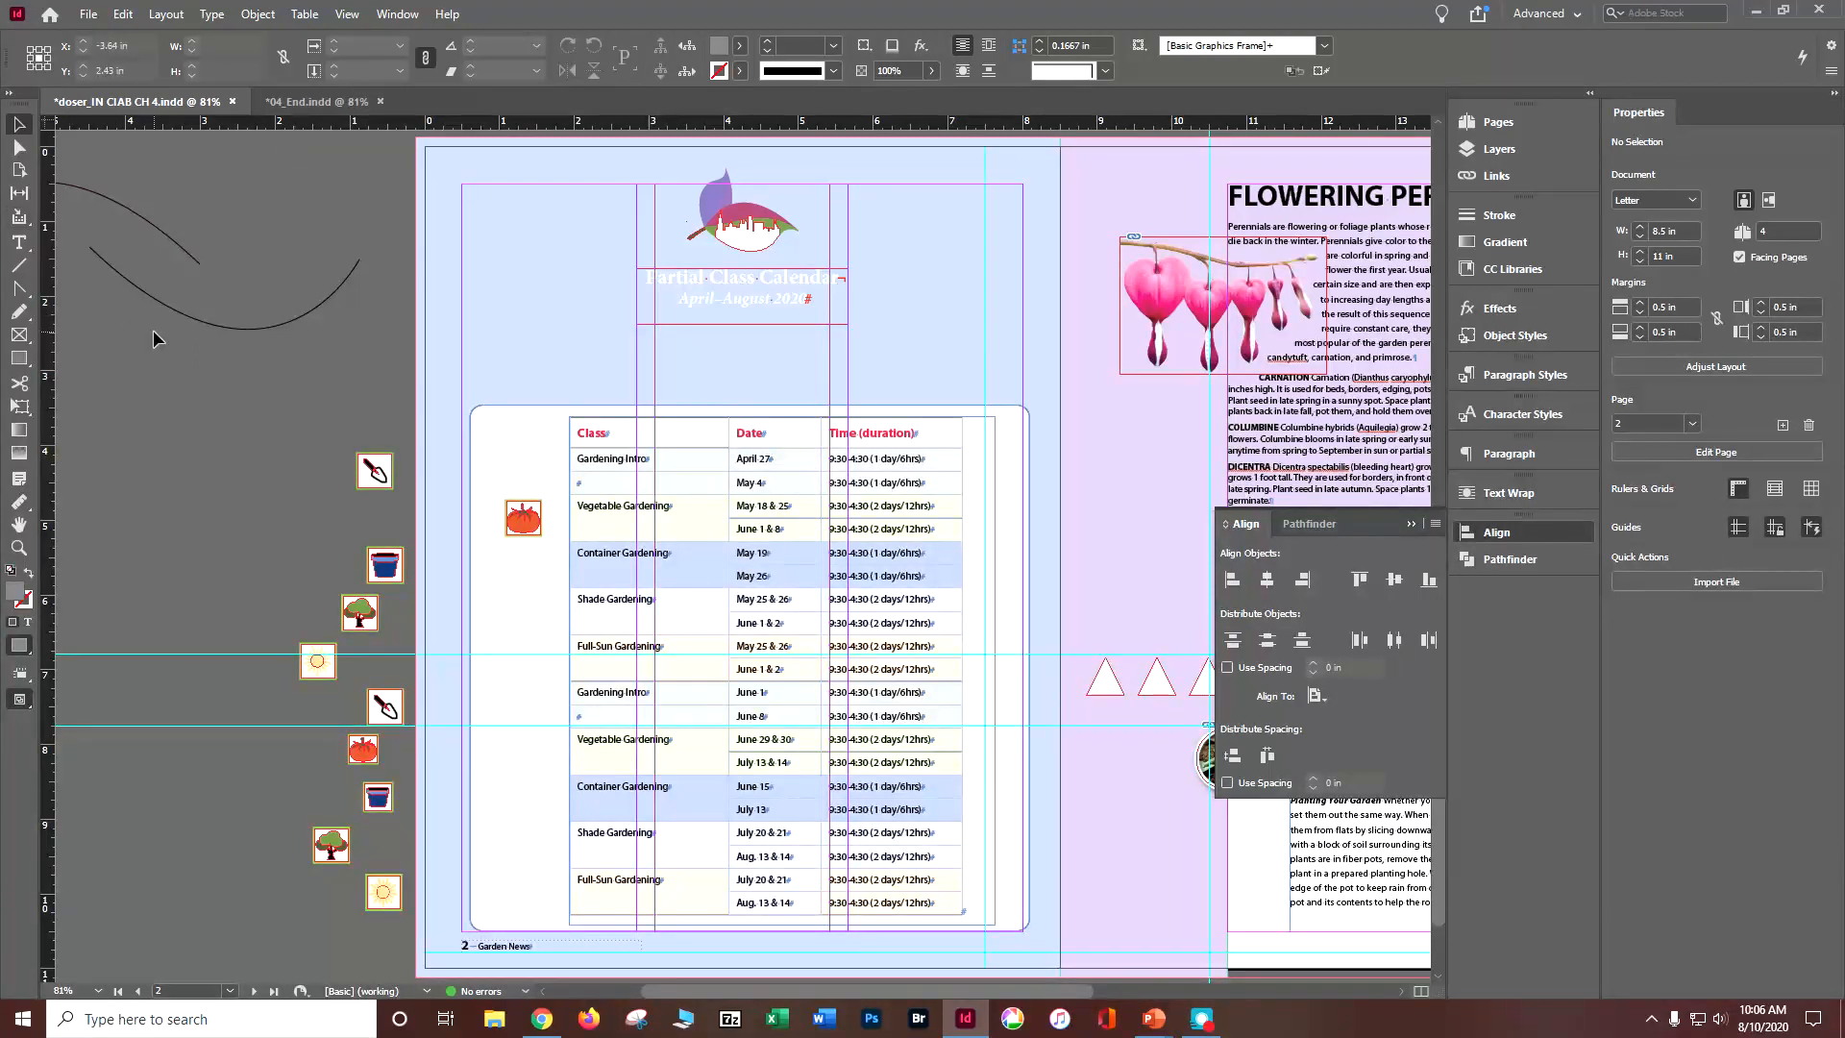
Step: Align the right edges of all ten class icons on page 2, using the table-side tomato icon as key object, and save the document
left_click_drag(221, 395, 536, 896)
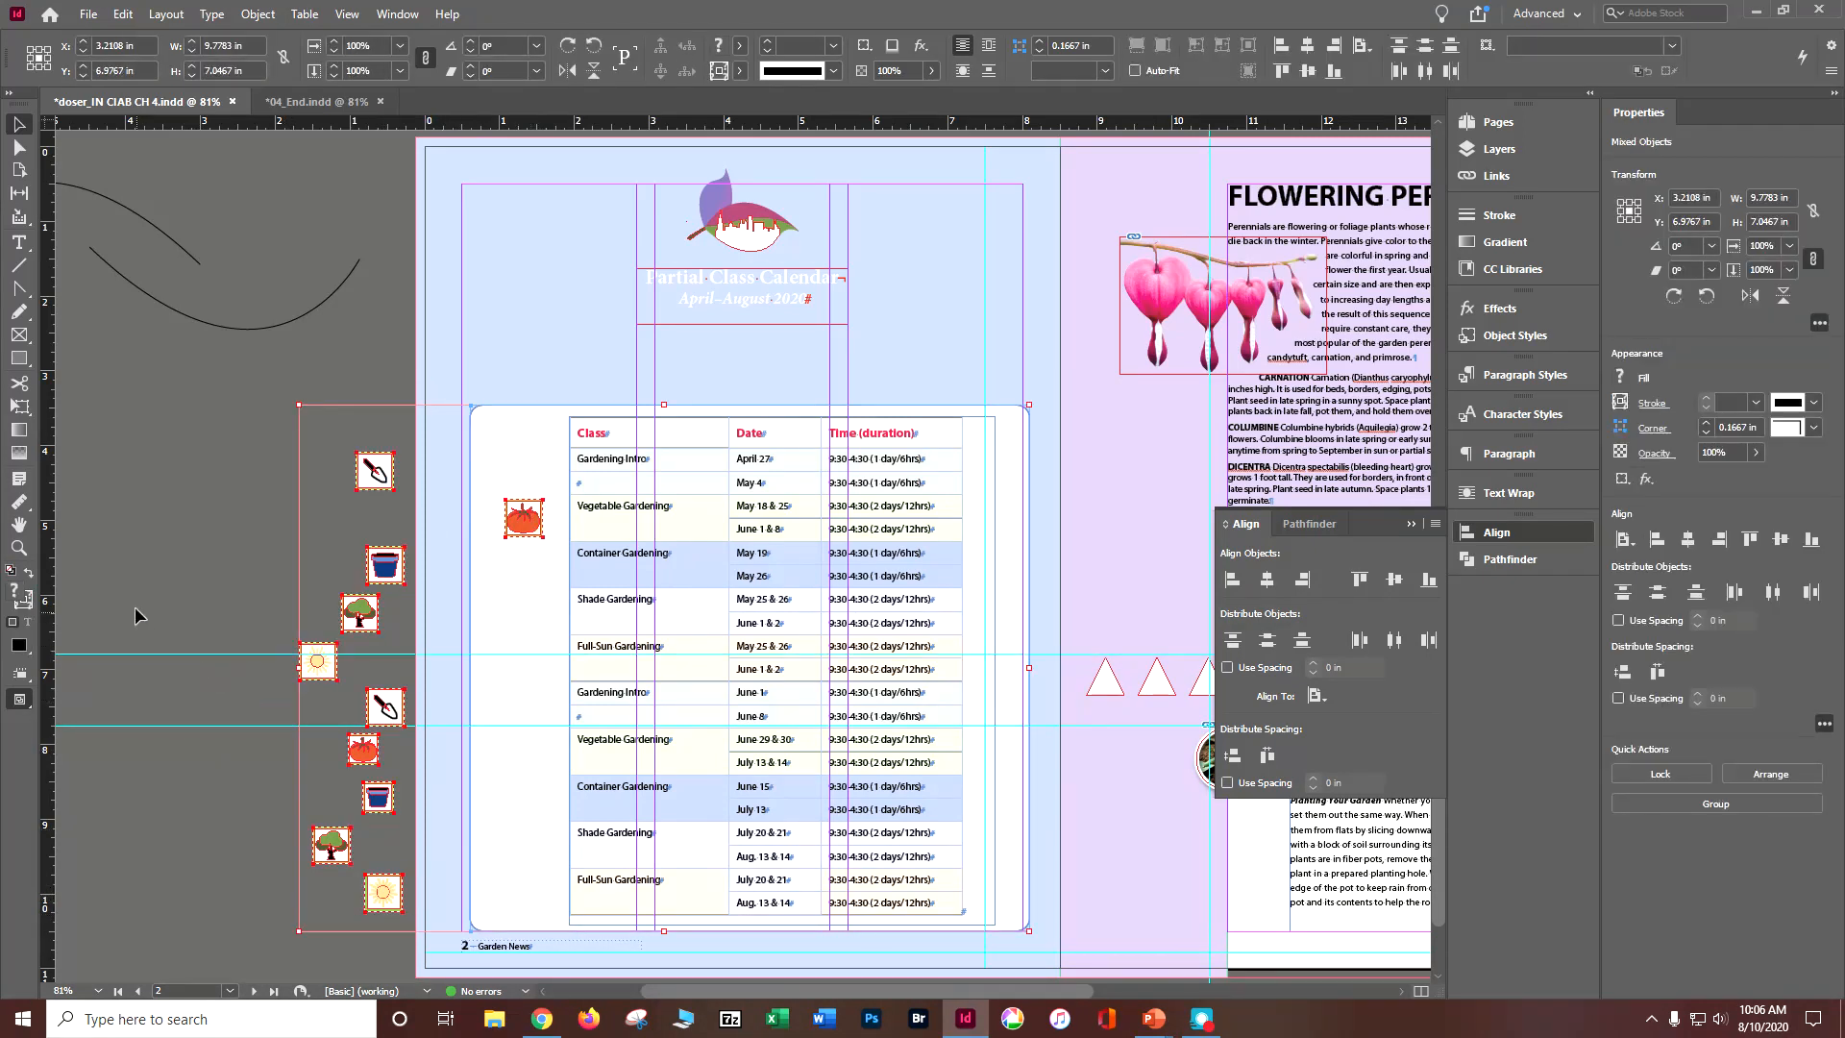
left_click(182, 559)
left_click(530, 506)
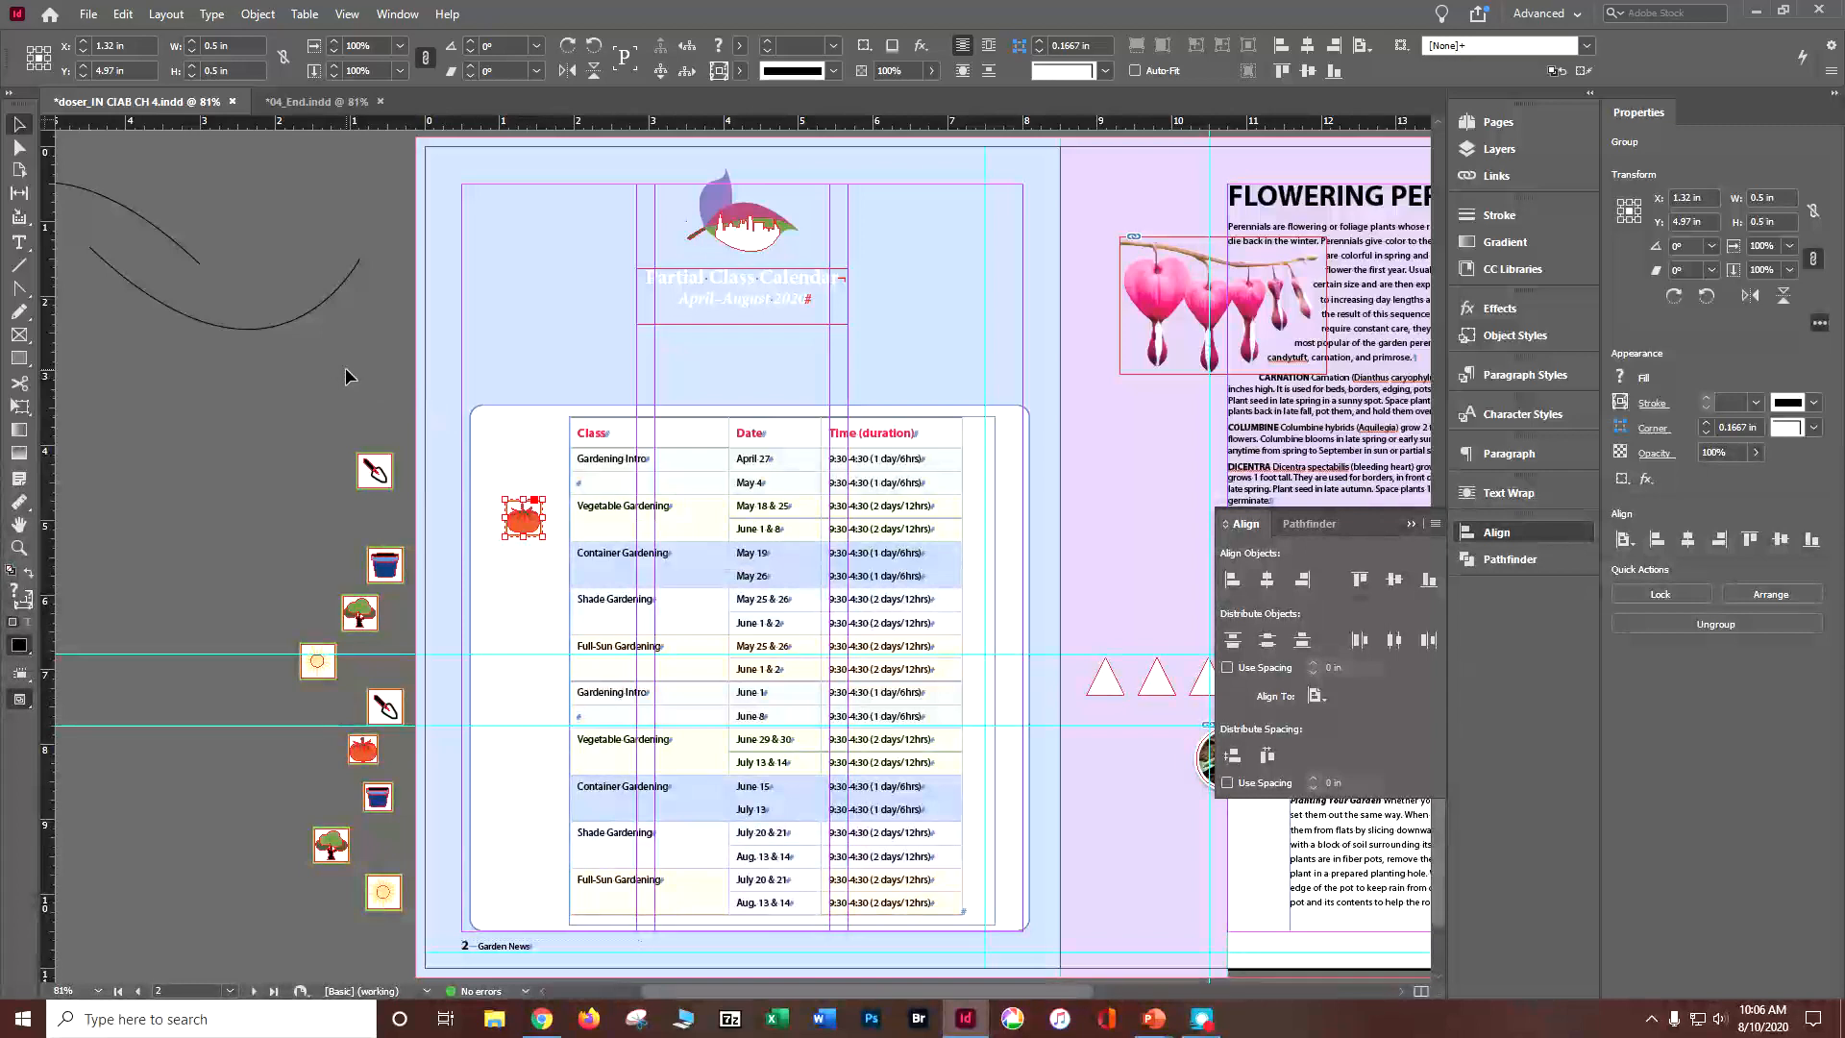
left_click_drag(208, 416, 394, 937)
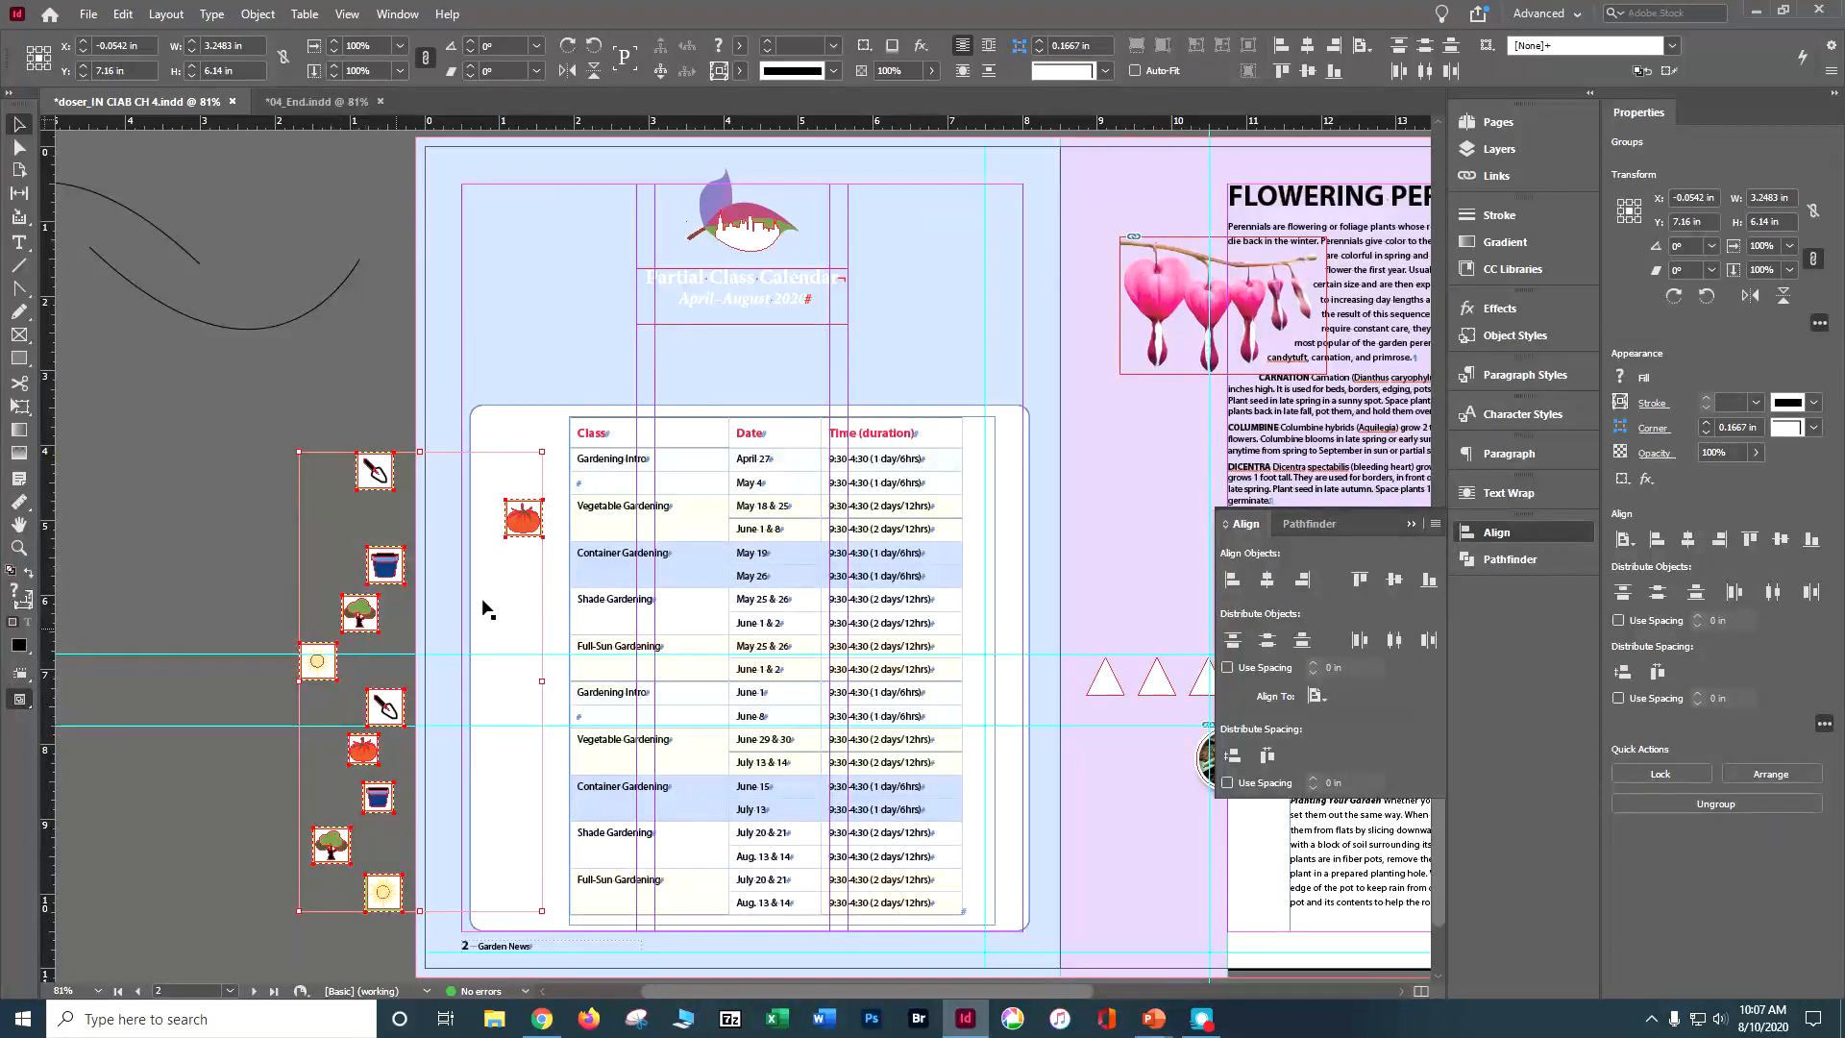
left_click(523, 520)
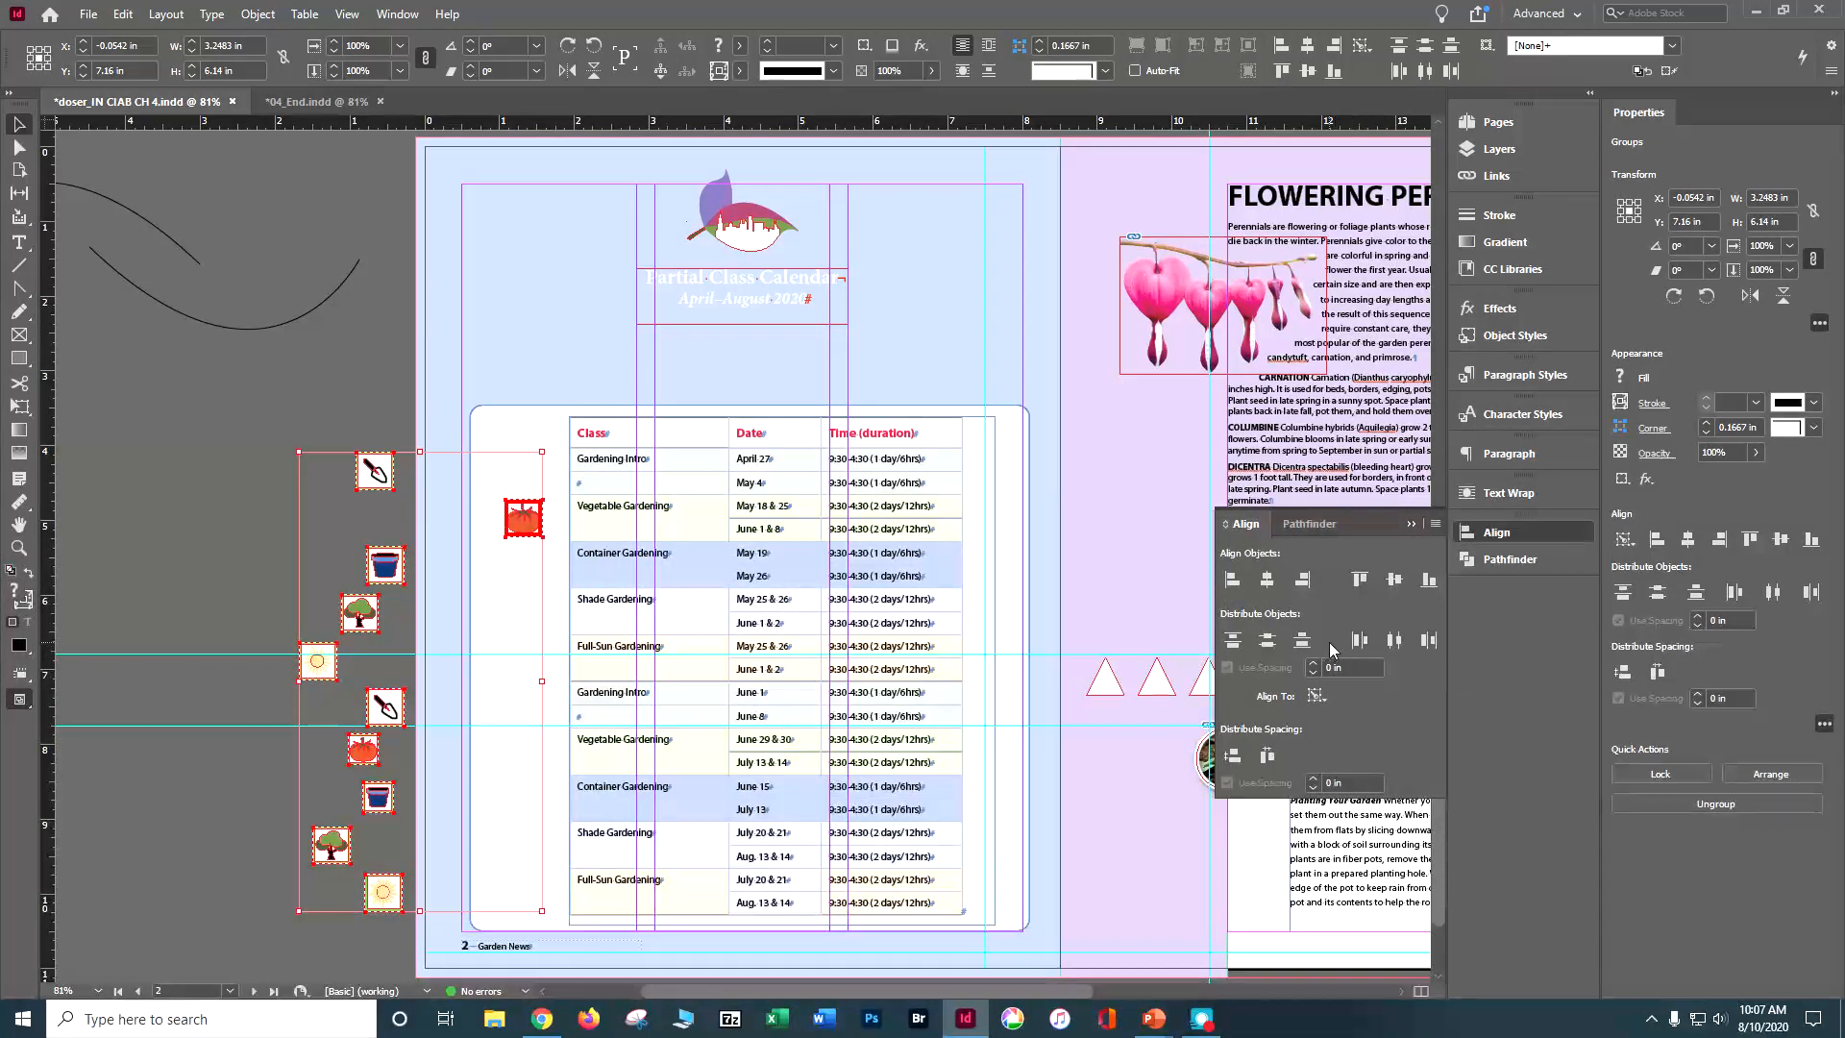
left_click(1303, 579)
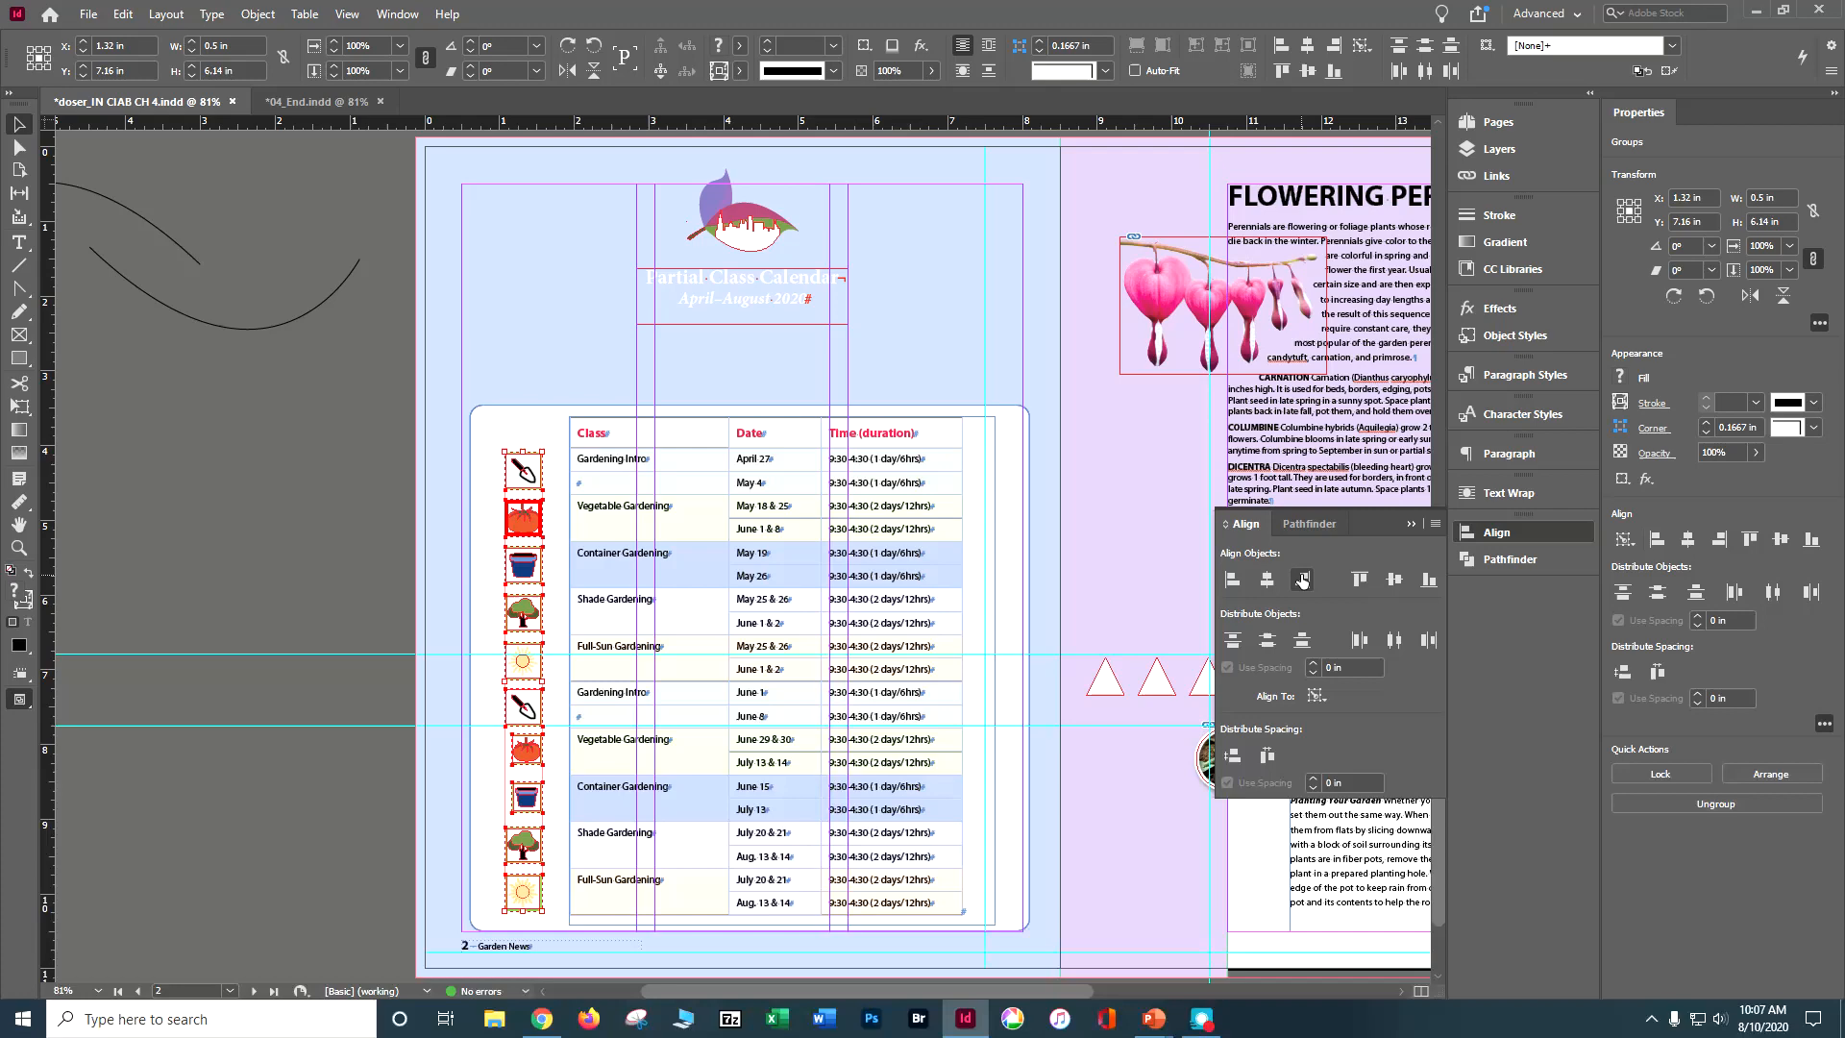
left_click(264, 450)
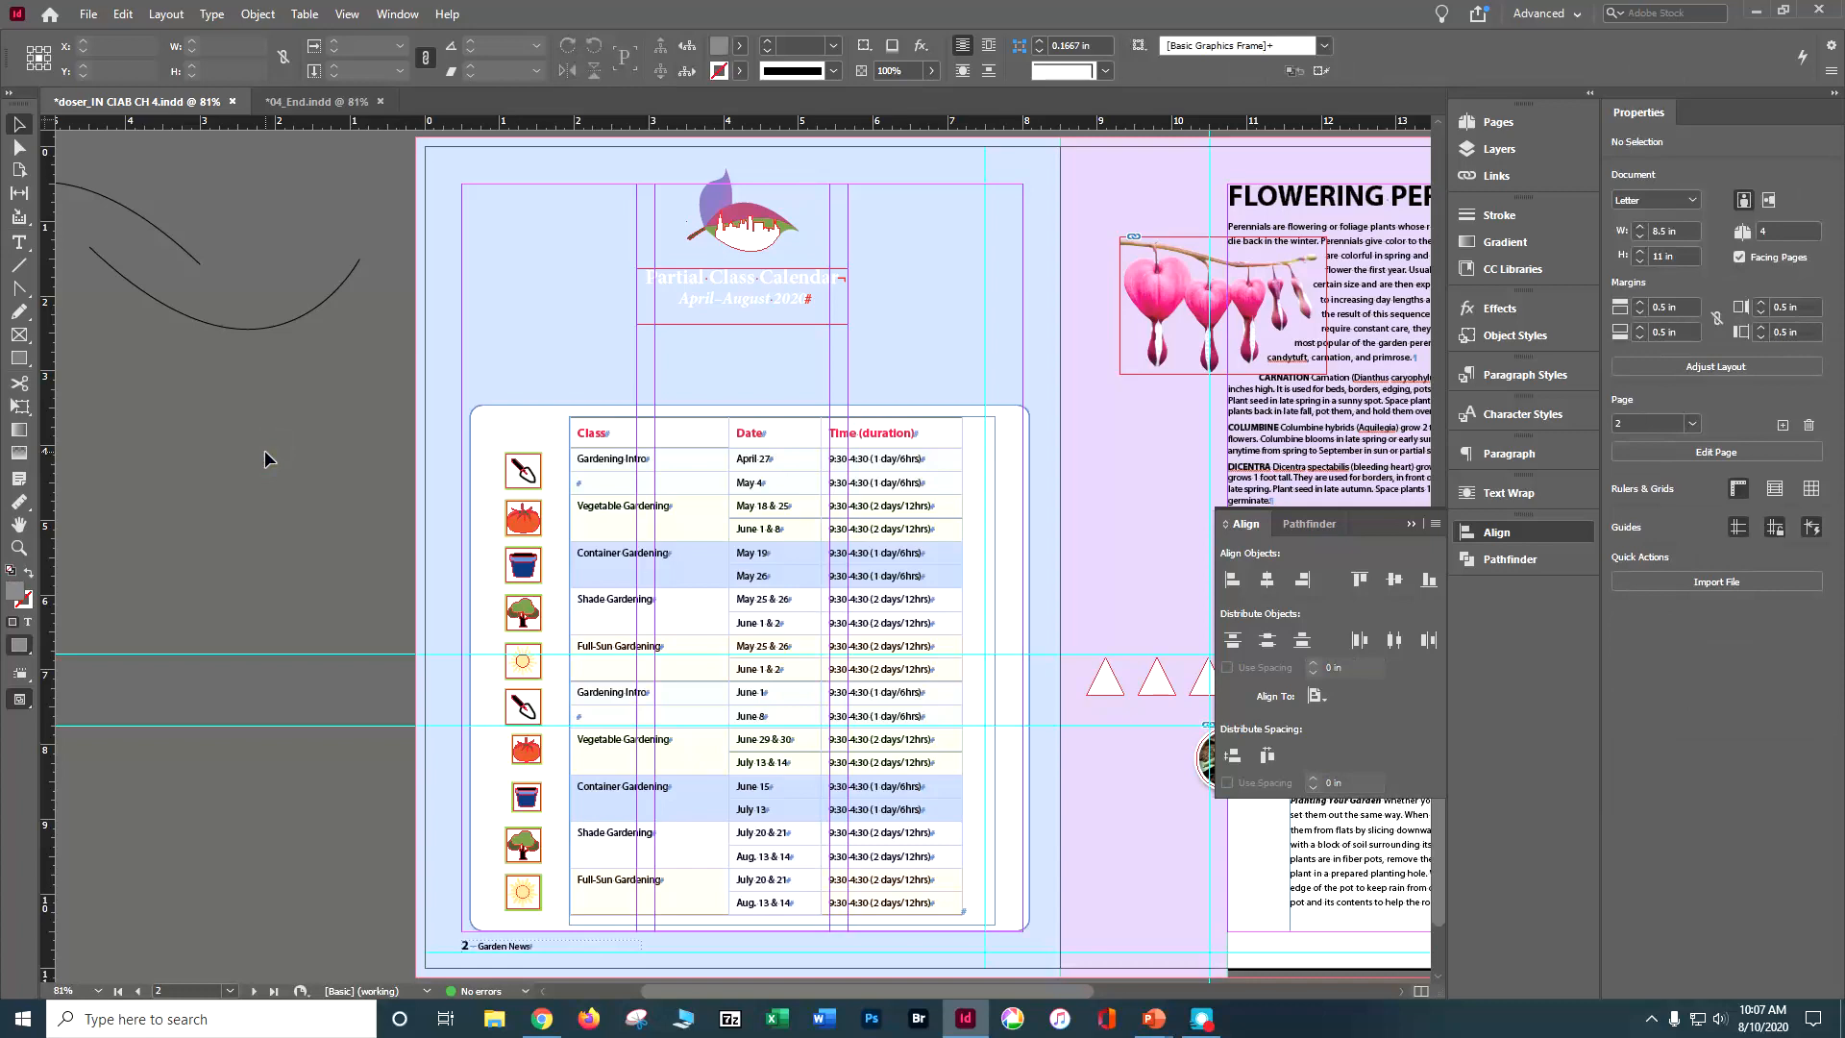
key("ctrl+s")
Step: Scale the lower tomato and flowerpot icons beside the June–July classes together, proportionally, to a width of 0.5 in, matching the other icons
key("ctrl+equal")
key("ctrl+equal")
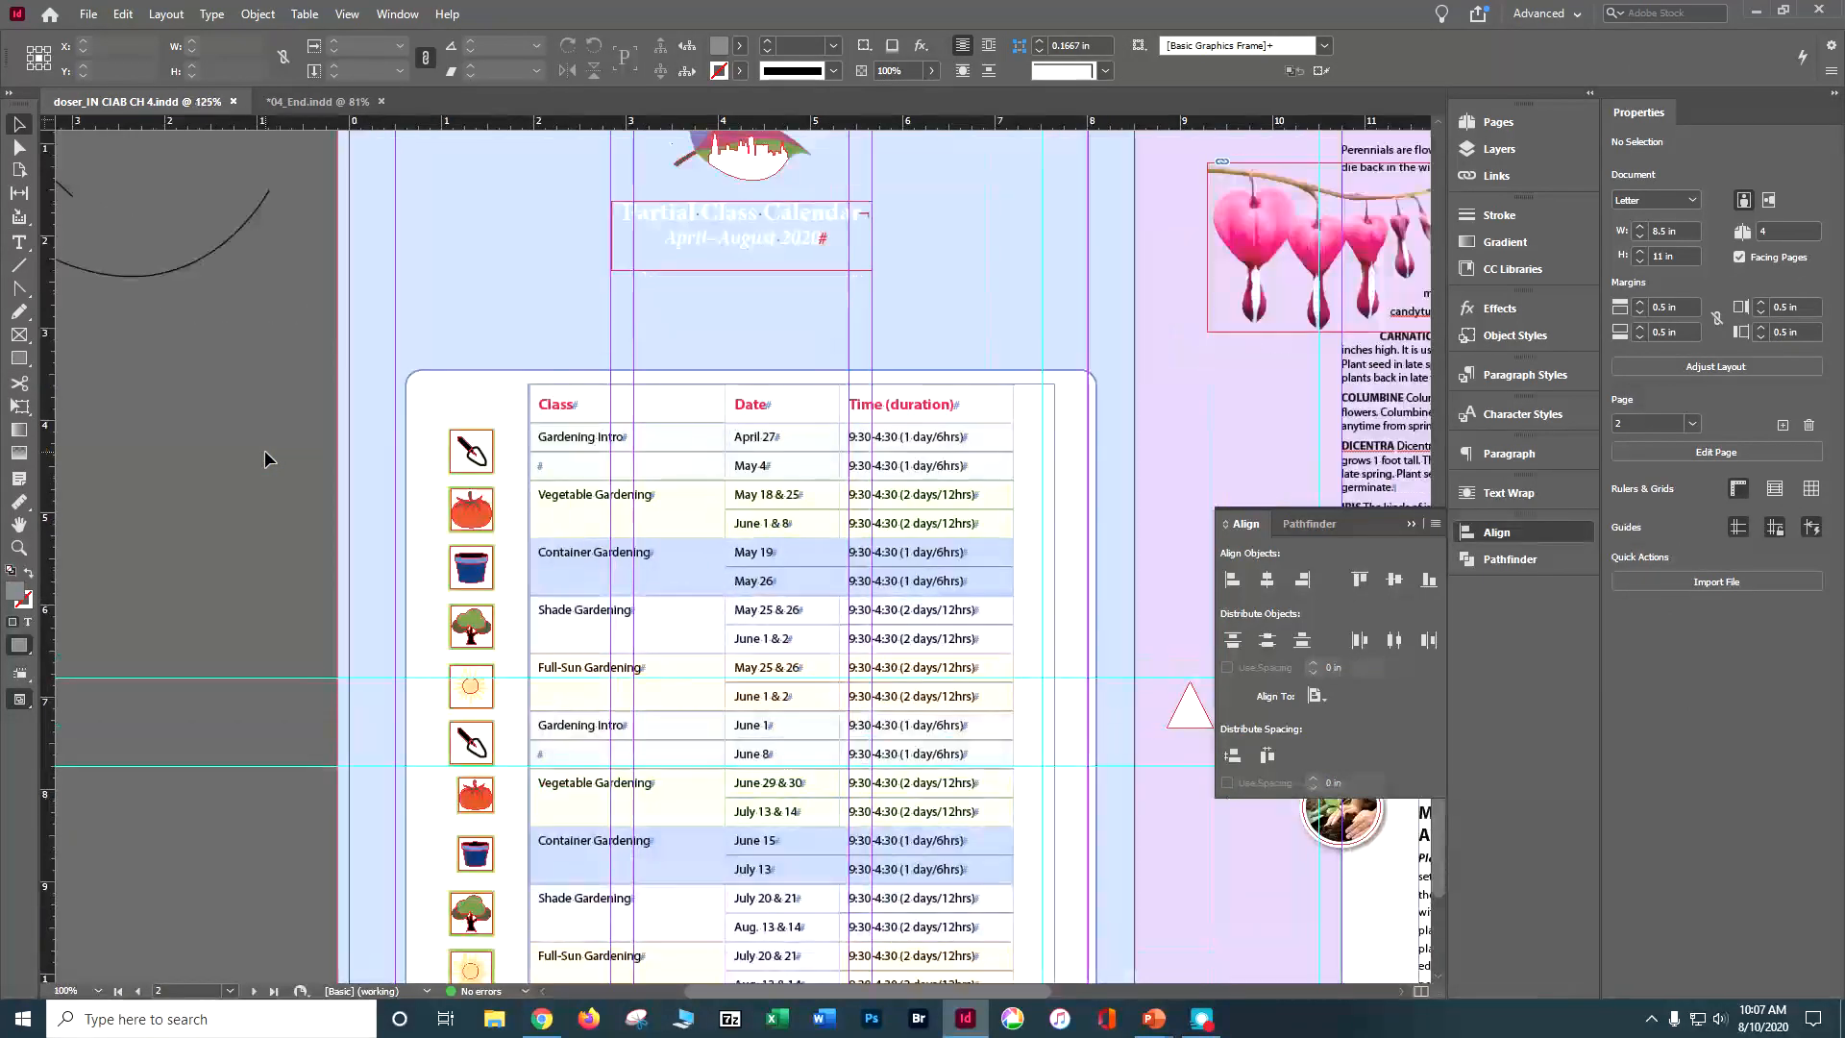
scroll(297, 477, "down", 3)
key("ctrl+equal")
key("ctrl+equal")
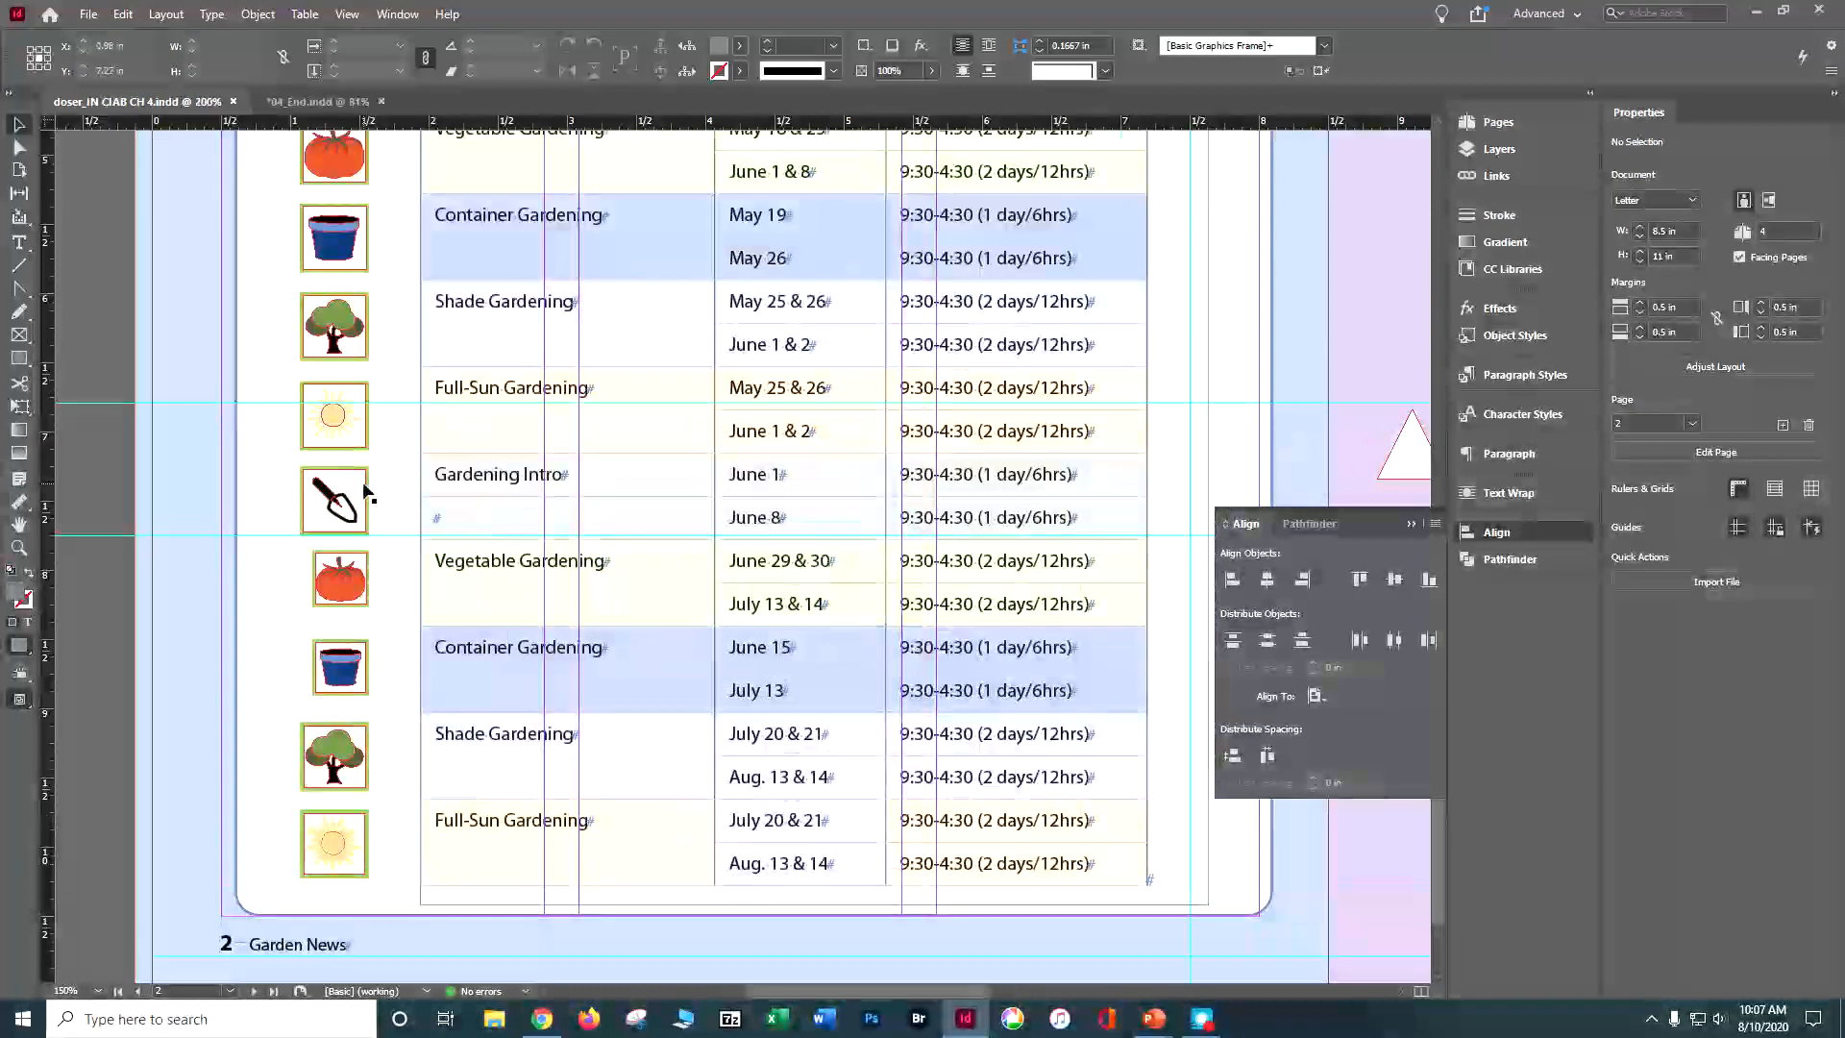
scroll(189, 494, "down", 1)
left_click(197, 384)
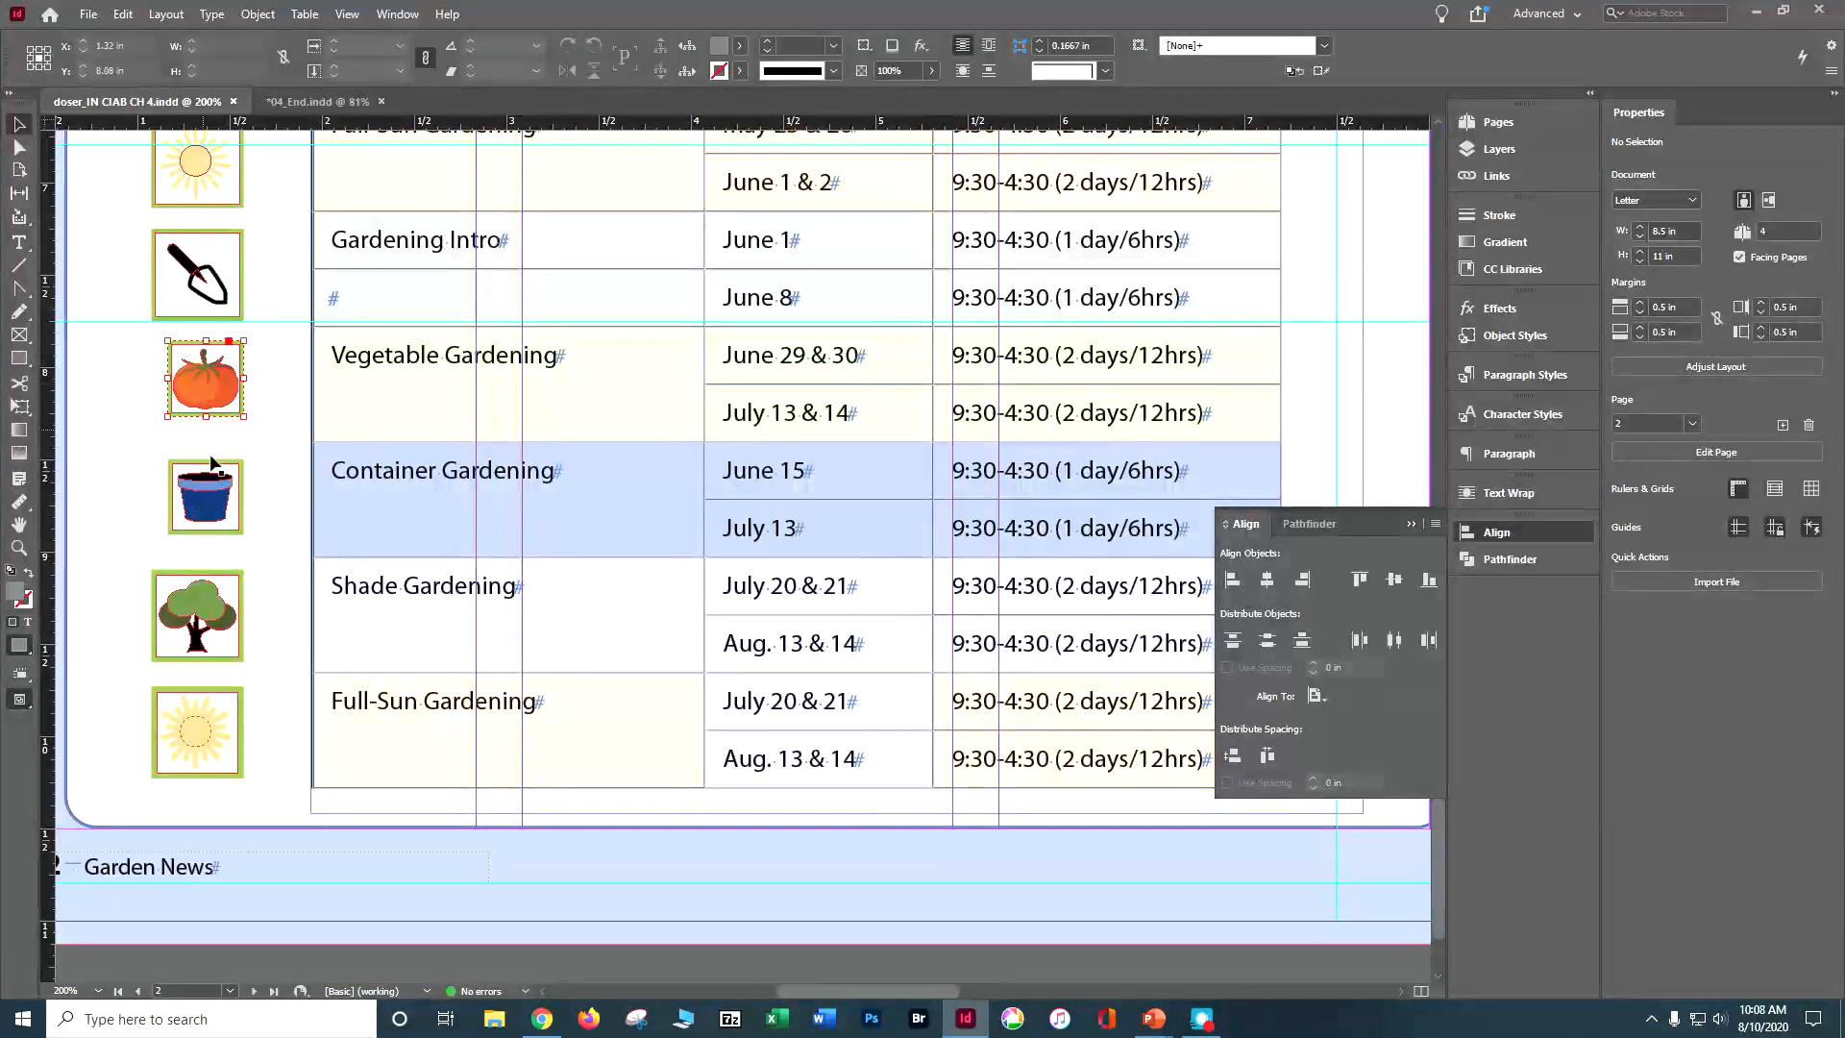
left_click(213, 480)
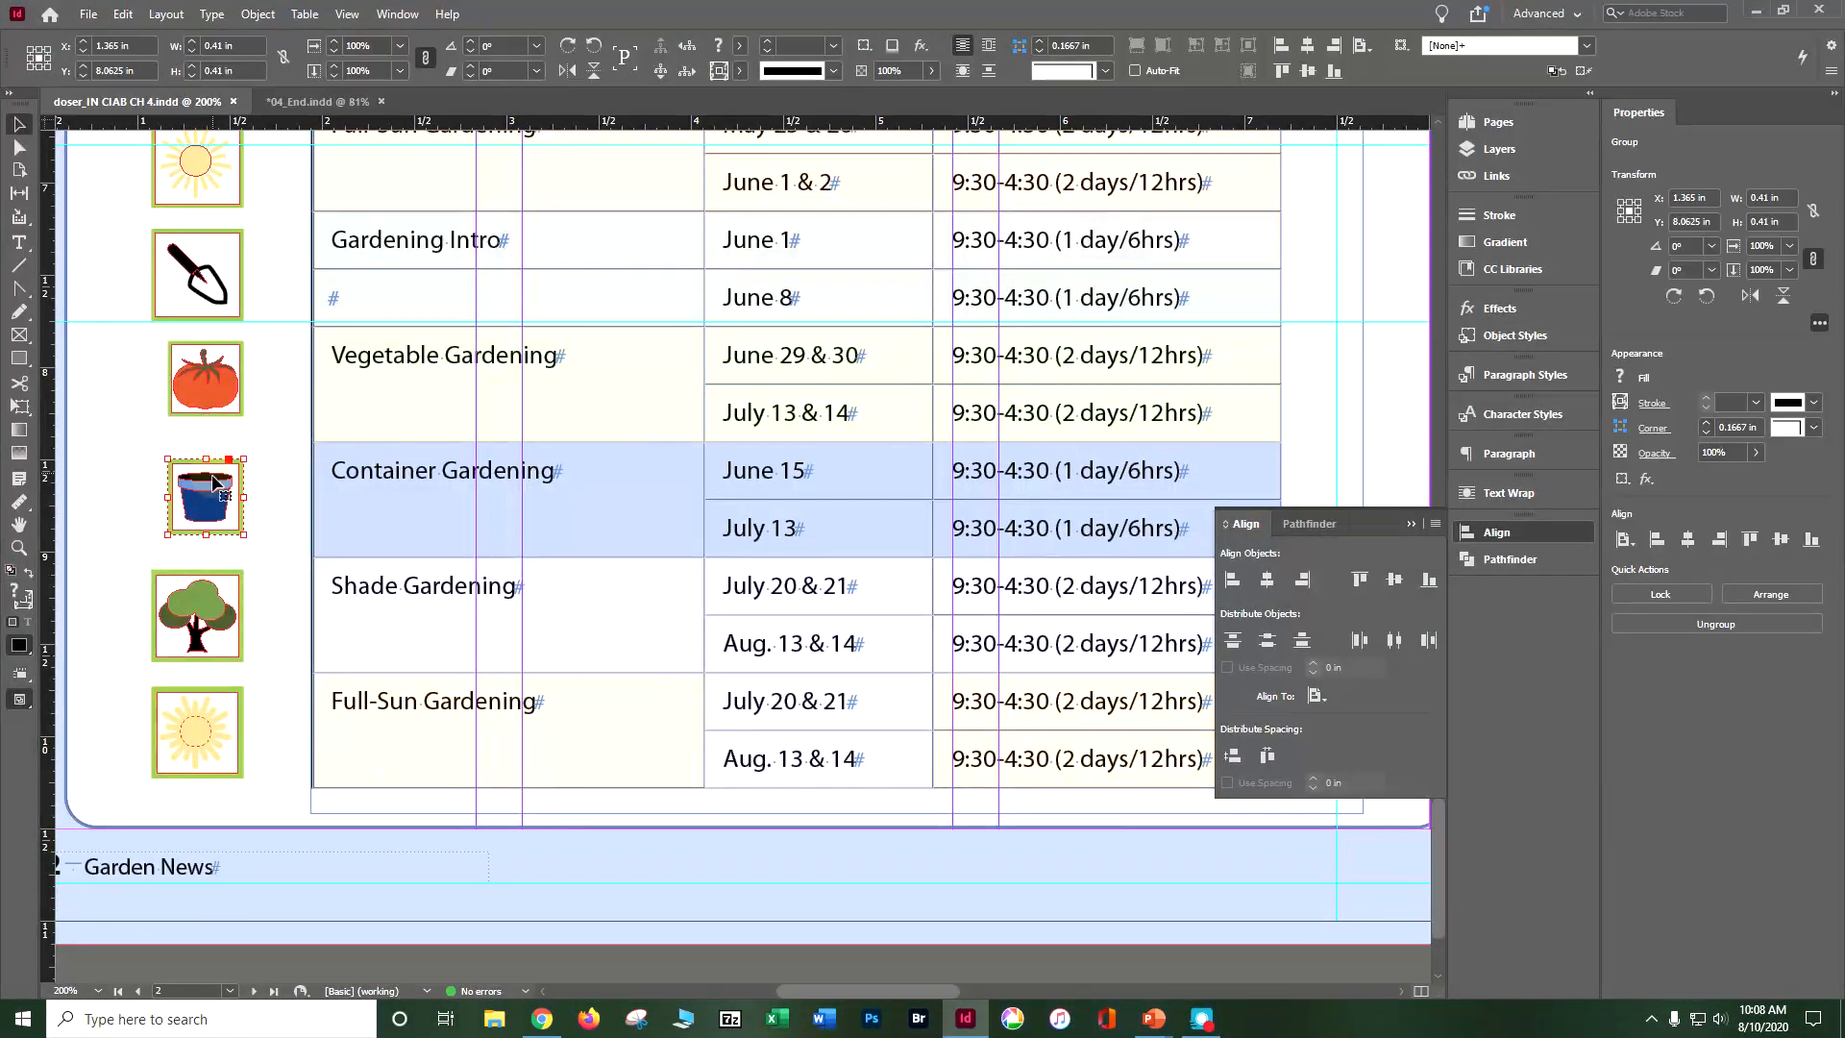
left_click(206, 411)
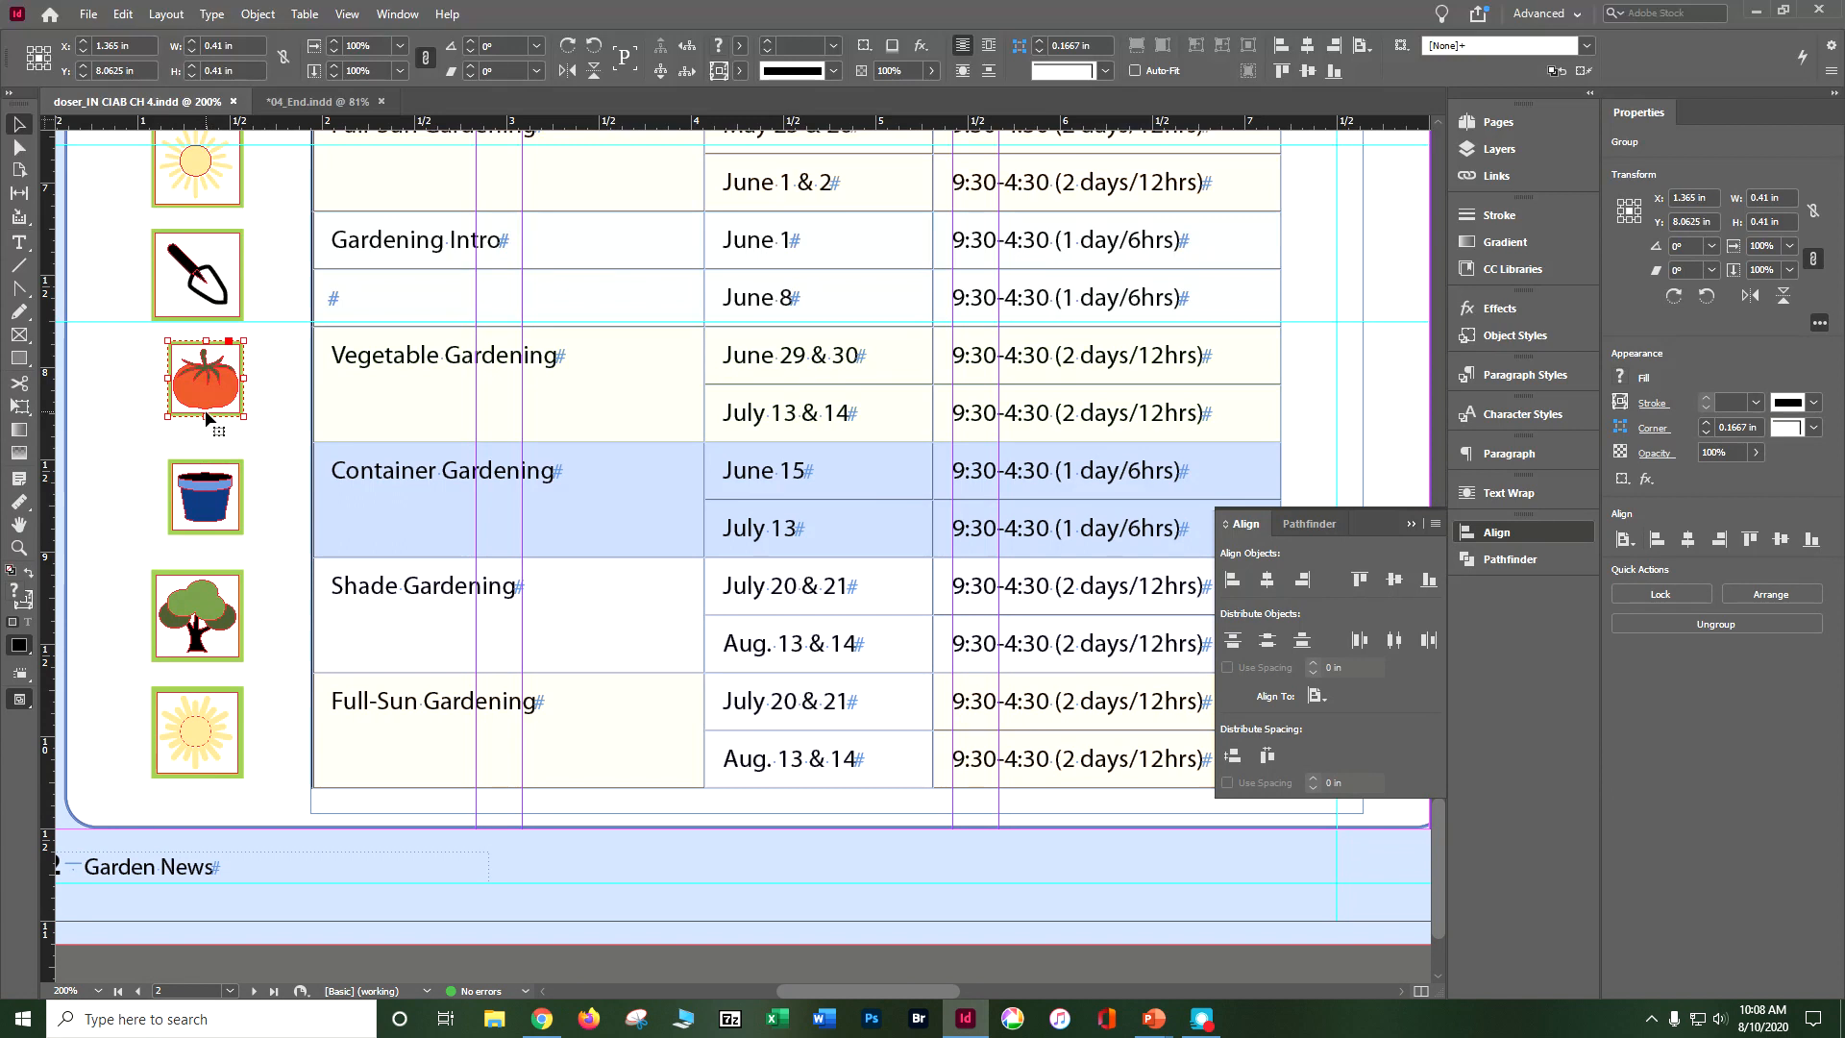
left_click(231, 469, "shift")
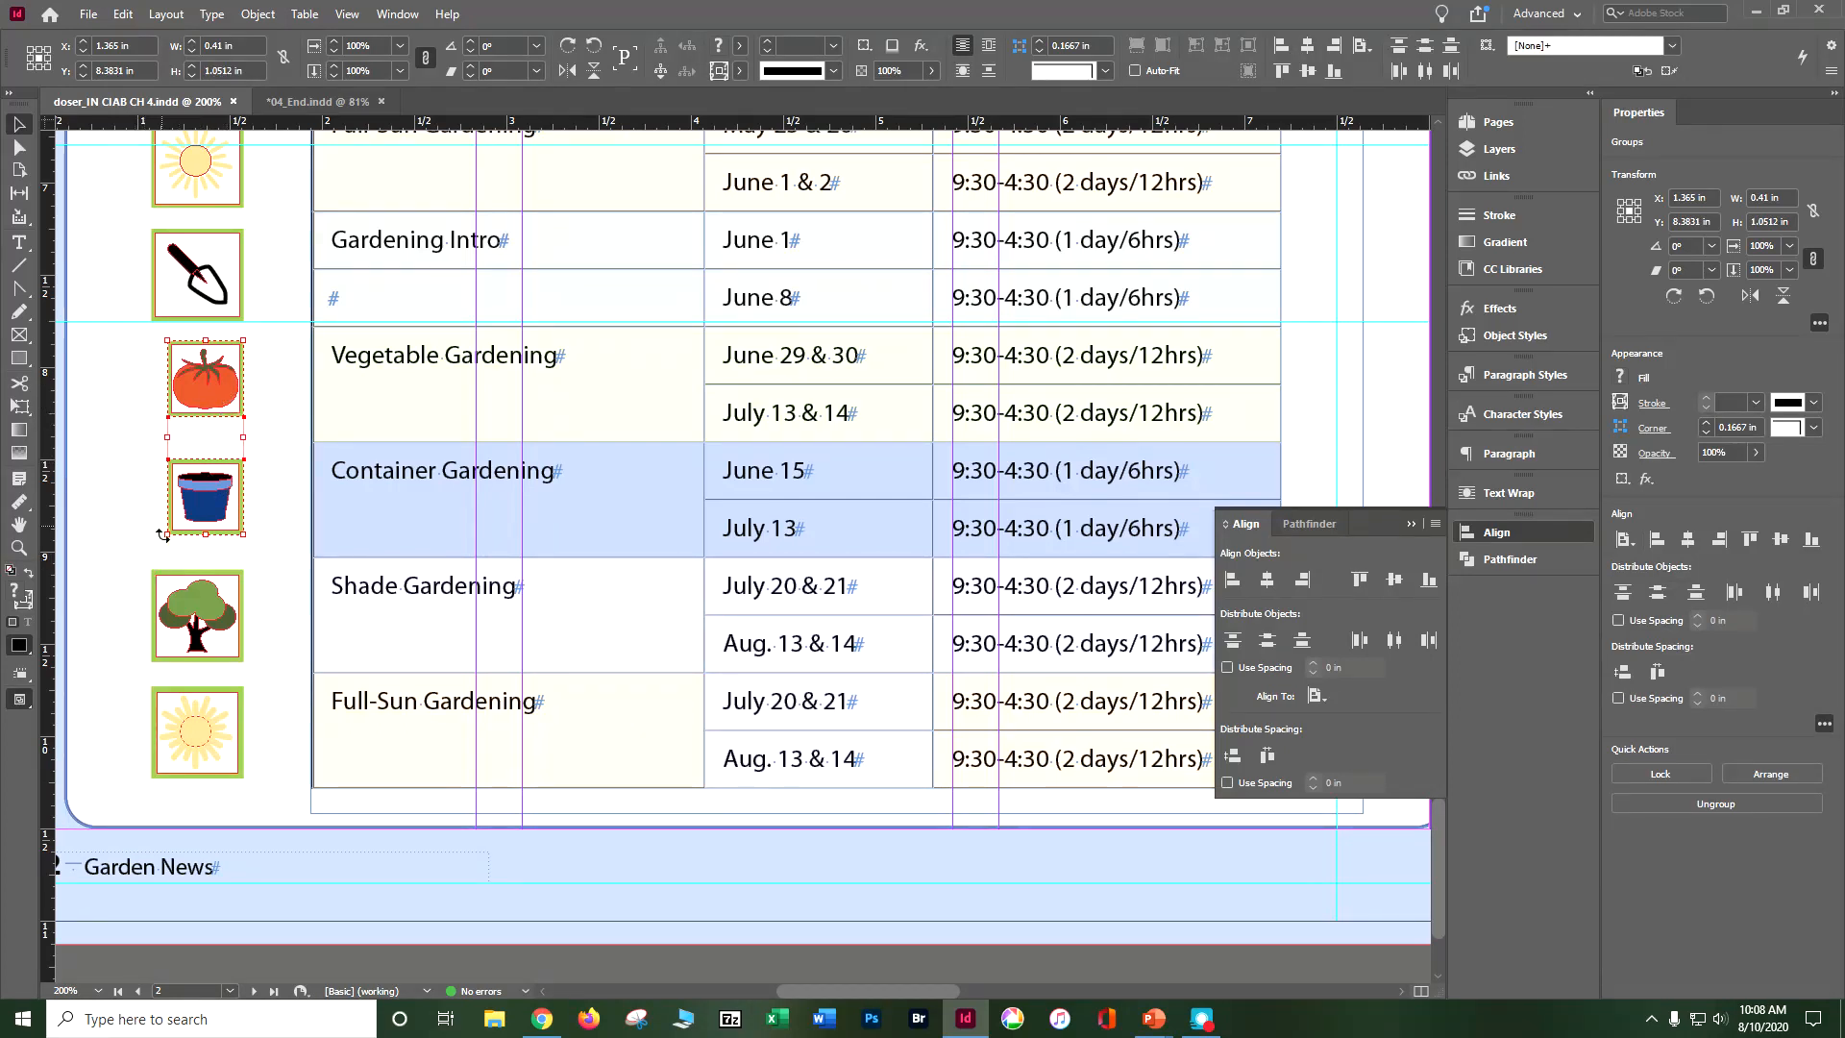
mouse_move(167, 530)
left_mouse_down()
mouse_move(155, 595)
mouse_move(144, 543)
left_mouse_up()
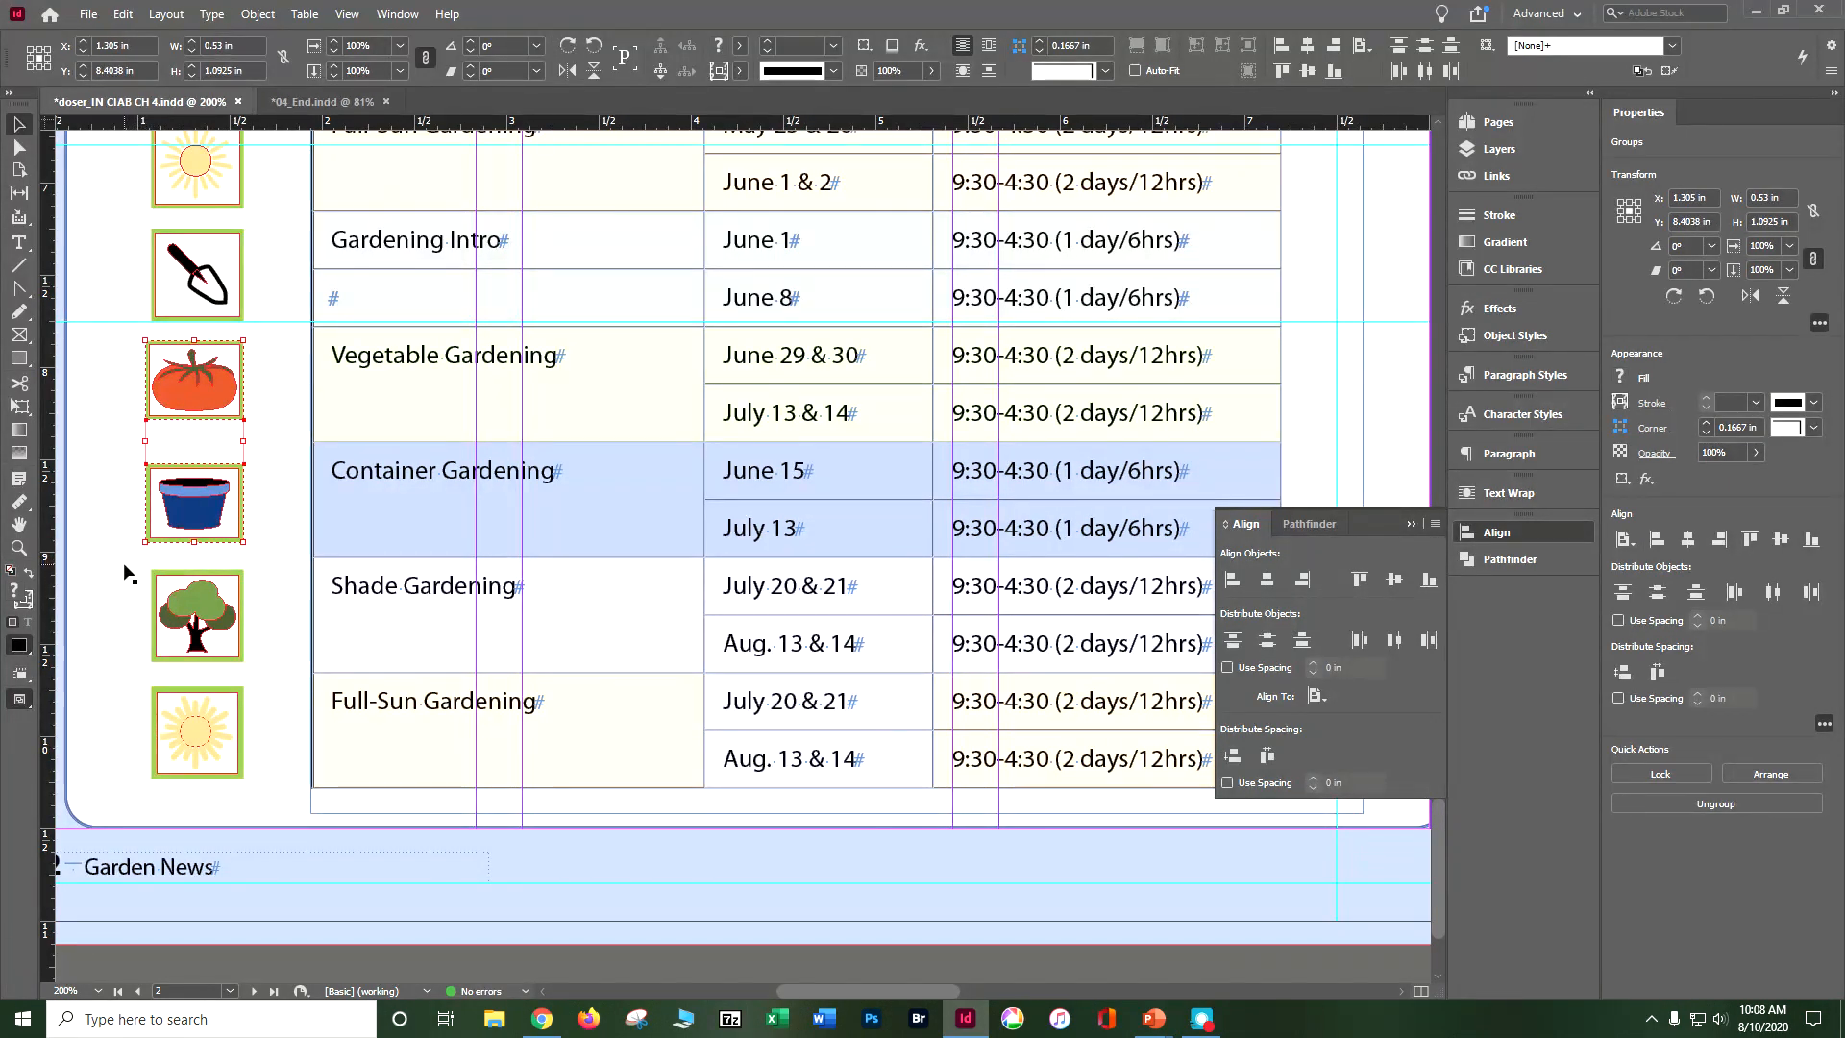
key("ctrl+z")
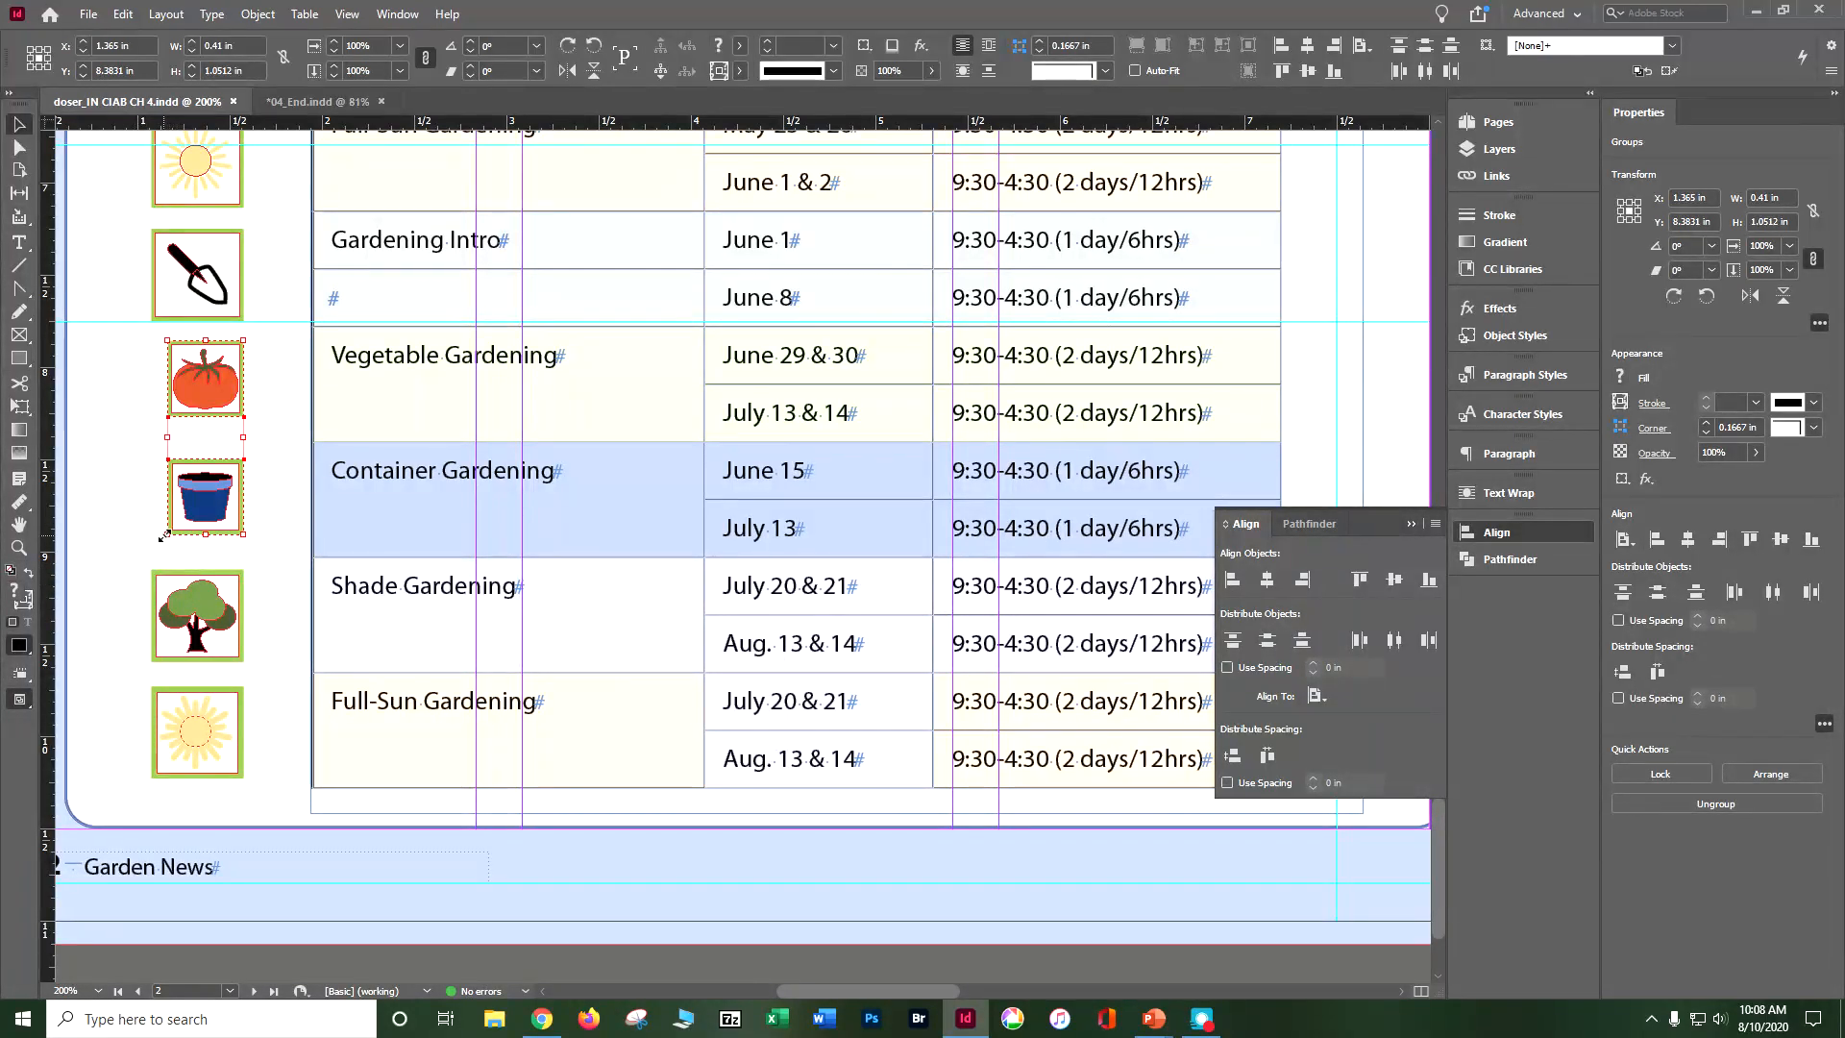
left_click_drag(163, 534, 154, 575)
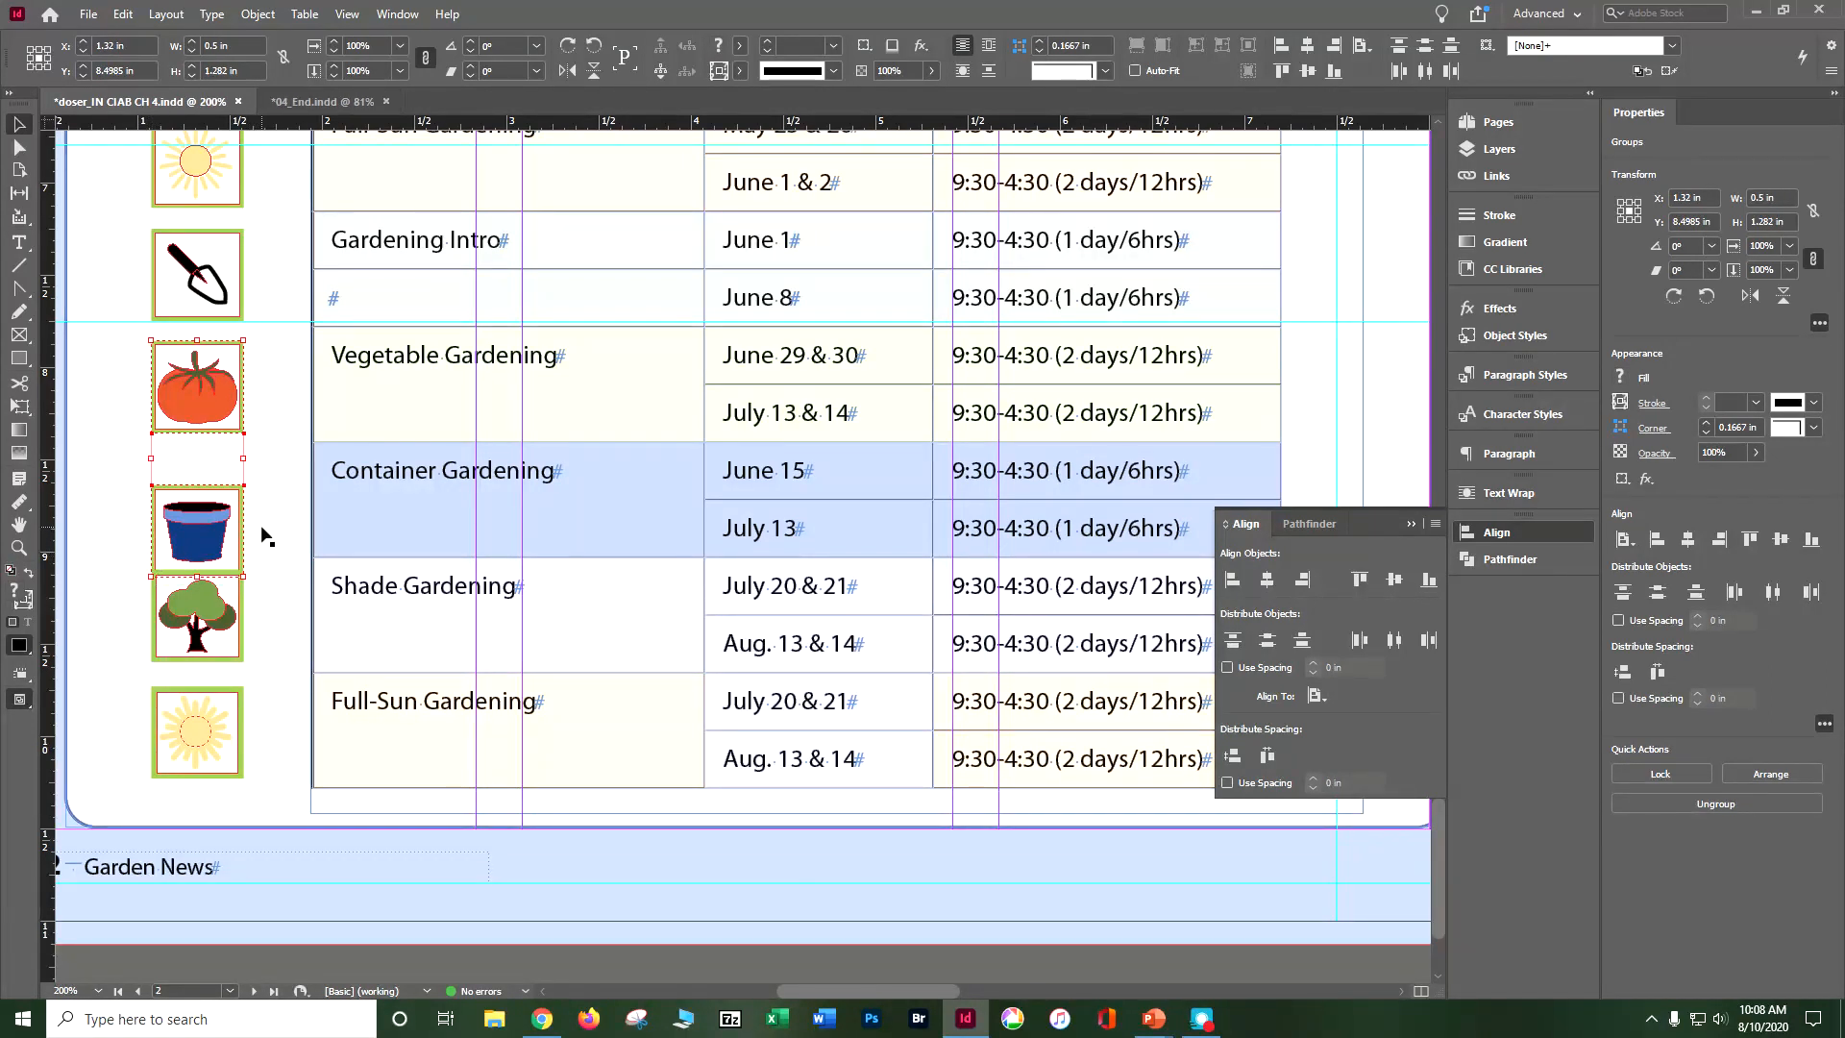
left_click(135, 492)
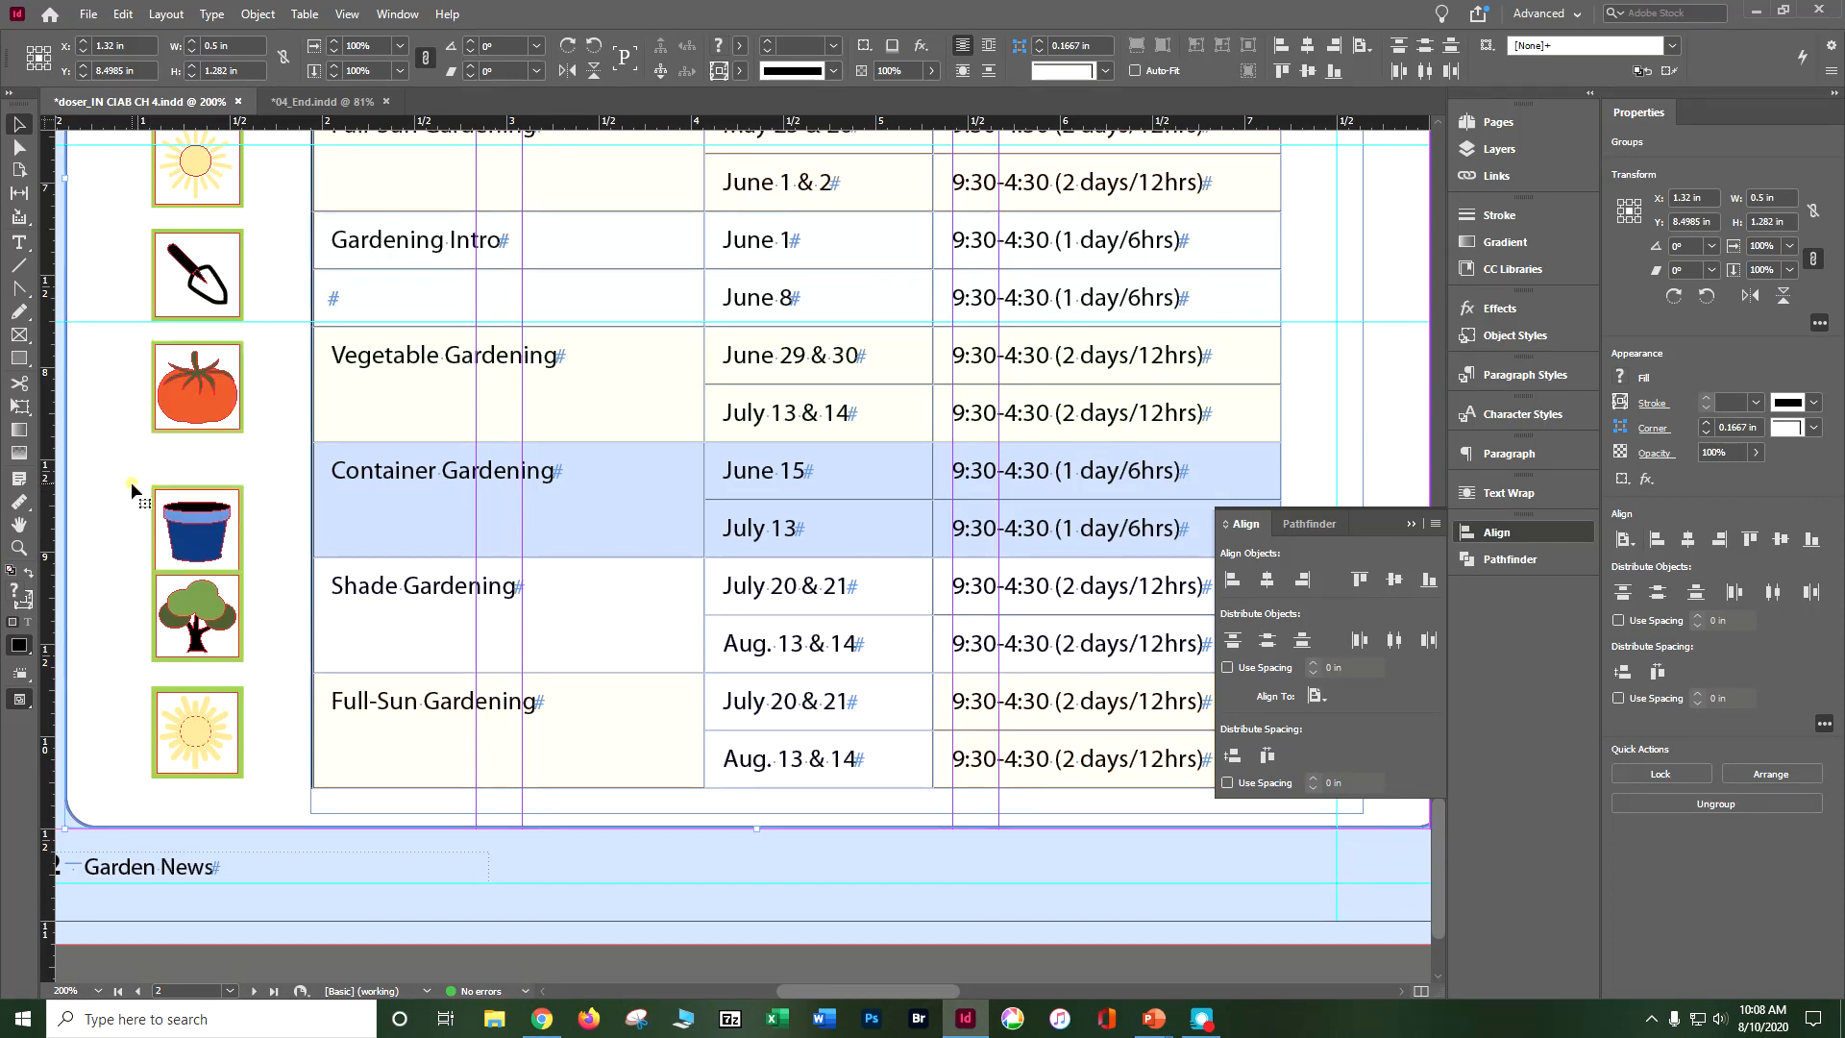
Step: Nudge the lower flowerpot icon up beside its Container Gardening row, to about Y 8.74 in
left_click(176, 495)
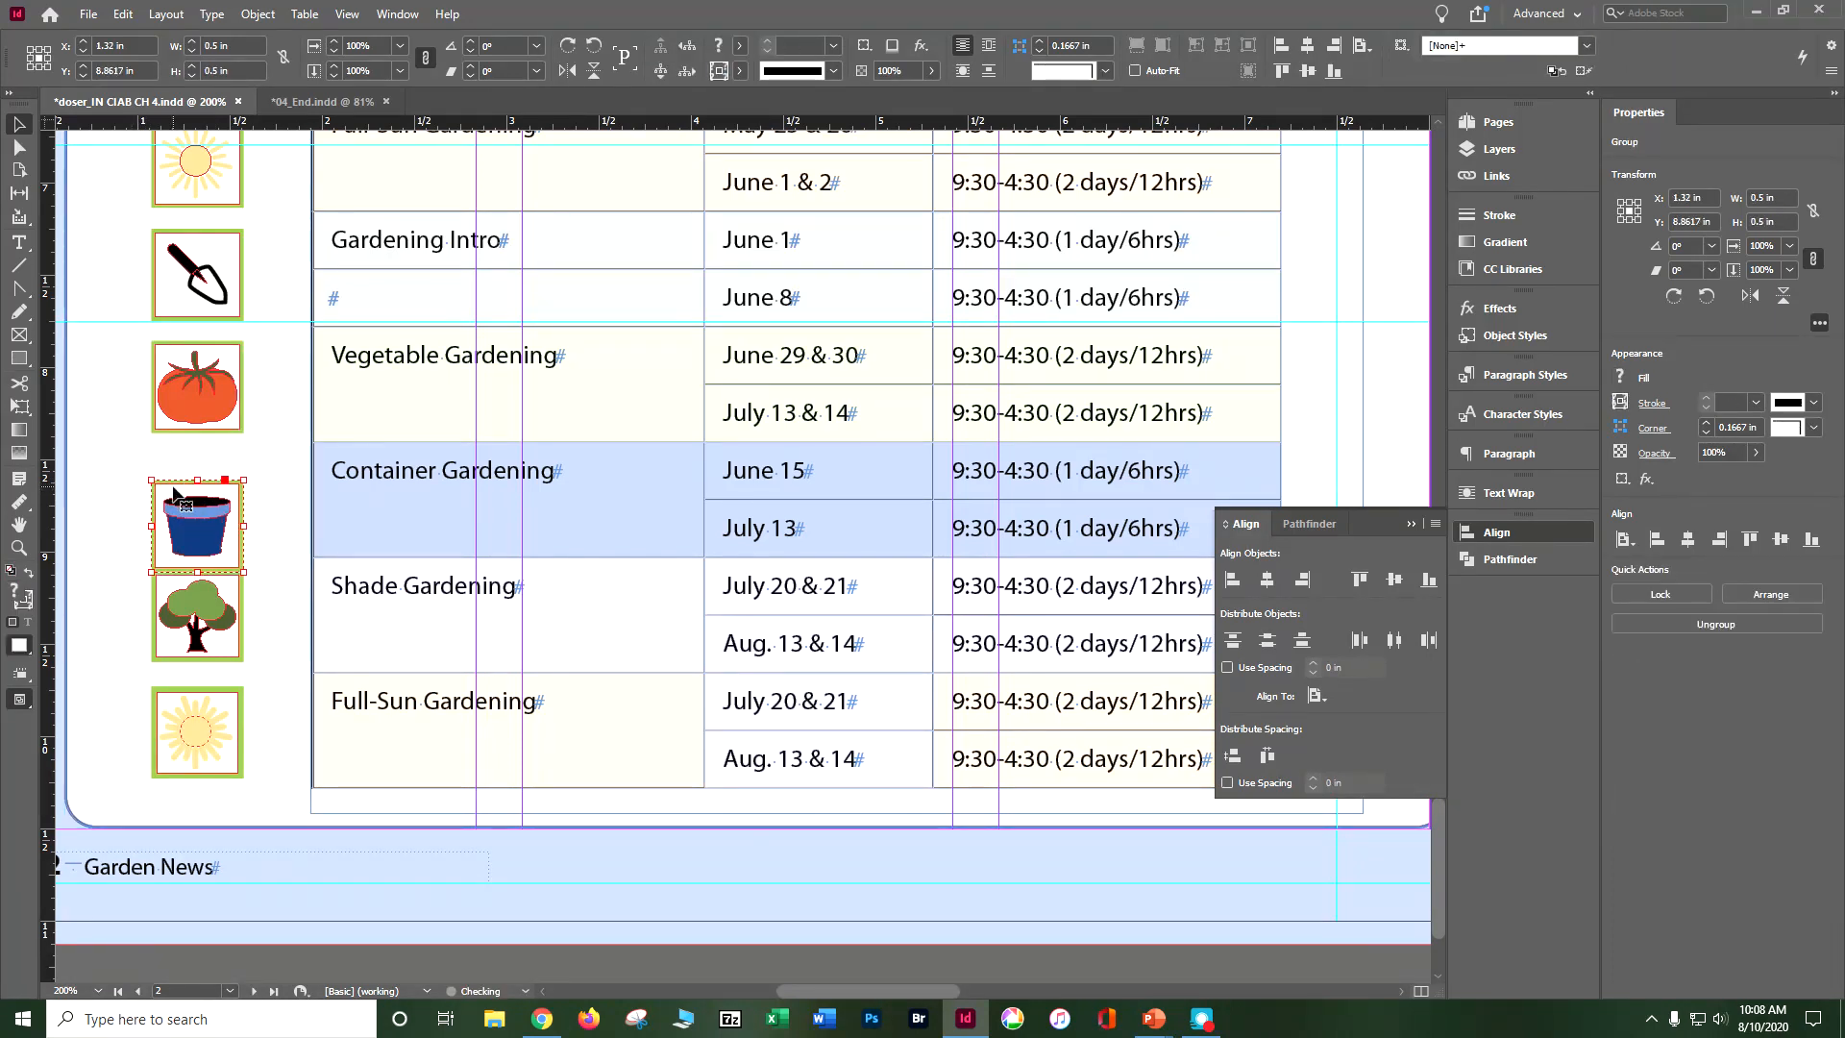
key("Up")
key("Up")
key("Up")
key("Up")
key("Up")
key("Up")
key("Up")
key("Up")
key("Up")
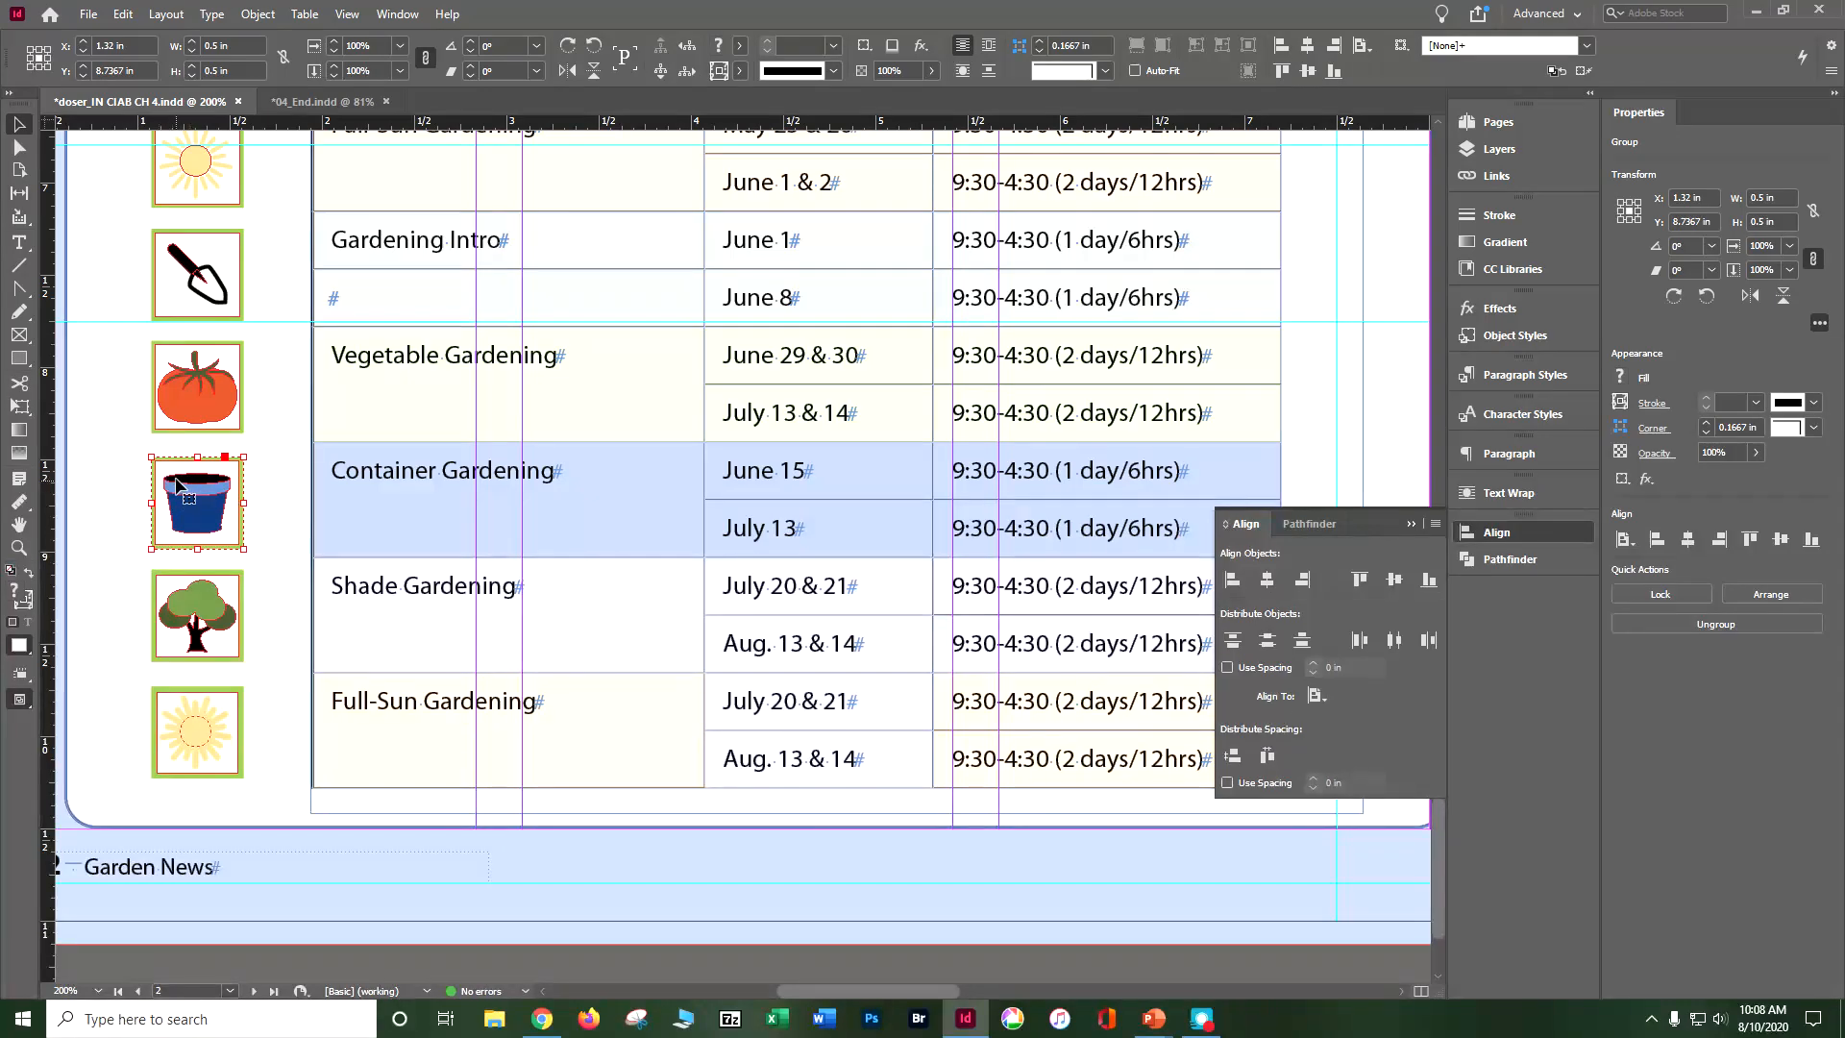
left_click(116, 491)
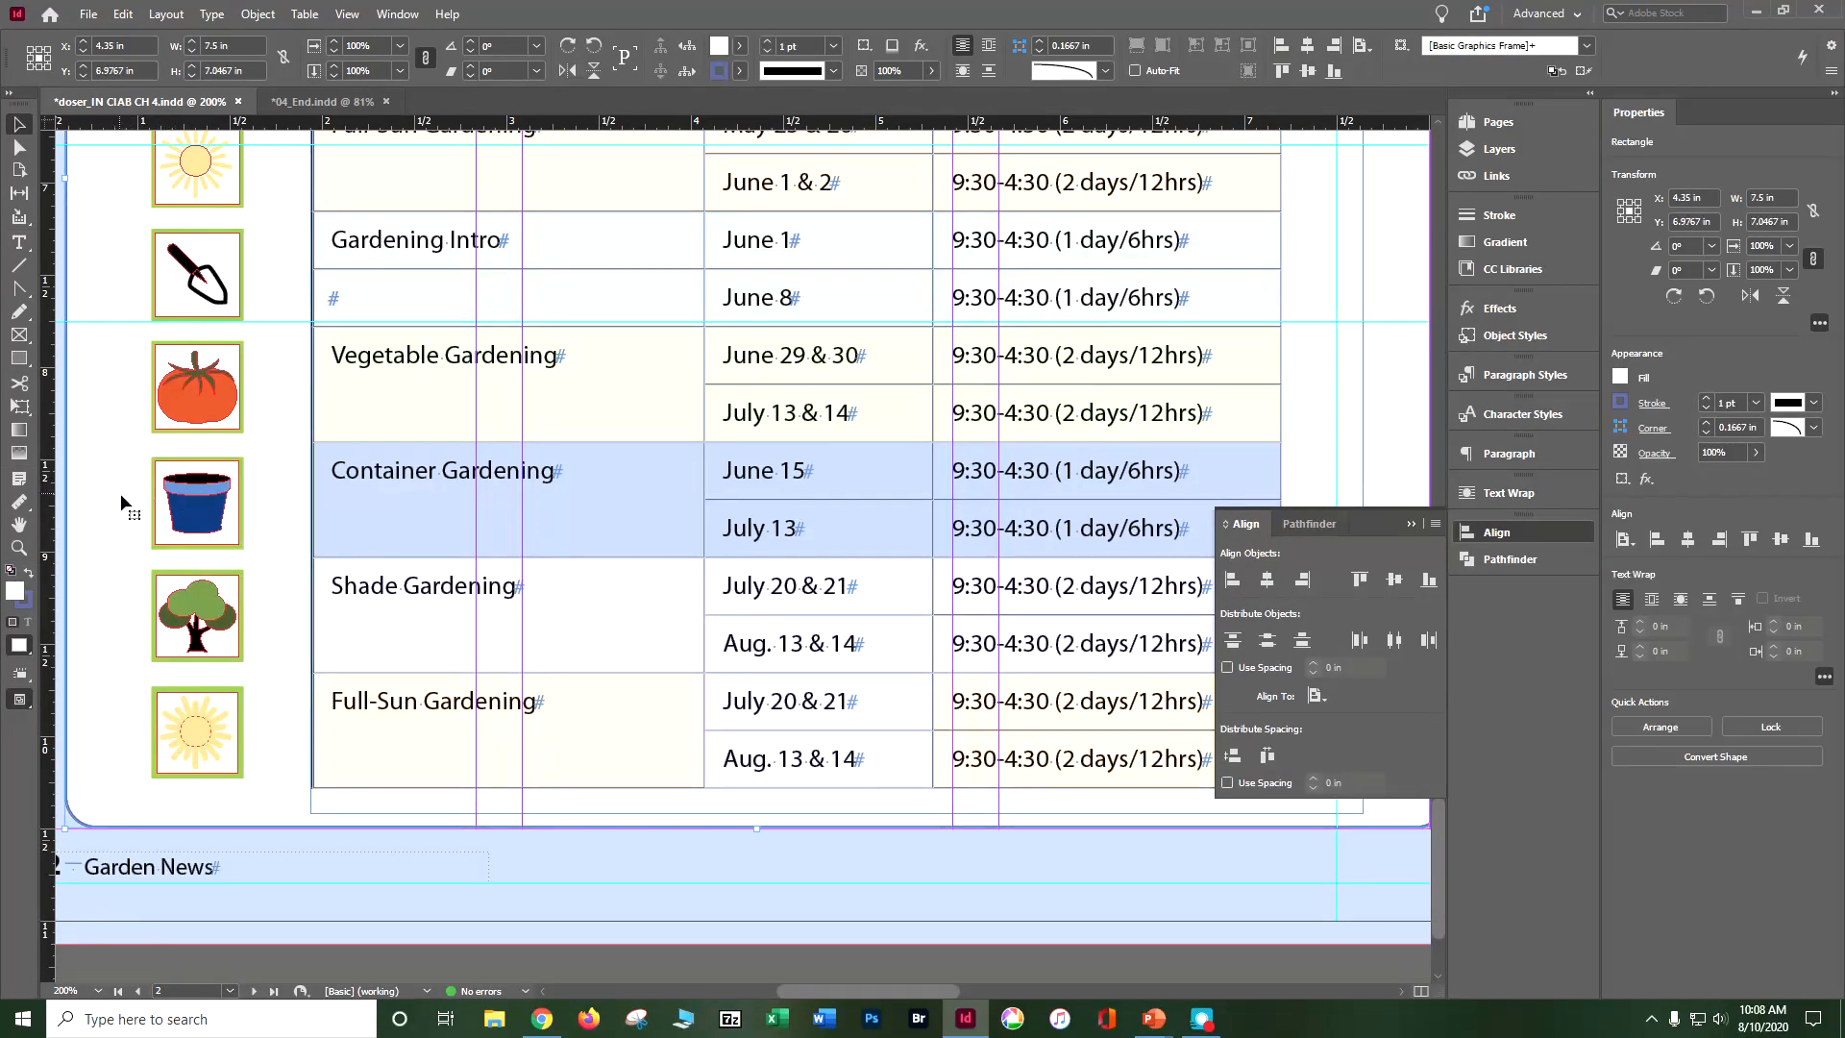
Step: With 04_End.indd as reference, copy the first trowel and tomato icons above the class table to X 1.32 in and 2.35 in, Y 2.99 in
key("ctrl+minus")
key("ctrl+minus")
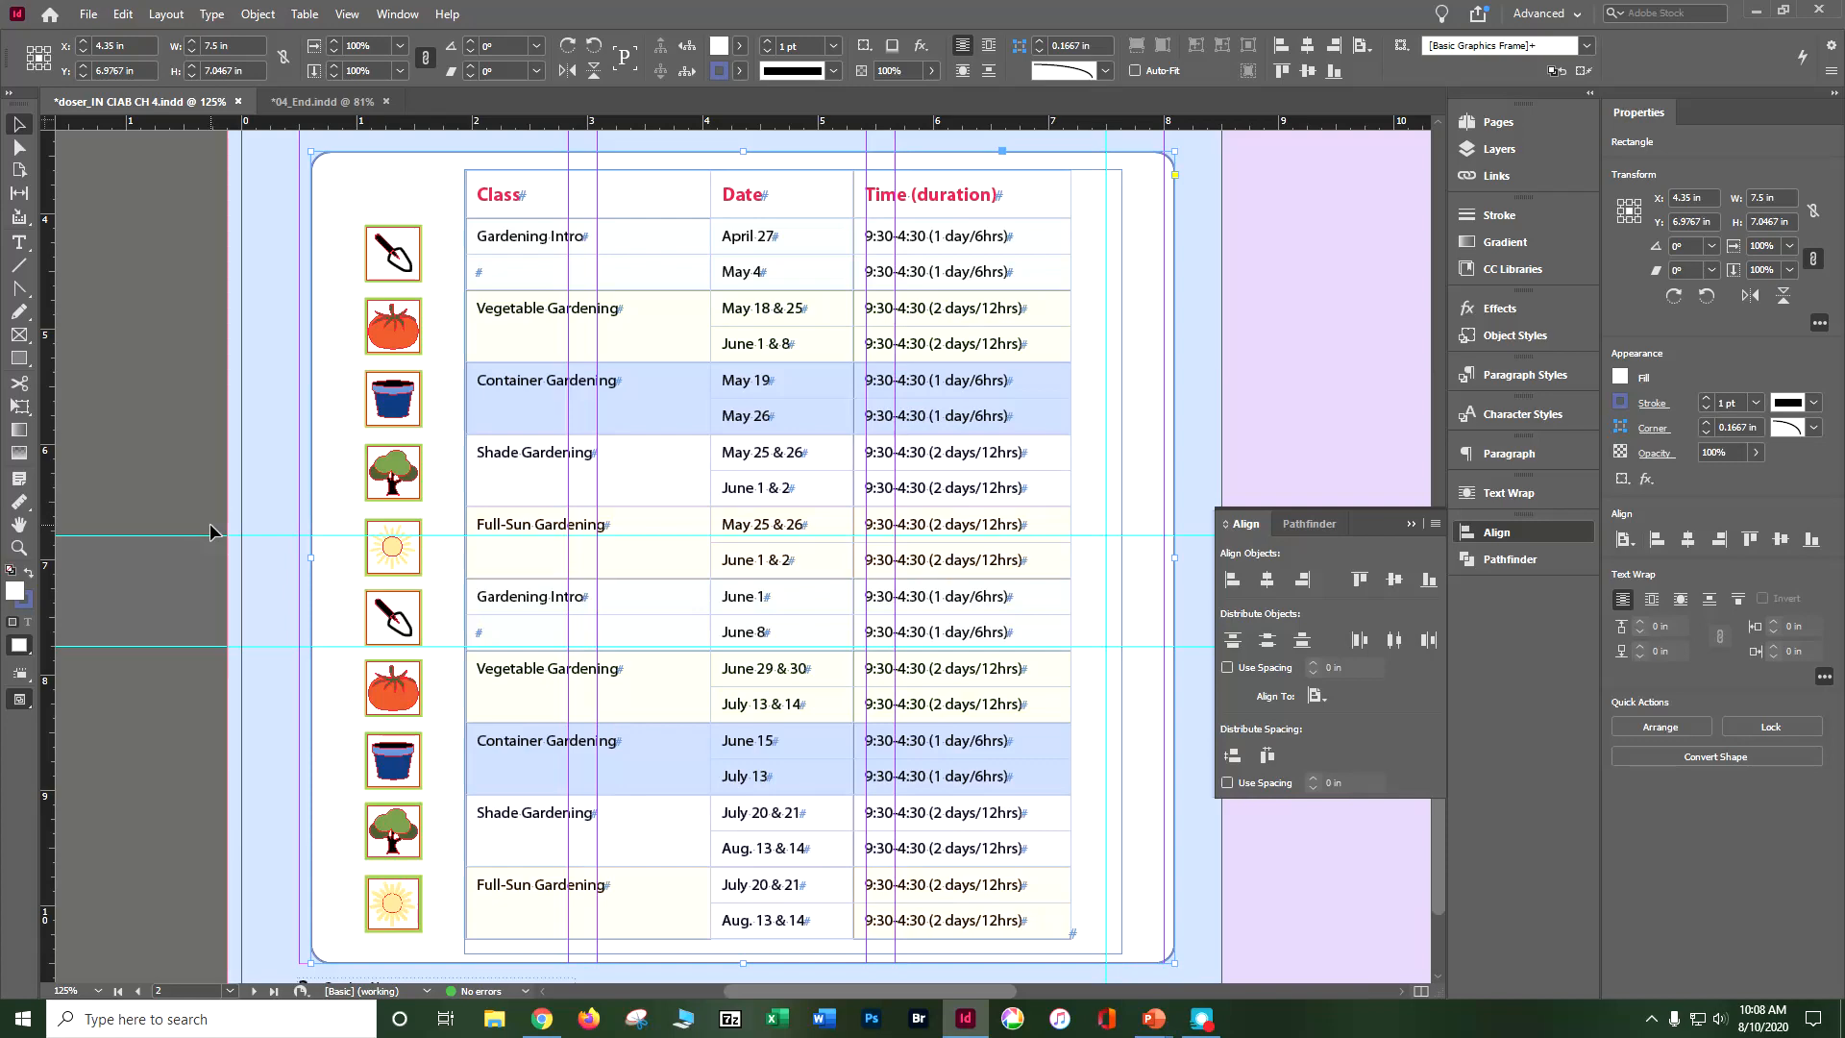
scroll(210, 531, "up", 3)
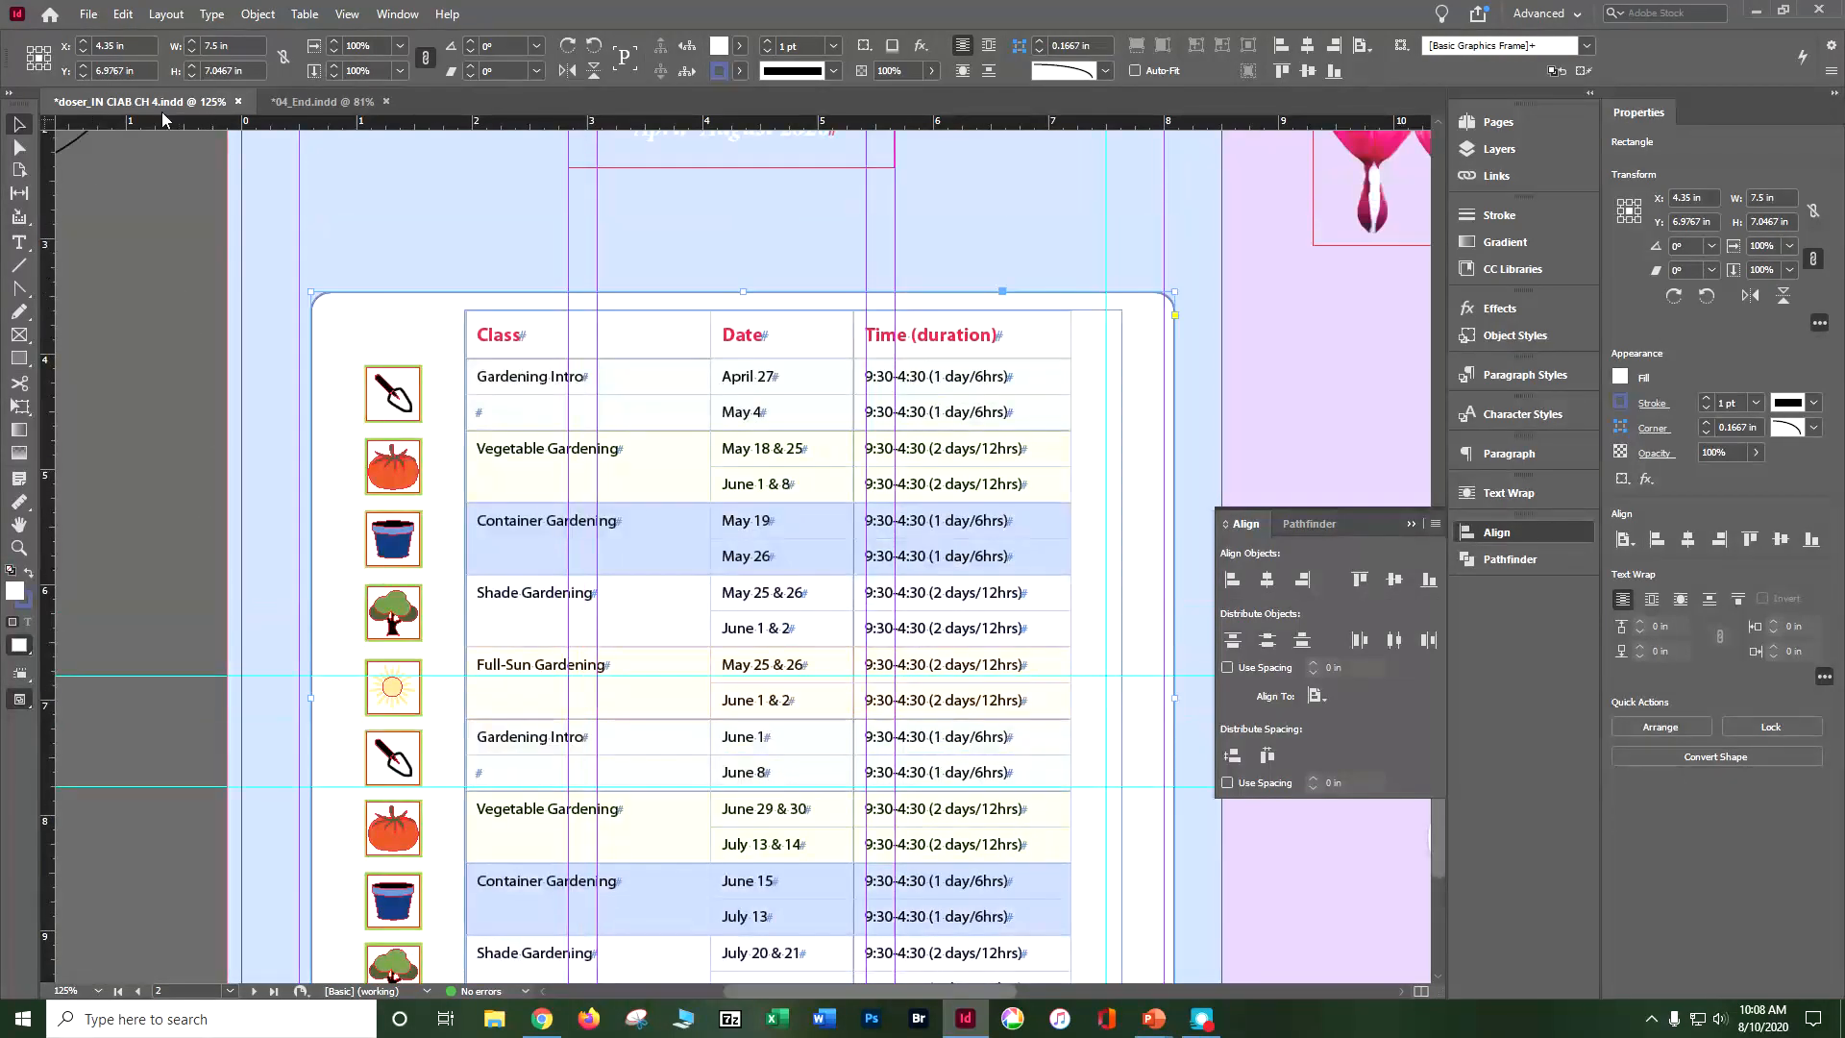
left_click(305, 101)
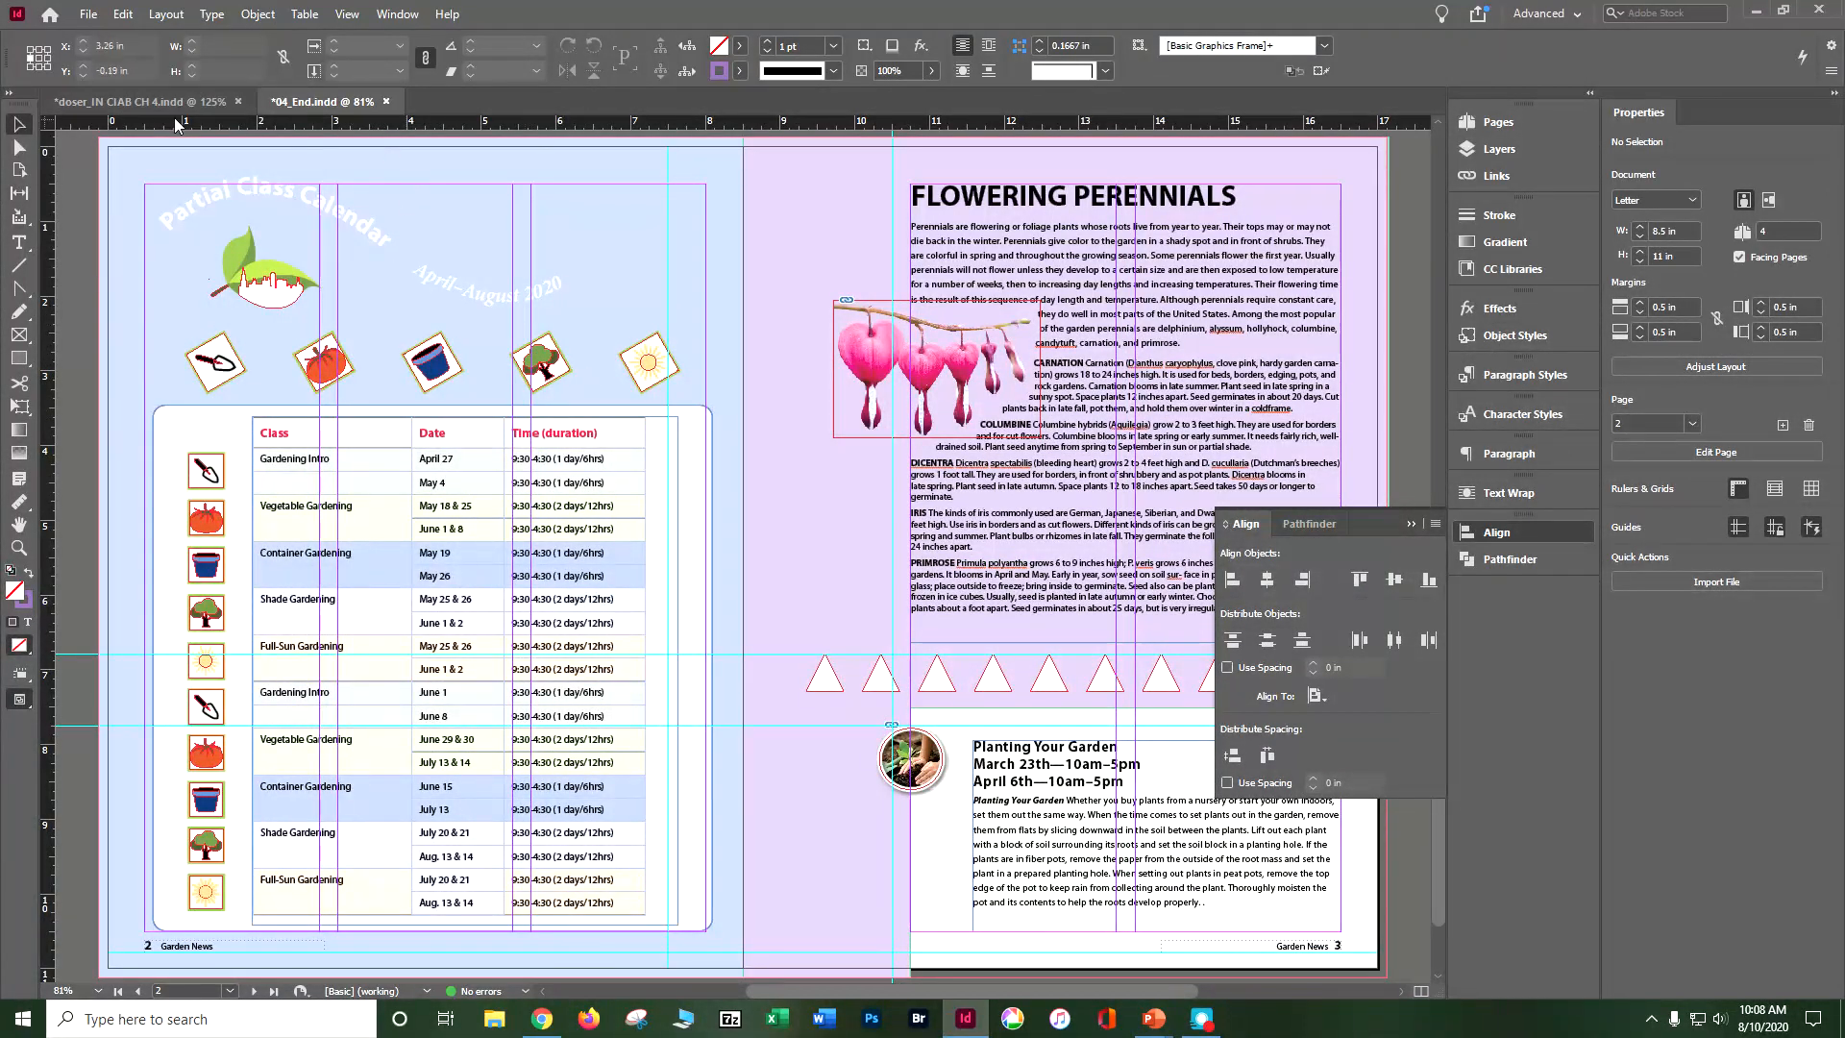
left_click(144, 101)
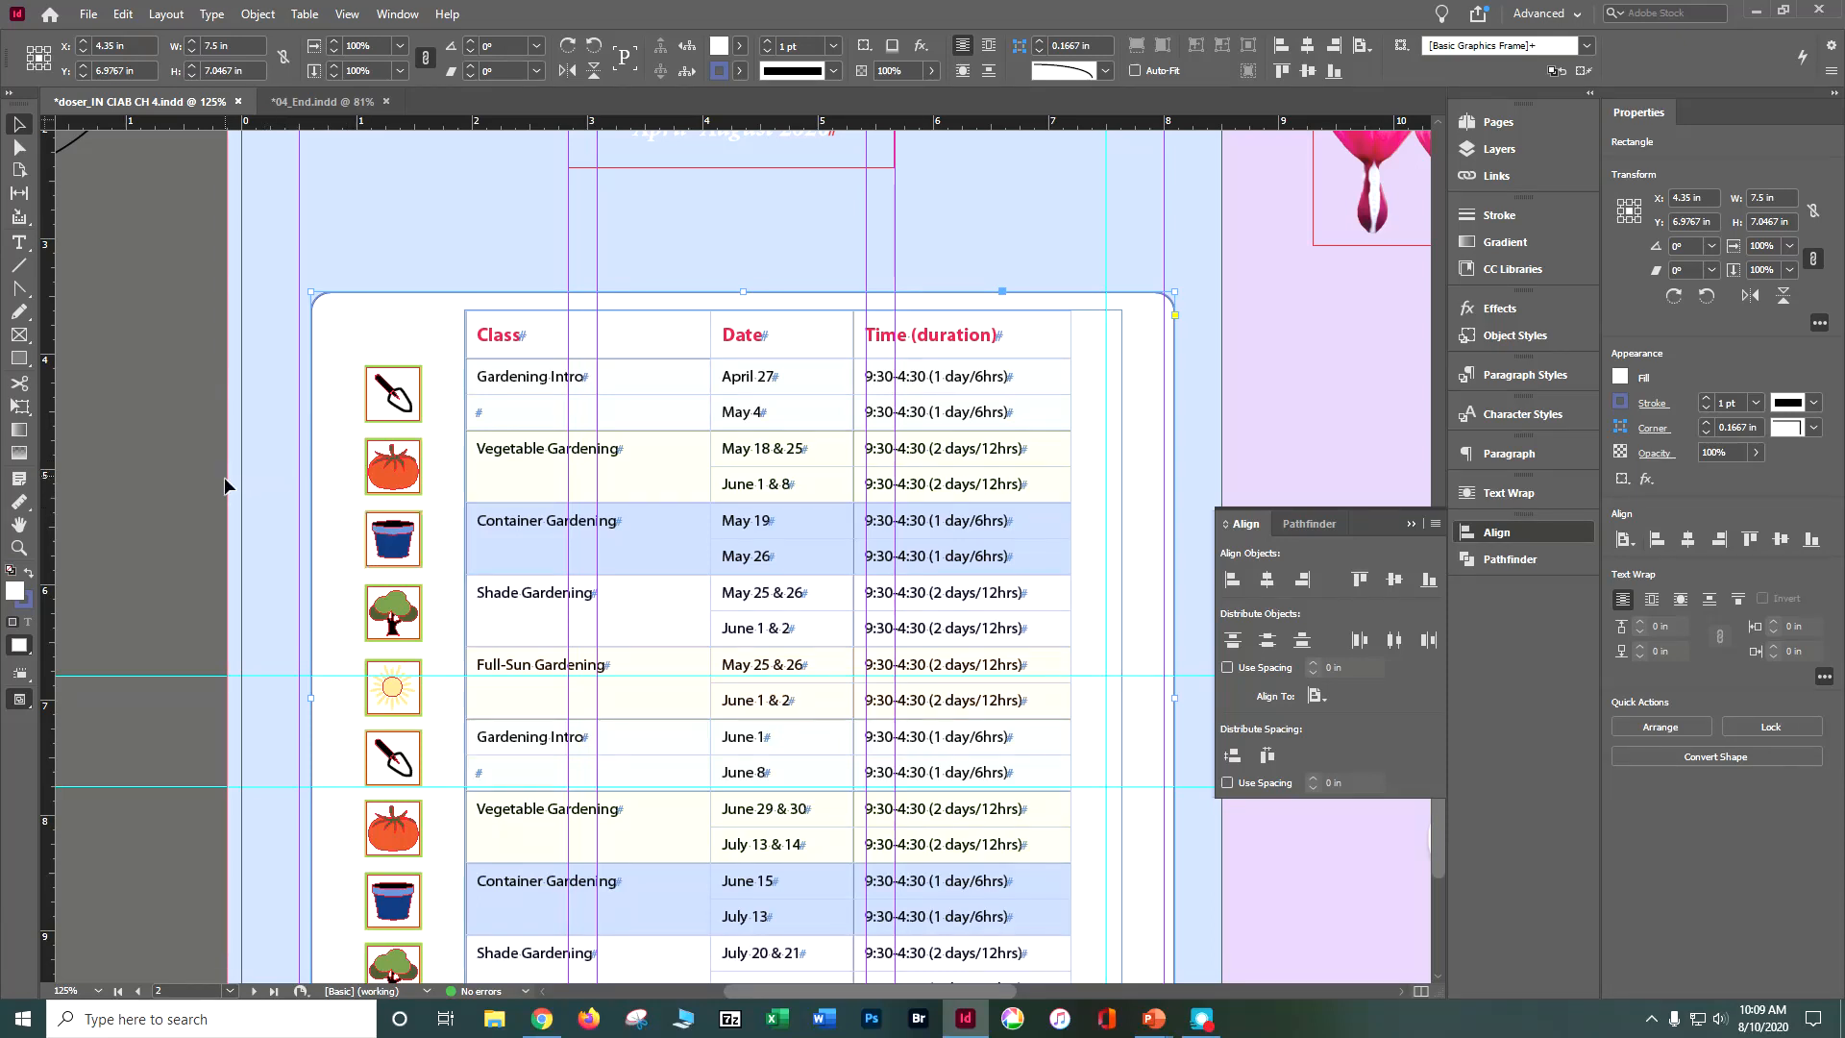
left_click(410, 400)
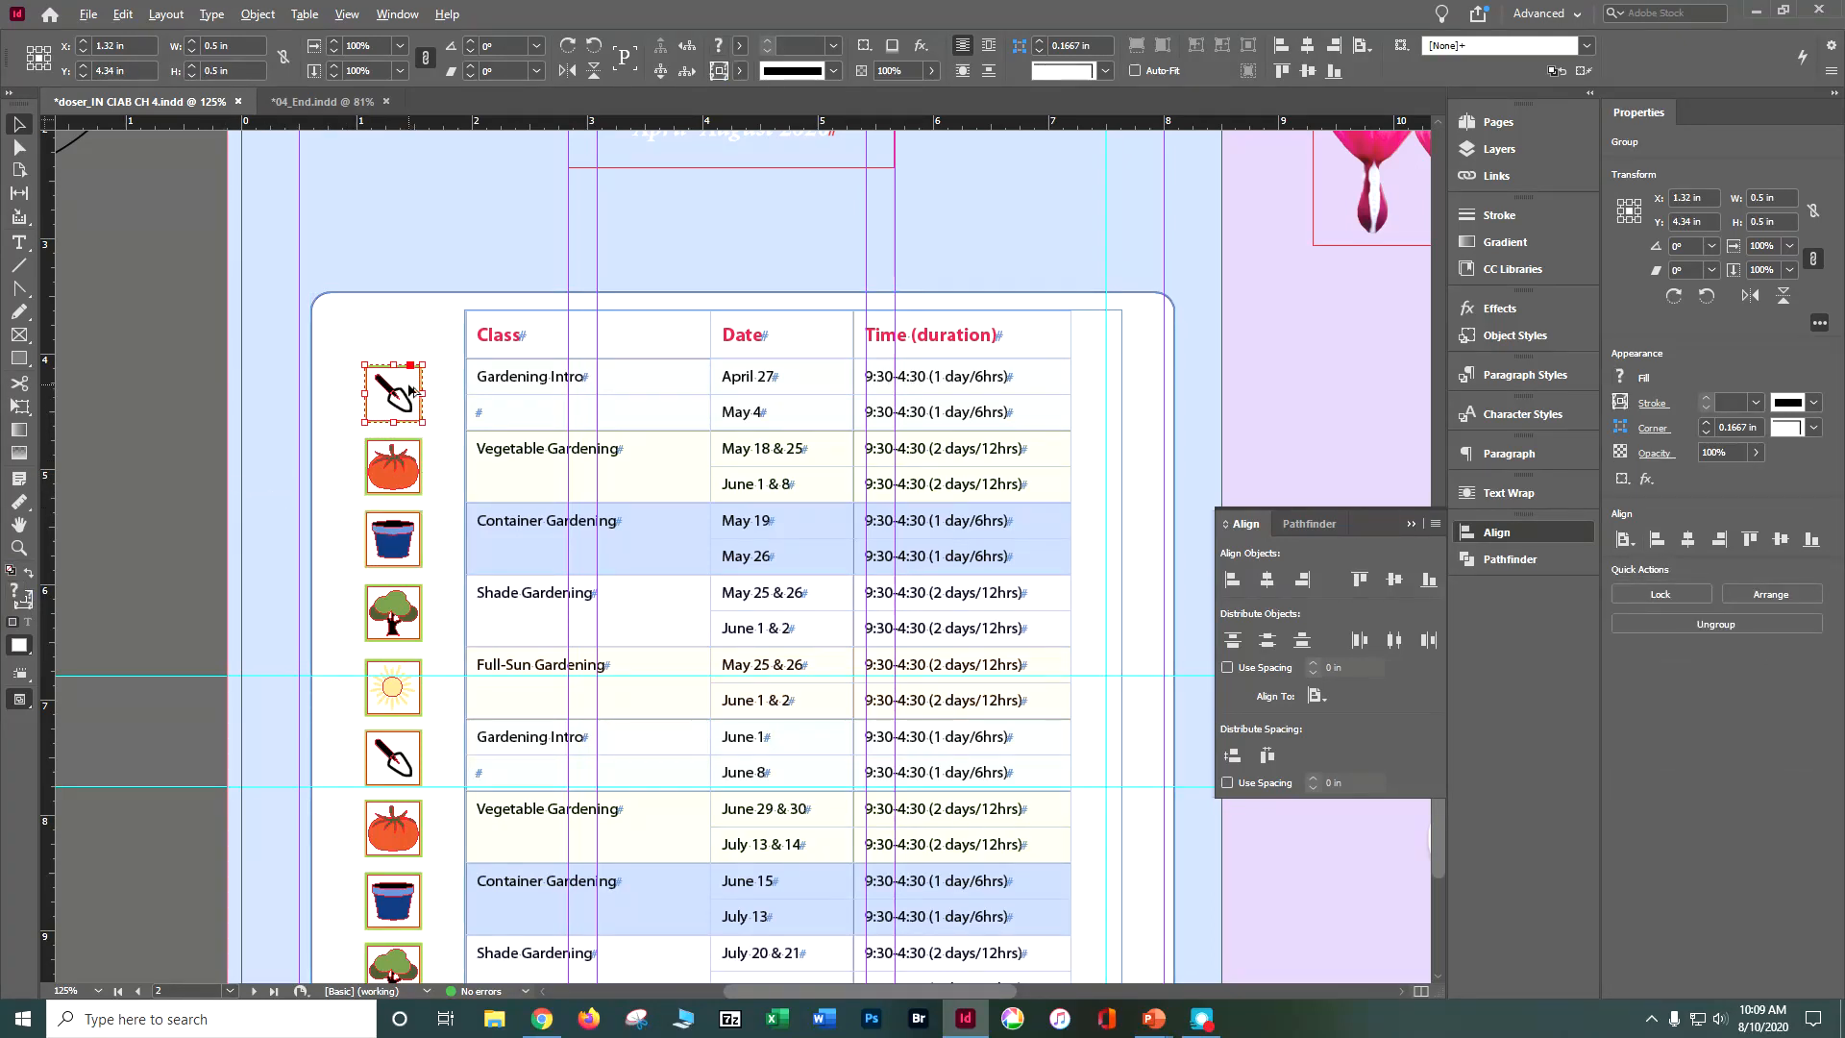
left_click_drag(412, 385, 425, 238)
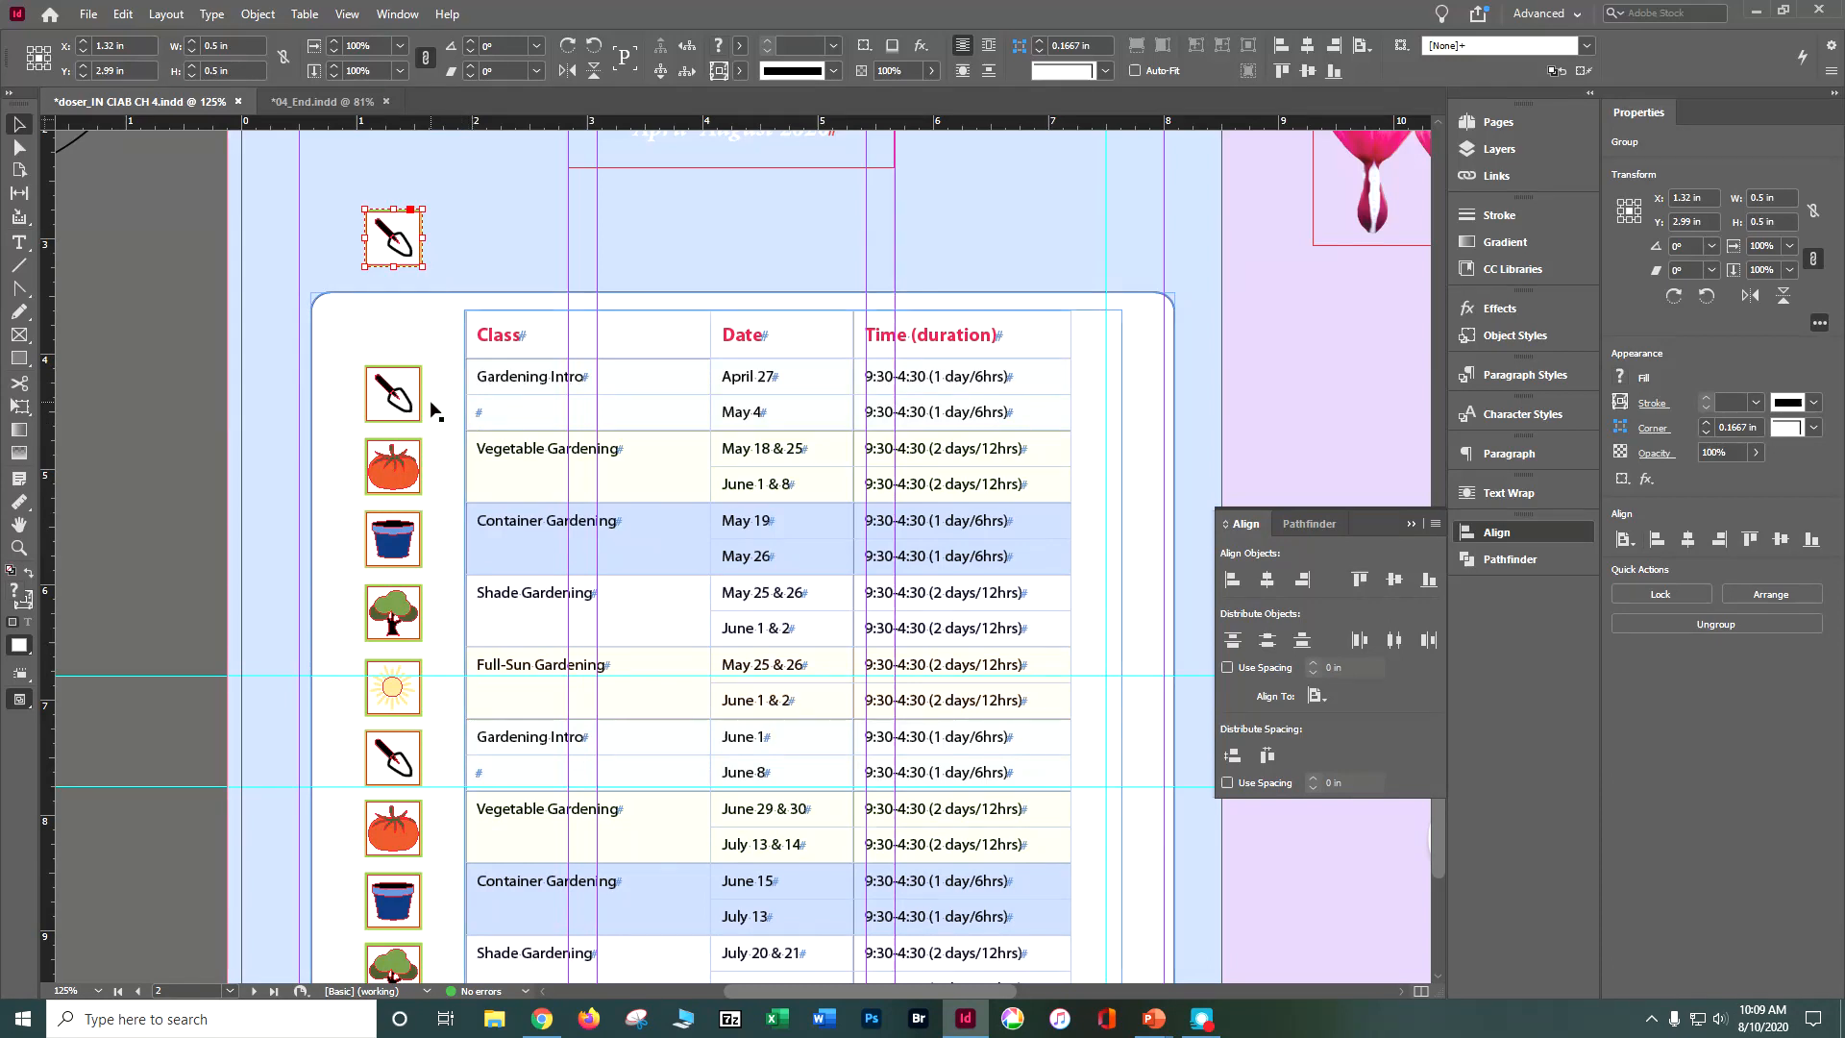
left_click(394, 460)
left_click_drag(410, 470, 528, 241)
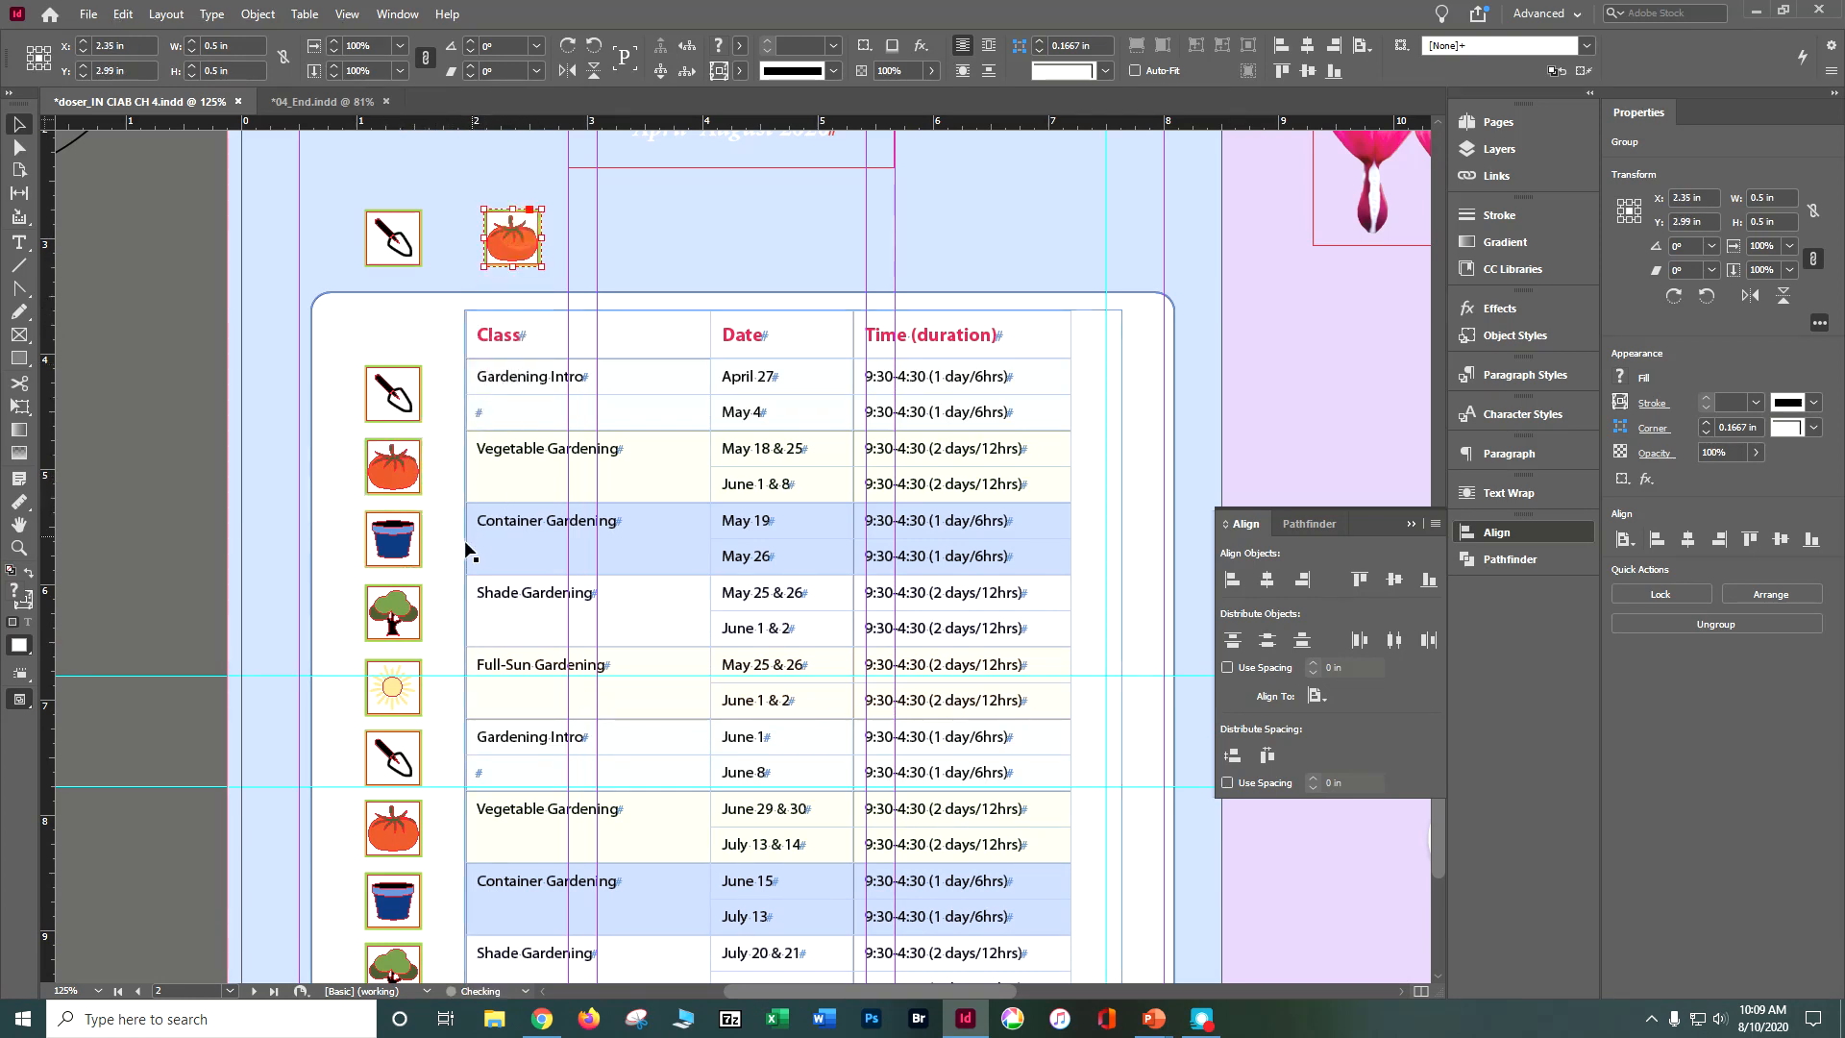
Step: Copy the first flowerpot, tree and sun icons into the row above the table, with the tree at X 4.72 in and the sun at X 7.25 in
left_click_drag(415, 543, 652, 238)
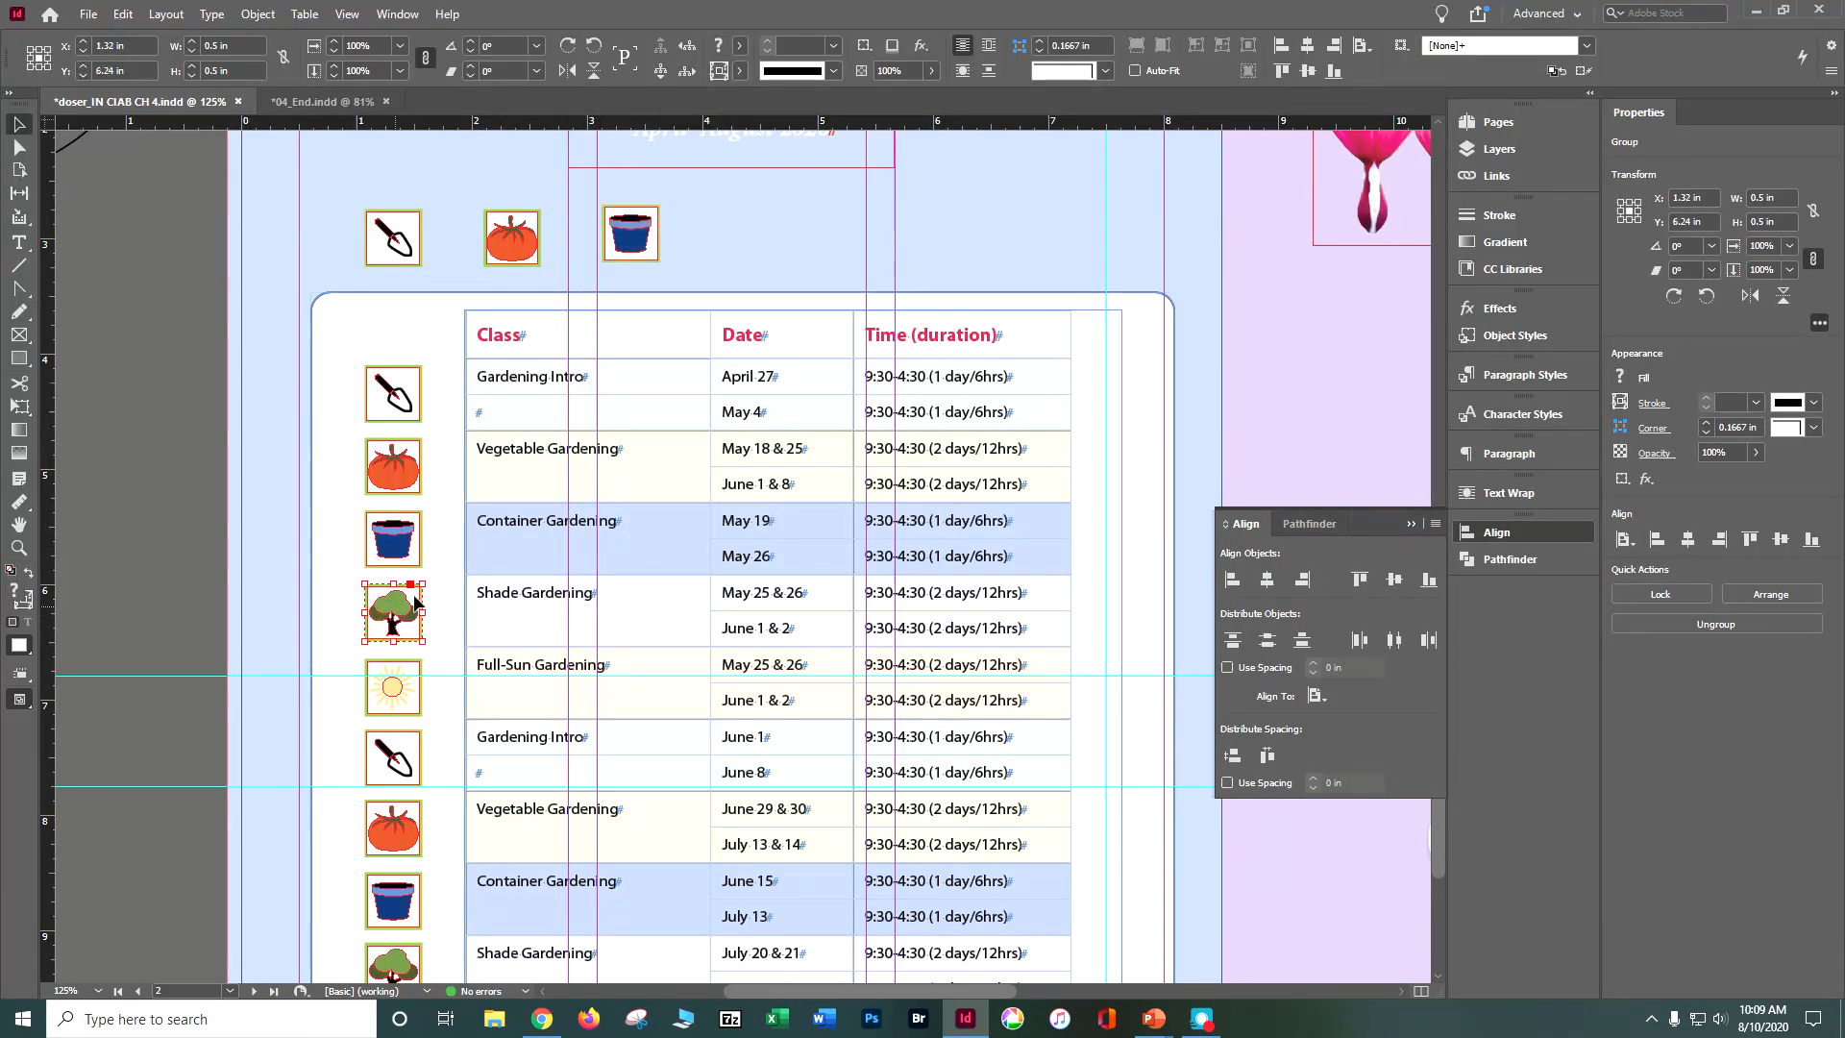
left_click_drag(415, 599, 808, 222)
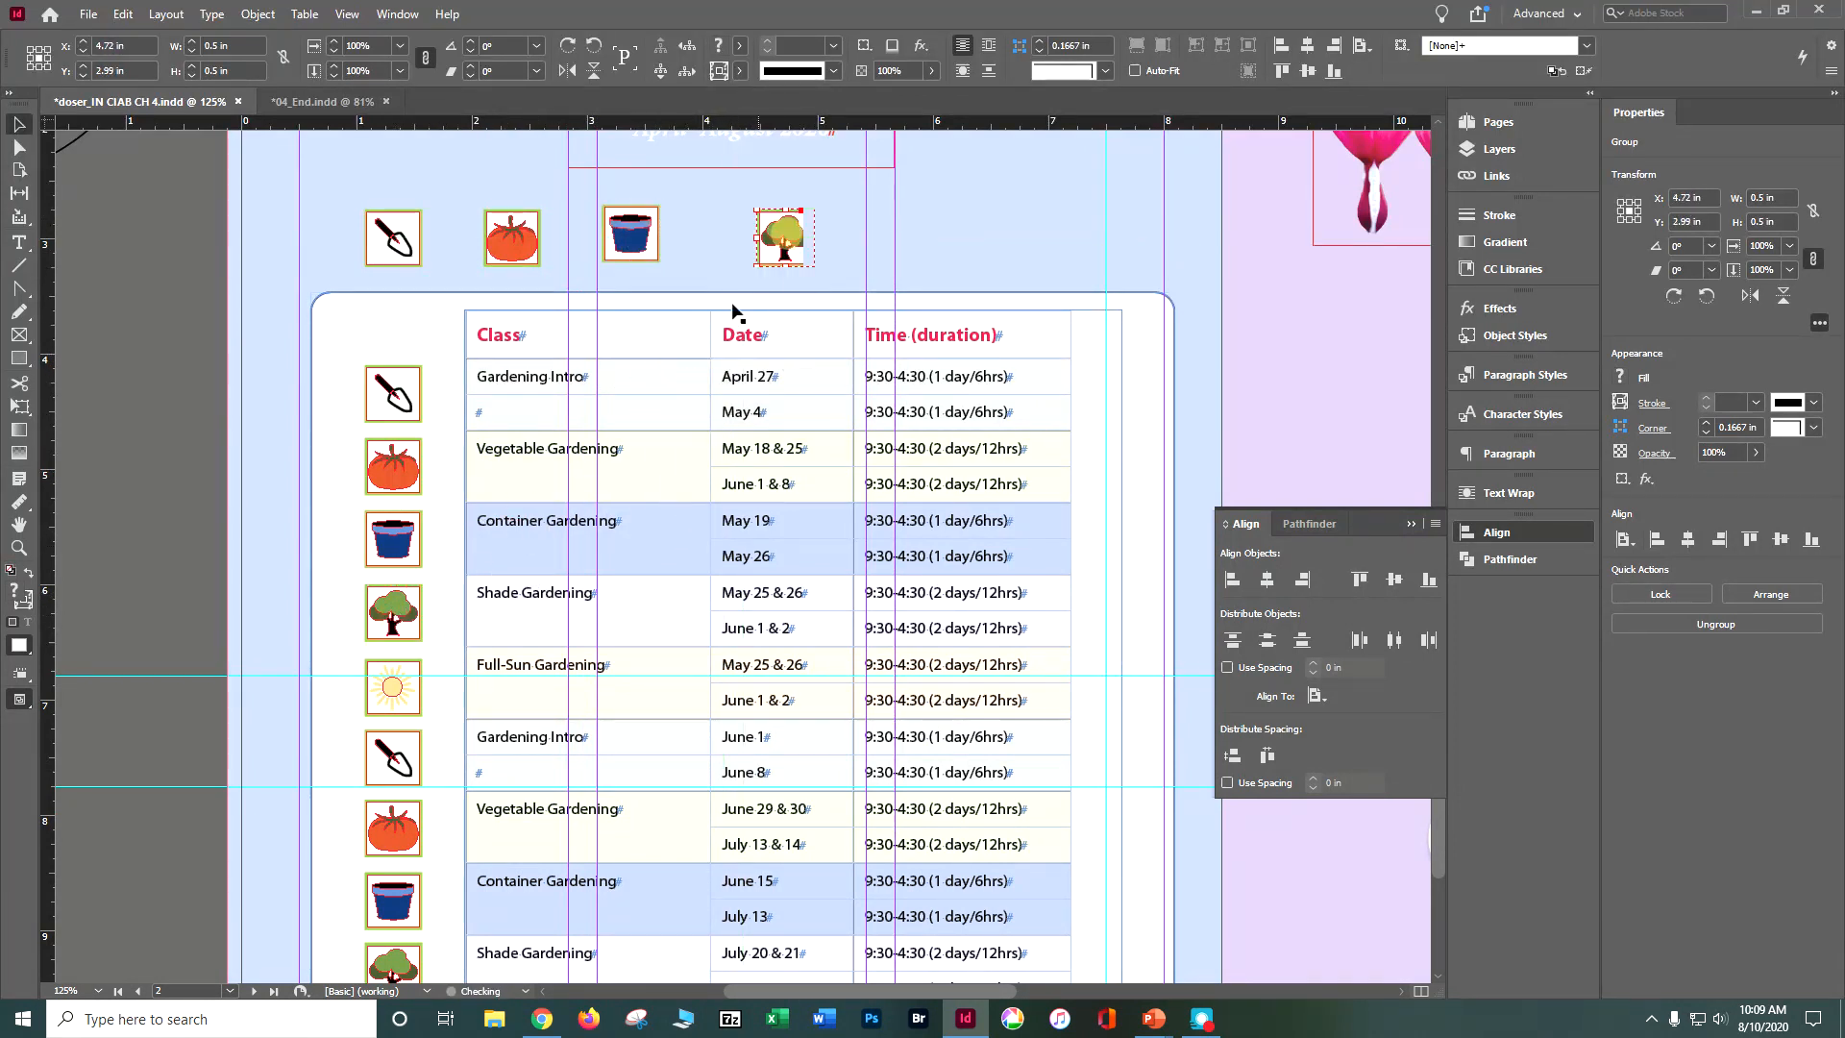
left_click_drag(390, 682, 1054, 257)
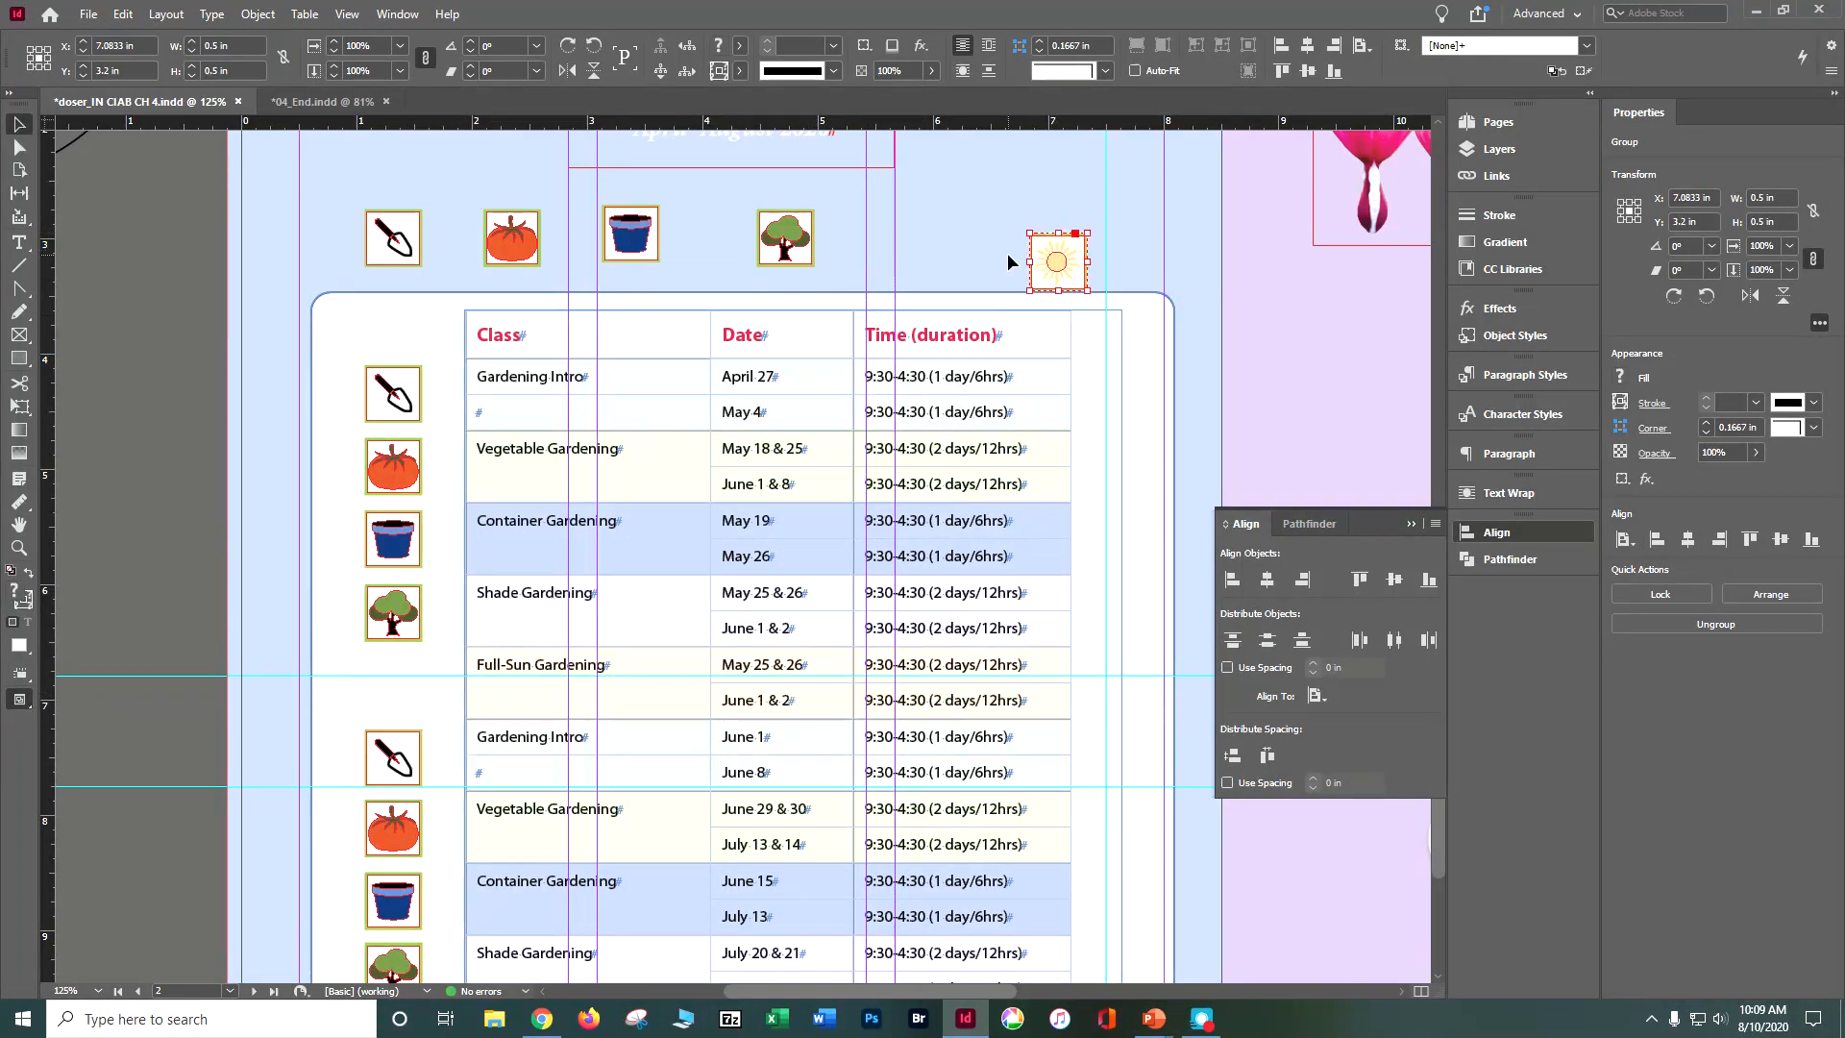
key("ctrl+z")
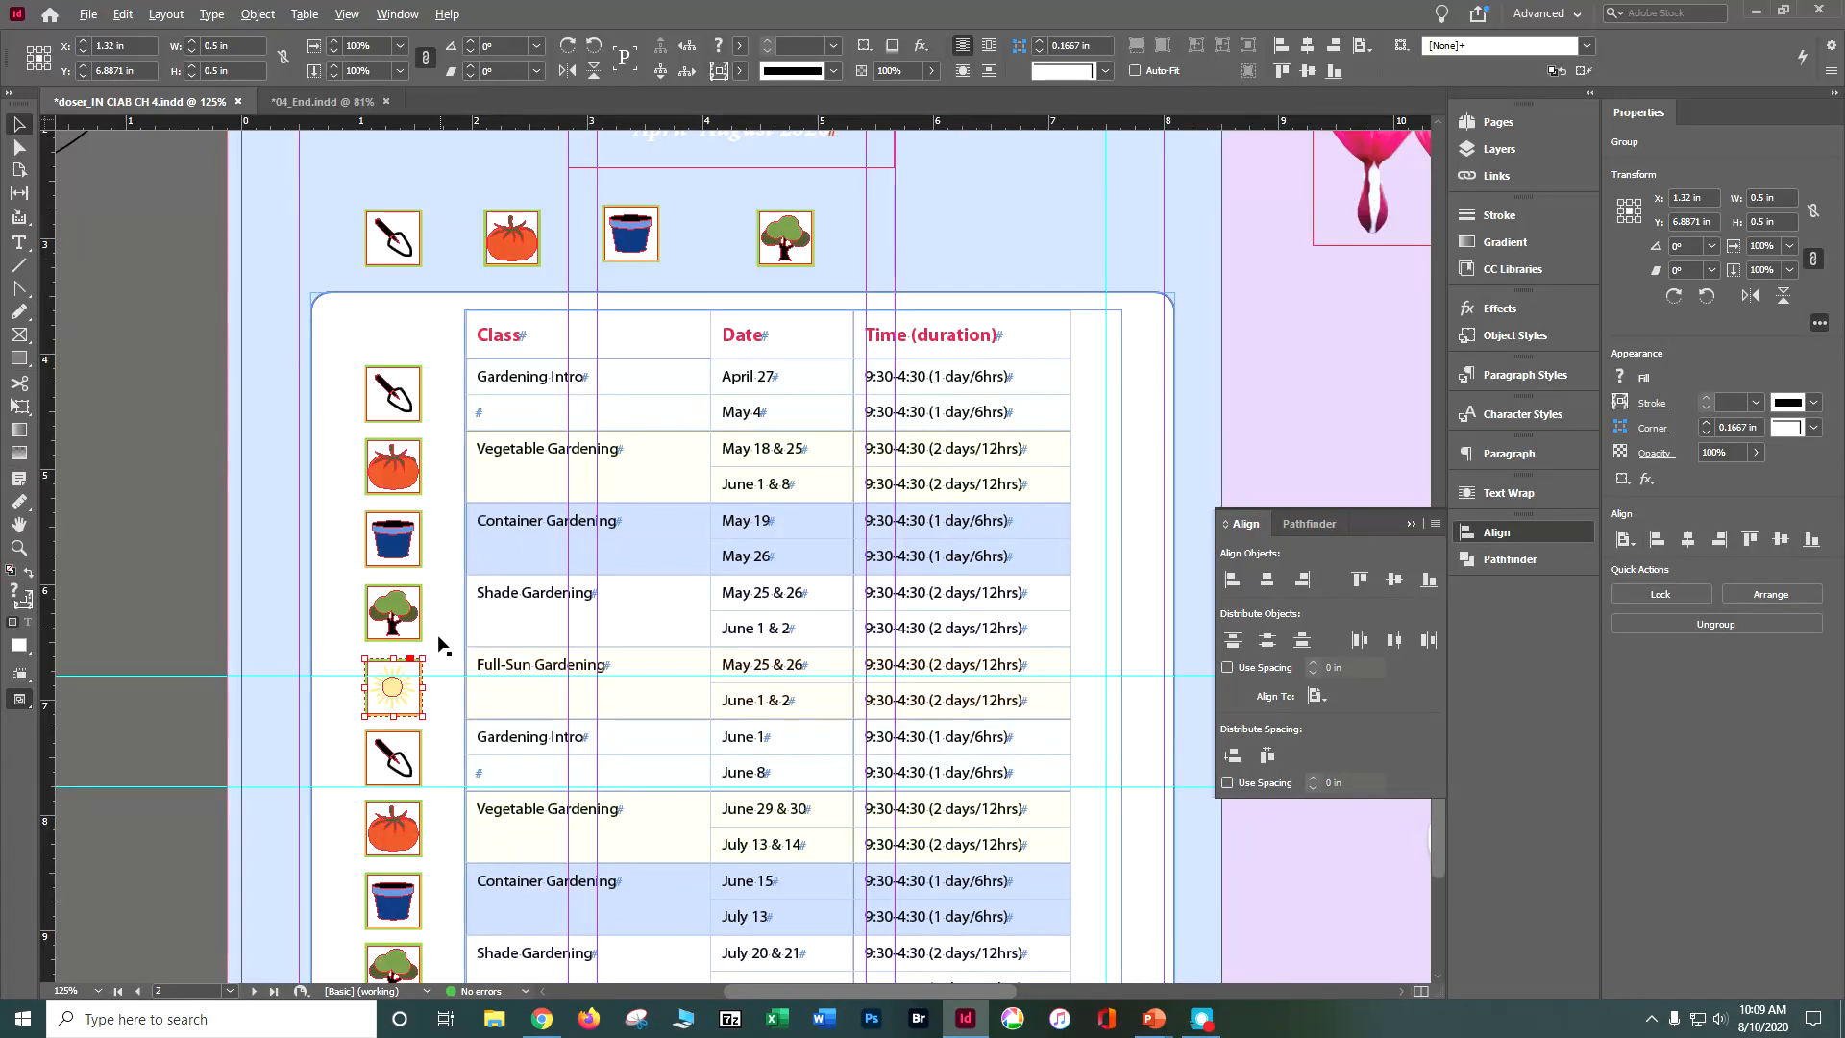
left_click_drag(394, 711, 1077, 238)
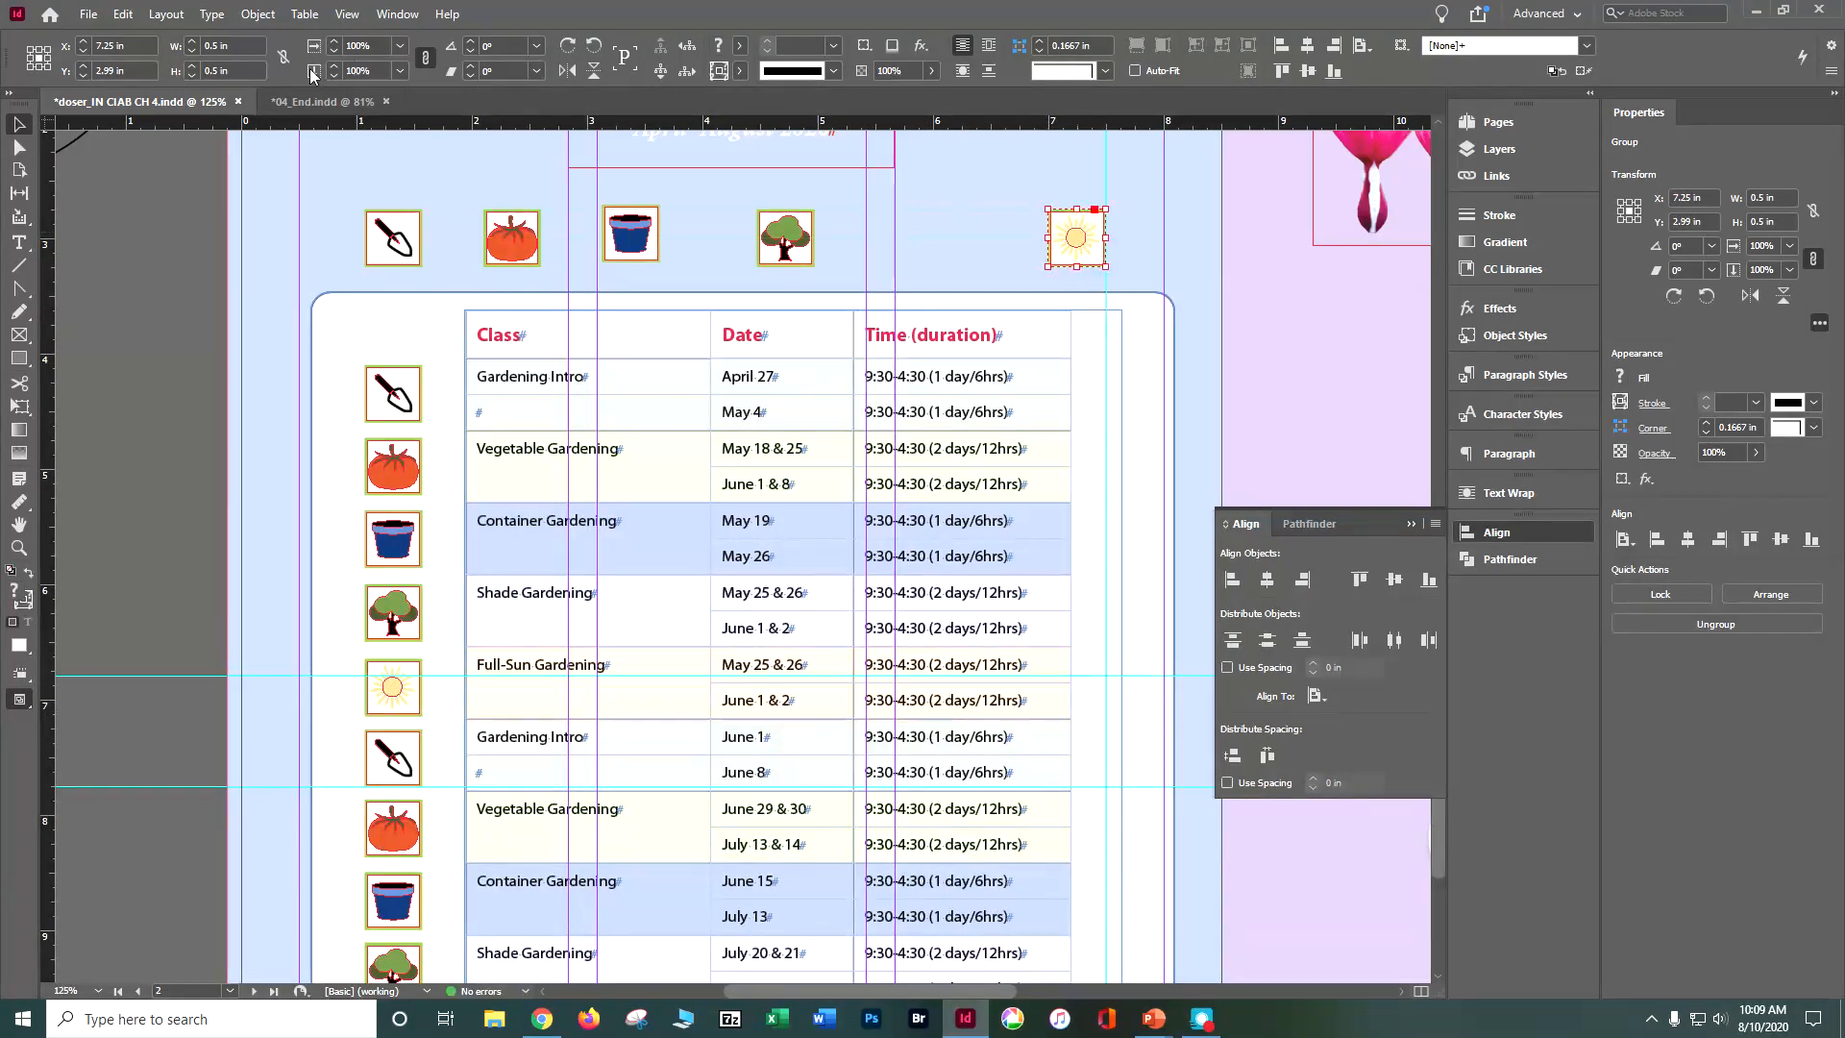
Step: With 04_End.indd as reference, distribute the five icons above the table evenly by their horizontal centers, relative to the selection
left_click(310, 103)
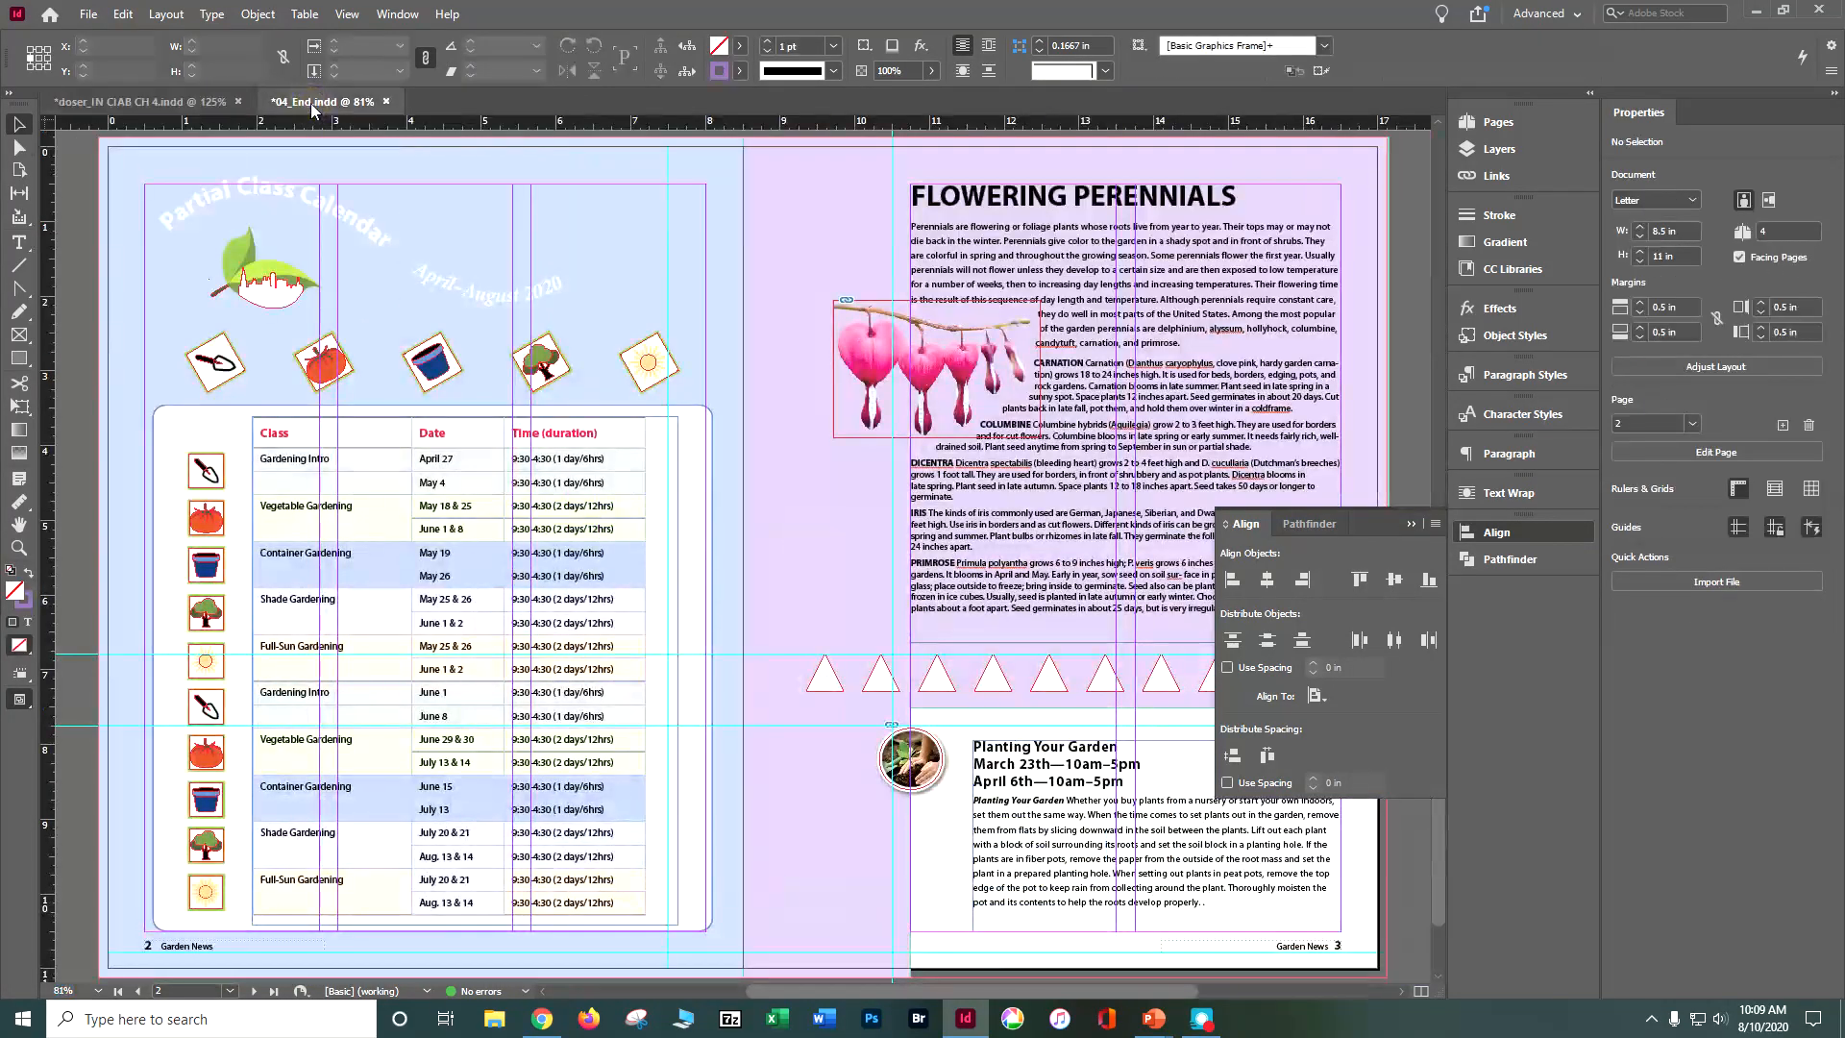
left_click(139, 102)
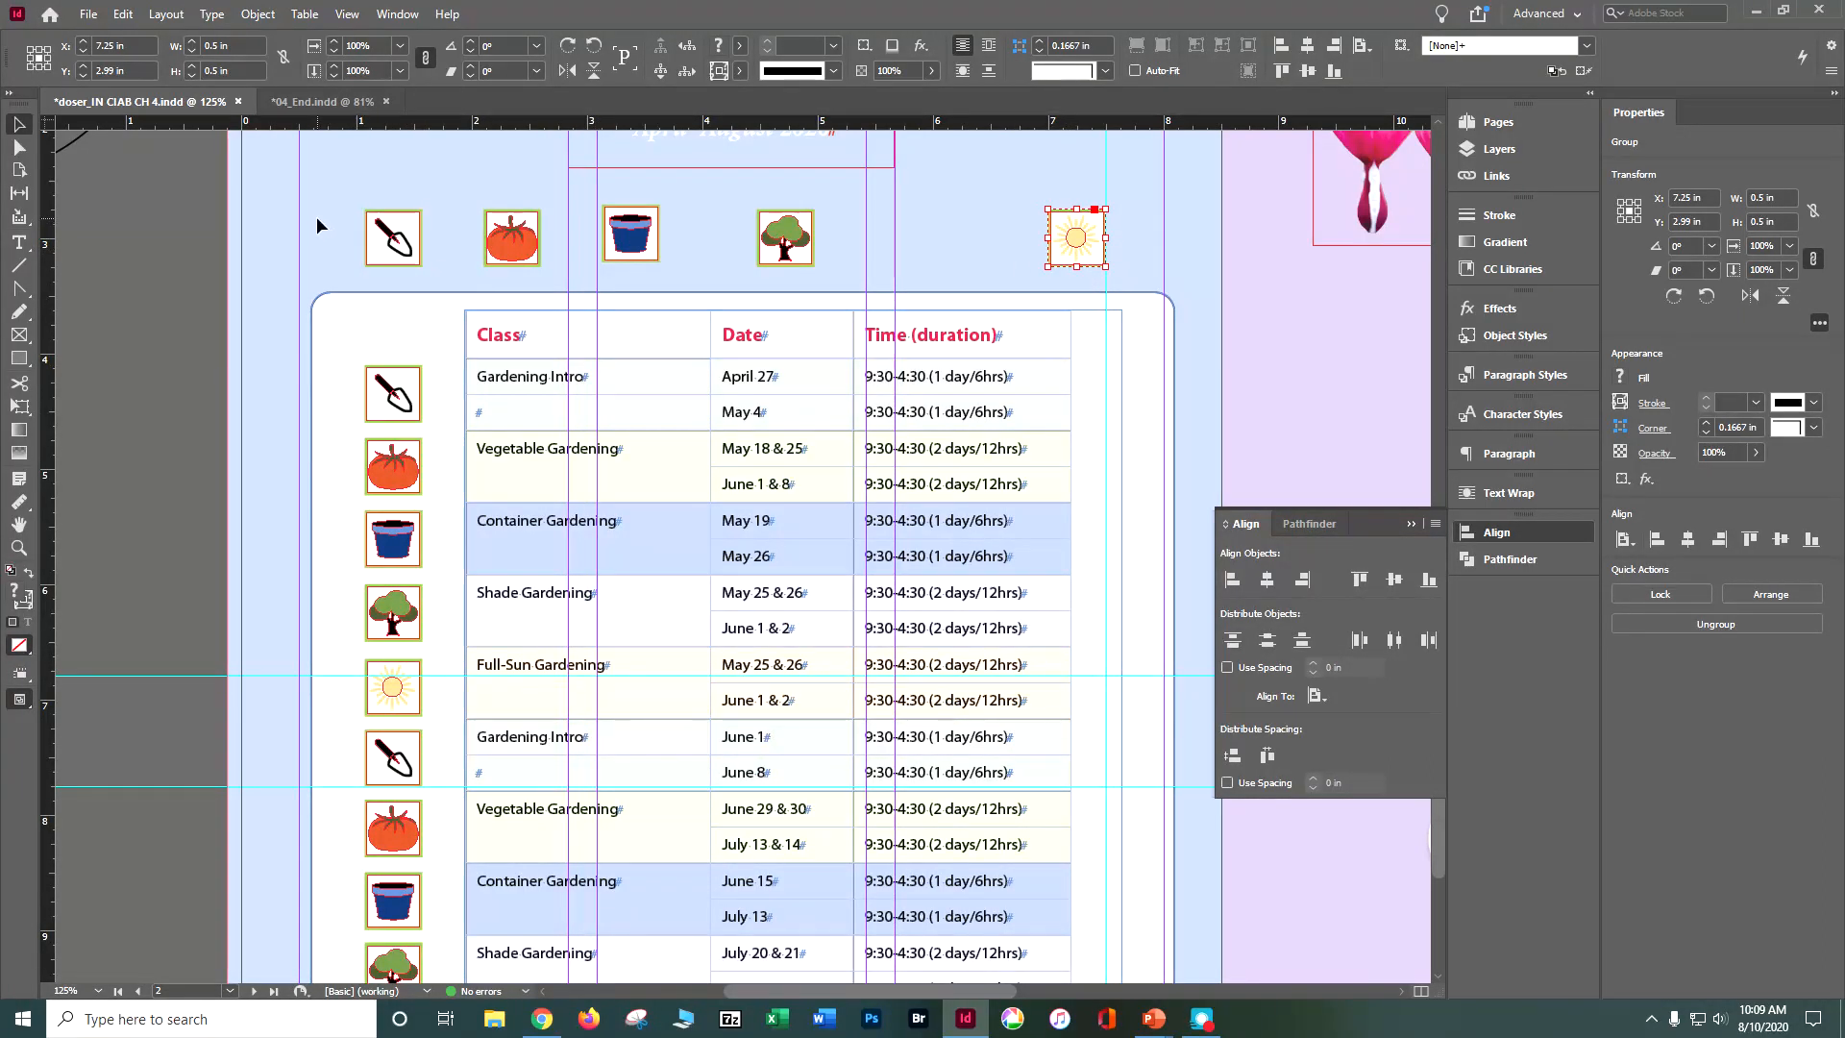
left_click_drag(312, 213, 1149, 244)
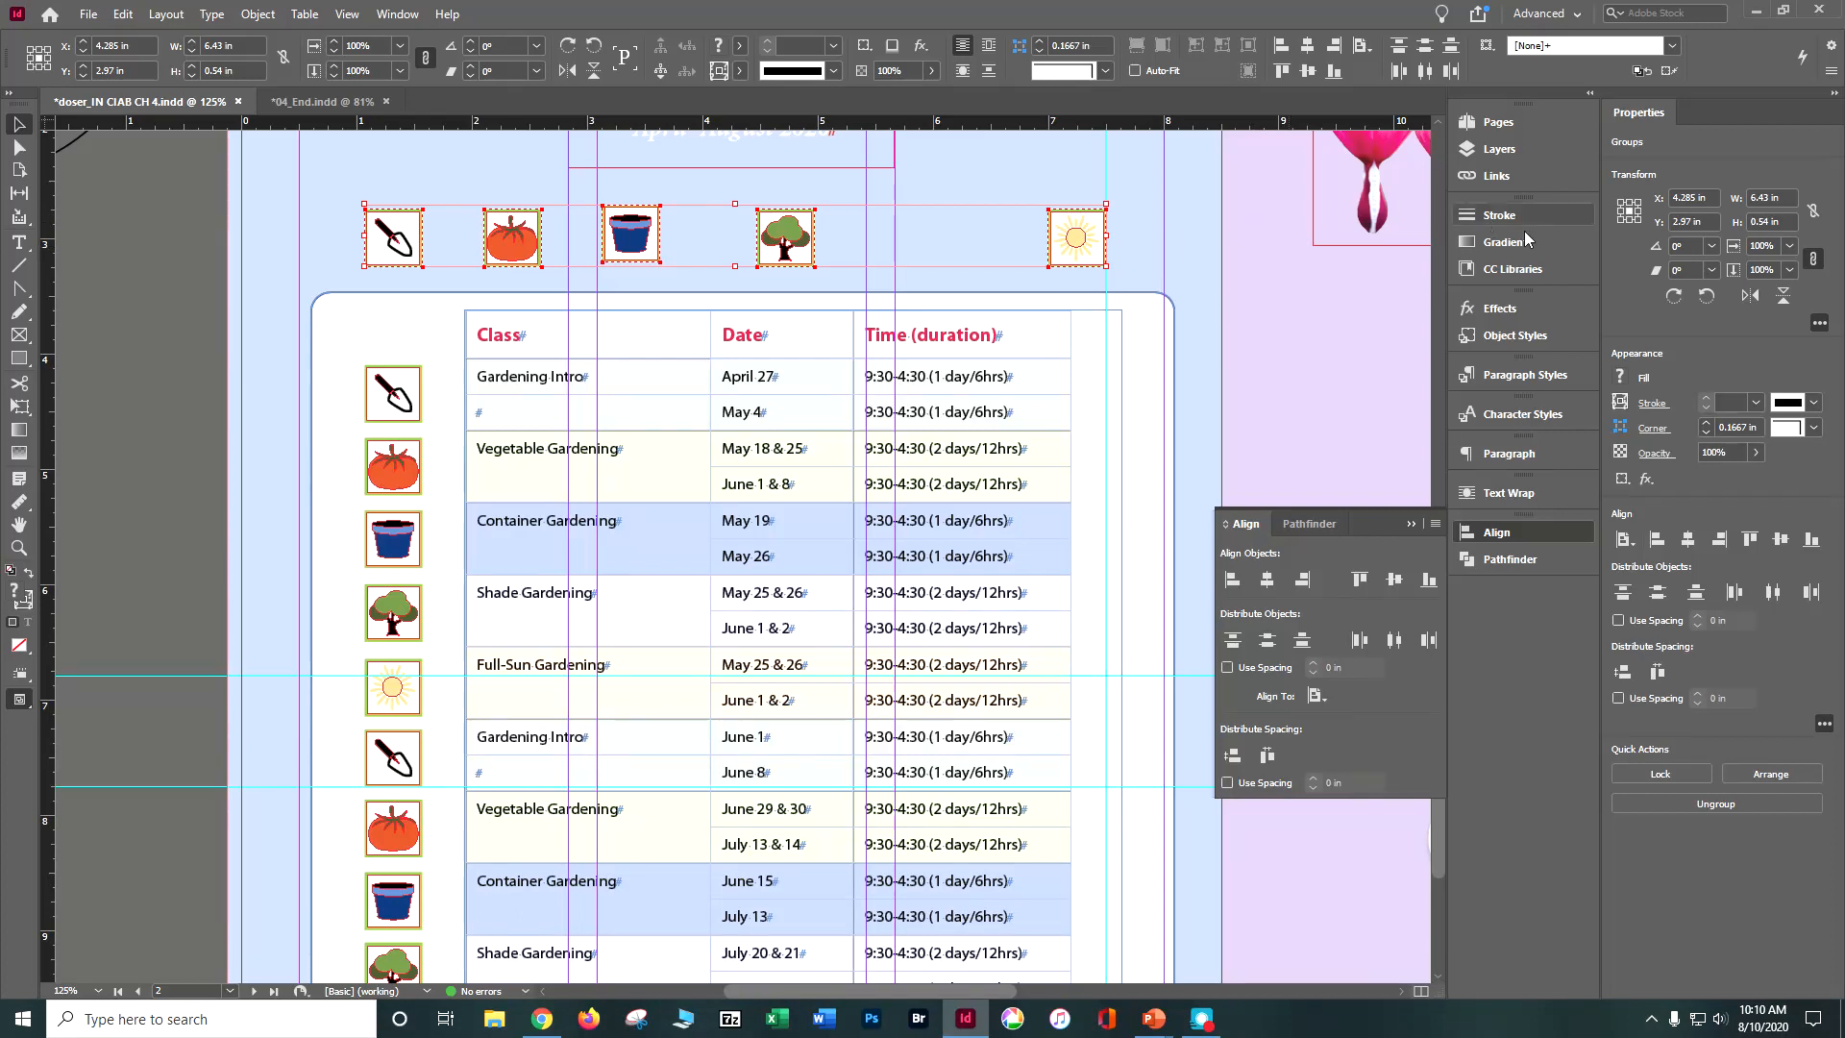
left_click(1320, 702)
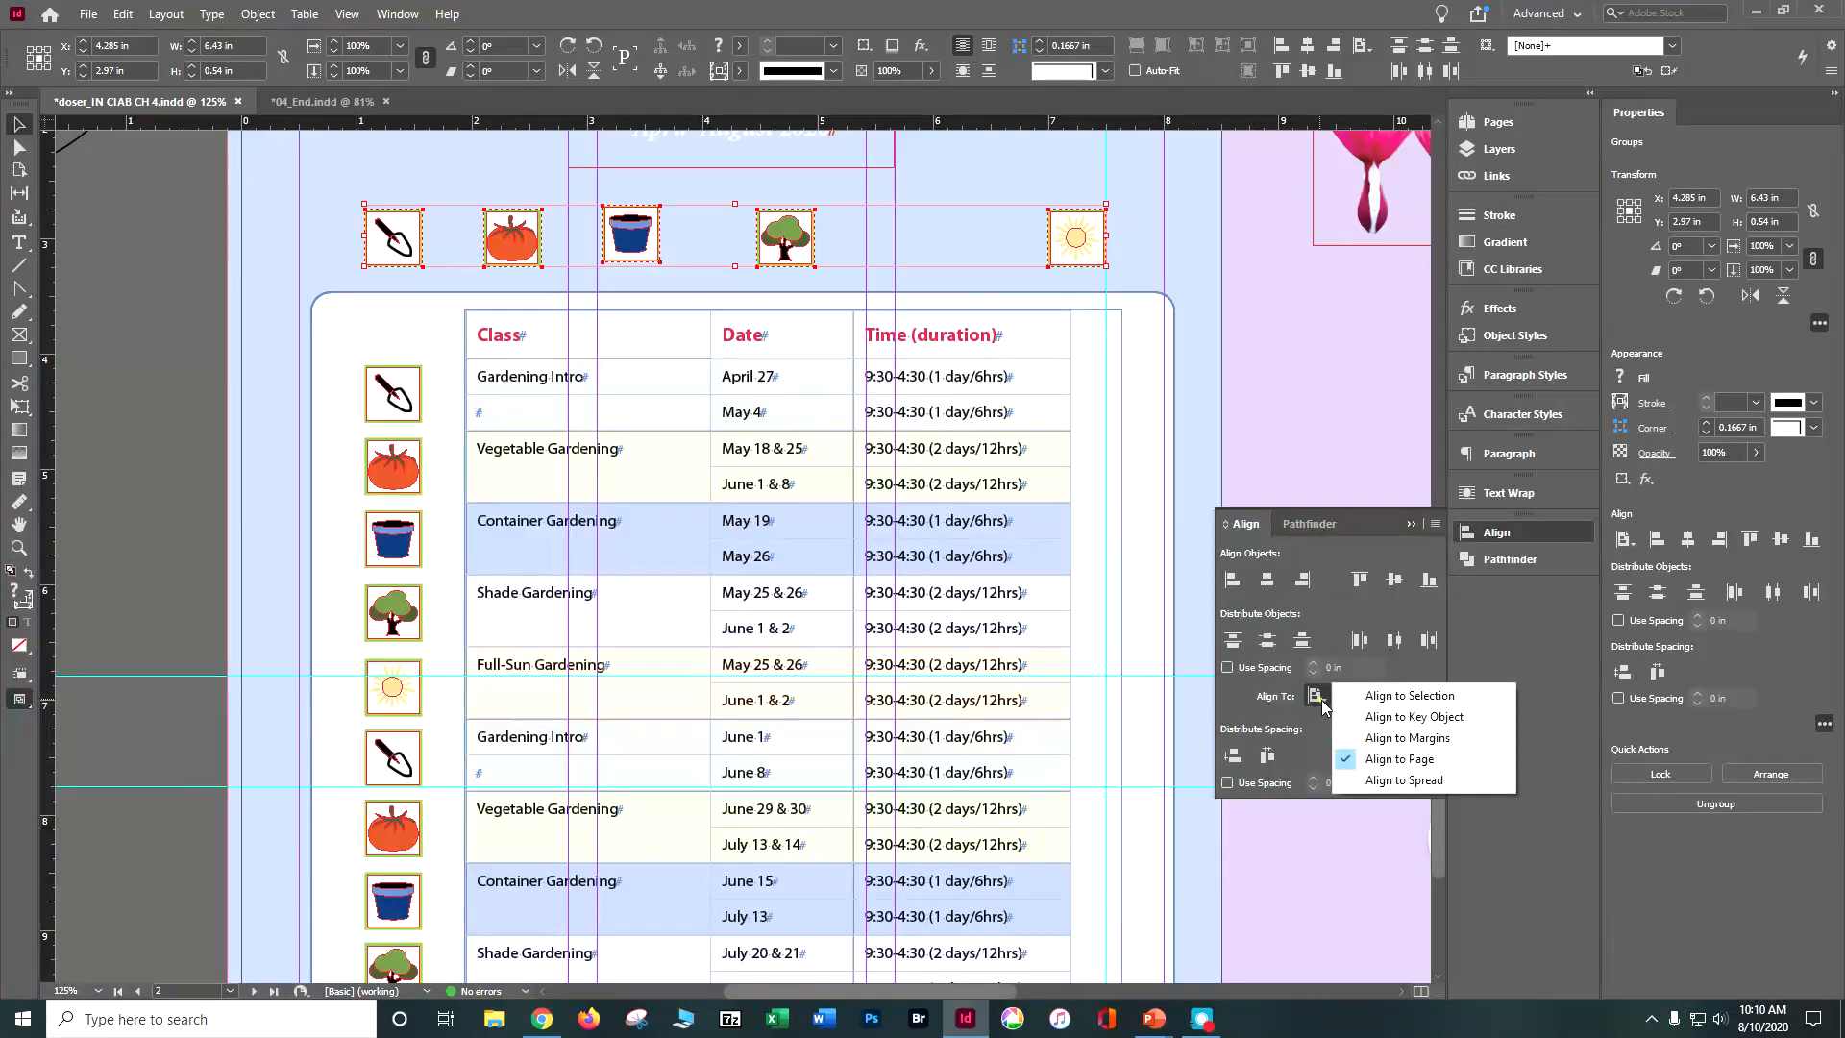
left_click(1357, 699)
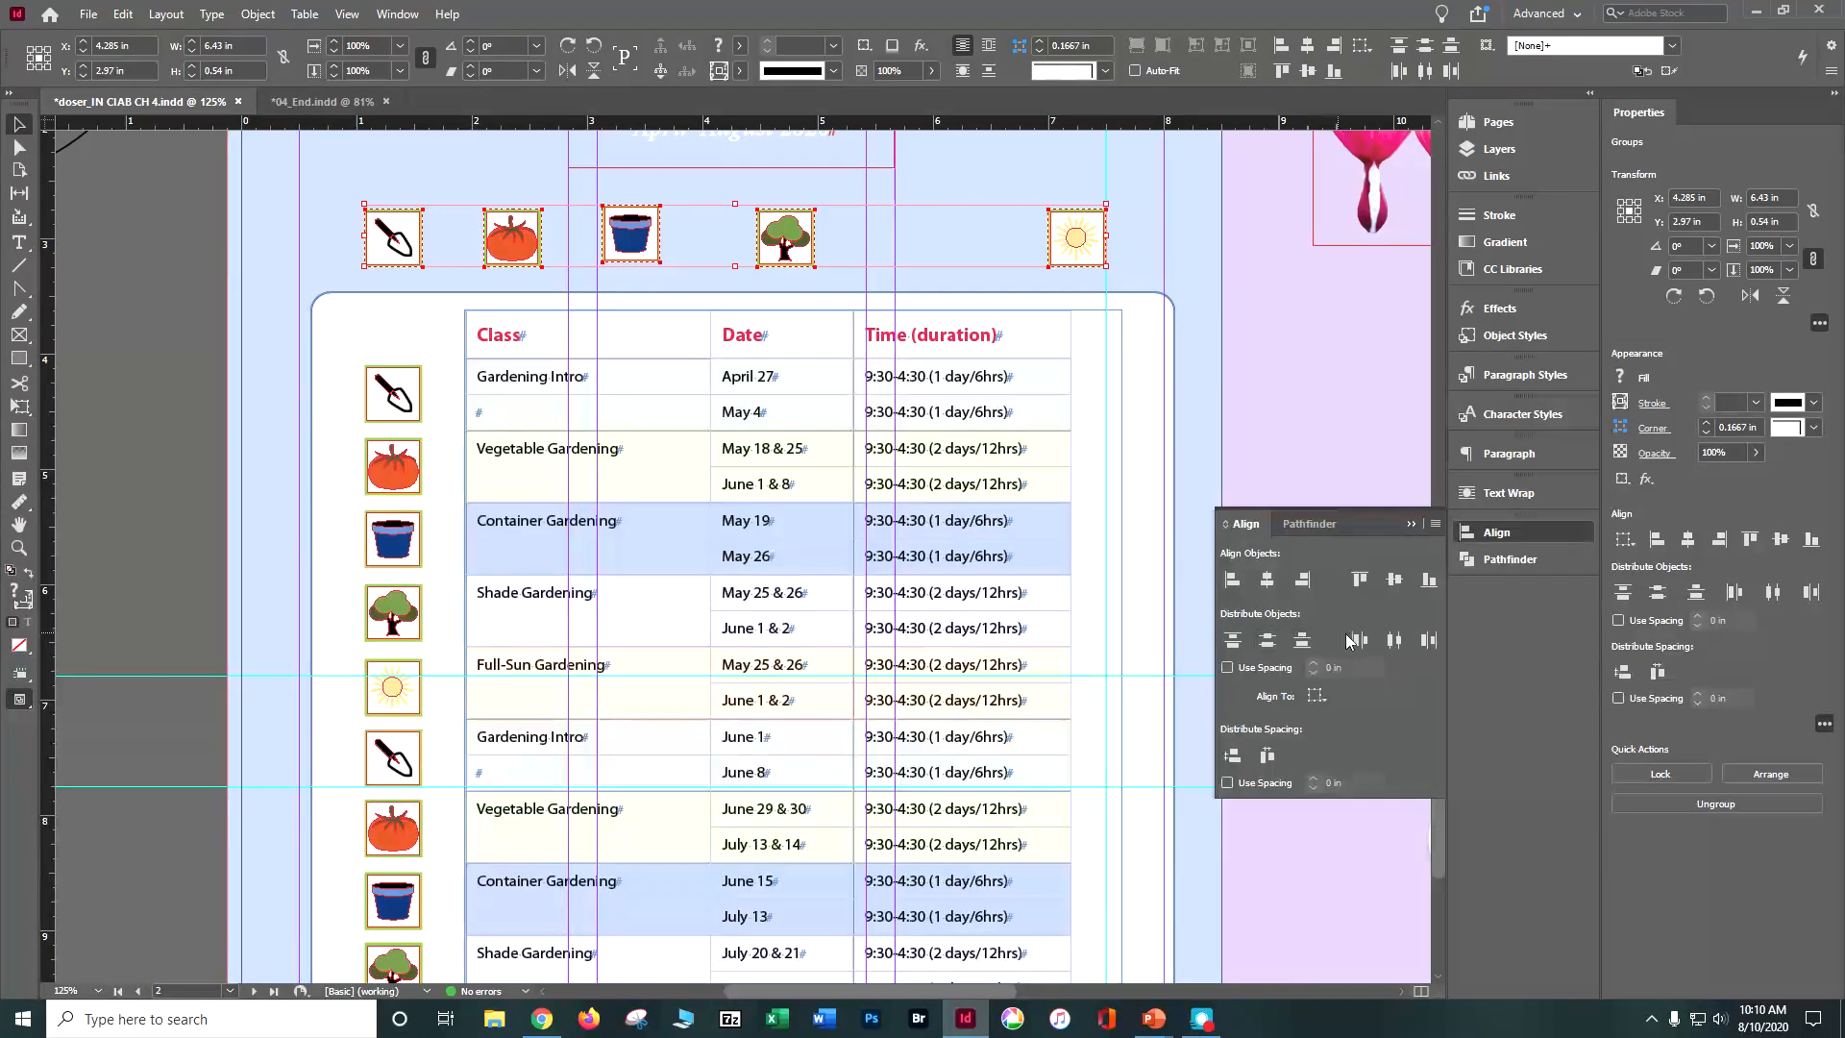
left_click(1401, 640)
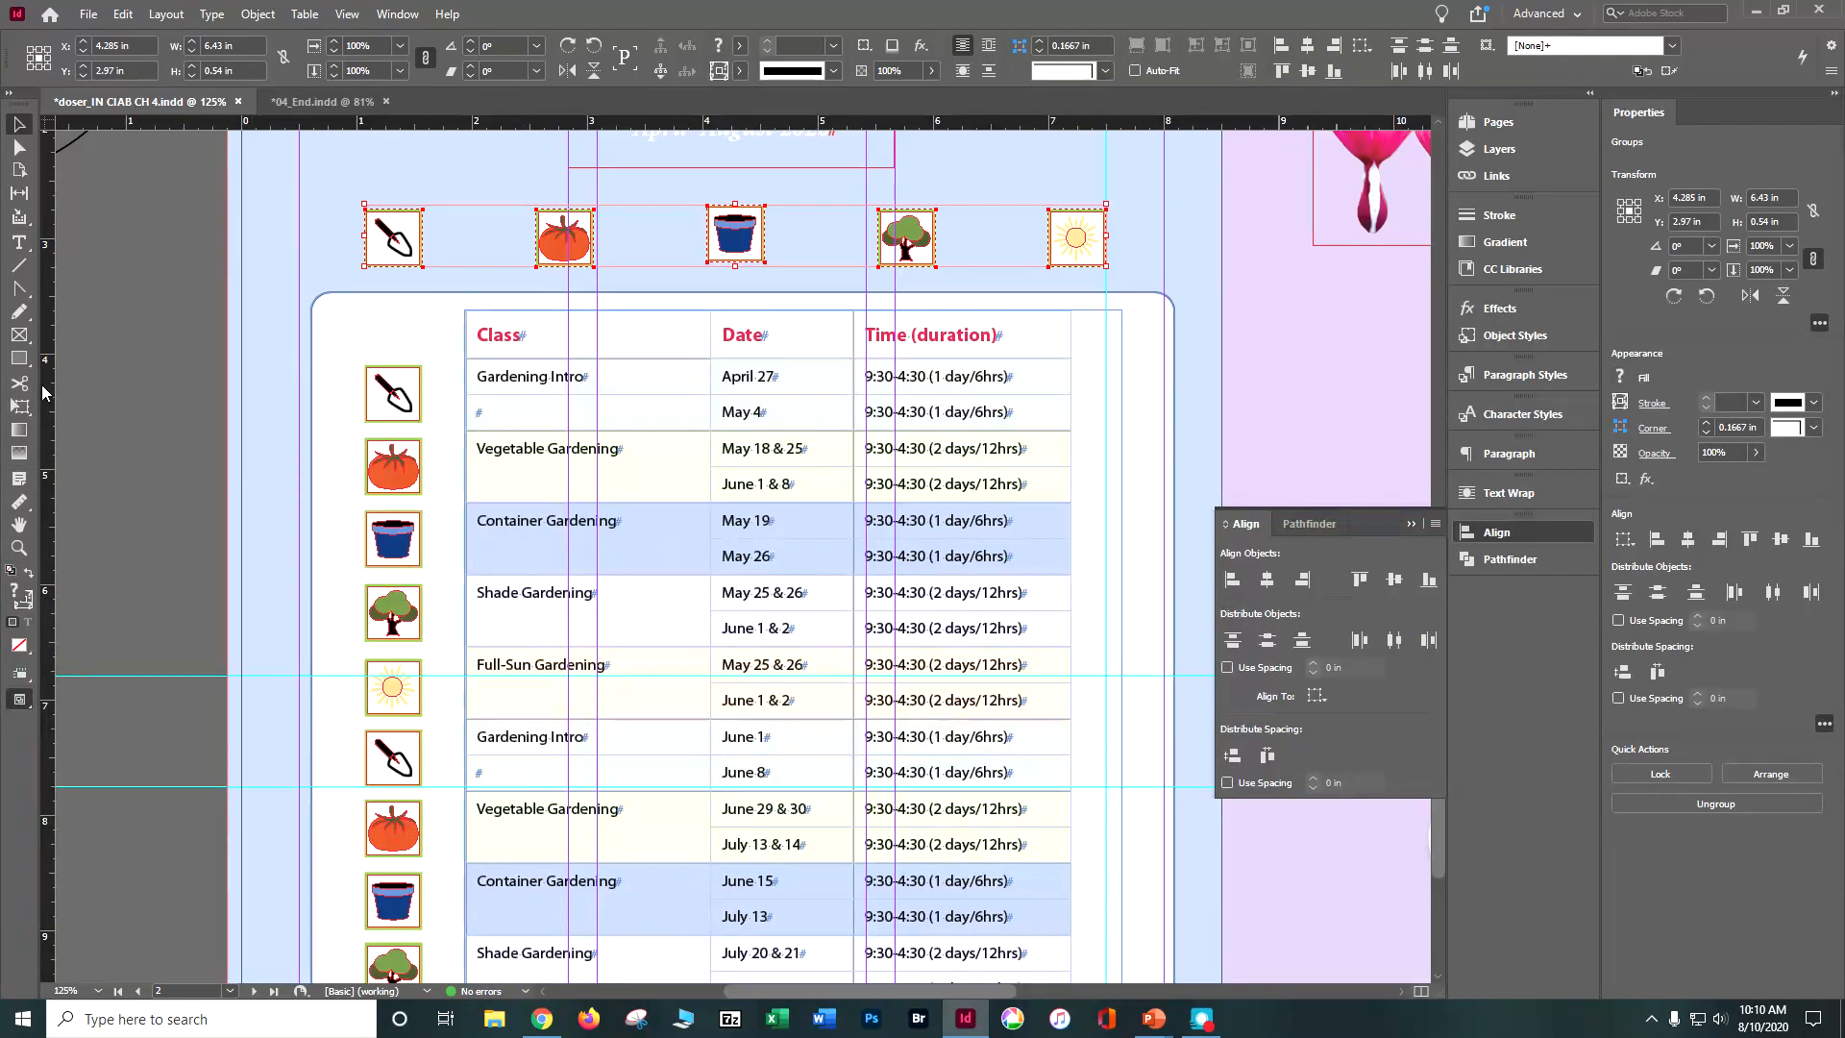
left_click(124, 21)
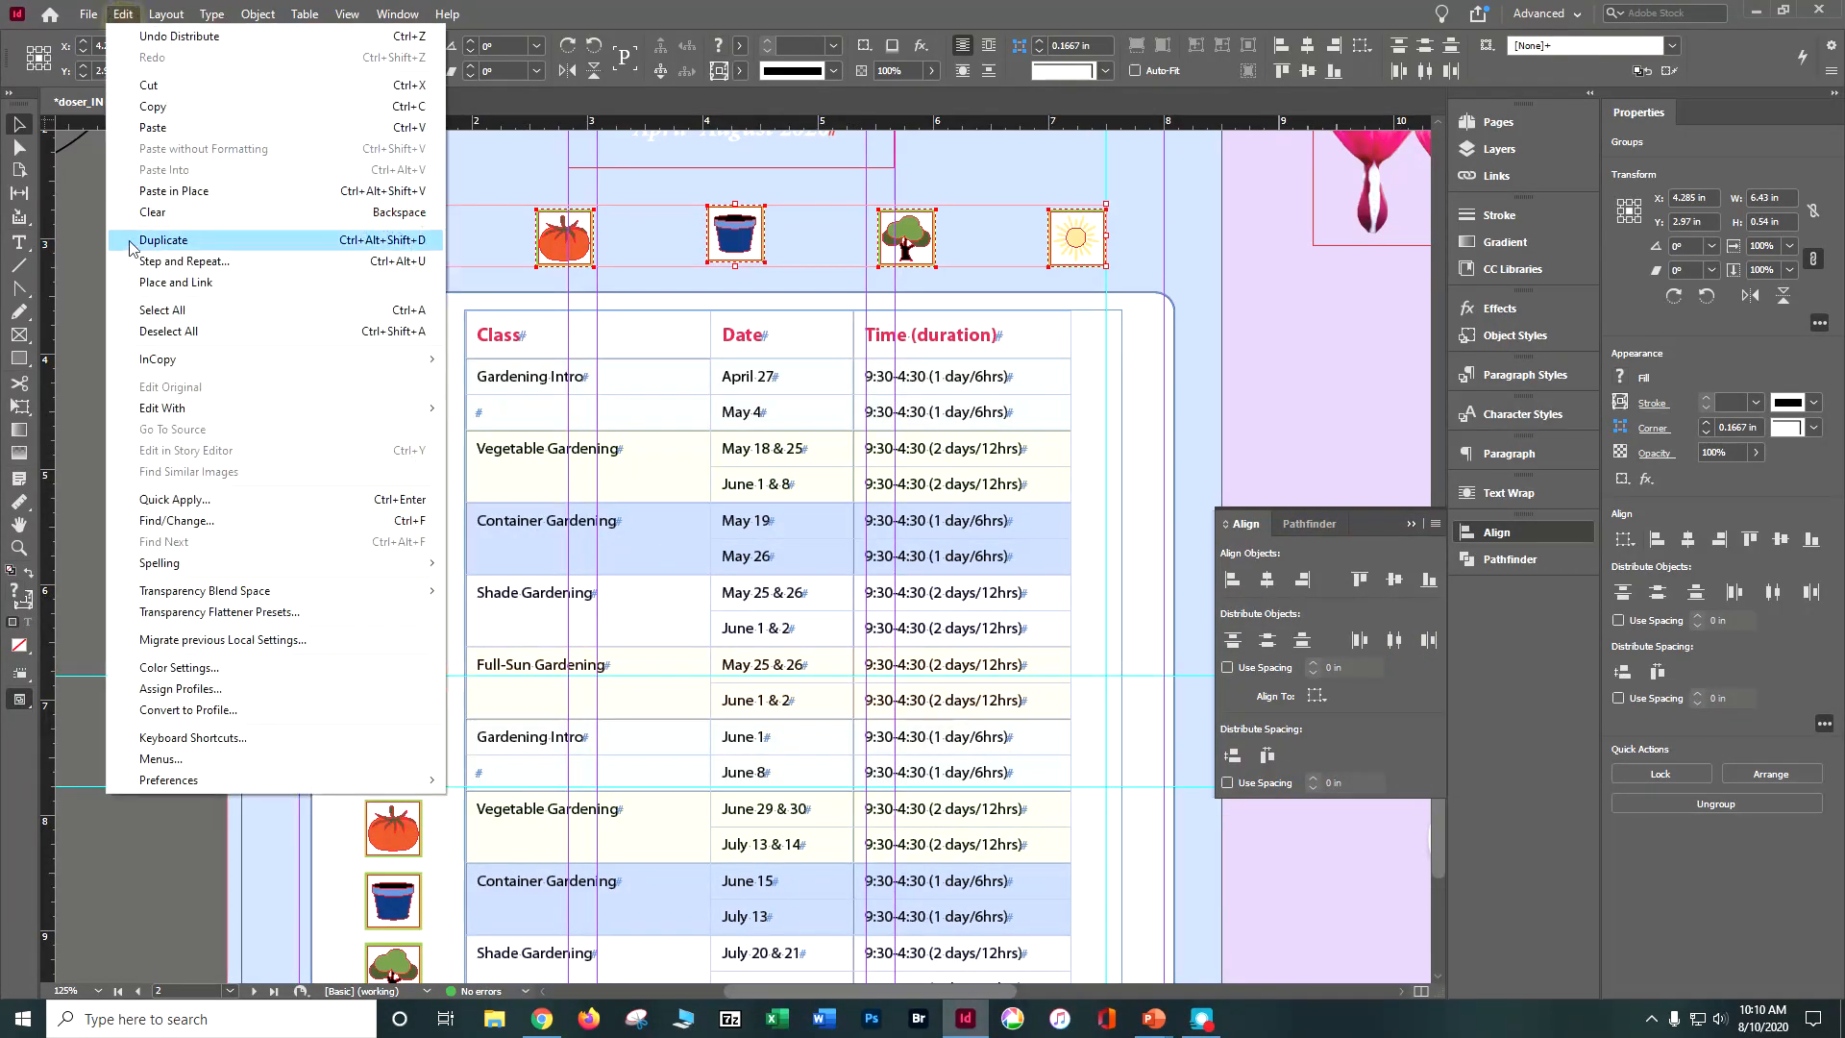
left_click(134, 331)
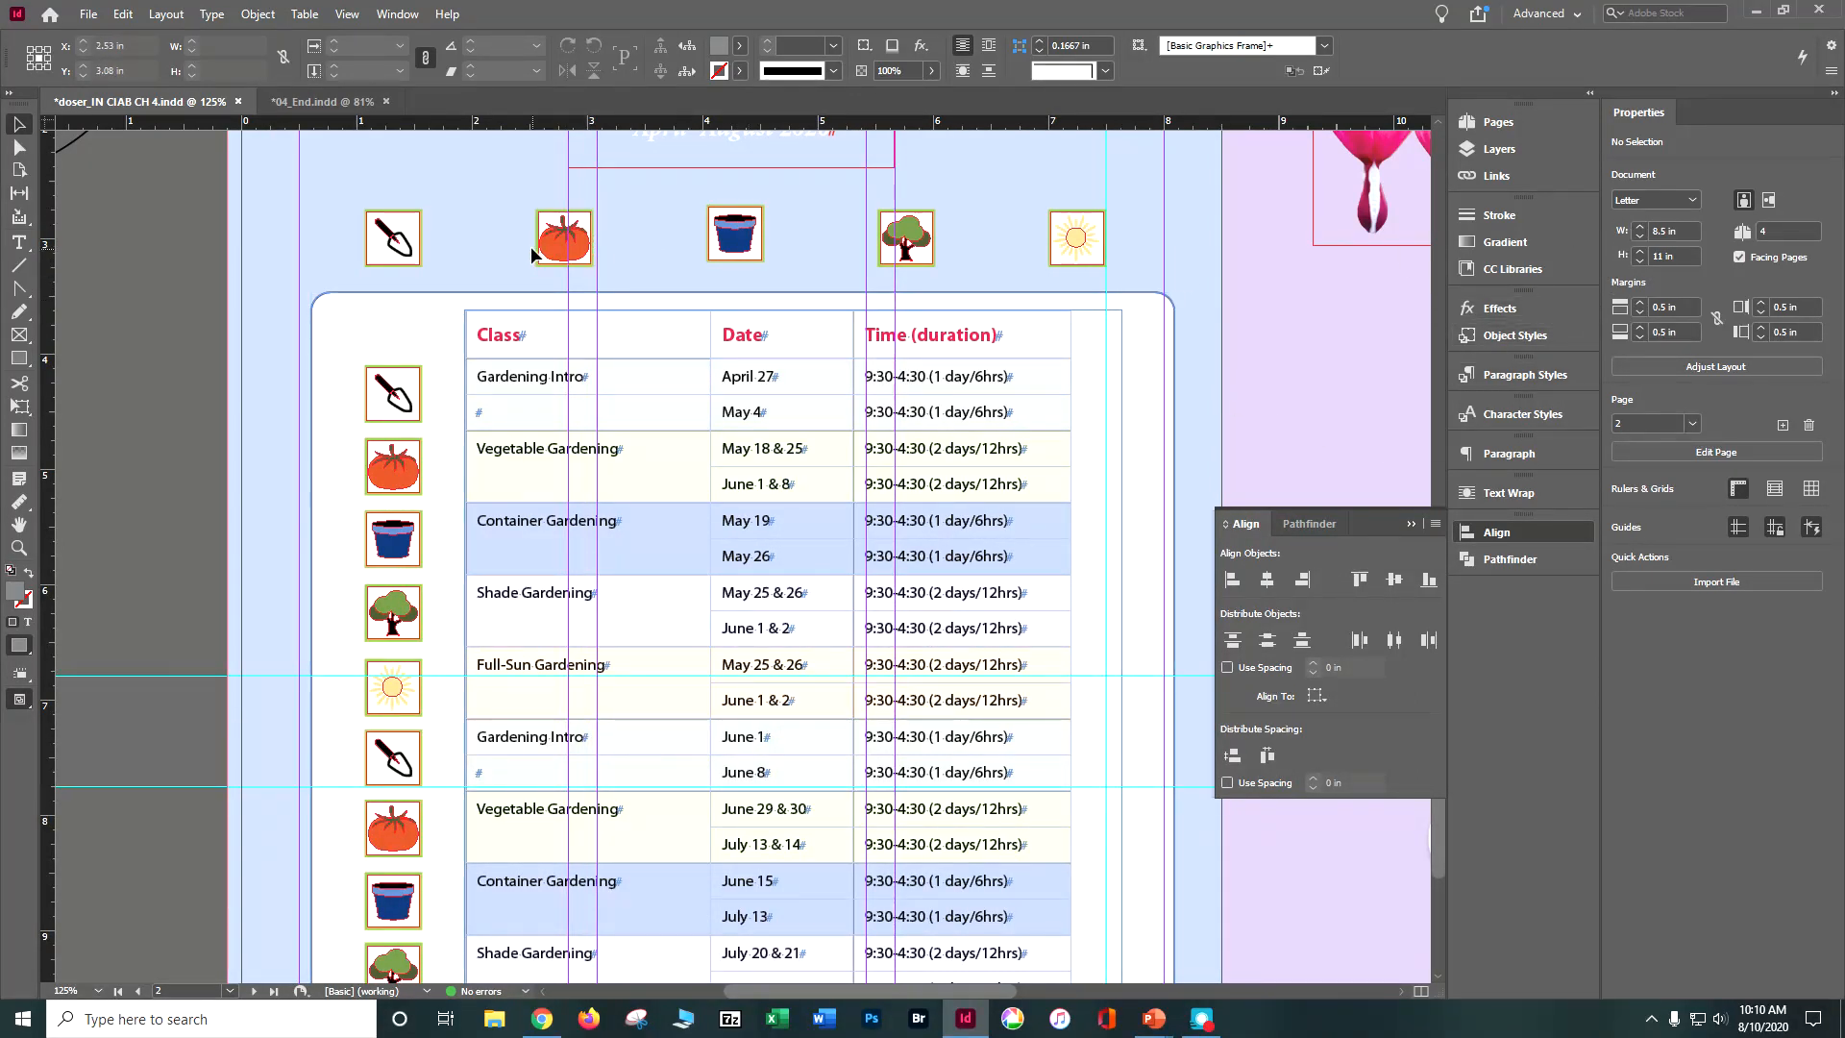
Step: Scale the trowel icon in the row above the table proportionally to 0.625 in wide
left_click(411, 235)
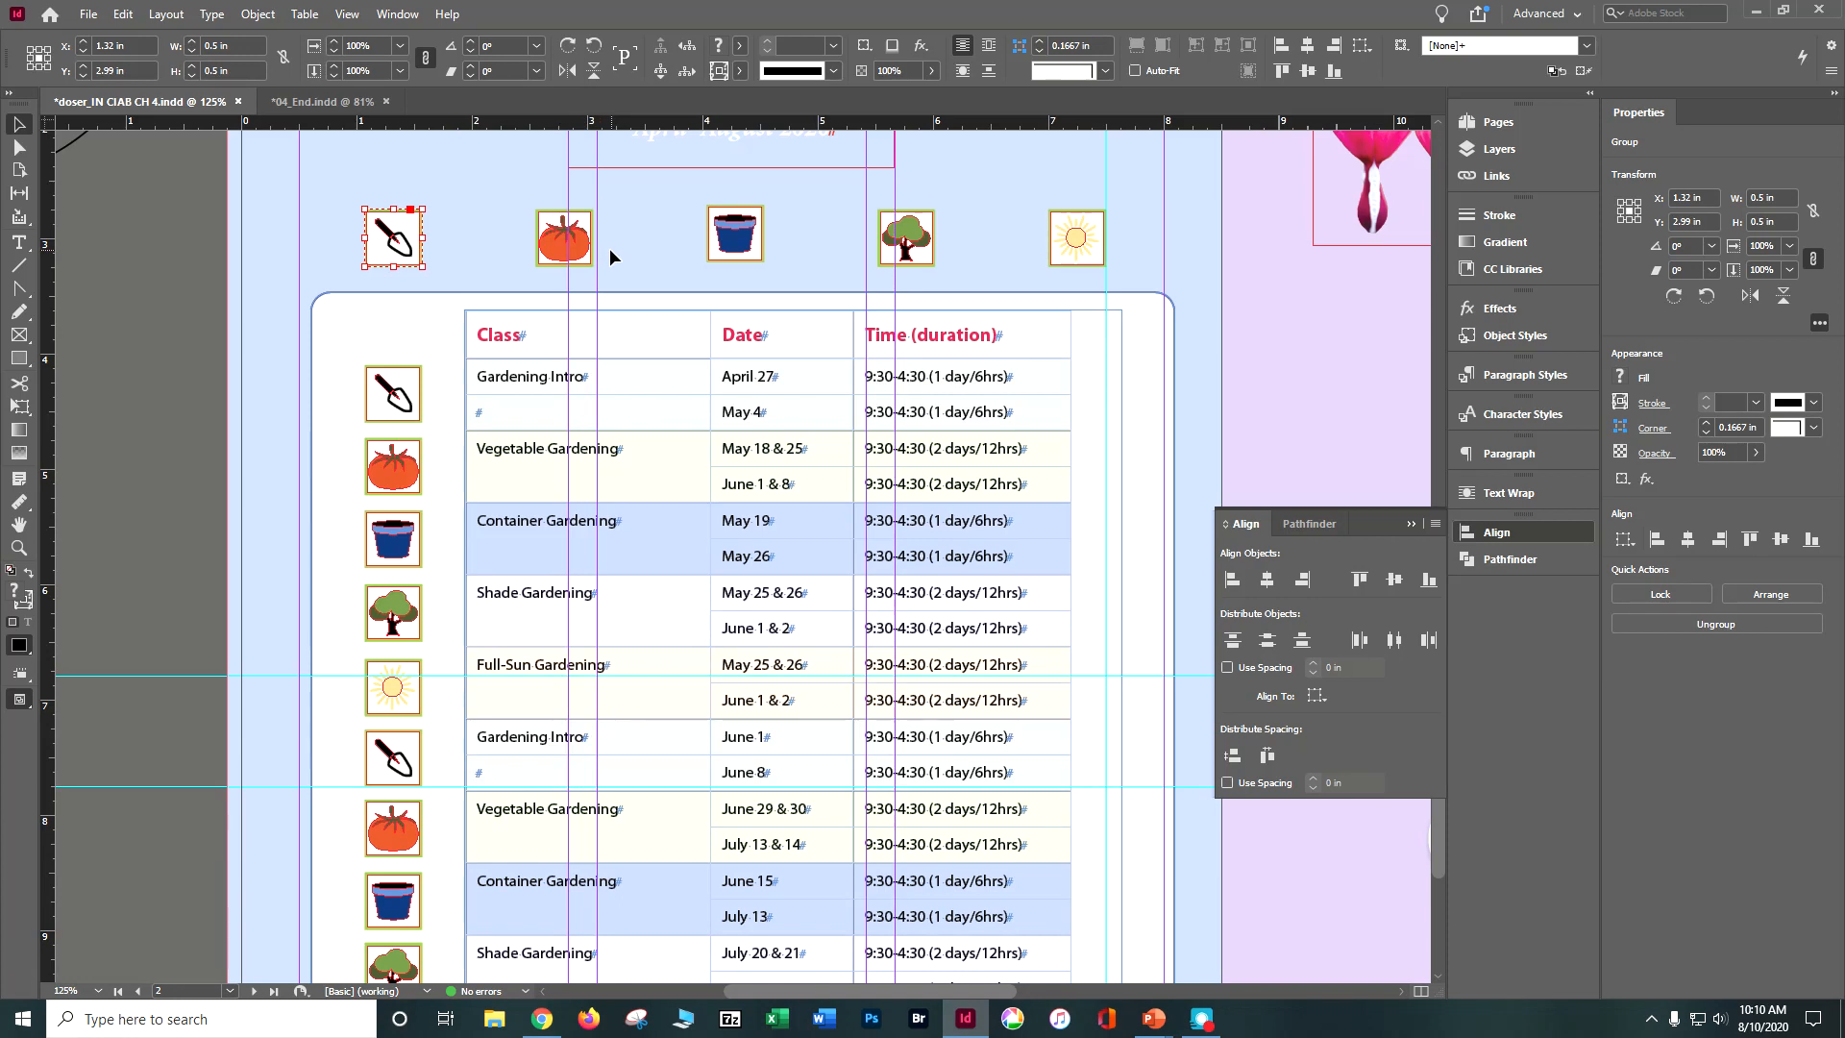
left_click(370, 47)
type("18 & ")
type("25")
key("Tab")
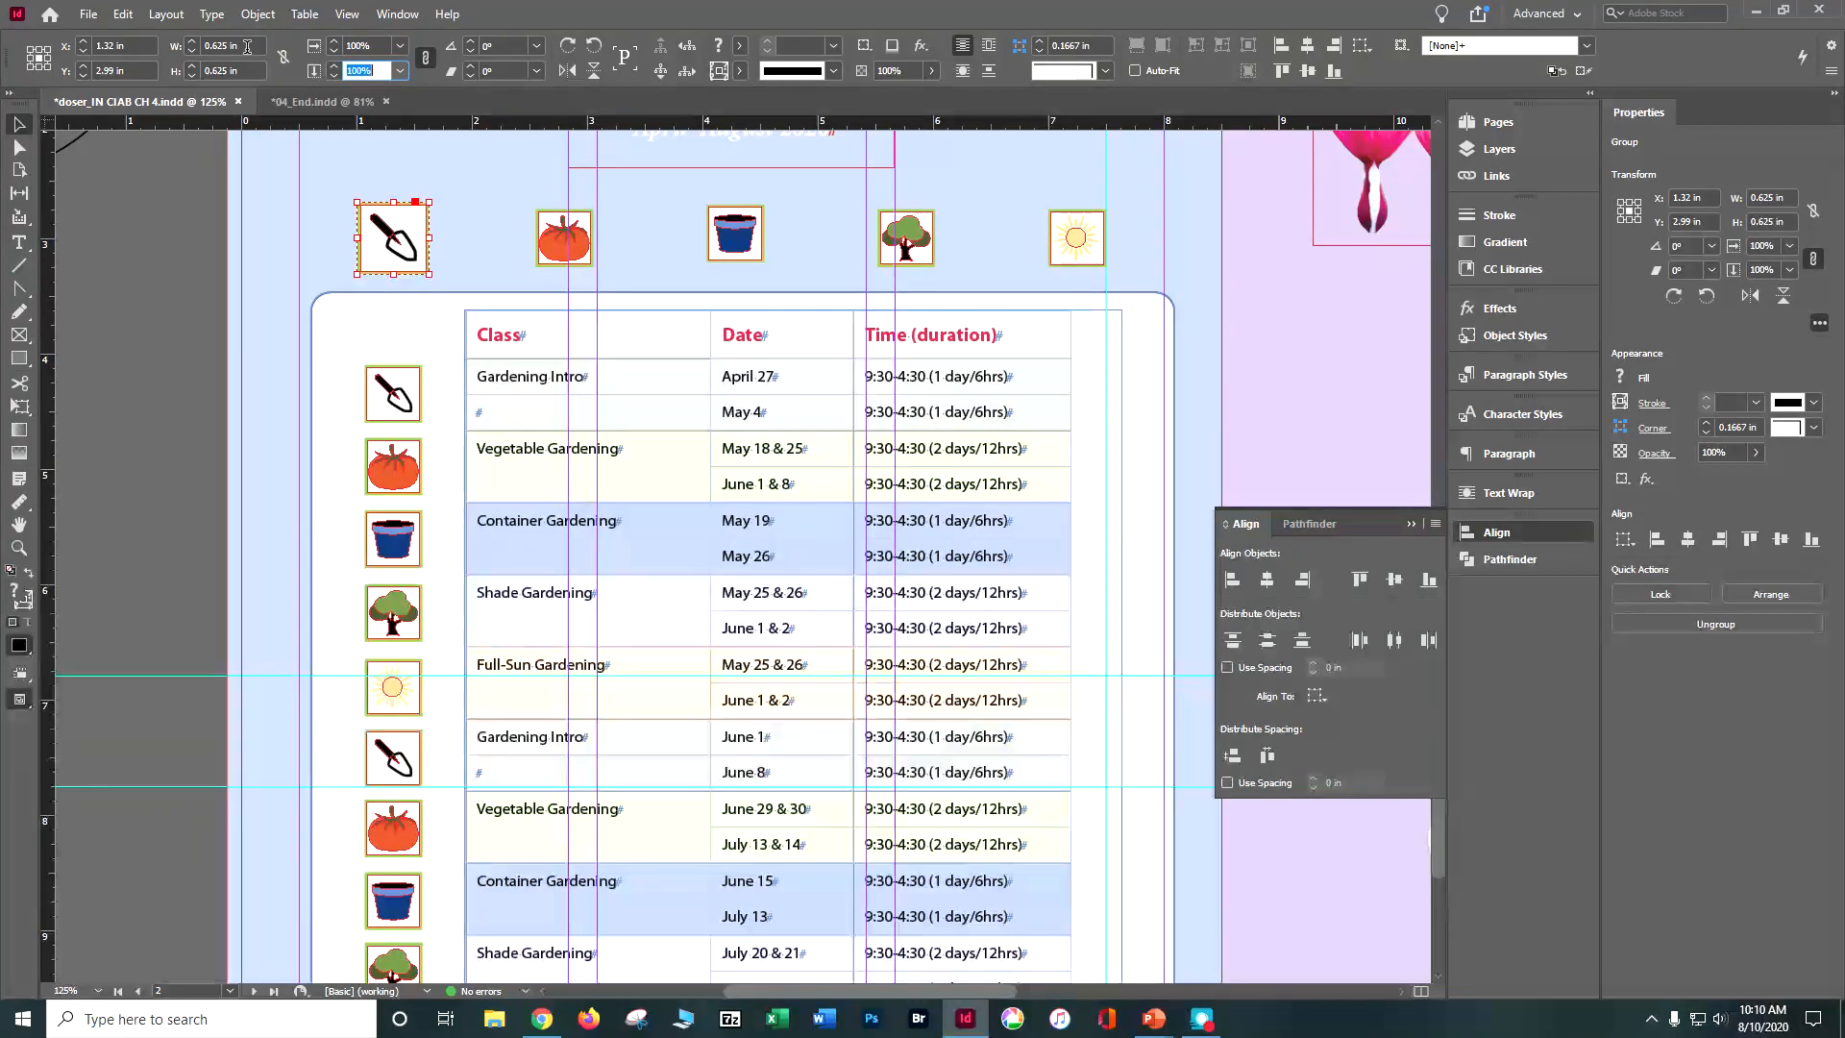
Step: Rotate the enlarged trowel icon above the table by 30° and deselect it
left_click(494, 49)
type("3")
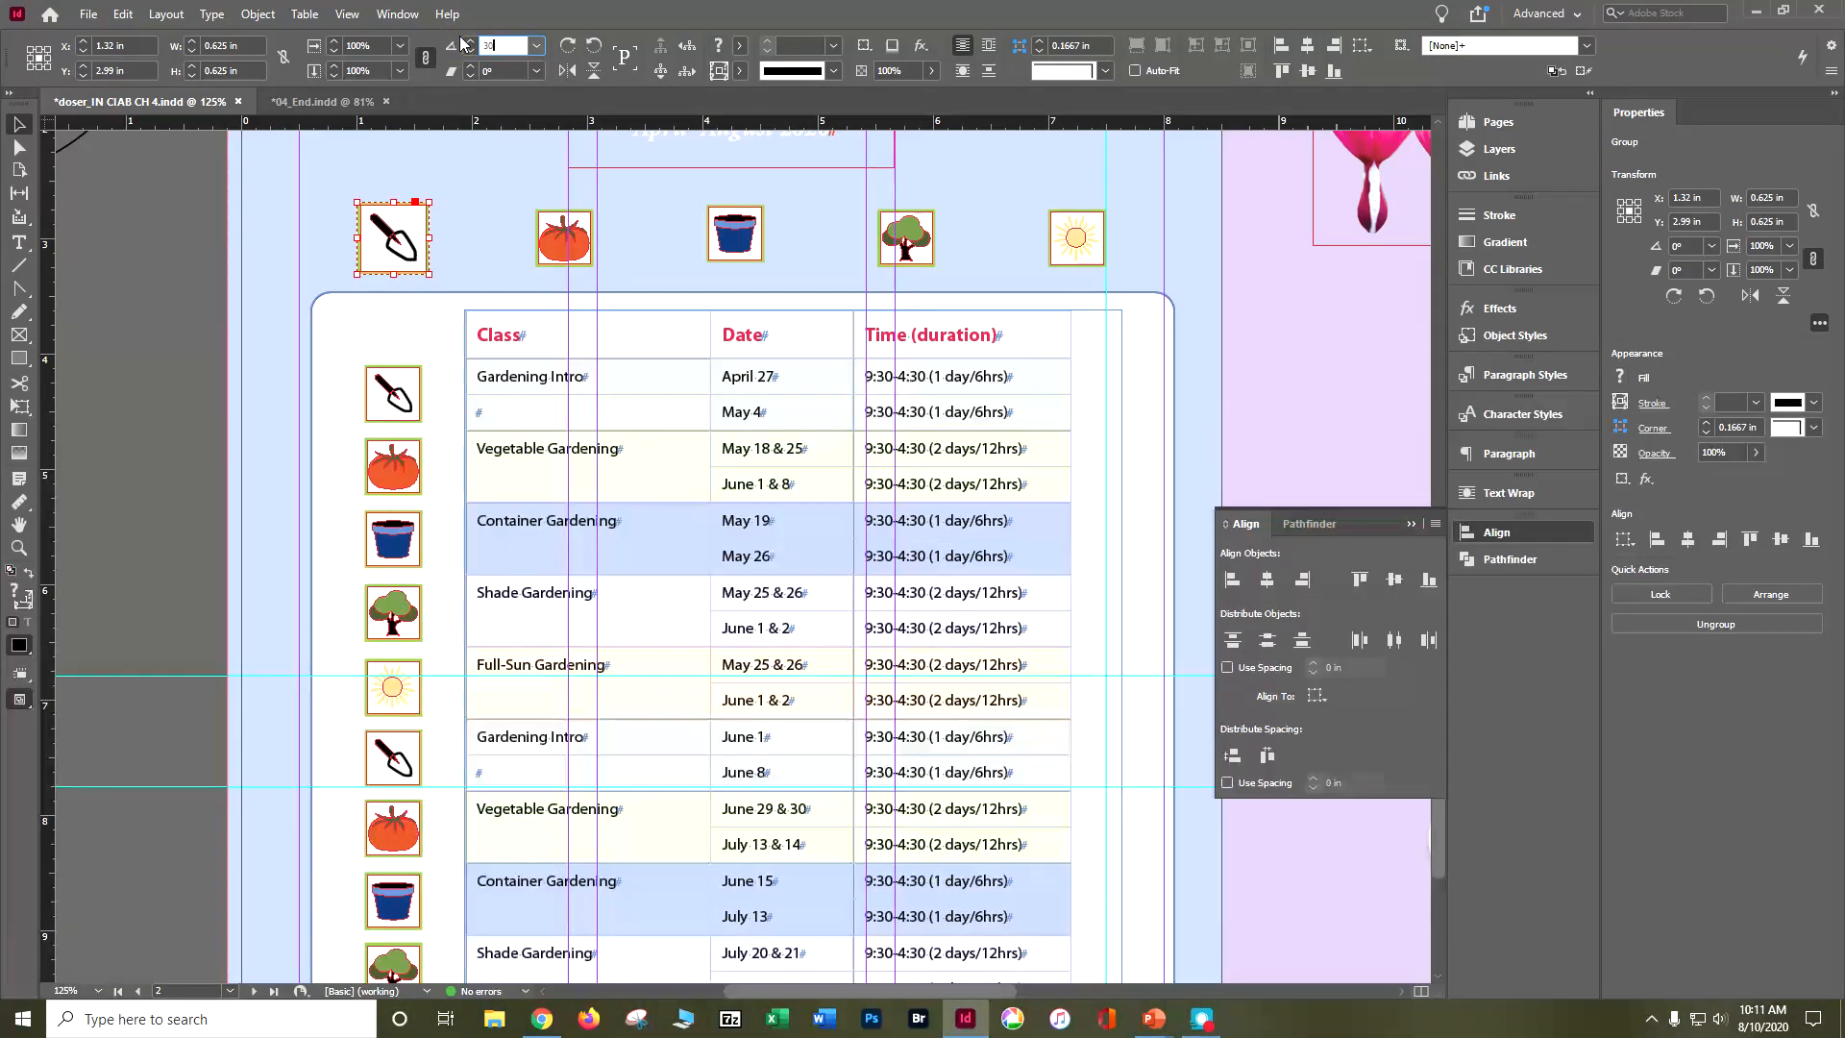
type("0")
key("Tab")
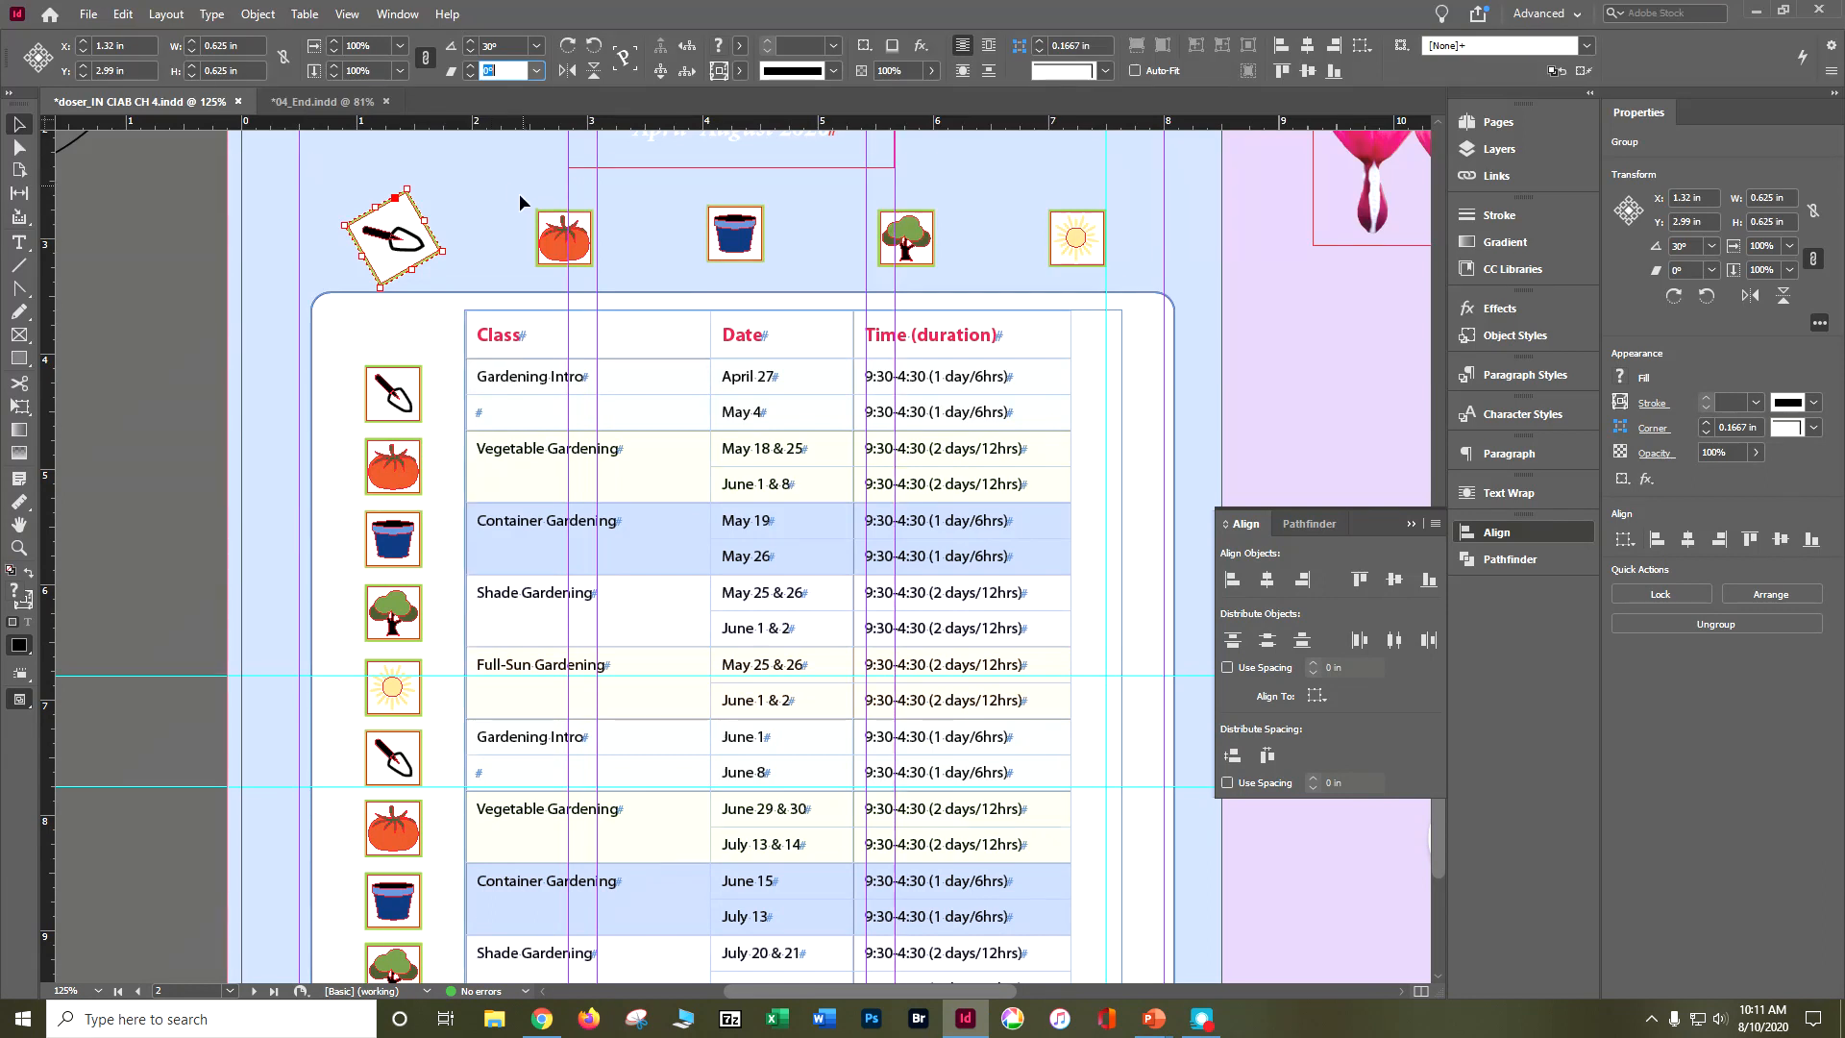
left_click(488, 200)
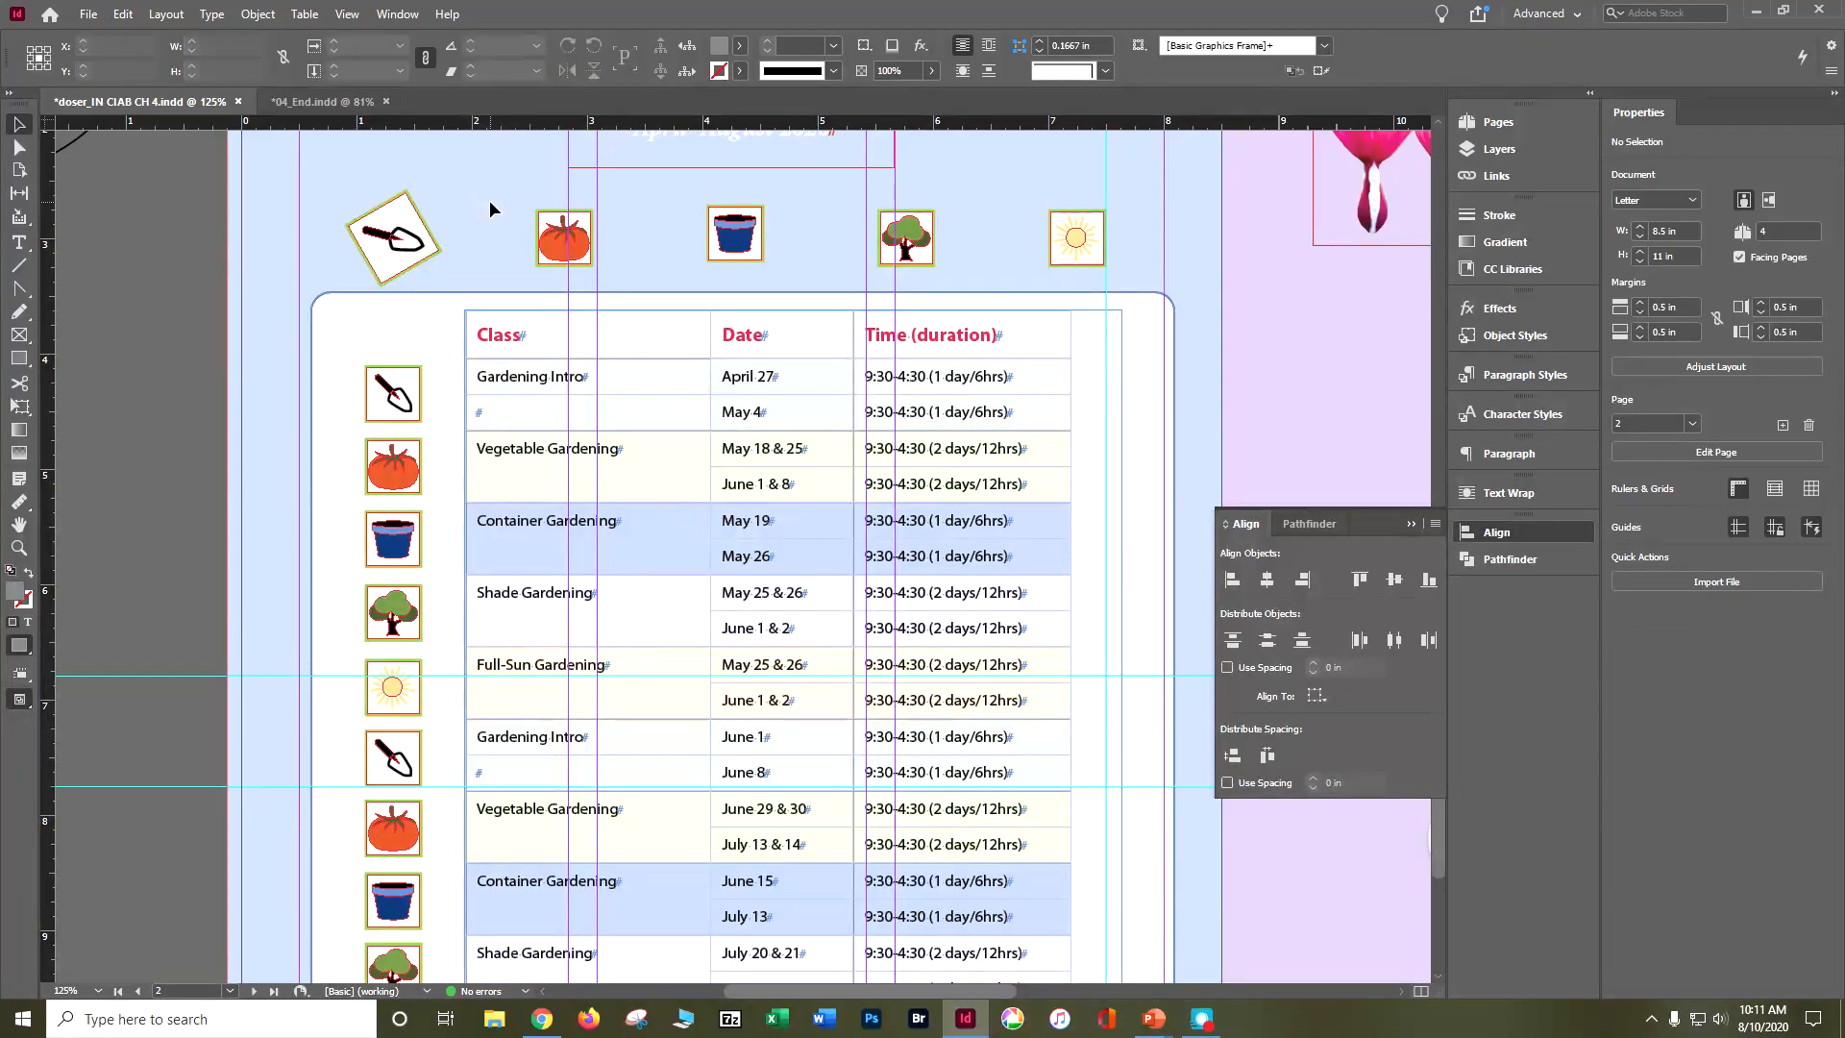
Step: Repeat the trowel's scale and rotation sequence individually on the tomato, flowerpot, tree and sun icons above the table
left_click_drag(490, 202, 1108, 252)
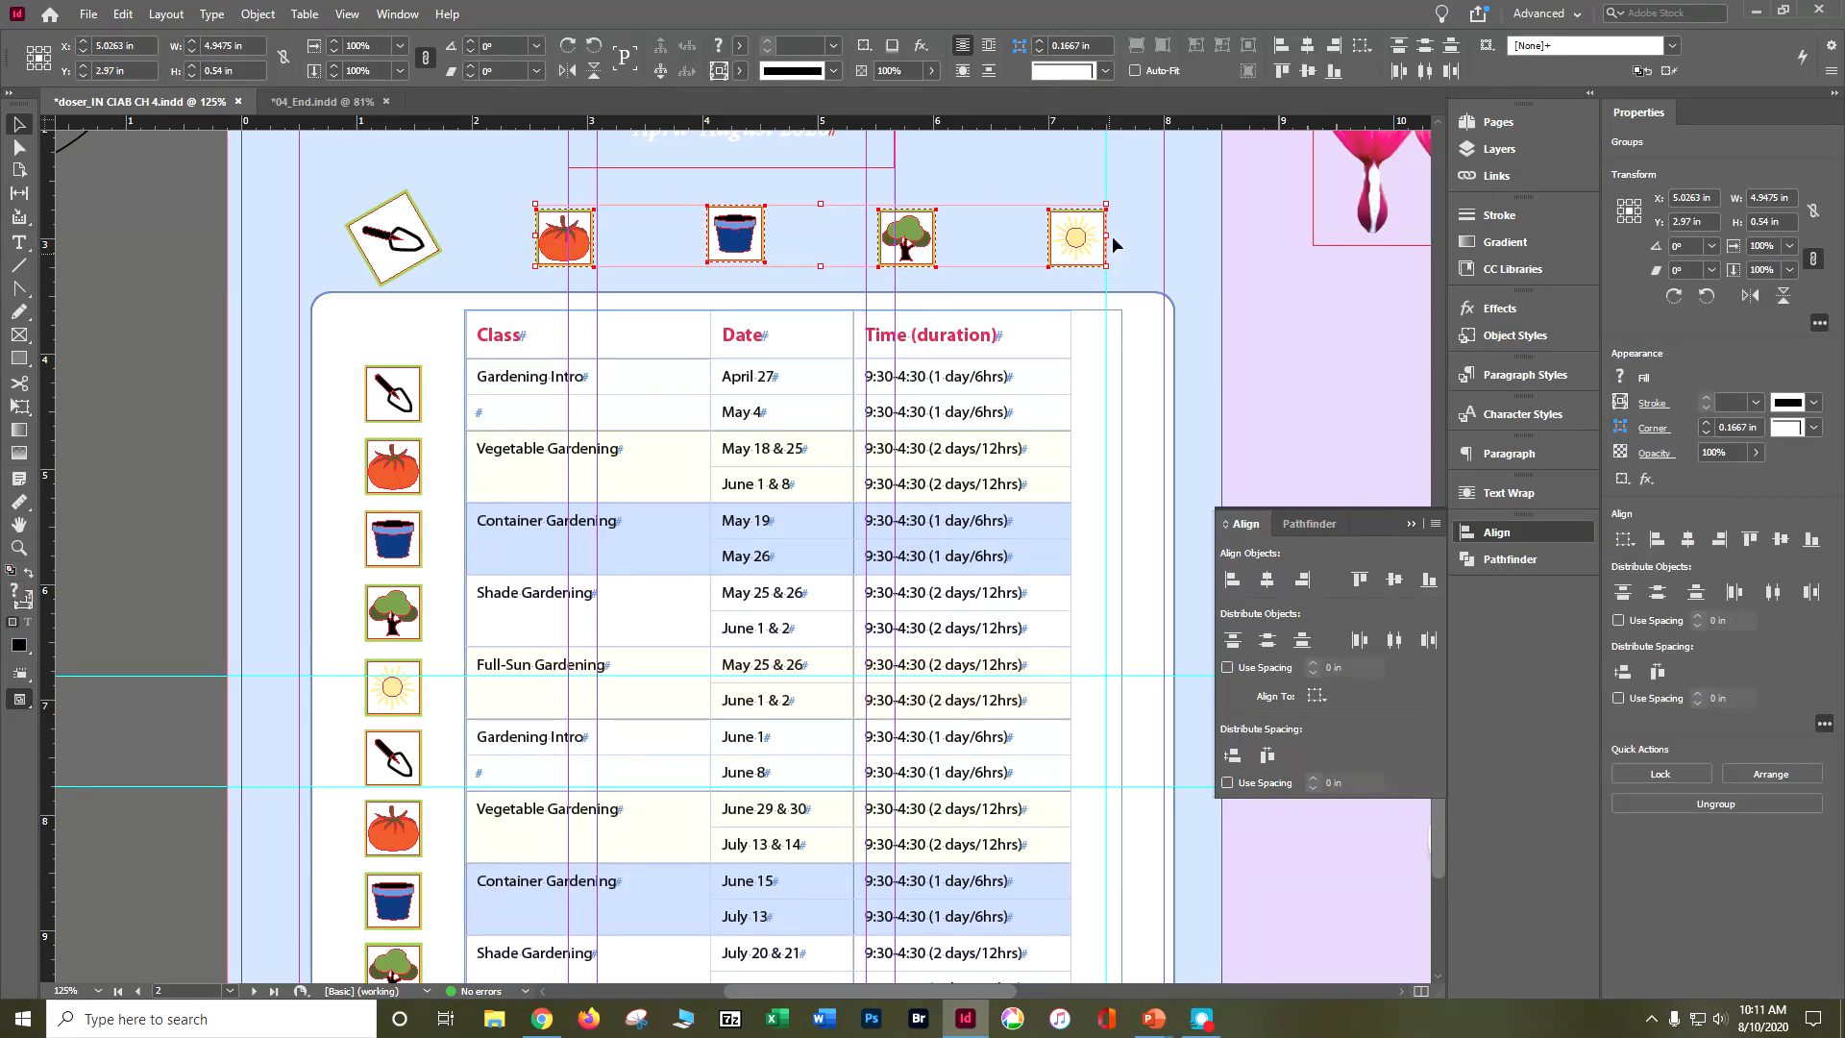
left_click(257, 13)
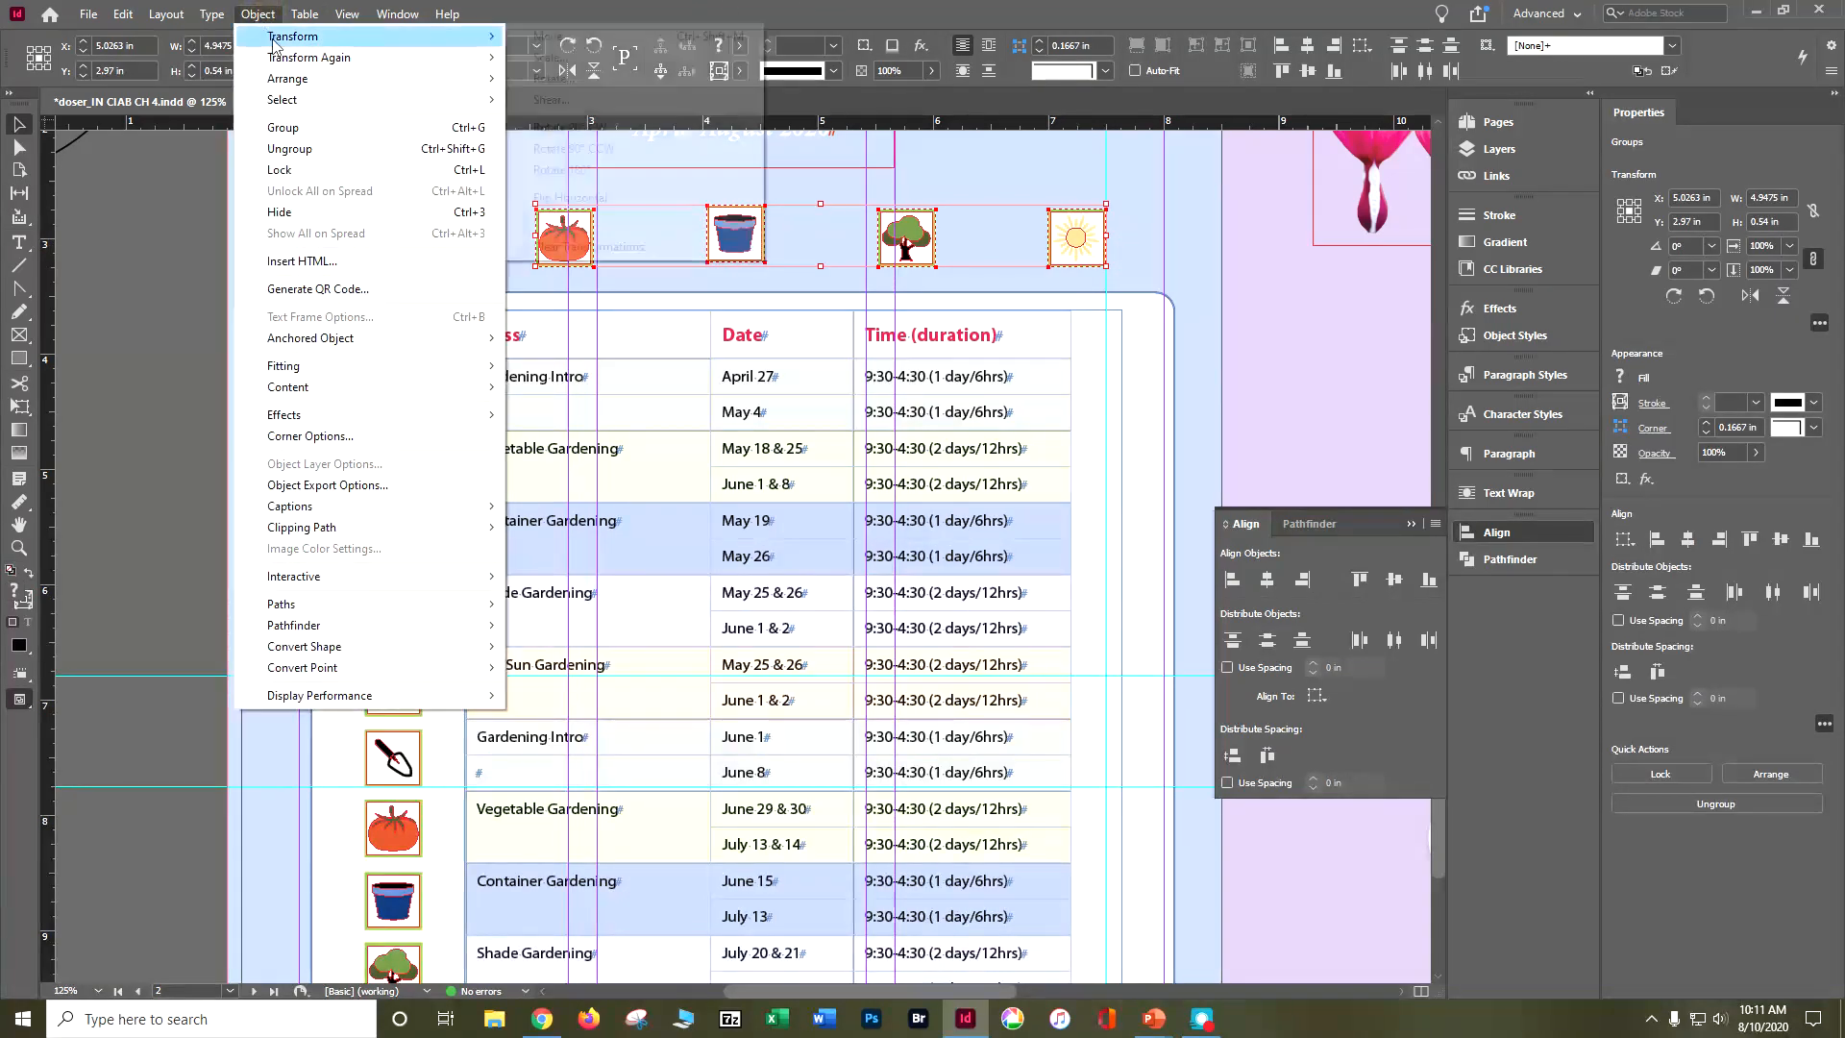
mouse_move(284, 65)
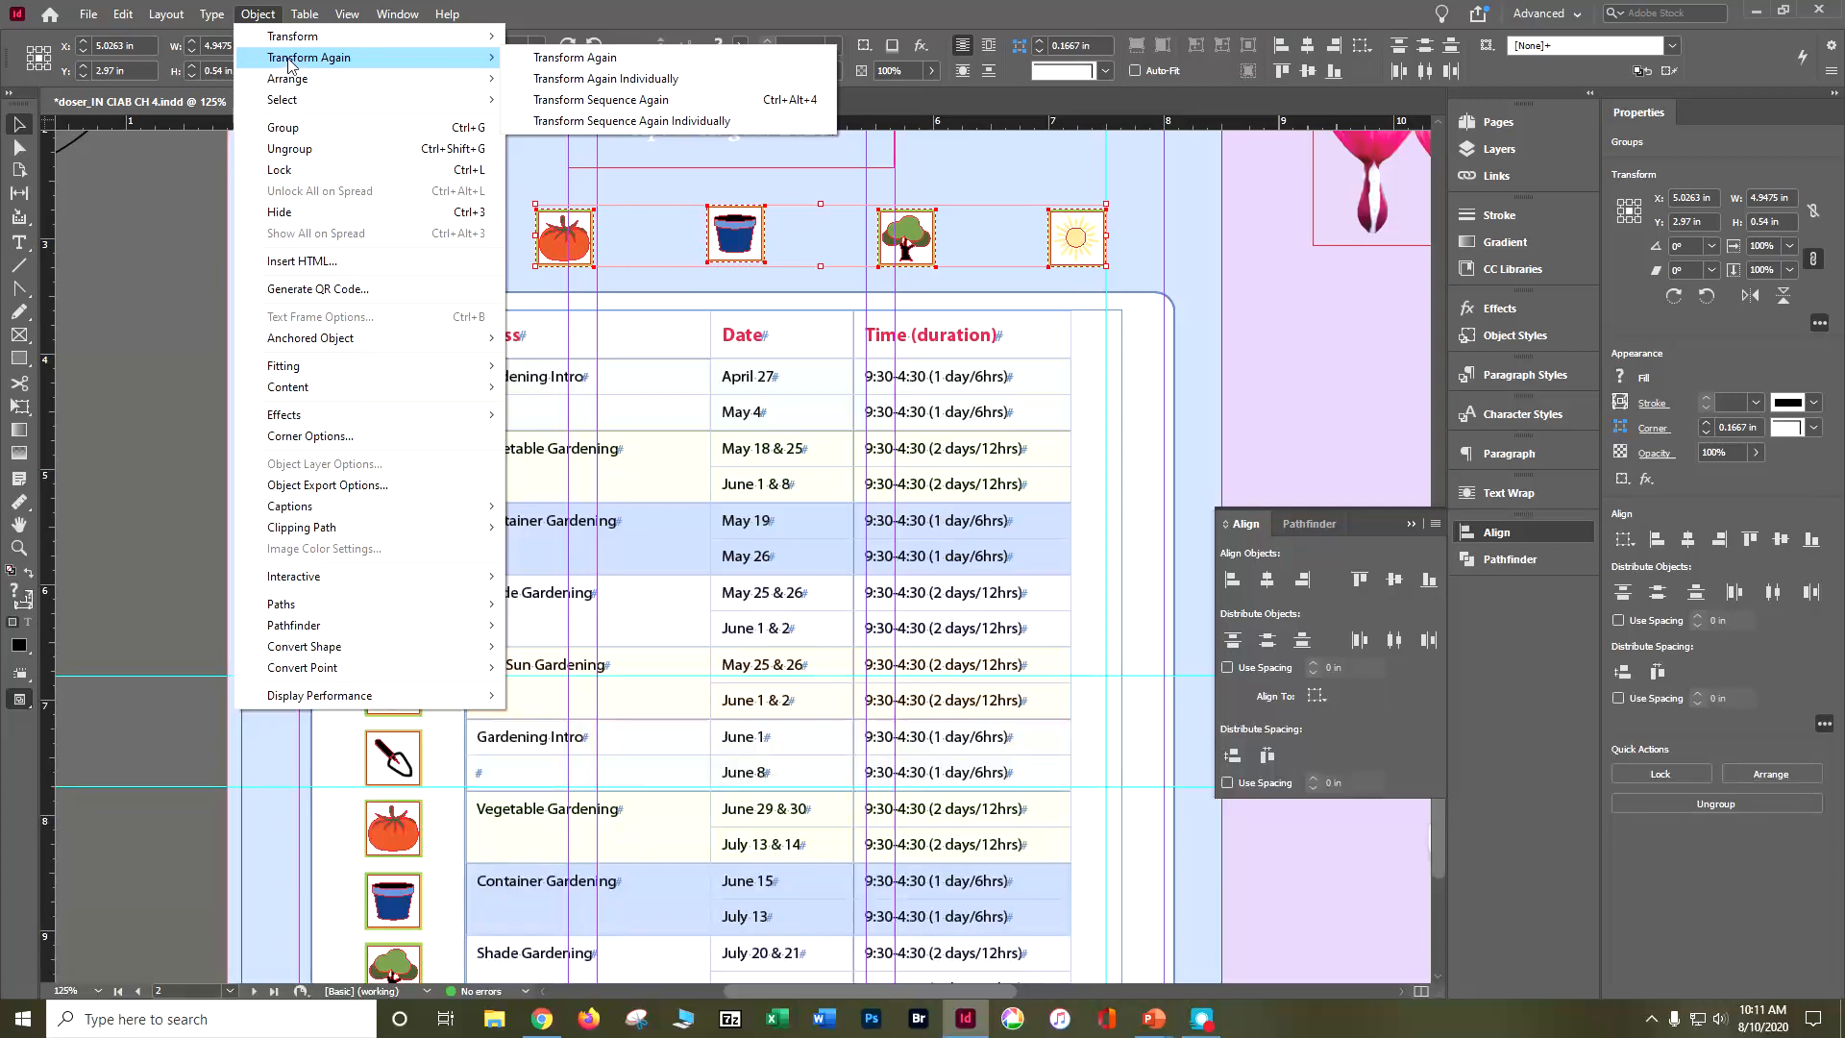
left_click(560, 121)
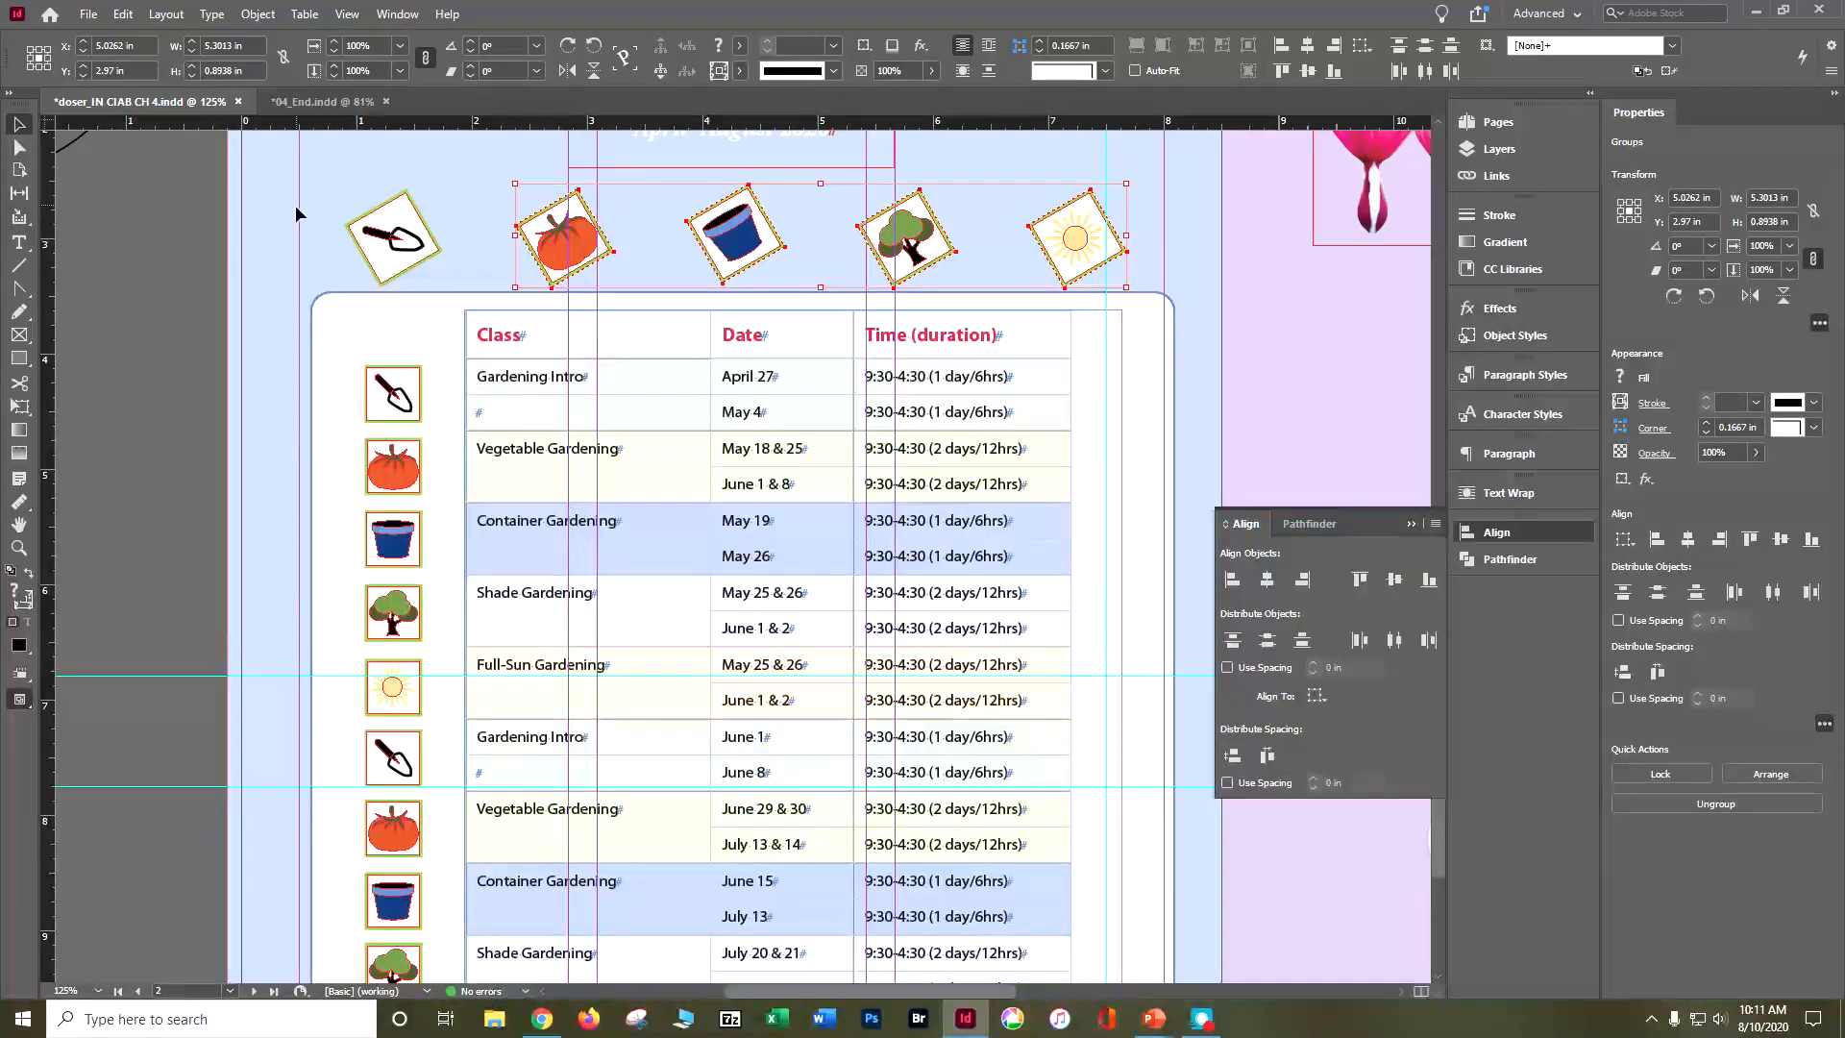
Step: Nudge the whole row of five tilted icons up to about Y 2.93 in and save the document
left_click_drag(308, 206, 1134, 235)
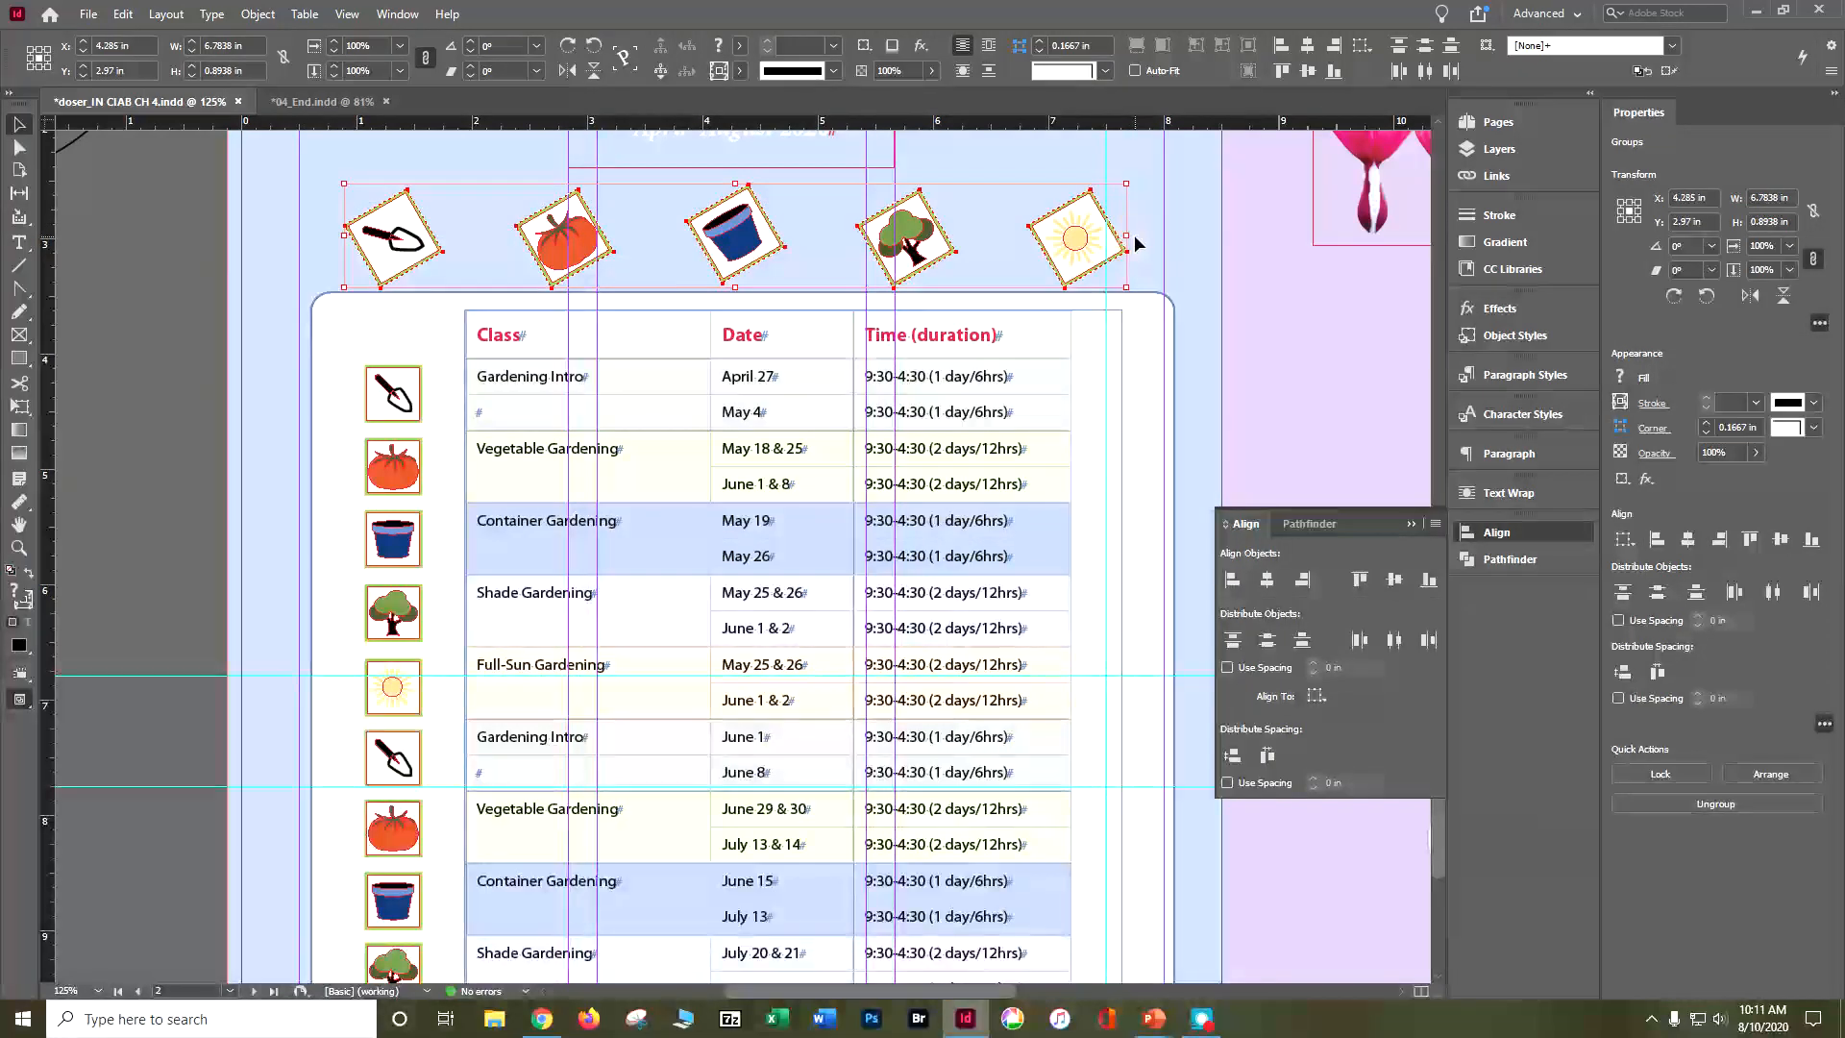
key("Up")
key("Up")
key("Up")
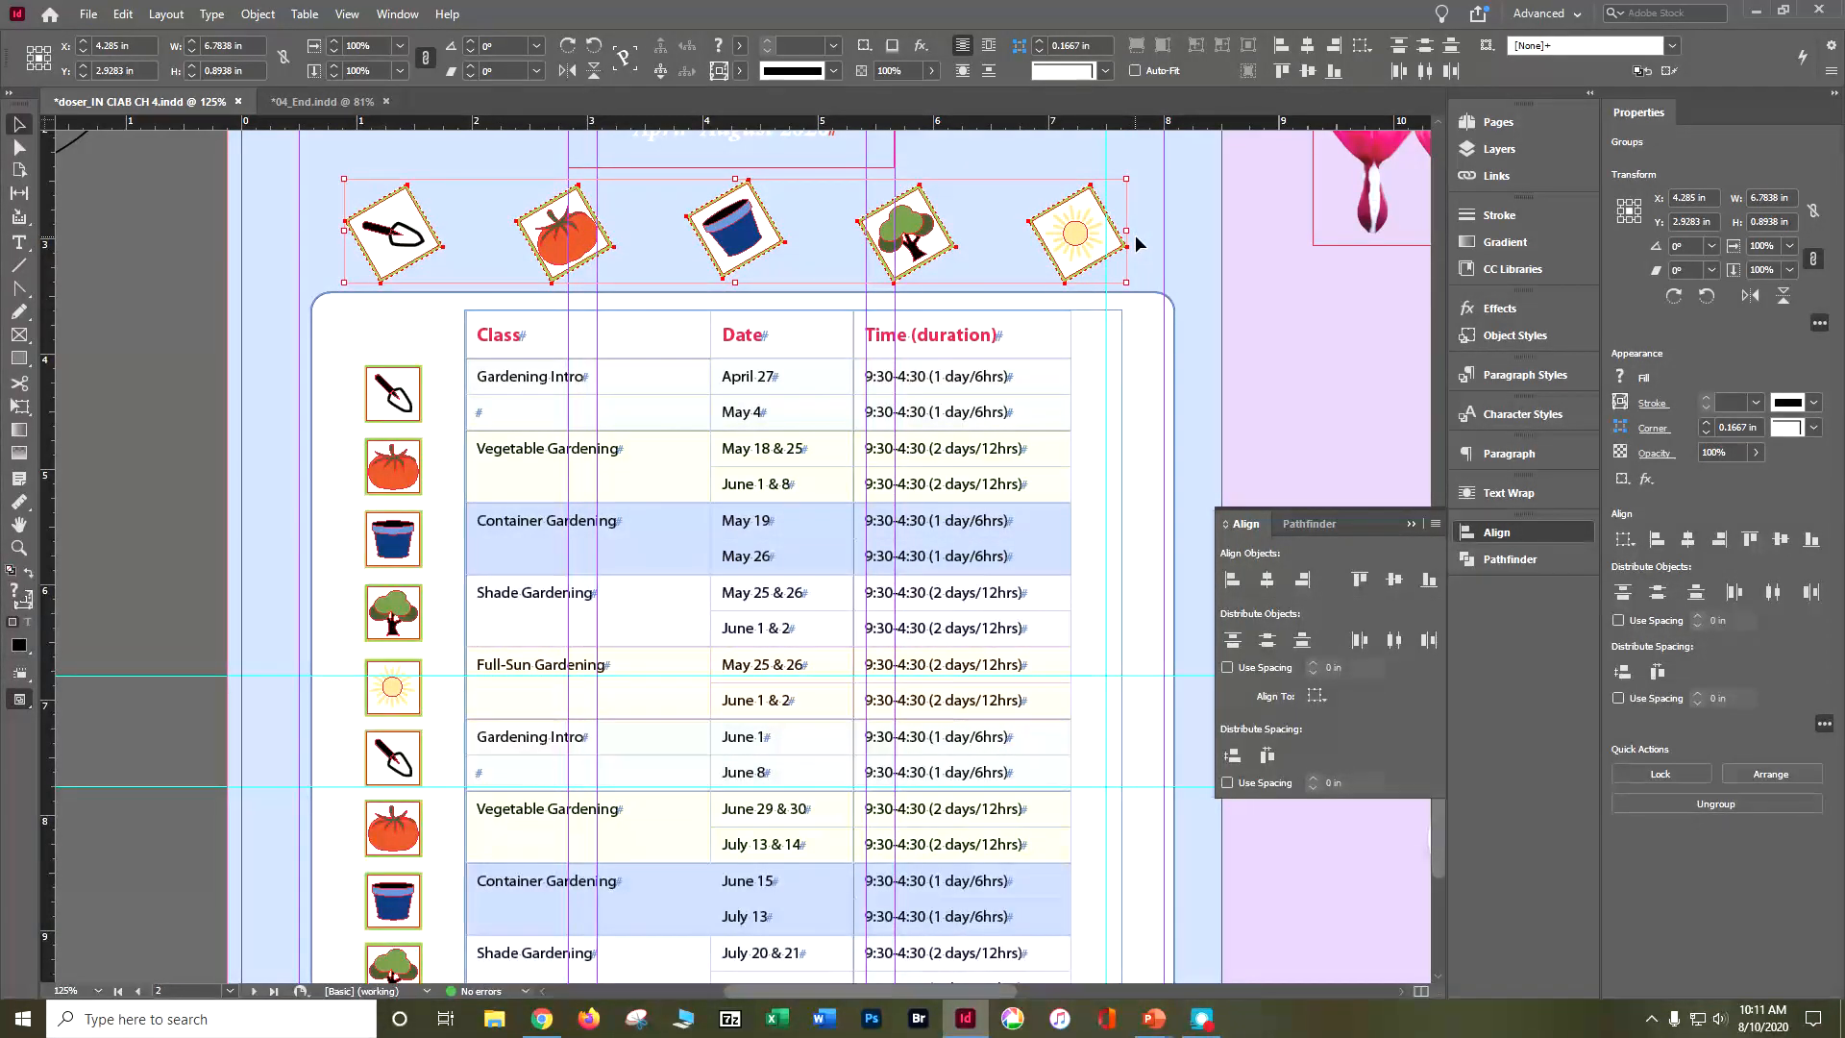
left_click(163, 473)
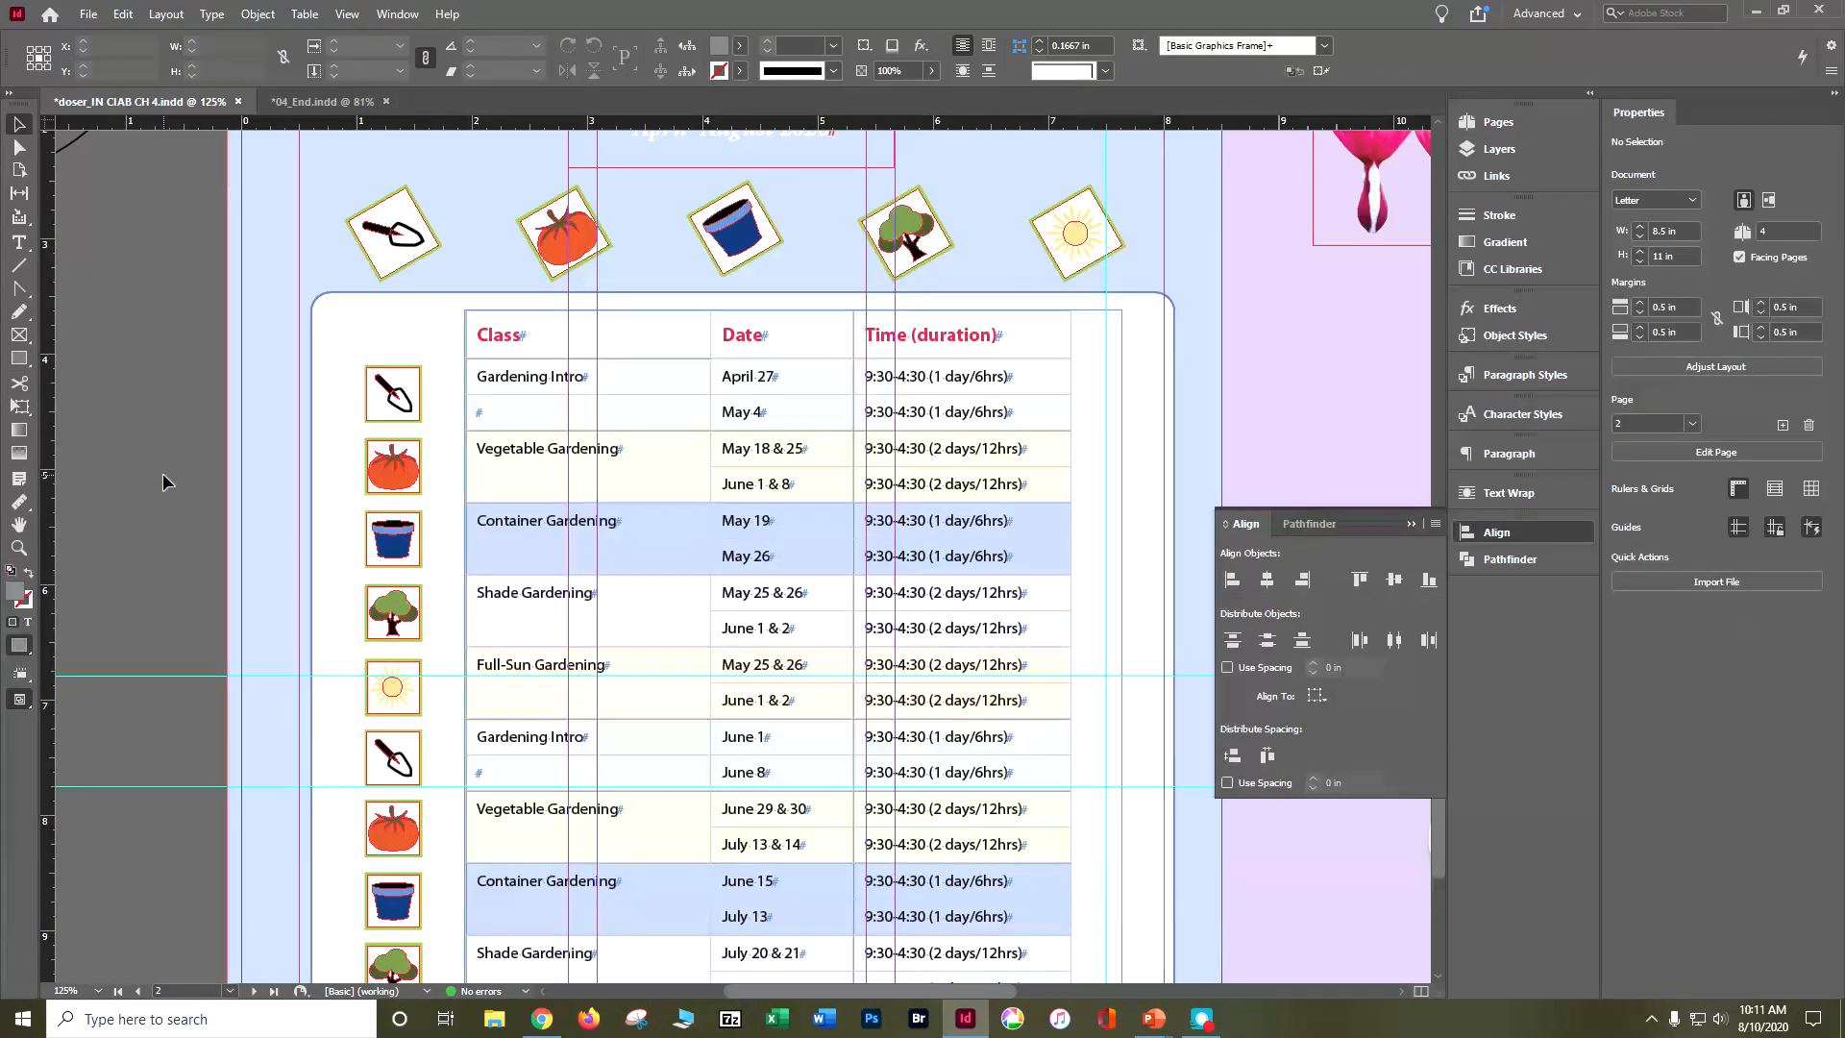
key("ctrl+s")
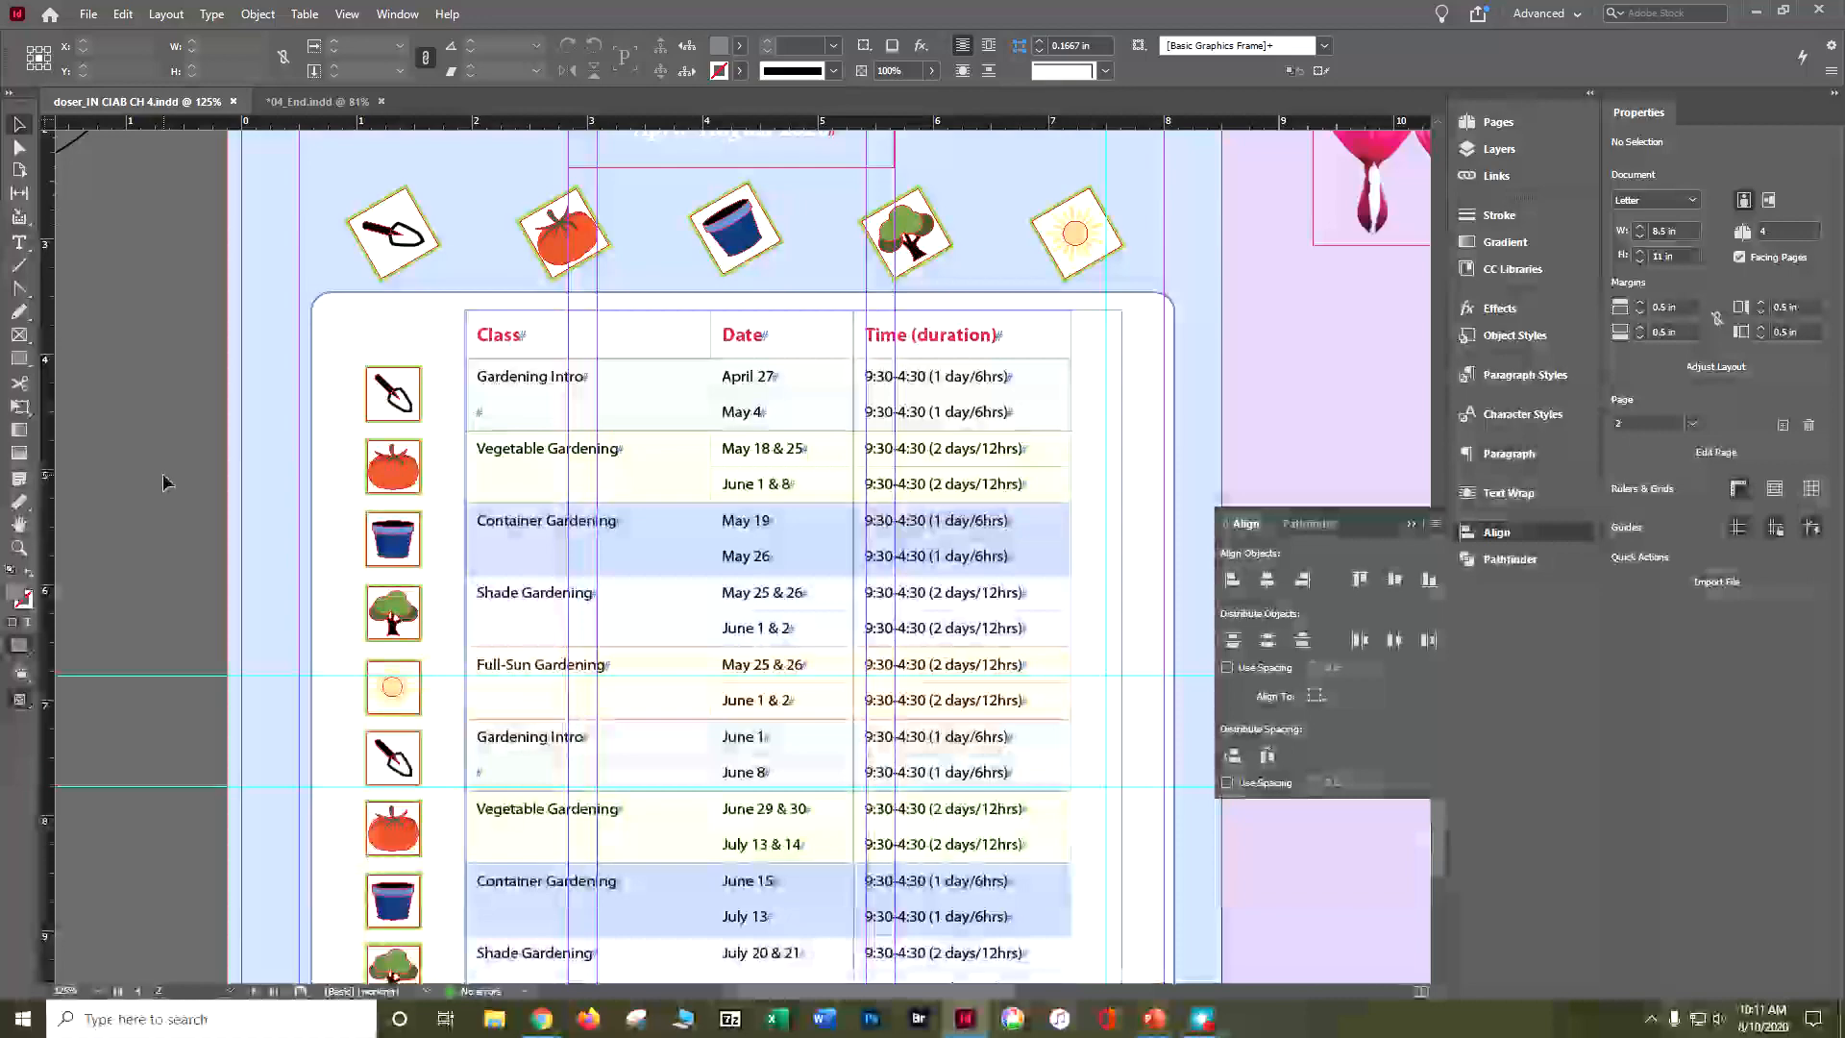
Step: Within the grouped leaf logo above the calendar heading, fill the upright leaf's larger purple half with Green-Bright-Medium
scroll(154, 480, "up", 5)
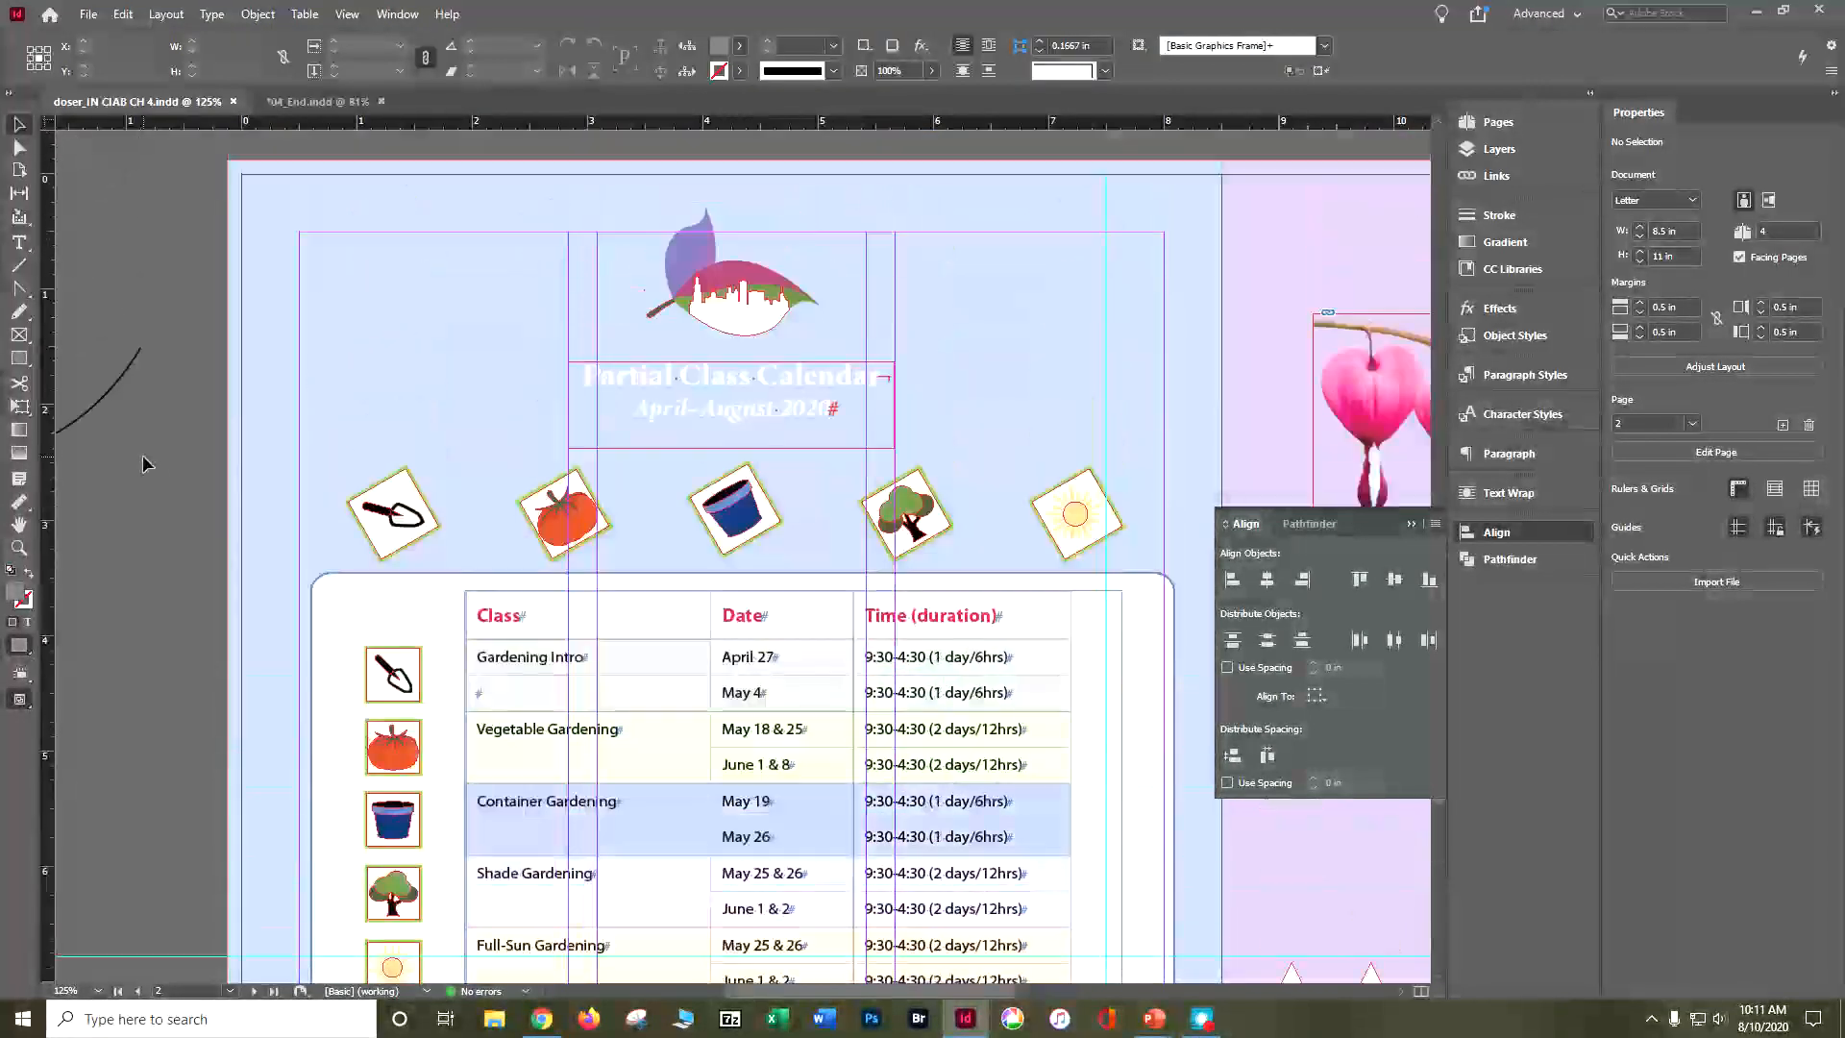
key("ctrl+equal")
key("ctrl+equal")
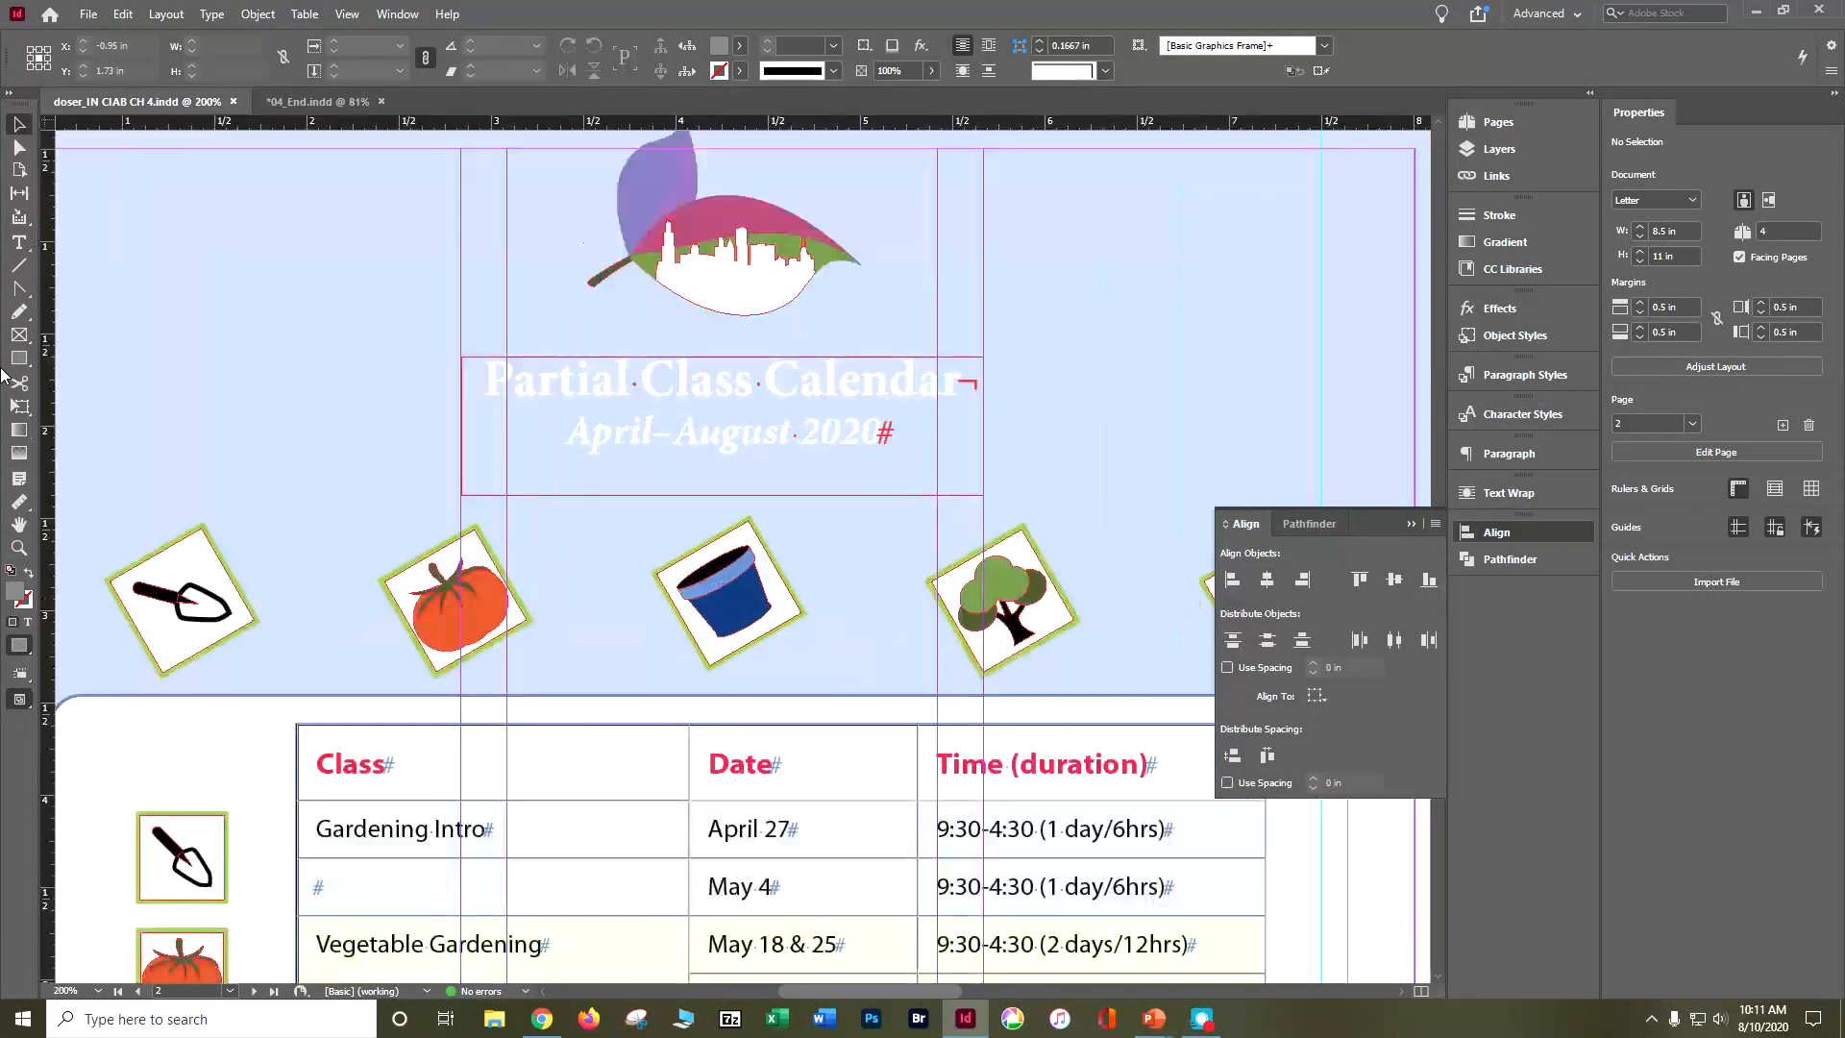
scroll(105, 334, "up", 5)
scroll(106, 332, "up", 3)
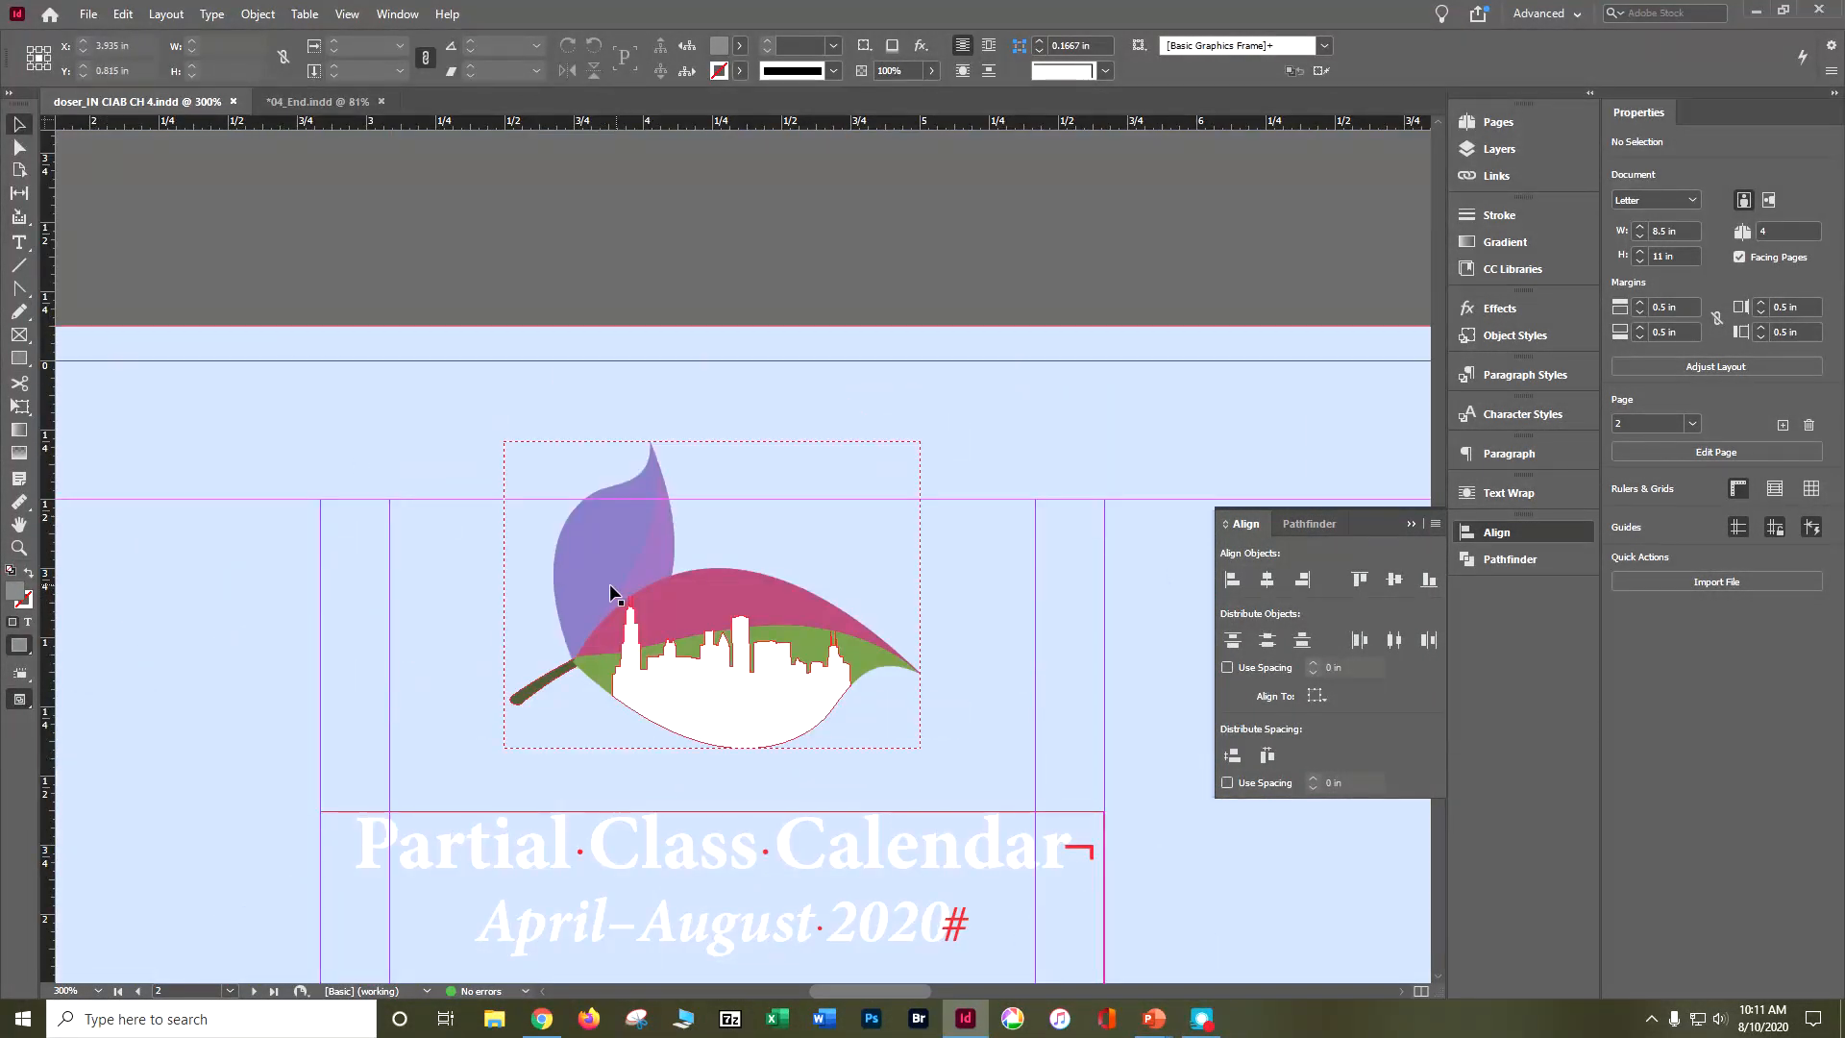
left_click(577, 539)
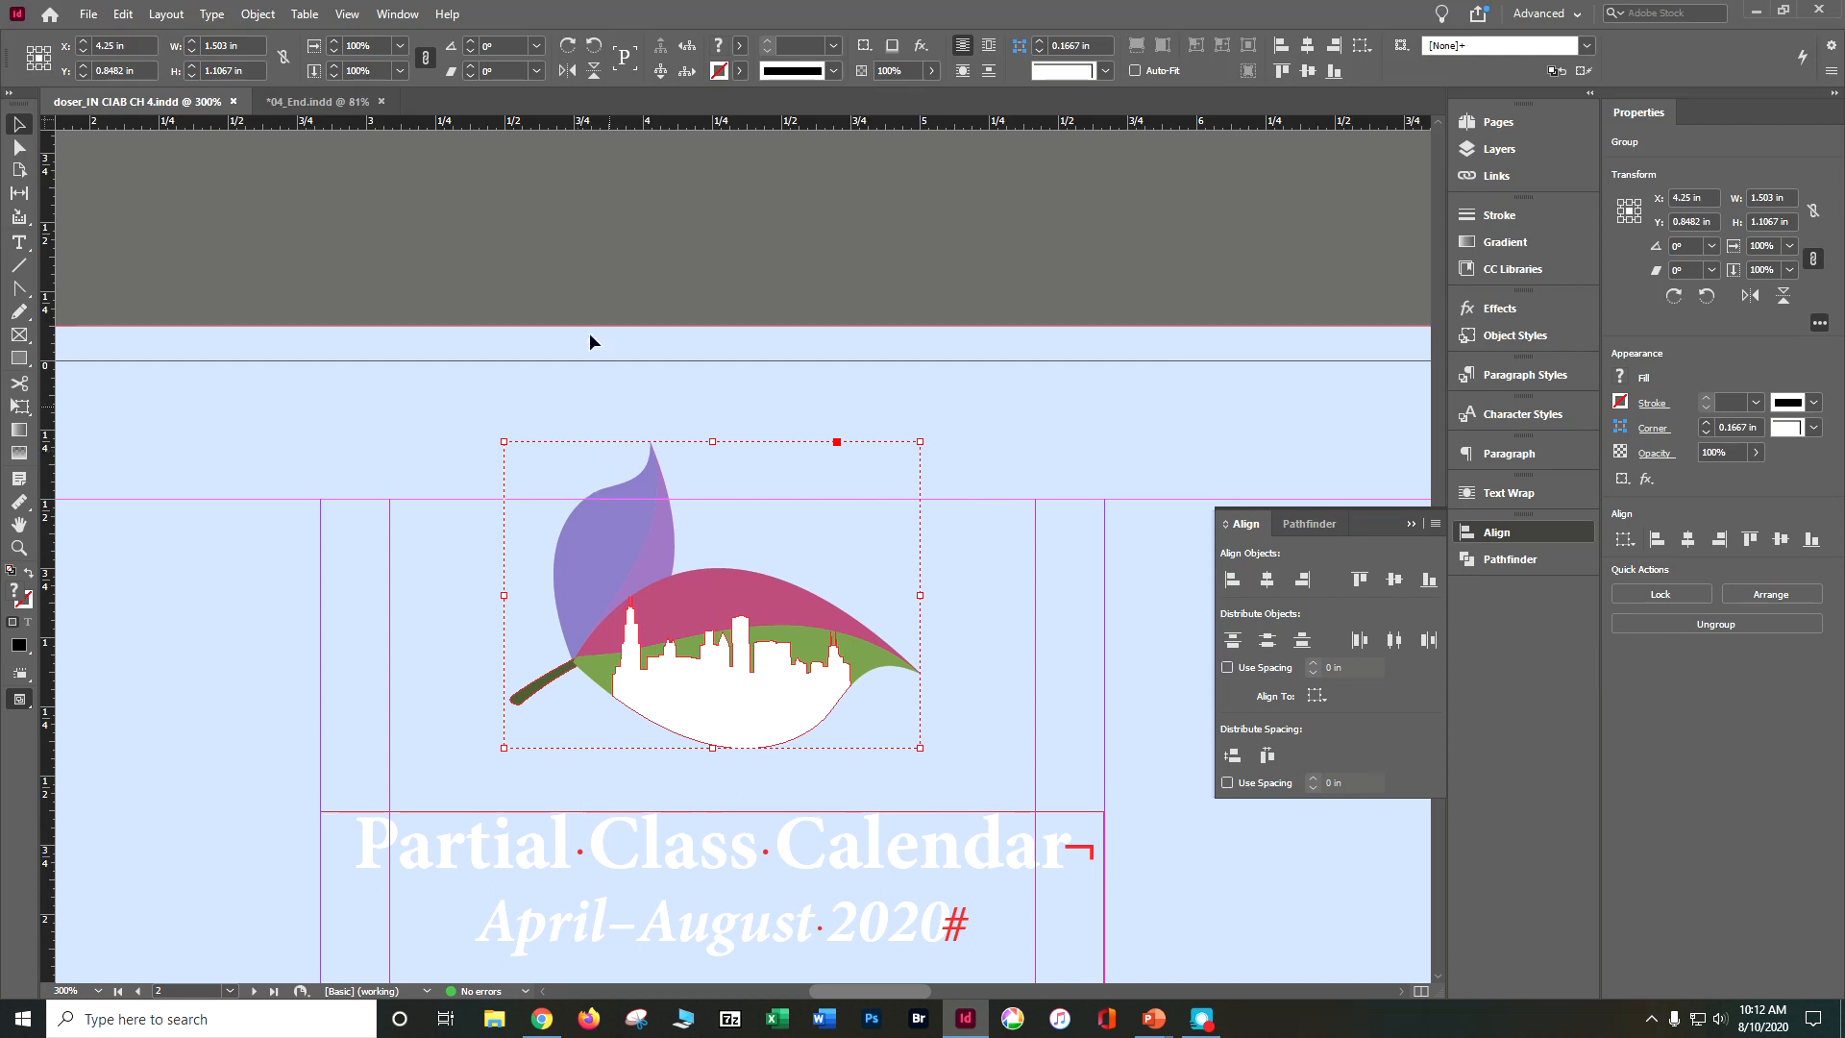
left_click(654, 73)
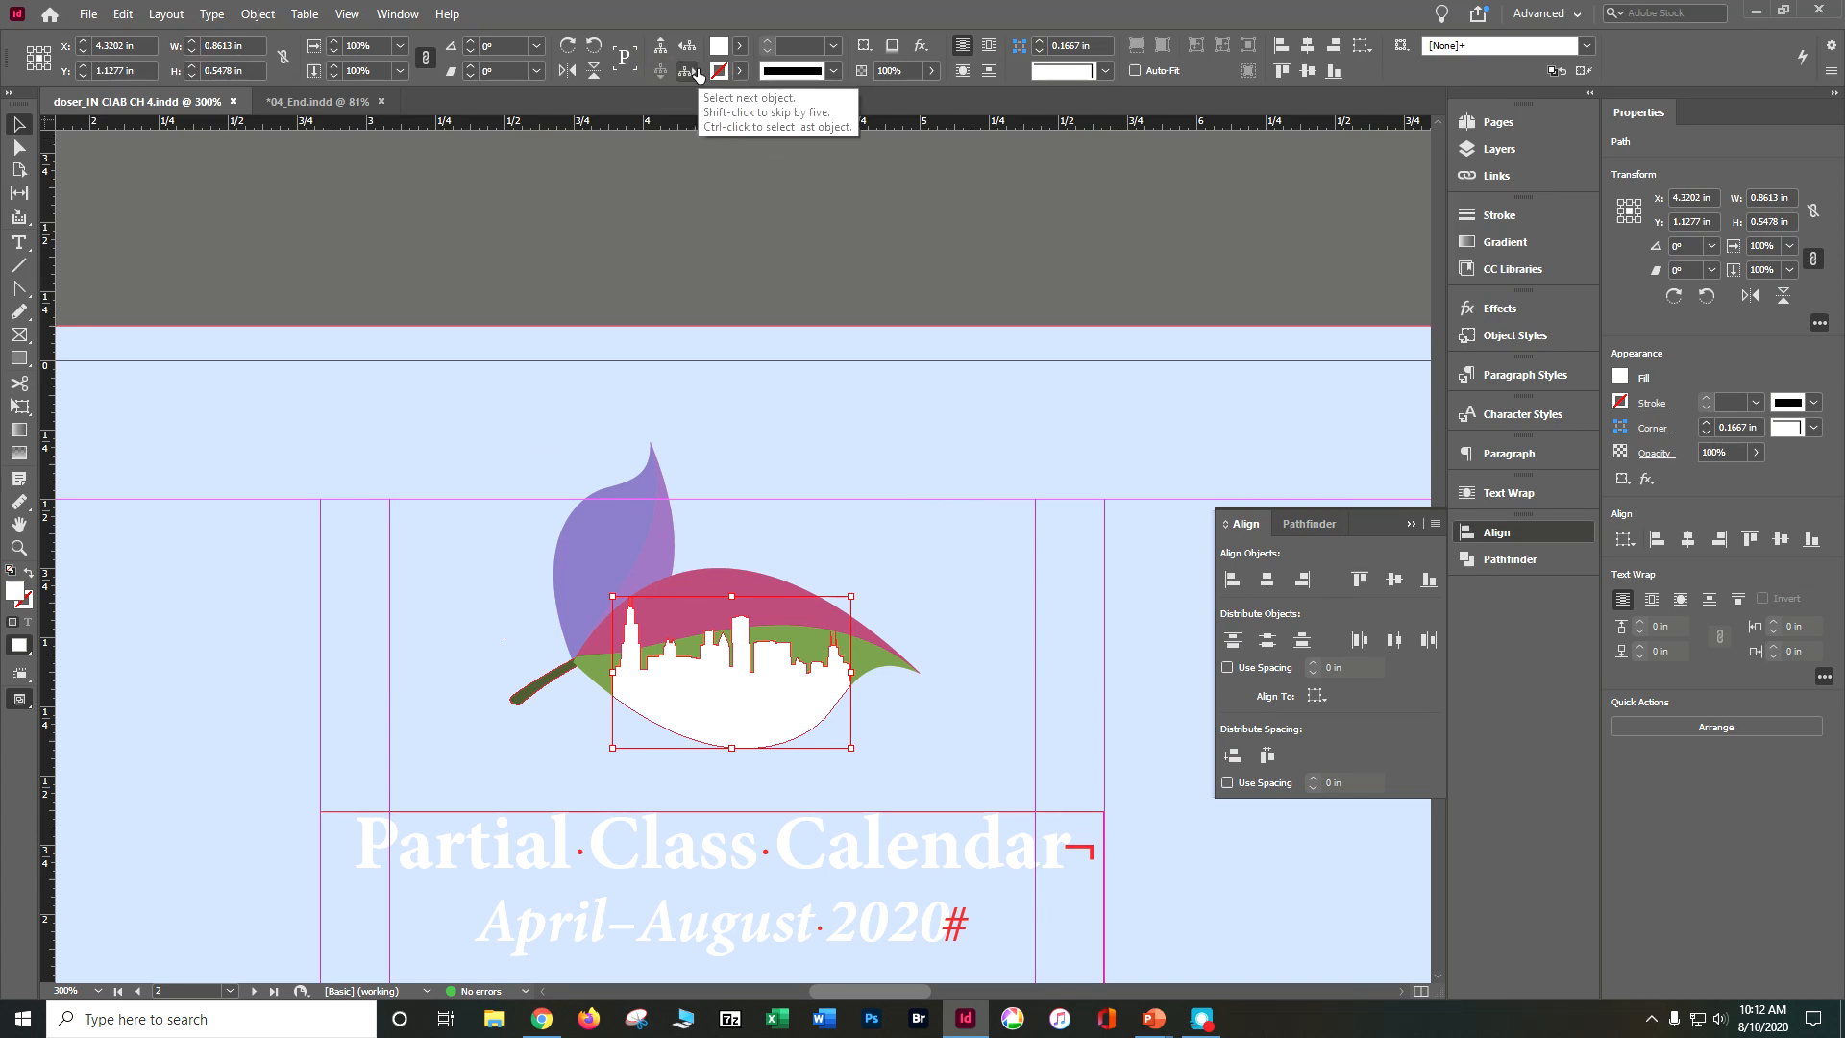
left_click(698, 72)
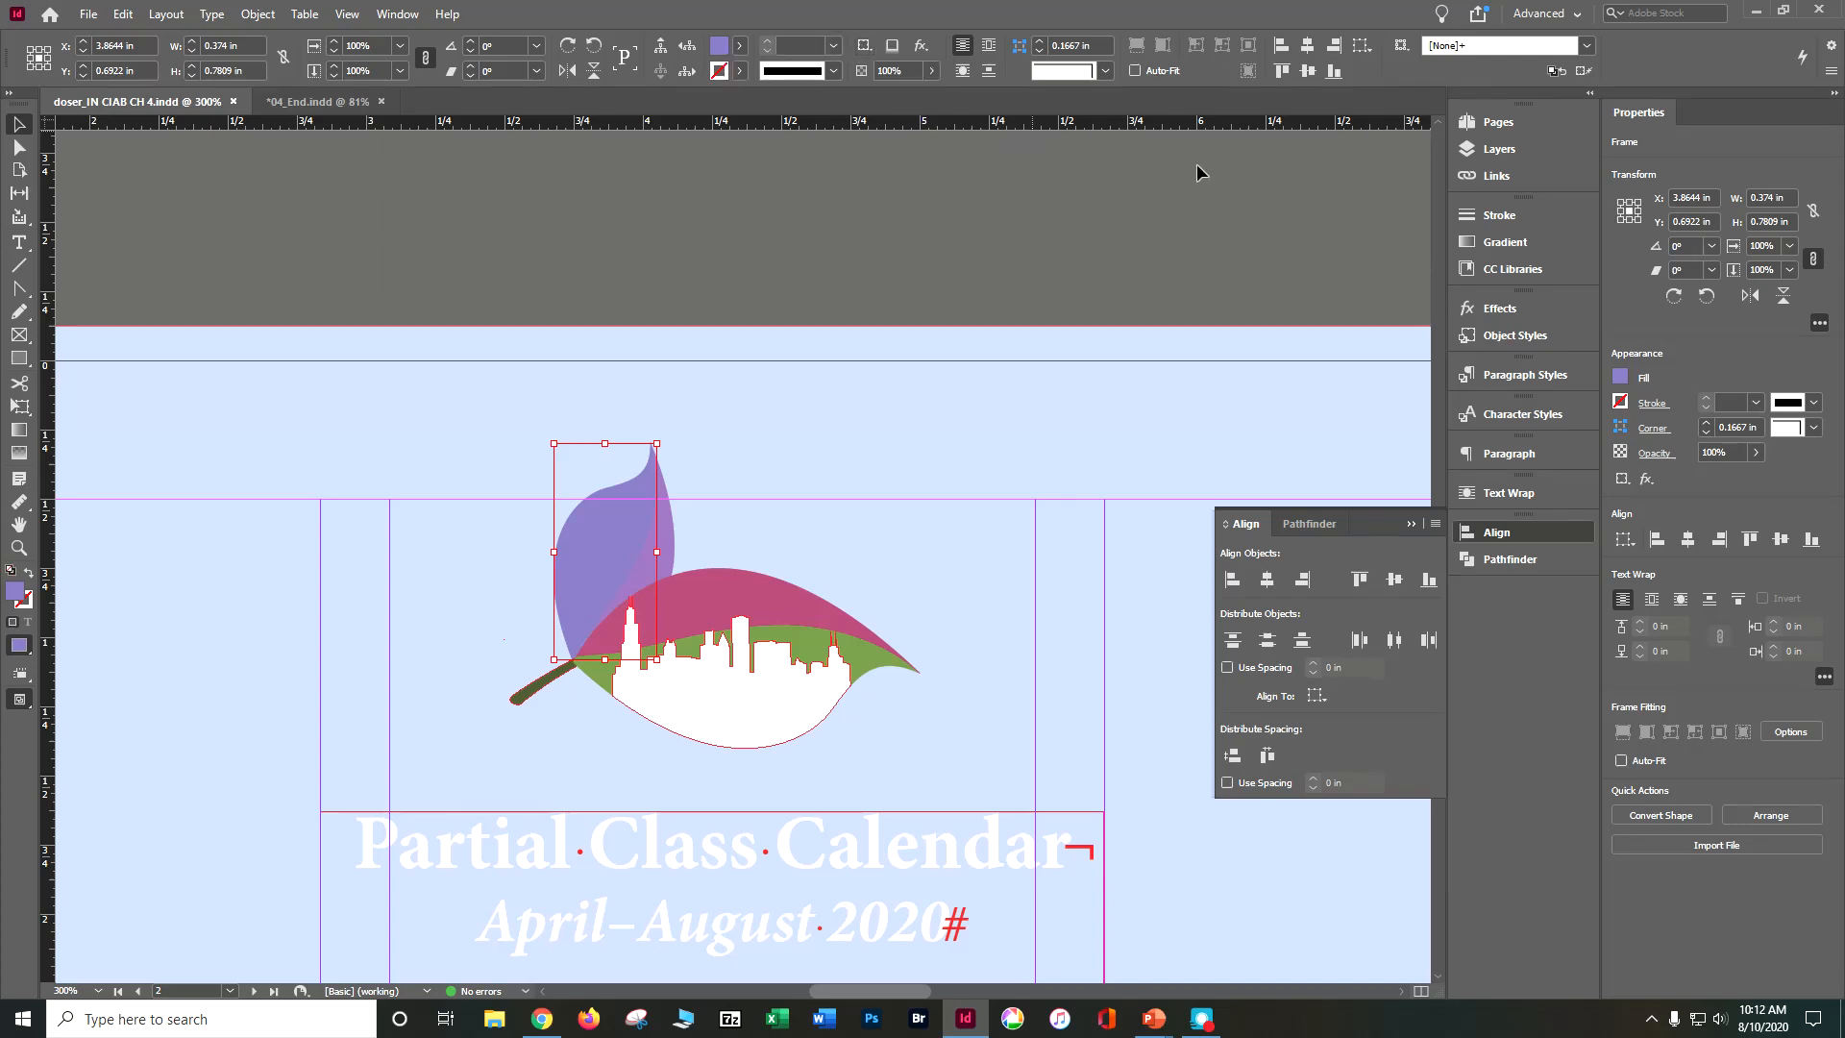
left_click(1621, 377)
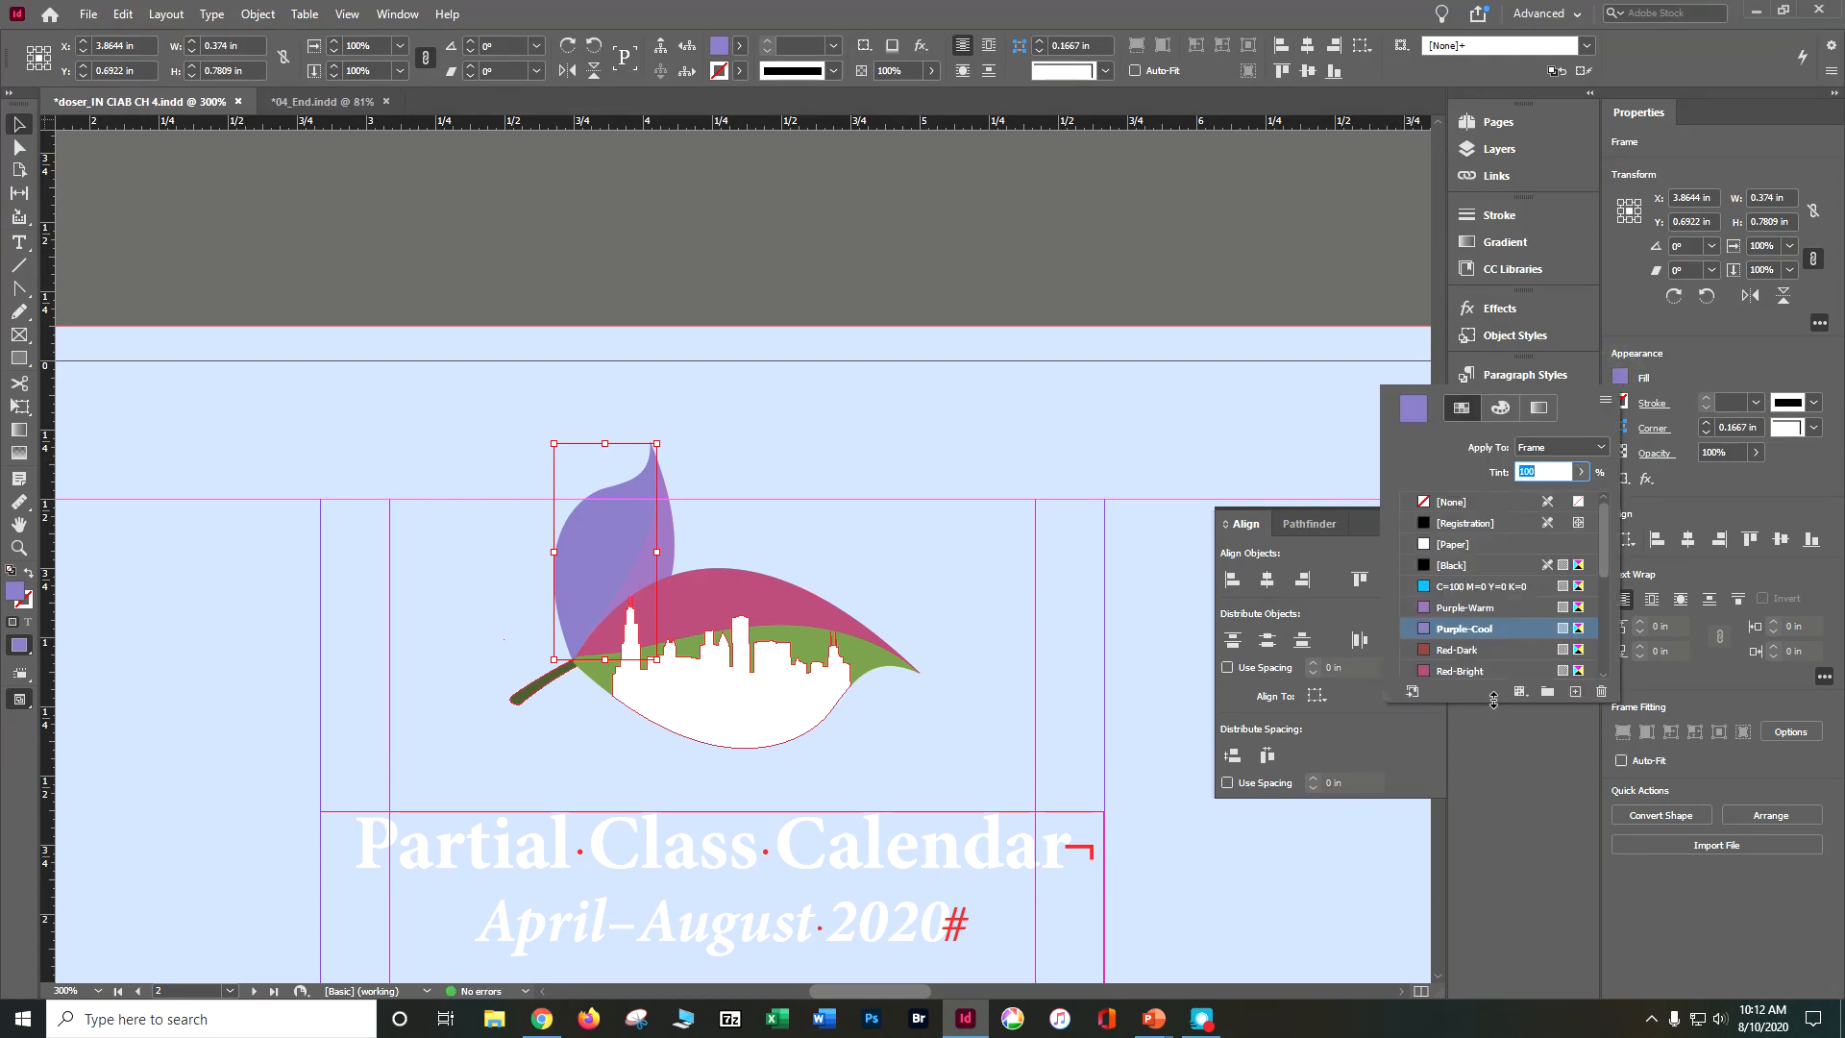
left_click_drag(1492, 704, 1527, 940)
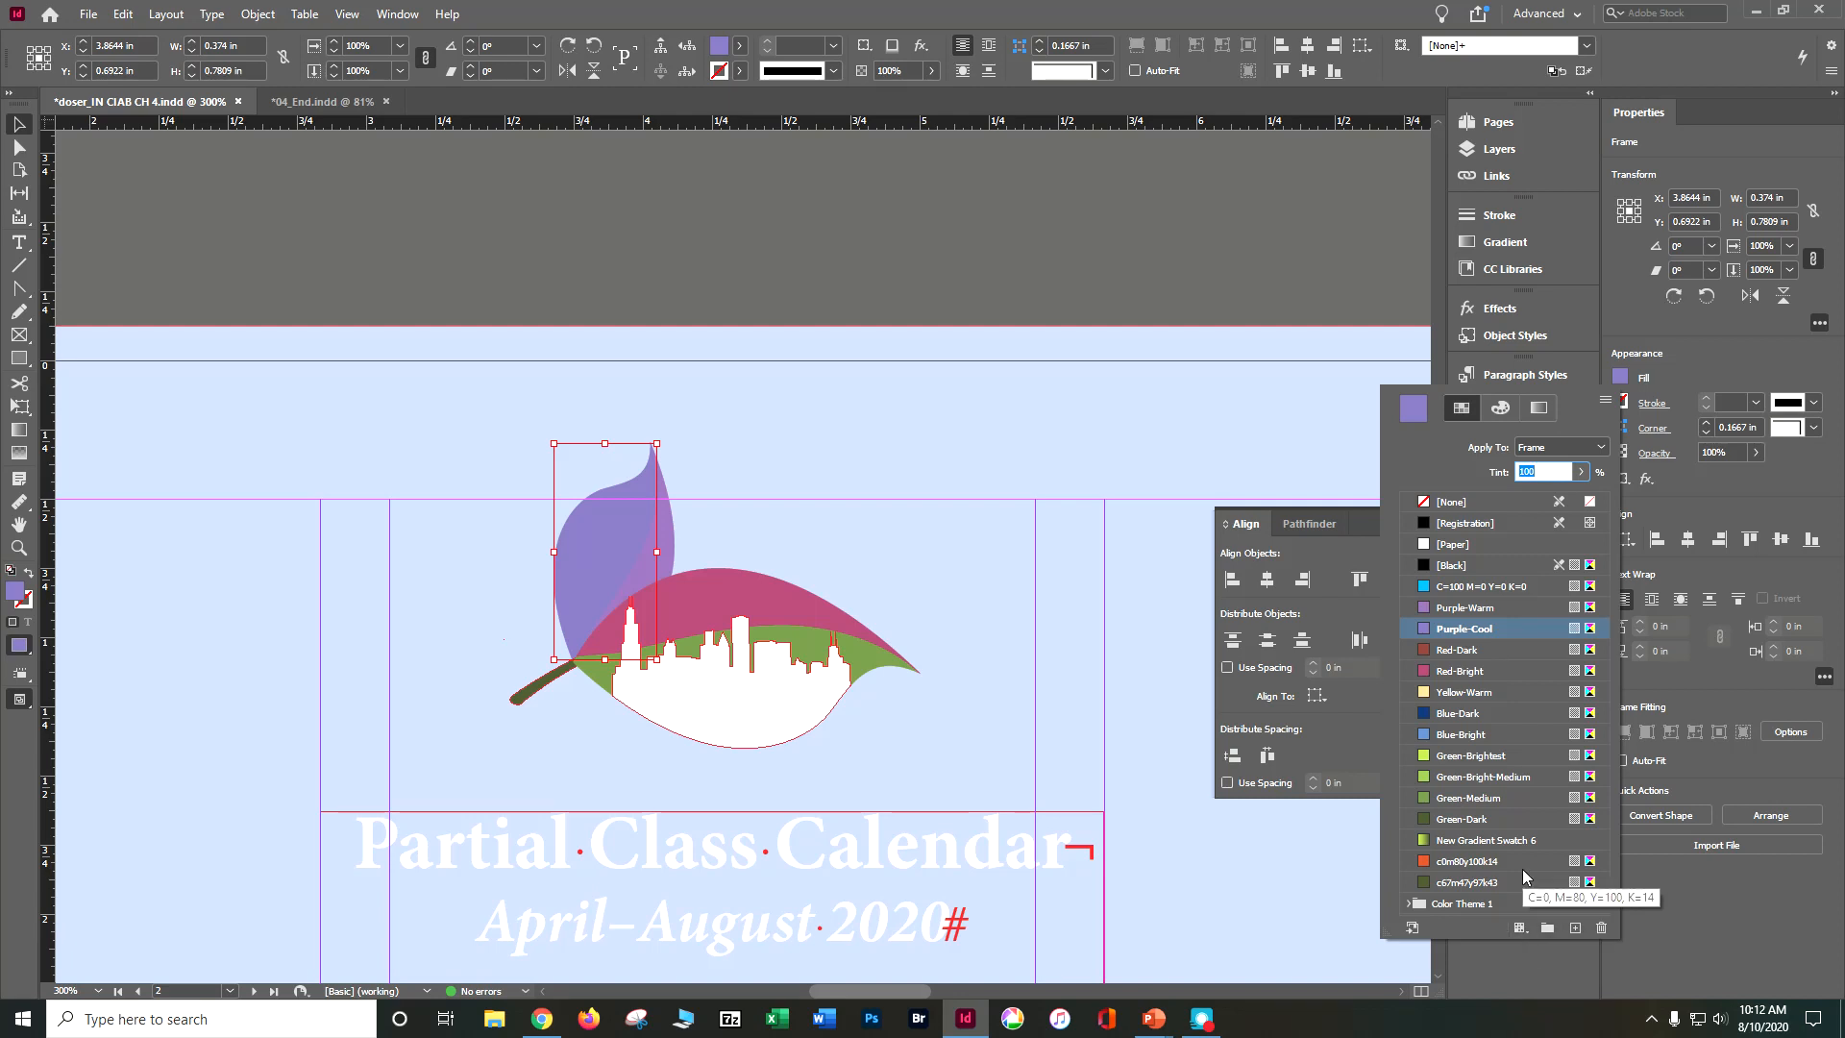
left_click(1515, 780)
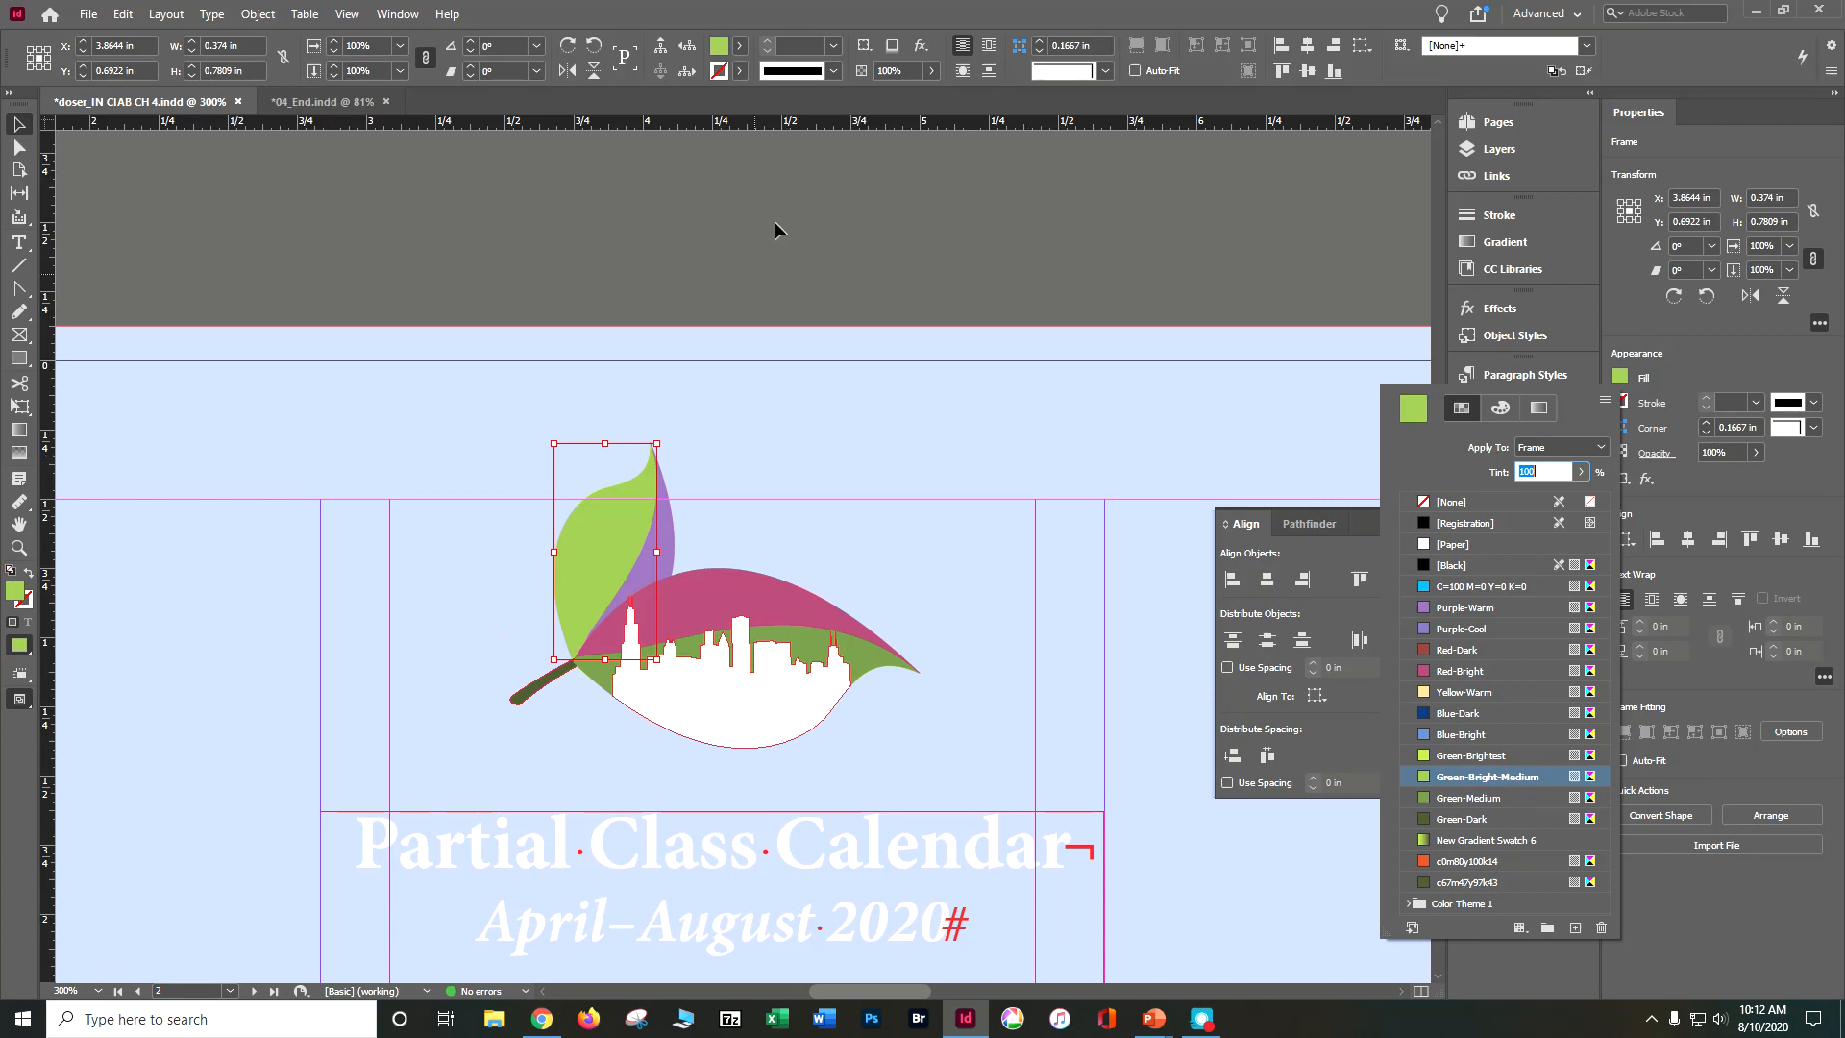
Step: Fill the upright leaf's narrow shaded half in the logo with Green-Medium
left_click(688, 75)
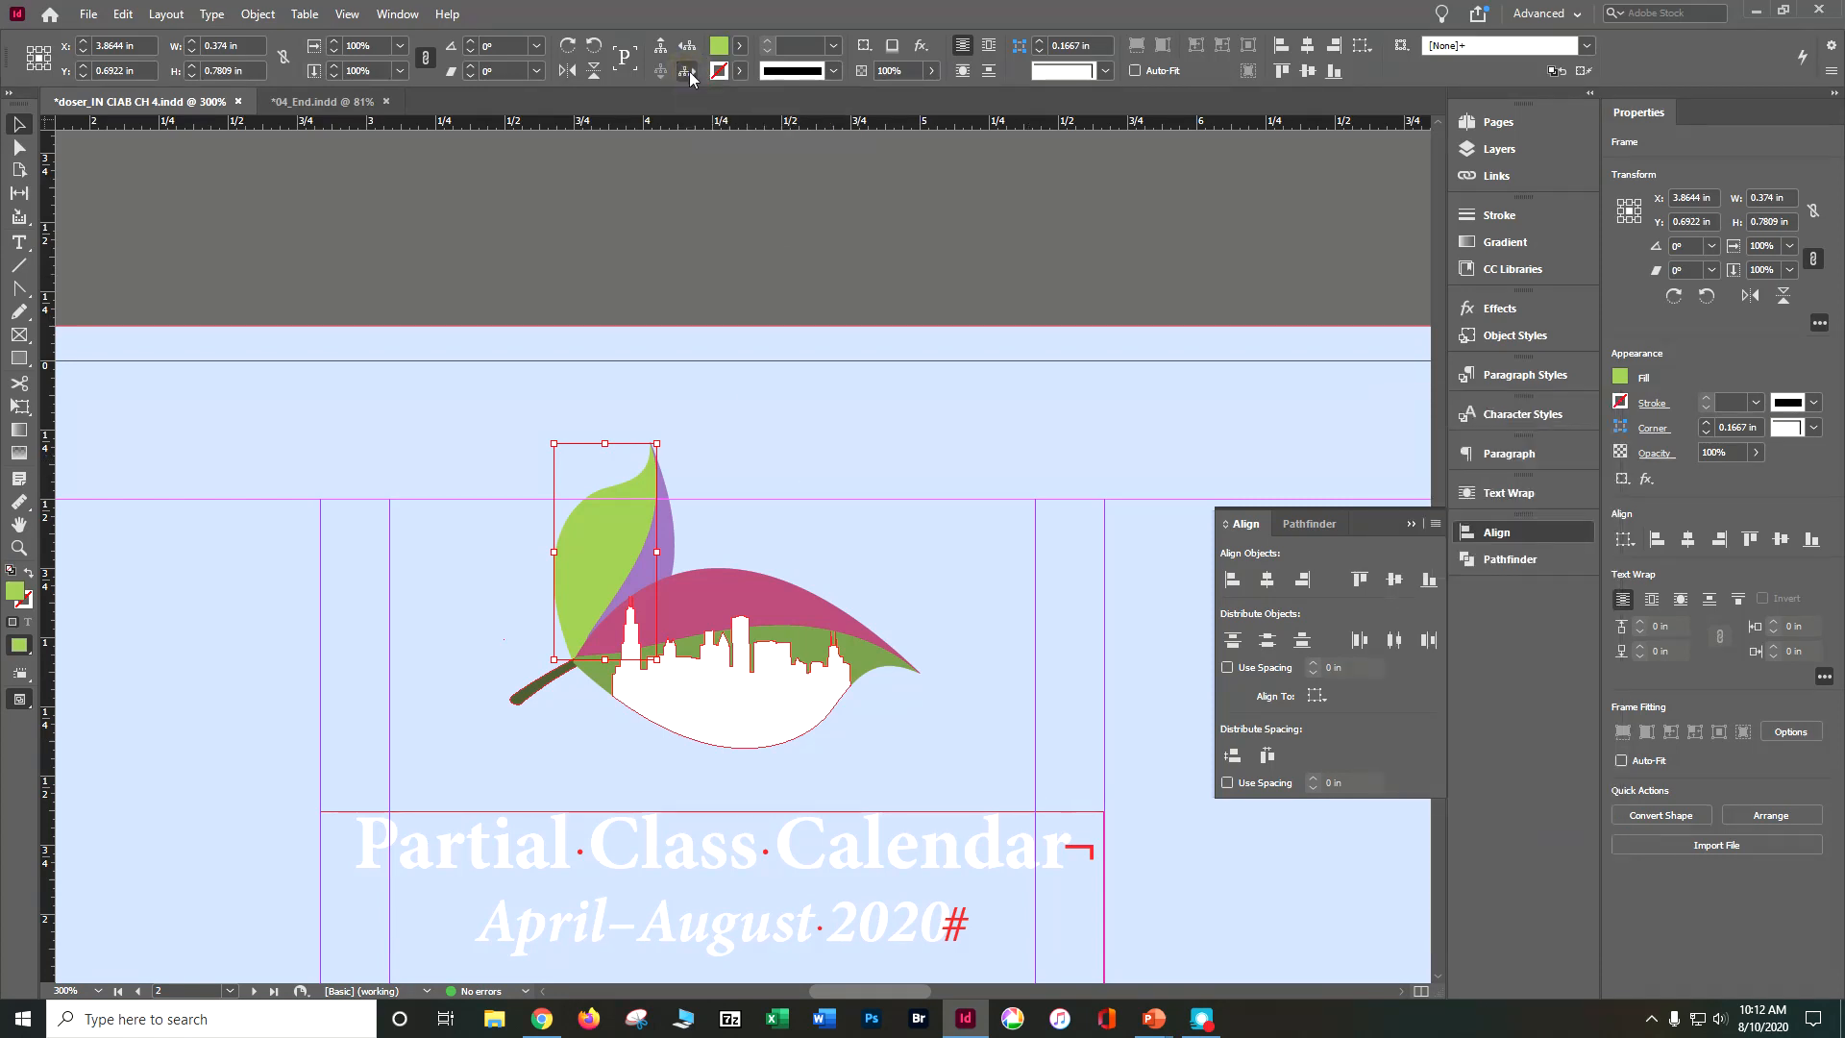
left_click(688, 75)
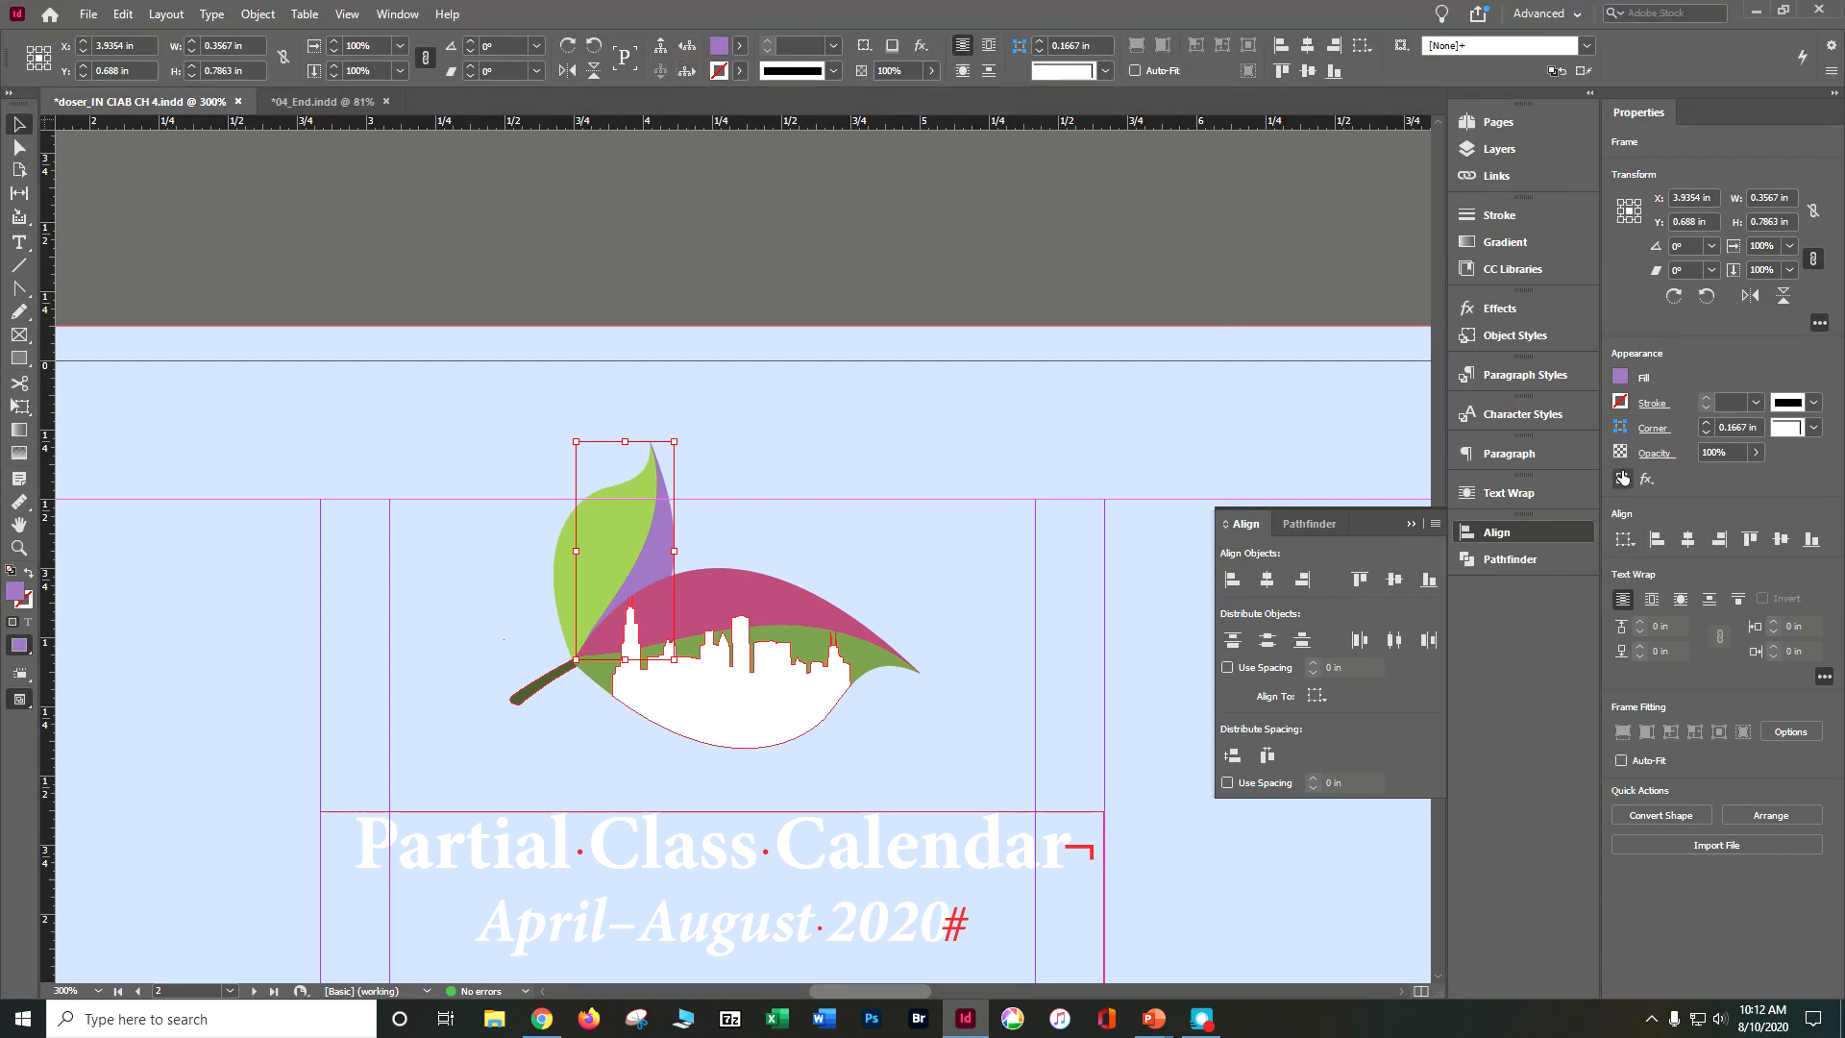
left_click(1619, 377)
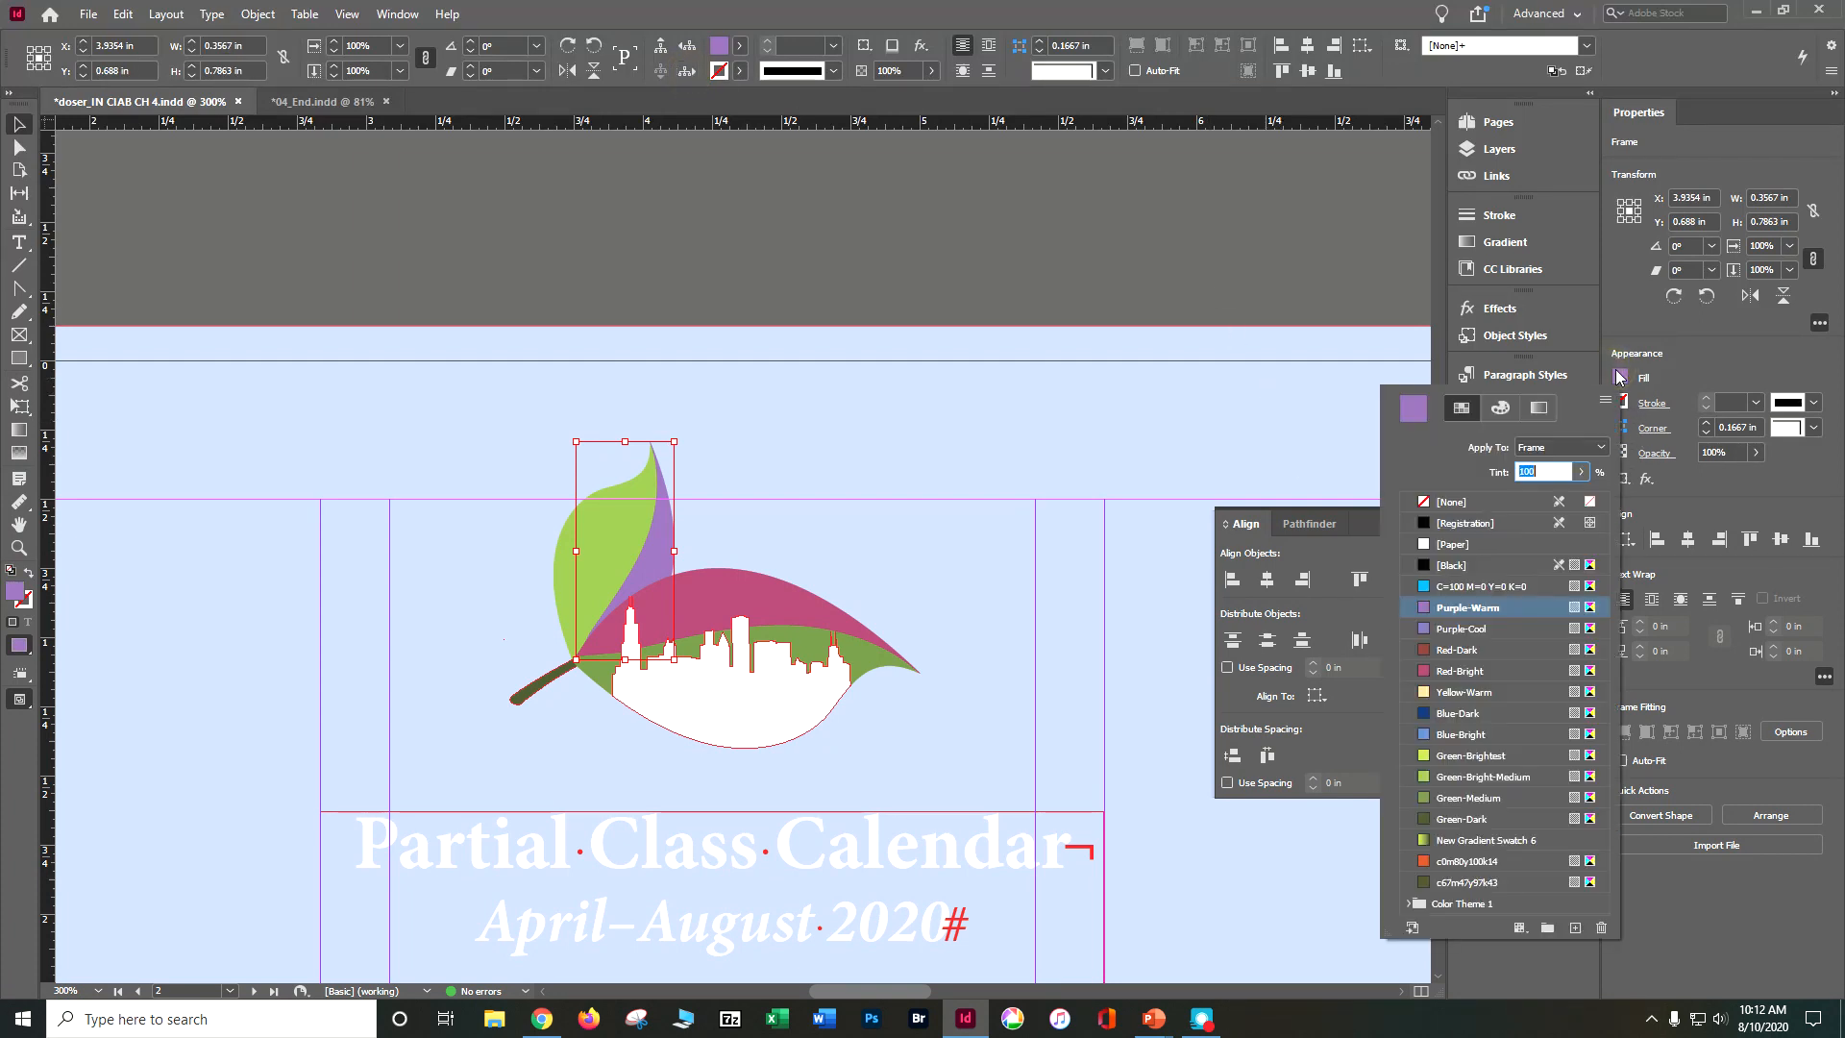
left_click(1506, 803)
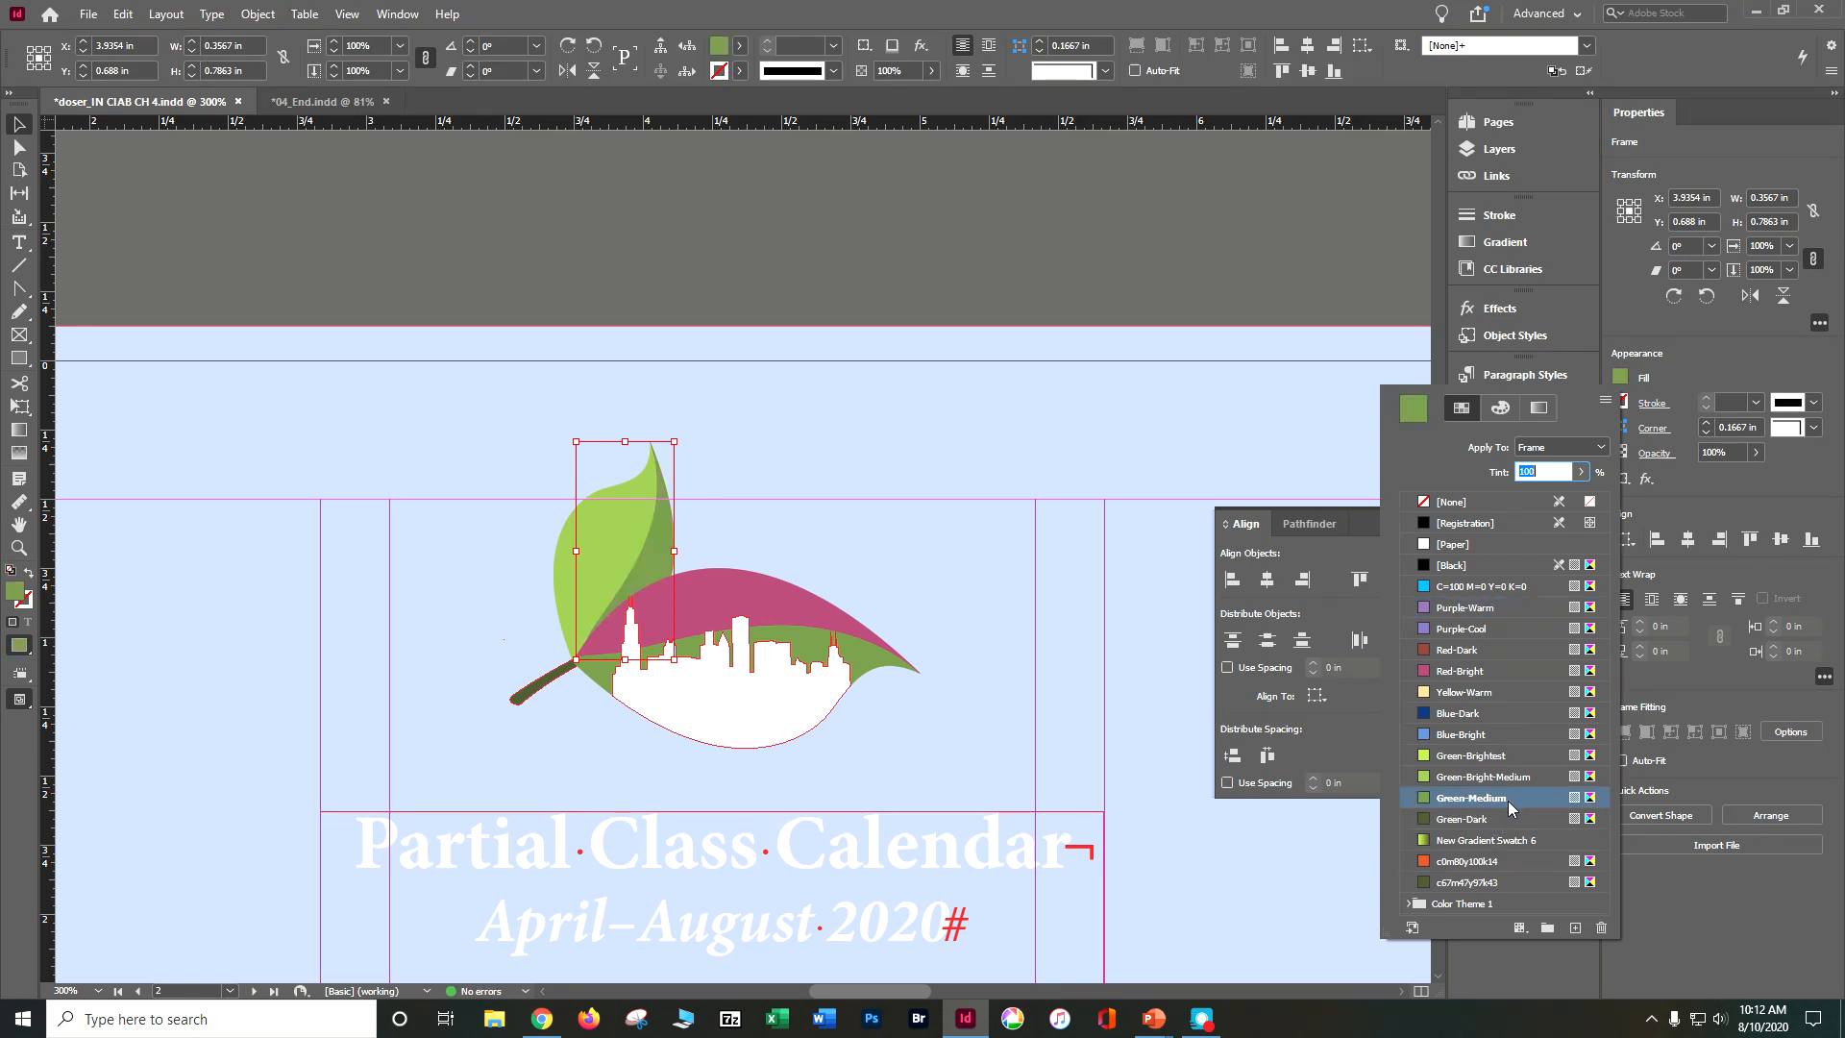
Step: Fill the larger leaf's red upper half in the logo with Green-Brightest and save the document
left_click(686, 74)
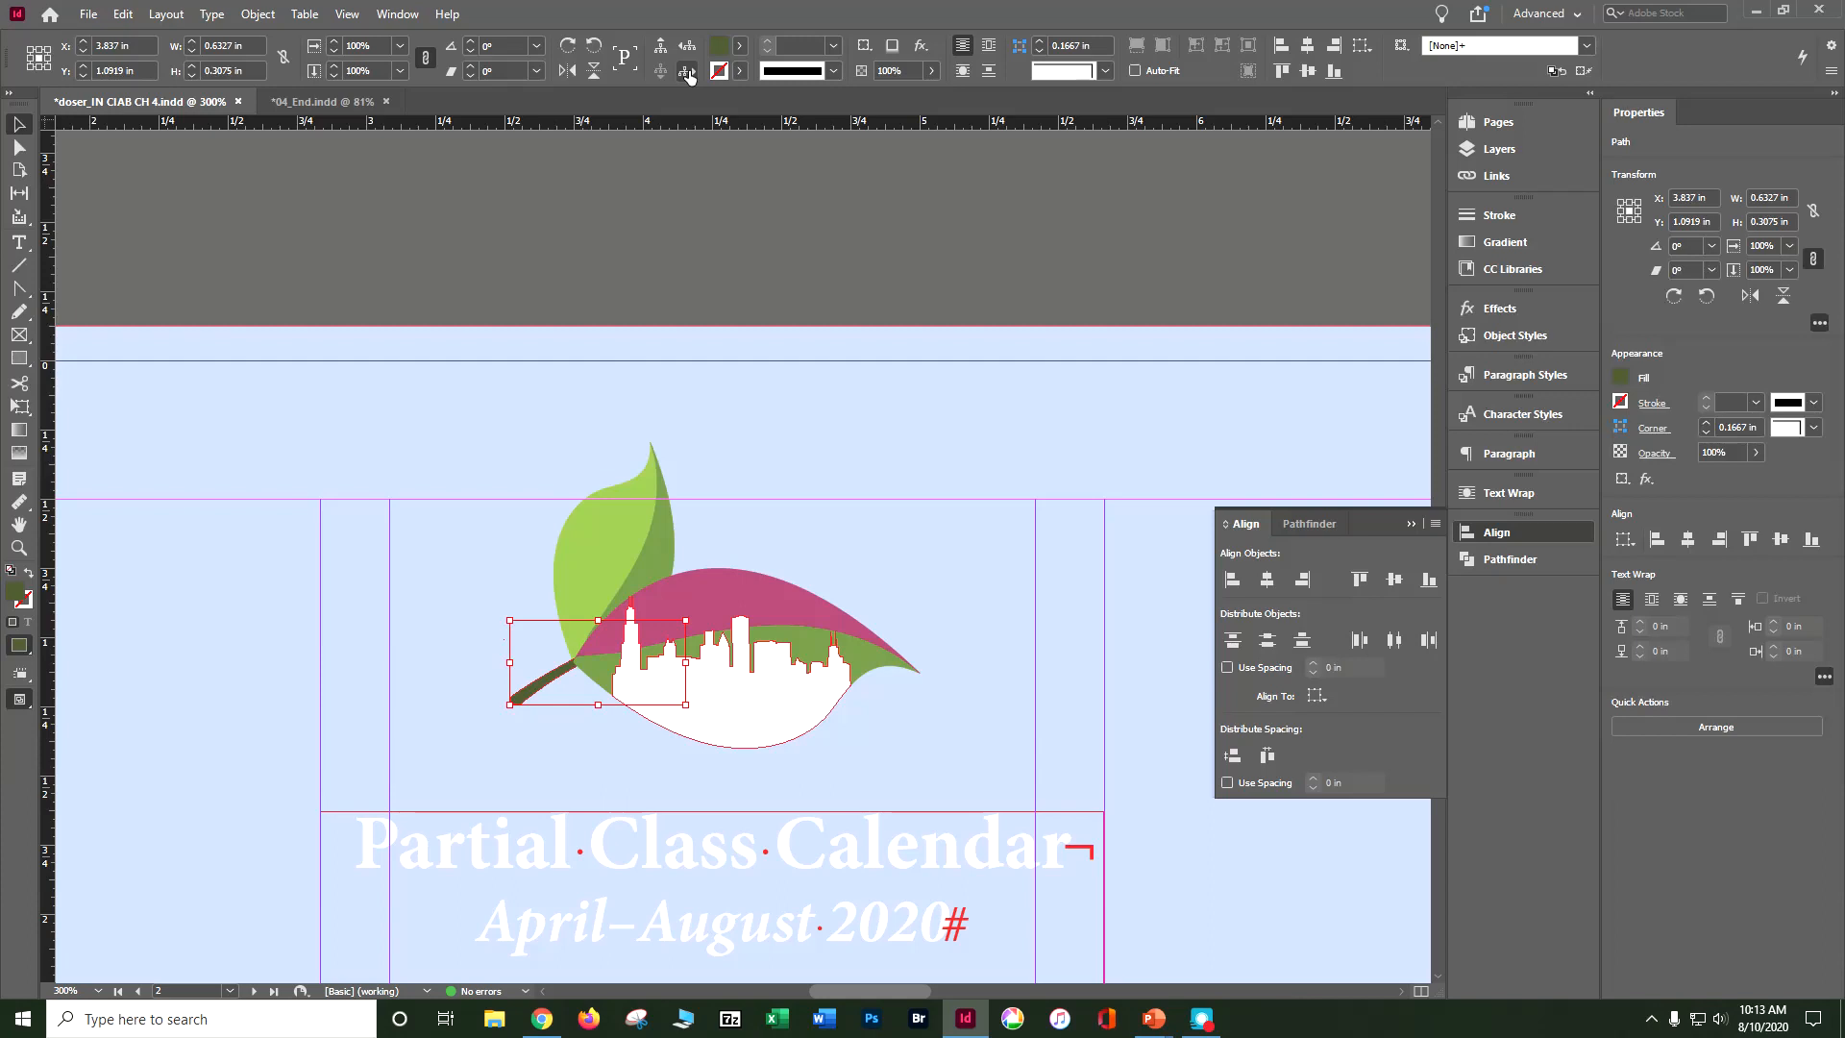
left_click(686, 75)
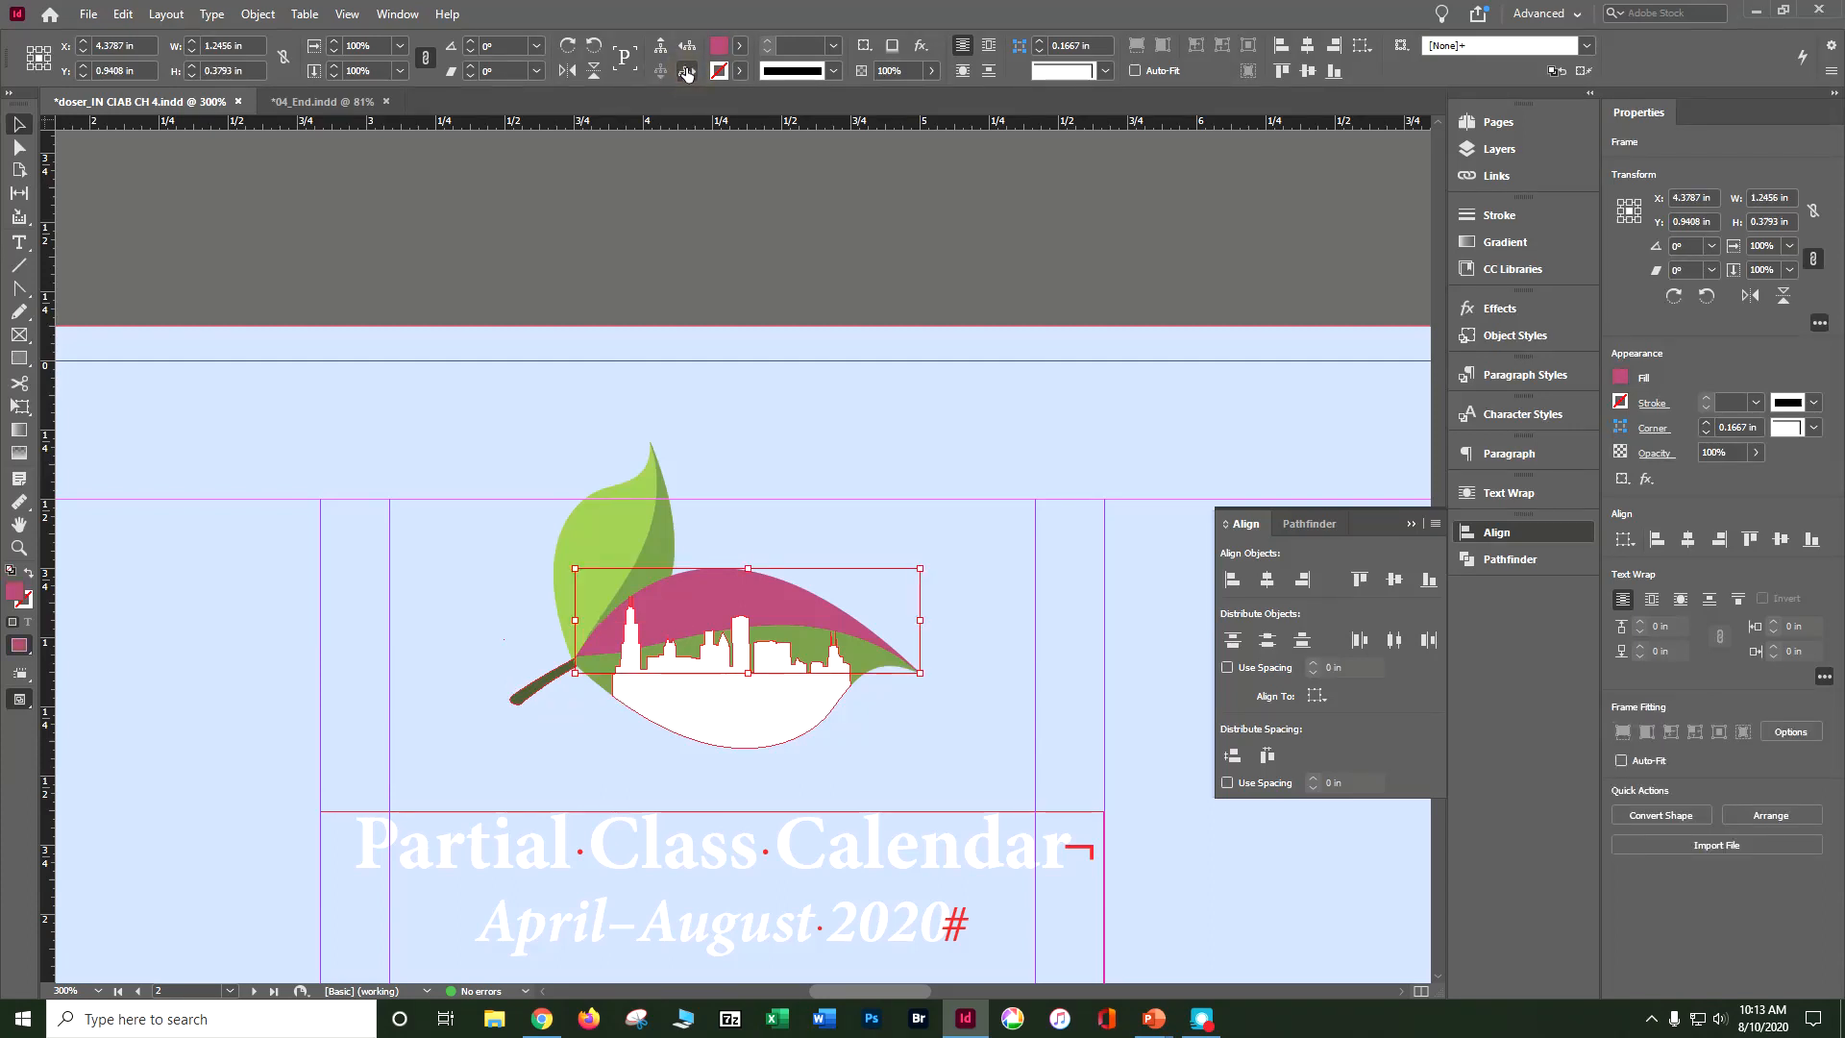
left_click(1622, 377)
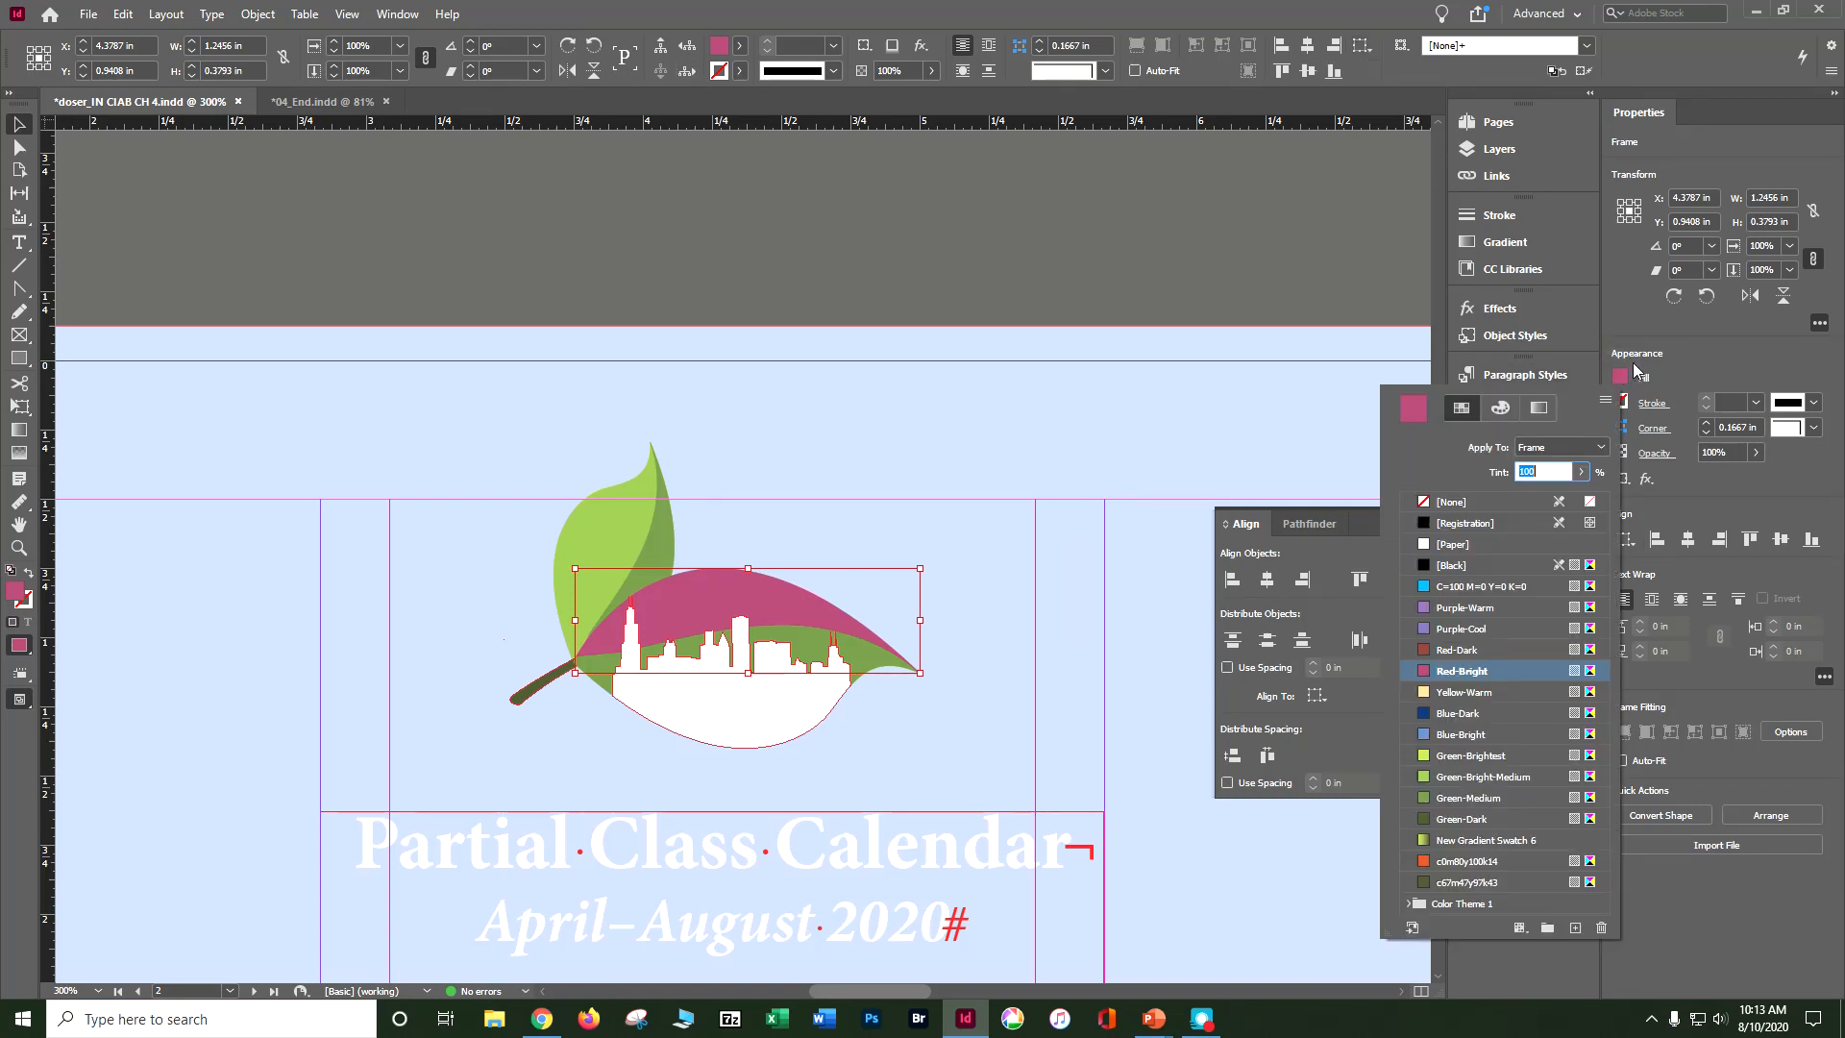
left_click(1518, 757)
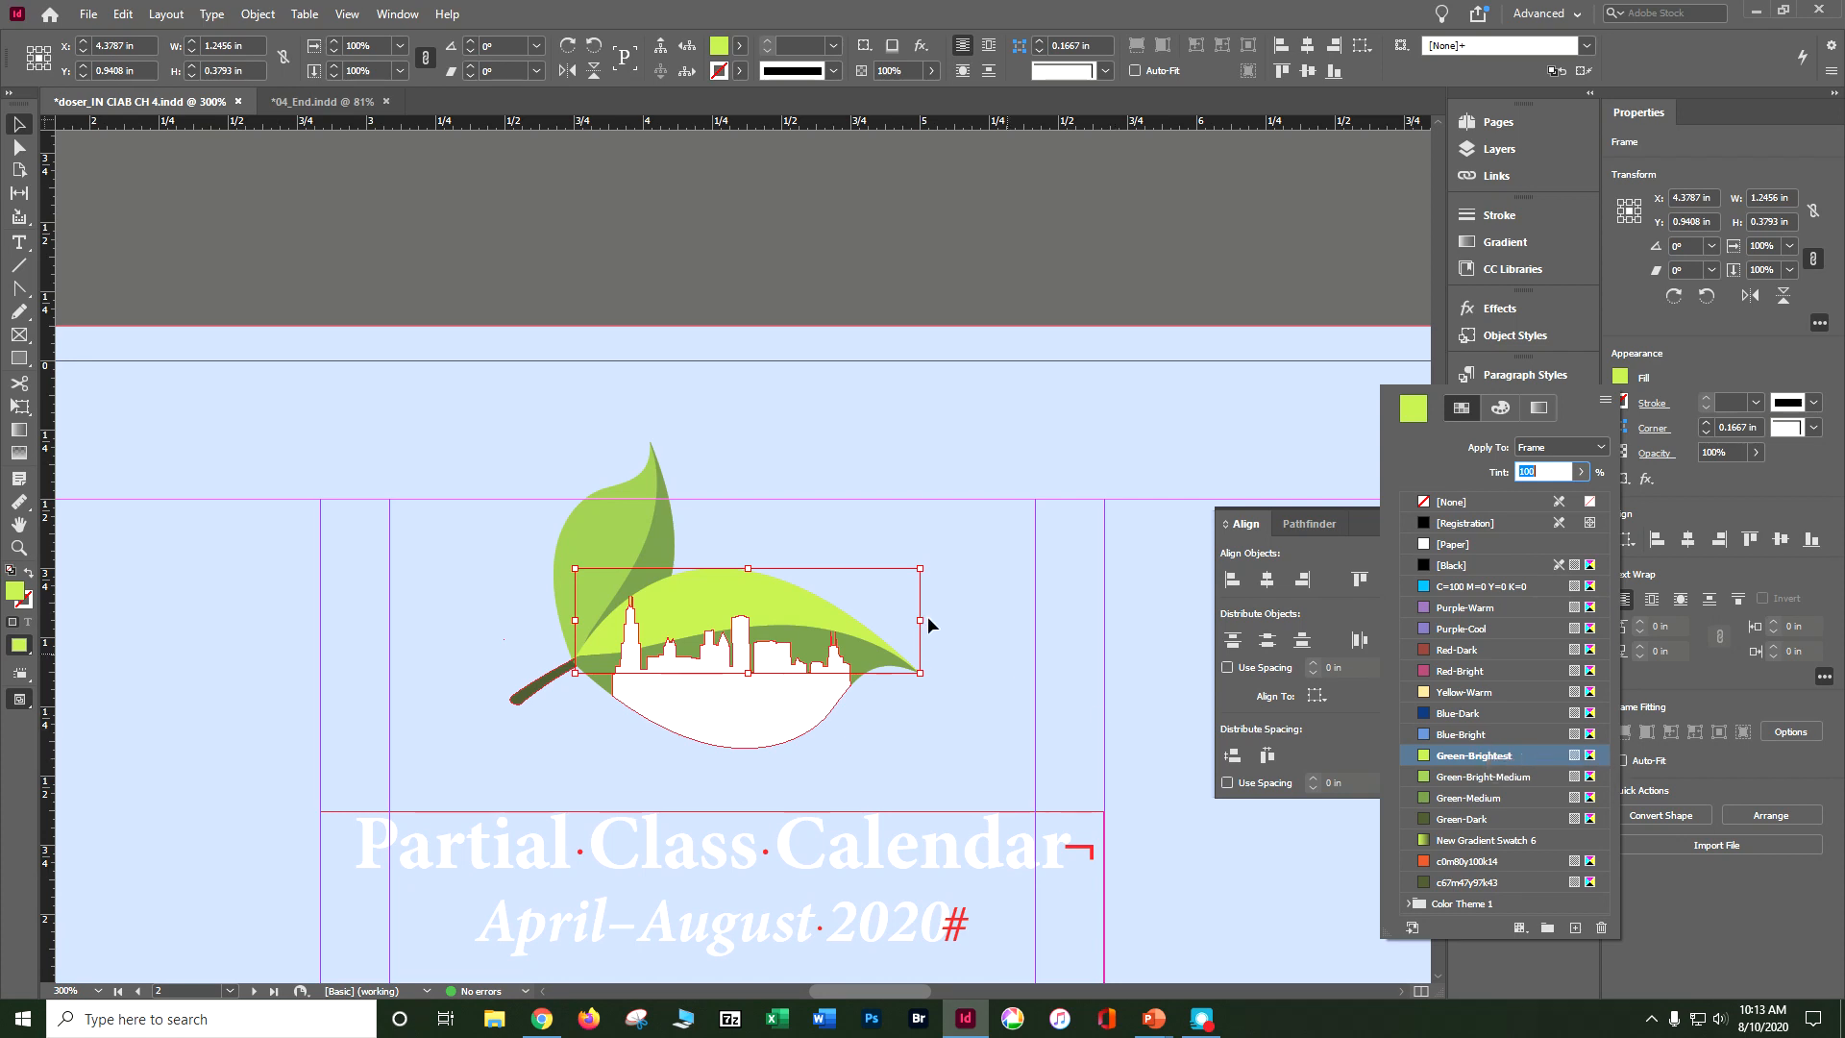
key("Return")
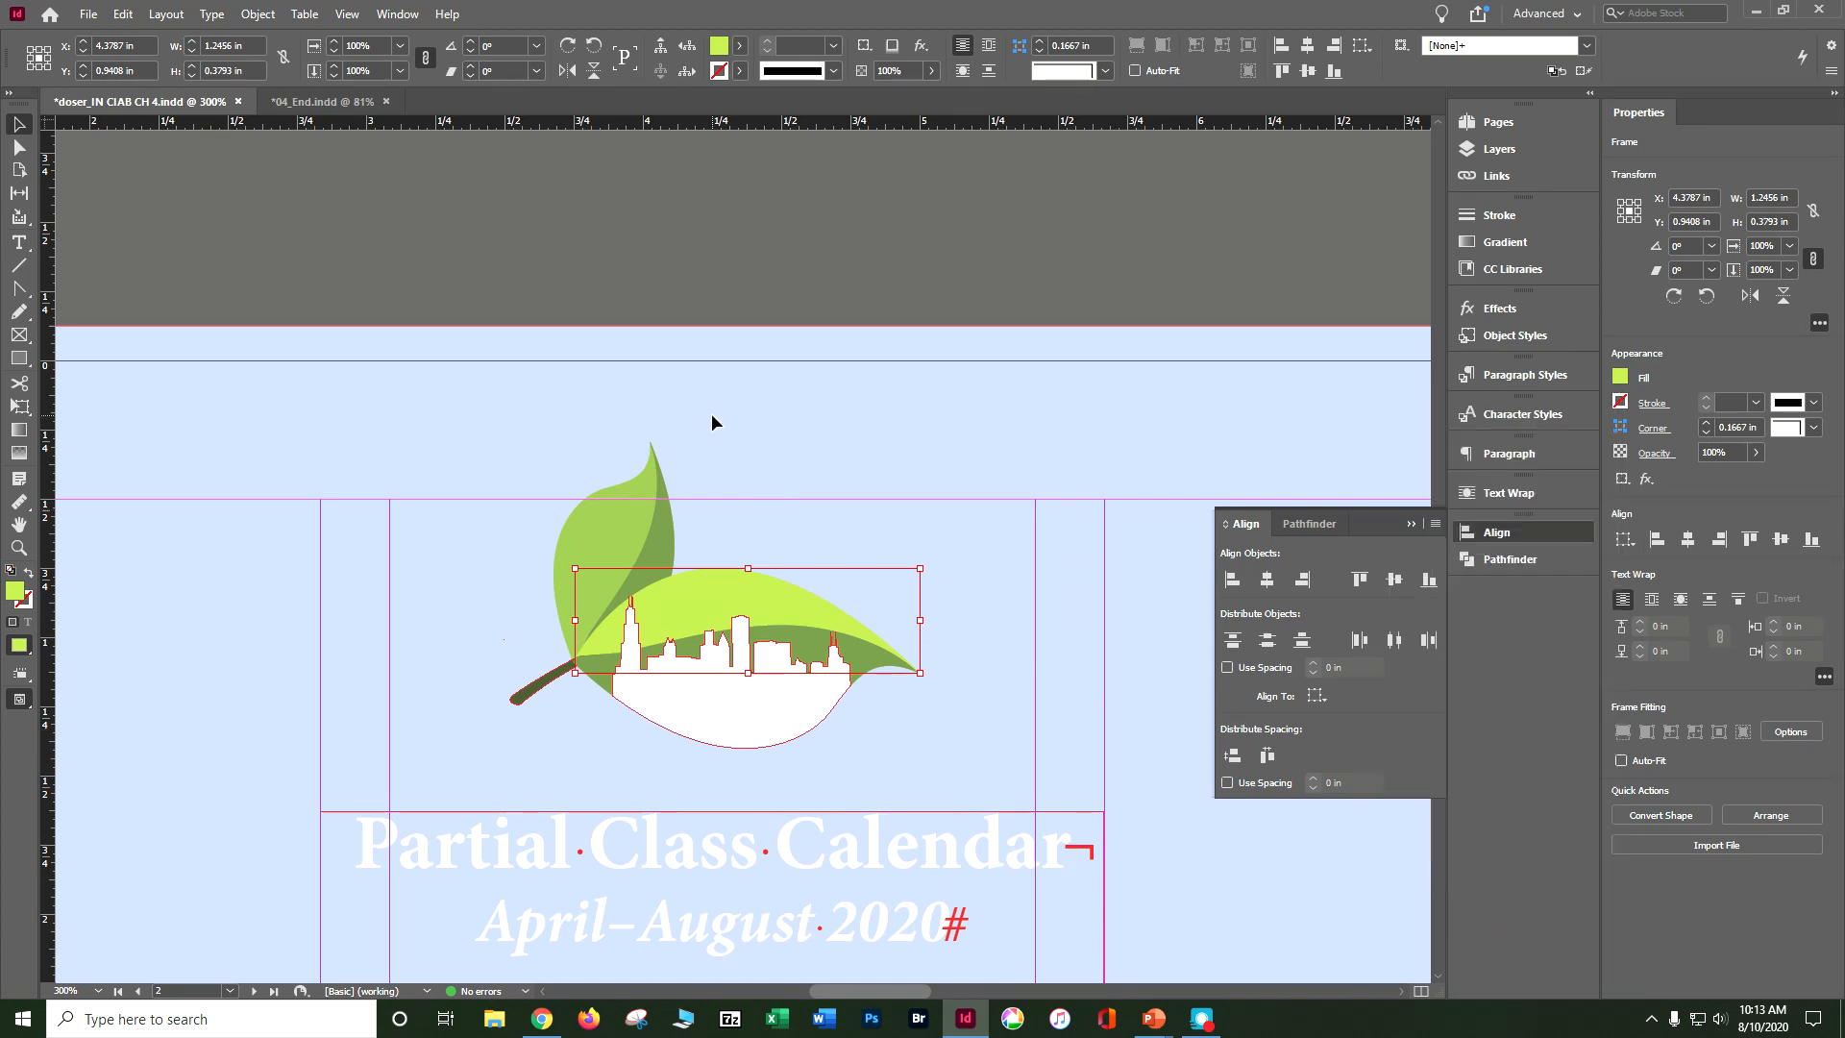
key("ctrl+s")
left_click(856, 183)
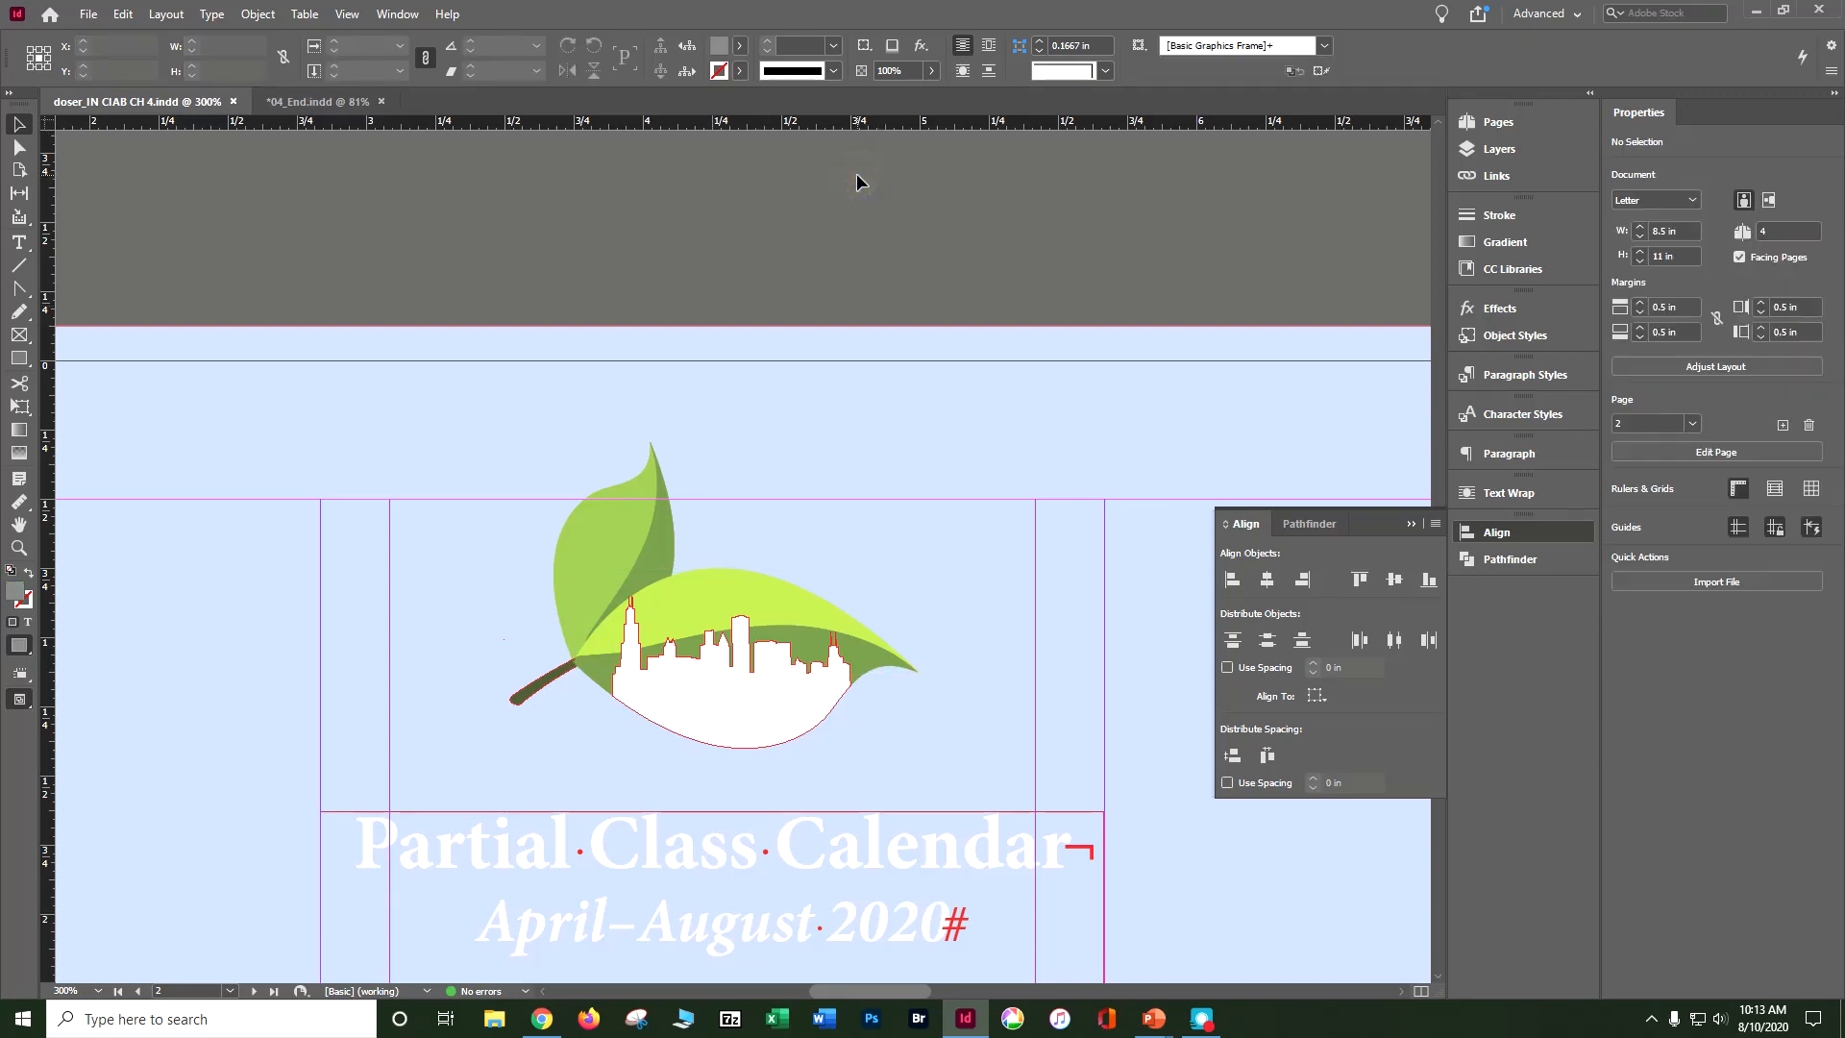
Step: Check the 04_End.indd reference layout and move the leaf logo and calendar heading off page 2 onto the pasteboard beside it
key("ctrl+minus")
key("ctrl+minus")
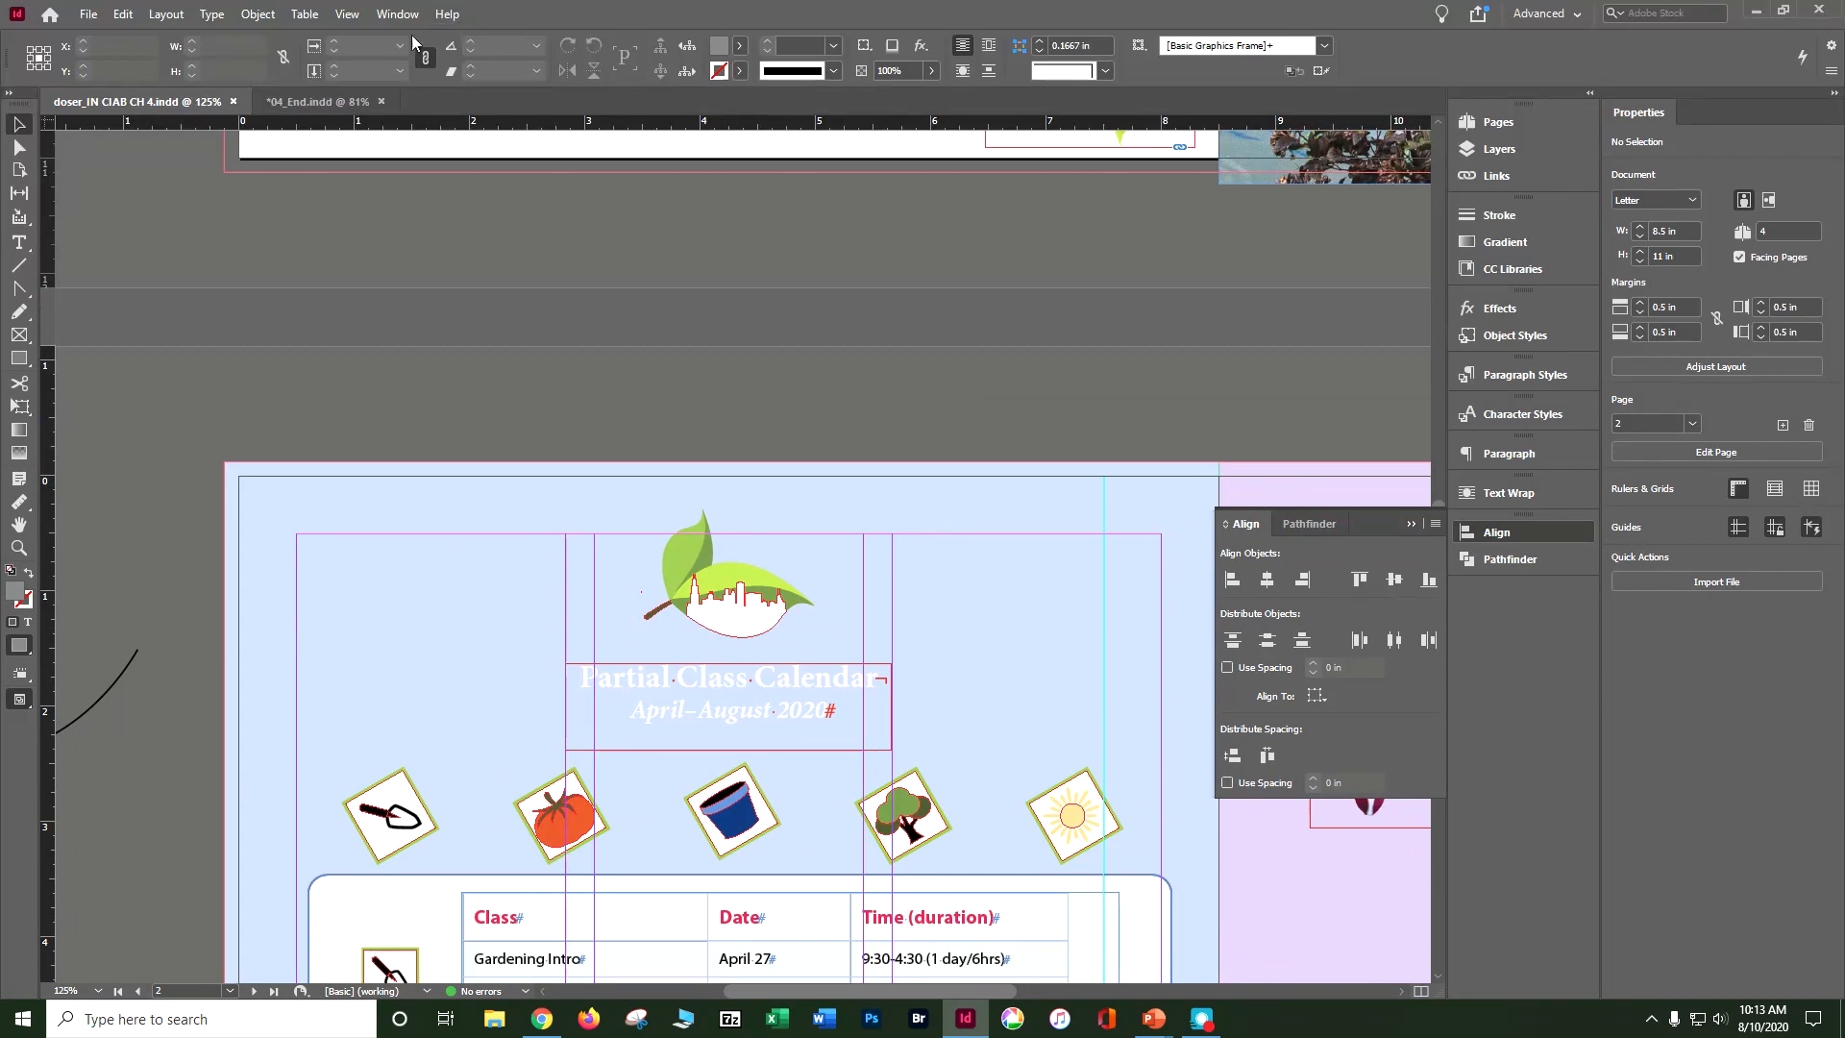
left_click(300, 102)
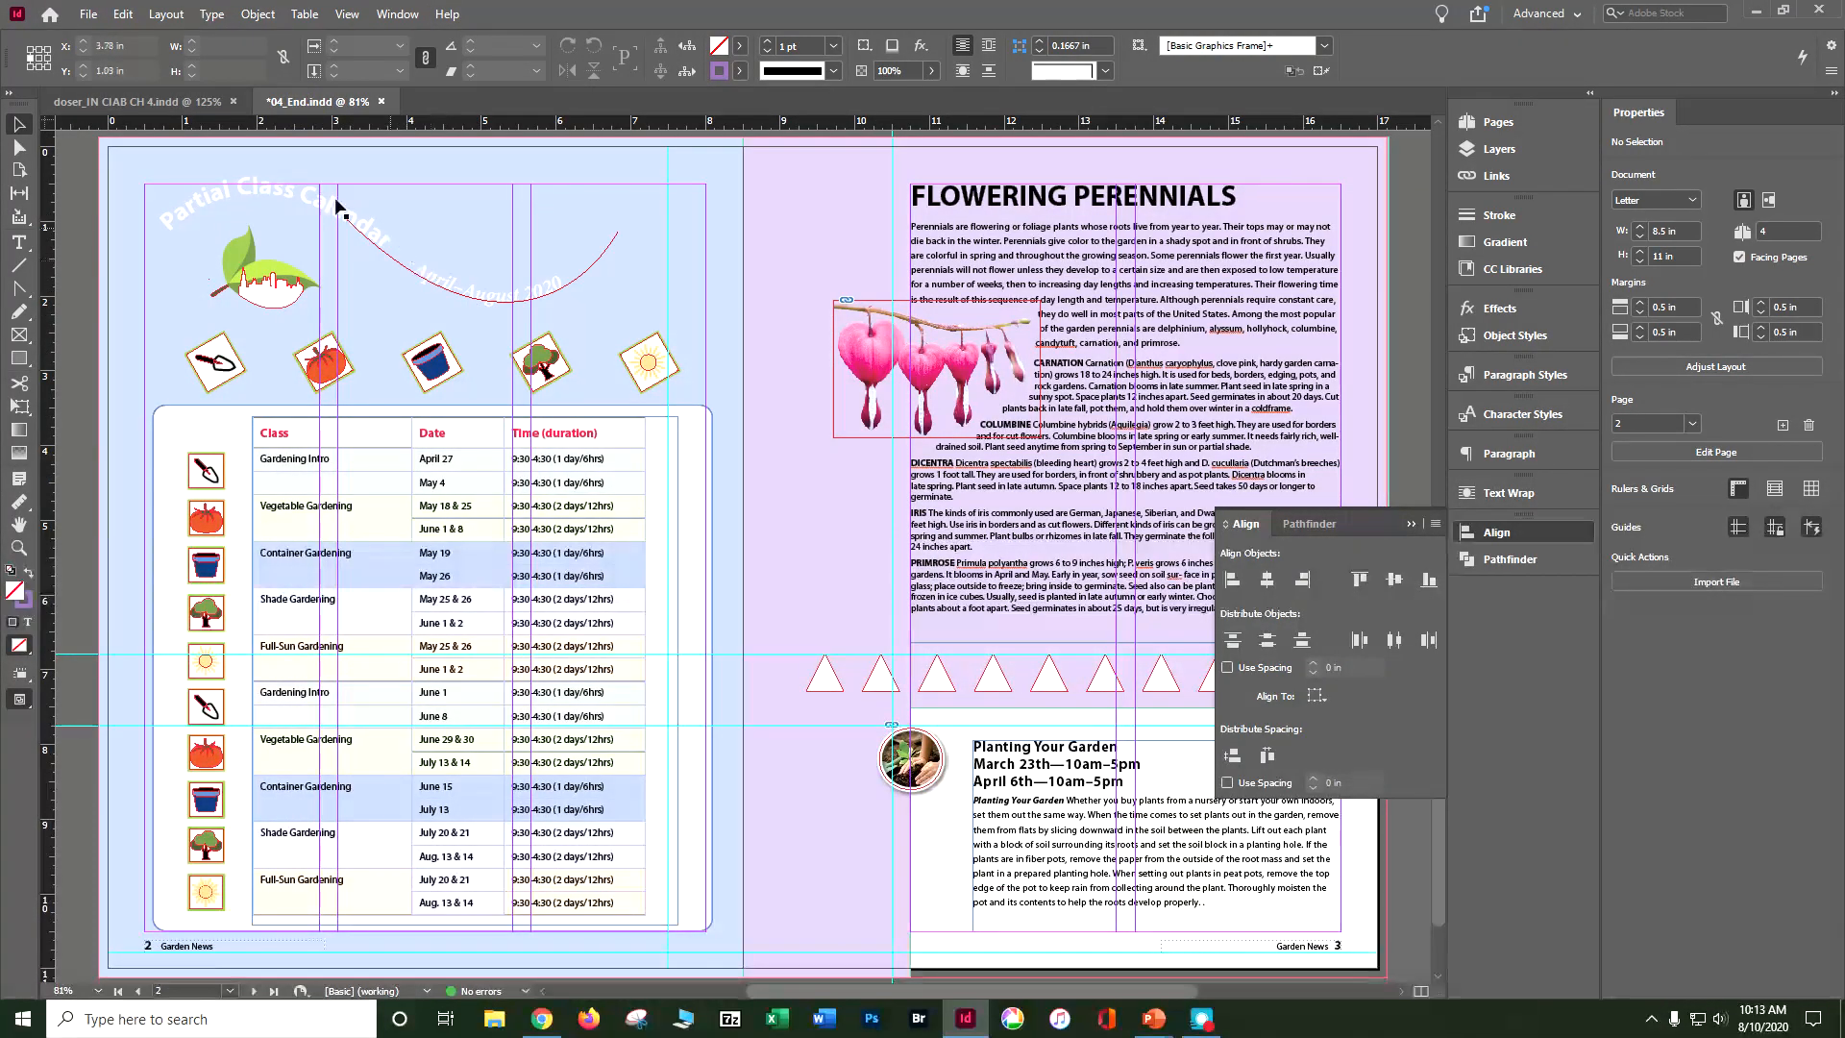
left_click(134, 101)
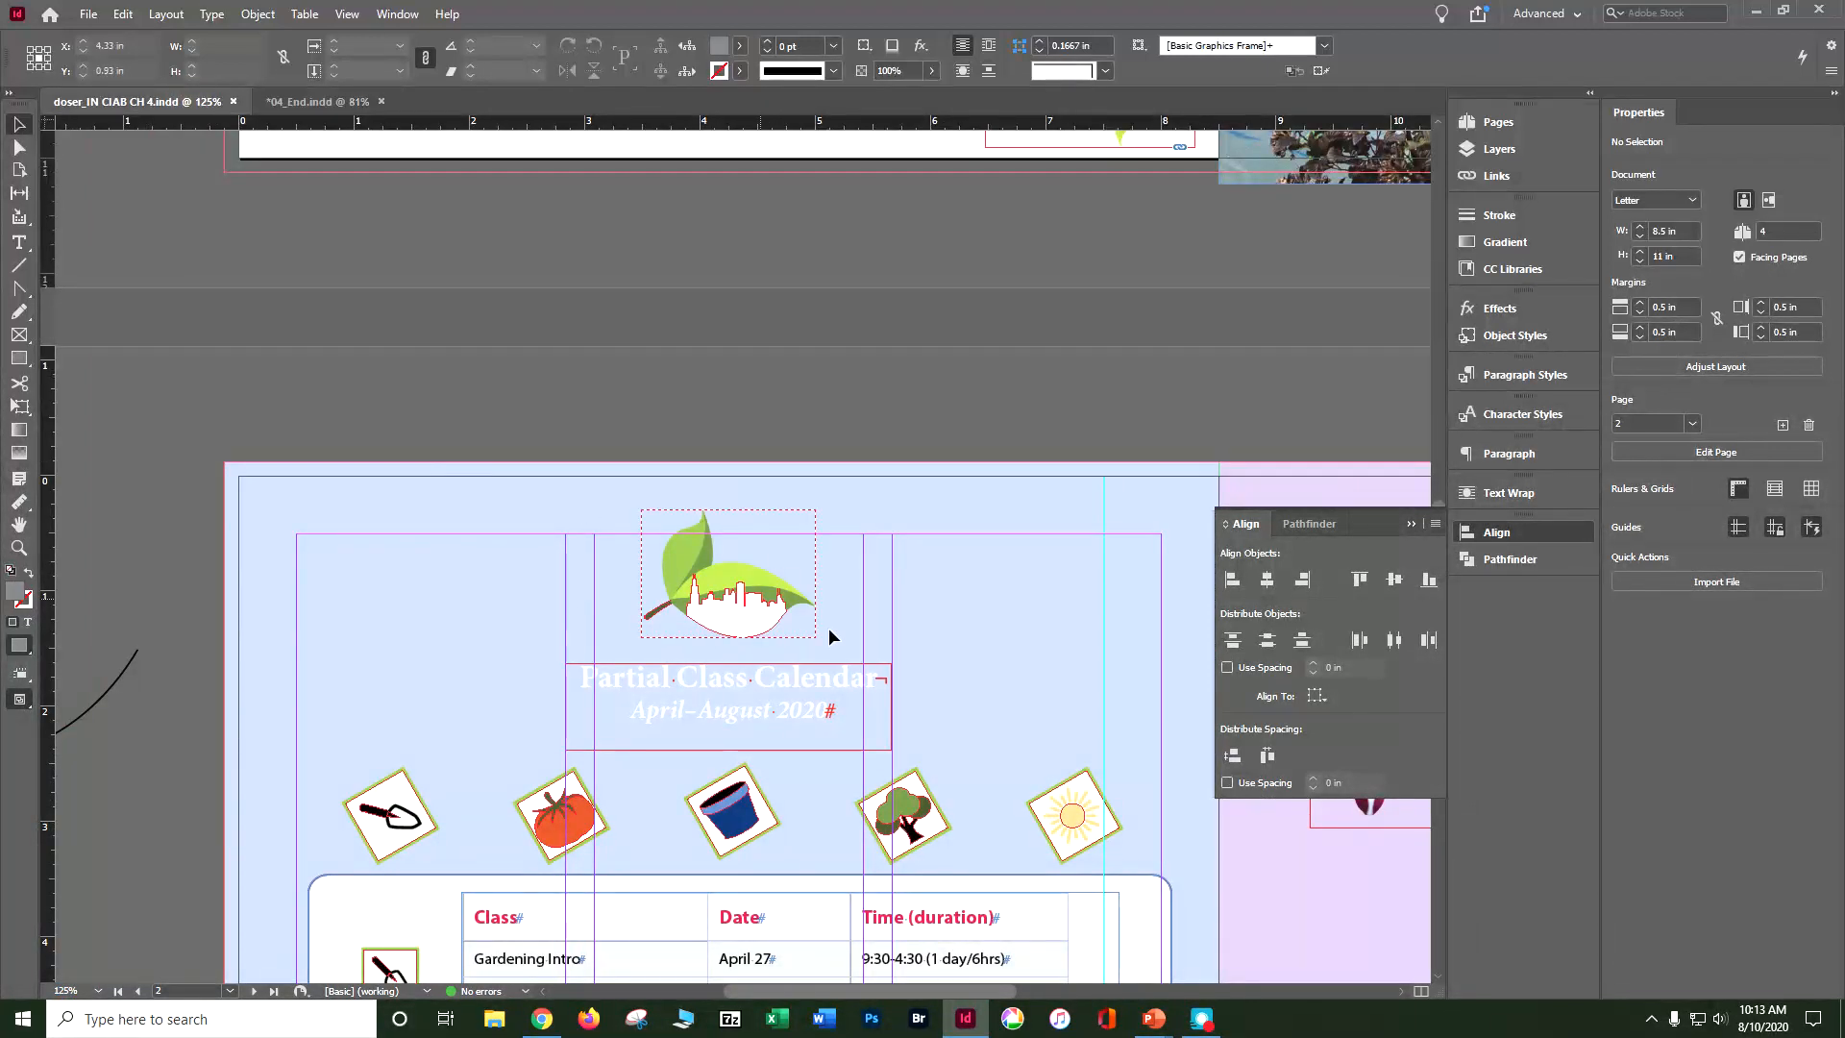
scroll(824, 638, "down", 4)
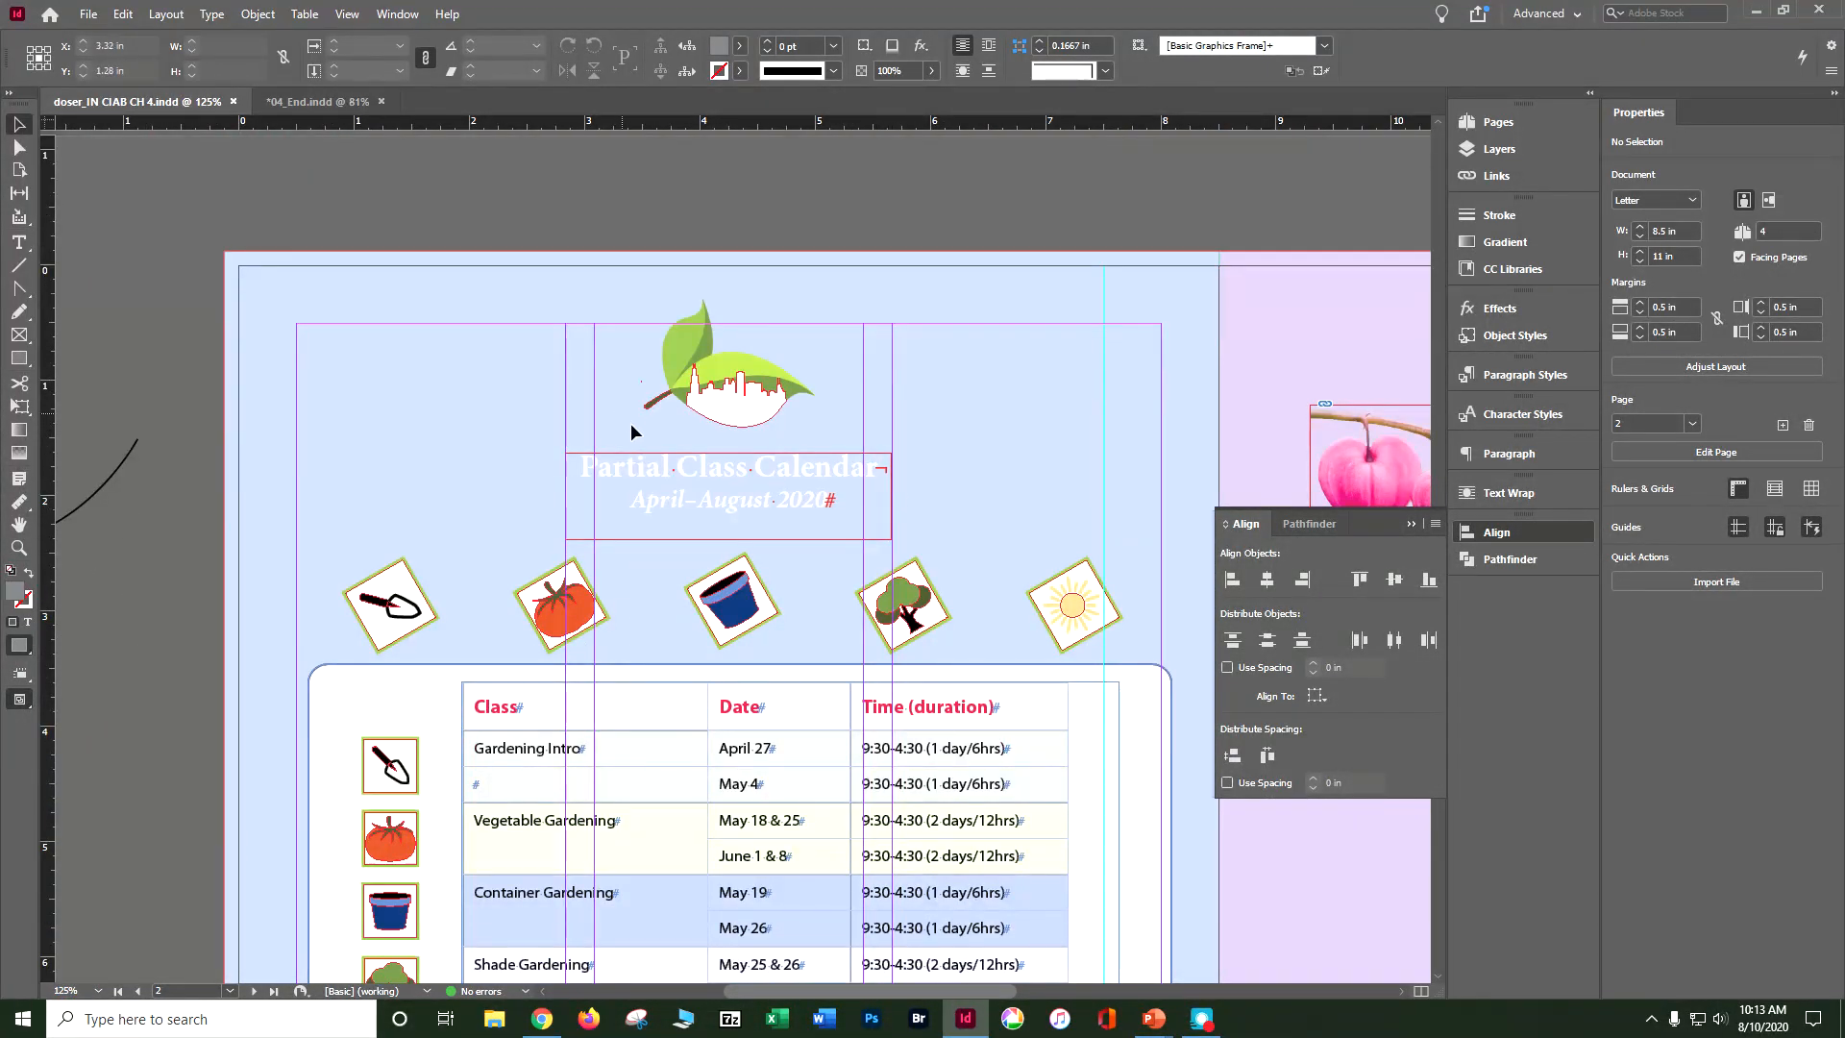
key("ctrl+minus")
key("ctrl+minus")
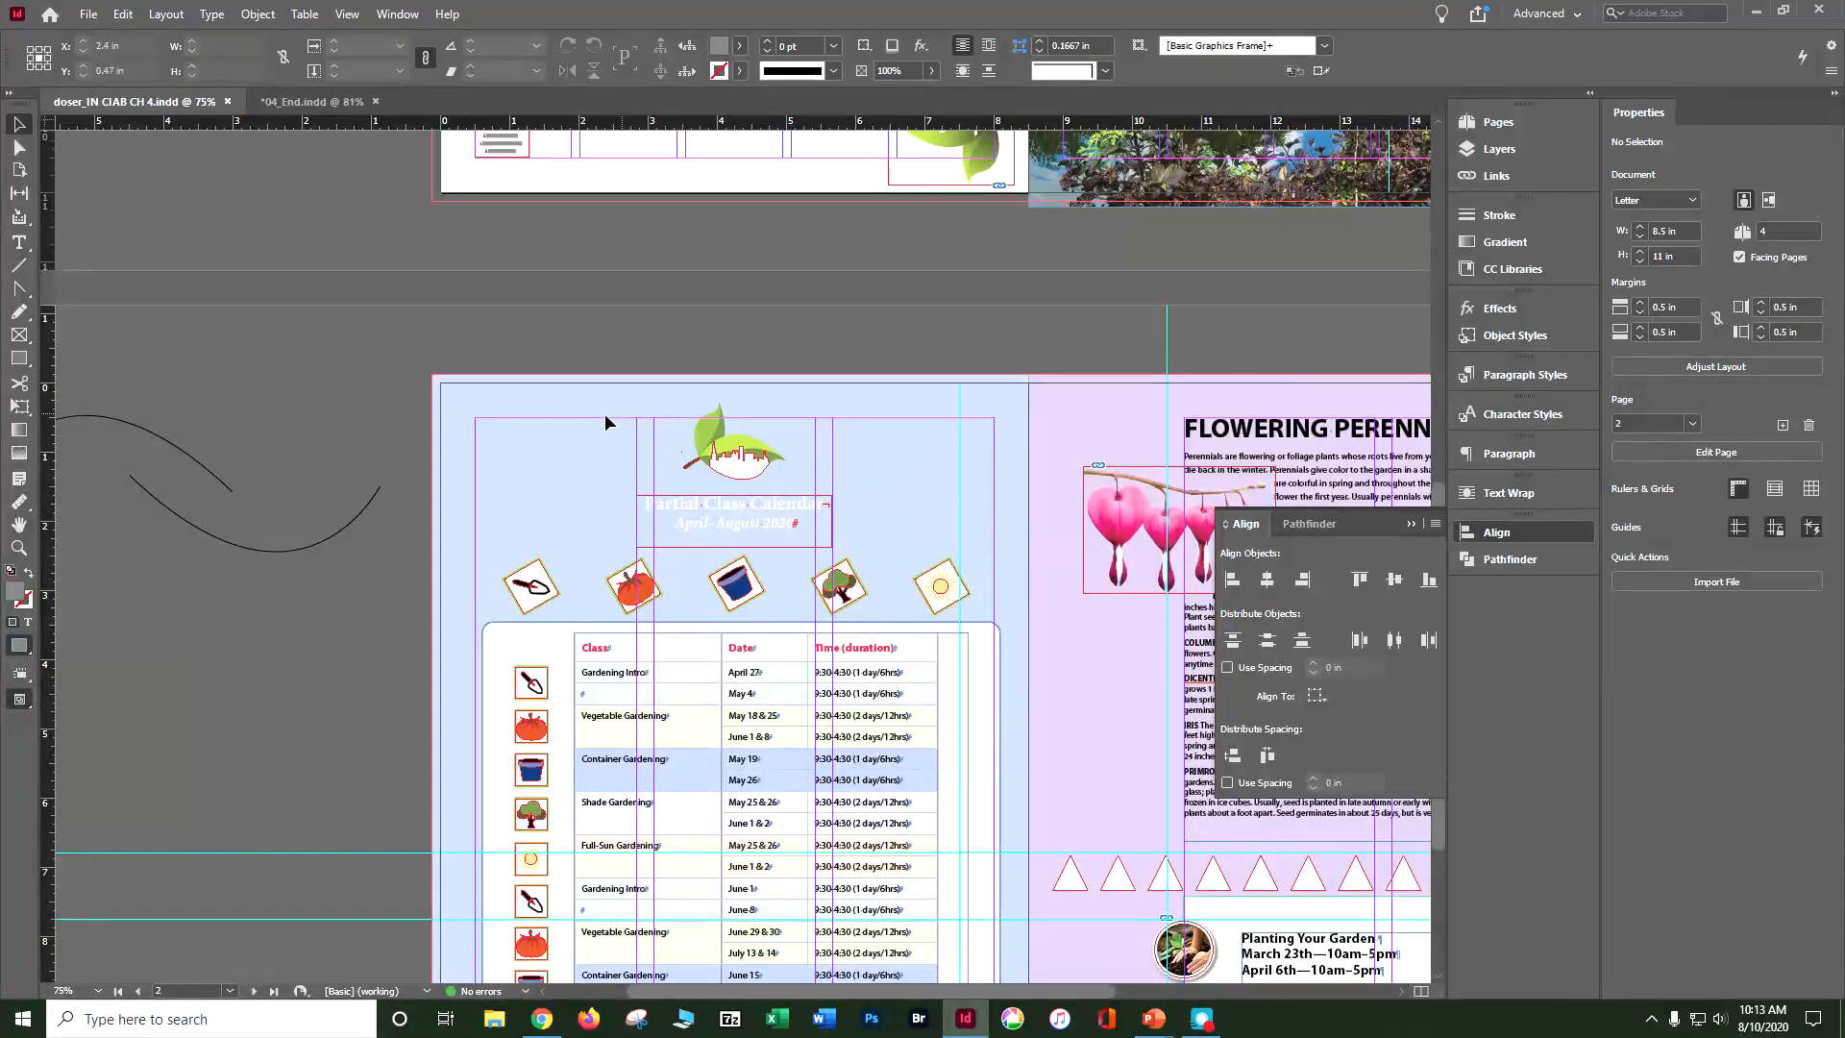
left_click_drag(604, 432, 258, 681)
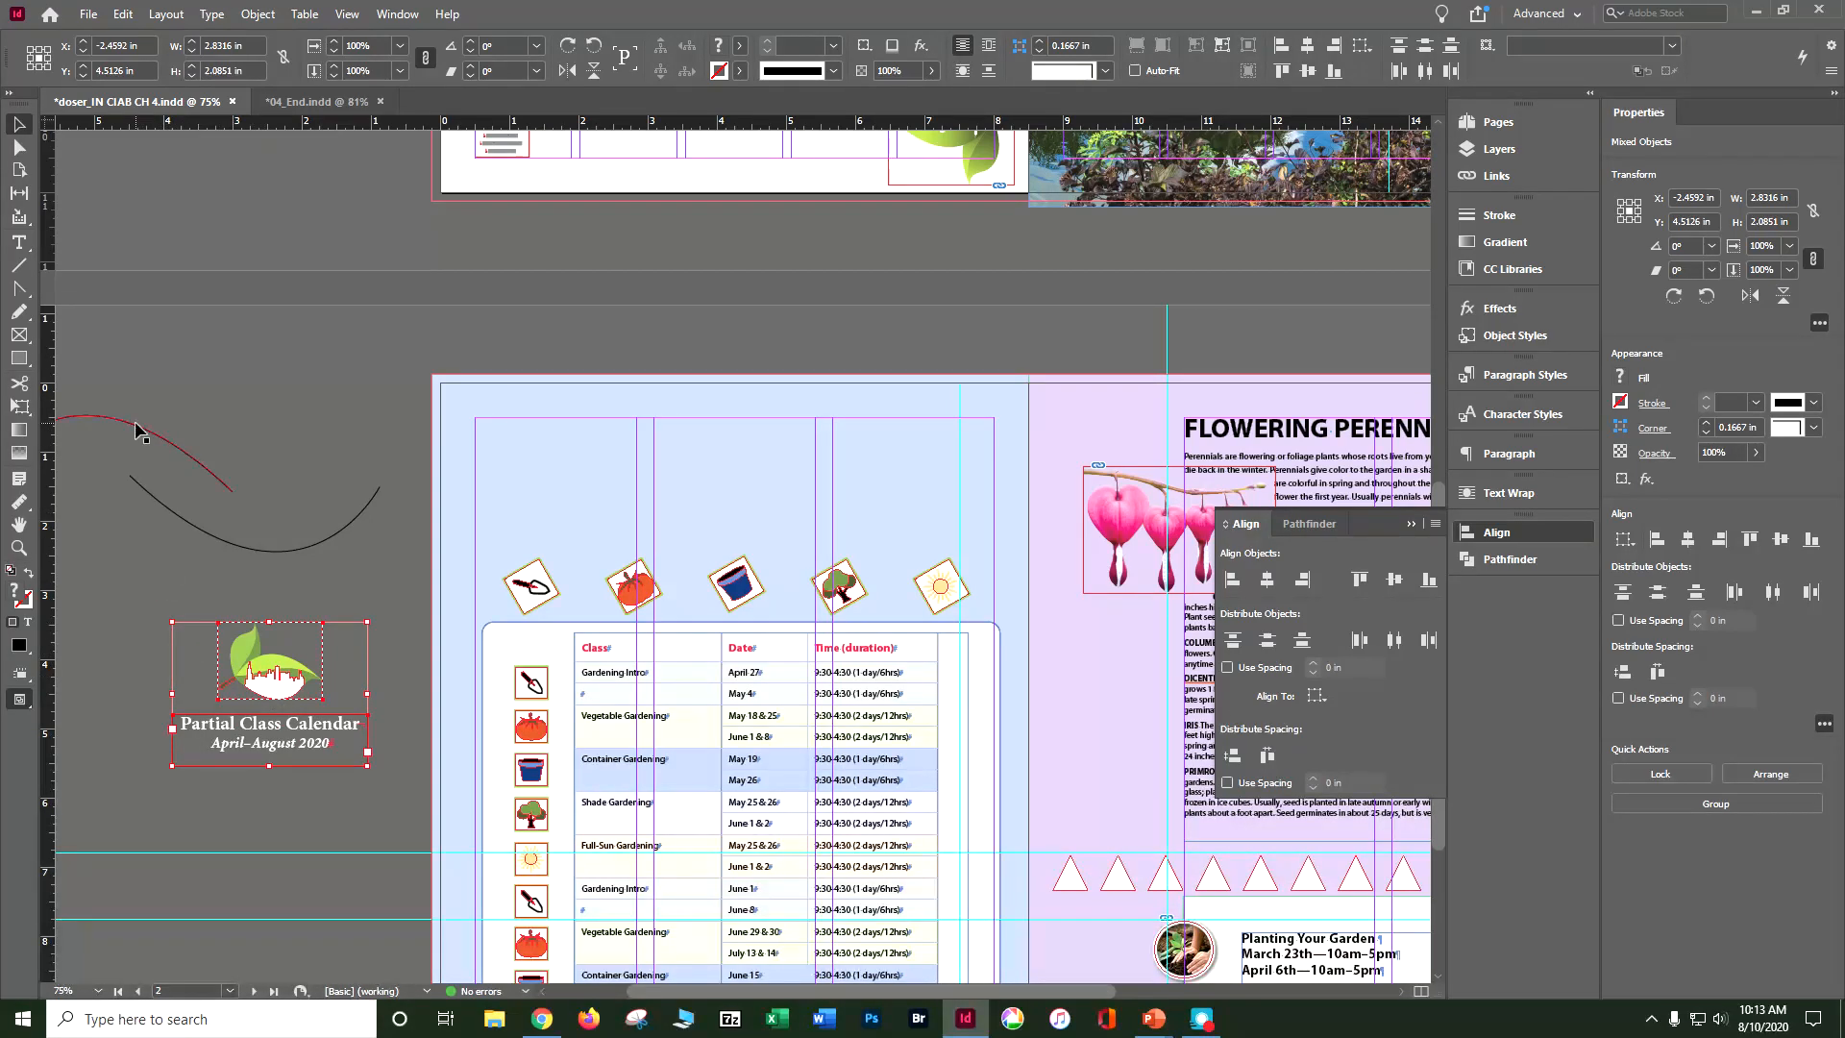
Step: Place the two pasteboard curves end to end above the icon row, the arch at about X 2.31, Y 1.02 in and the dip at X 5.93, Y 2.13 in
left_click_drag(135, 426, 625, 453)
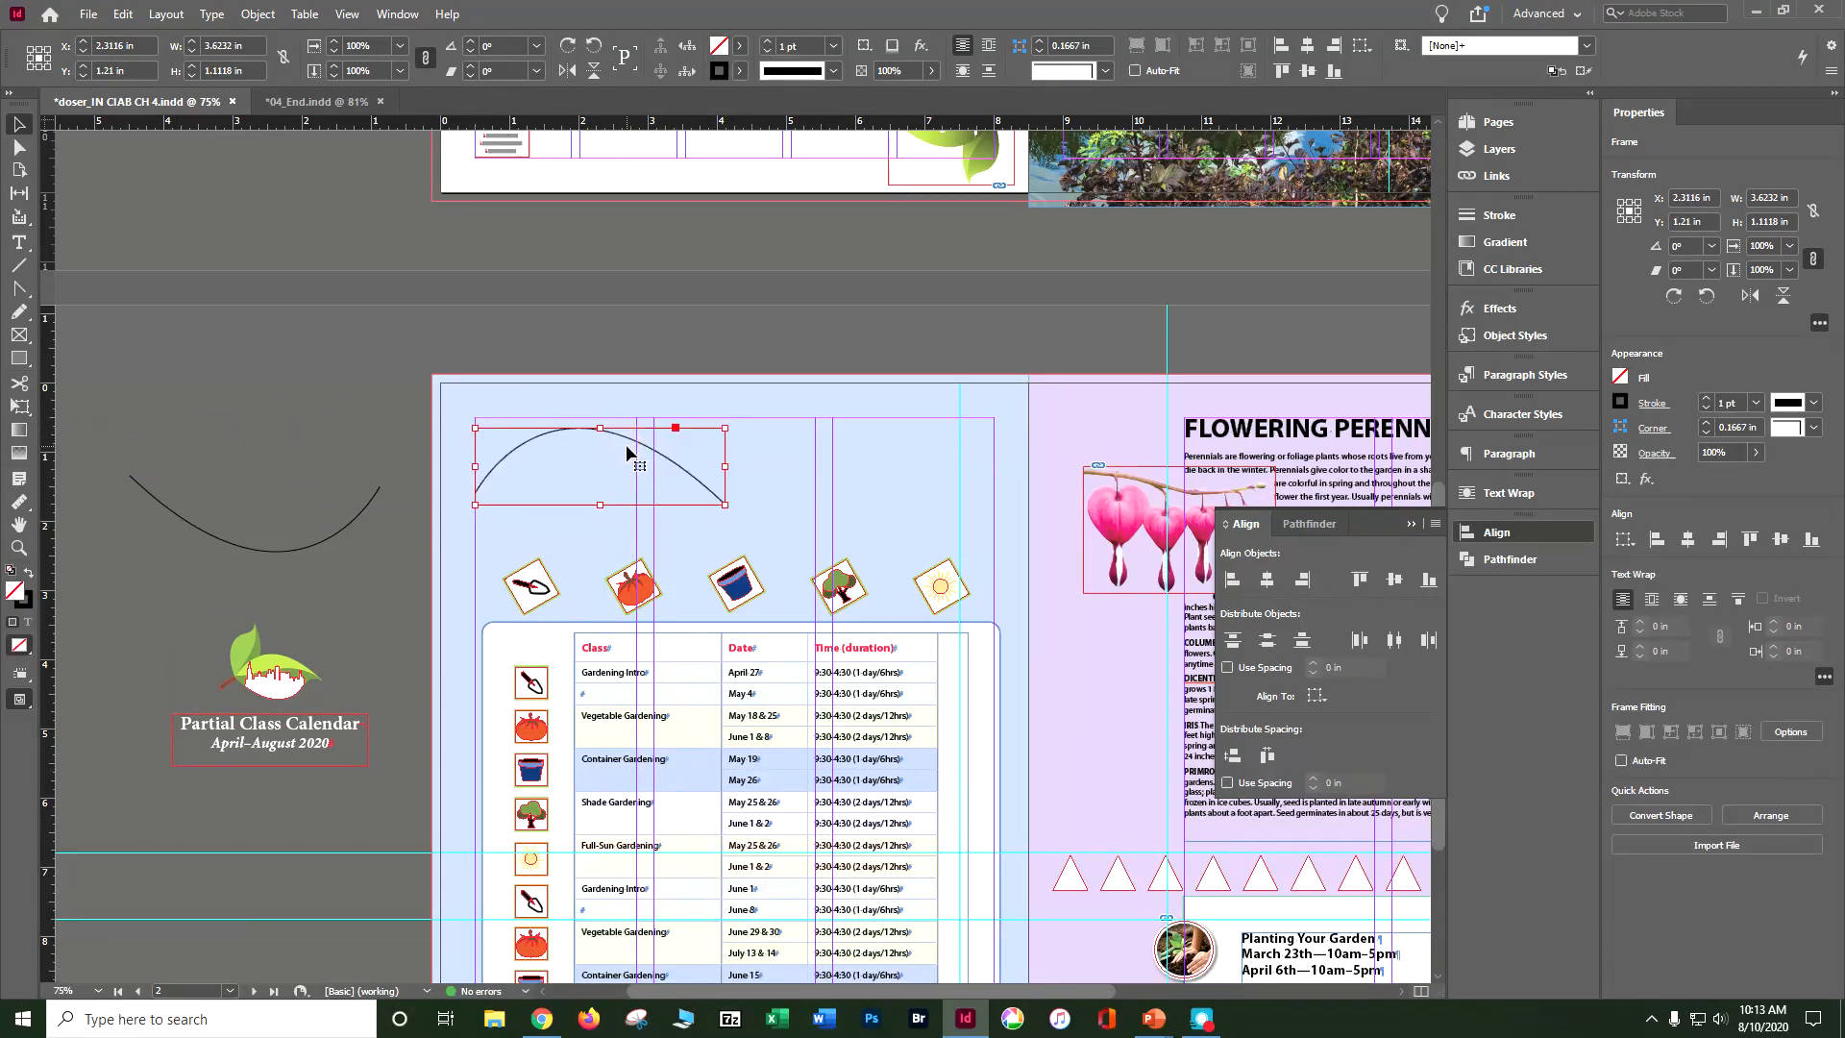
left_click_drag(305, 549, 867, 571)
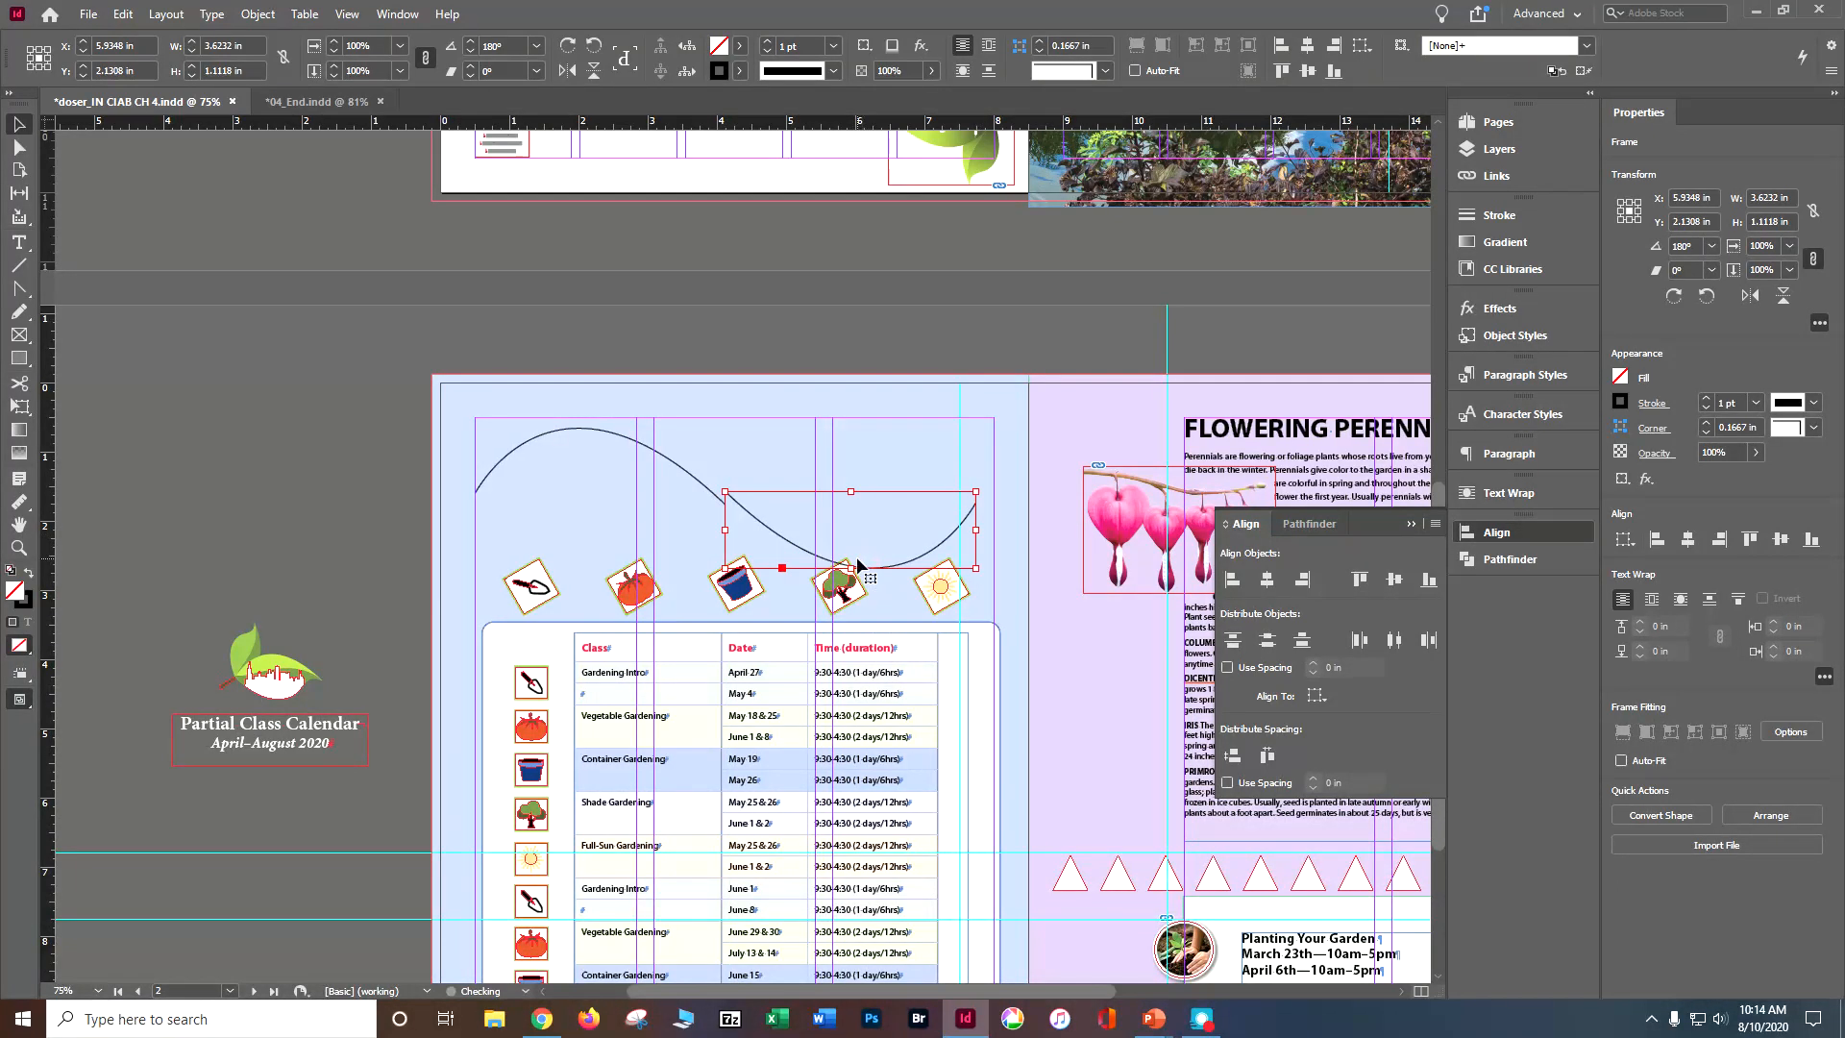
left_click(643, 448)
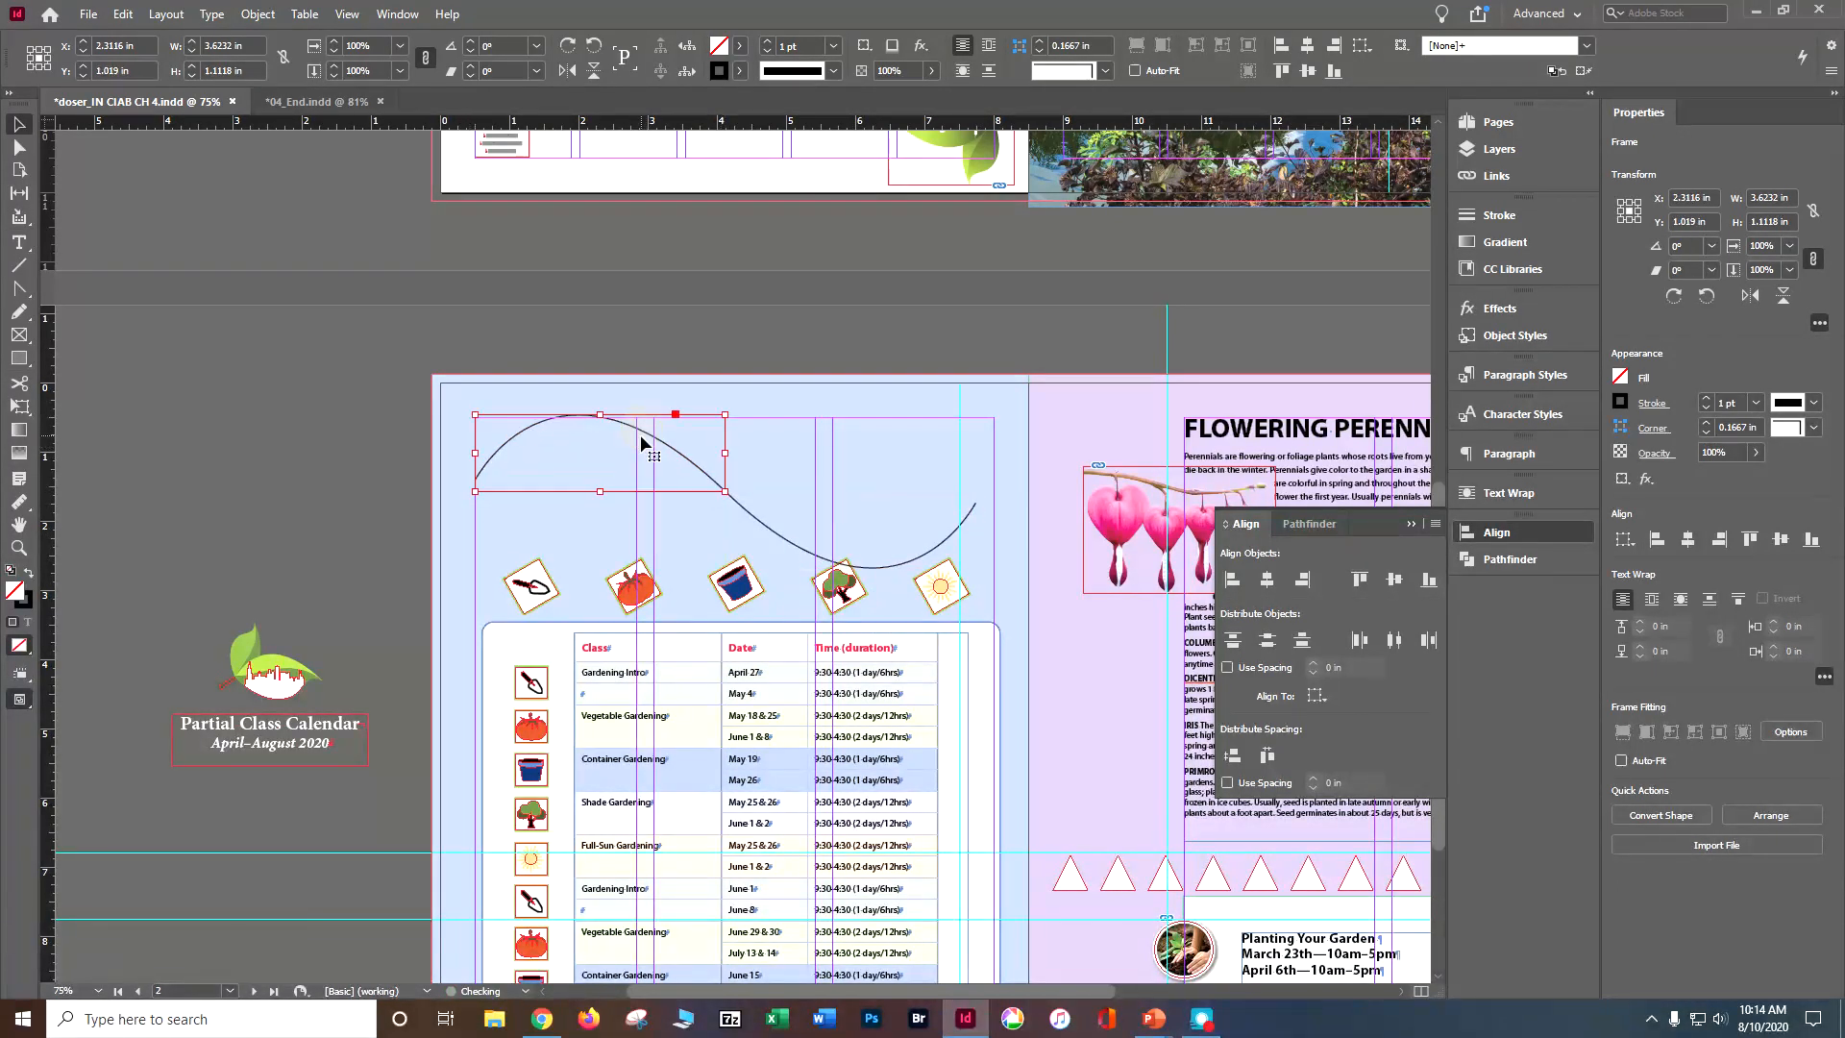
left_click(786, 505)
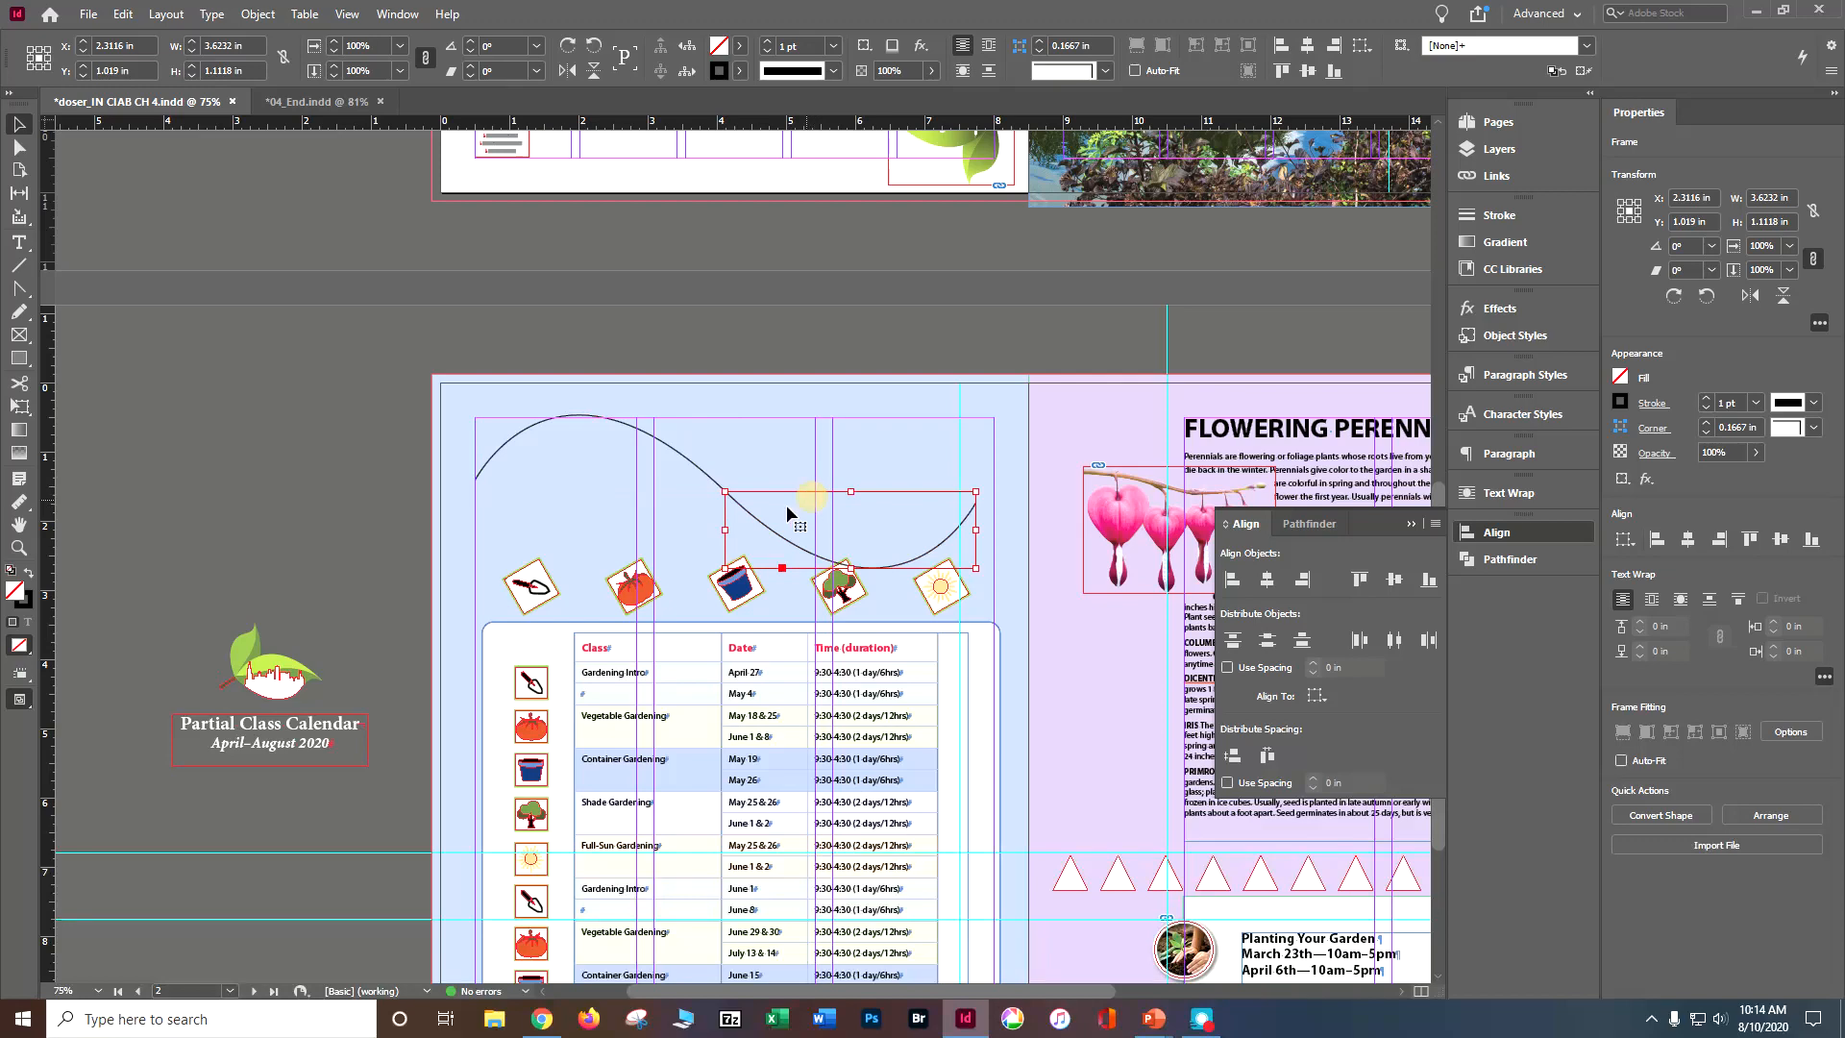
left_click(643, 435)
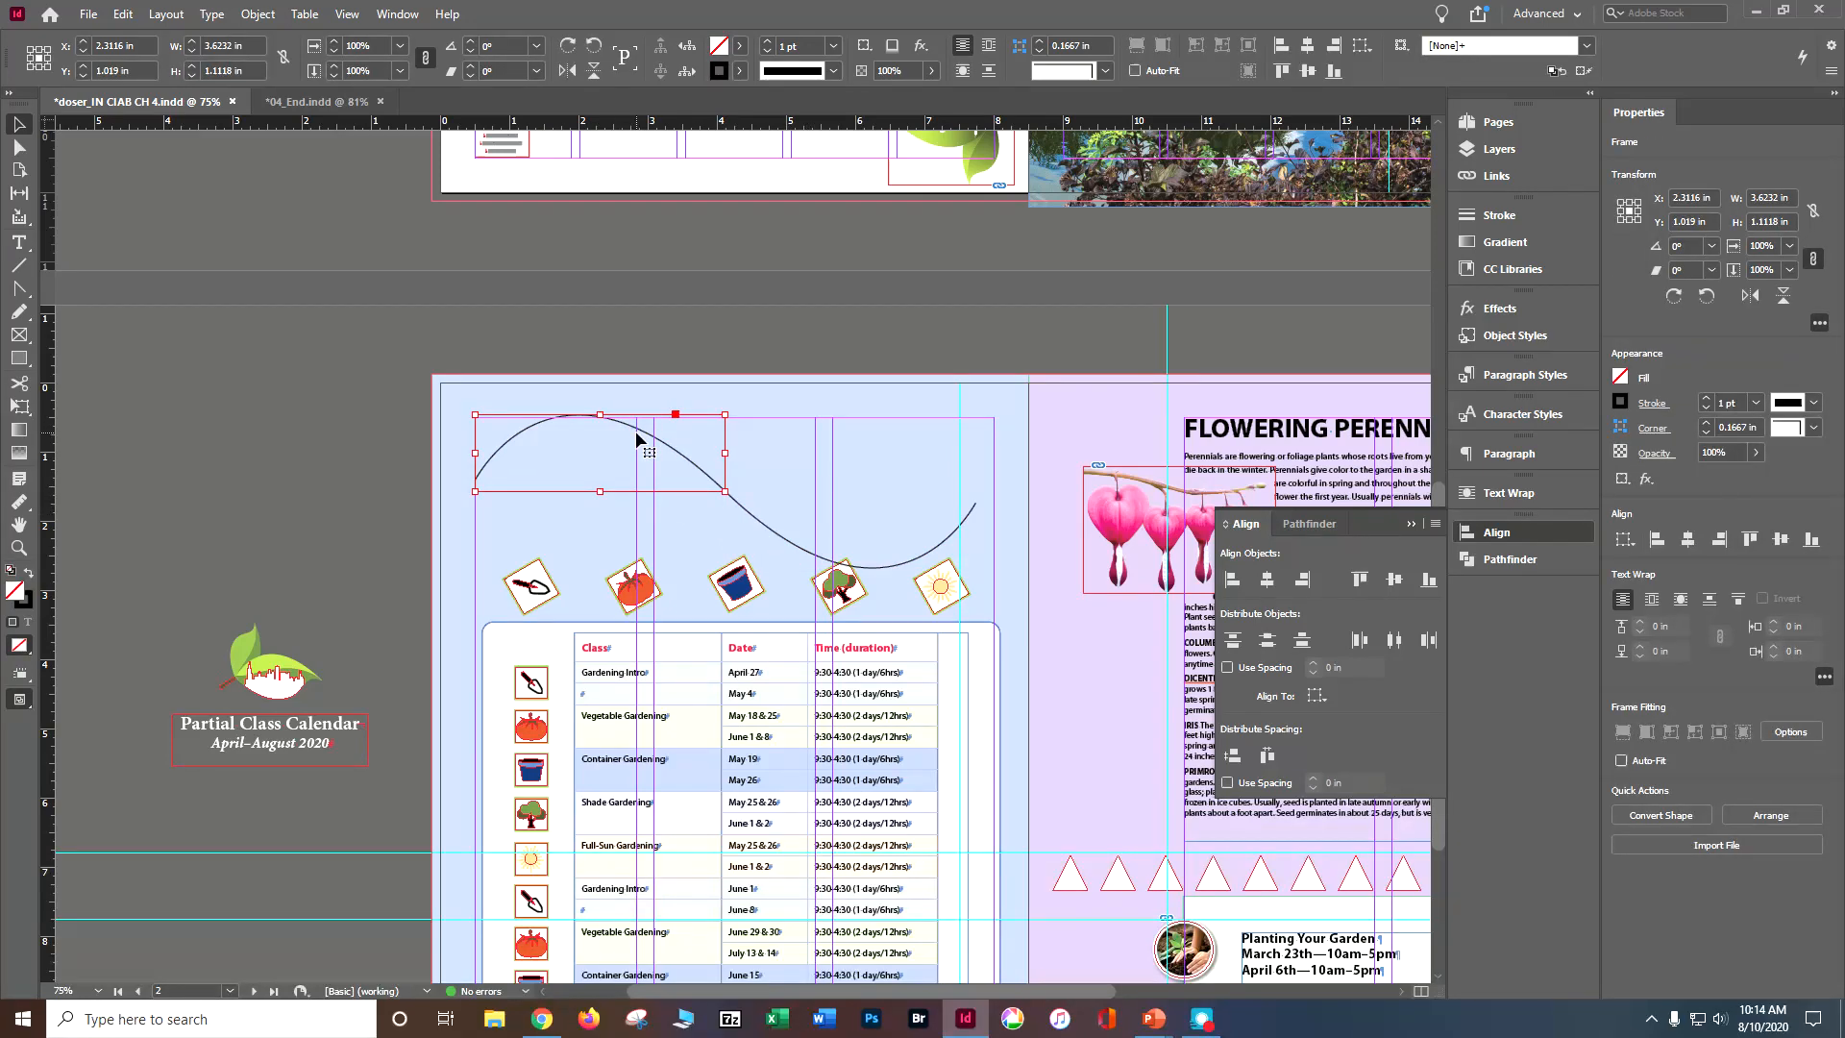
Step: Select the "Partial Class Calendar" heading line on the pasteboard and activate the Type on a Path tool for the arched curve
left_click(18, 242)
double_click(184, 720)
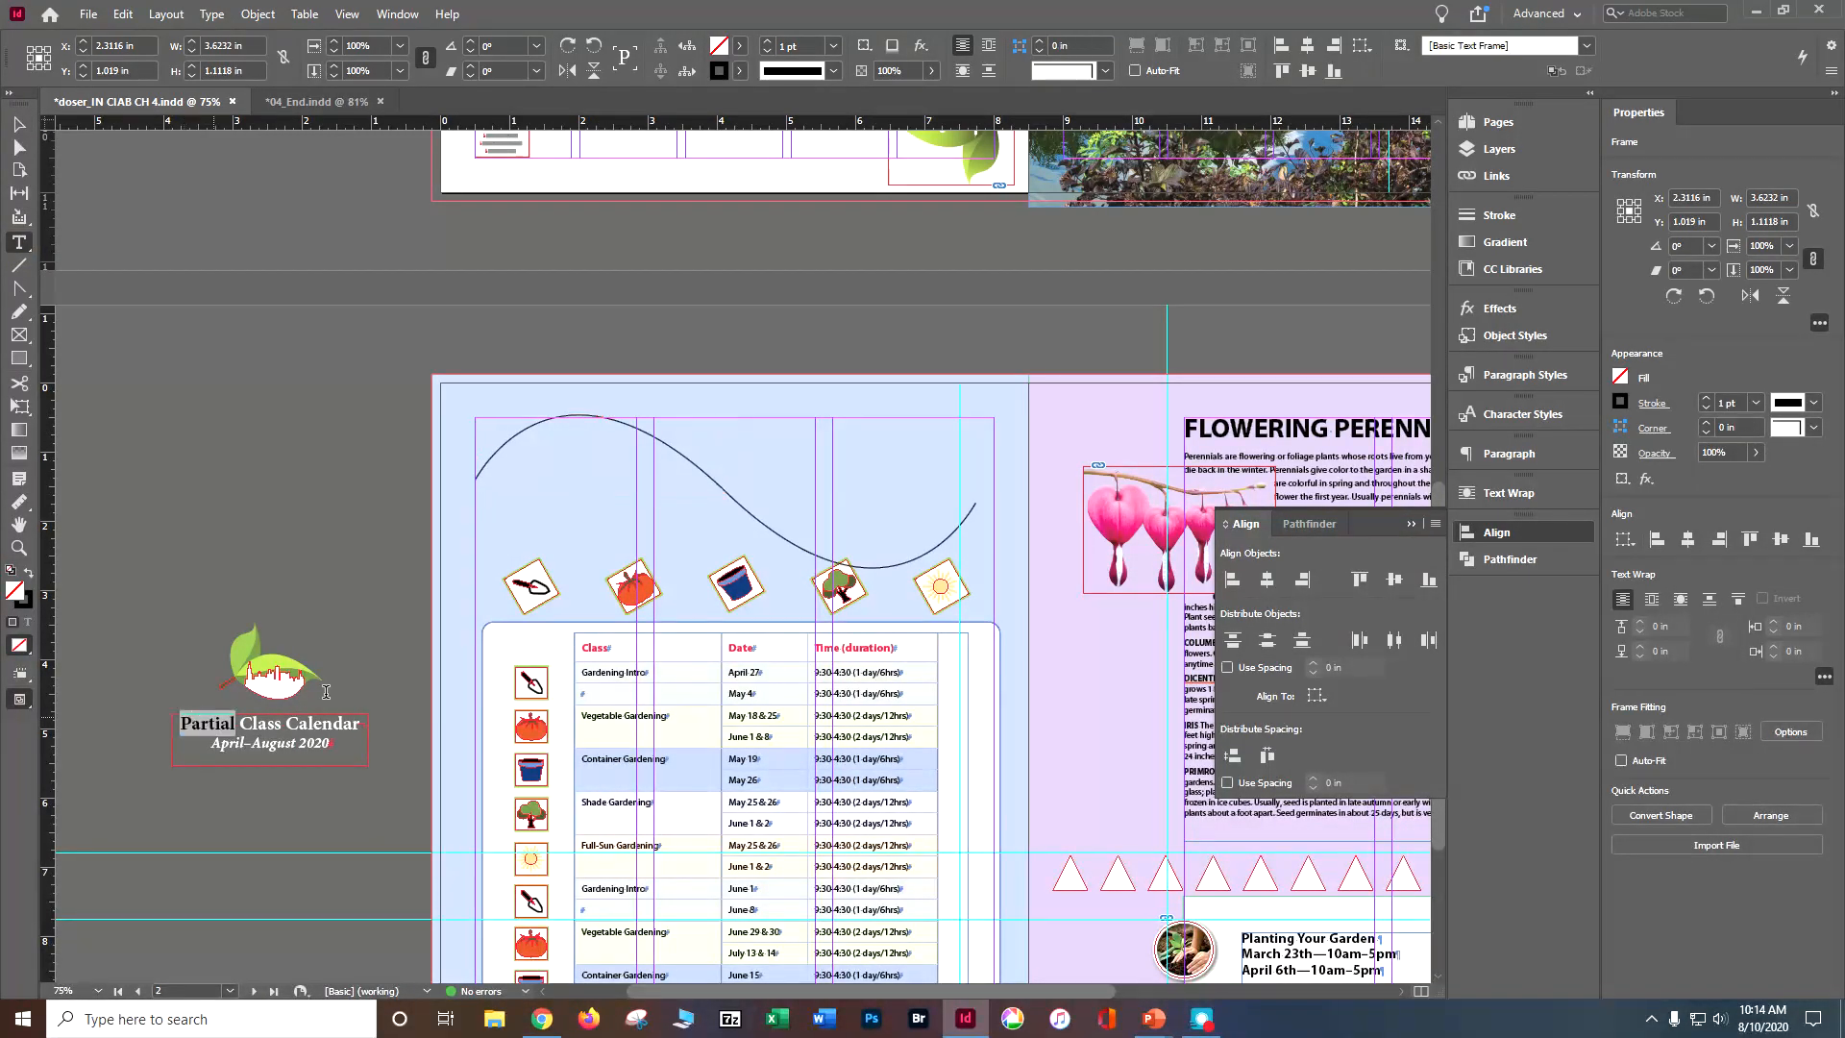
left_click_drag(355, 725, 360, 718)
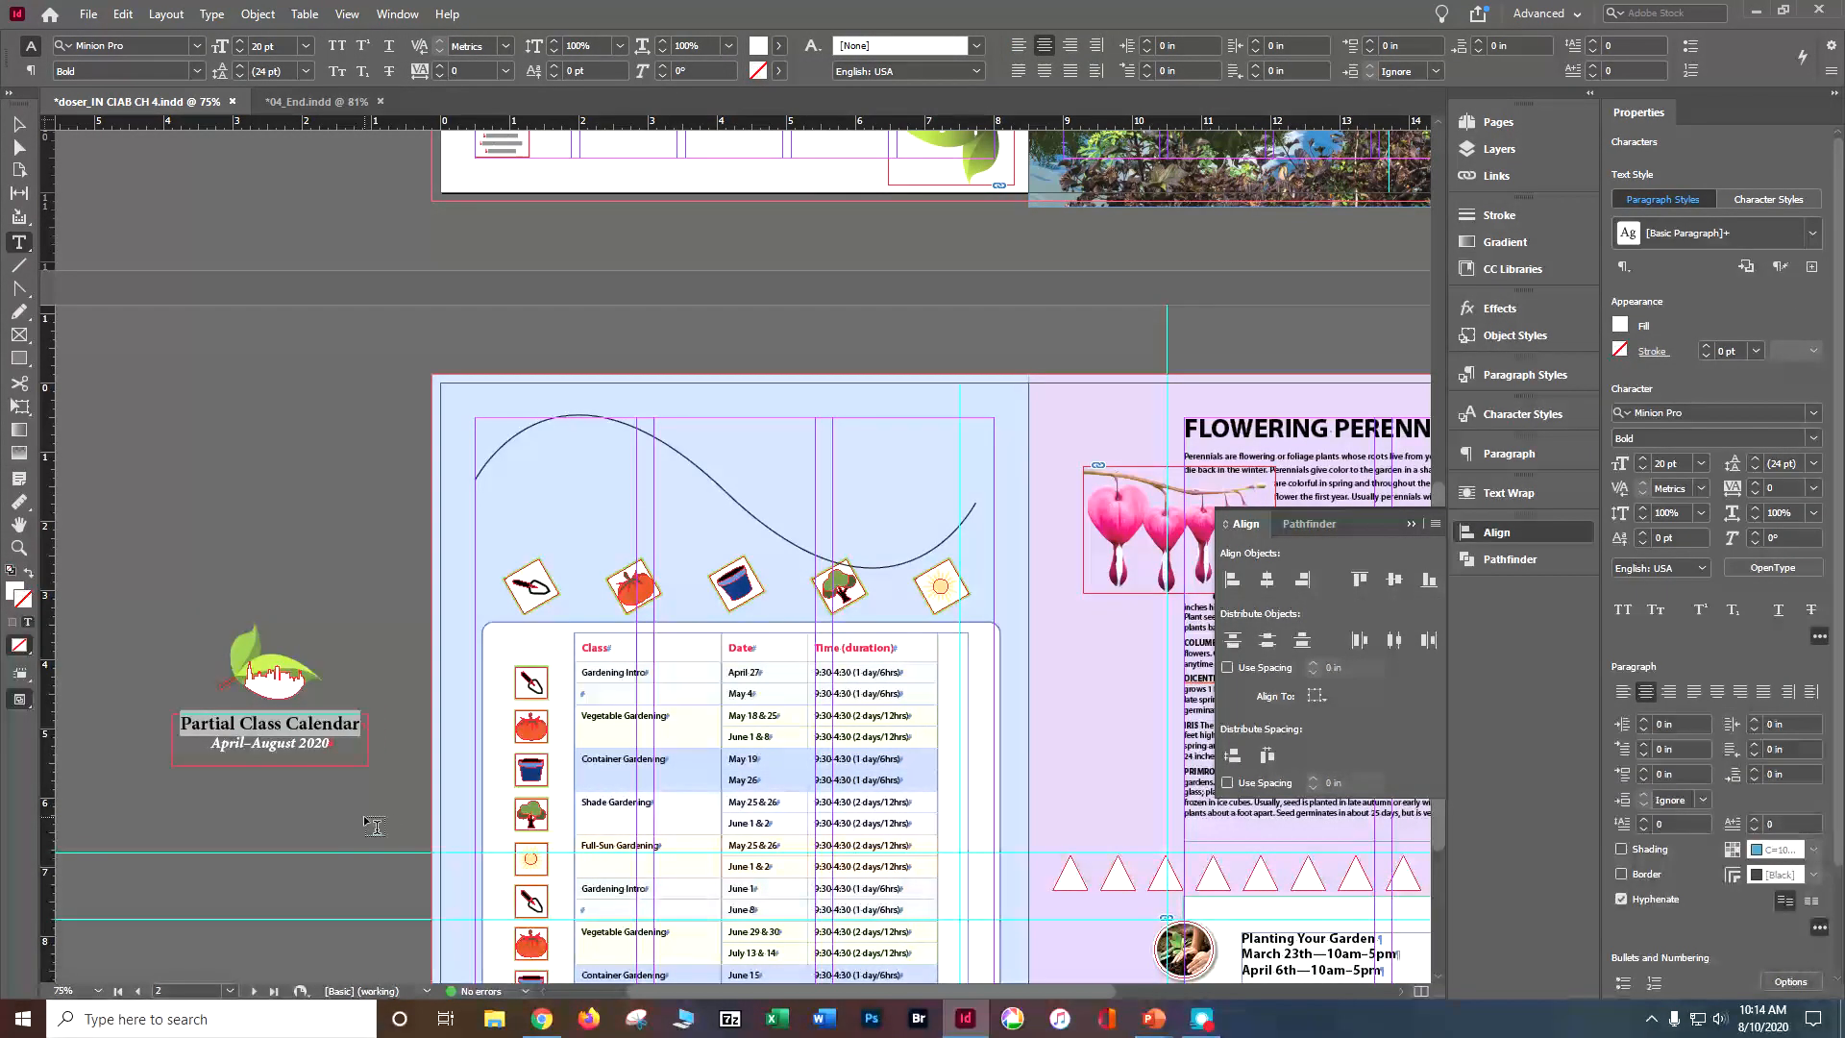
left_click(17, 247)
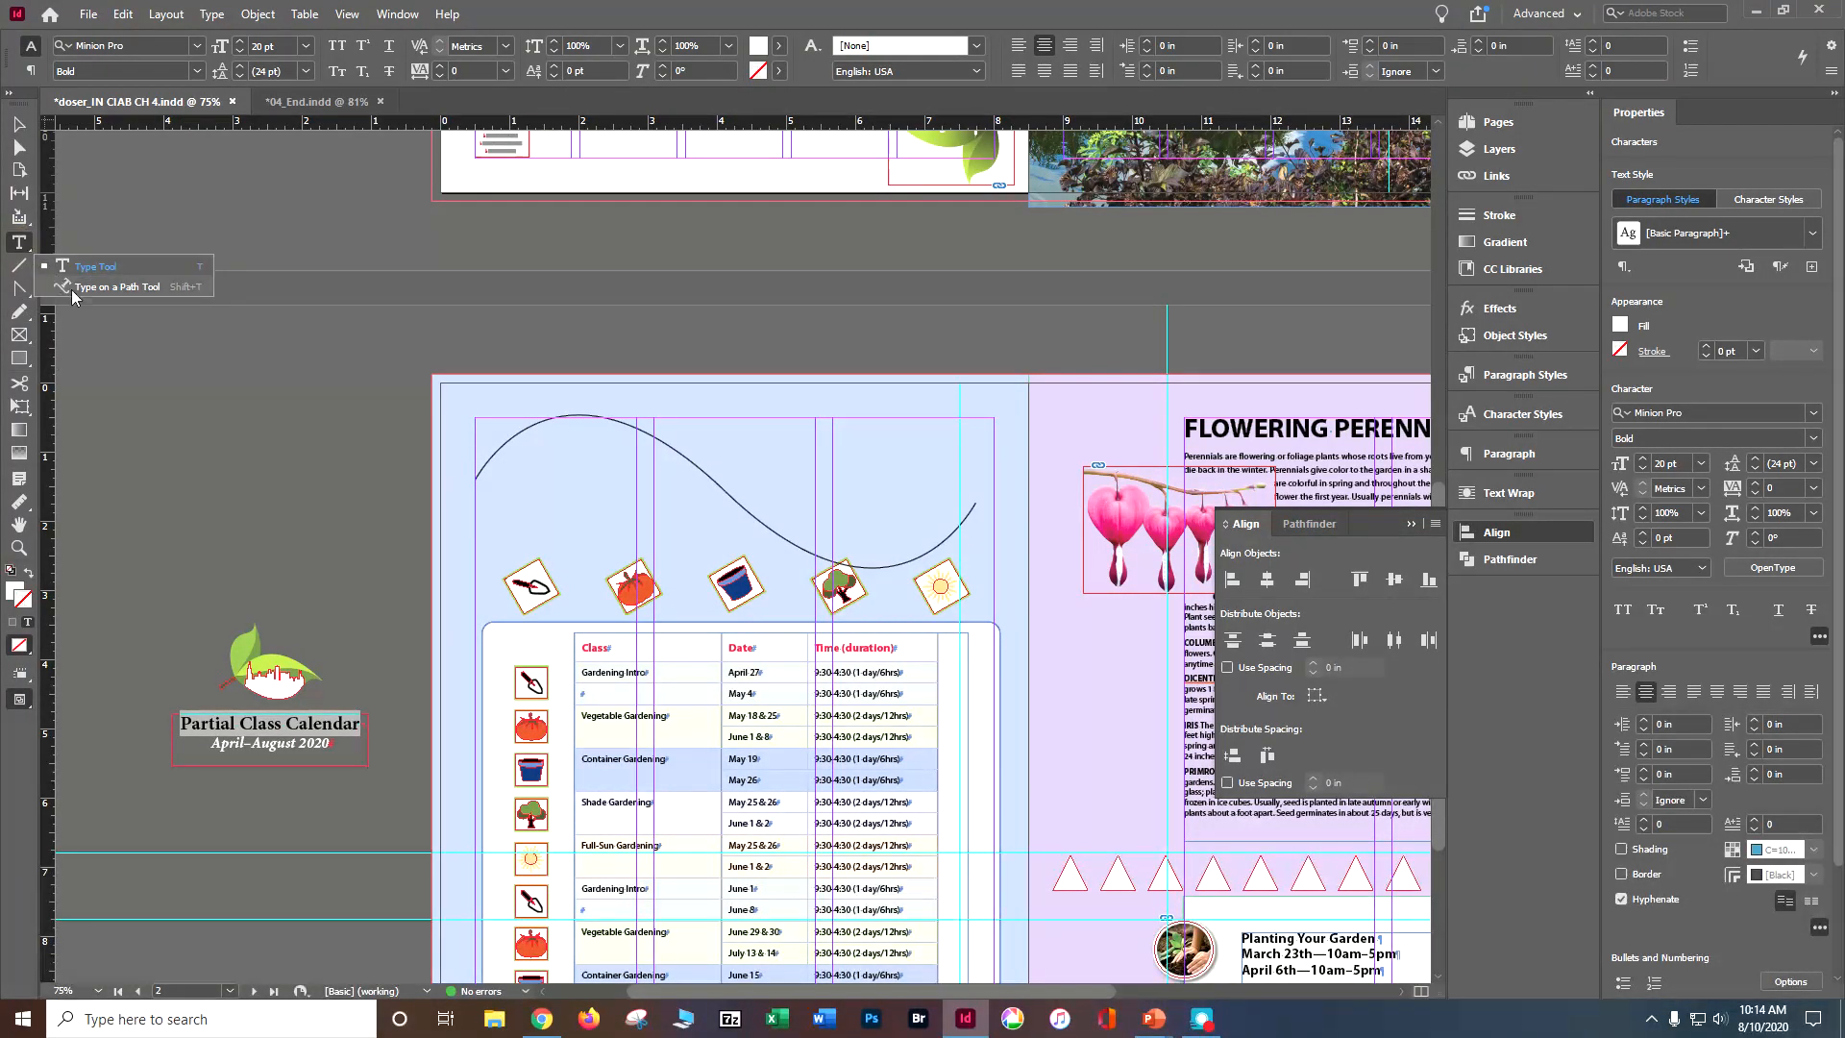
left_click(71, 290)
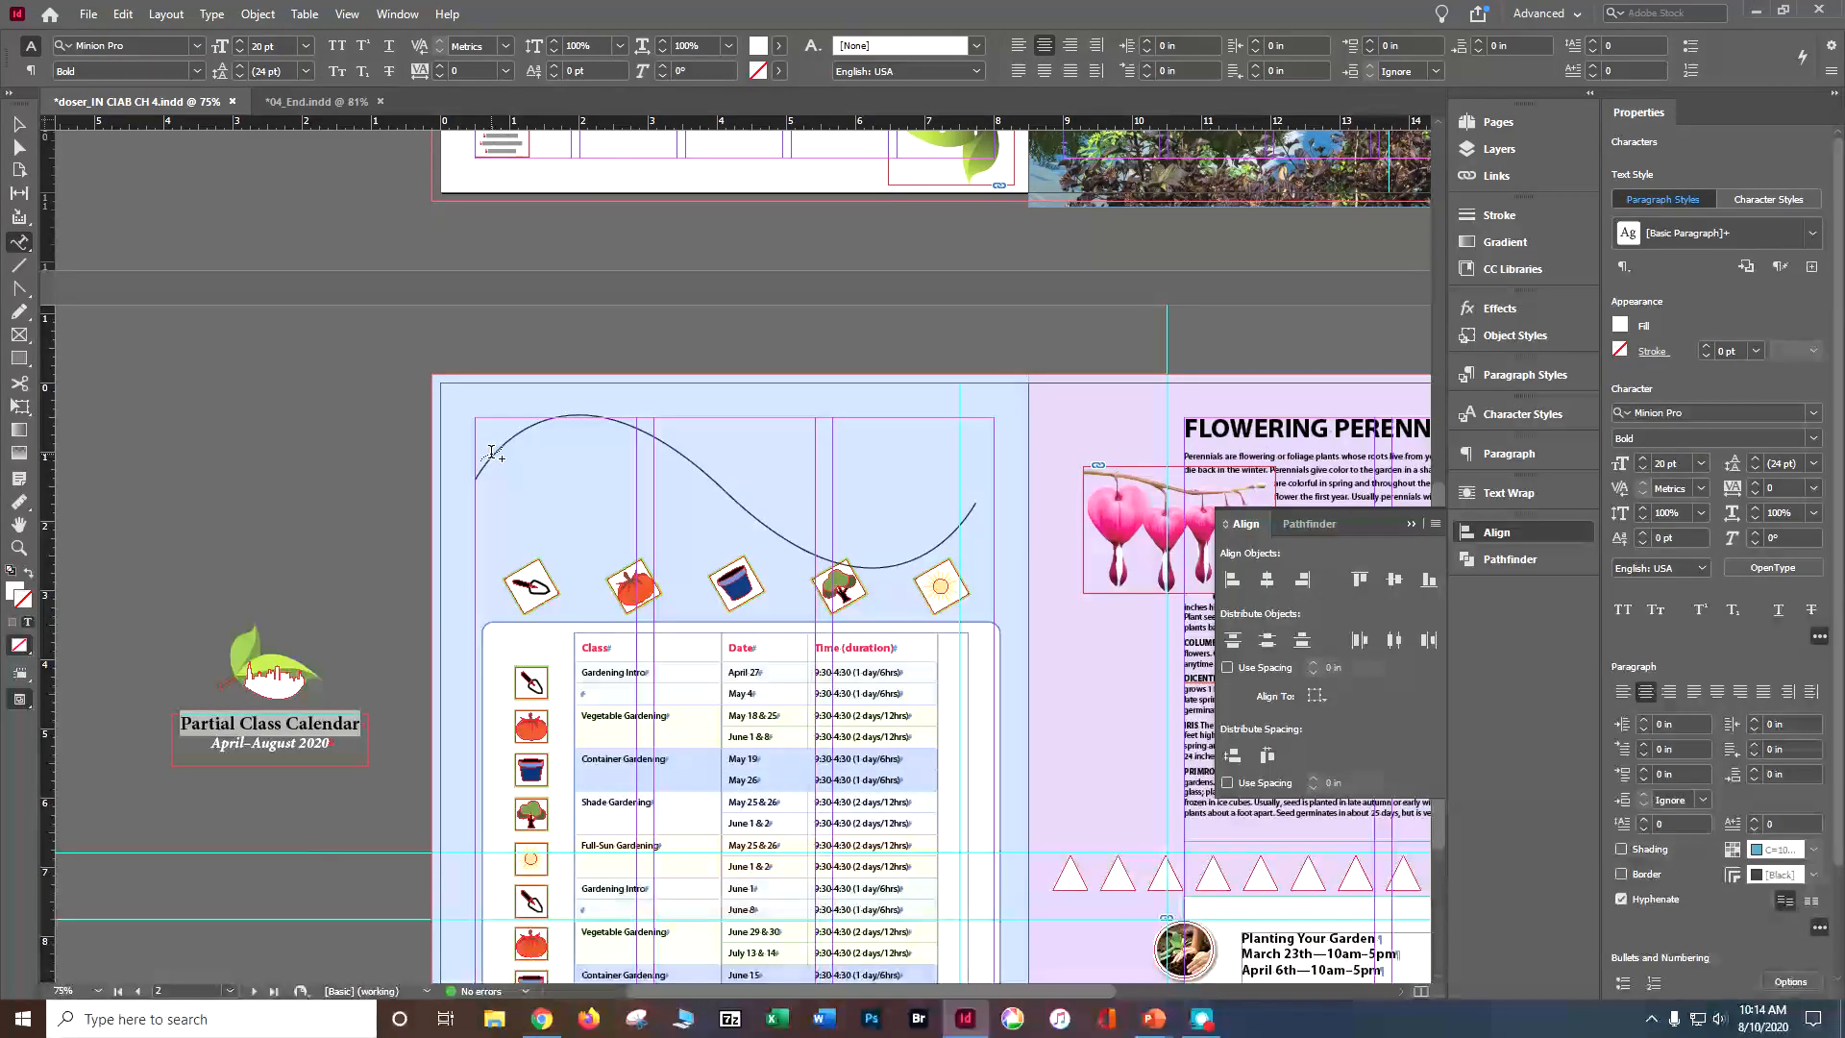
Step: Try to start path text on the rising part of the arched curve, and undo it
left_click(490, 452)
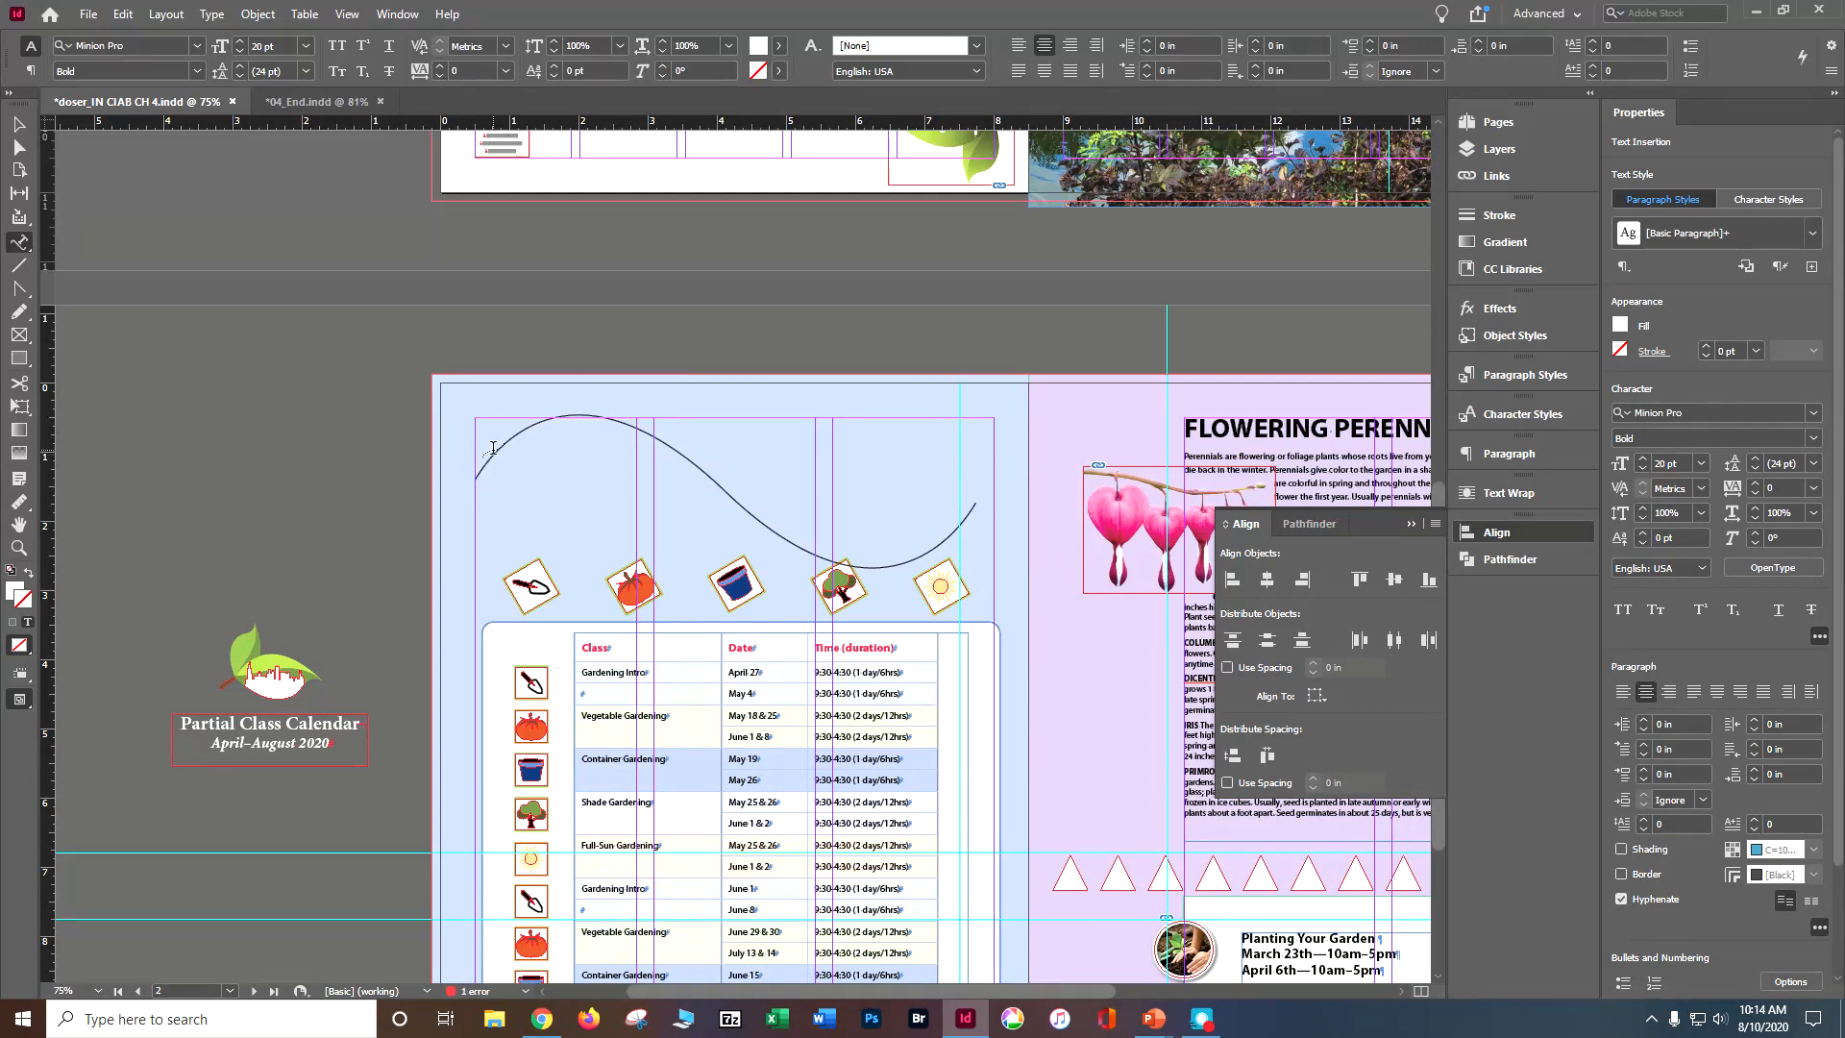
key("ctrl+z")
key("ctrl+z")
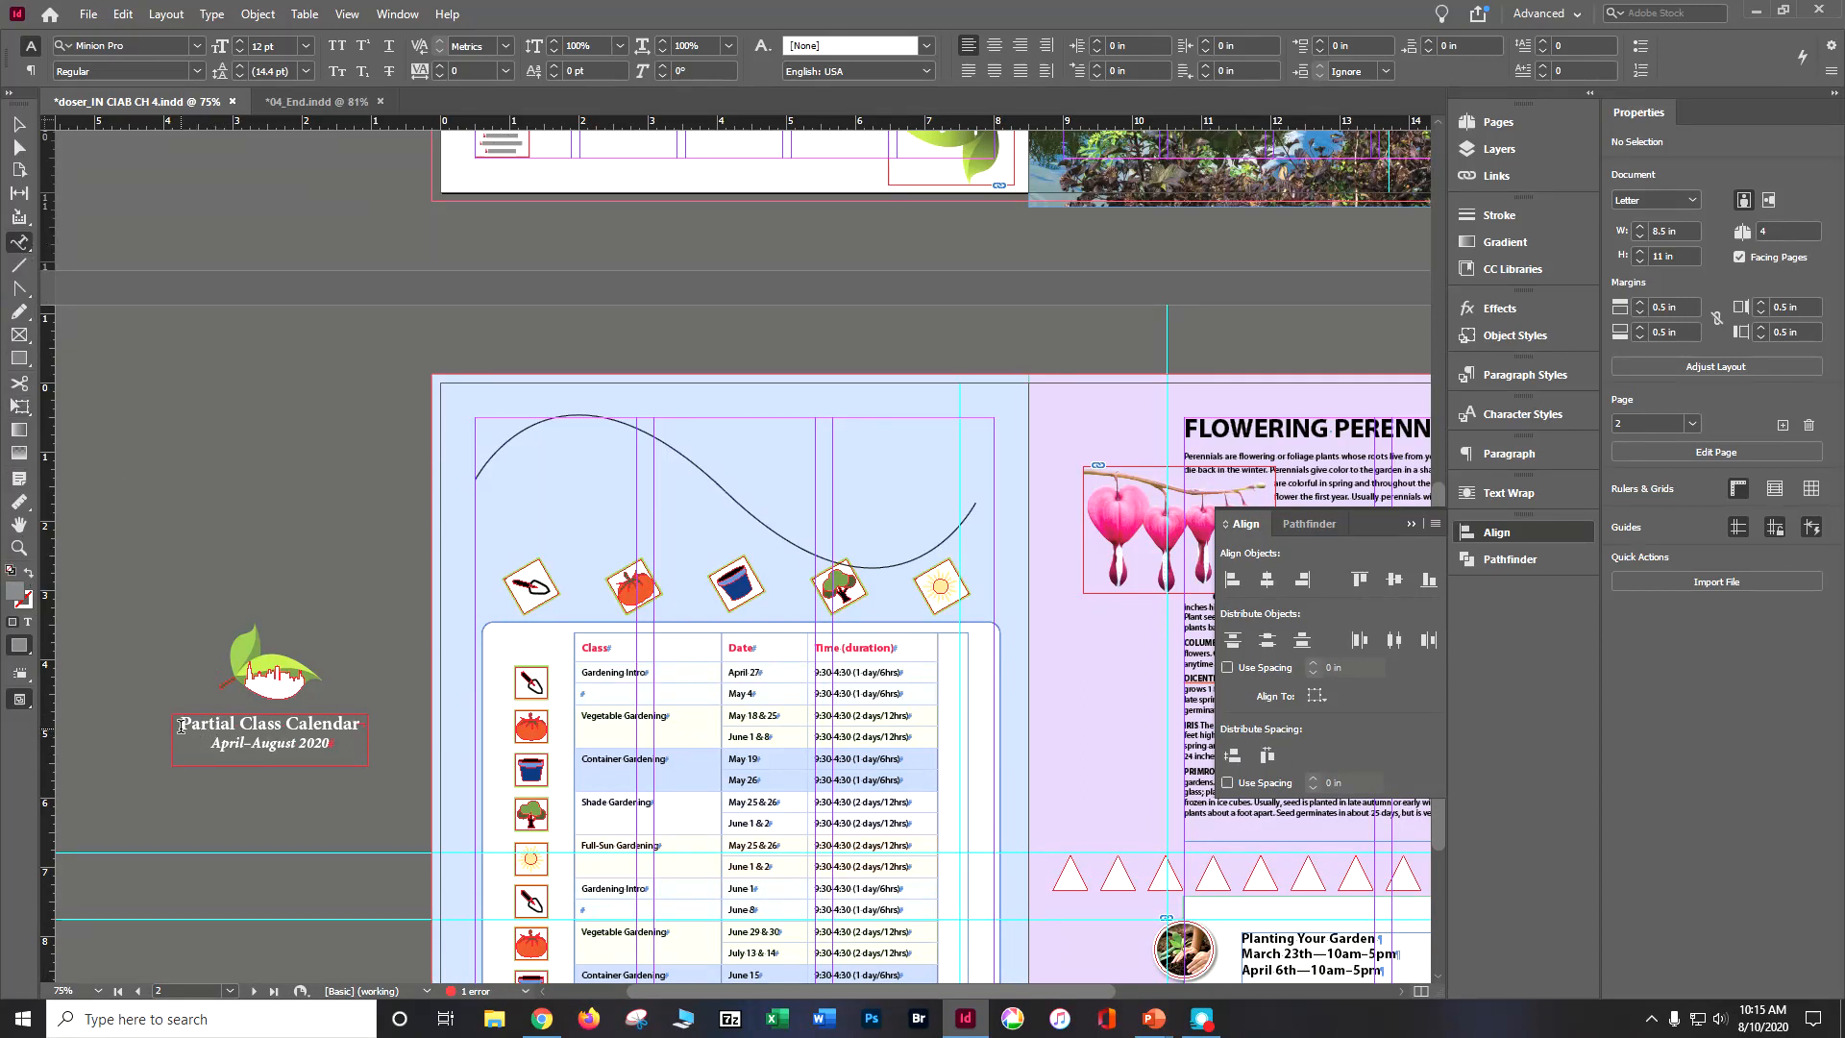
Step: Delete both heading lines from the pasteboard text frame and undo the deletion
left_click_drag(181, 727, 329, 750)
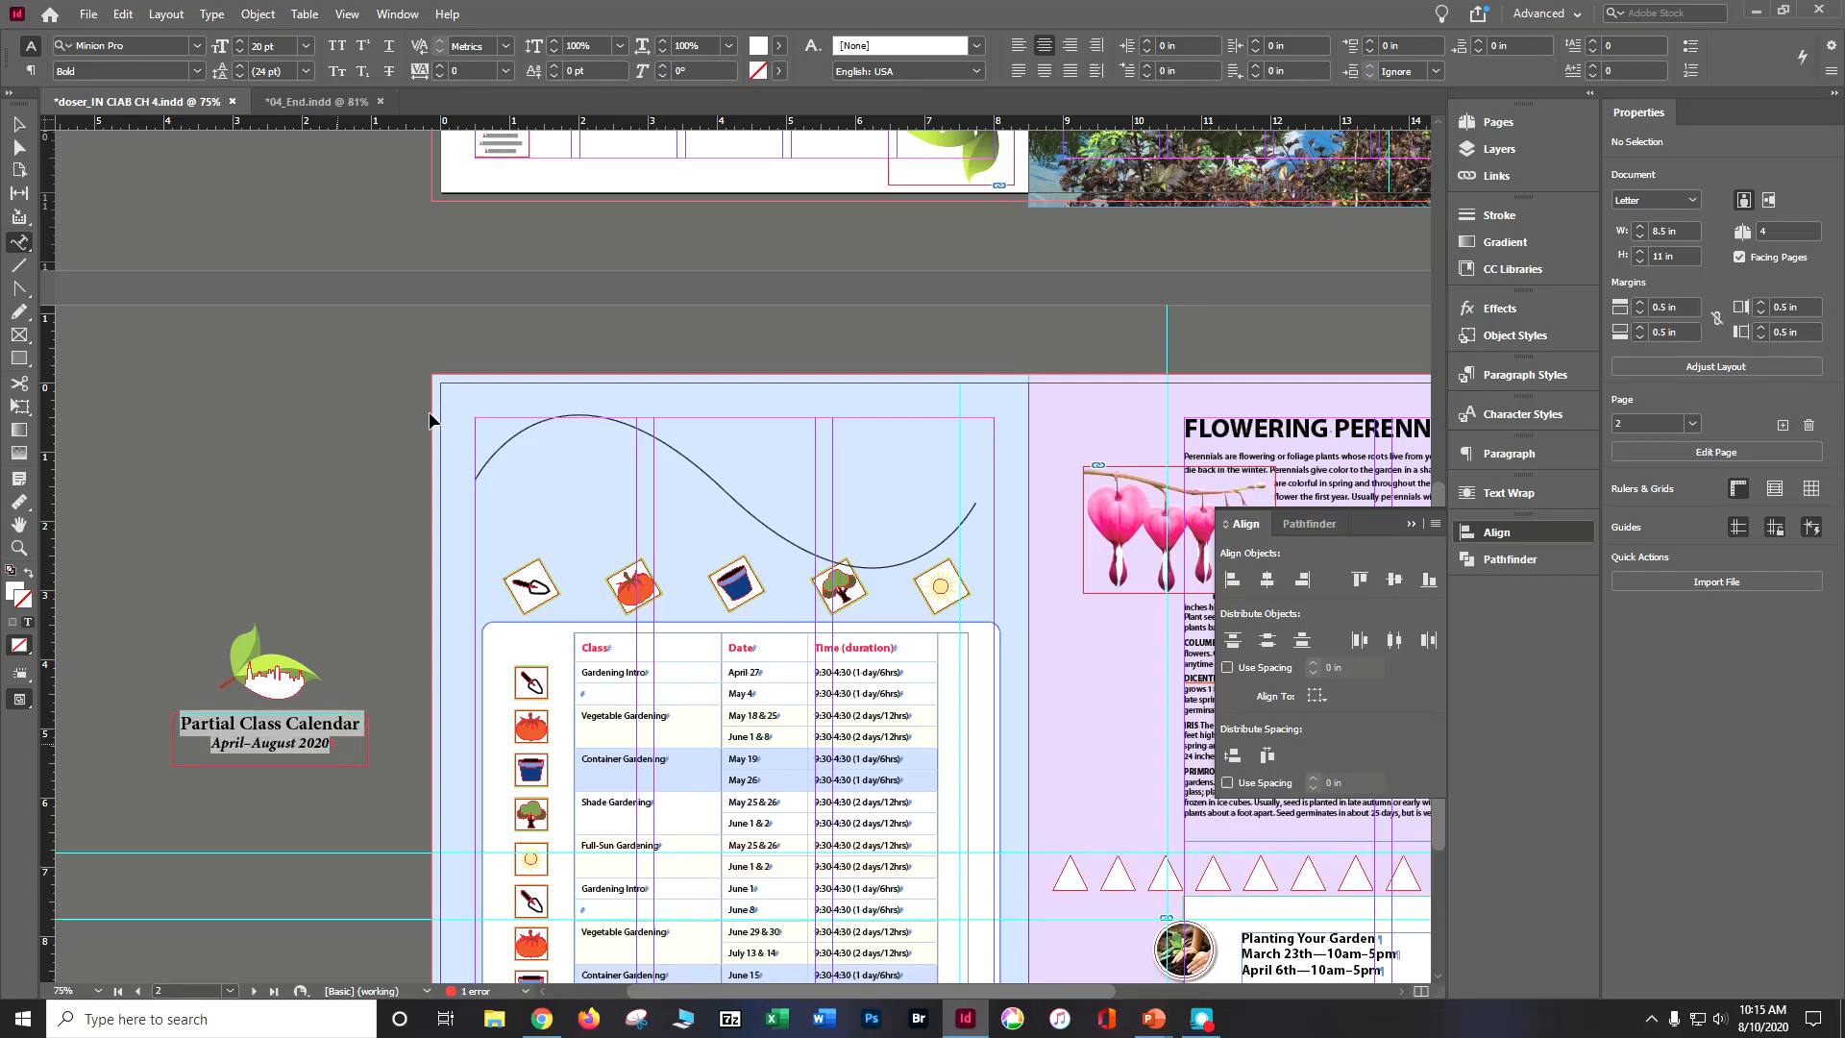
key("ctrl+equal")
key("ctrl+equal")
key("ctrl+equal")
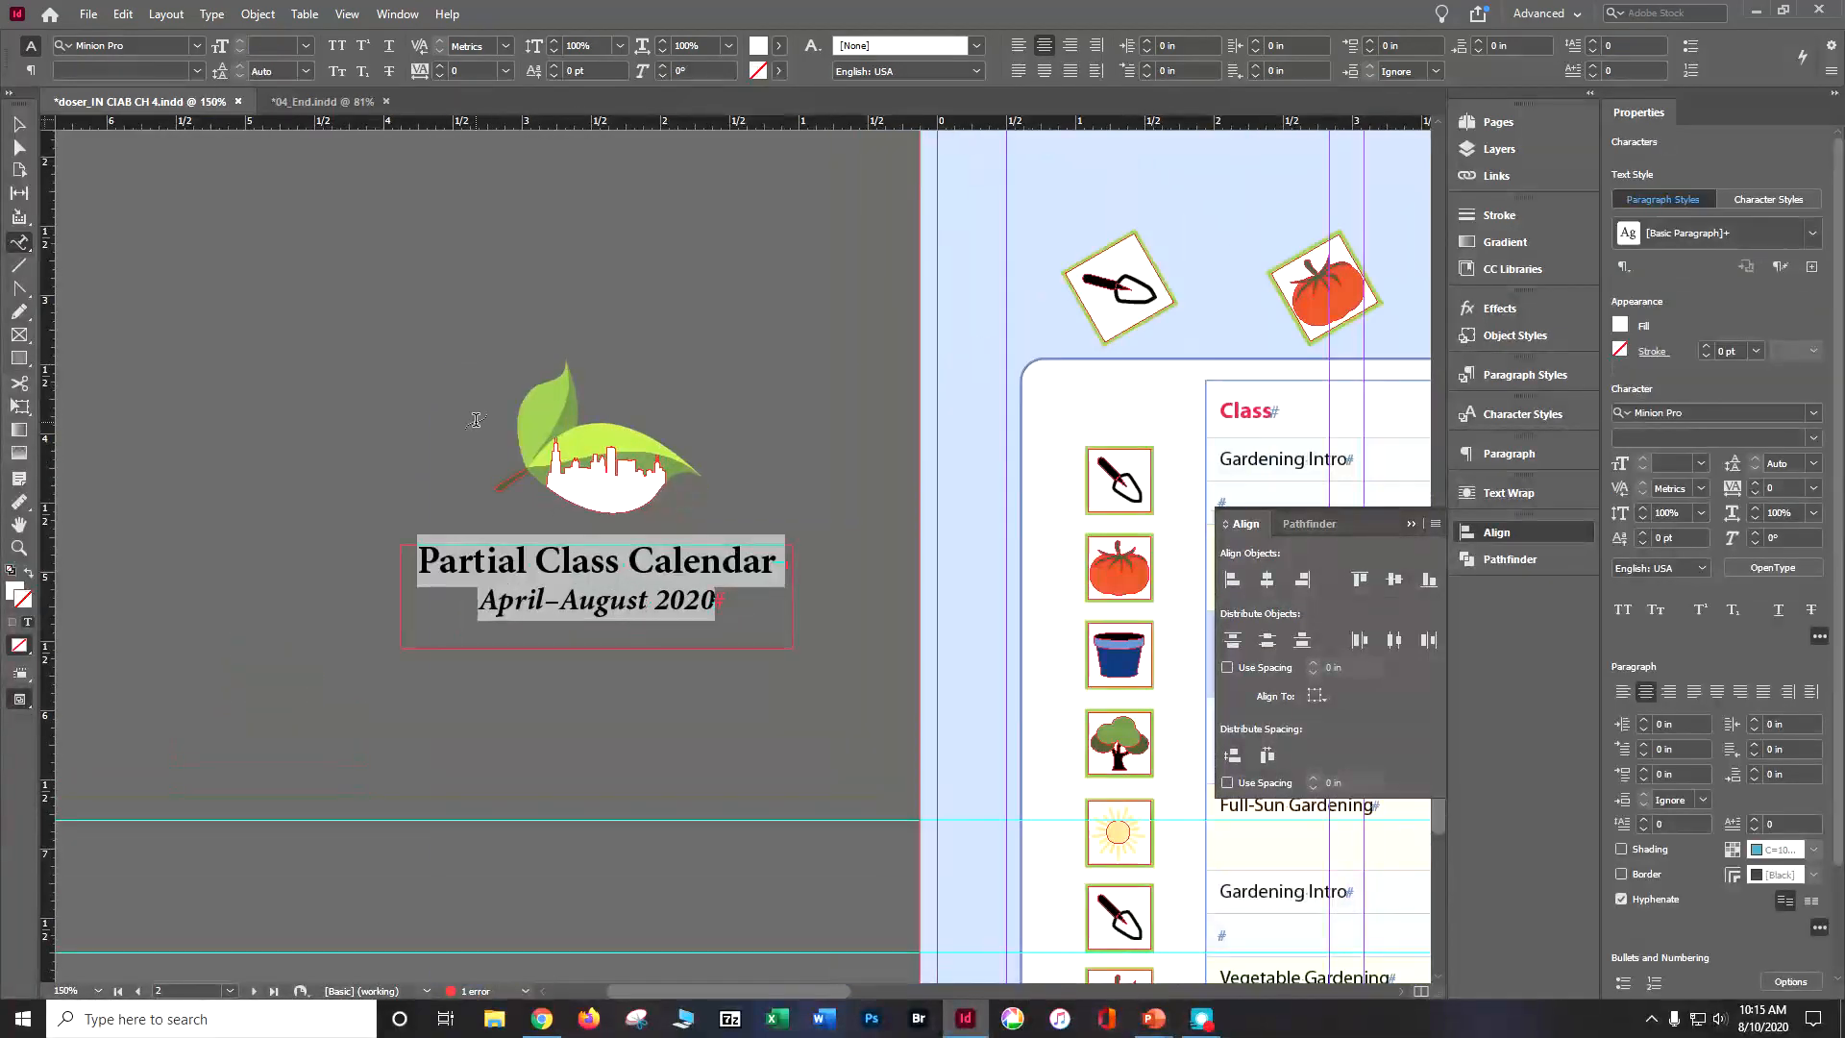
key("BackSpace")
left_click(728, 395)
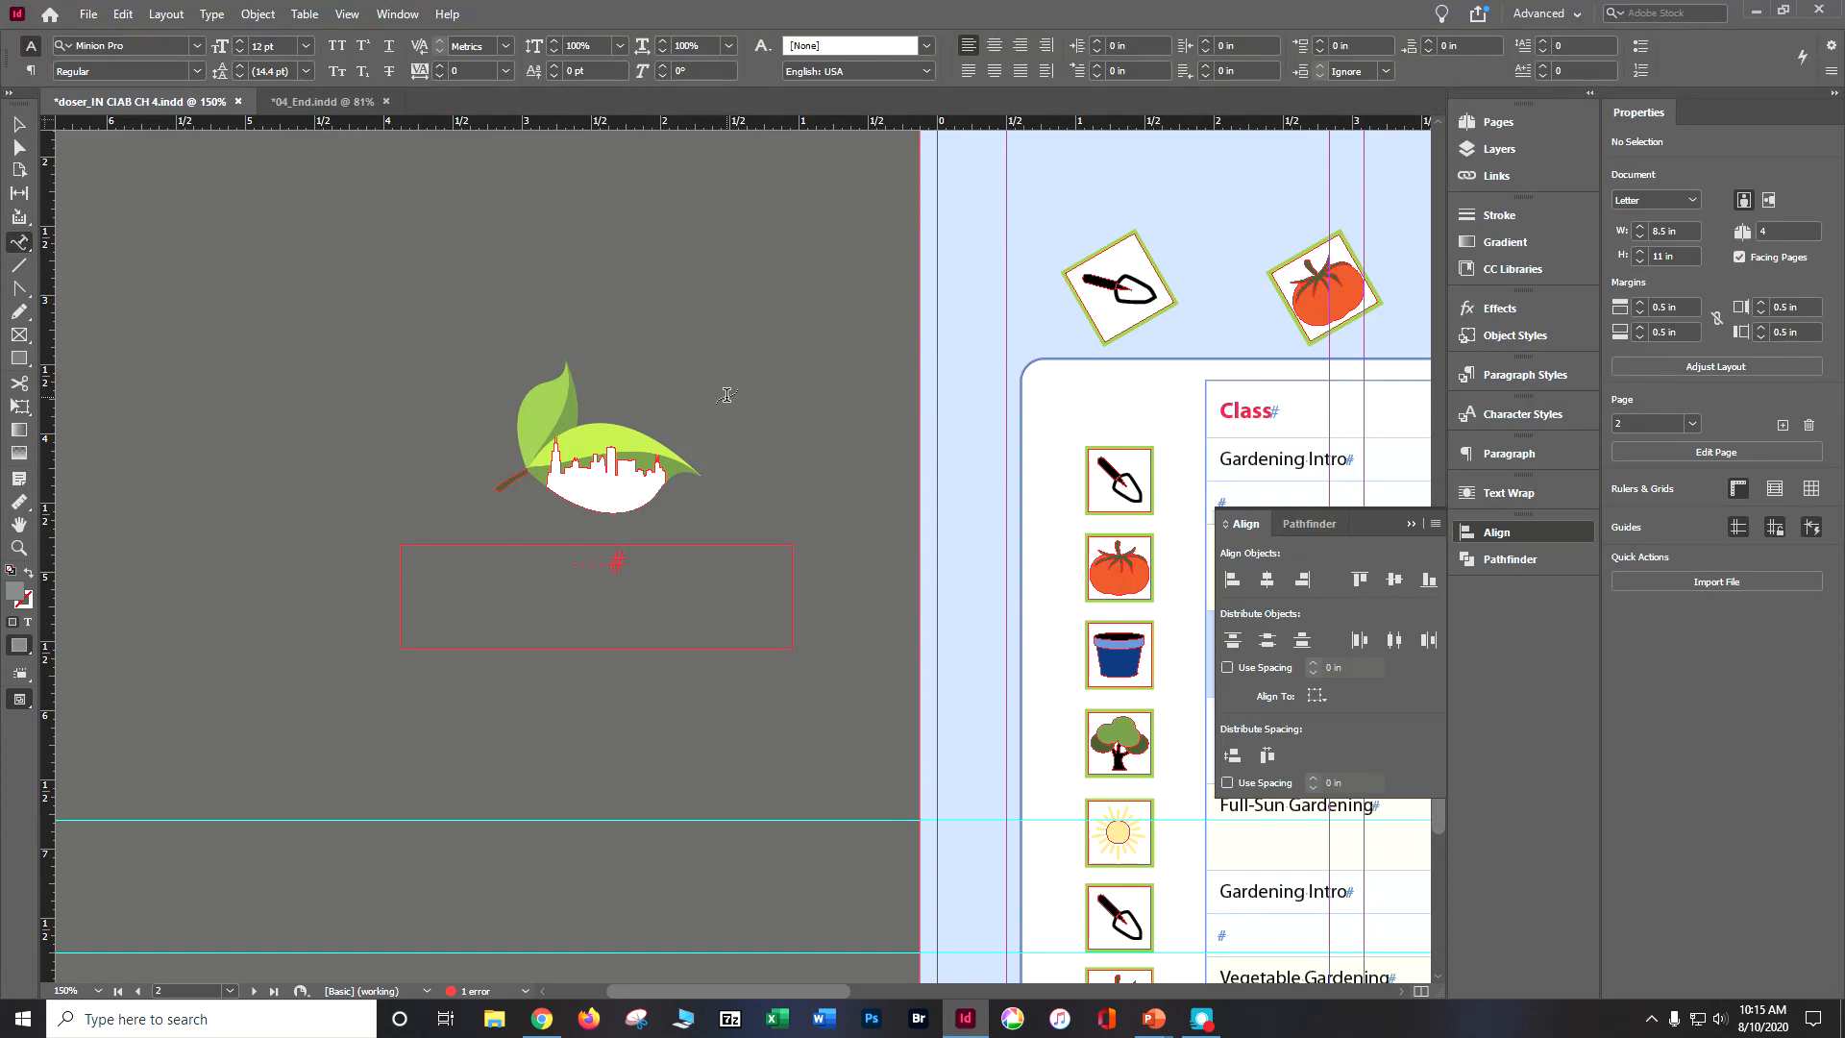
key("ctrl+z")
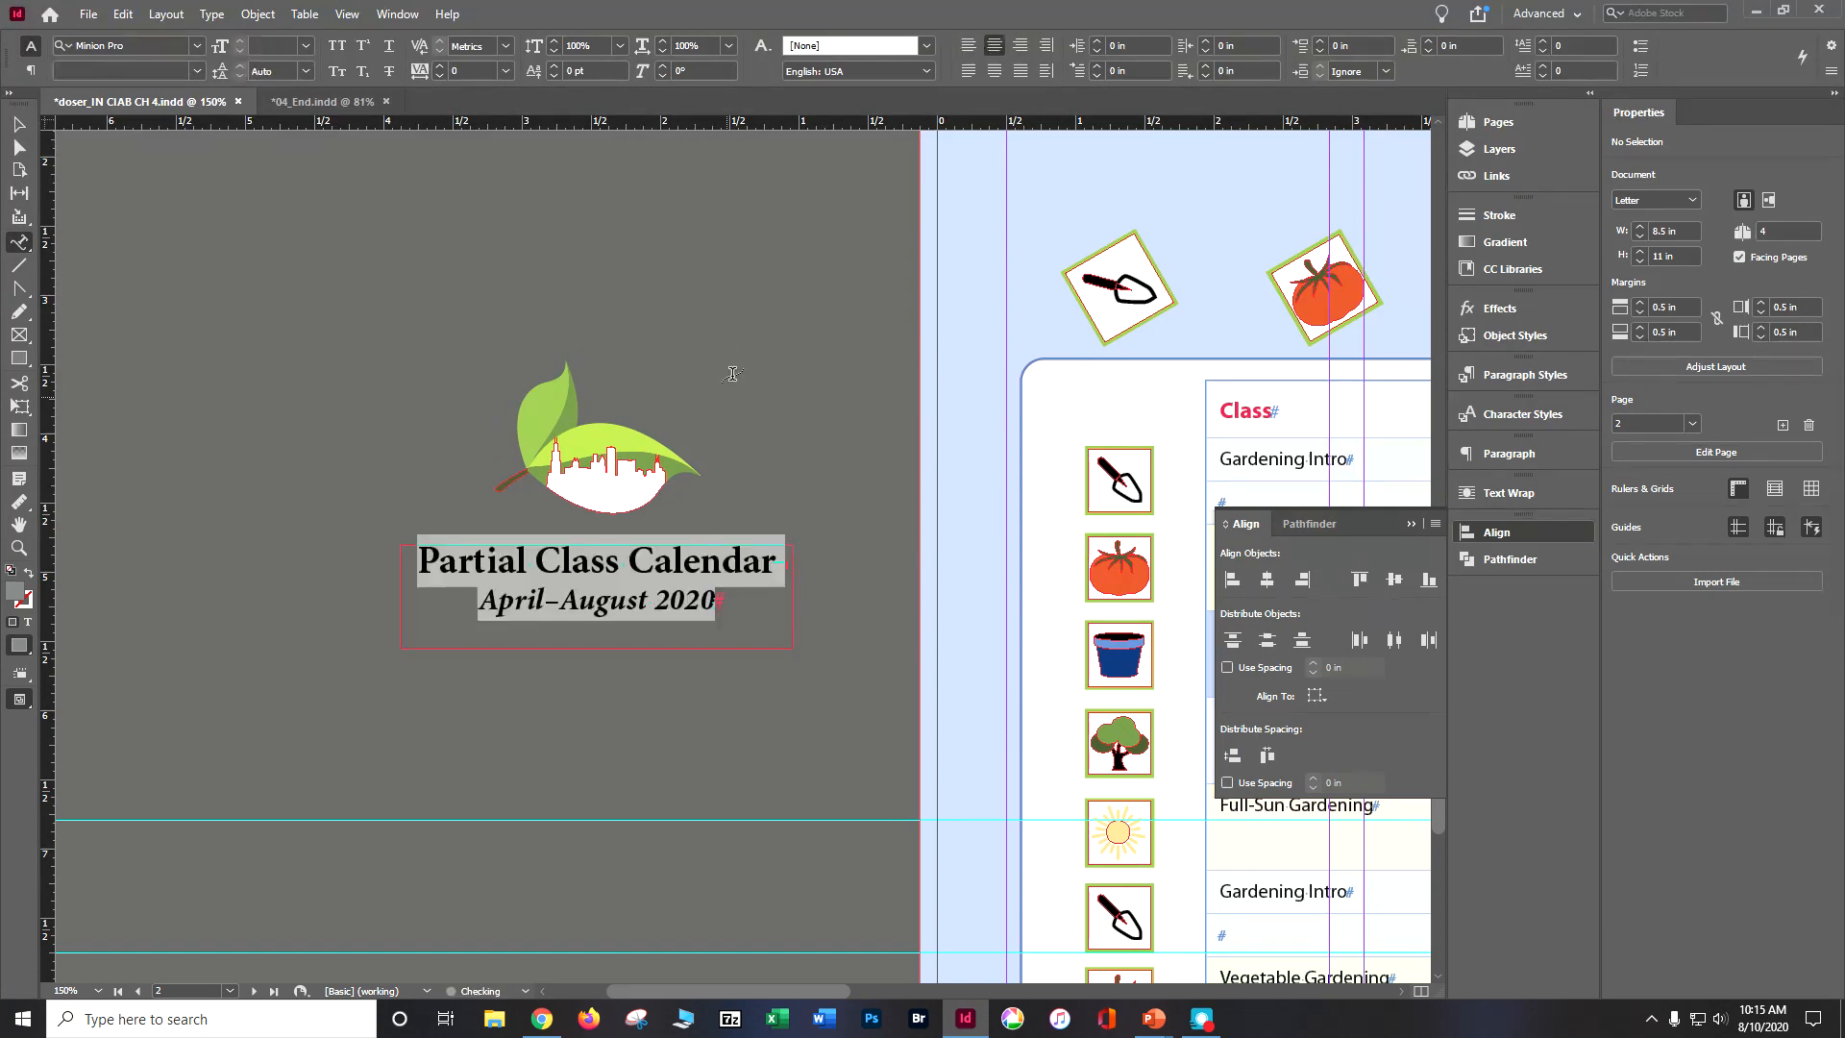
key("Escape")
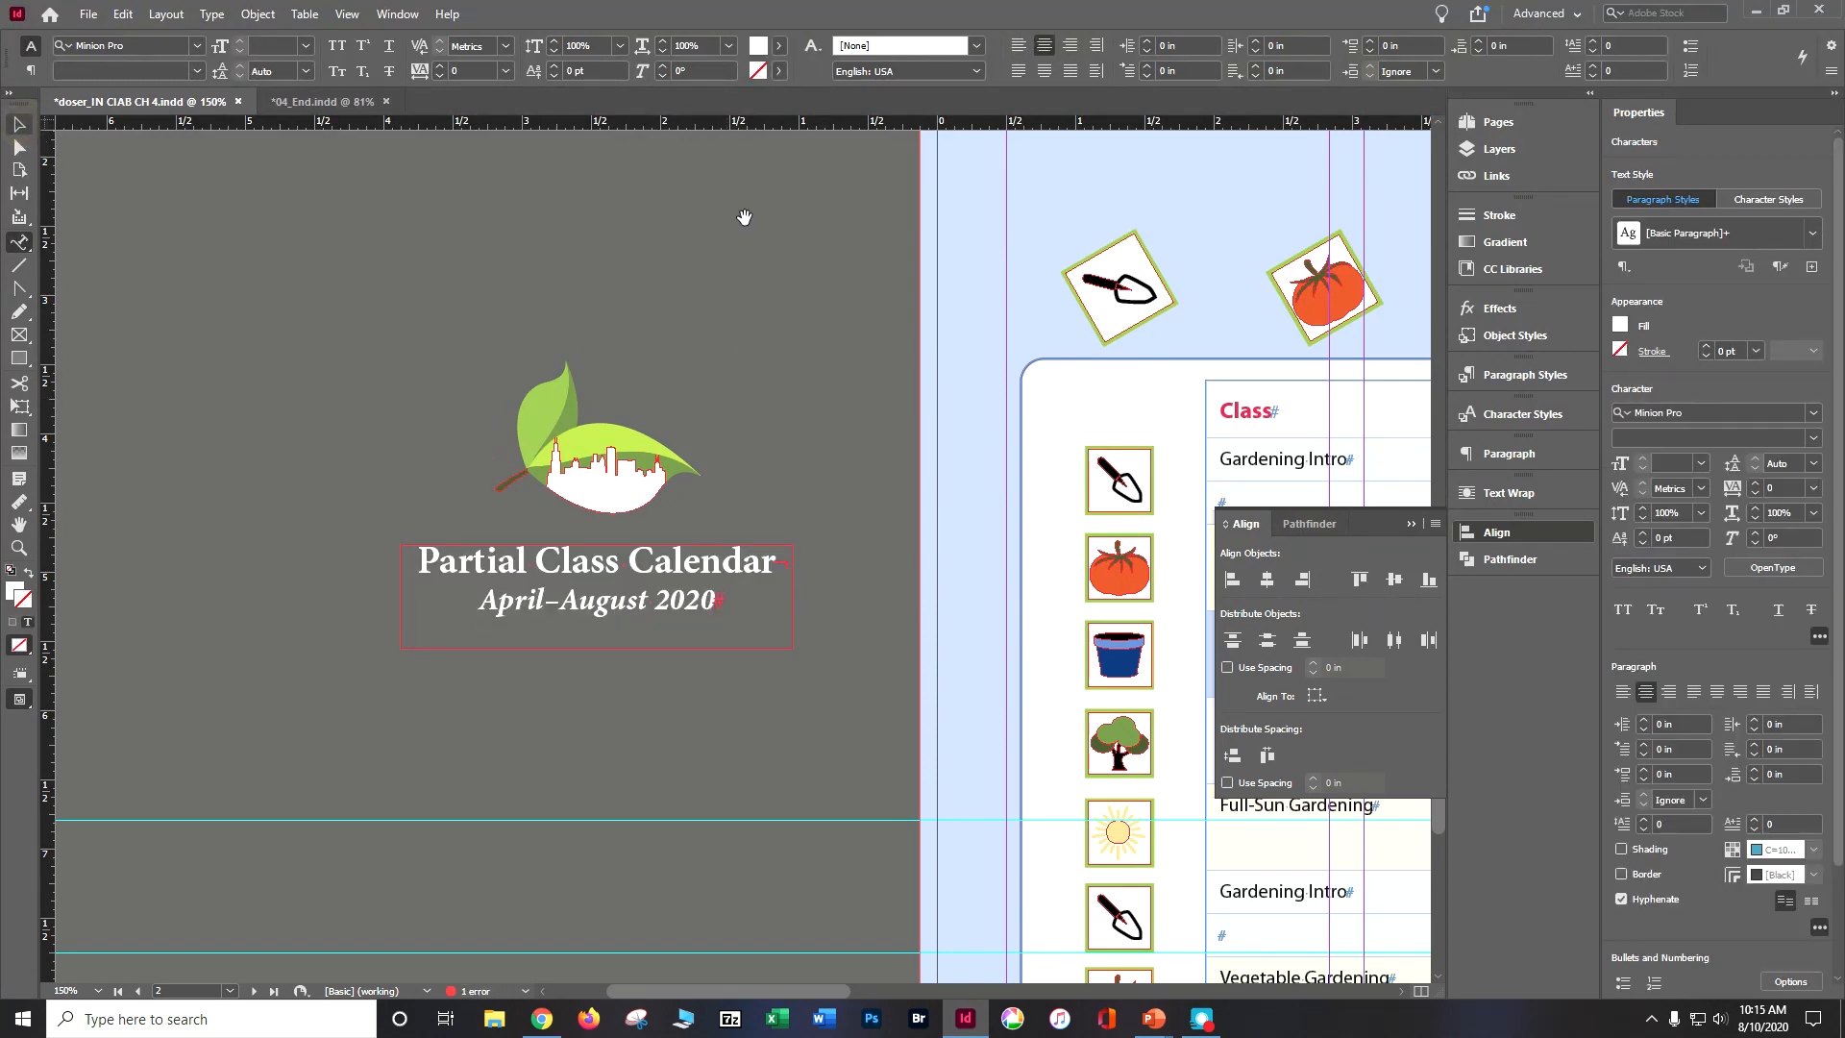
Step: Try to attach text near the start of the arched curve with the Type on a Path tool, and deselect everything
left_click_drag(741, 214, 200, 755)
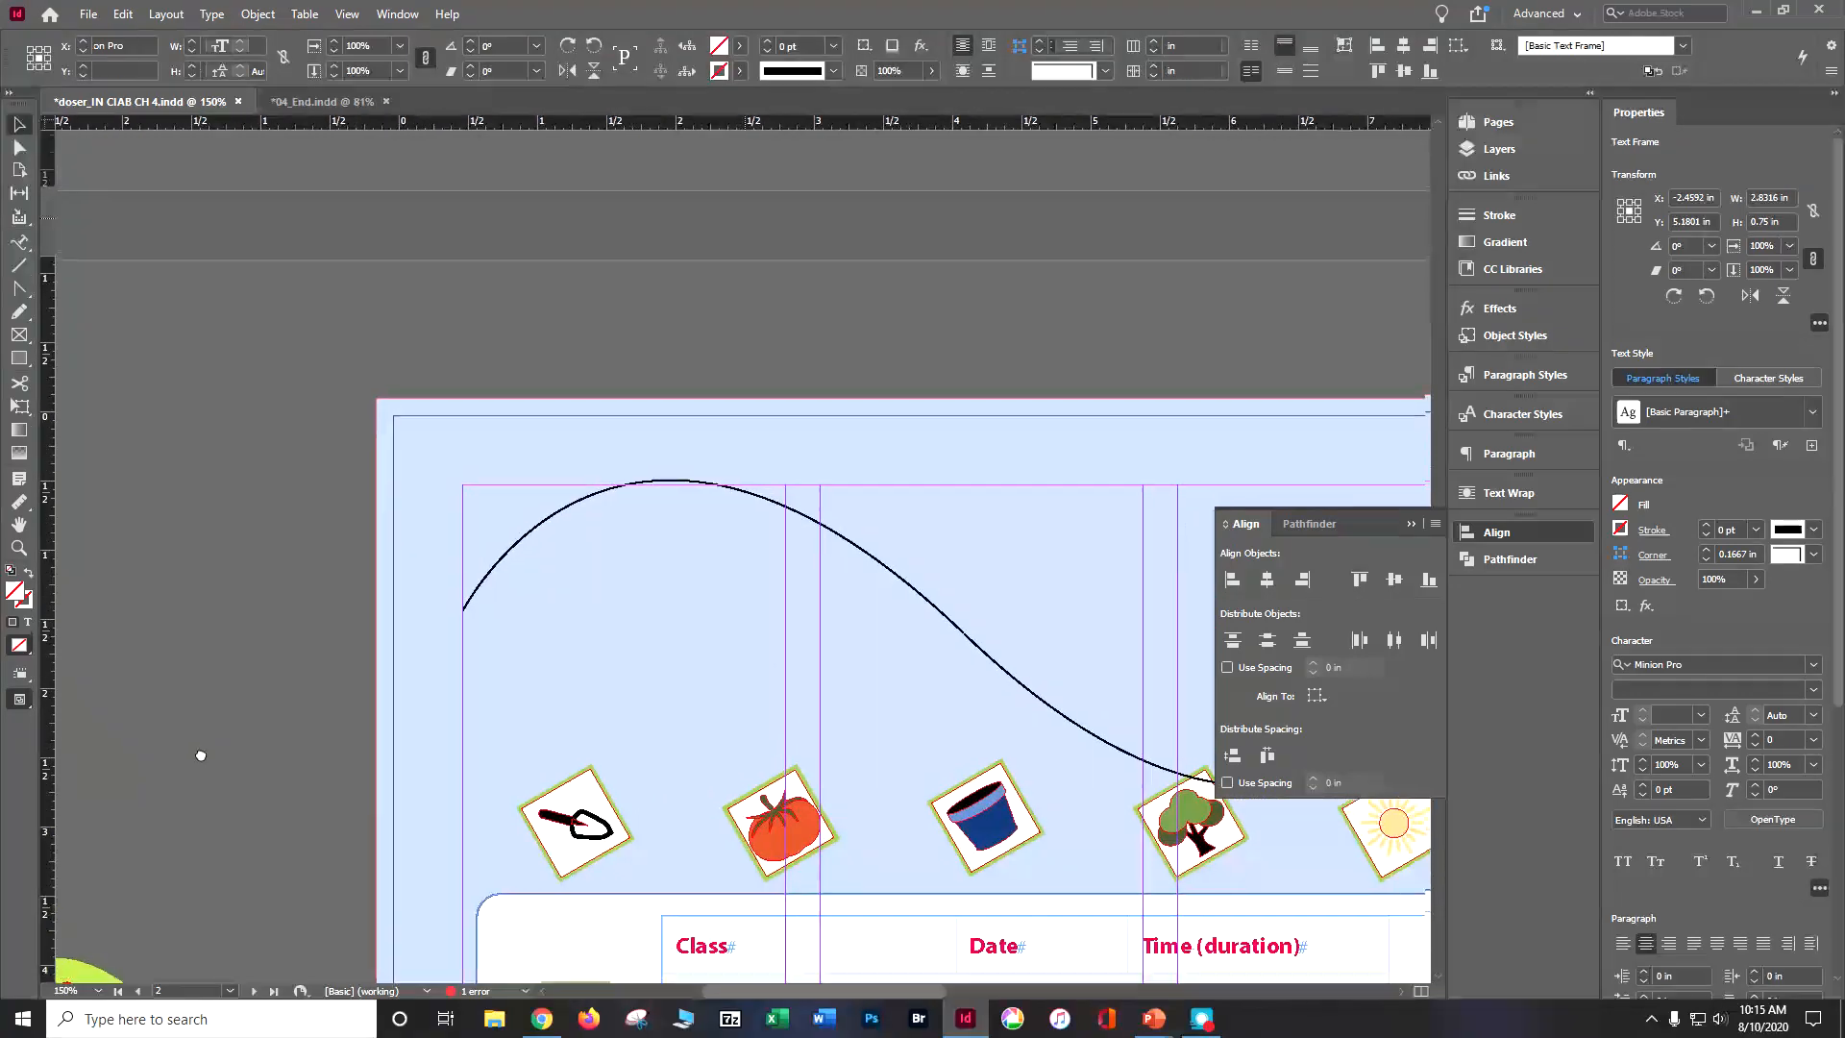
left_click(19, 242)
left_click(478, 583)
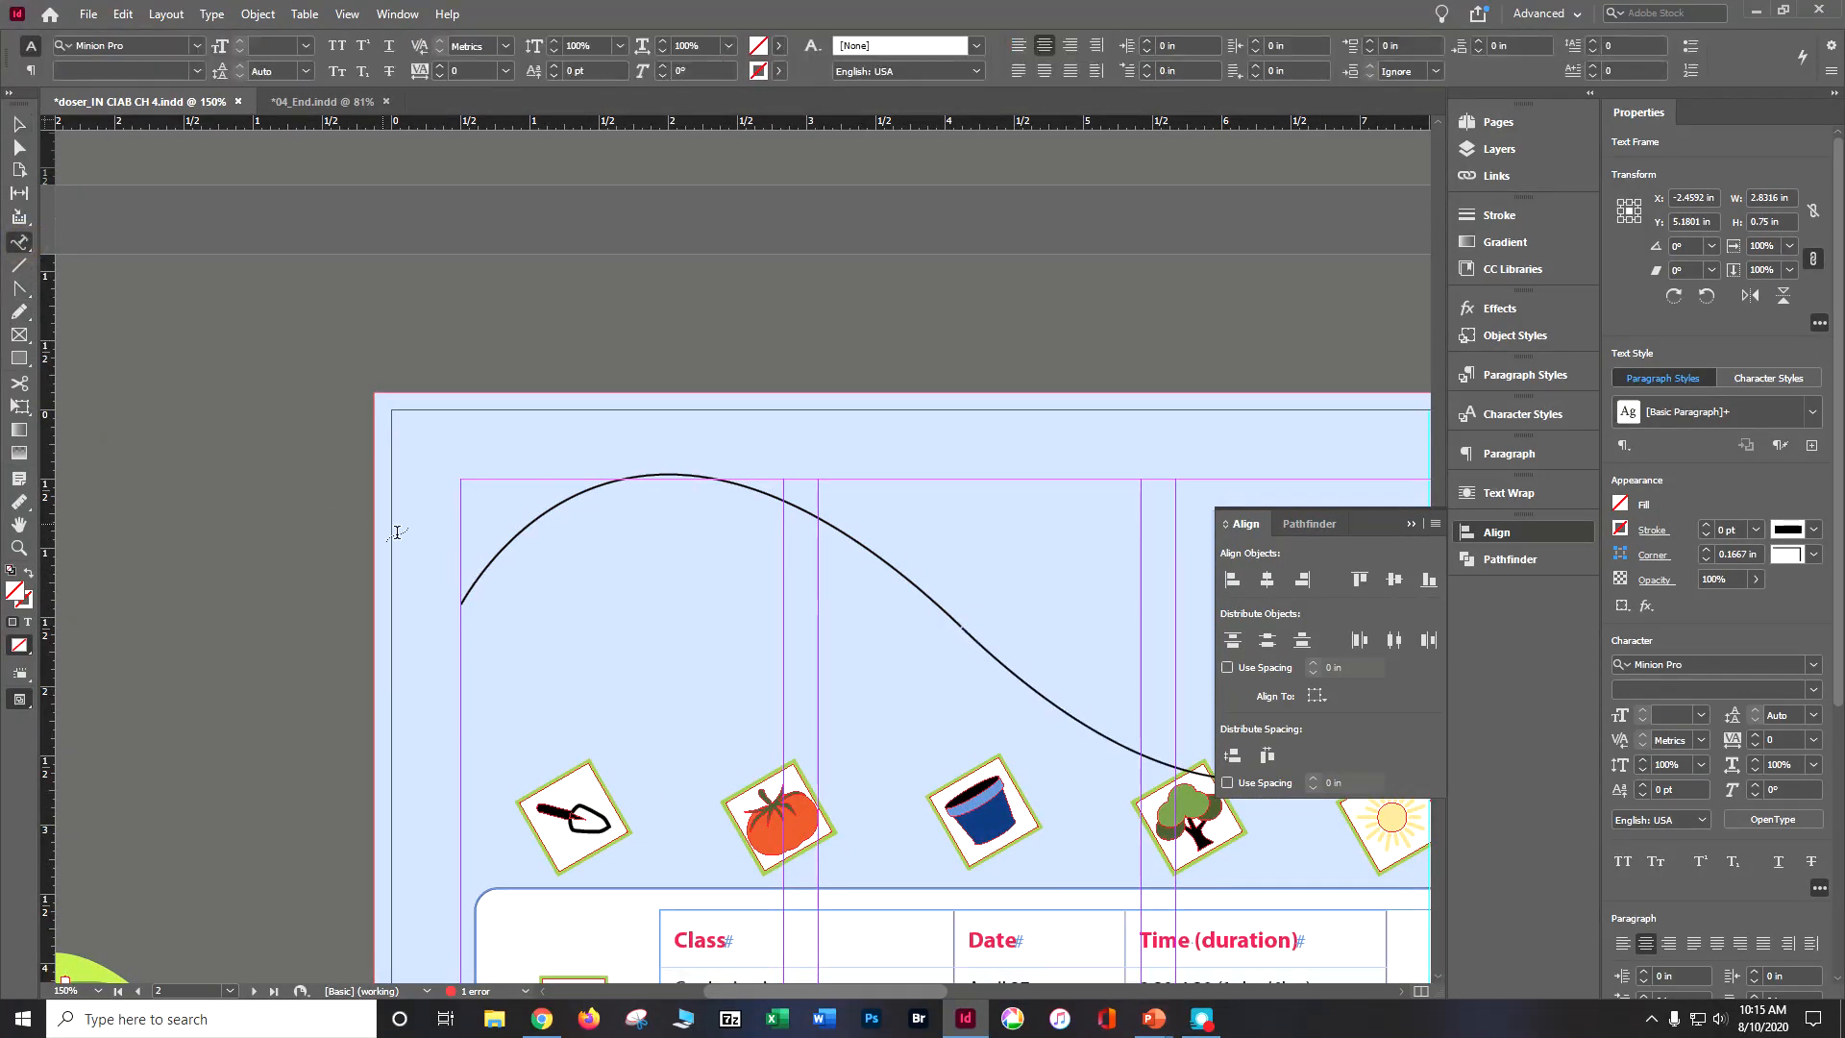
left_click(479, 568)
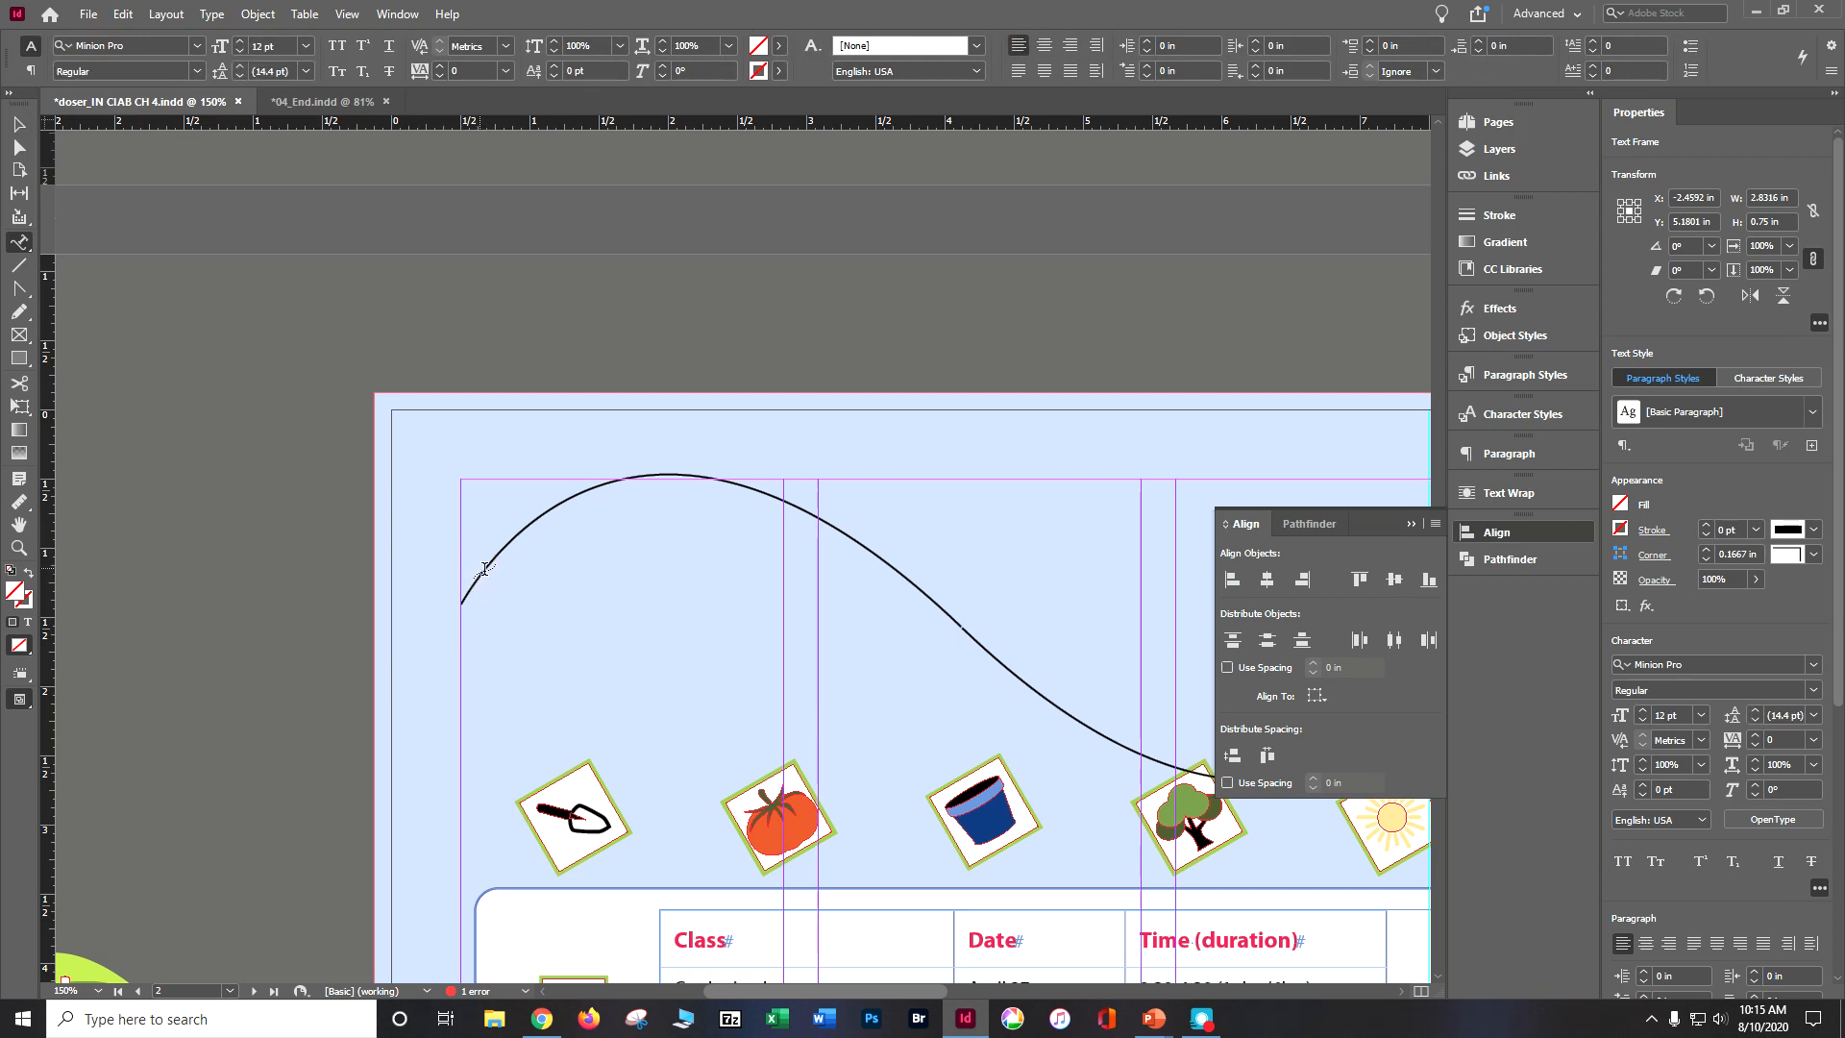
key("ctrl+shift+a")
left_click(18, 125)
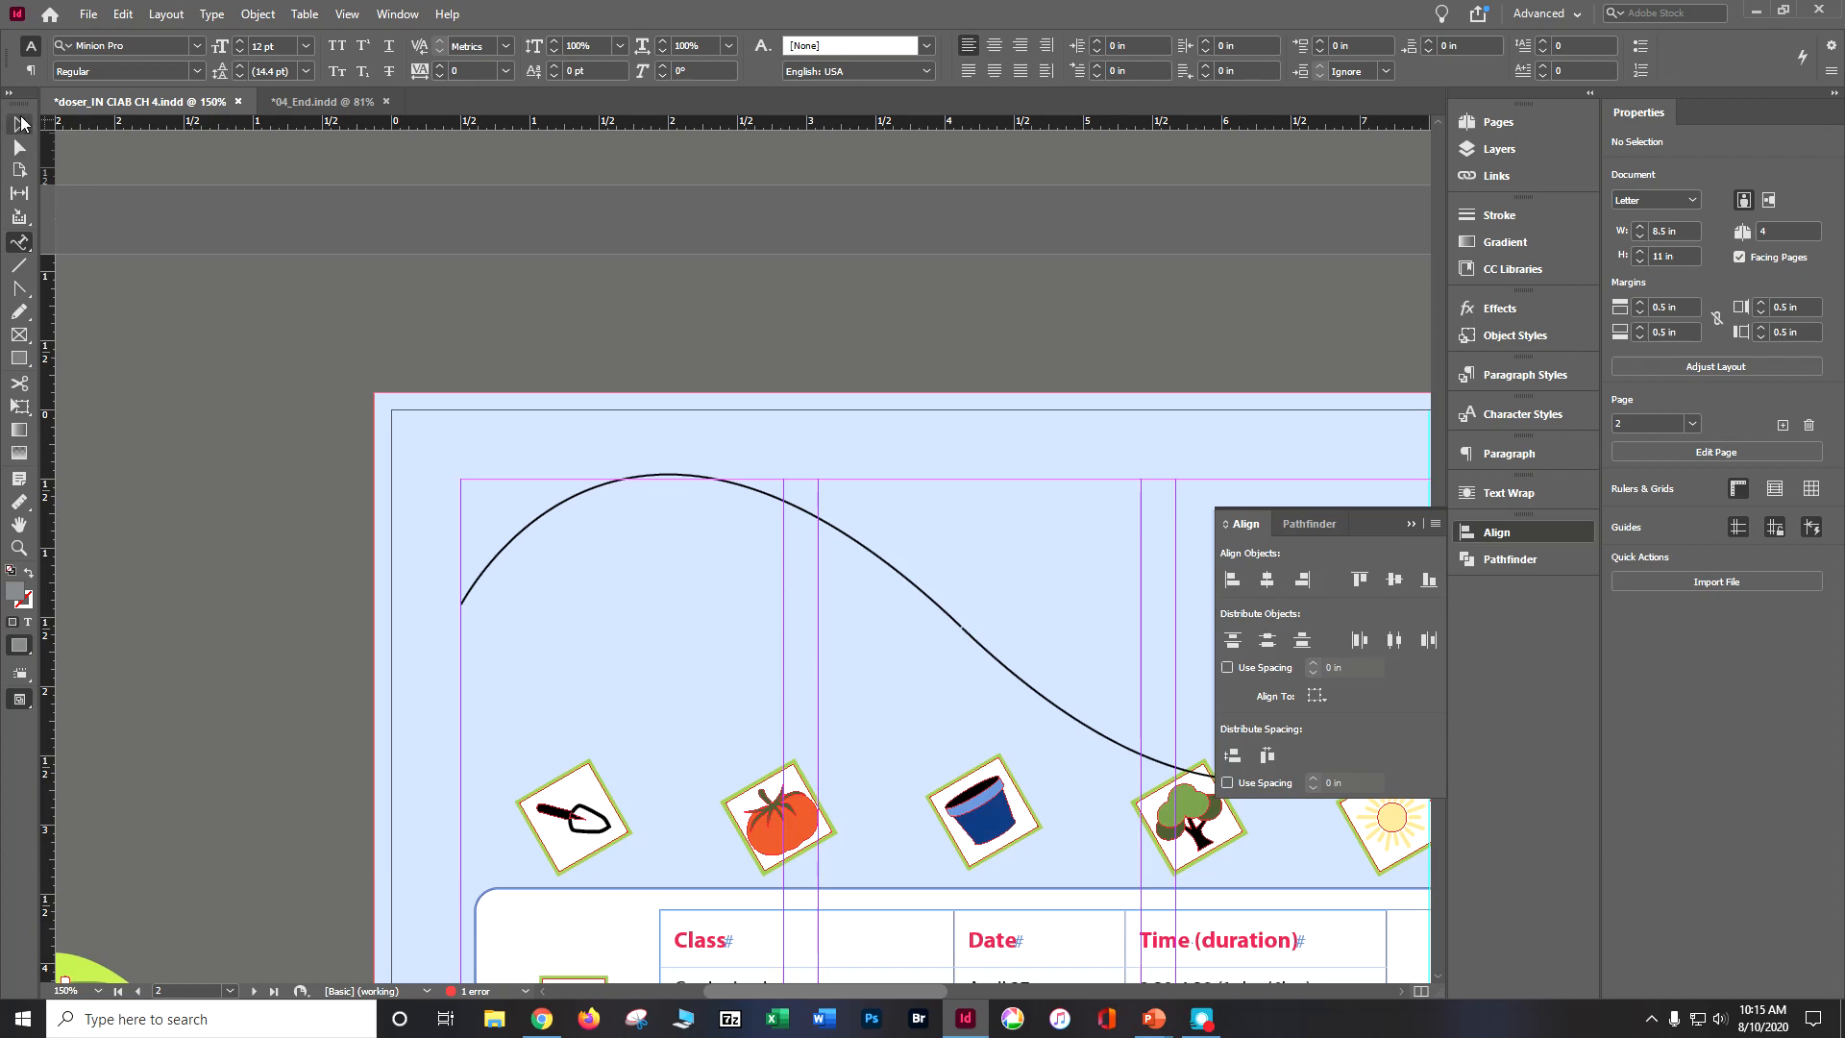
Step: Remove only the "Partial Class Calendar" line from the pasteboard heading and undo the removal
scroll(188, 567, "down", 4)
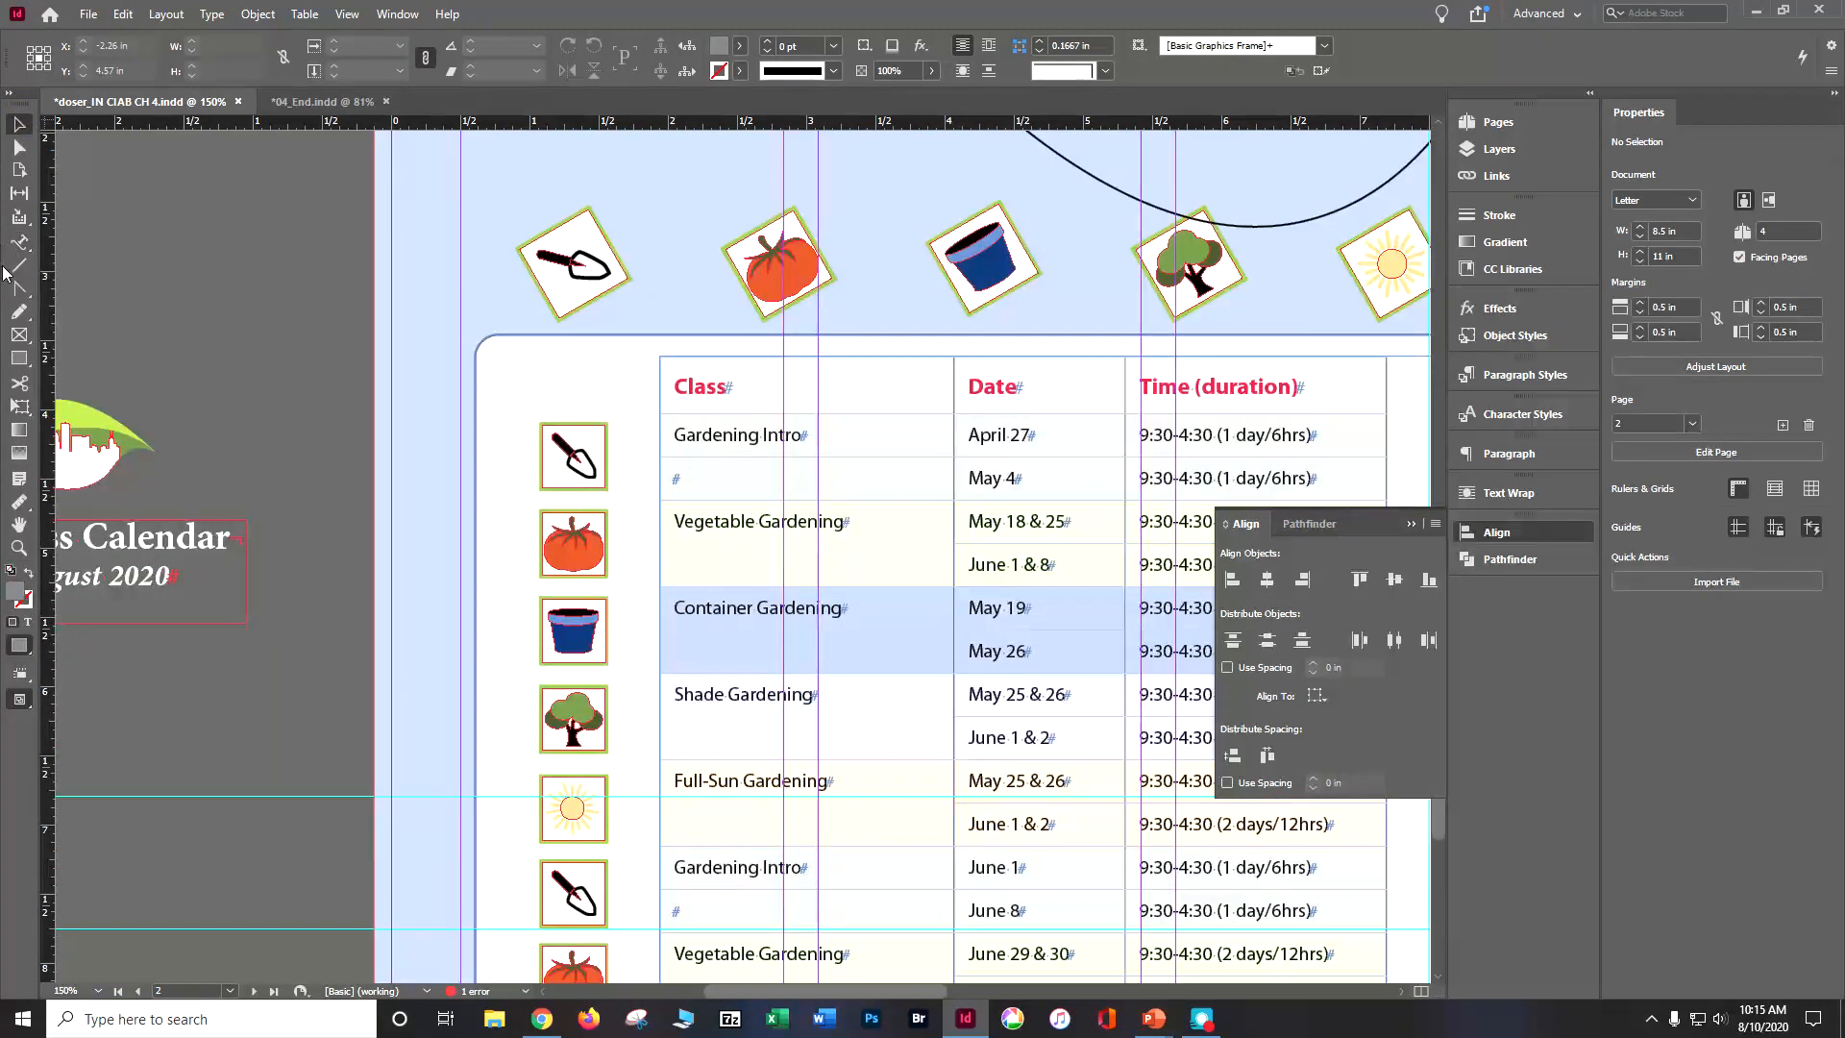
left_click(20, 242)
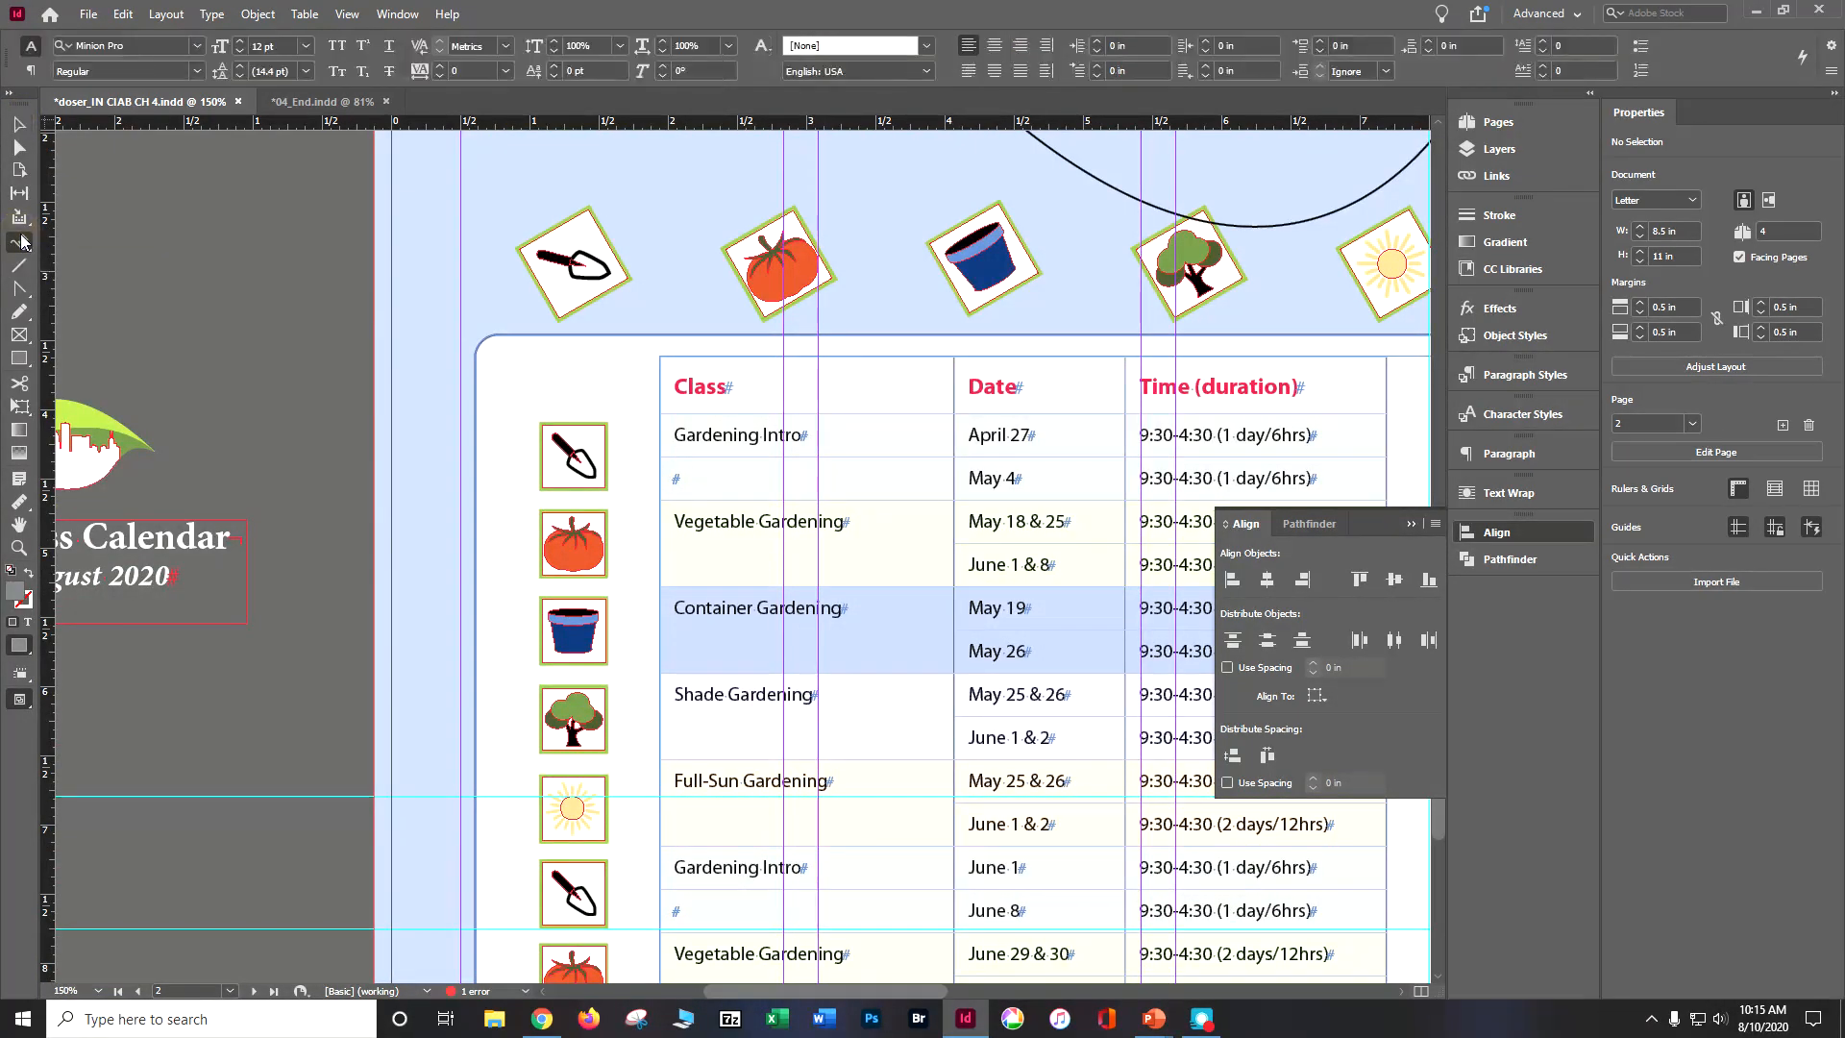
left_click(76, 266)
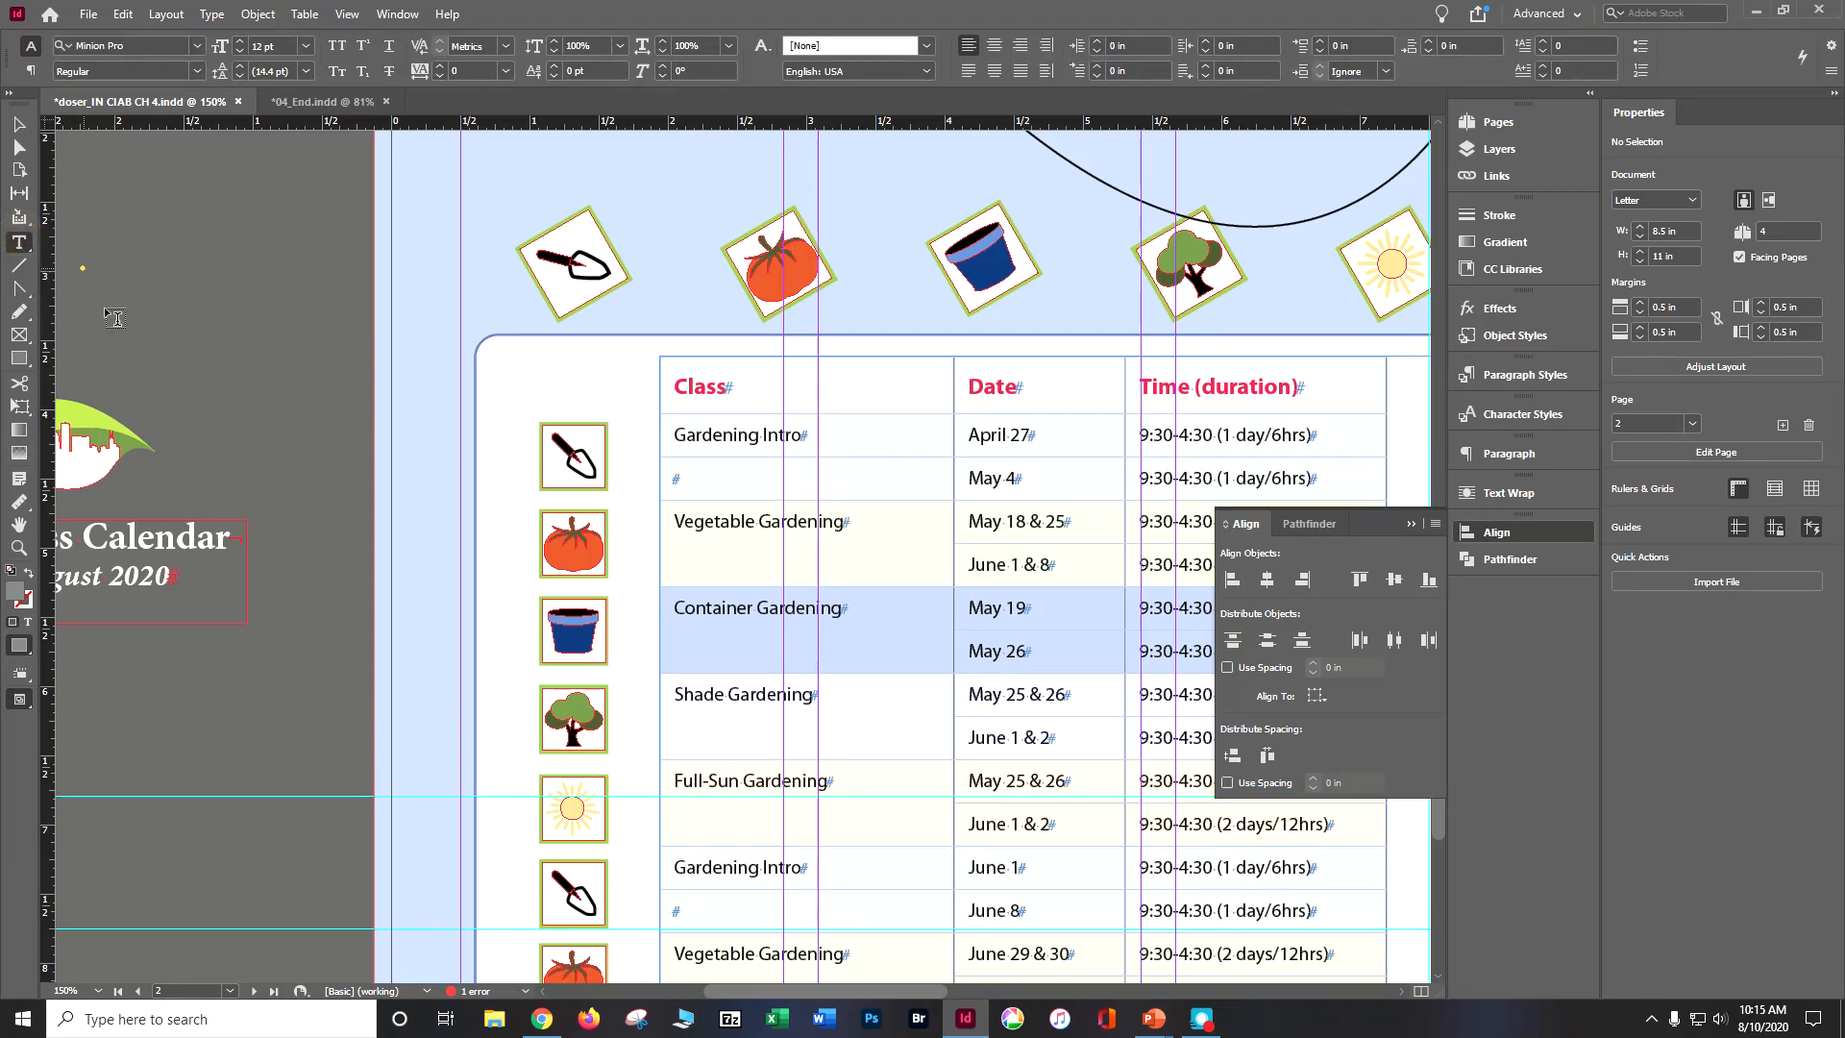
left_click(229, 535)
left_click_drag(5, 578, 8, 581)
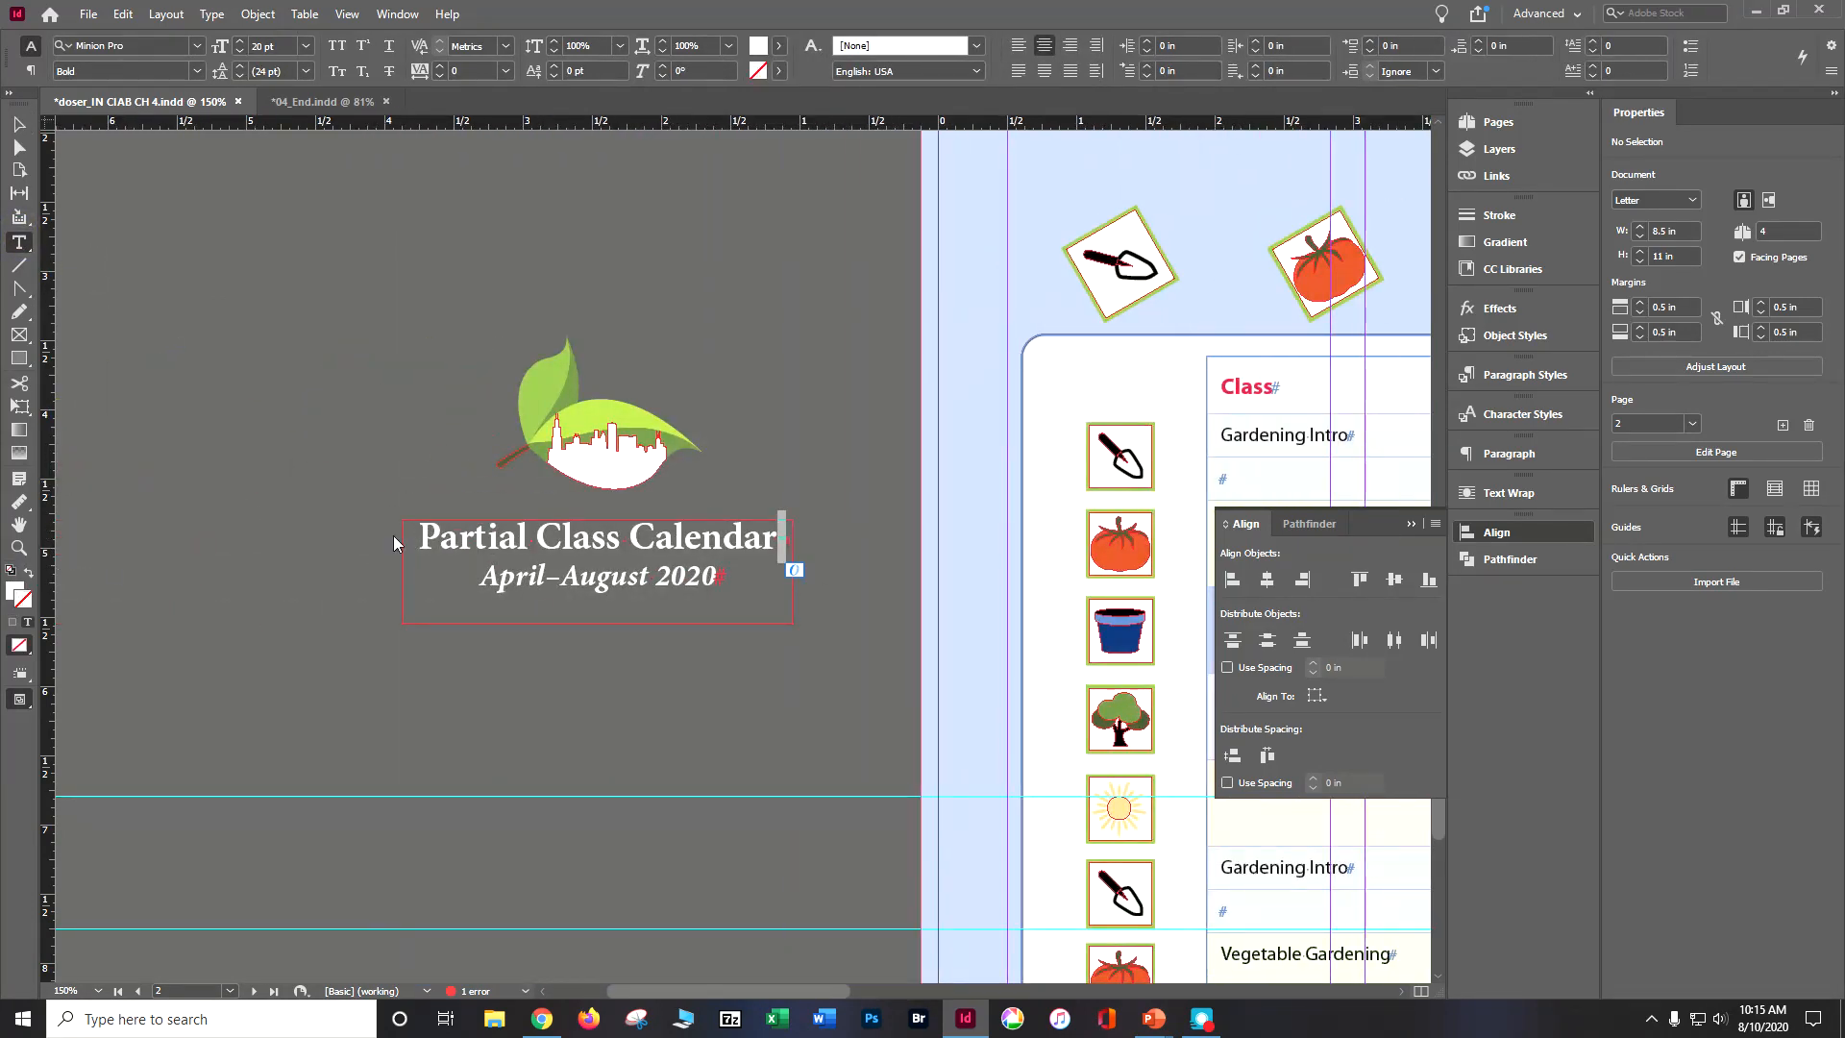
left_click_drag(423, 529, 769, 545)
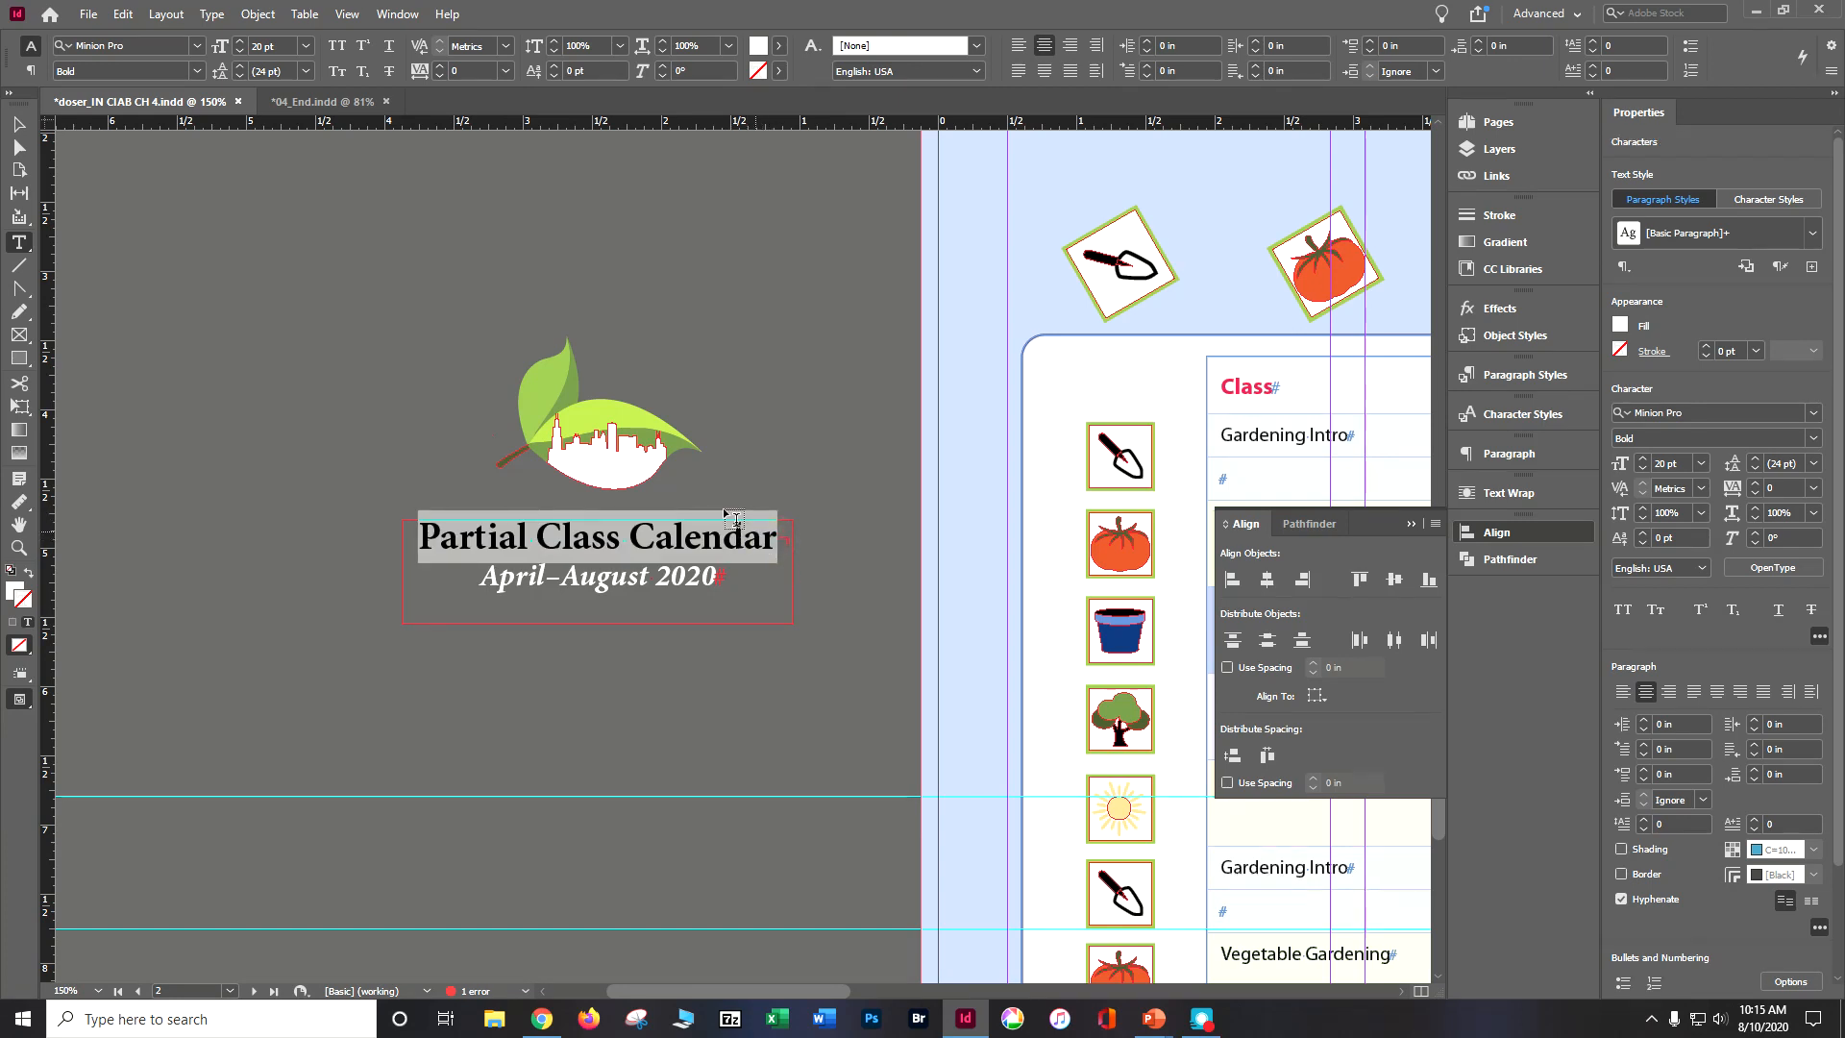
key("BackSpace")
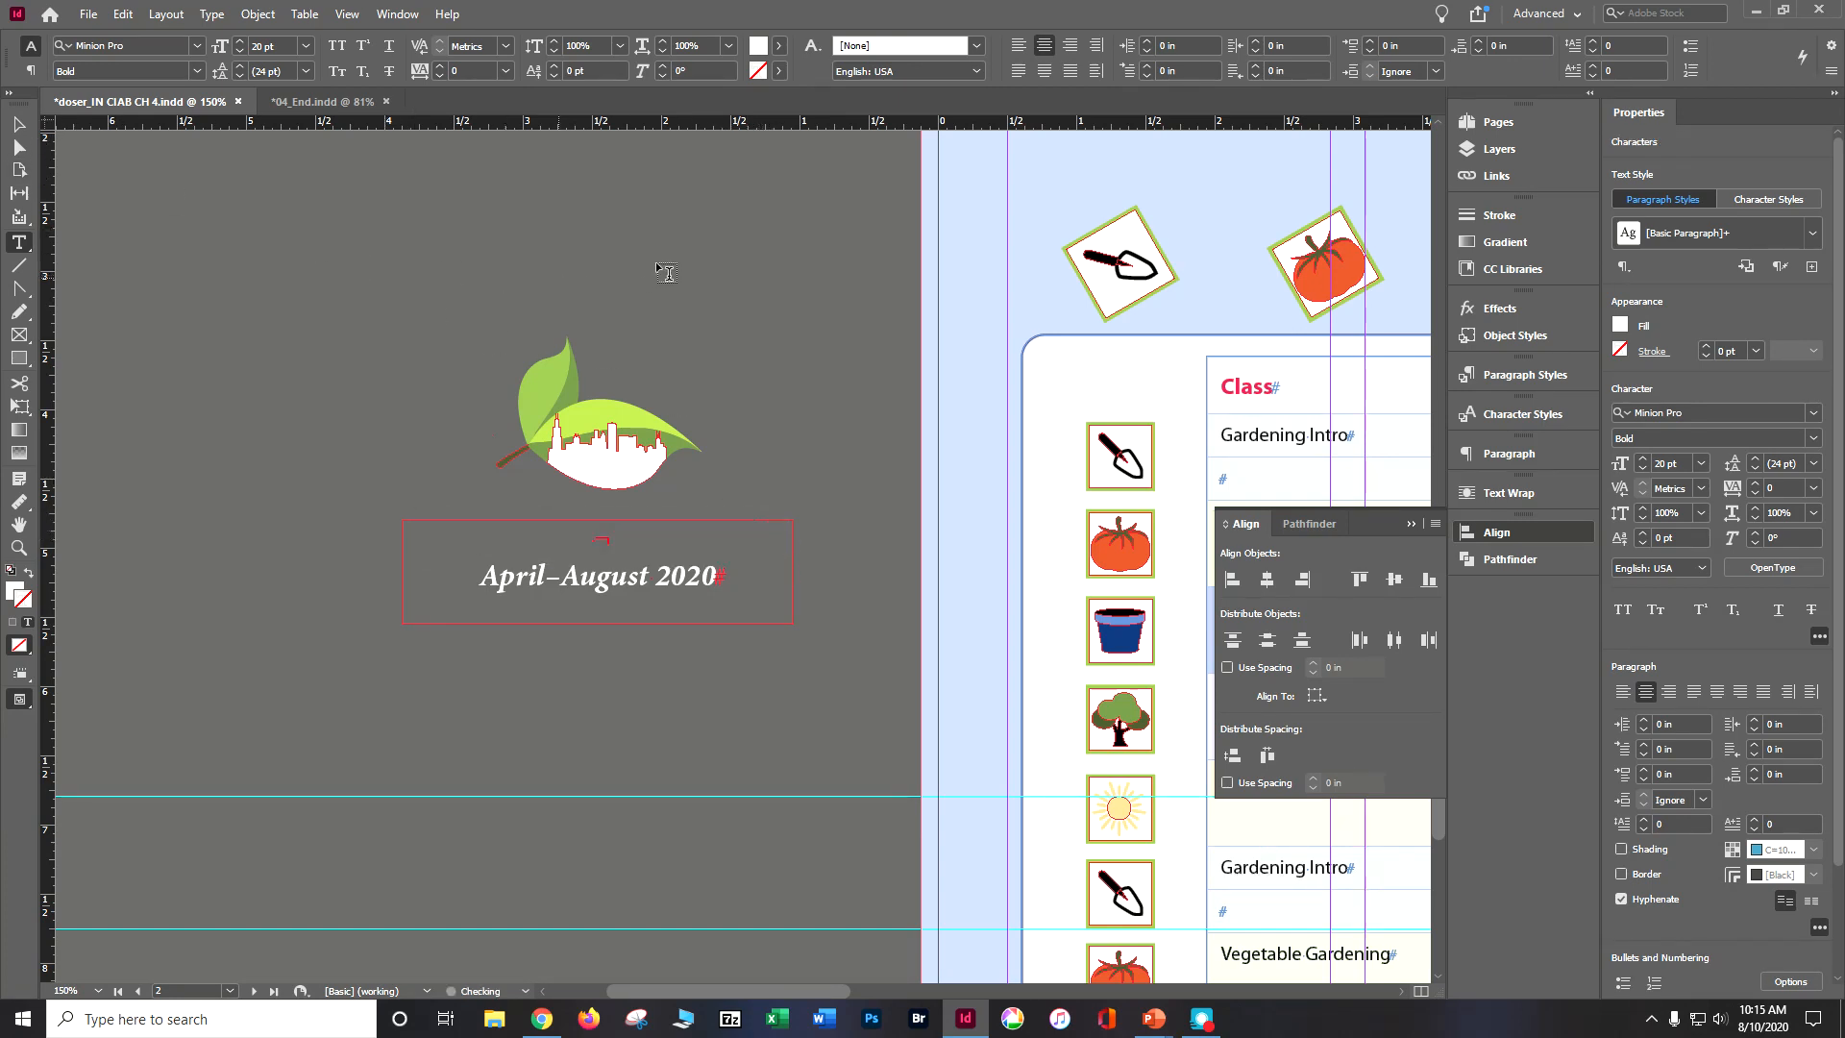
key("ctrl+z")
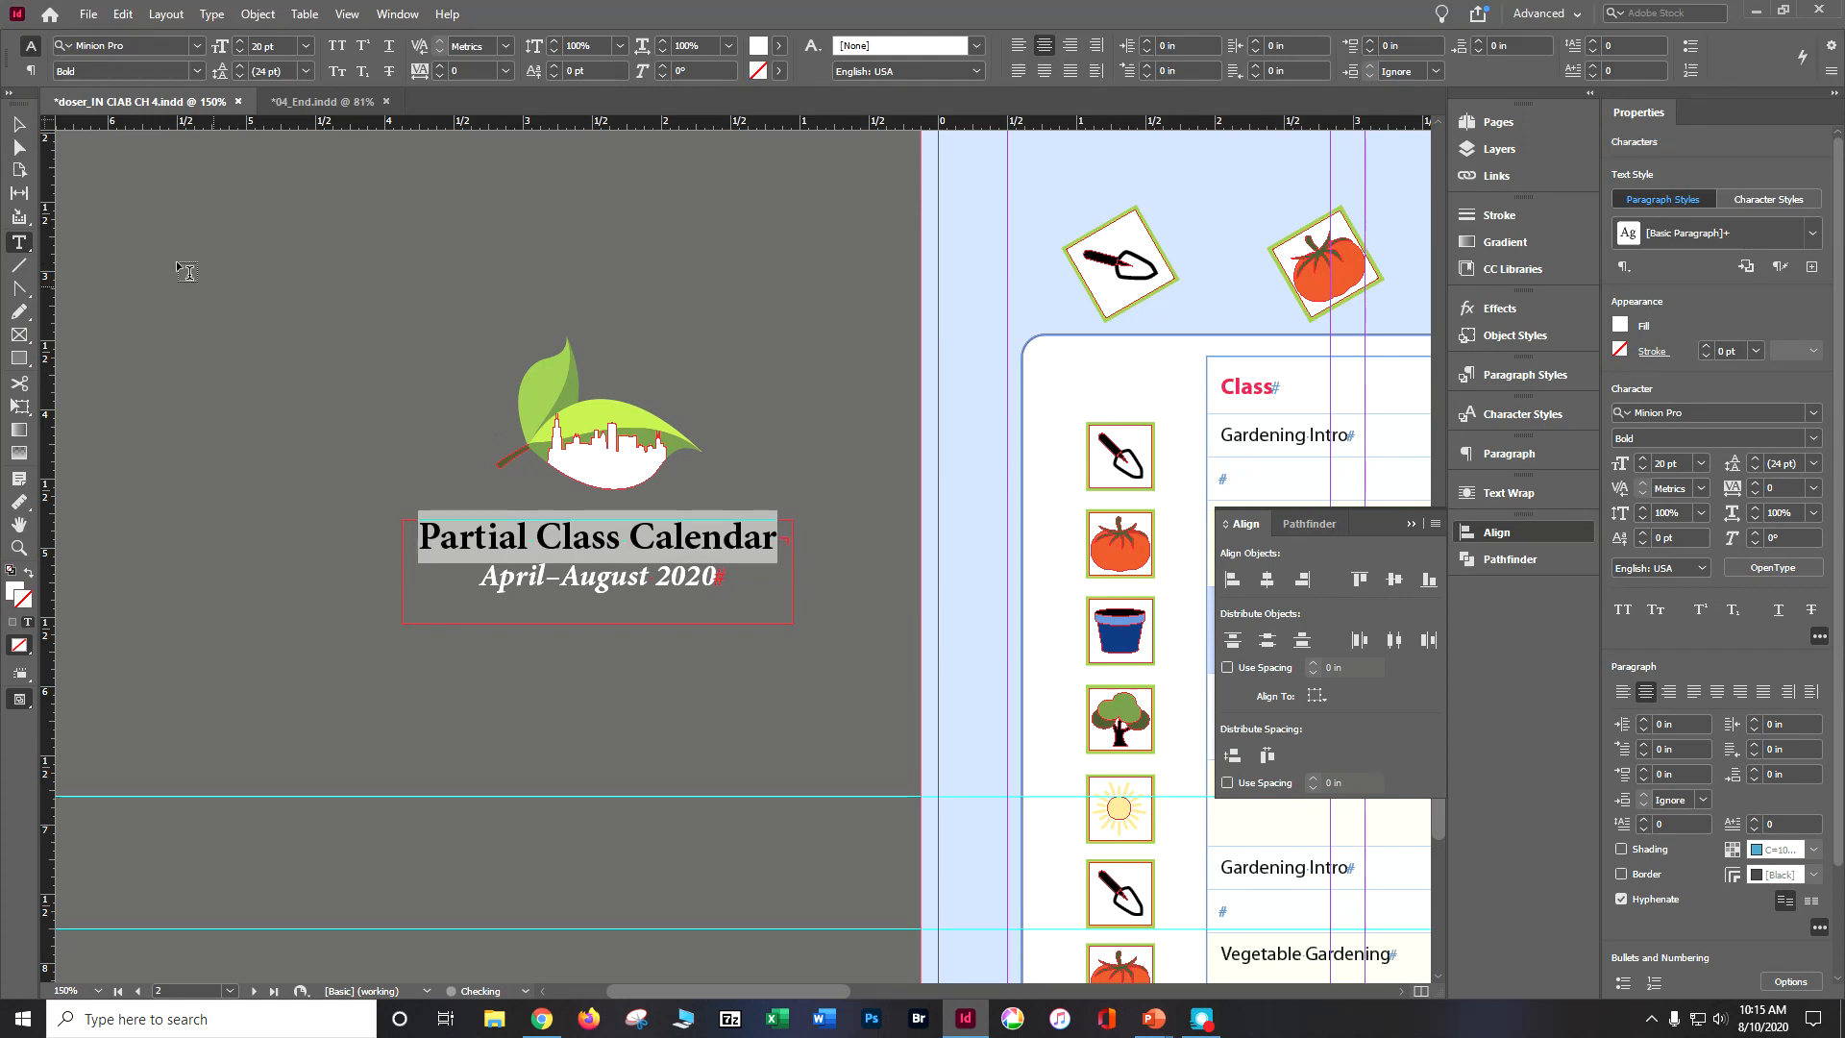
Step: Clear the selection, retry the Type on a Path tool on the arched curve and collapse the Align panel
left_click(19, 123)
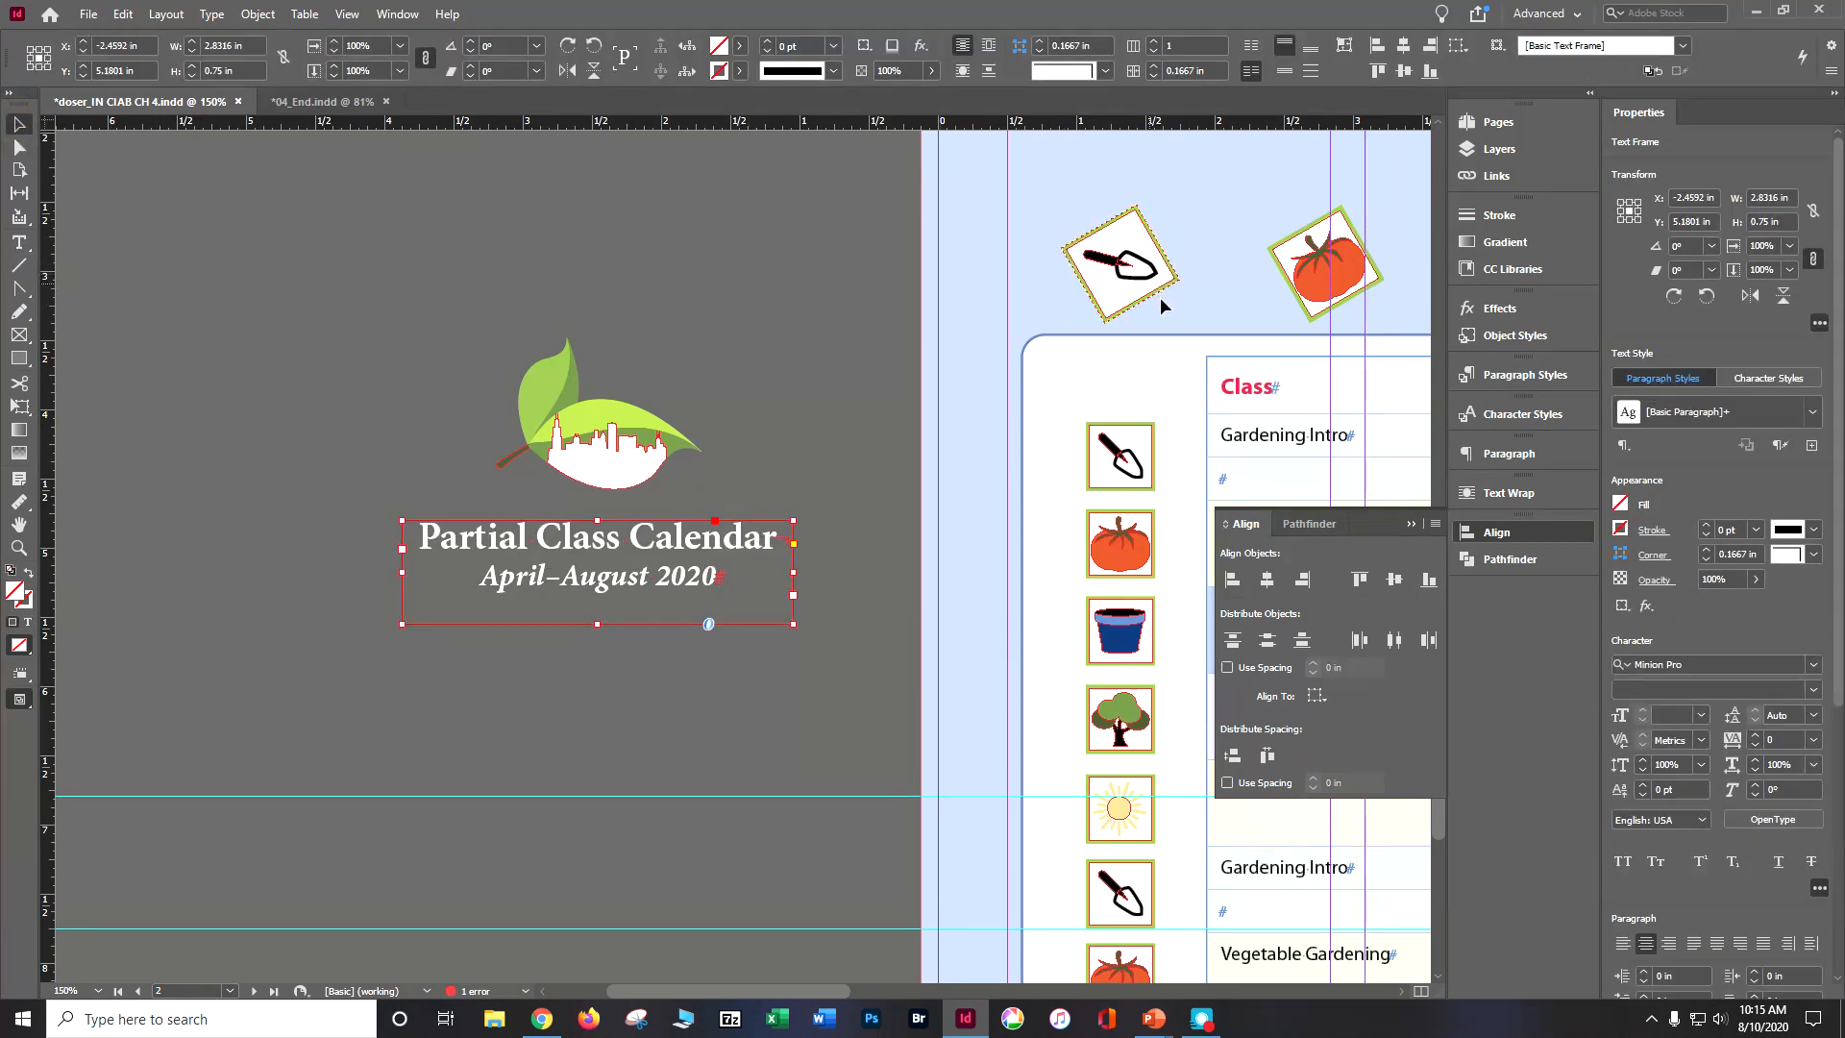
left_click(850, 342)
scroll(884, 722, "up", 5)
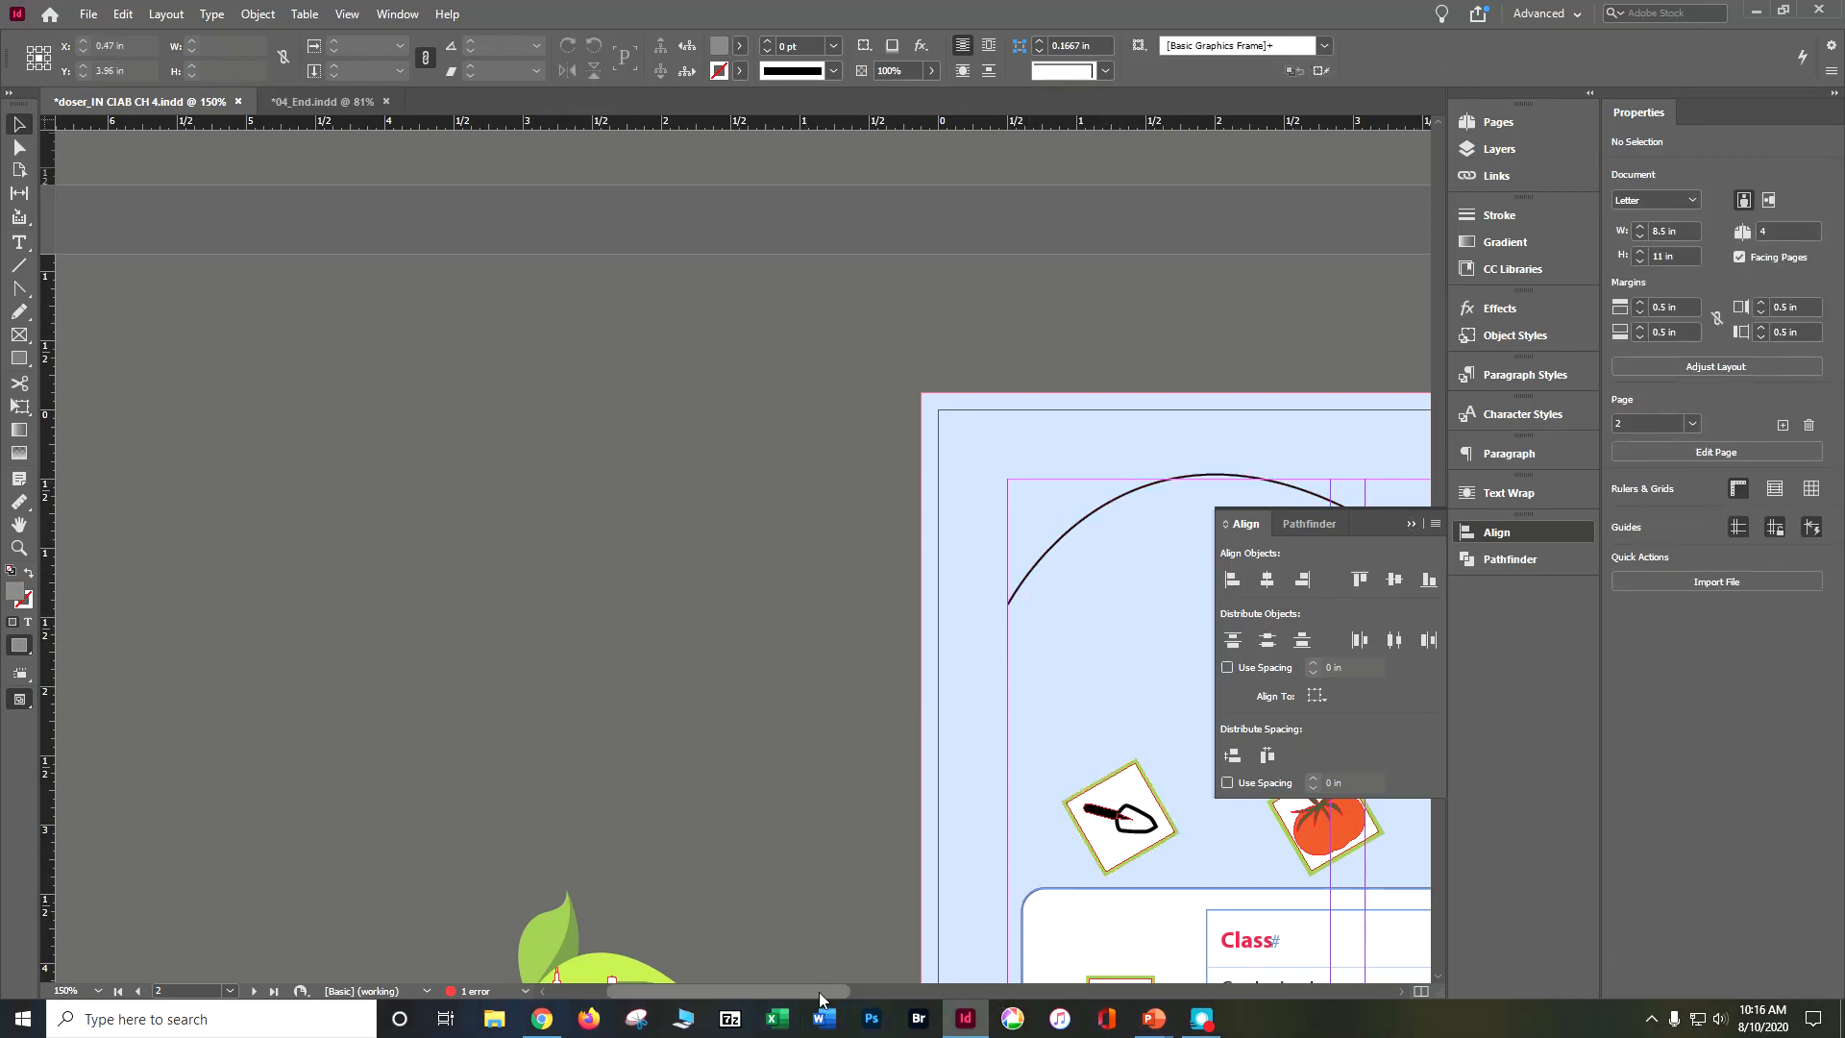
left_click_drag(818, 991, 914, 990)
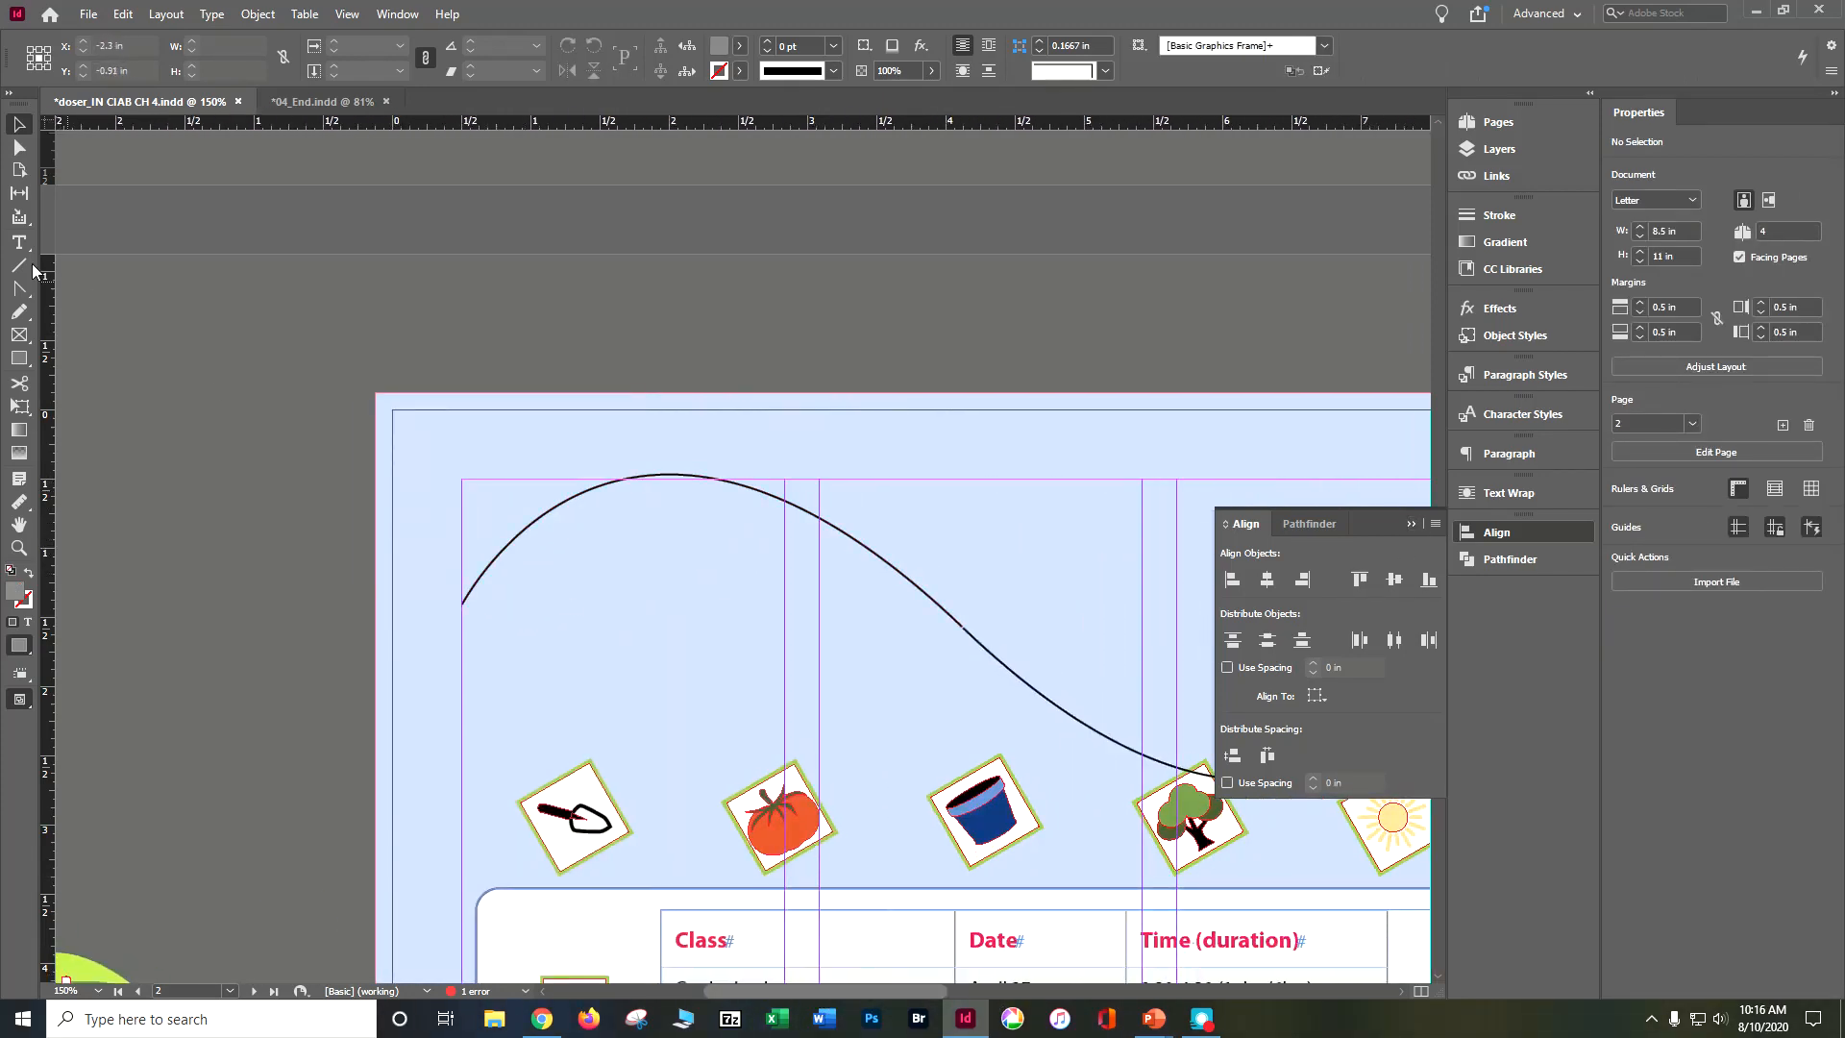
left_click_drag(28, 240, 79, 292)
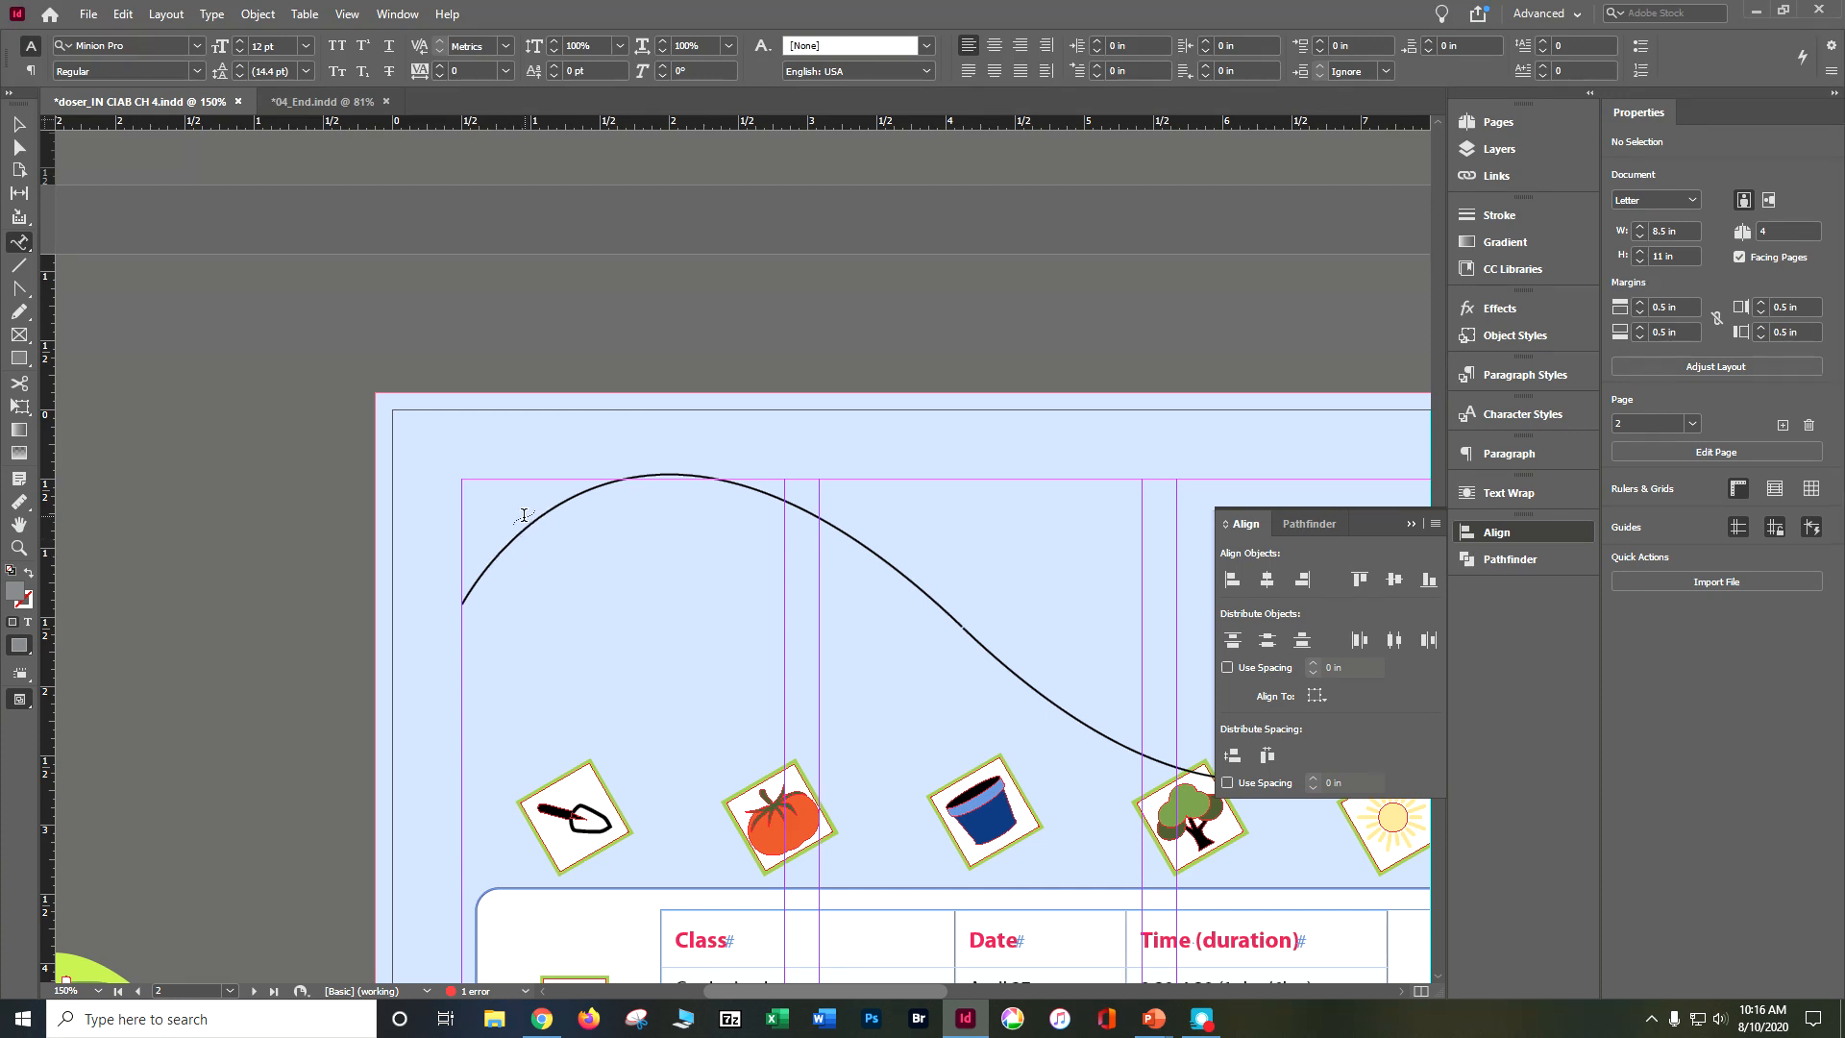
left_click(506, 541)
left_click(1409, 523)
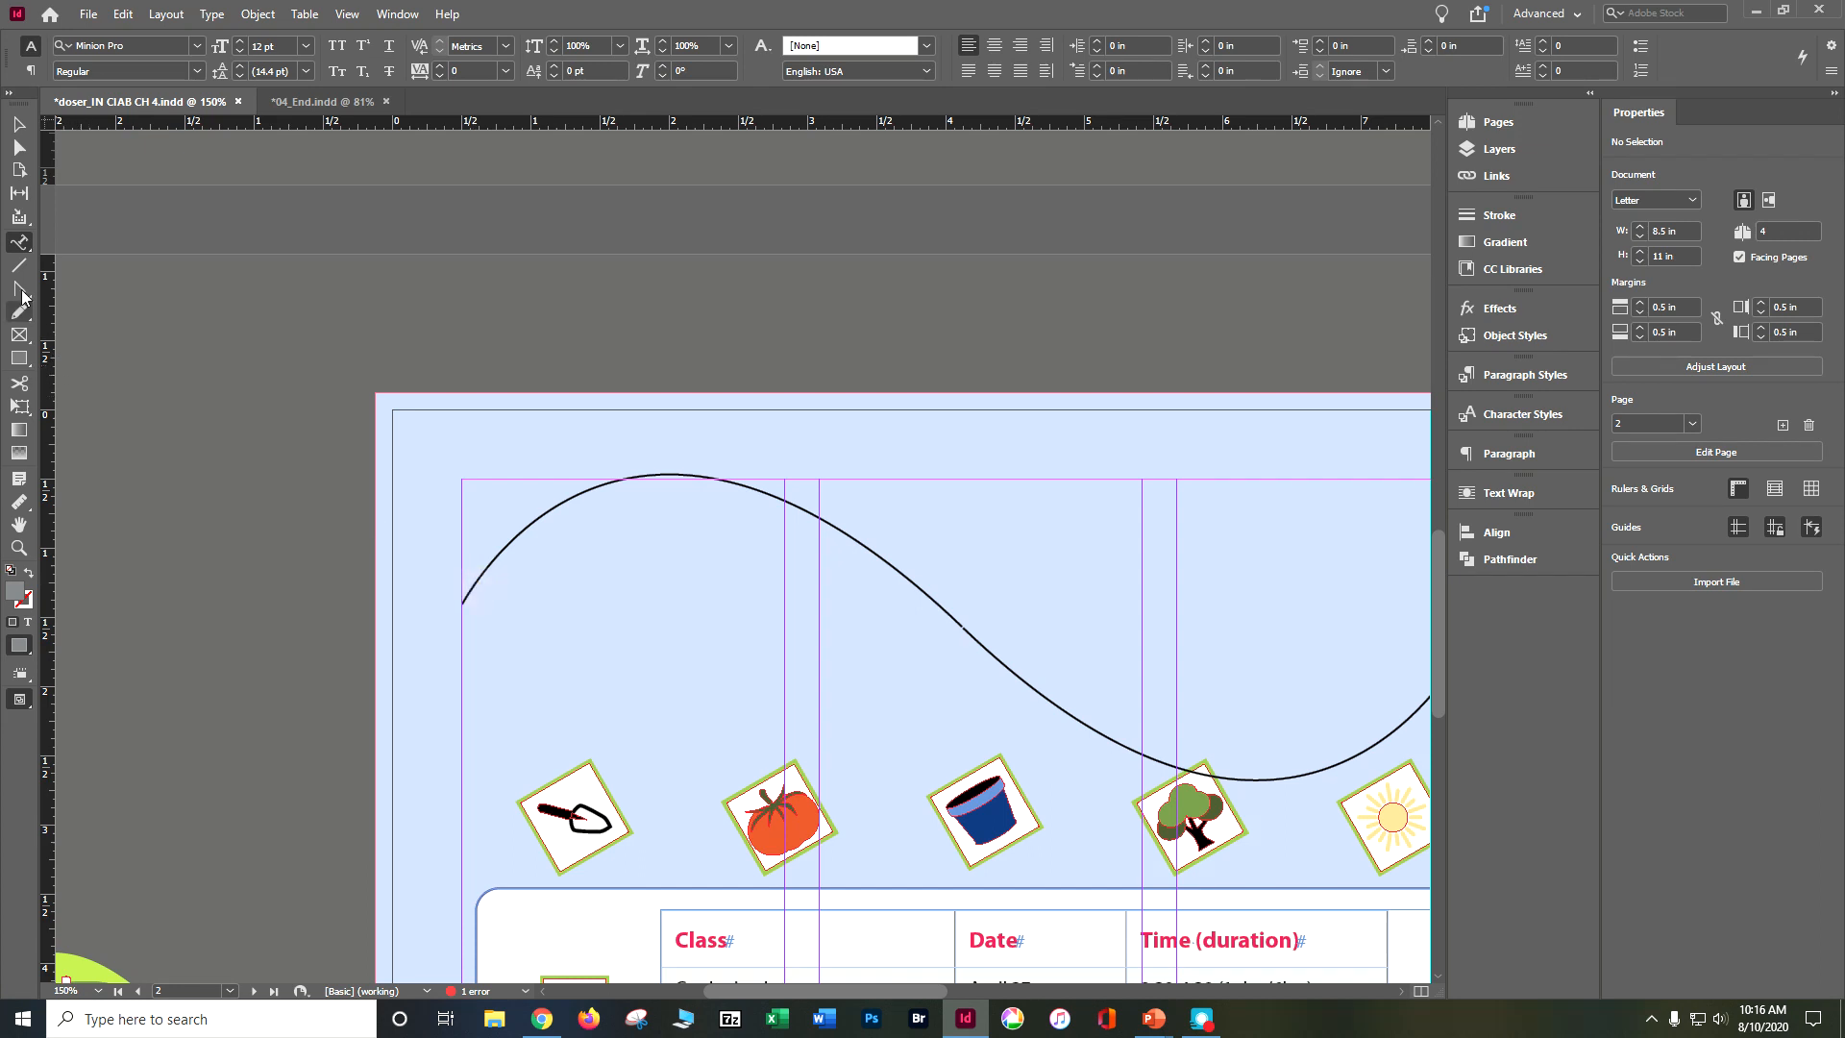
Step: Try the Type on a Path tool with the arched curve selected, clear the selection and choose the tool again
left_click(19, 125)
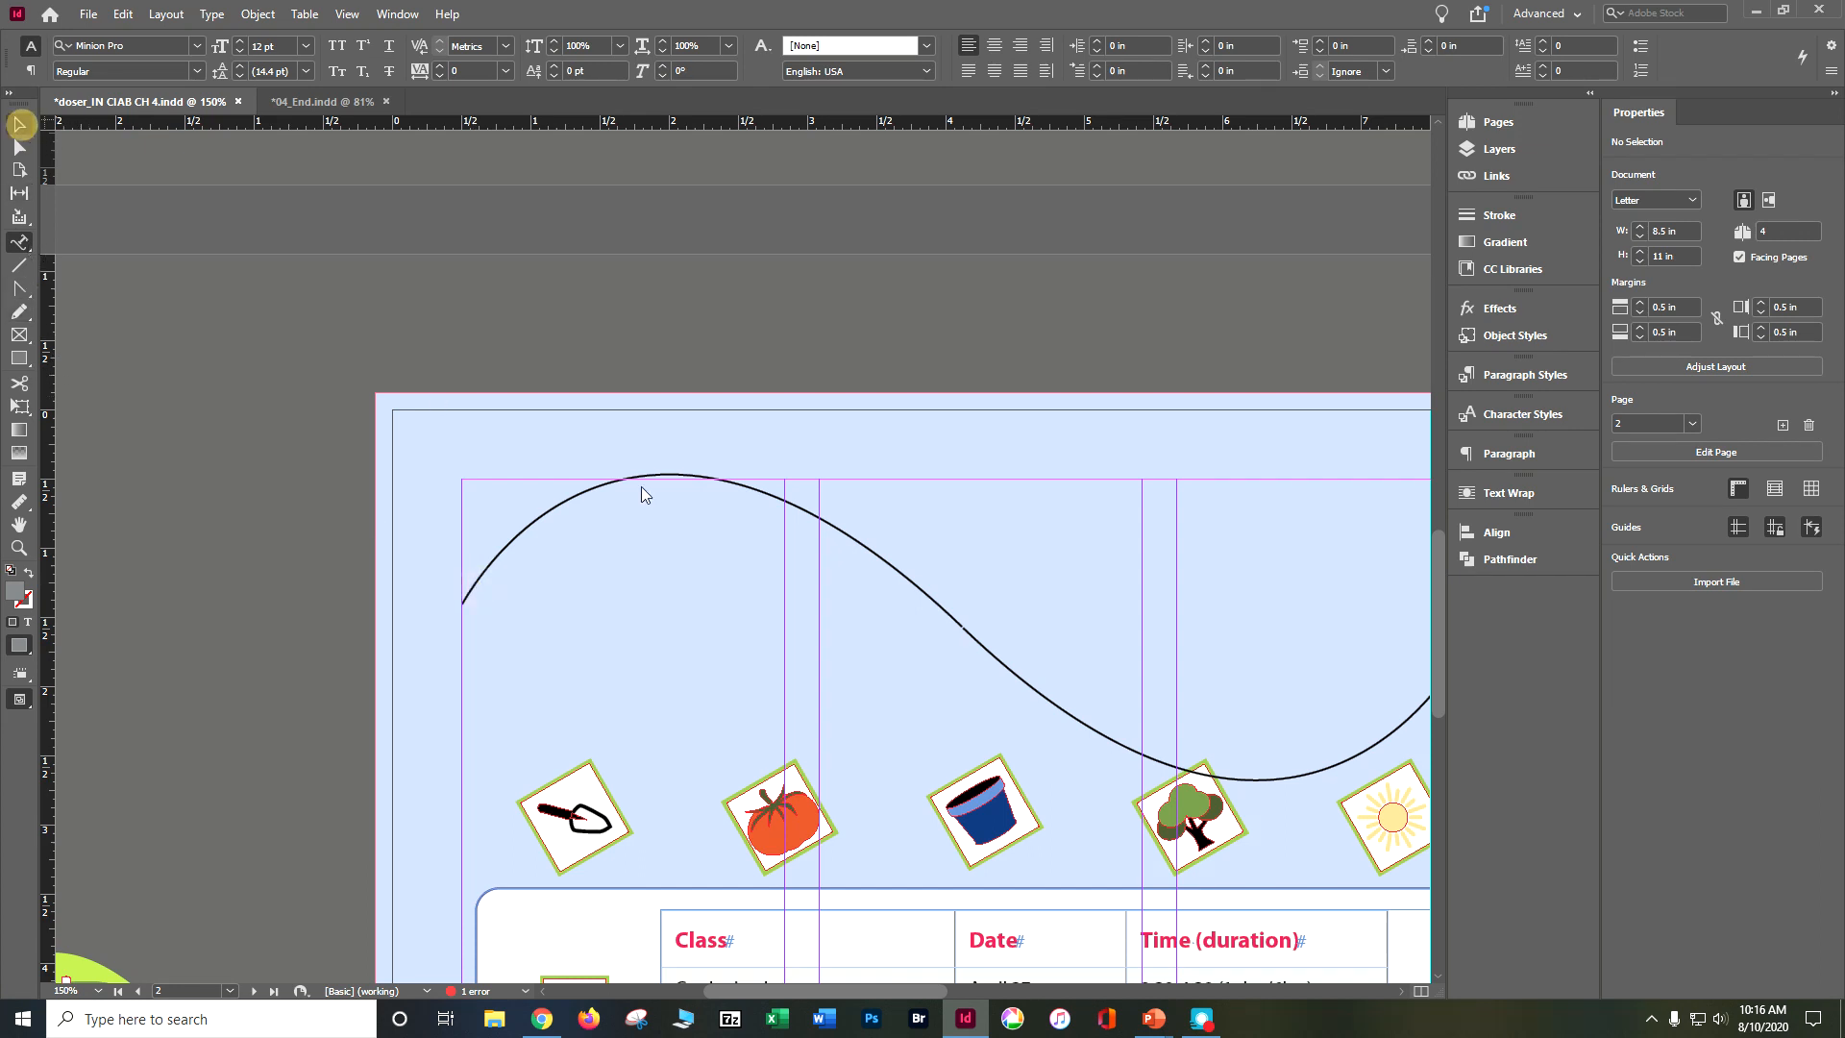
left_click(590, 492)
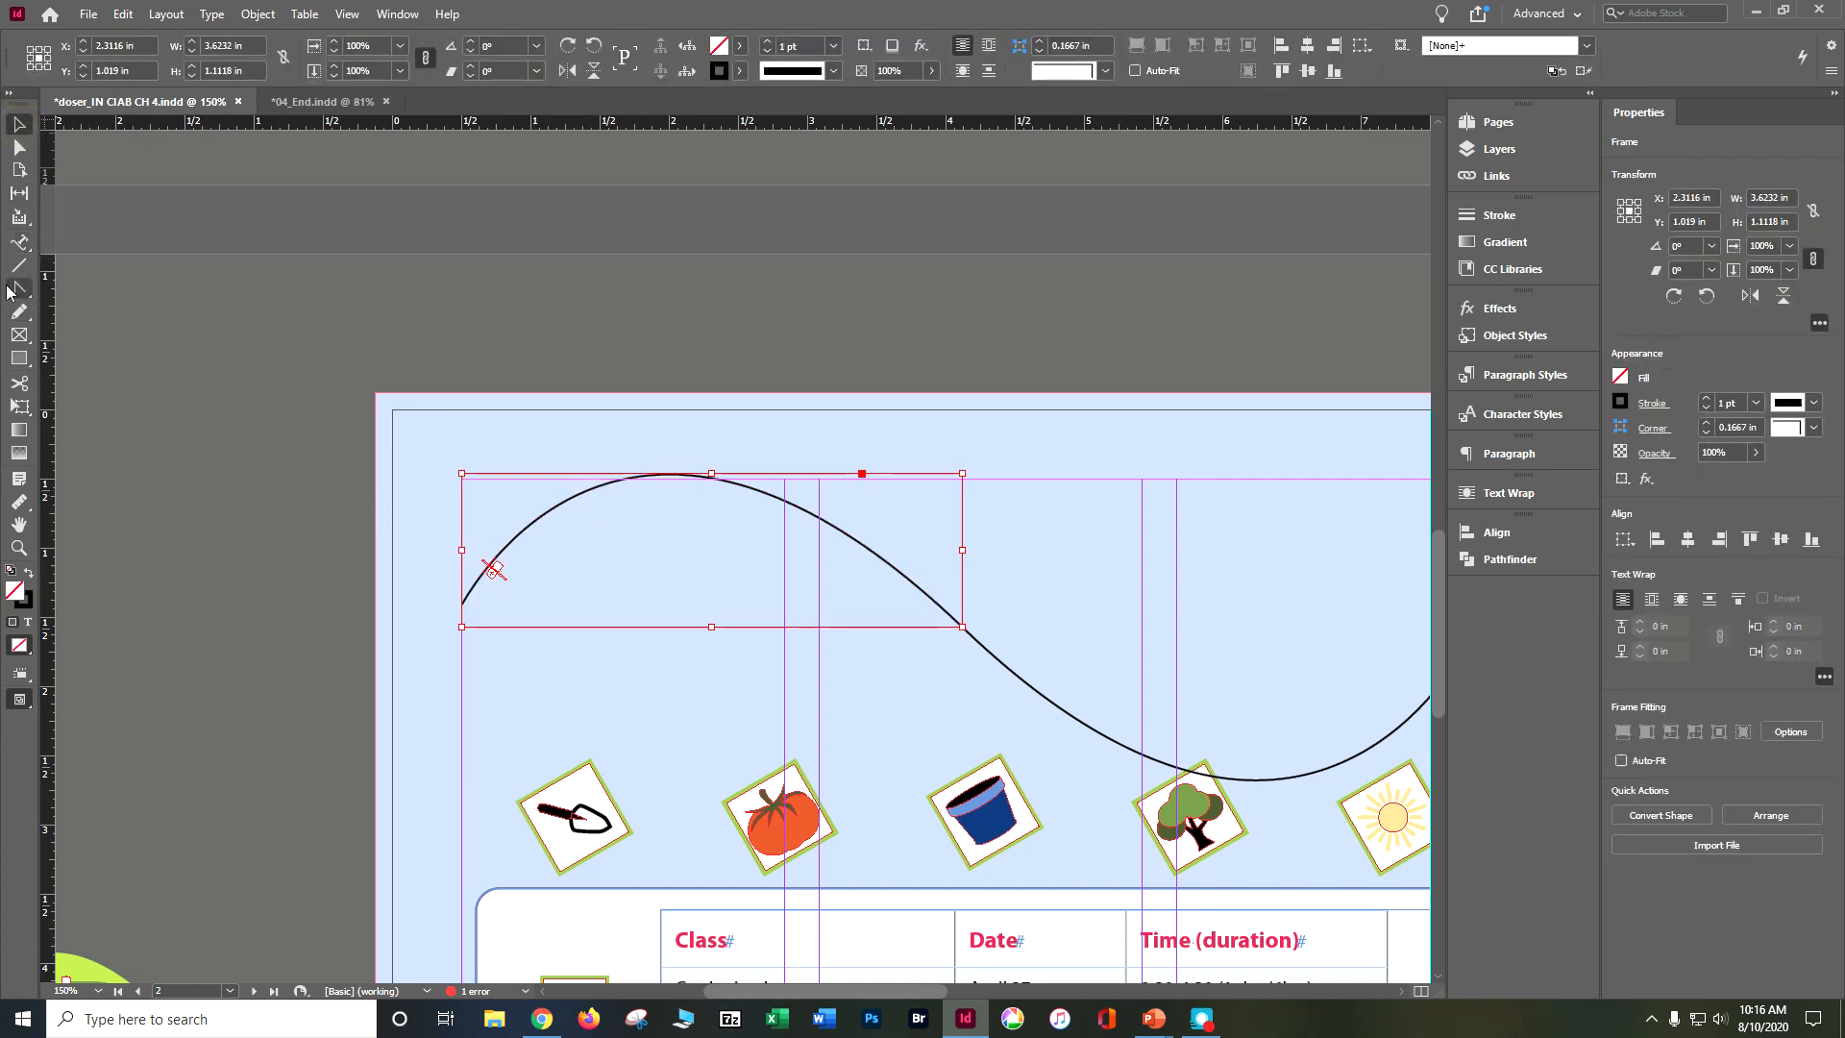
left_click(19, 243)
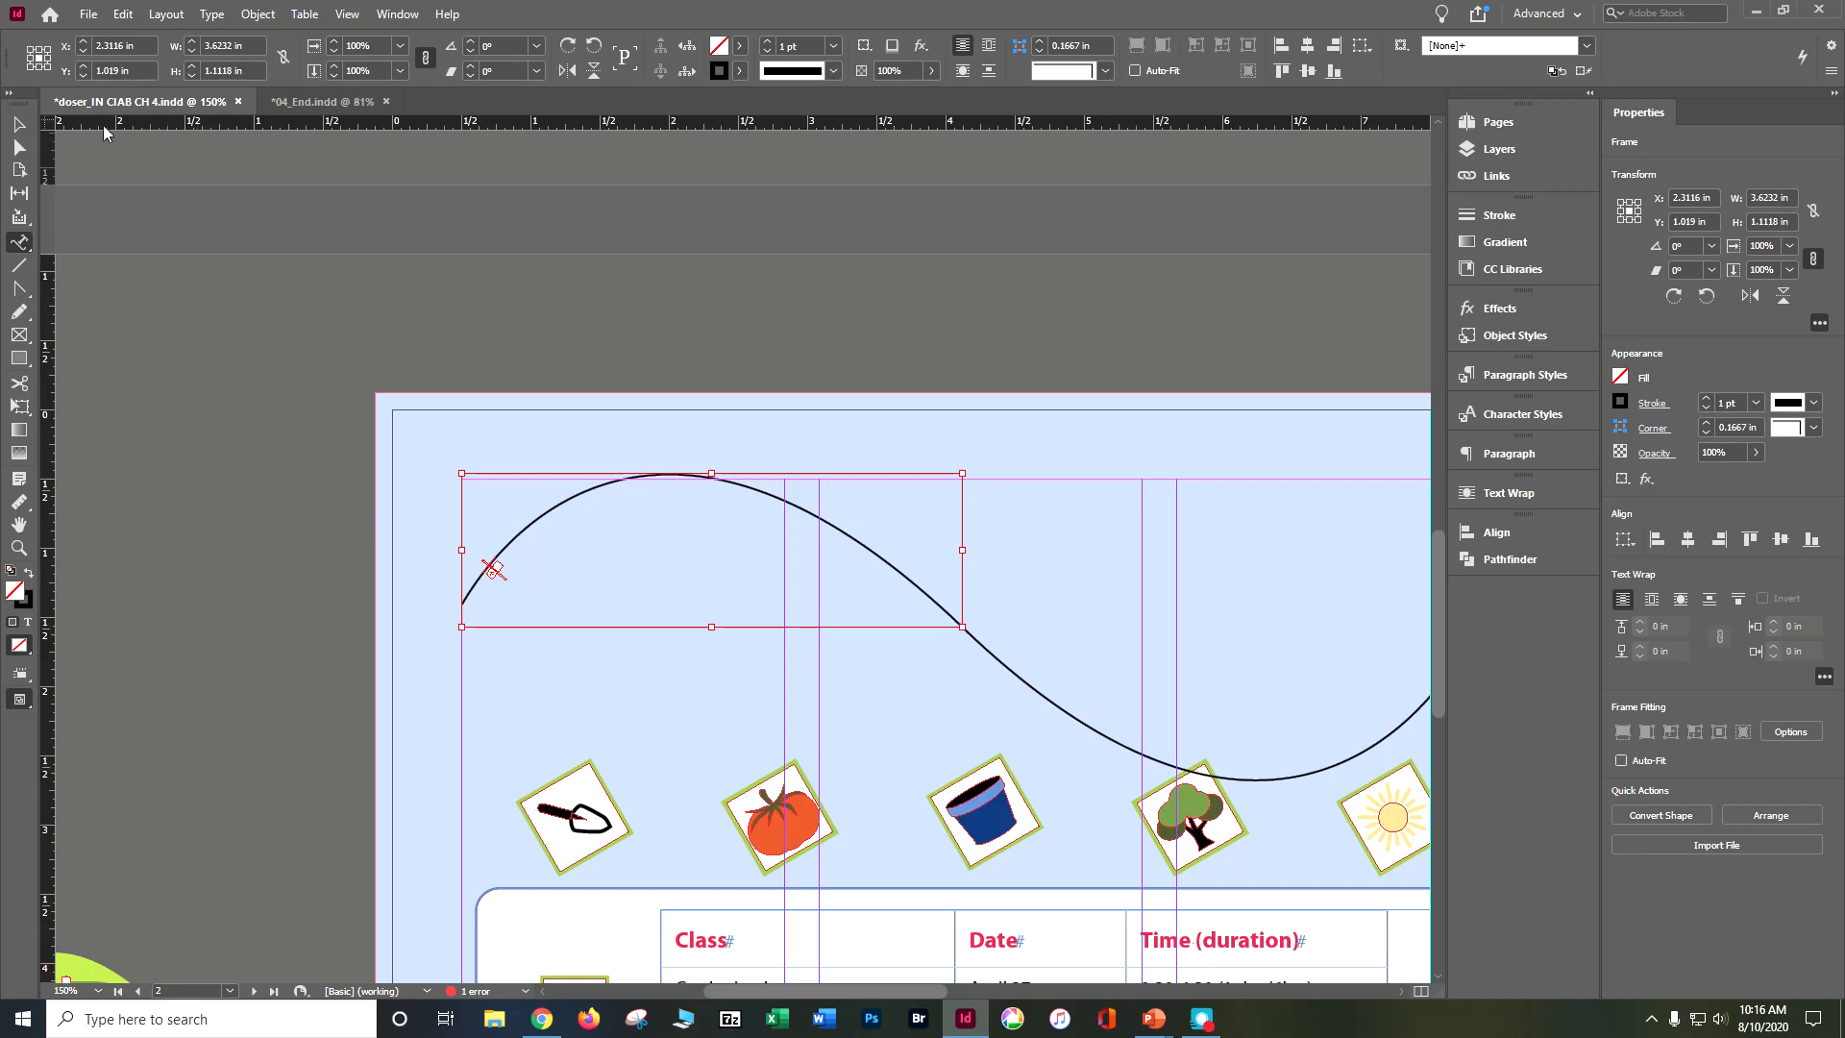
left_click(18, 123)
left_click(282, 393)
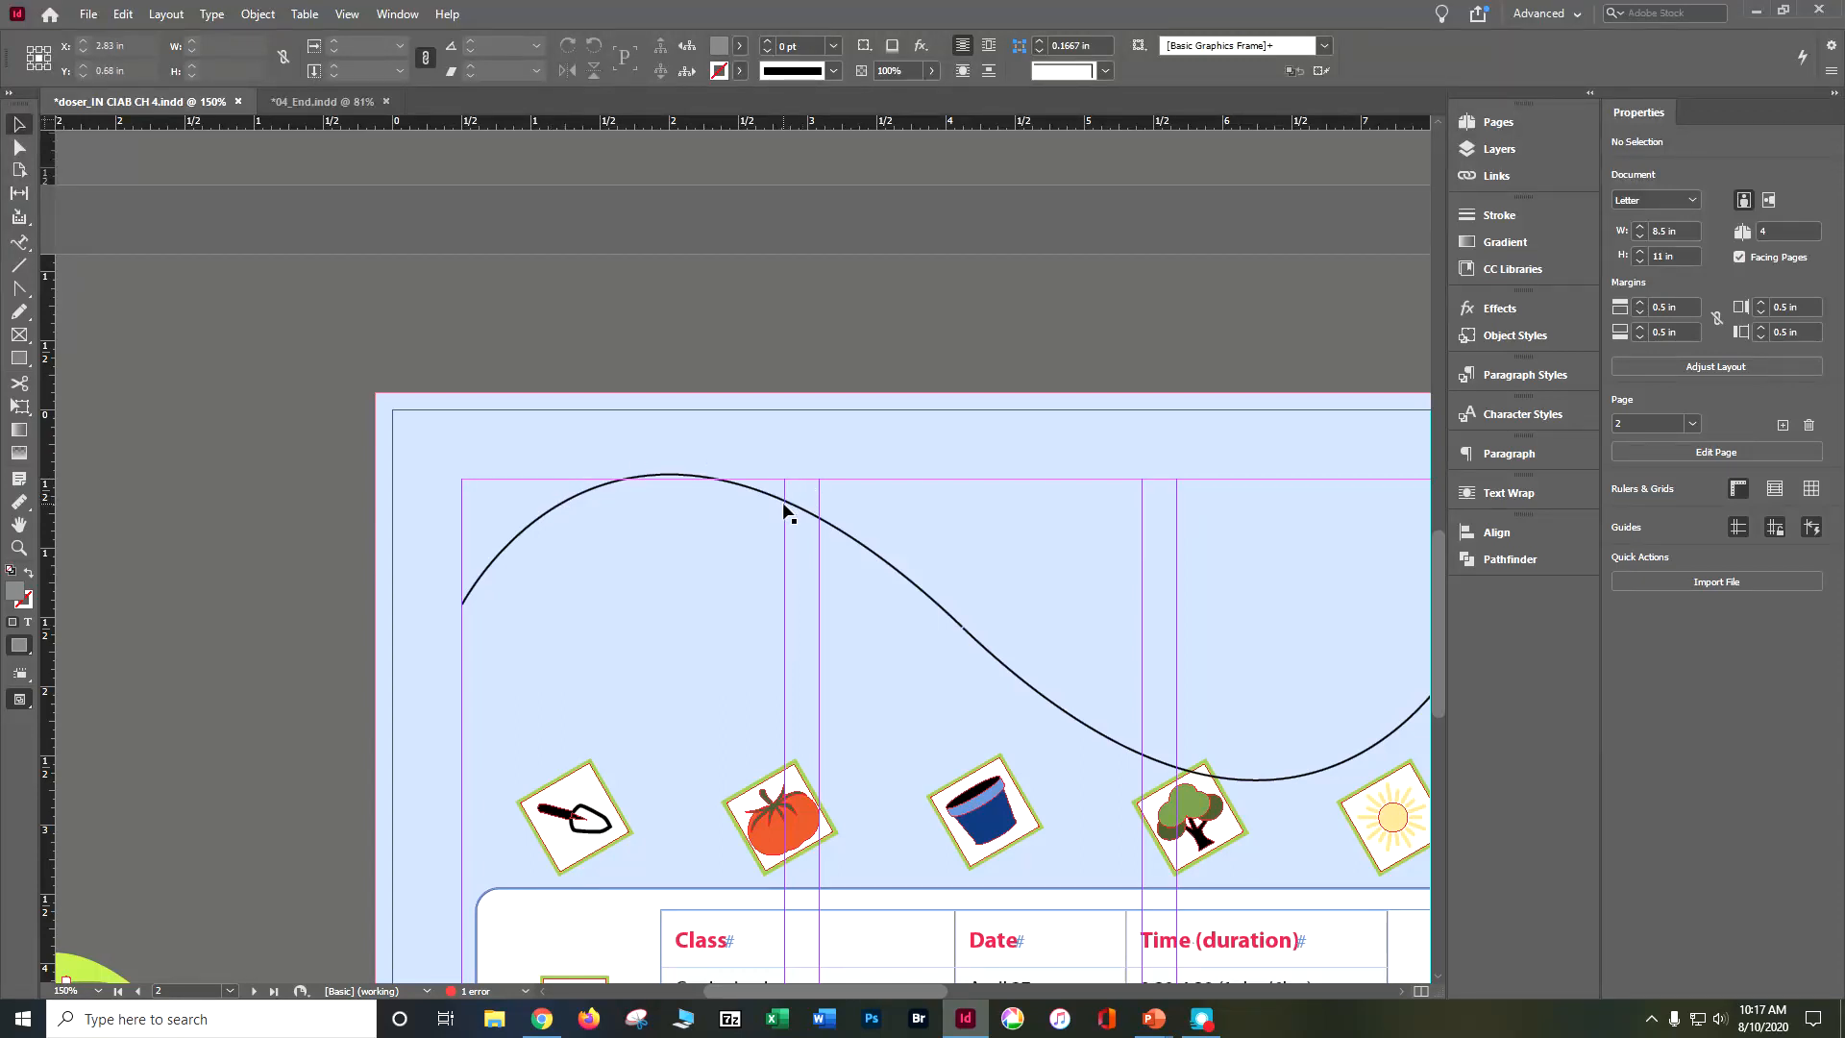
left_click(17, 244)
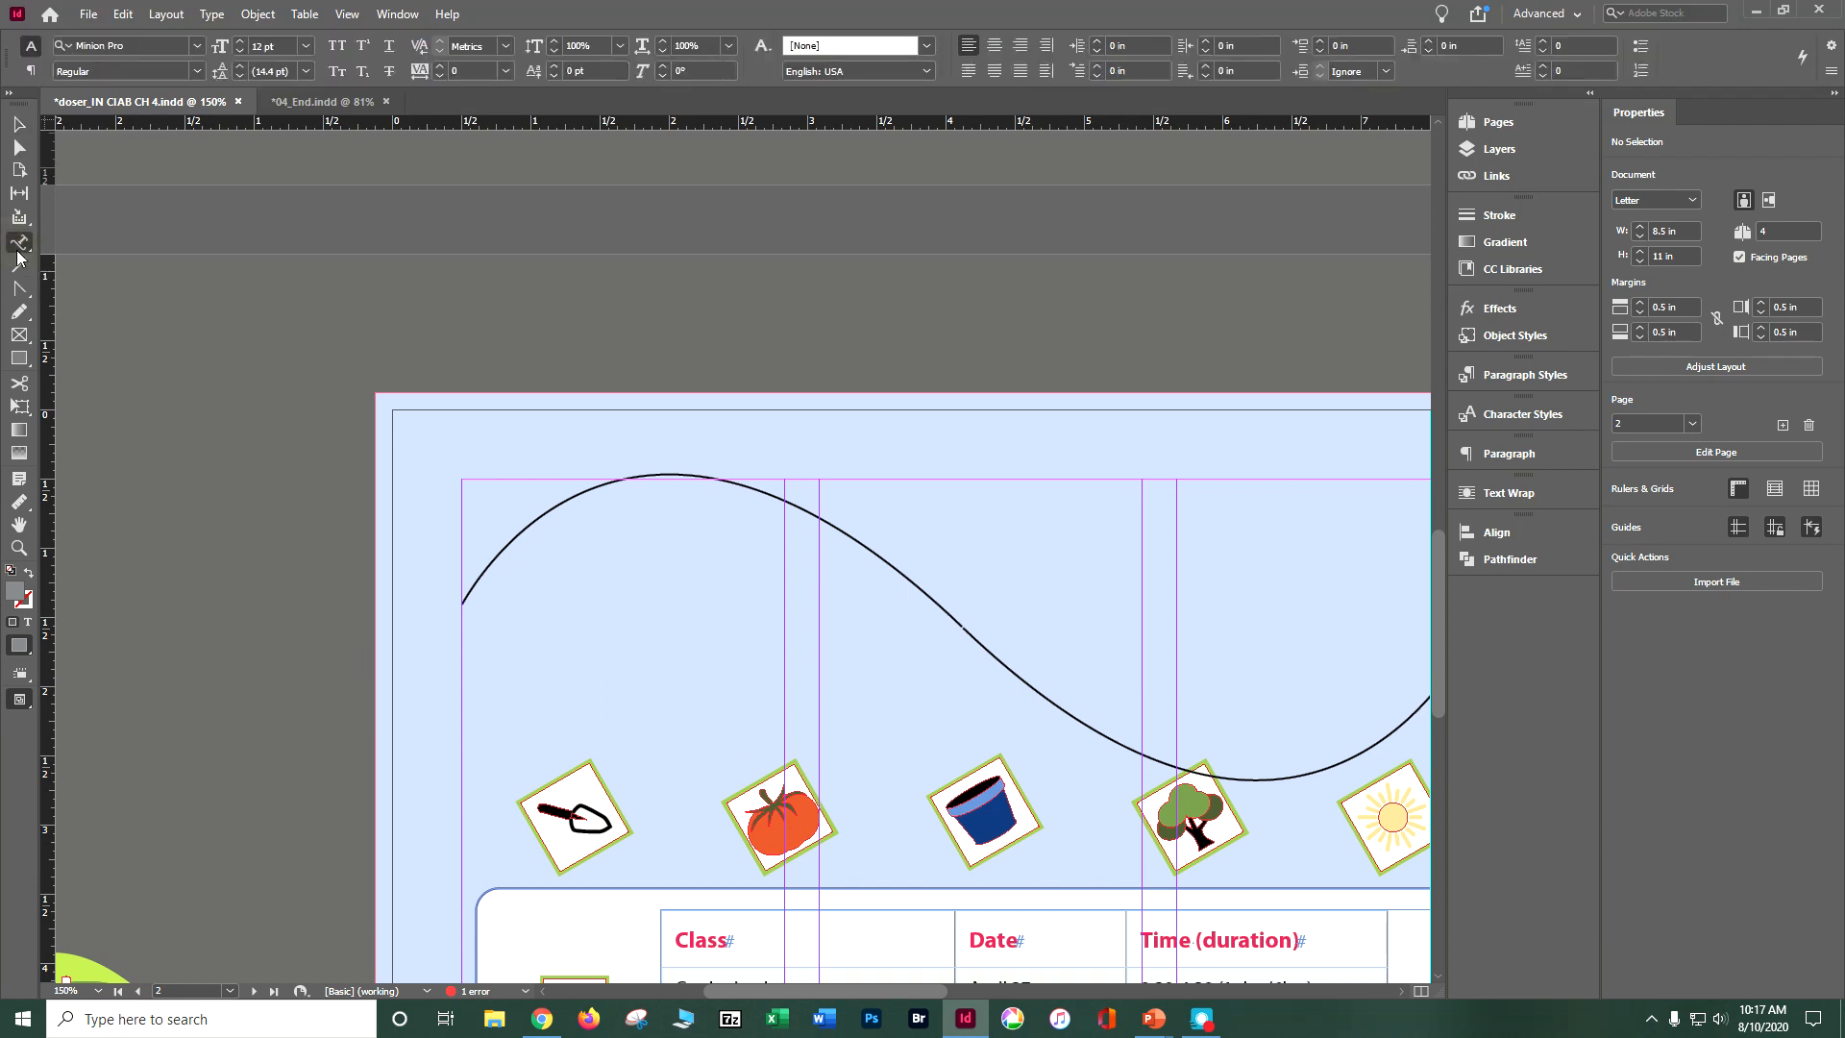
left_click_drag(17, 244, 91, 289)
Step: Show the document's layers and lock and unlock the Text and Graphics layers in turn
left_click(1549, 148)
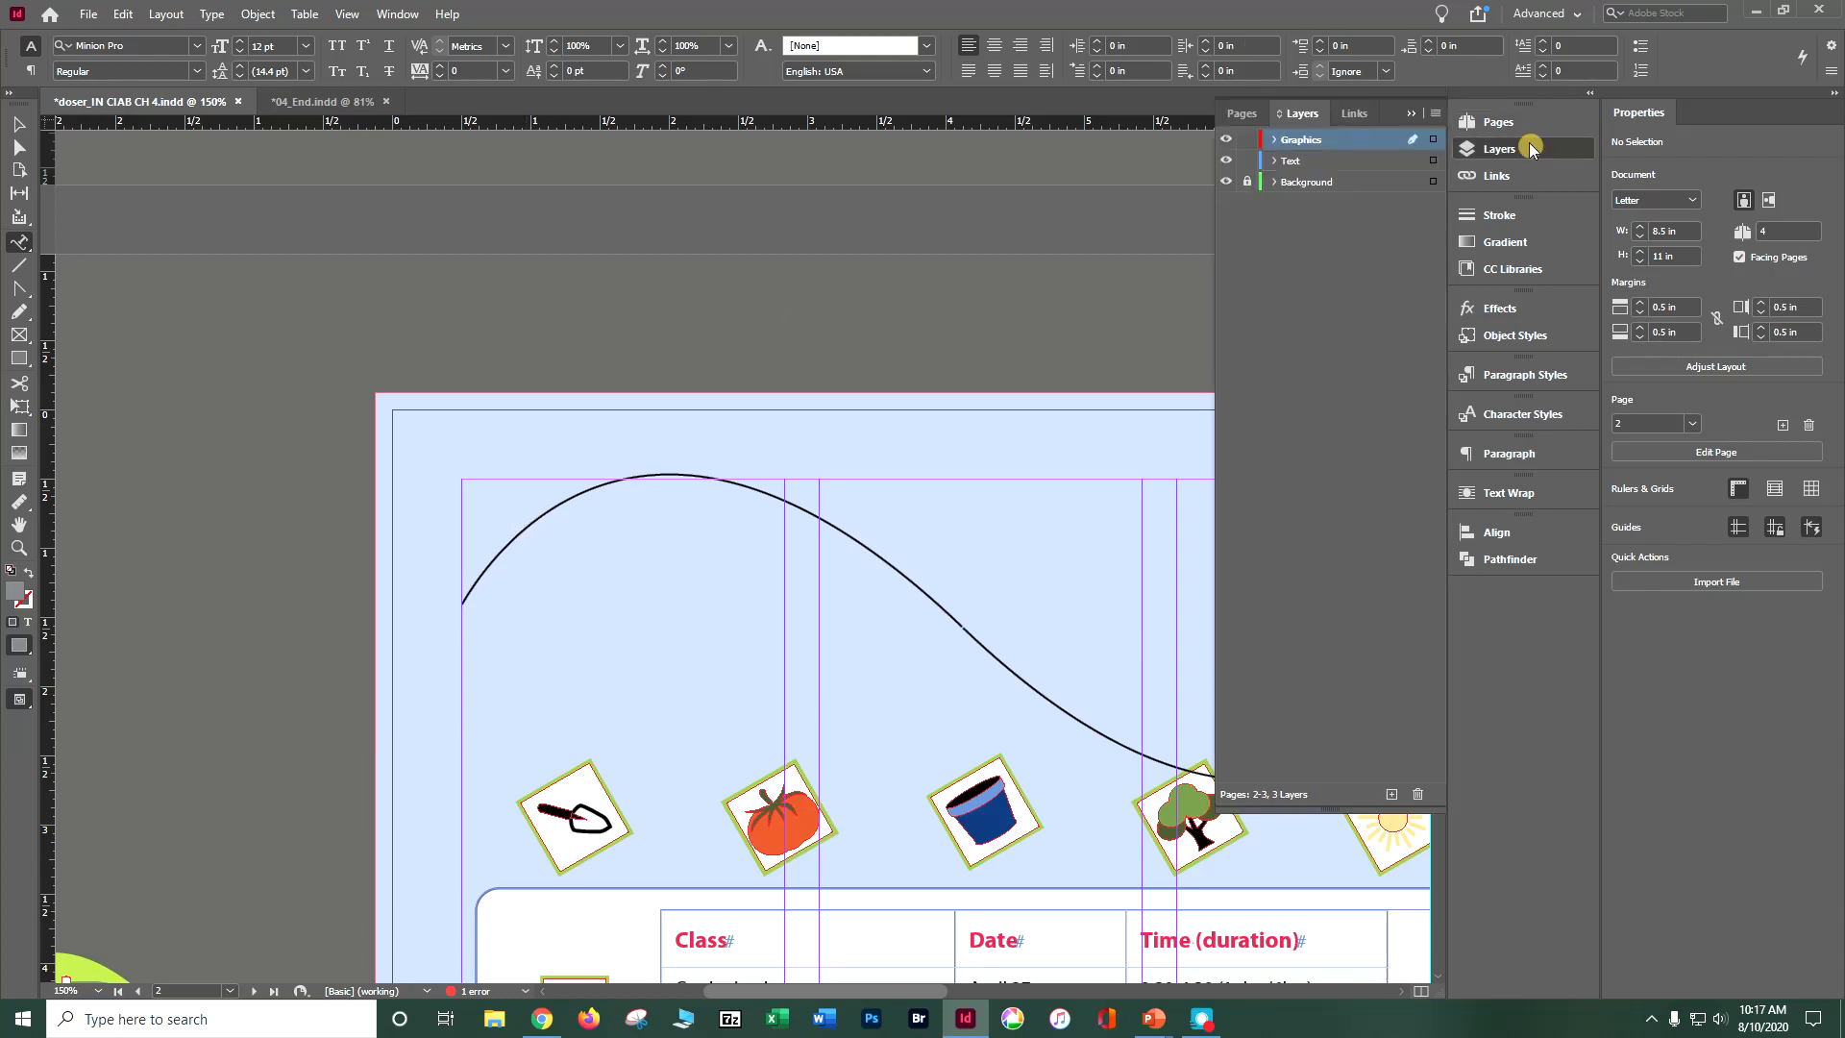
left_click(1248, 161)
left_click(1247, 161)
left_click(1249, 141)
left_click(1248, 141)
Step: Select the arched curve, activate the Type on a Path tool and deselect all objects
left_click(19, 123)
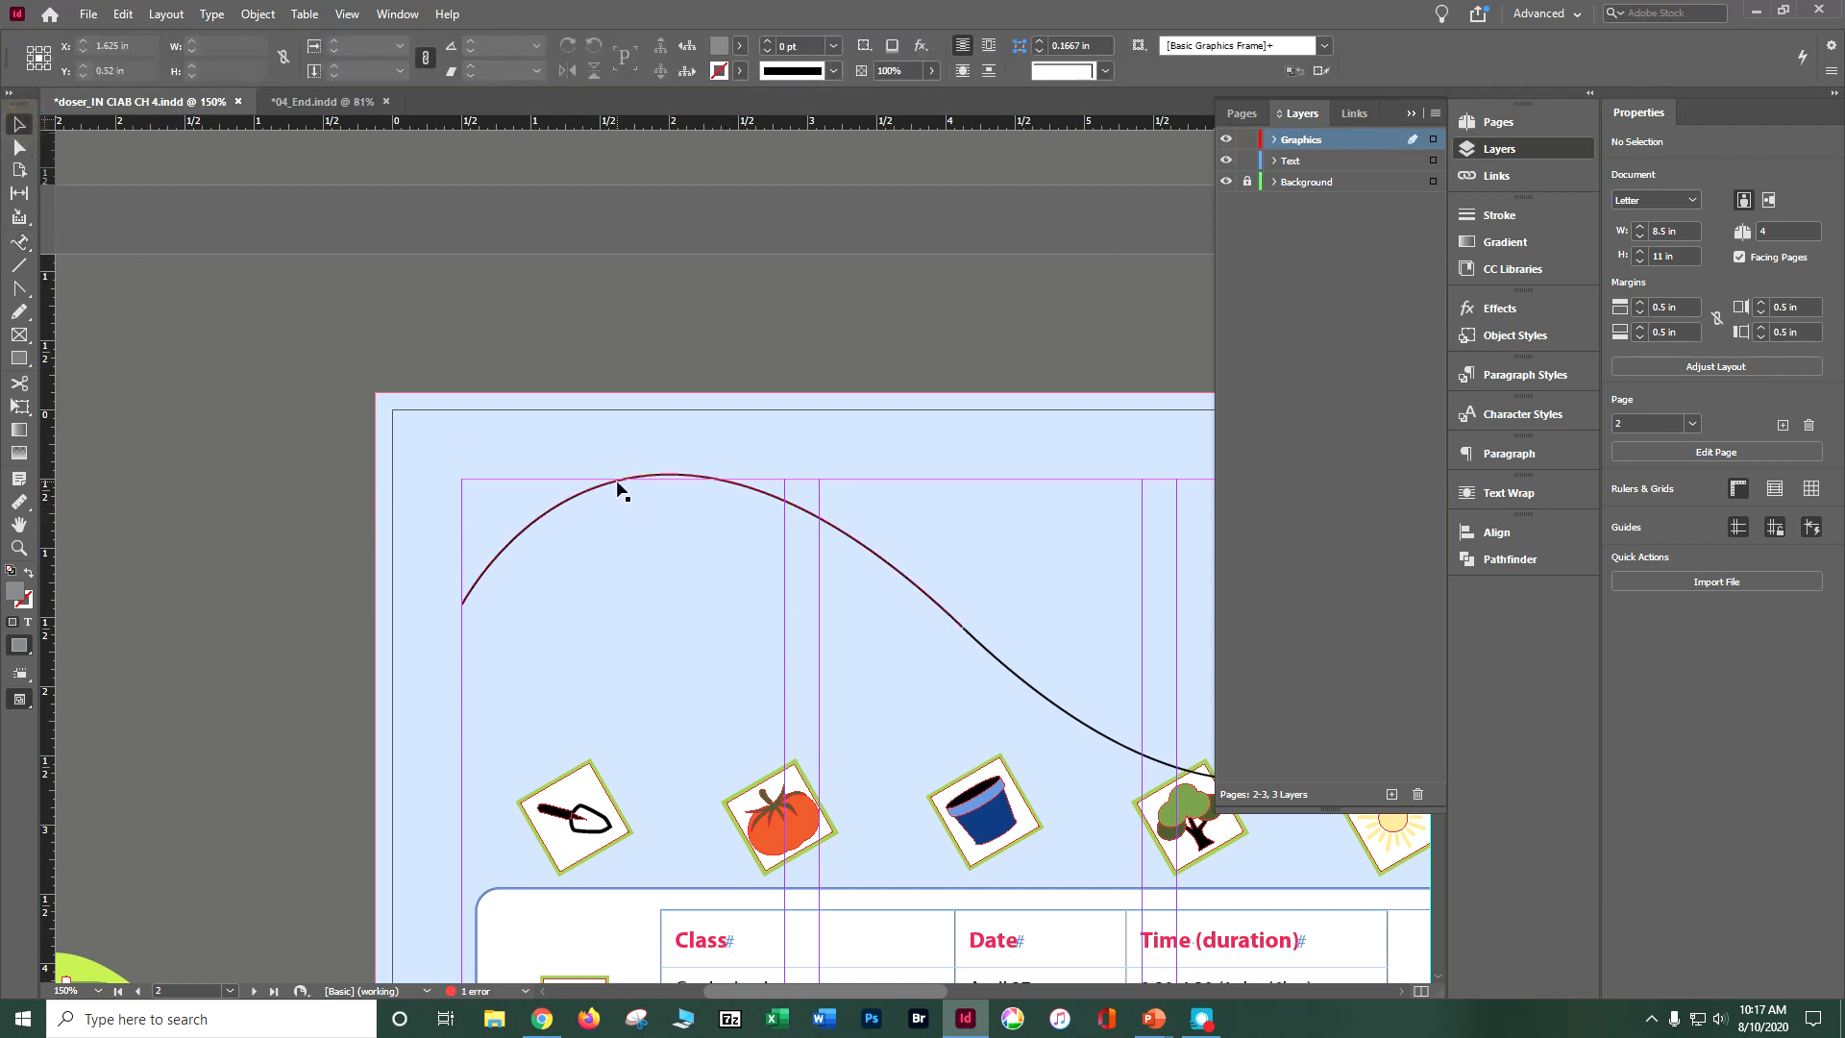
left_click(613, 483)
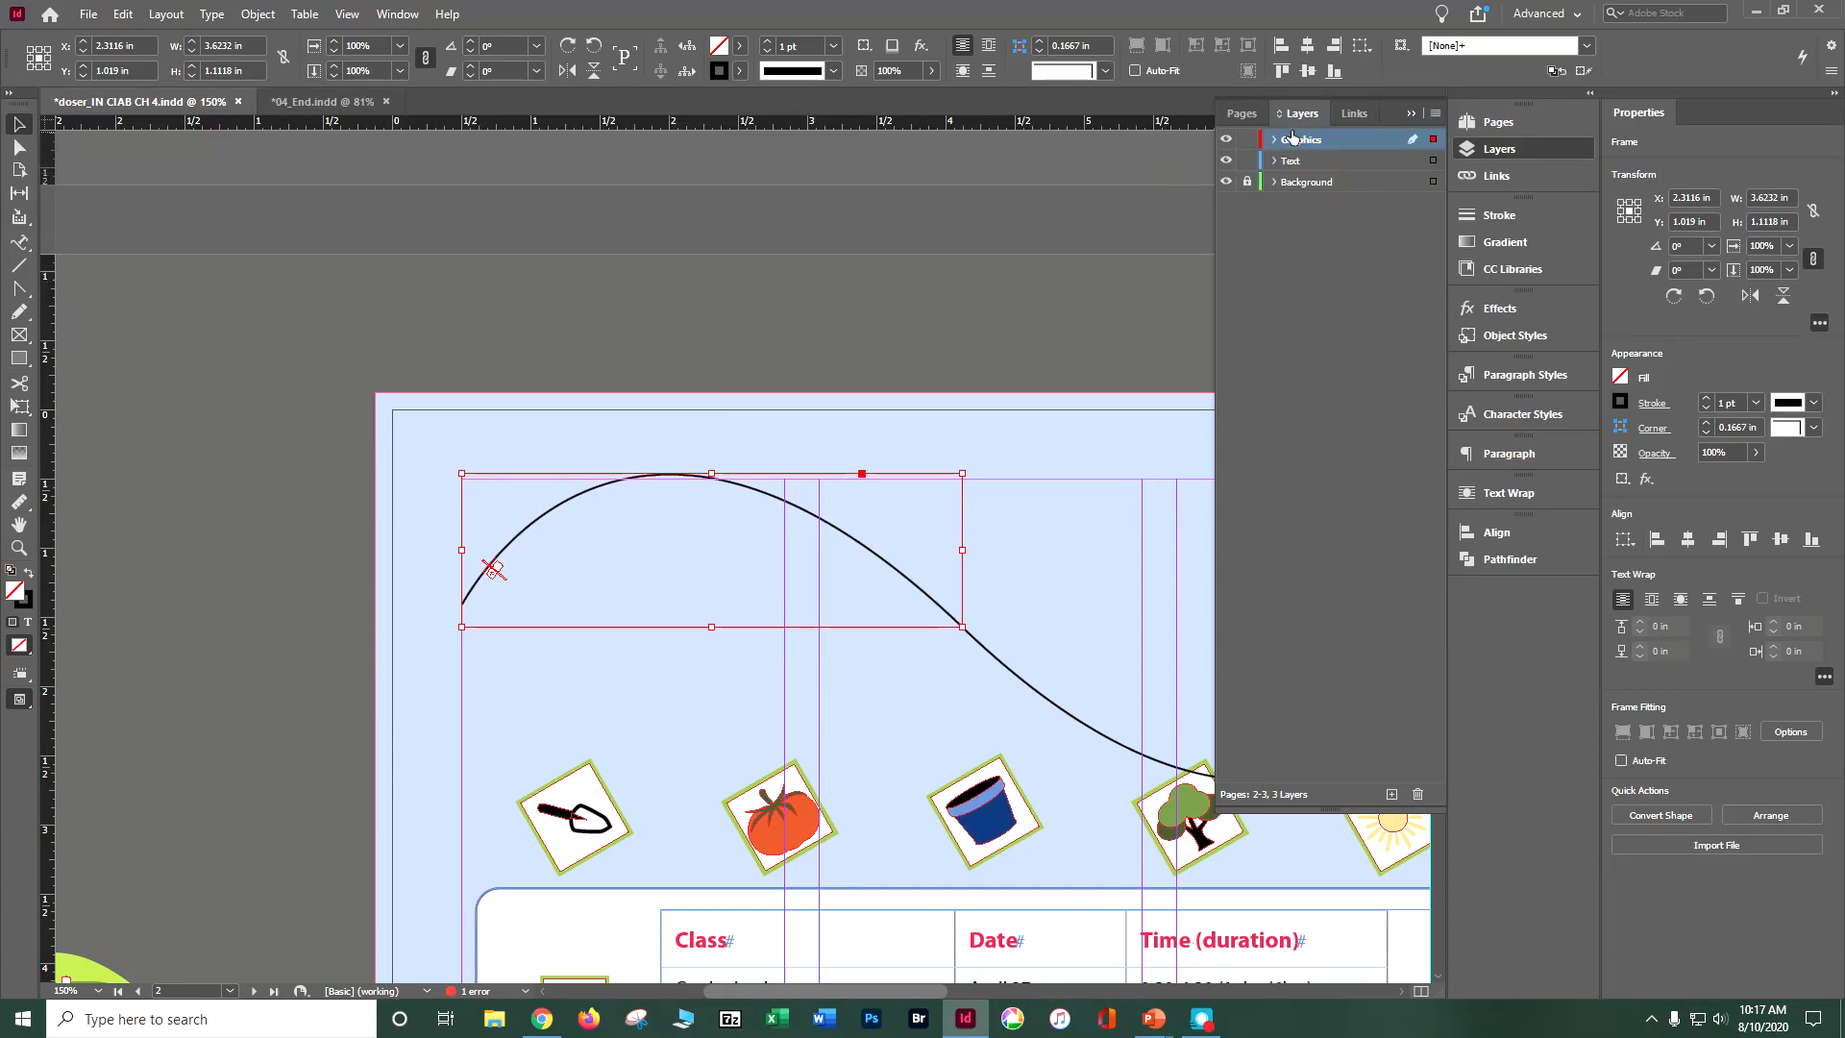
left_click(13, 243)
left_click(123, 14)
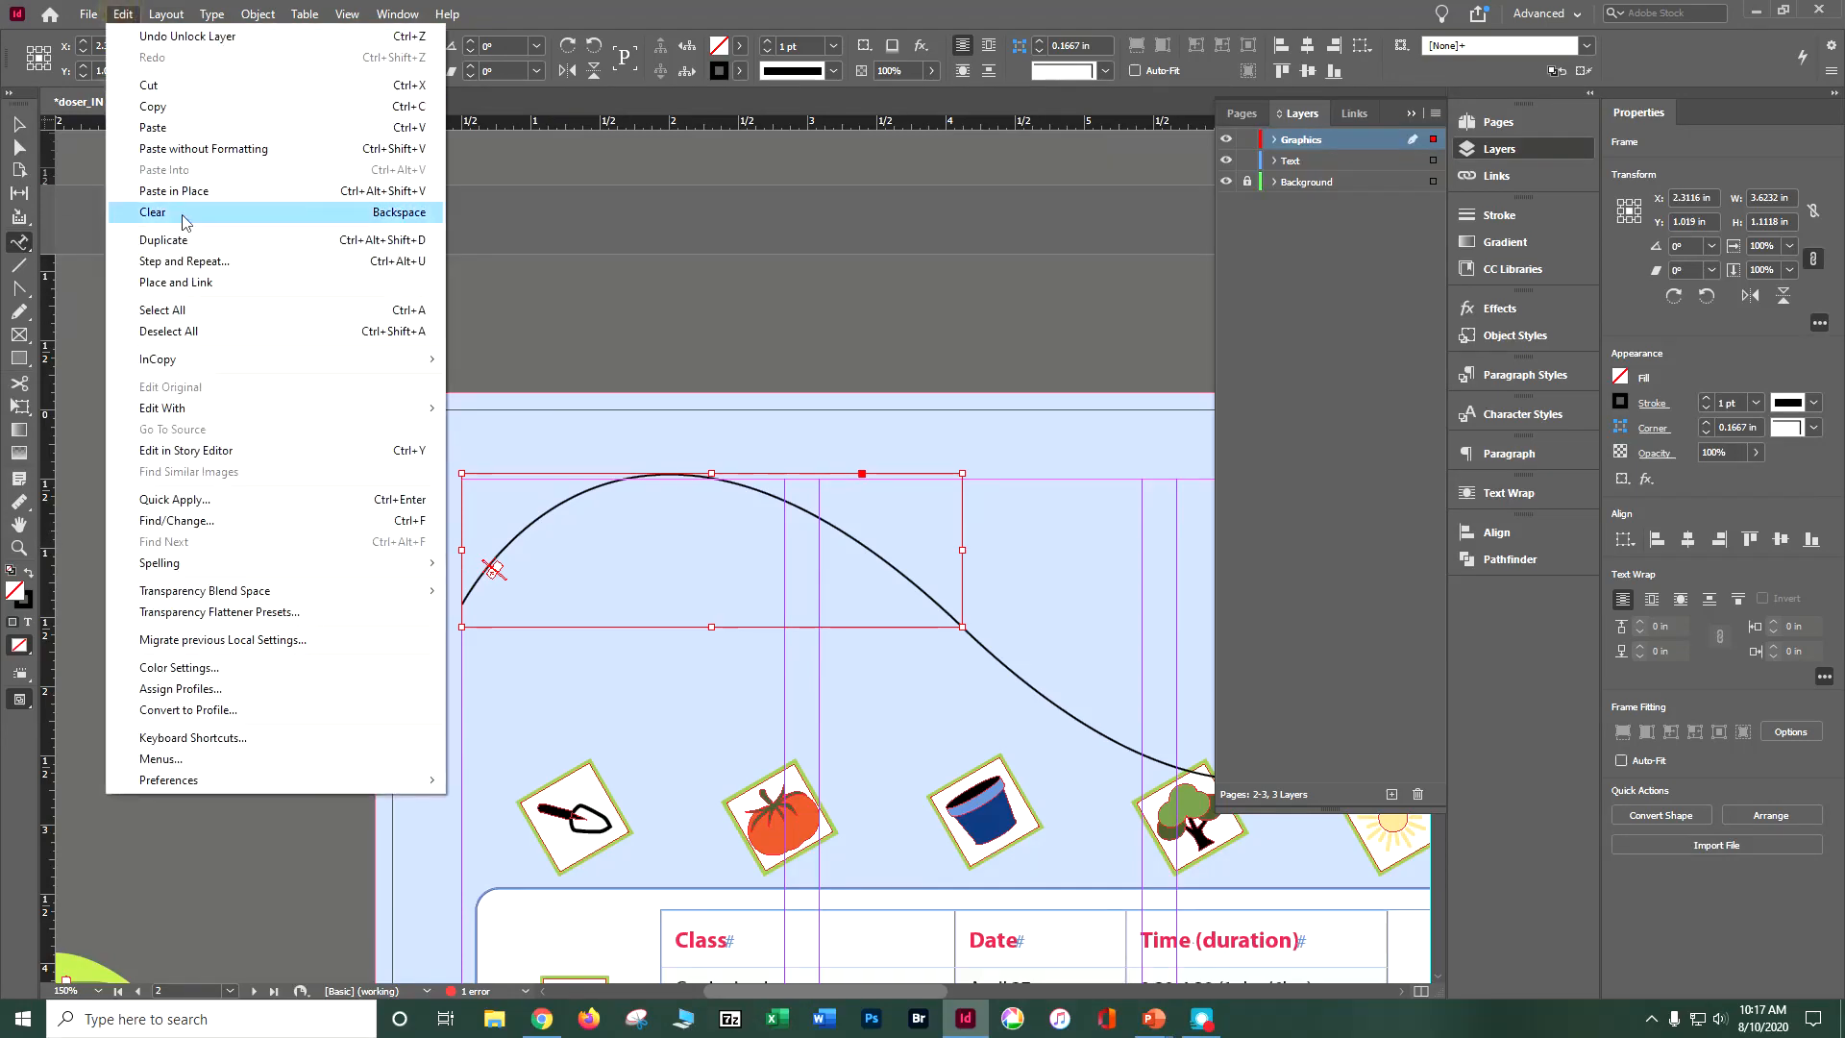
left_click(185, 331)
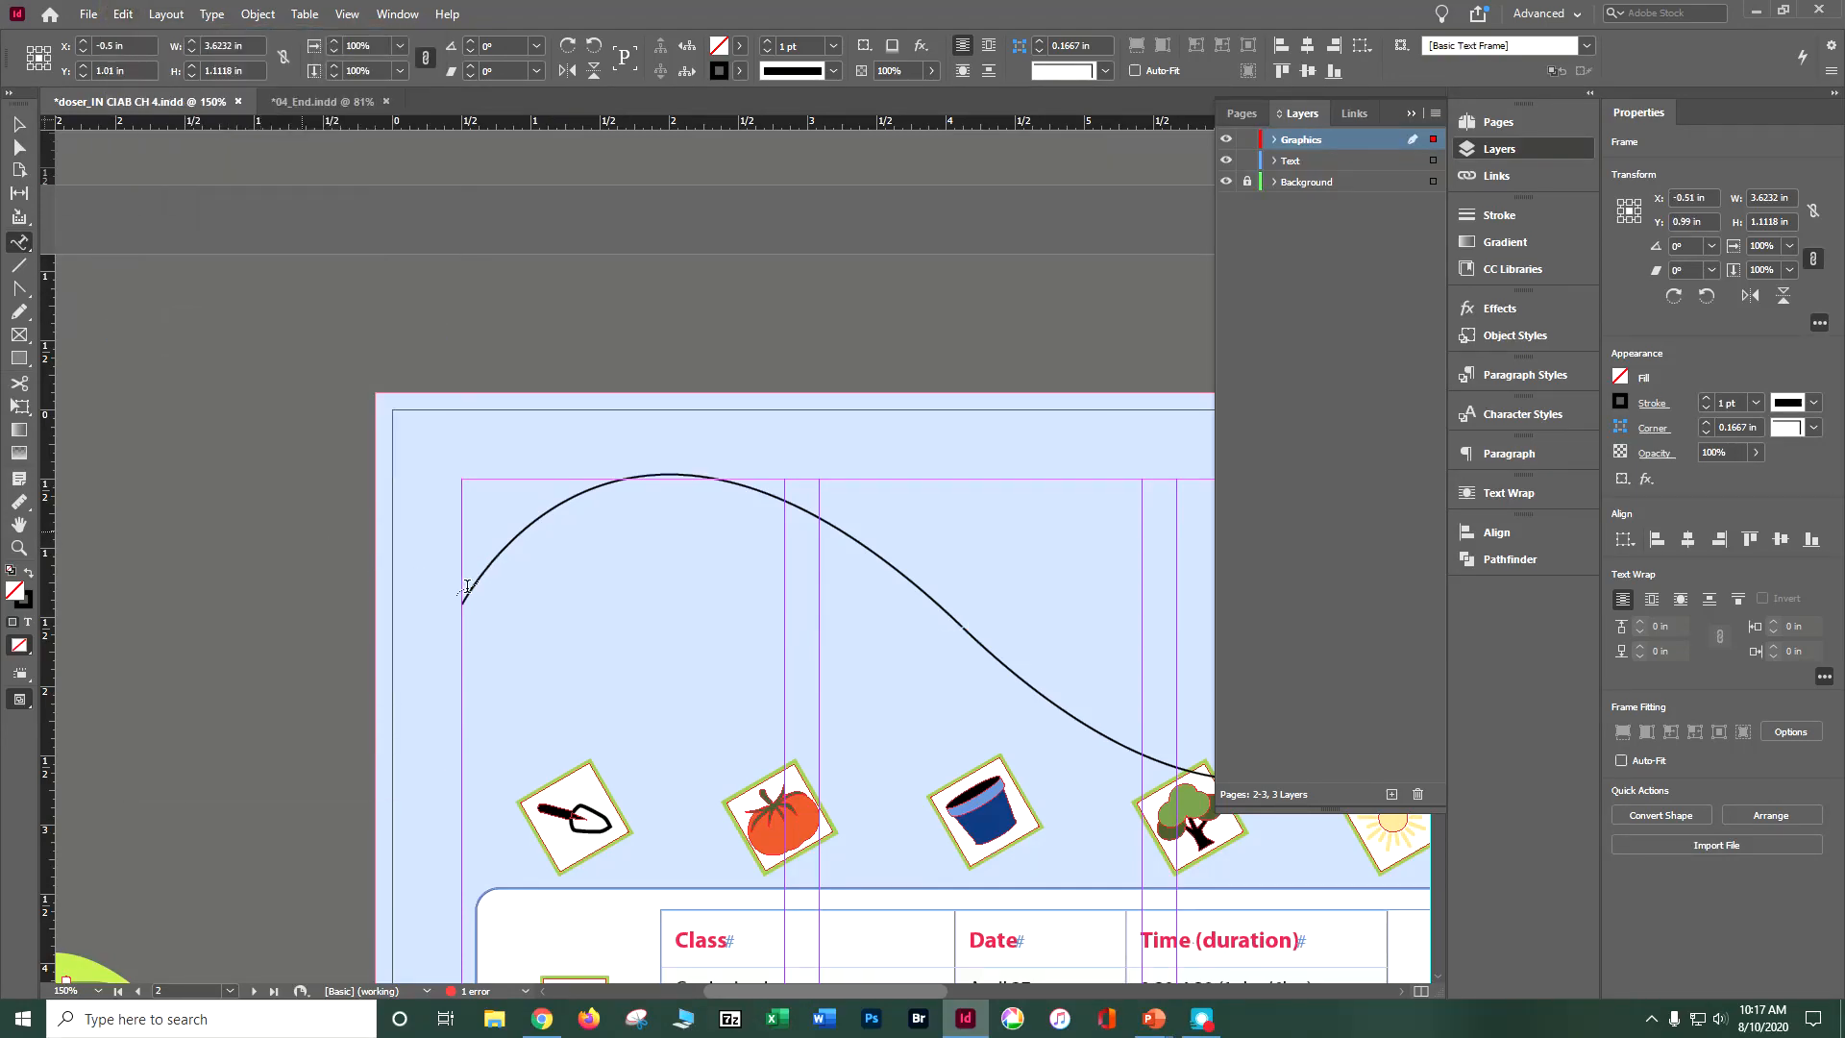